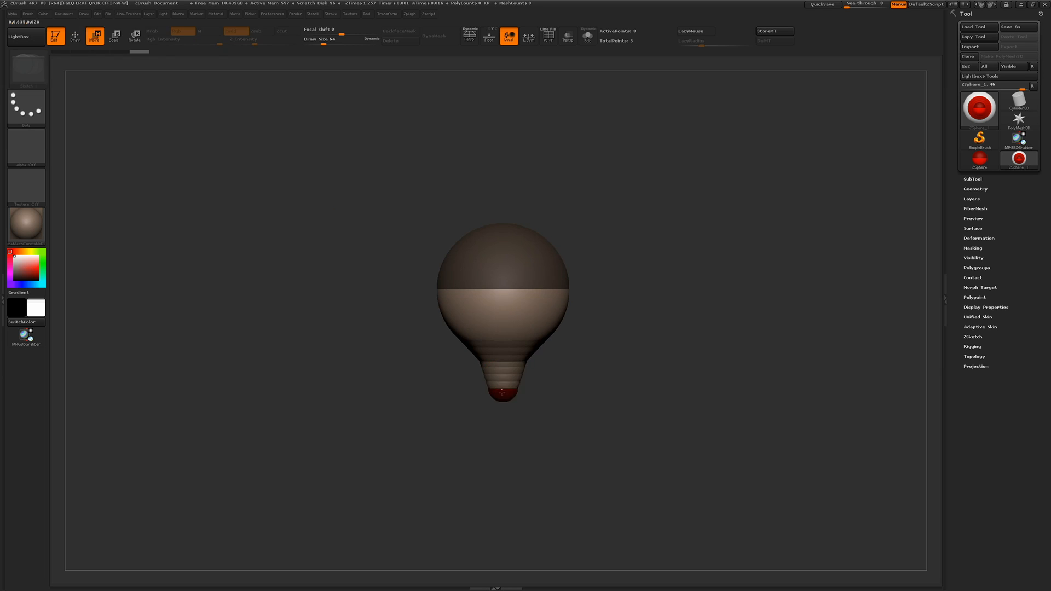
Enlarge the ZSphere below the head sphere
{"action": "key", "text": "r"}
{"action": "key", "text": "e"}
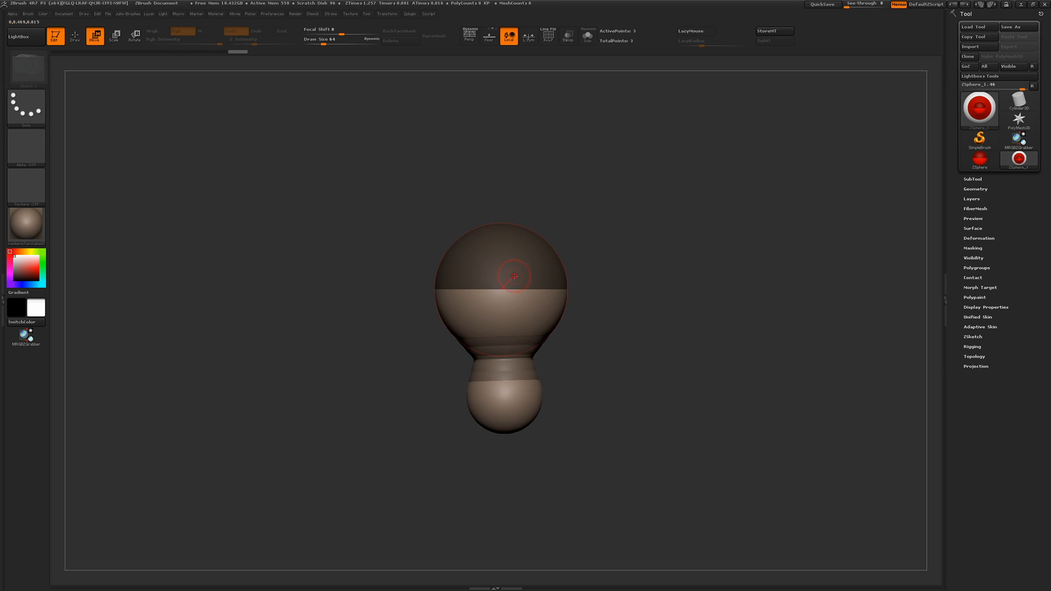
{"action": "left_click_drag", "start_coordinate": [493, 280], "coordinate": [471, 300]}
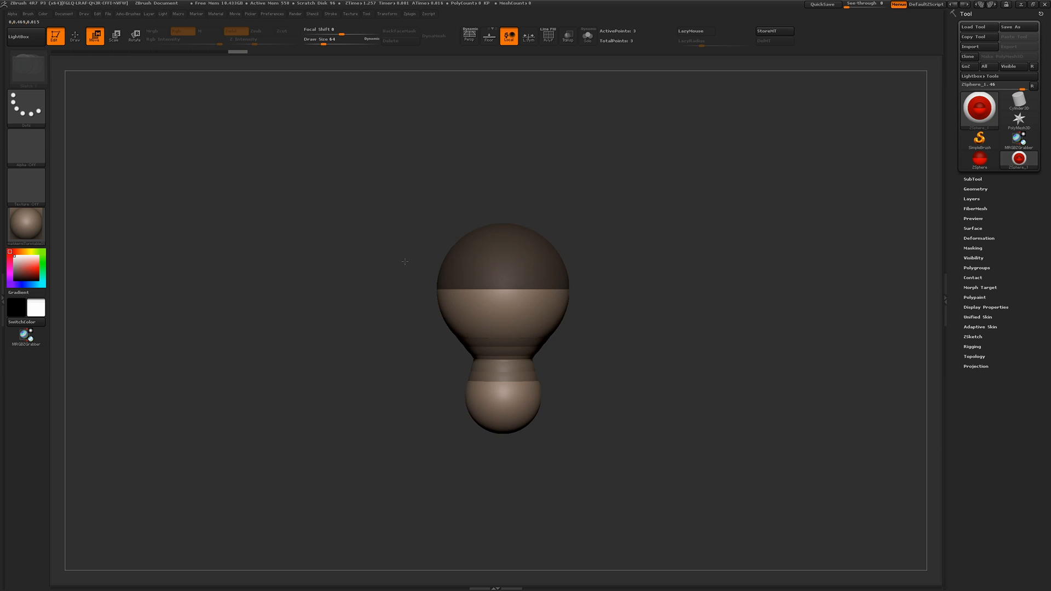
{"action": "left_click_drag", "start_coordinate": [502, 266], "coordinate": [503, 290]}
Add a ZSphere to the back of the head and pull it away to form a long skull
{"action": "key", "text": "q"}
{"action": "right_click_drag", "start_coordinate": [503, 290], "coordinate": [437, 262]}
{"action": "key", "text": "w"}
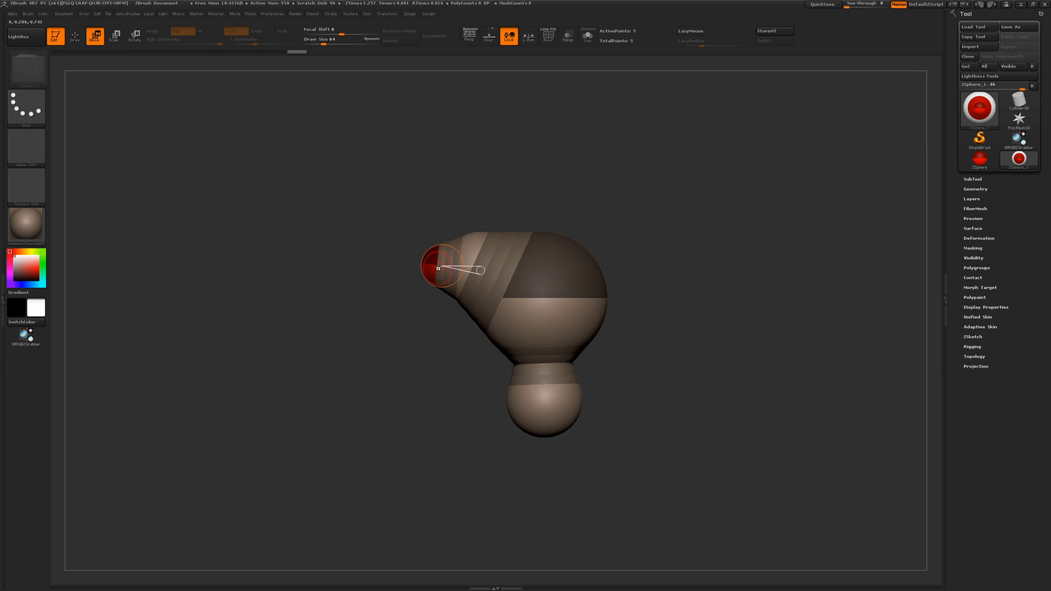
{"action": "left_click_drag", "start_coordinate": [438, 267], "coordinate": [367, 277]}
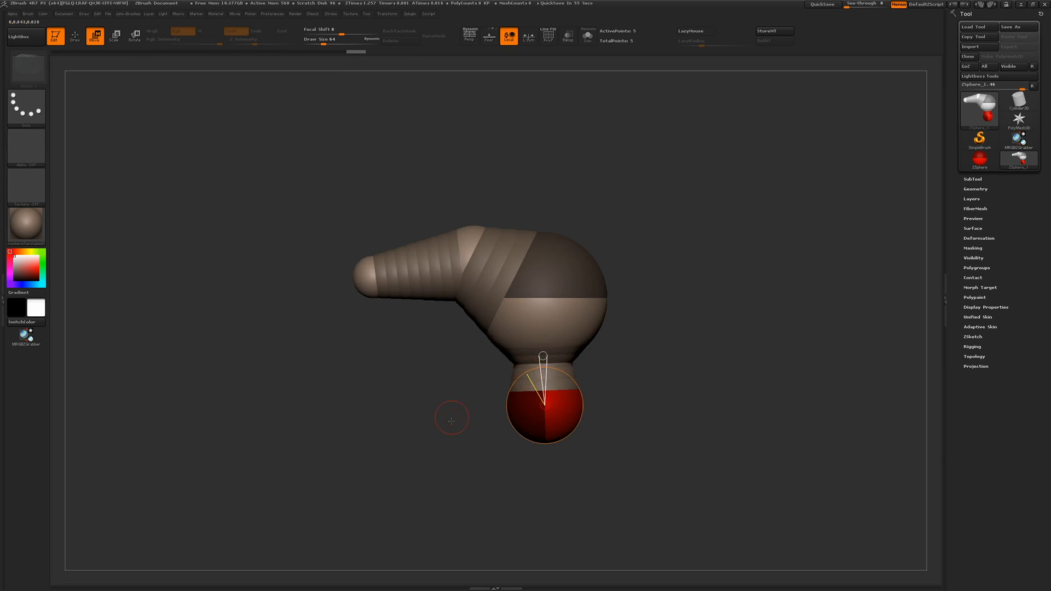
Add another ZSphere below the neck and size and position it as the chest
{"action": "mouse_move", "coordinate": [453, 418]}
{"action": "left_mouse_down", "text": "shift"}
{"action": "mouse_move", "coordinate": [405, 417]}
{"action": "mouse_move", "coordinate": [499, 473]}
{"action": "mouse_move", "coordinate": [492, 384]}
{"action": "mouse_move", "coordinate": [544, 412]}
{"action": "mouse_move", "coordinate": [545, 431]}
{"action": "left_mouse_up", "text": "shift"}
{"action": "key", "text": "q"}
{"action": "mouse_move", "coordinate": [396, 264]}
{"action": "left_mouse_down"}
{"action": "mouse_move", "coordinate": [389, 242]}
{"action": "mouse_move", "coordinate": [431, 392]}
{"action": "mouse_move", "coordinate": [423, 321]}
{"action": "left_mouse_up"}
{"action": "key", "text": "w"}
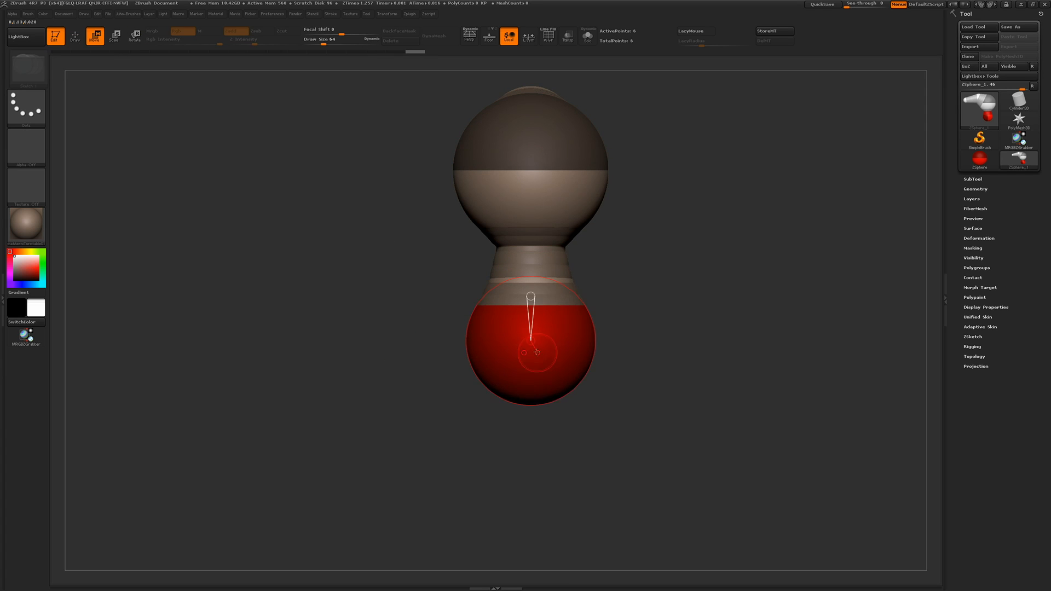
{"action": "left_click_drag", "start_coordinate": [537, 352], "coordinate": [528, 352]}
{"action": "left_click_drag", "start_coordinate": [414, 375], "coordinate": [409, 263]}
Extend the torso downward with a new ZSphere, then insert and enlarge a ZSphere in the middle of it
{"action": "key", "text": "q"}
{"action": "left_click_drag", "start_coordinate": [535, 338], "coordinate": [537, 375]}
{"action": "left_click_drag", "start_coordinate": [408, 274], "coordinate": [420, 378]}
{"action": "key", "text": "w"}
{"action": "left_click_drag", "start_coordinate": [530, 404], "coordinate": [528, 472]}
{"action": "key", "text": "q"}
{"action": "left_click", "coordinate": [531, 405]}
{"action": "key", "text": "r"}
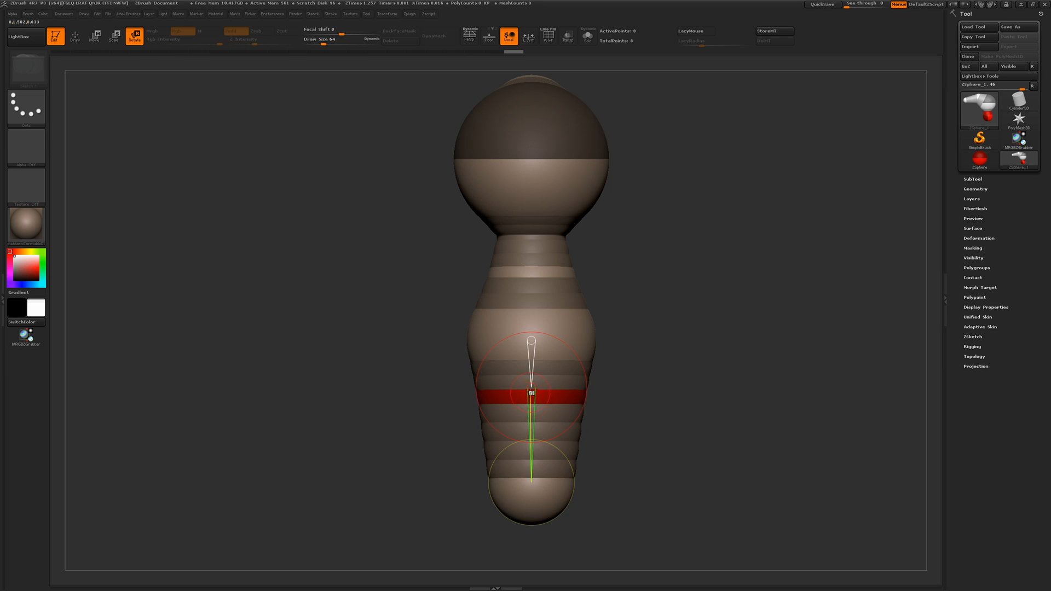
{"action": "key", "text": "e"}
{"action": "left_click_drag", "start_coordinate": [530, 393], "coordinate": [529, 415]}
Add mirrored shoulder ZSpheres on both sides of the chest, each with a smaller ZSphere at its end
{"action": "left_click_drag", "start_coordinate": [395, 321], "coordinate": [489, 333]}
{"action": "key", "text": "q"}
{"action": "mouse_move", "coordinate": [421, 284]}
{"action": "left_mouse_down"}
{"action": "mouse_move", "coordinate": [400, 285]}
{"action": "mouse_move", "coordinate": [489, 321]}
{"action": "left_mouse_up"}
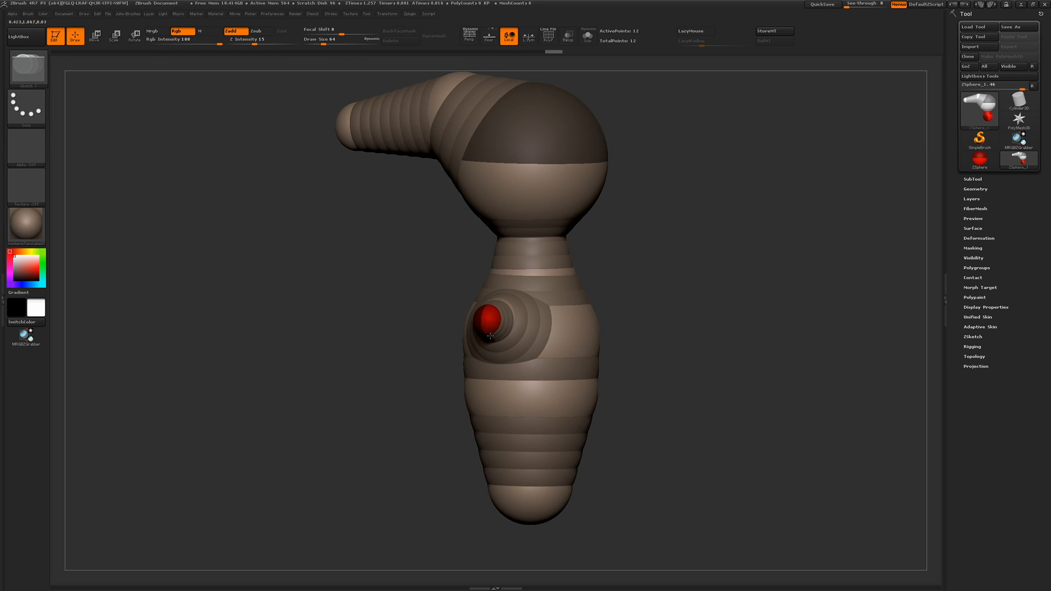
{"action": "left_click_drag", "start_coordinate": [391, 291], "coordinate": [388, 241]}
{"action": "left_click_drag", "start_coordinate": [488, 302], "coordinate": [496, 314]}
{"action": "left_click_drag", "start_coordinate": [350, 274], "coordinate": [383, 315], "text": "shift"}
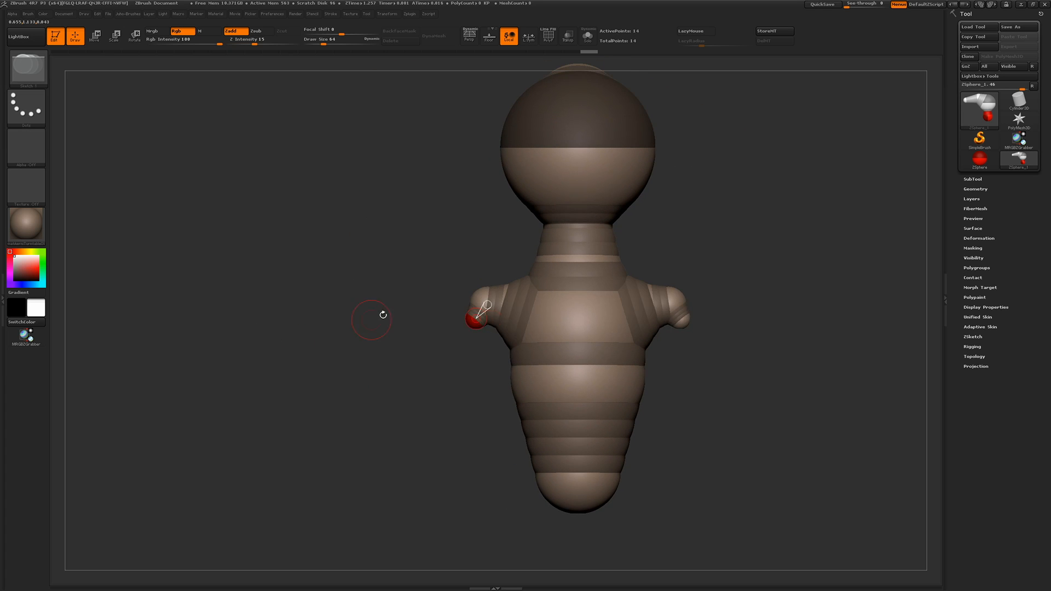
Pull the end ZSpheres down and outward into long mirrored arms, then enlarge the hand and shoulder spheres
{"action": "key", "text": "w"}
{"action": "mouse_move", "coordinate": [476, 318]}
{"action": "left_mouse_down"}
{"action": "mouse_move", "coordinate": [457, 530]}
{"action": "mouse_move", "coordinate": [444, 537]}
{"action": "left_mouse_up"}
{"action": "key", "text": "r"}
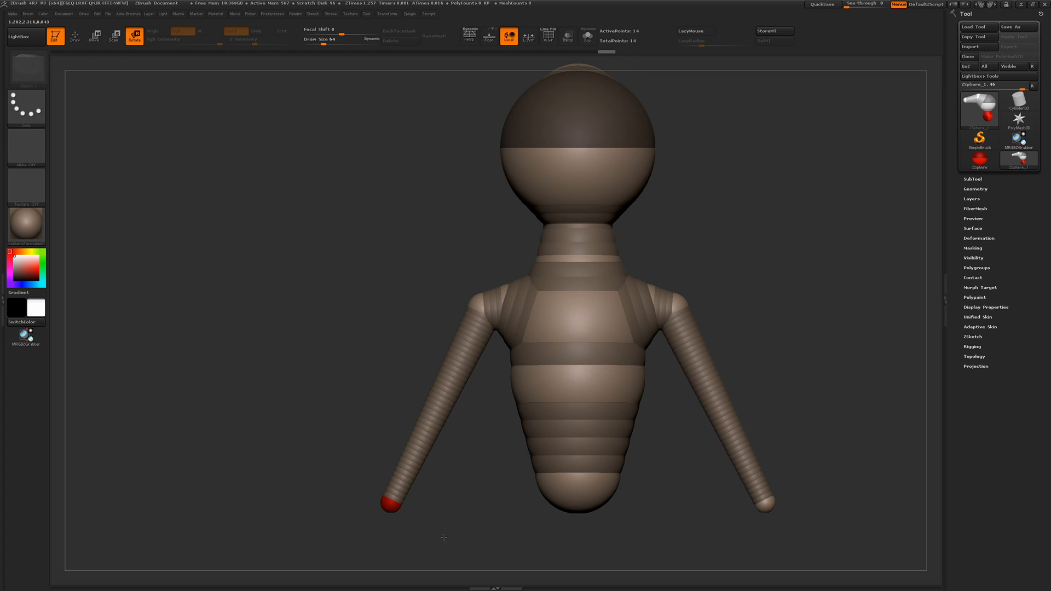
{"action": "key", "text": "e"}
{"action": "left_click_drag", "start_coordinate": [391, 505], "coordinate": [385, 566]}
{"action": "left_click_drag", "start_coordinate": [480, 306], "coordinate": [493, 380]}
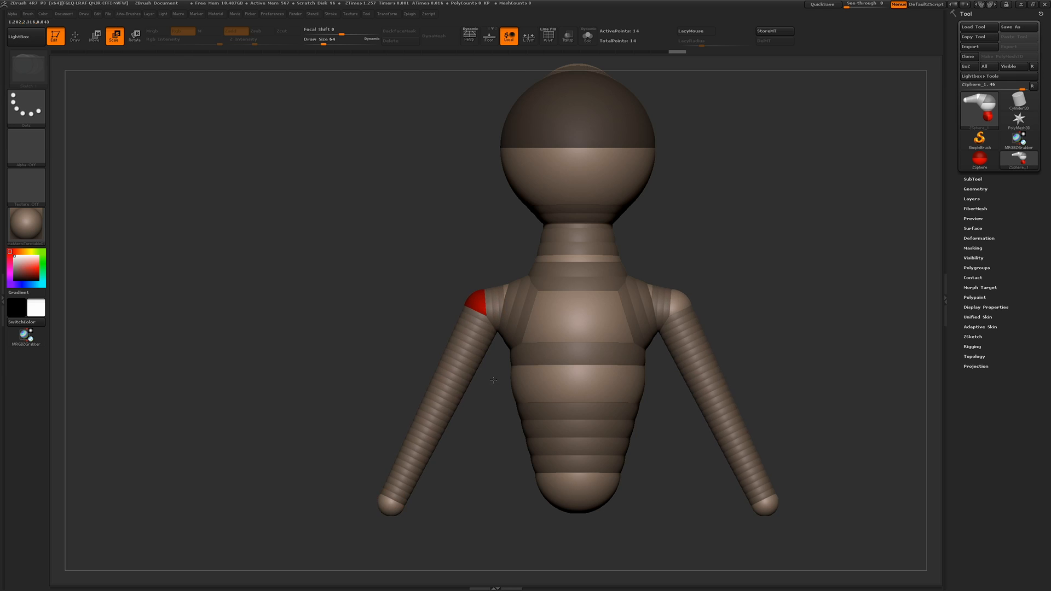
Lower the end ZSpheres of the torso and the arms to lengthen the body
{"action": "key", "text": "w"}
{"action": "left_click_drag", "start_coordinate": [577, 493], "coordinate": [578, 571]}
{"action": "left_click_drag", "start_coordinate": [390, 503], "coordinate": [390, 560]}
Preview the adaptive skin of the ZSphere figure and turn it into an editable skin mesh
{"action": "left_click_drag", "start_coordinate": [268, 268], "coordinate": [335, 299]}
{"action": "key", "text": "a"}
{"action": "key", "text": "a"}
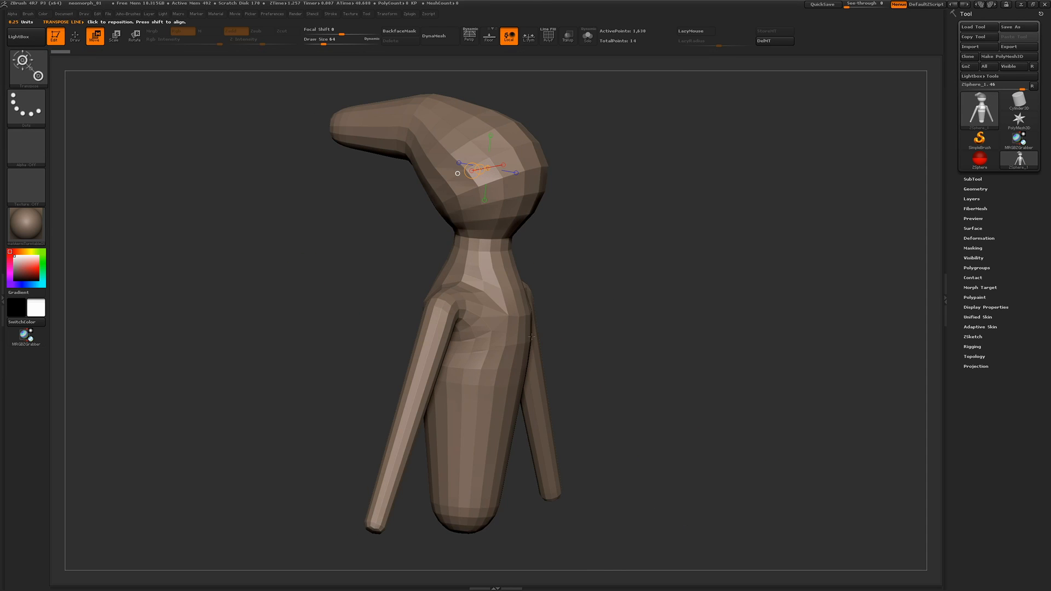
{"action": "key", "text": "q"}
{"action": "left_click_drag", "start_coordinate": [661, 311], "coordinate": [334, 250]}
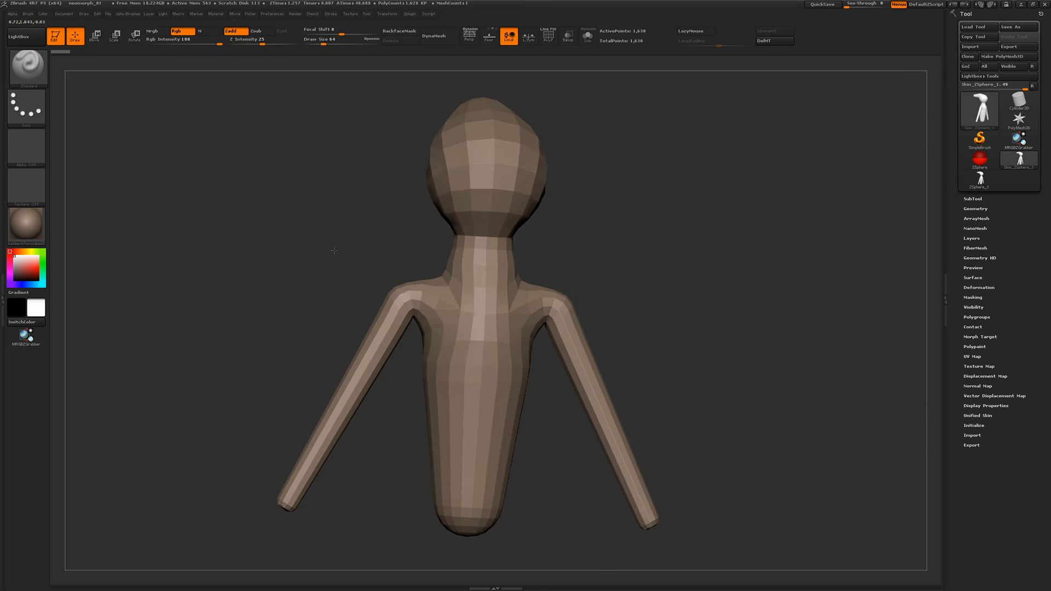
Subdivide the skin mesh to level 3 and set up the Move Topological brush with a larger draw size
{"action": "left_click", "coordinate": [975, 208]}
{"action": "left_click", "coordinate": [969, 282]}
{"action": "key", "text": "b"}
{"action": "key", "text": "m"}
{"action": "key", "text": "t"}
{"action": "key", "text": "space"}
{"action": "left_click_drag", "start_coordinate": [292, 216], "coordinate": [300, 214]}
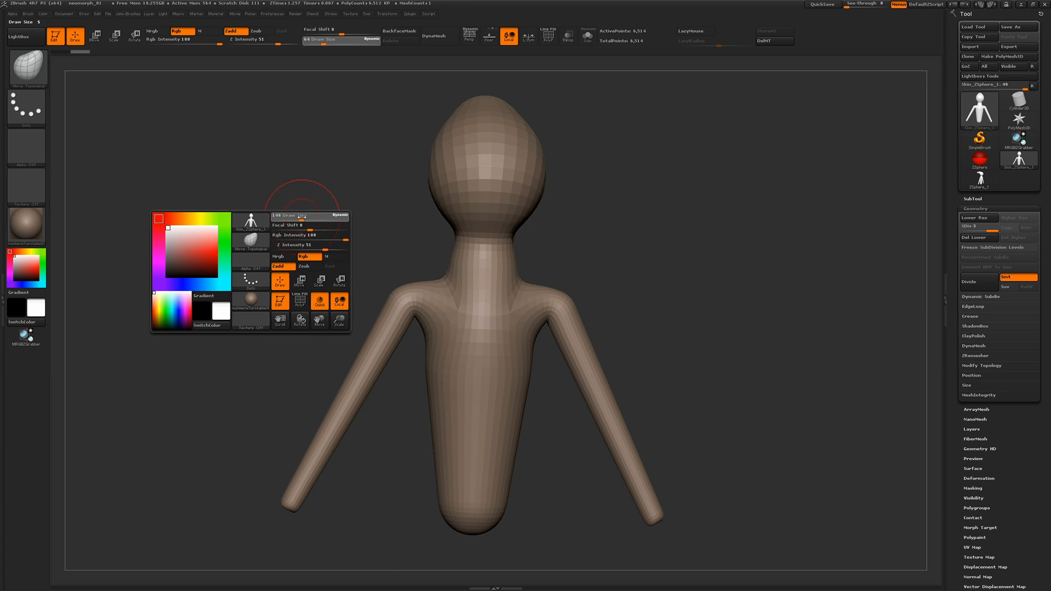
Adjust the neck line and the front profile of the face with the brush at draw size 149
{"action": "mouse_move", "coordinate": [445, 275]}
{"action": "left_mouse_down"}
{"action": "mouse_move", "coordinate": [434, 270]}
{"action": "mouse_move", "coordinate": [463, 258]}
{"action": "left_mouse_up"}
{"action": "left_click_drag", "start_coordinate": [575, 241], "coordinate": [356, 213]}
{"action": "left_click_drag", "start_coordinate": [483, 206], "coordinate": [472, 196]}
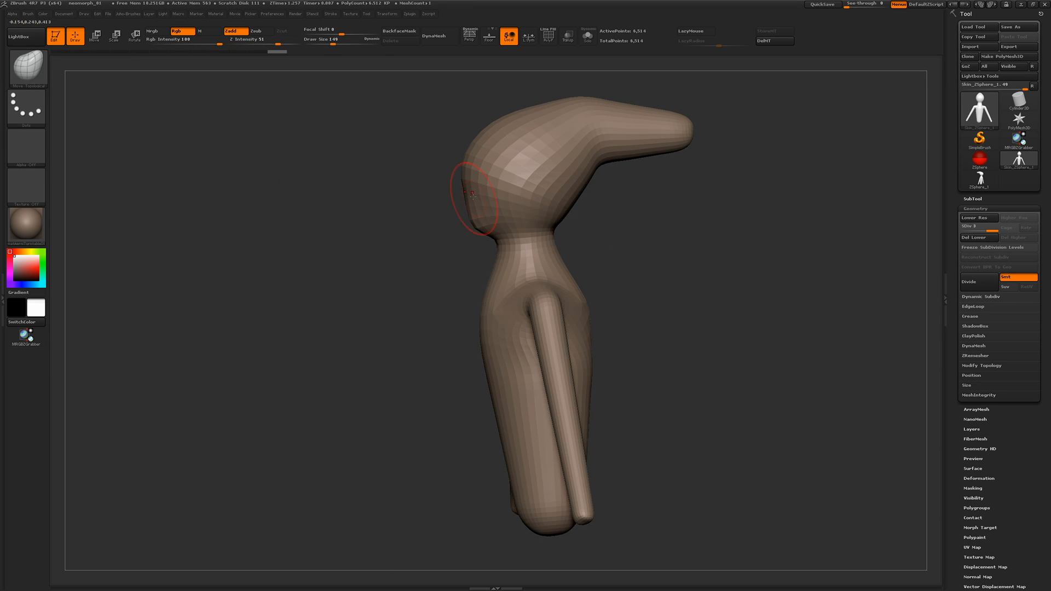
Drop the mesh to subdivision level 1 and reshape the long skull with draw size 234
{"action": "left_click_drag", "start_coordinate": [962, 233], "coordinate": [960, 233]}
{"action": "key", "text": "space"}
{"action": "left_click_drag", "start_coordinate": [599, 253], "coordinate": [607, 253]}
{"action": "left_click_drag", "start_coordinate": [599, 127], "coordinate": [601, 144]}
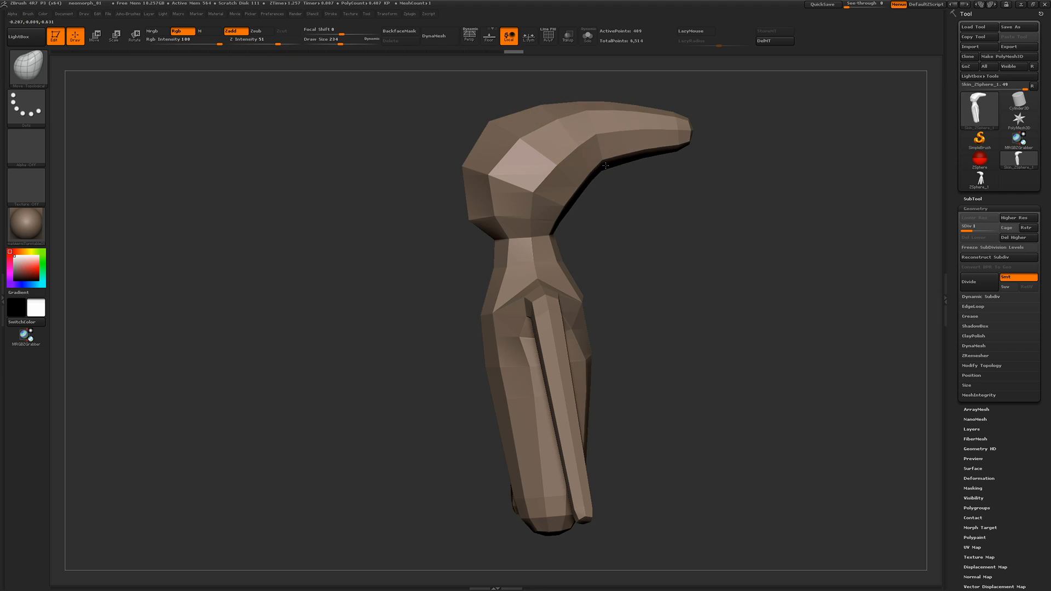
Raise the mesh to subdivision level 2 and adjust the outline of the torso
{"action": "key", "text": "d"}
{"action": "left_click_drag", "start_coordinate": [368, 207], "coordinate": [408, 208], "text": "shift"}
{"action": "left_click_drag", "start_coordinate": [408, 208], "coordinate": [425, 245], "text": "alt"}
{"action": "left_click_drag", "start_coordinate": [487, 411], "coordinate": [491, 436]}
{"action": "left_click_drag", "start_coordinate": [481, 419], "coordinate": [478, 424]}
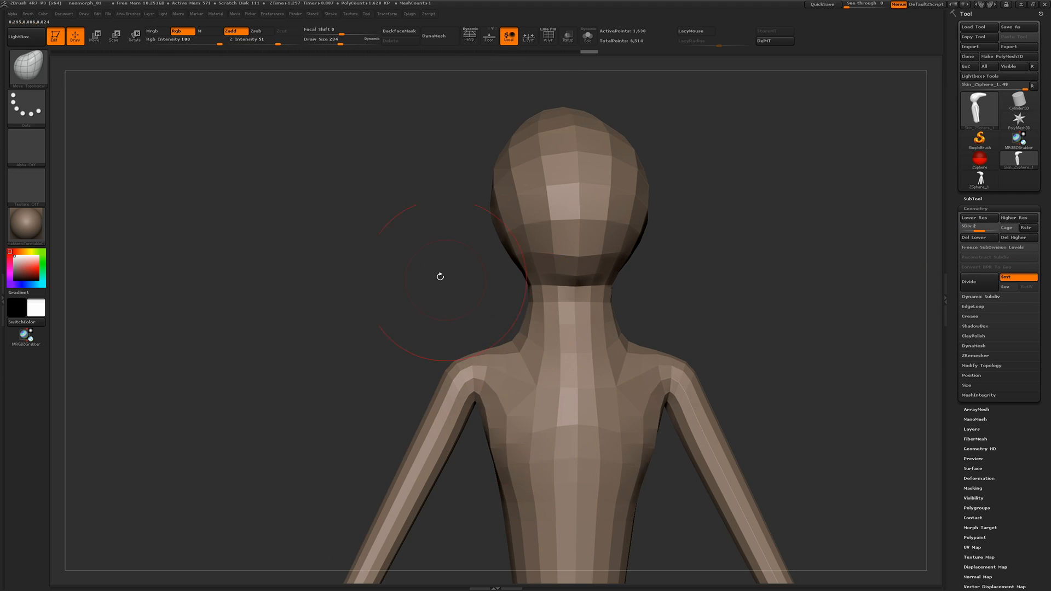
Reshape the chest, shoulders and elongated skull at subdivision level 2, checking them from front and side
{"action": "left_click_drag", "start_coordinate": [439, 274], "coordinate": [607, 274]}
{"action": "left_click_drag", "start_coordinate": [552, 335], "coordinate": [542, 333]}
{"action": "left_click_drag", "start_coordinate": [567, 424], "coordinate": [559, 426]}
{"action": "left_click_drag", "start_coordinate": [437, 357], "coordinate": [444, 362]}
{"action": "left_click_drag", "start_coordinate": [415, 196], "coordinate": [410, 204]}
{"action": "left_click_drag", "start_coordinate": [357, 141], "coordinate": [354, 129]}
{"action": "left_click_drag", "start_coordinate": [484, 130], "coordinate": [488, 123]}
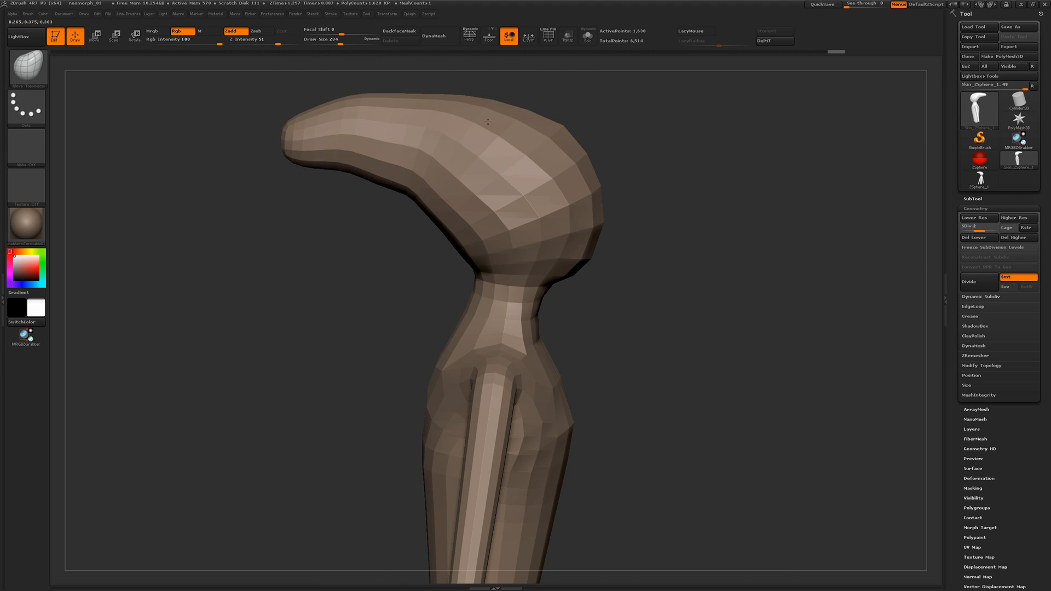
Refine the jaw and lower face, raising the mesh to subdivision level 3 and using draw size 124
{"action": "left_click_drag", "start_coordinate": [575, 275], "coordinate": [567, 269]}
{"action": "mouse_move", "coordinate": [372, 279]}
{"action": "left_mouse_down", "text": "shift"}
{"action": "mouse_move", "coordinate": [535, 280]}
{"action": "mouse_move", "coordinate": [567, 257]}
{"action": "mouse_move", "coordinate": [574, 275]}
{"action": "left_mouse_up", "text": "shift"}
{"action": "key", "text": "d"}
{"action": "left_click_drag", "start_coordinate": [501, 282], "coordinate": [554, 282]}
{"action": "left_click_drag", "start_coordinate": [469, 328], "coordinate": [403, 330]}
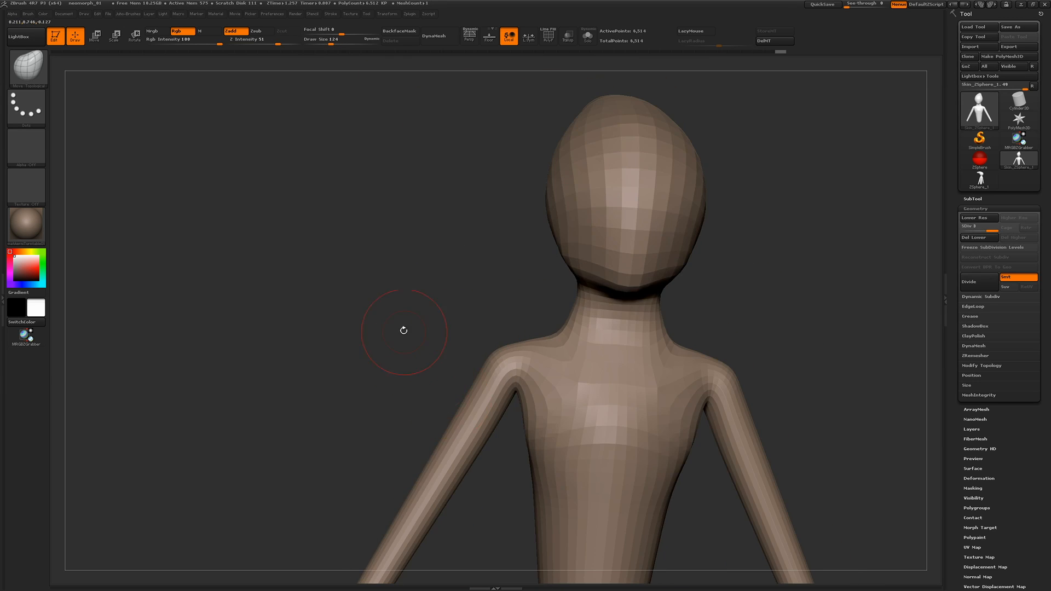
Look over the other open windows with the reference images and return to ZBrush
{"action": "key", "text": "alt+Tab"}
{"action": "key", "text": "super+Tab"}
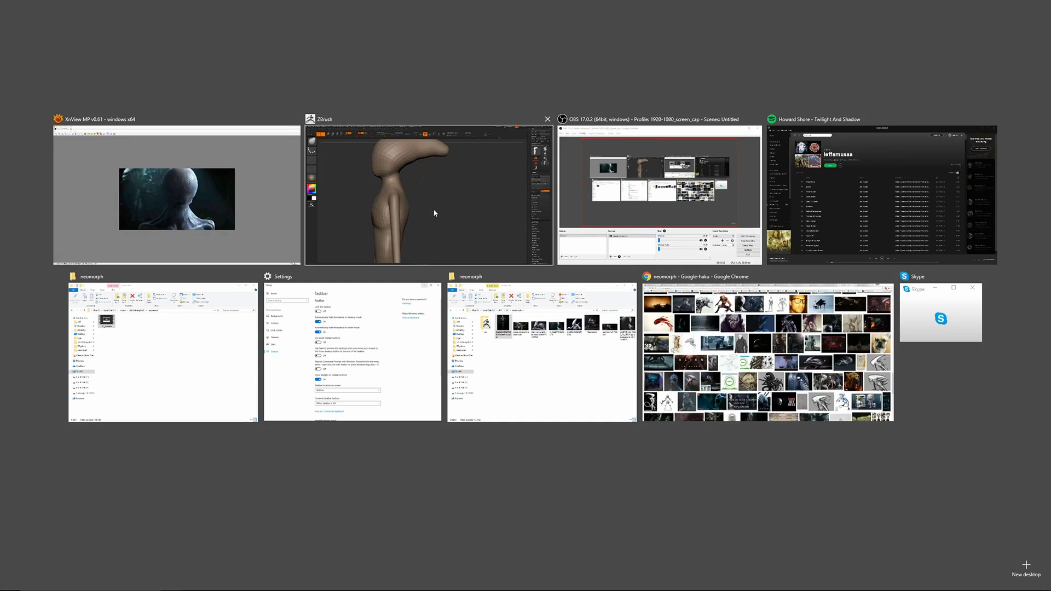
{"action": "left_click", "coordinate": [434, 212]}
Reshape the head and chest profiles with the Move Topological brush at draw size 187
{"action": "left_click_drag", "start_coordinate": [574, 249], "coordinate": [438, 219]}
{"action": "mouse_move", "coordinate": [459, 173]}
{"action": "left_mouse_down", "text": "alt"}
{"action": "mouse_move", "coordinate": [485, 258]}
{"action": "mouse_move", "coordinate": [427, 282]}
{"action": "mouse_move", "coordinate": [409, 310]}
{"action": "mouse_move", "coordinate": [404, 298]}
{"action": "left_mouse_up", "text": "alt"}
{"action": "mouse_move", "coordinate": [199, 280]}
{"action": "left_mouse_down"}
{"action": "mouse_move", "coordinate": [265, 285]}
{"action": "mouse_move", "coordinate": [253, 285]}
{"action": "left_mouse_up"}
{"action": "left_click_drag", "start_coordinate": [351, 300], "coordinate": [357, 301]}
{"action": "mouse_move", "coordinate": [236, 275]}
{"action": "left_mouse_down"}
{"action": "mouse_move", "coordinate": [250, 275]}
{"action": "mouse_move", "coordinate": [219, 274]}
{"action": "left_mouse_up"}
Mask the body and raise the head with the Transpose Move line to lengthen the neck
{"action": "key", "text": "w"}
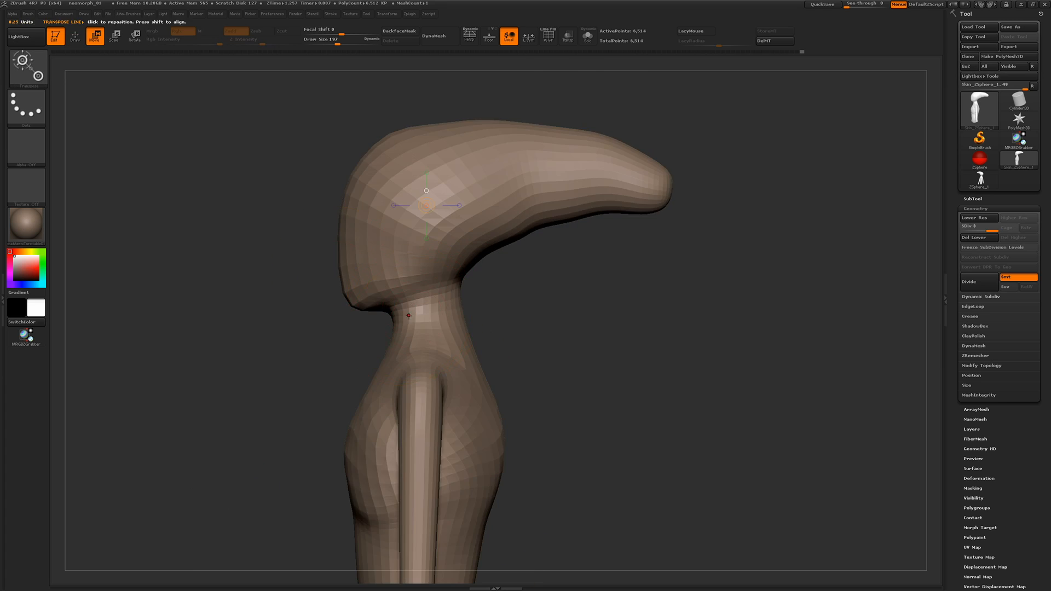
{"action": "left_click_drag", "start_coordinate": [419, 323], "coordinate": [418, 308], "text": "ctrl"}
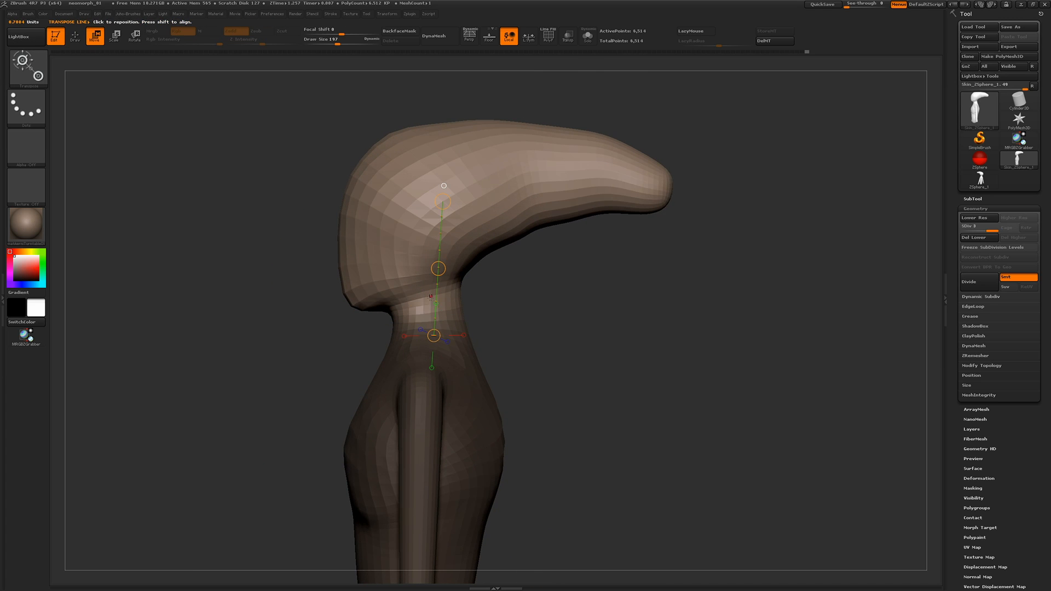
{"action": "left_click_drag", "start_coordinate": [406, 214], "coordinate": [409, 199]}
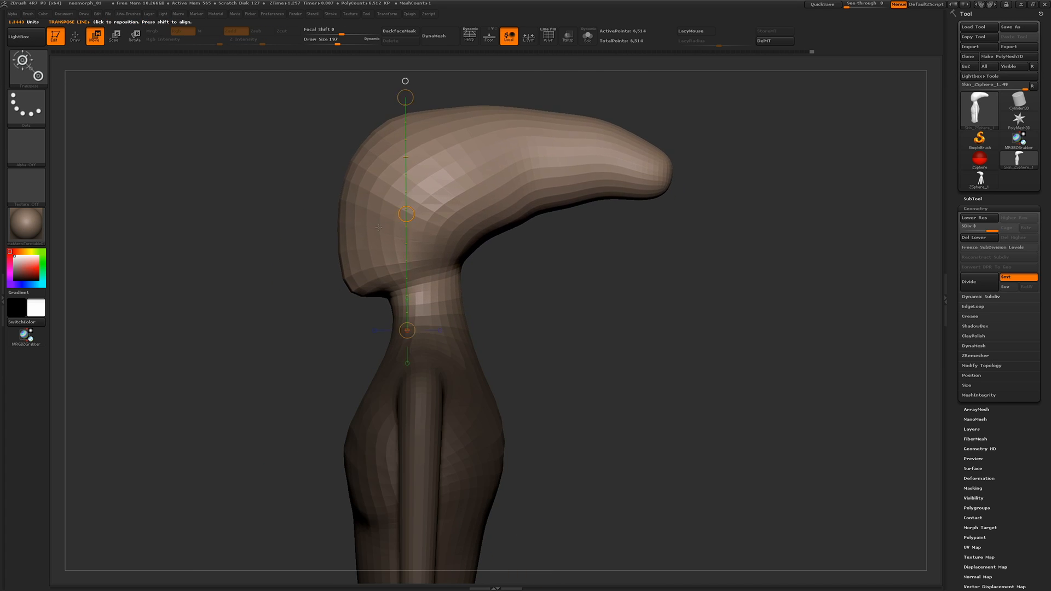
{"action": "key", "text": "q"}
Swell the lower arms into broad, rounded forearms that narrow above the elbows
{"action": "left_click_drag", "start_coordinate": [236, 326], "coordinate": [328, 328]}
{"action": "left_click_drag", "start_coordinate": [520, 323], "coordinate": [539, 334], "text": "ctrl"}
{"action": "mouse_move", "coordinate": [555, 326]}
{"action": "left_mouse_down", "text": "shift"}
{"action": "mouse_move", "coordinate": [593, 324]}
{"action": "mouse_move", "coordinate": [583, 320]}
{"action": "left_mouse_up", "text": "shift"}
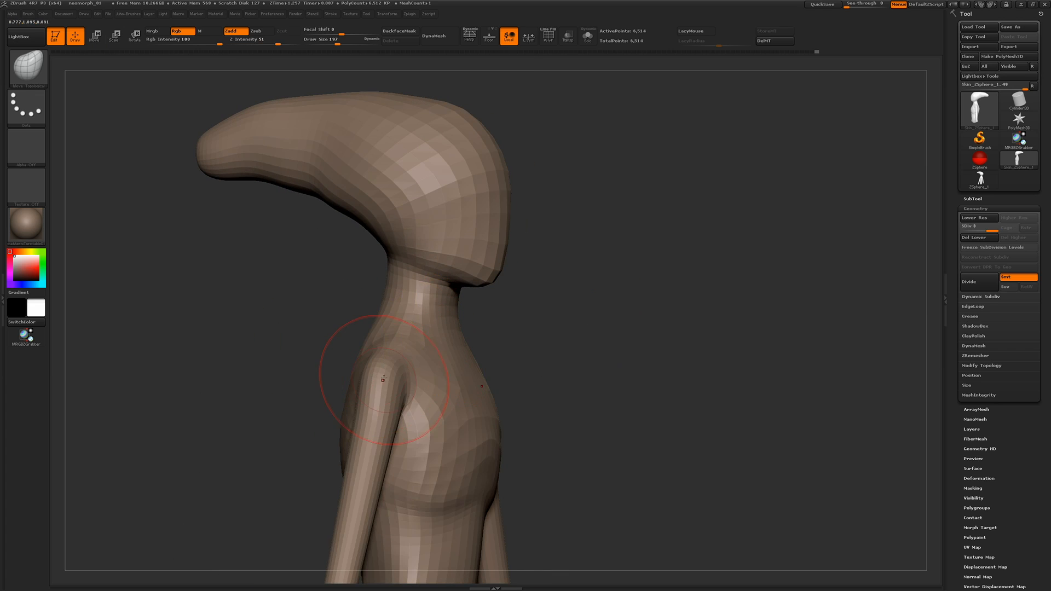
{"action": "key", "text": "b"}
{"action": "left_click", "coordinate": [364, 428]}
{"action": "mouse_move", "coordinate": [225, 416]}
{"action": "left_mouse_down", "text": "alt"}
{"action": "mouse_move", "coordinate": [239, 307]}
{"action": "mouse_move", "coordinate": [282, 308]}
{"action": "left_mouse_up", "text": "alt"}
{"action": "left_click_drag", "start_coordinate": [575, 372], "coordinate": [525, 373]}
{"action": "left_click_drag", "start_coordinate": [525, 372], "coordinate": [666, 379], "text": "alt"}
{"action": "mouse_move", "coordinate": [486, 334]}
{"action": "left_mouse_down"}
{"action": "mouse_move", "coordinate": [388, 543]}
{"action": "mouse_move", "coordinate": [425, 498]}
{"action": "mouse_move", "coordinate": [399, 539]}
{"action": "left_mouse_up"}
{"action": "mouse_move", "coordinate": [500, 476]}
{"action": "left_mouse_down"}
{"action": "mouse_move", "coordinate": [382, 448]}
{"action": "mouse_move", "coordinate": [438, 525]}
{"action": "left_mouse_up"}
{"action": "left_click_drag", "start_coordinate": [553, 384], "coordinate": [394, 340]}
Slim and refine the contours of the forearms and arm ends from several angles
{"action": "key", "text": "ctrl+2"}
{"action": "left_click_drag", "start_coordinate": [539, 466], "coordinate": [460, 441]}
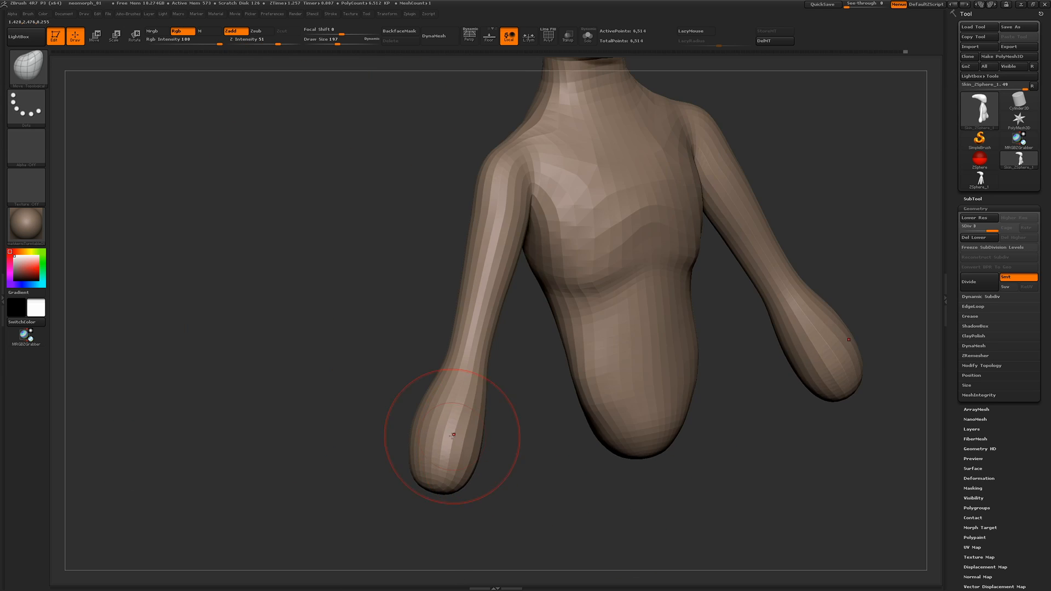
{"action": "mouse_move", "coordinate": [377, 454]}
{"action": "left_mouse_down"}
{"action": "mouse_move", "coordinate": [482, 438]}
{"action": "mouse_move", "coordinate": [446, 424]}
{"action": "left_mouse_up"}
{"action": "mouse_move", "coordinate": [504, 432]}
{"action": "left_mouse_down"}
{"action": "mouse_move", "coordinate": [542, 430]}
{"action": "mouse_move", "coordinate": [383, 416]}
{"action": "left_mouse_up"}
{"action": "left_click_drag", "start_coordinate": [393, 431], "coordinate": [442, 431]}
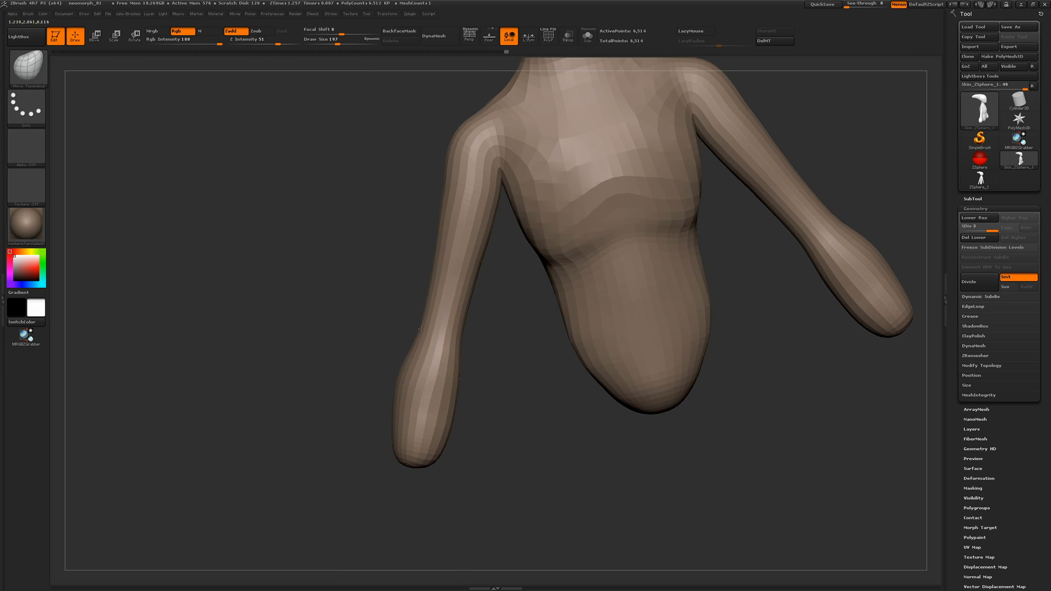
{"action": "left_click_drag", "start_coordinate": [421, 329], "coordinate": [553, 331]}
Refine the shoulders, neck base and chest contours with the Move Topological brush
{"action": "left_click_drag", "start_coordinate": [481, 128], "coordinate": [468, 132]}
{"action": "left_click_drag", "start_coordinate": [433, 202], "coordinate": [418, 211]}
{"action": "left_click_drag", "start_coordinate": [263, 236], "coordinate": [409, 222]}
{"action": "left_click_drag", "start_coordinate": [482, 263], "coordinate": [357, 176]}
{"action": "left_click_drag", "start_coordinate": [422, 185], "coordinate": [422, 199]}
{"action": "mouse_move", "coordinate": [117, 277]}
{"action": "left_mouse_down"}
{"action": "mouse_move", "coordinate": [221, 281]}
{"action": "mouse_move", "coordinate": [124, 271]}
{"action": "left_mouse_up"}
{"action": "mouse_move", "coordinate": [191, 199]}
{"action": "left_mouse_down", "text": "alt"}
{"action": "mouse_move", "coordinate": [227, 257]}
{"action": "mouse_move", "coordinate": [230, 285]}
{"action": "left_mouse_up", "text": "alt"}
{"action": "left_click_drag", "start_coordinate": [350, 457], "coordinate": [357, 450]}
{"action": "left_click_drag", "start_coordinate": [425, 402], "coordinate": [422, 385]}
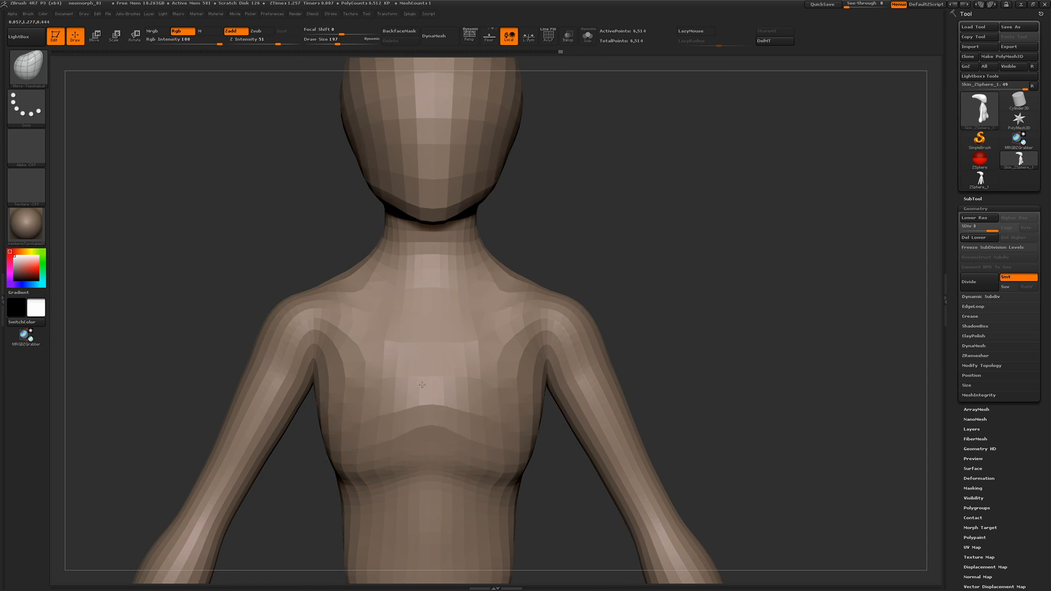
Subdivide the mesh to level 4 and turn on DynaMesh at resolution 128 without freezing the subdivision levels
{"action": "left_click_drag", "start_coordinate": [316, 246], "coordinate": [261, 174]}
{"action": "left_click_drag", "start_coordinate": [199, 163], "coordinate": [311, 108], "text": "alt"}
{"action": "left_click", "coordinate": [978, 282]}
{"action": "left_click_drag", "start_coordinate": [293, 225], "coordinate": [304, 264], "text": "shift"}
{"action": "left_click", "coordinate": [968, 346]}
{"action": "left_click", "coordinate": [979, 360]}
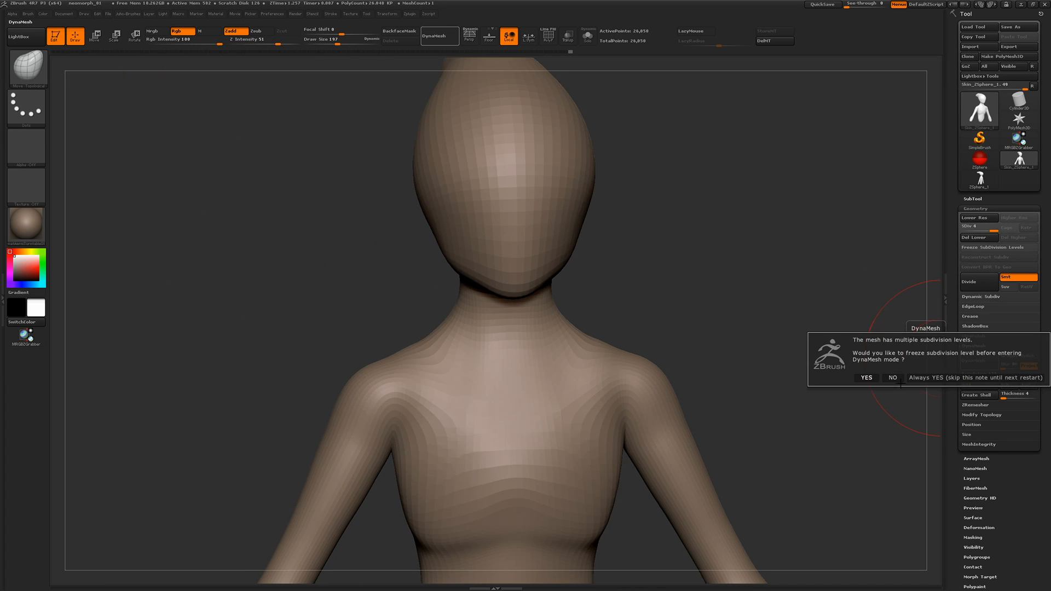
{"action": "left_click", "coordinate": [898, 378]}
Smooth away the jagged armpit creases and soften the surface of the body
{"action": "left_click_drag", "start_coordinate": [492, 219], "coordinate": [481, 120], "text": "shift"}
{"action": "left_click", "coordinate": [548, 36]}
{"action": "left_click", "coordinate": [548, 37]}
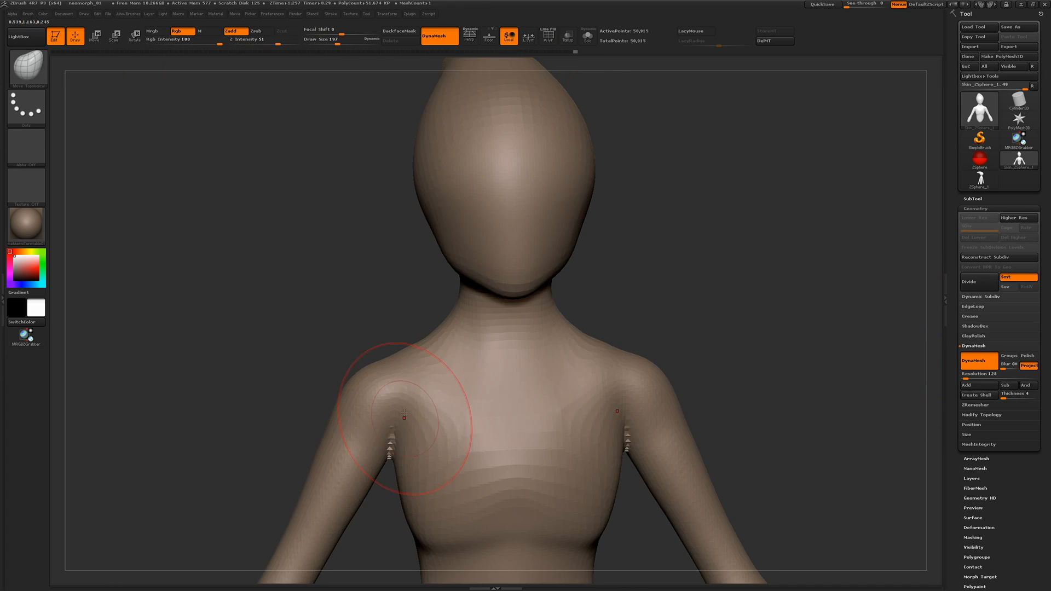
{"action": "left_click", "coordinate": [264, 43], "text": "shift"}
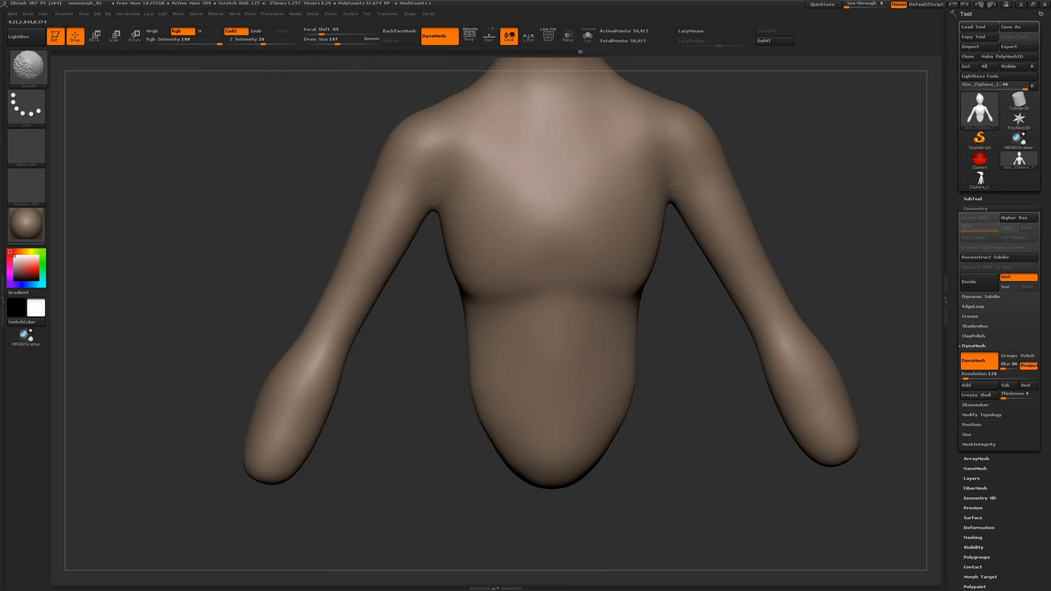
{"action": "left_click_drag", "start_coordinate": [350, 181], "coordinate": [438, 236]}
{"action": "left_click_drag", "start_coordinate": [369, 216], "coordinate": [370, 365], "text": "alt"}
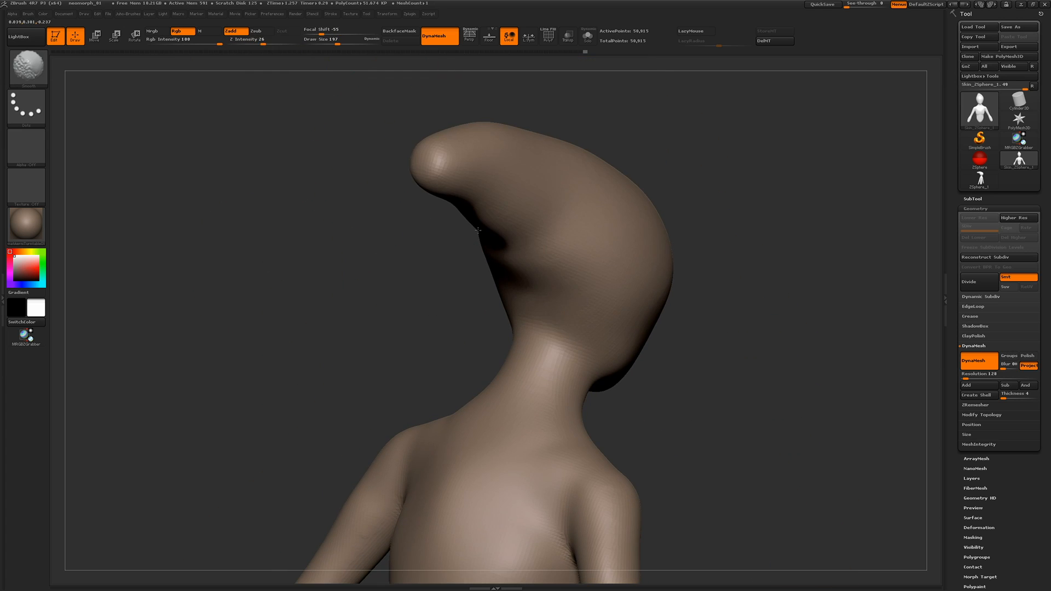
{"action": "mouse_move", "coordinate": [361, 274]}
{"action": "left_mouse_down"}
{"action": "mouse_move", "coordinate": [306, 247]}
{"action": "mouse_move", "coordinate": [283, 170]}
{"action": "mouse_move", "coordinate": [312, 223]}
{"action": "left_mouse_up"}
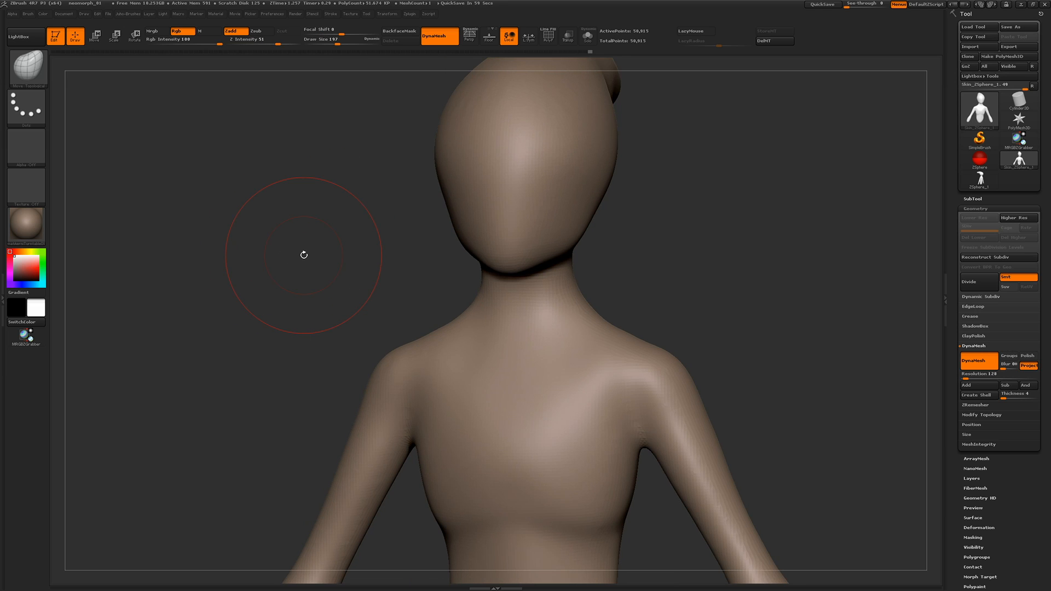
Reshape the sides of the head with the Move Topological brush at draw size 350
{"action": "mouse_move", "coordinate": [318, 283]}
{"action": "left_mouse_down"}
{"action": "mouse_move", "coordinate": [298, 266]}
{"action": "mouse_move", "coordinate": [277, 267]}
{"action": "mouse_move", "coordinate": [306, 267]}
{"action": "left_mouse_up"}
{"action": "left_click_drag", "start_coordinate": [307, 267], "coordinate": [307, 339], "text": "alt"}
{"action": "key", "text": "space"}
{"action": "left_click_drag", "start_coordinate": [452, 211], "coordinate": [463, 212]}
{"action": "left_click_drag", "start_coordinate": [460, 208], "coordinate": [434, 199]}
{"action": "left_click_drag", "start_coordinate": [344, 222], "coordinate": [421, 227]}
{"action": "left_click_drag", "start_coordinate": [459, 171], "coordinate": [433, 170]}
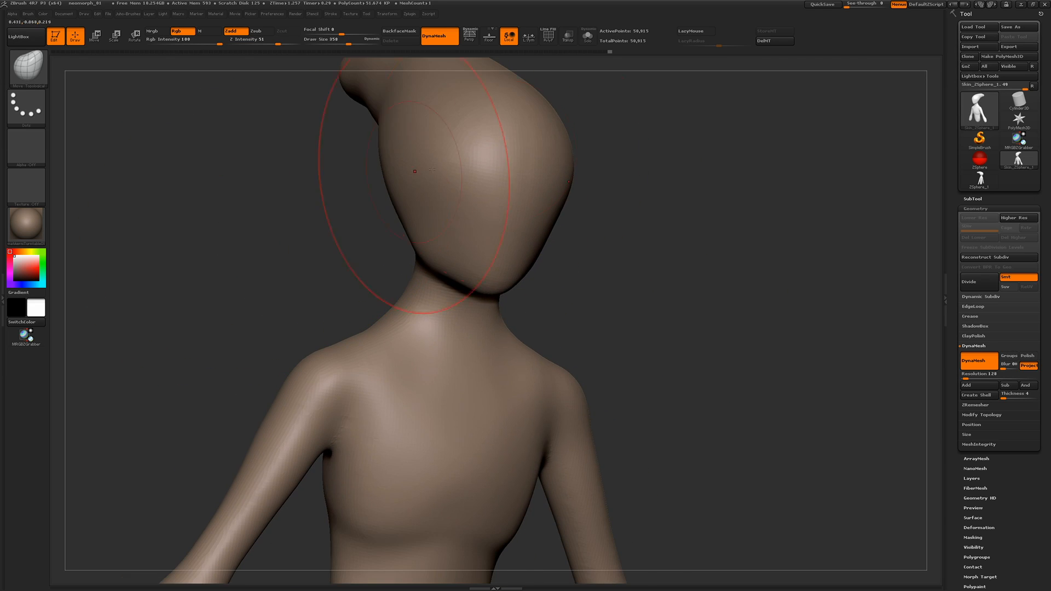
Set the DynaMesh resolution to 256 and remesh the figure
{"action": "left_click", "coordinate": [985, 375]}
{"action": "type", "text": "256"}
{"action": "key", "text": "Return"}
{"action": "left_click_drag", "start_coordinate": [693, 270], "coordinate": [729, 345], "text": "ctrl"}
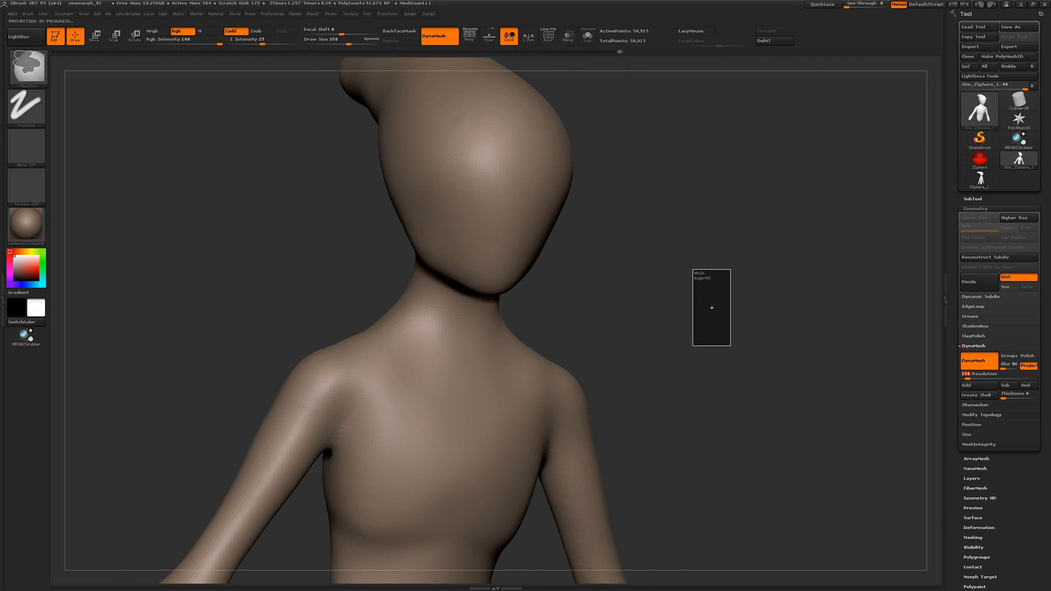
Set the sculpting brush to draw size 51 and rough in mirrored collarbones on the upper chest
{"action": "left_click_drag", "start_coordinate": [224, 297], "coordinate": [222, 263], "text": "alt"}
{"action": "left_click_drag", "start_coordinate": [222, 262], "coordinate": [359, 287]}
{"action": "mouse_move", "coordinate": [236, 428]}
{"action": "left_mouse_down"}
{"action": "mouse_move", "coordinate": [373, 227]}
{"action": "mouse_move", "coordinate": [301, 197]}
{"action": "left_mouse_up"}
{"action": "key", "text": "space"}
{"action": "left_click", "coordinate": [368, 293]}
{"action": "key", "text": "s"}
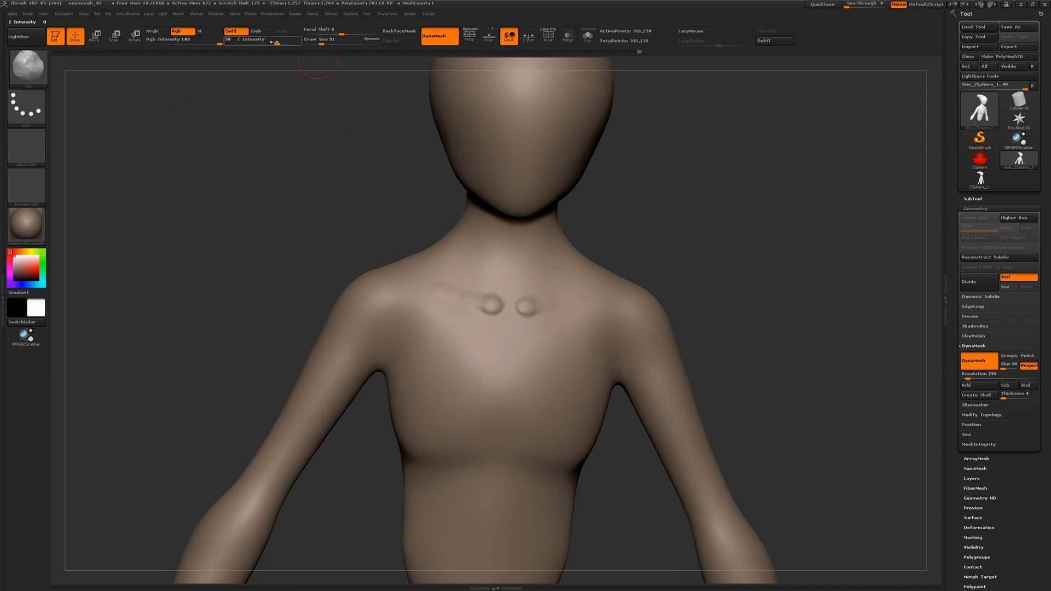
{"action": "left_click_drag", "start_coordinate": [273, 42], "coordinate": [259, 42]}
{"action": "key", "text": "ctrl+z"}
{"action": "left_click_drag", "start_coordinate": [290, 148], "coordinate": [277, 223], "text": "alt"}
{"action": "left_click_drag", "start_coordinate": [481, 337], "coordinate": [471, 301]}
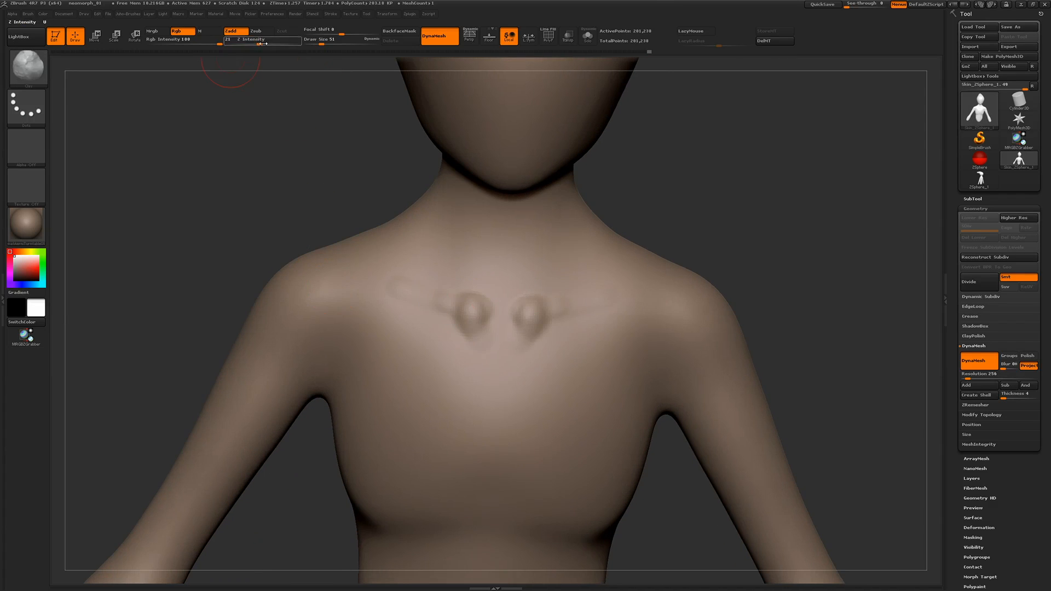
{"action": "mouse_move", "coordinate": [380, 285]}
{"action": "left_mouse_down"}
{"action": "mouse_move", "coordinate": [471, 323]}
{"action": "mouse_move", "coordinate": [397, 276]}
{"action": "left_mouse_up"}
{"action": "key", "text": "ctrl+z"}
{"action": "key", "text": "ctrl+z"}
{"action": "key", "text": "ctrl+z"}
{"action": "key", "text": "ctrl+z"}
{"action": "key", "text": "ctrl+z"}
{"action": "key", "text": "ctrl+z"}
{"action": "key", "text": "ctrl+z"}
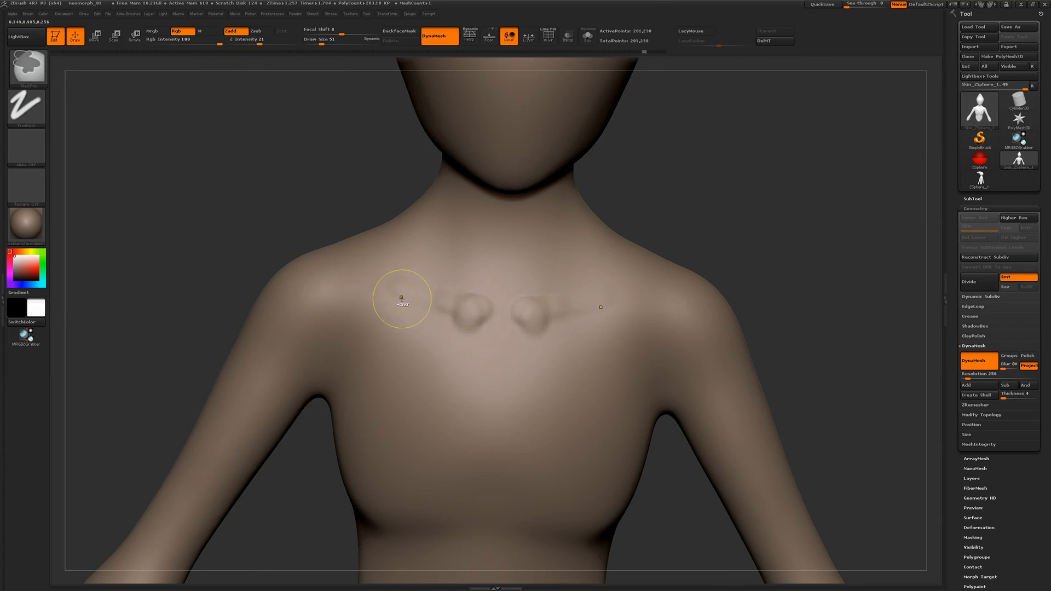
Rework the mirrored collarbones on the upper chest with the ClayBuildup brush at Z intensity 14
{"action": "key", "text": "space"}
{"action": "left_click", "coordinate": [363, 288]}
{"action": "mouse_move", "coordinate": [482, 328]}
{"action": "left_mouse_down"}
{"action": "mouse_move", "coordinate": [469, 311]}
{"action": "mouse_move", "coordinate": [367, 281]}
{"action": "left_mouse_up"}
{"action": "mouse_move", "coordinate": [367, 280]}
{"action": "left_mouse_down"}
{"action": "mouse_move", "coordinate": [477, 338]}
{"action": "mouse_move", "coordinate": [383, 294]}
{"action": "mouse_move", "coordinate": [464, 344]}
{"action": "left_mouse_up"}
{"action": "left_click_drag", "start_coordinate": [259, 42], "coordinate": [256, 42]}
{"action": "mouse_move", "coordinate": [258, 211]}
{"action": "left_mouse_down"}
{"action": "mouse_move", "coordinate": [260, 169]}
{"action": "mouse_move", "coordinate": [261, 206]}
{"action": "left_mouse_up"}
{"action": "left_click_drag", "start_coordinate": [476, 382], "coordinate": [485, 365]}
Build up a raised jaw ridge along both sides of the lower head
{"action": "left_click_drag", "start_coordinate": [260, 219], "coordinate": [339, 222]}
{"action": "left_click_drag", "start_coordinate": [339, 222], "coordinate": [336, 309], "text": "alt"}
{"action": "left_click_drag", "start_coordinate": [423, 233], "coordinate": [421, 225]}
{"action": "mouse_move", "coordinate": [495, 278]}
{"action": "left_mouse_down"}
{"action": "mouse_move", "coordinate": [463, 252]}
{"action": "mouse_move", "coordinate": [537, 279]}
{"action": "left_mouse_up"}
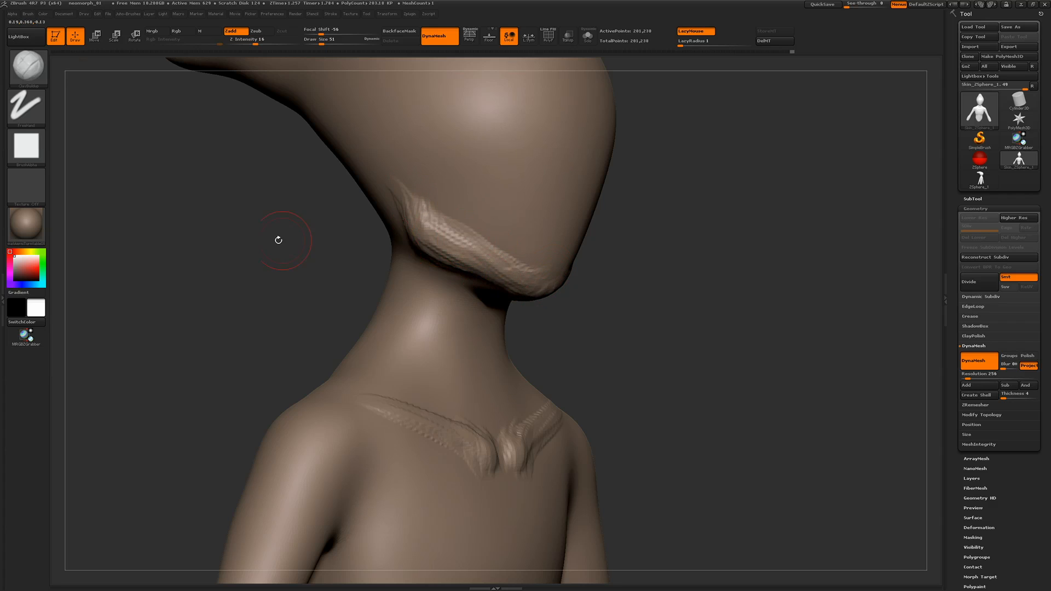
Check the Neomorph head reference in XnView MP and sculpt skin creases across the face and the sides of the head
{"action": "left_click_drag", "start_coordinate": [278, 239], "coordinate": [328, 241]}
{"action": "key", "text": "alt+Tab"}
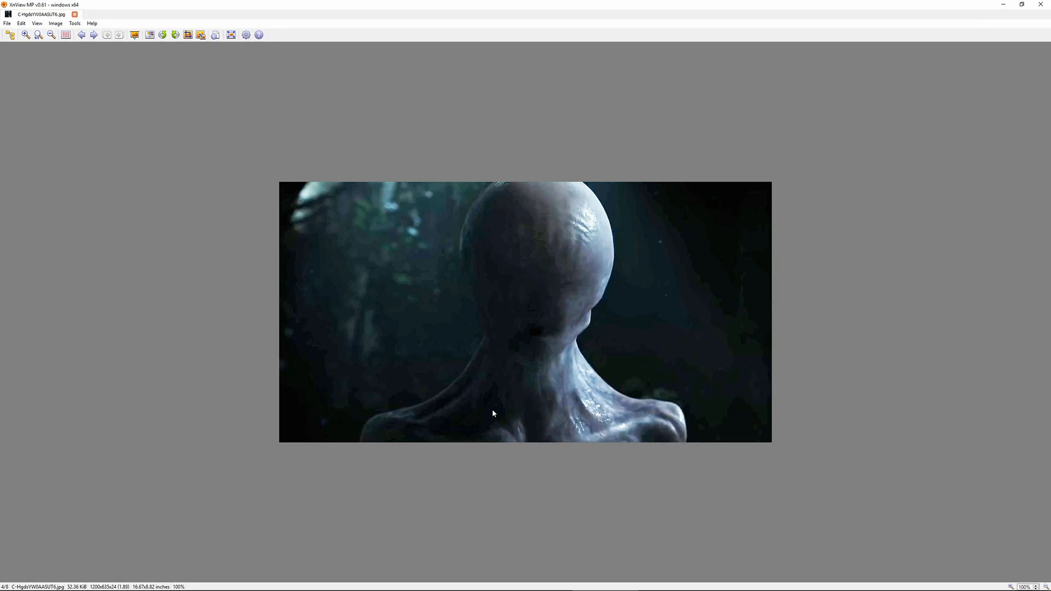
{"action": "key", "text": "alt+Tab"}
{"action": "mouse_move", "coordinate": [206, 202]}
{"action": "left_mouse_down"}
{"action": "mouse_move", "coordinate": [233, 202]}
{"action": "mouse_move", "coordinate": [231, 230]}
{"action": "left_mouse_up"}
{"action": "left_click_drag", "start_coordinate": [395, 261], "coordinate": [454, 308]}
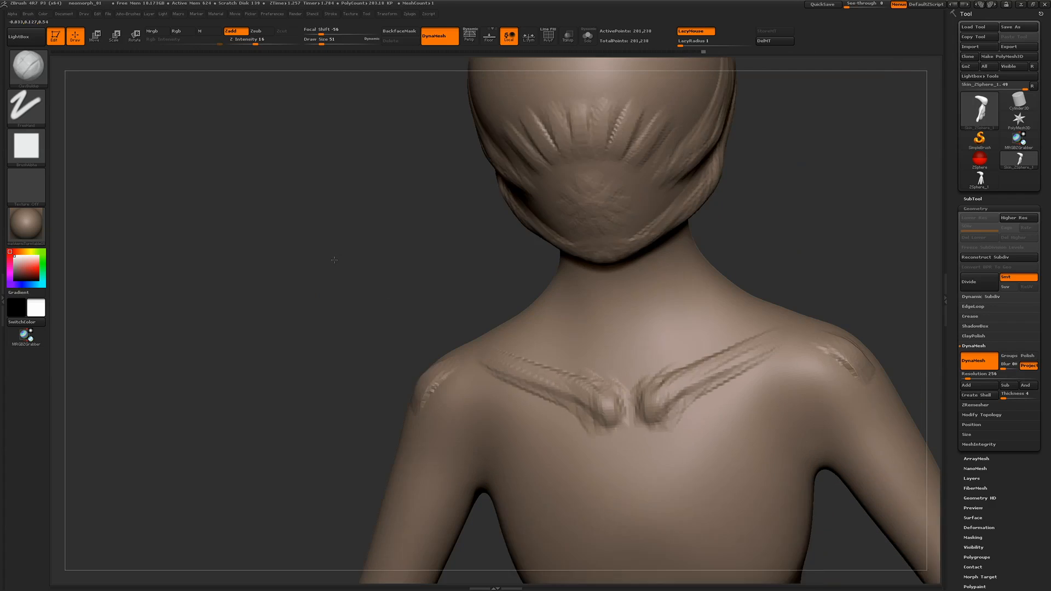
Thicken the collarbones and lay muscle strands over both shoulders, following the reference image
{"action": "mouse_move", "coordinate": [492, 356]}
{"action": "left_mouse_down"}
{"action": "mouse_move", "coordinate": [434, 328]}
{"action": "mouse_move", "coordinate": [521, 418]}
{"action": "mouse_move", "coordinate": [474, 324]}
{"action": "mouse_move", "coordinate": [548, 378]}
{"action": "left_mouse_up"}
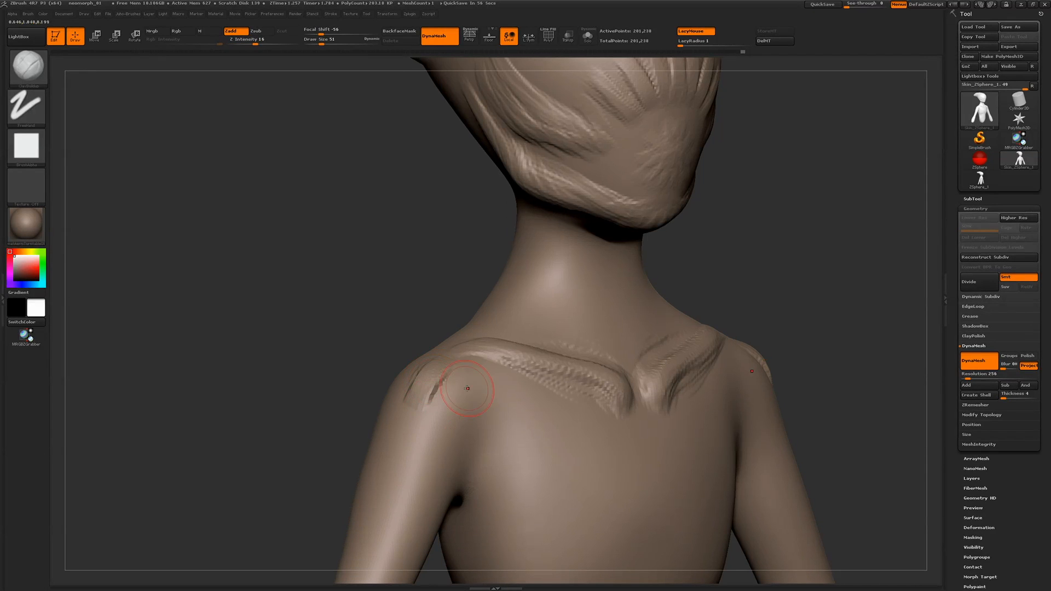
{"action": "mouse_move", "coordinate": [470, 403]}
{"action": "left_mouse_down"}
{"action": "mouse_move", "coordinate": [427, 438]}
{"action": "mouse_move", "coordinate": [482, 378]}
{"action": "mouse_move", "coordinate": [418, 473]}
{"action": "left_mouse_up"}
{"action": "left_click_drag", "start_coordinate": [394, 334], "coordinate": [430, 297]}
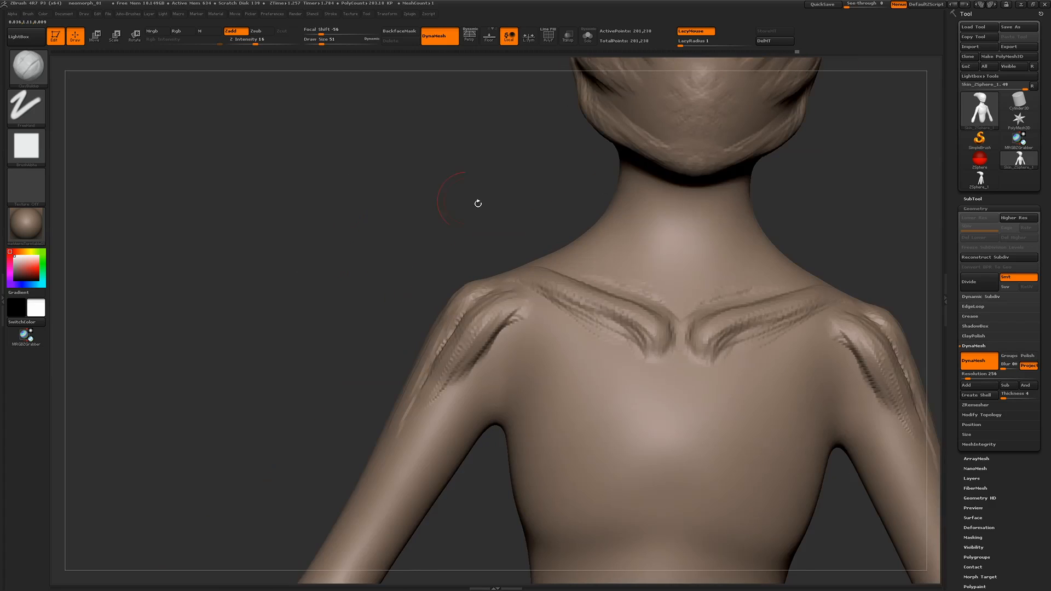
Sculpt long vertical tendons on the front and sides of the neck down to the collarbones, using the reference image
{"action": "mouse_move", "coordinate": [630, 186]}
{"action": "left_mouse_down"}
{"action": "mouse_move", "coordinate": [646, 246]}
{"action": "mouse_move", "coordinate": [597, 278]}
{"action": "left_mouse_up"}
{"action": "key", "text": "alt+Tab"}
{"action": "key", "text": "super+Tab"}
{"action": "left_click", "coordinate": [434, 232]}
{"action": "left_click_drag", "start_coordinate": [634, 214], "coordinate": [623, 275]}
{"action": "left_click_drag", "start_coordinate": [635, 262], "coordinate": [610, 290]}
{"action": "left_click_drag", "start_coordinate": [664, 200], "coordinate": [660, 256]}
{"action": "left_click_drag", "start_coordinate": [661, 209], "coordinate": [674, 305]}
{"action": "left_click_drag", "start_coordinate": [652, 197], "coordinate": [641, 291]}
{"action": "left_click_drag", "start_coordinate": [630, 250], "coordinate": [612, 288]}
{"action": "mouse_move", "coordinate": [637, 205]}
{"action": "left_mouse_down"}
{"action": "mouse_move", "coordinate": [615, 281]}
{"action": "mouse_move", "coordinate": [601, 294]}
{"action": "left_mouse_up"}
{"action": "mouse_move", "coordinate": [362, 222]}
{"action": "left_mouse_down"}
{"action": "mouse_move", "coordinate": [370, 247]}
{"action": "mouse_move", "coordinate": [443, 241]}
{"action": "left_mouse_up"}
{"action": "left_click_drag", "start_coordinate": [566, 248], "coordinate": [532, 326]}
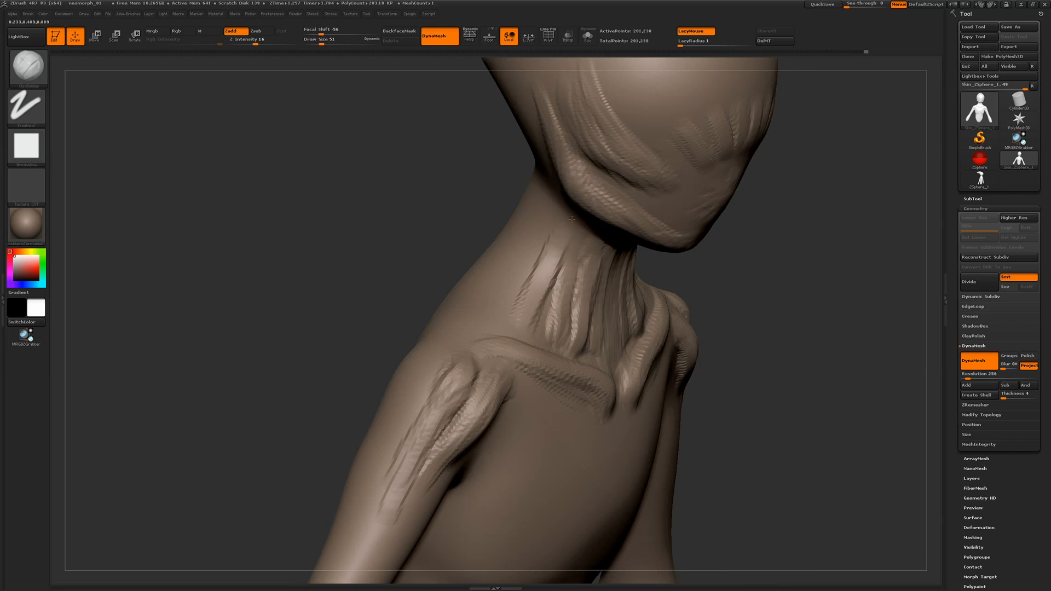
{"action": "left_click_drag", "start_coordinate": [612, 360], "coordinate": [624, 383]}
Sculpt stringy muscle fibres over the shoulders and down both arms
{"action": "mouse_move", "coordinate": [411, 235]}
{"action": "left_mouse_down"}
{"action": "mouse_move", "coordinate": [352, 227]}
{"action": "mouse_move", "coordinate": [446, 230]}
{"action": "left_mouse_up"}
{"action": "left_click_drag", "start_coordinate": [567, 312], "coordinate": [564, 416]}
{"action": "left_click_drag", "start_coordinate": [548, 311], "coordinate": [546, 446]}
{"action": "left_click_drag", "start_coordinate": [570, 334], "coordinate": [576, 393]}
{"action": "left_click_drag", "start_coordinate": [575, 265], "coordinate": [522, 269]}
{"action": "mouse_move", "coordinate": [574, 260]}
{"action": "left_mouse_down"}
{"action": "mouse_move", "coordinate": [503, 225]}
{"action": "mouse_move", "coordinate": [541, 209]}
{"action": "left_mouse_up"}
{"action": "mouse_move", "coordinate": [371, 282]}
{"action": "left_mouse_down", "text": "alt"}
{"action": "mouse_move", "coordinate": [371, 352]}
{"action": "mouse_move", "coordinate": [418, 406]}
{"action": "left_mouse_up", "text": "alt"}
{"action": "left_click_drag", "start_coordinate": [512, 298], "coordinate": [438, 236]}
Browse the Neomorph reference pictures in XnView MP to examine the crouching pose in neomorph1-700x300.jpg
{"action": "key", "text": "super+Tab"}
{"action": "left_click", "coordinate": [445, 264]}
{"action": "key", "text": "Left"}
{"action": "key", "text": "Left"}
{"action": "key", "text": "Left"}
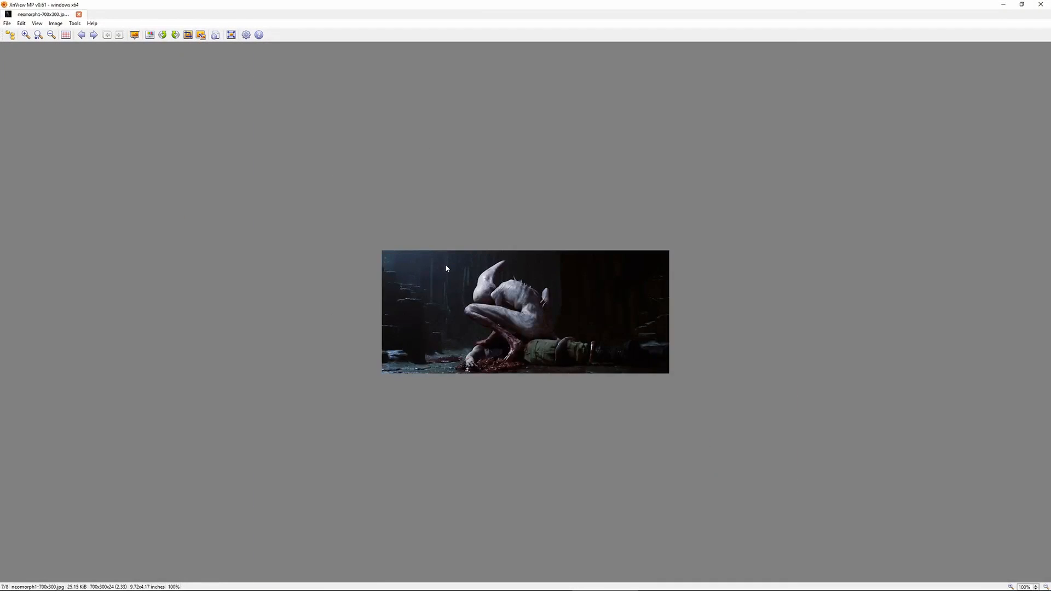
{"action": "key", "text": "super+Tab"}
{"action": "left_click", "coordinate": [395, 189]}
Sculpt the lower rib arch and curved ribs along both sides of the chest
{"action": "mouse_move", "coordinate": [219, 180]}
{"action": "left_mouse_down"}
{"action": "mouse_move", "coordinate": [273, 174]}
{"action": "mouse_move", "coordinate": [323, 188]}
{"action": "left_mouse_up"}
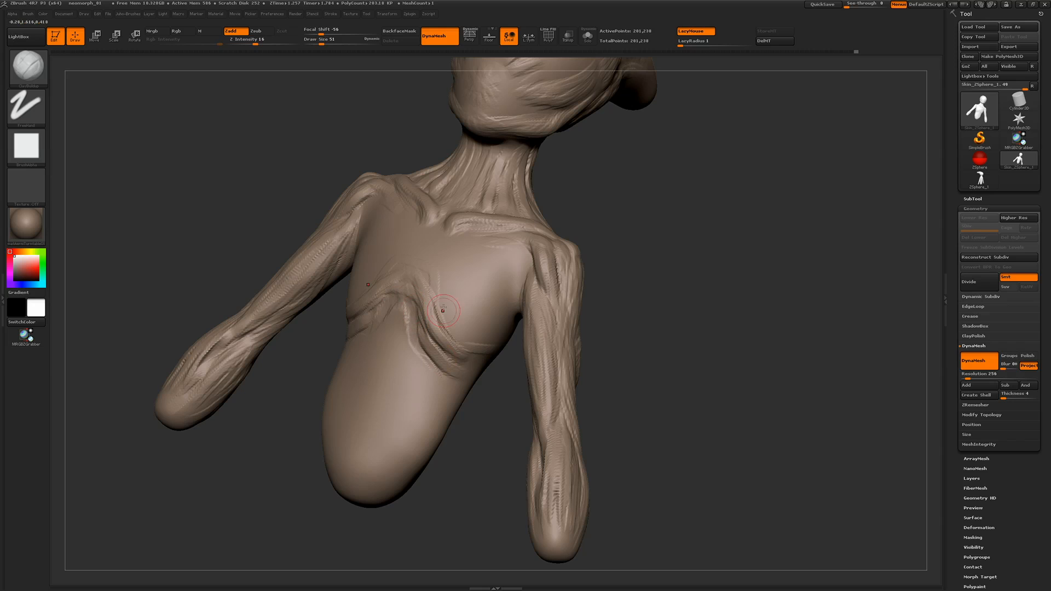
{"action": "left_click_drag", "start_coordinate": [656, 351], "coordinate": [452, 297]}
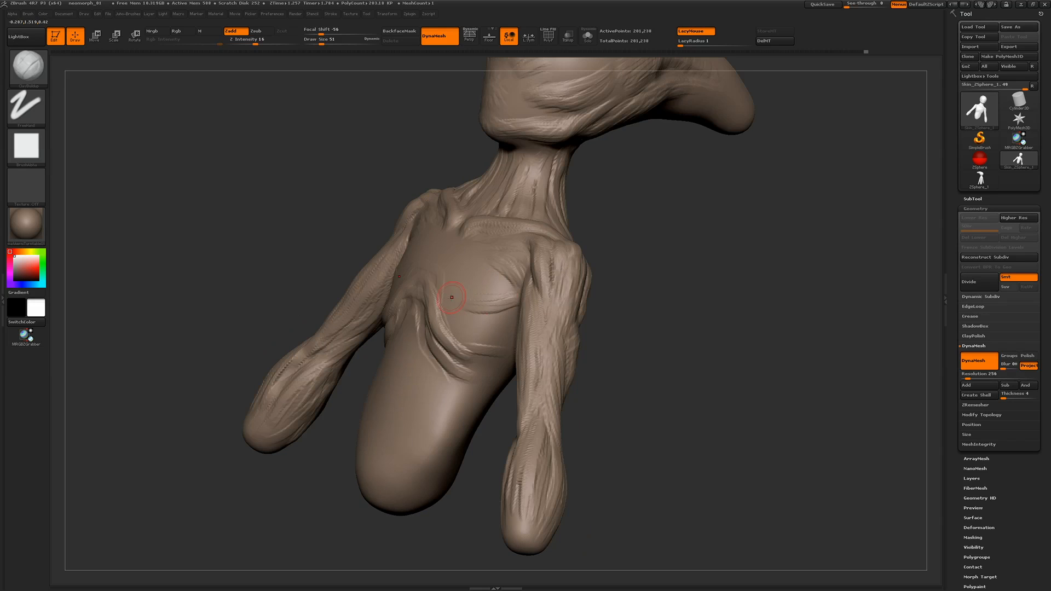
{"action": "left_click_drag", "start_coordinate": [287, 180], "coordinate": [378, 288]}
{"action": "left_click_drag", "start_coordinate": [679, 263], "coordinate": [685, 298]}
{"action": "left_click_drag", "start_coordinate": [318, 256], "coordinate": [408, 286]}
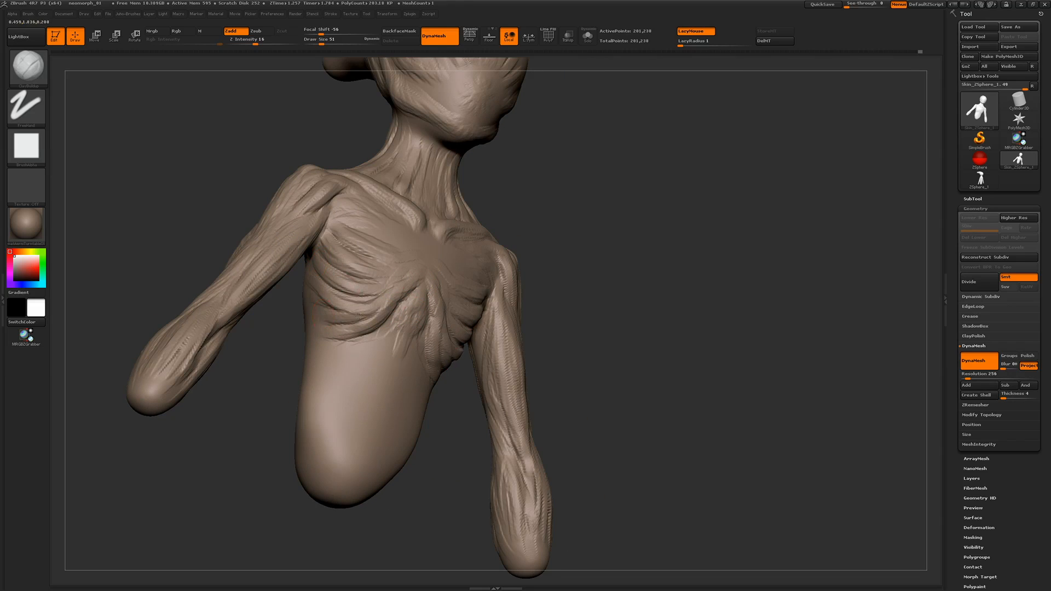
Define the ribs around the sternum and add muscle strands just below the rib arch
{"action": "left_click_drag", "start_coordinate": [359, 316], "coordinate": [391, 307]}
{"action": "left_click_drag", "start_coordinate": [700, 284], "coordinate": [641, 292]}
{"action": "left_click_drag", "start_coordinate": [475, 272], "coordinate": [447, 260]}
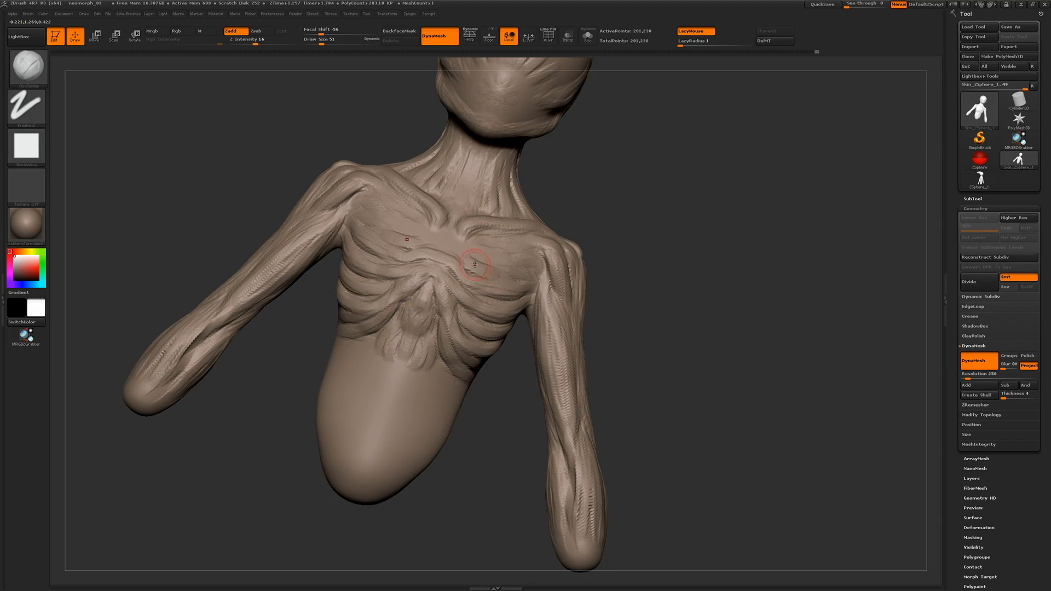
{"action": "left_click_drag", "start_coordinate": [459, 246], "coordinate": [504, 263]}
Fill the upper chest and sternum with fine ribs and extend muscle strands down the upper abdomen
{"action": "left_click_drag", "start_coordinate": [679, 273], "coordinate": [635, 273]}
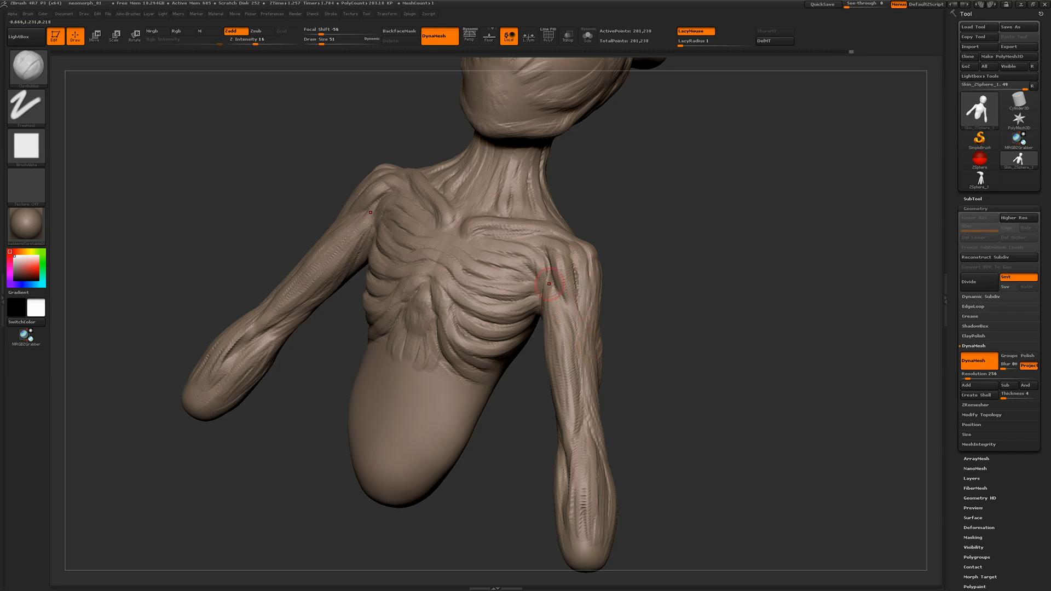
{"action": "left_click_drag", "start_coordinate": [549, 283], "coordinate": [523, 276]}
{"action": "left_click_drag", "start_coordinate": [478, 242], "coordinate": [523, 262]}
{"action": "mouse_move", "coordinate": [690, 279]}
{"action": "left_mouse_down"}
{"action": "mouse_move", "coordinate": [640, 276]}
{"action": "mouse_move", "coordinate": [744, 285]}
{"action": "left_mouse_up"}
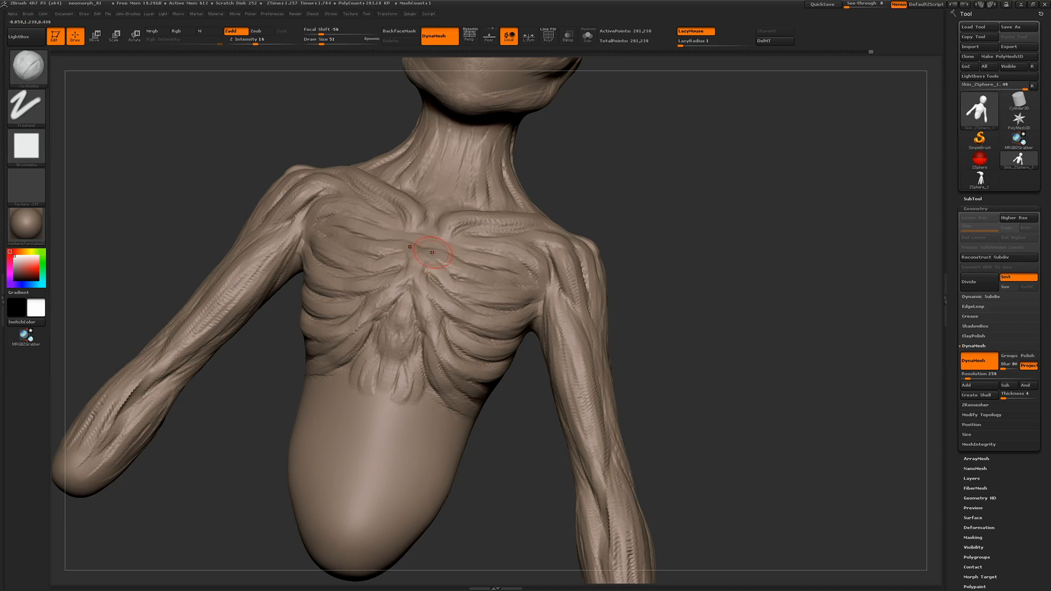
{"action": "left_click_drag", "start_coordinate": [228, 425], "coordinate": [259, 428]}
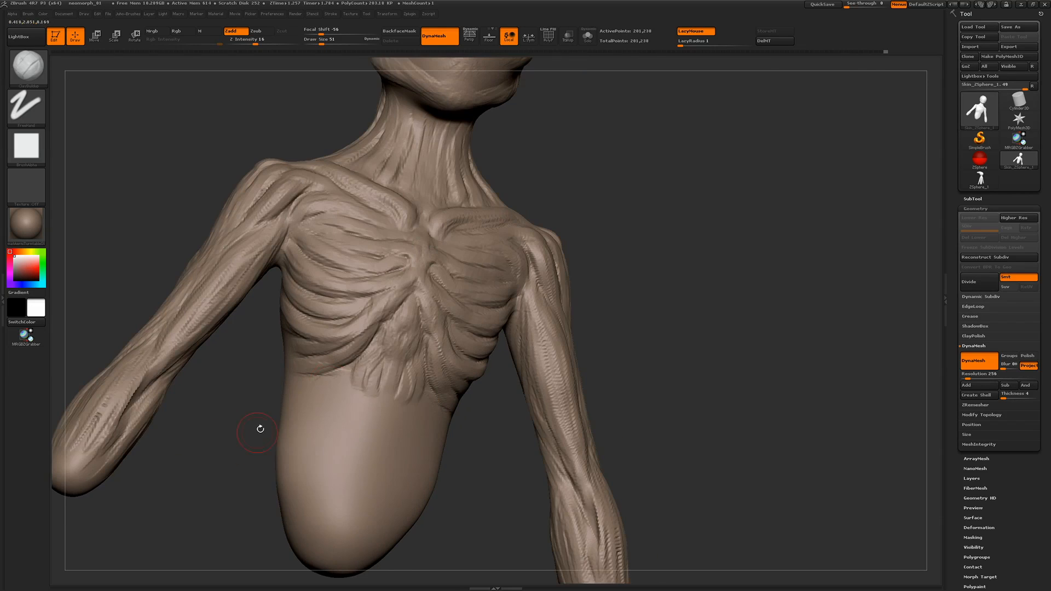
{"action": "mouse_move", "coordinate": [359, 370]}
{"action": "left_mouse_down"}
{"action": "mouse_move", "coordinate": [339, 434]}
{"action": "mouse_move", "coordinate": [368, 462]}
{"action": "mouse_move", "coordinate": [379, 402]}
{"action": "left_mouse_up"}
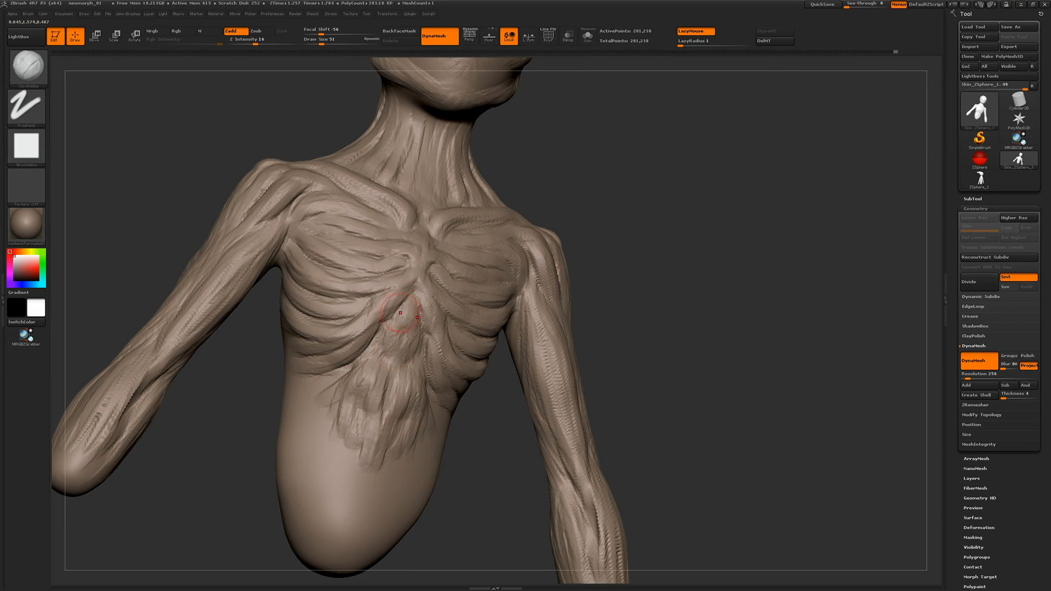
Sculpt the shoulder blade and back muscles, with long strands running down the lower back
{"action": "left_click_drag", "start_coordinate": [238, 420], "coordinate": [383, 383]}
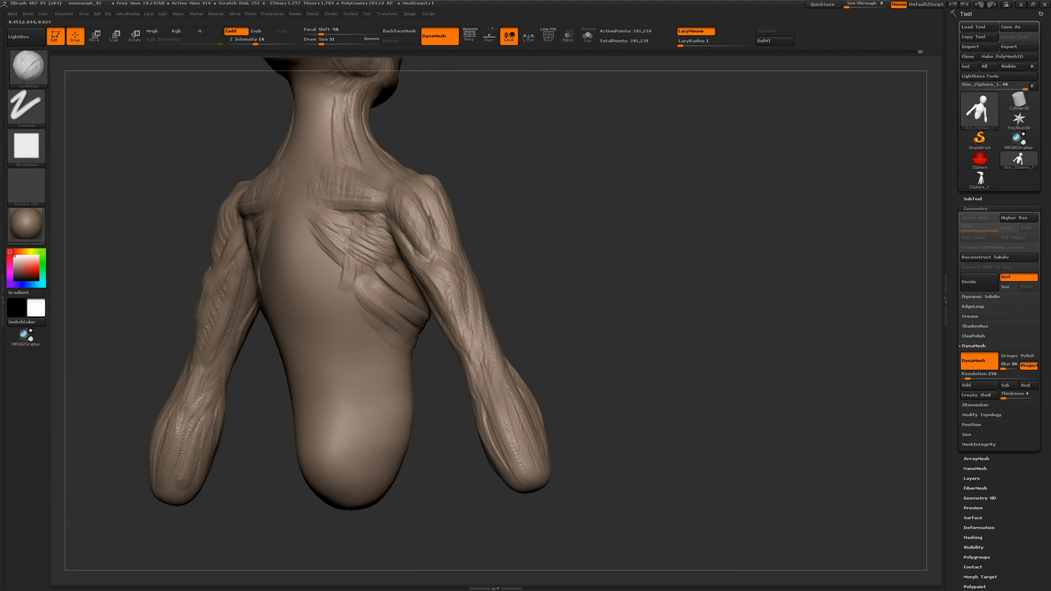
{"action": "left_click_drag", "start_coordinate": [366, 274], "coordinate": [353, 322]}
{"action": "mouse_move", "coordinate": [583, 394]}
{"action": "left_mouse_down"}
{"action": "mouse_move", "coordinate": [591, 277]}
{"action": "mouse_move", "coordinate": [605, 274]}
{"action": "mouse_move", "coordinate": [588, 394]}
{"action": "left_mouse_up"}
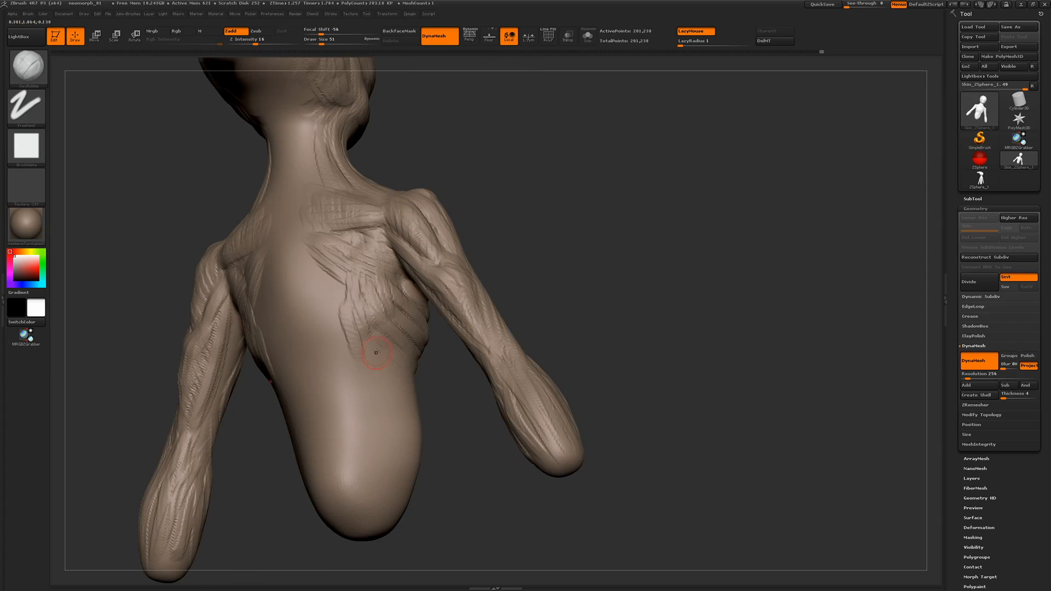
{"action": "left_click_drag", "start_coordinate": [376, 350], "coordinate": [377, 381]}
{"action": "mouse_move", "coordinate": [351, 361]}
{"action": "left_mouse_down"}
{"action": "mouse_move", "coordinate": [375, 411]}
{"action": "mouse_move", "coordinate": [373, 461]}
{"action": "left_mouse_up"}
{"action": "left_click_drag", "start_coordinate": [375, 335], "coordinate": [366, 439]}
{"action": "left_click_drag", "start_coordinate": [336, 334], "coordinate": [346, 419]}
{"action": "left_click_drag", "start_coordinate": [358, 340], "coordinate": [356, 422]}
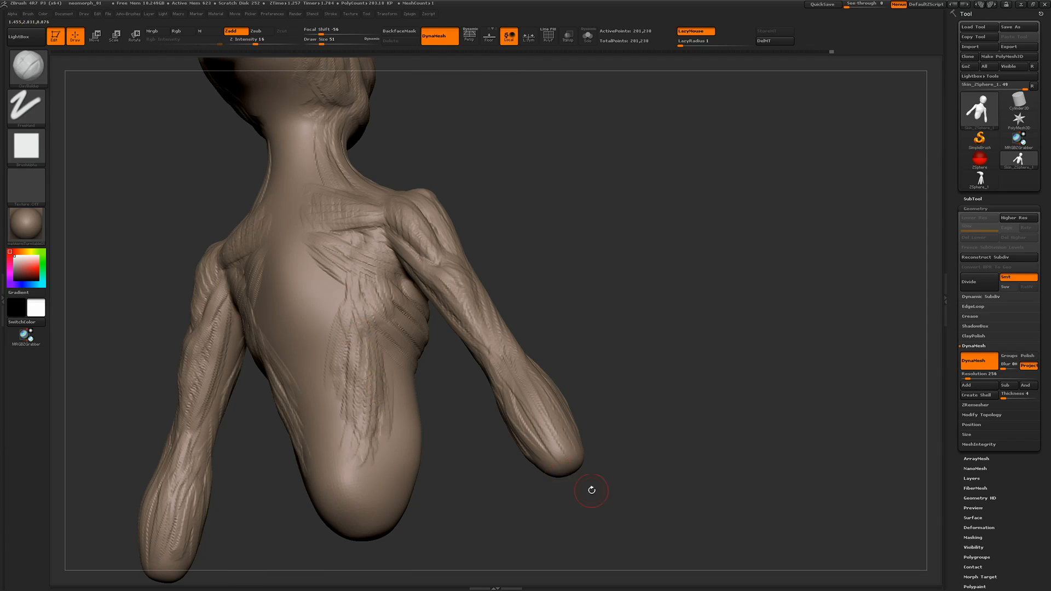
Sculpt muscle strands over the lower abdomen and around the sides of the waist
{"action": "left_click_drag", "start_coordinate": [591, 490], "coordinate": [379, 389]}
{"action": "left_click_drag", "start_coordinate": [391, 434], "coordinate": [410, 475]}
{"action": "left_click_drag", "start_coordinate": [373, 425], "coordinate": [386, 465]}
{"action": "left_click_drag", "start_coordinate": [509, 481], "coordinate": [466, 476]}
{"action": "left_click_drag", "start_coordinate": [420, 421], "coordinate": [441, 461]}
{"action": "mouse_move", "coordinate": [430, 420]}
{"action": "left_mouse_down"}
{"action": "mouse_move", "coordinate": [445, 452]}
{"action": "mouse_move", "coordinate": [436, 465]}
{"action": "left_mouse_up"}
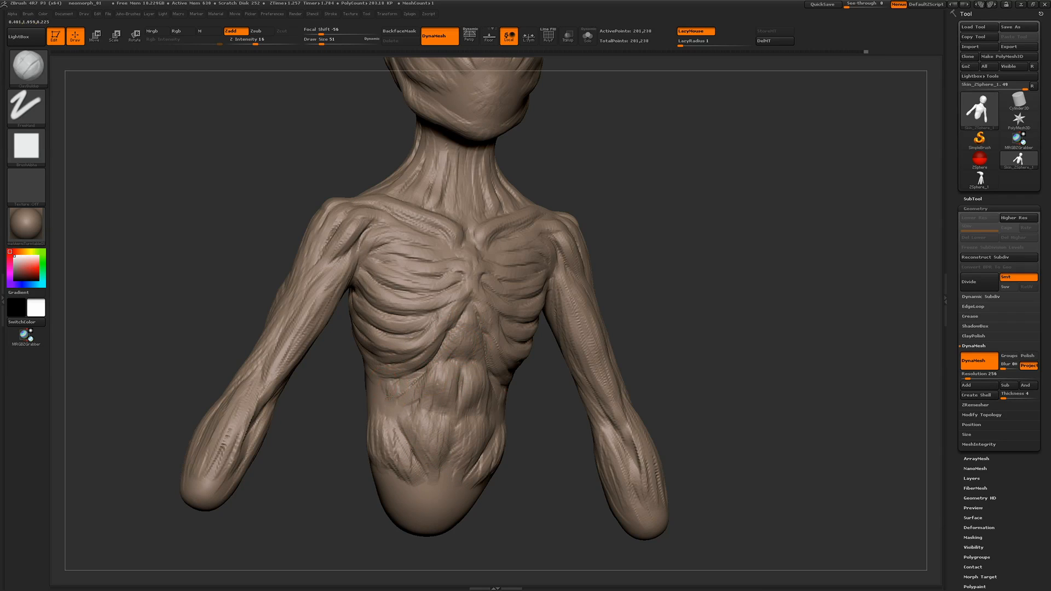
{"action": "left_click_drag", "start_coordinate": [401, 391], "coordinate": [393, 380]}
{"action": "mouse_move", "coordinate": [344, 412]}
{"action": "left_mouse_down"}
{"action": "mouse_move", "coordinate": [314, 422]}
{"action": "mouse_move", "coordinate": [407, 408]}
{"action": "left_mouse_up"}
{"action": "left_click_drag", "start_coordinate": [386, 391], "coordinate": [359, 381]}
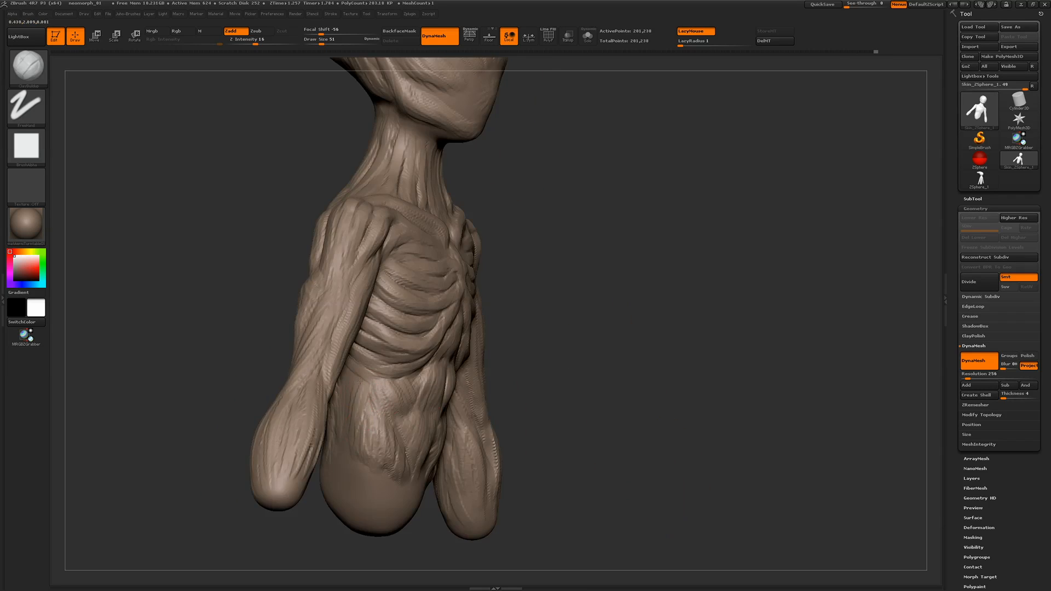
Push the sides of the neck inward with the Move brush at draw size 145
{"action": "mouse_move", "coordinate": [341, 241]}
{"action": "left_mouse_down"}
{"action": "mouse_move", "coordinate": [248, 200]}
{"action": "mouse_move", "coordinate": [290, 241]}
{"action": "left_mouse_up"}
{"action": "key", "text": "b"}
{"action": "left_click", "coordinate": [489, 222]}
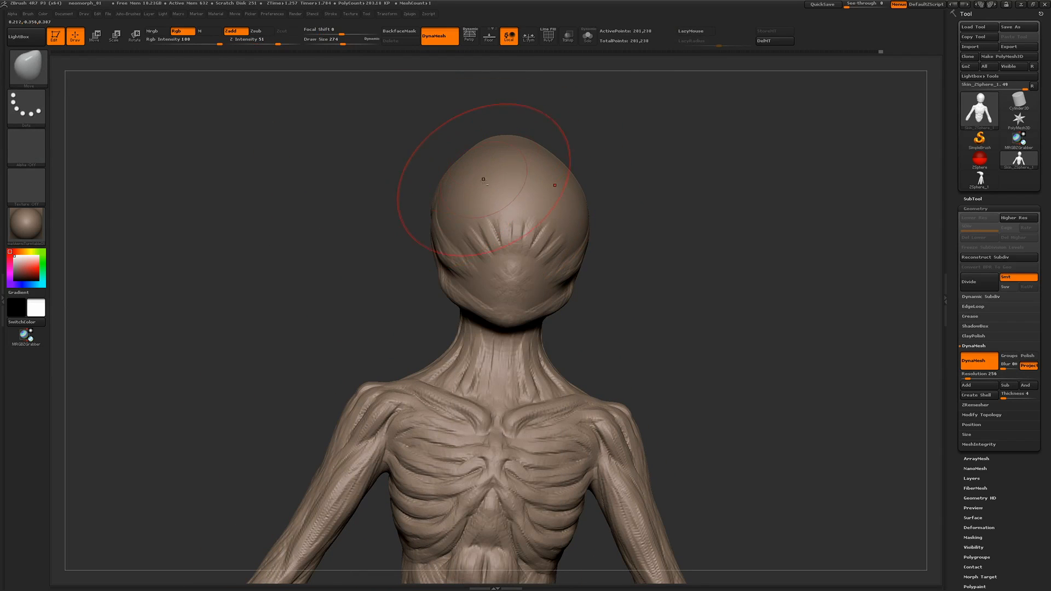
{"action": "key", "text": "bracketleft"}
{"action": "left_click_drag", "start_coordinate": [384, 251], "coordinate": [397, 255]}
{"action": "left_click_drag", "start_coordinate": [458, 346], "coordinate": [444, 340]}
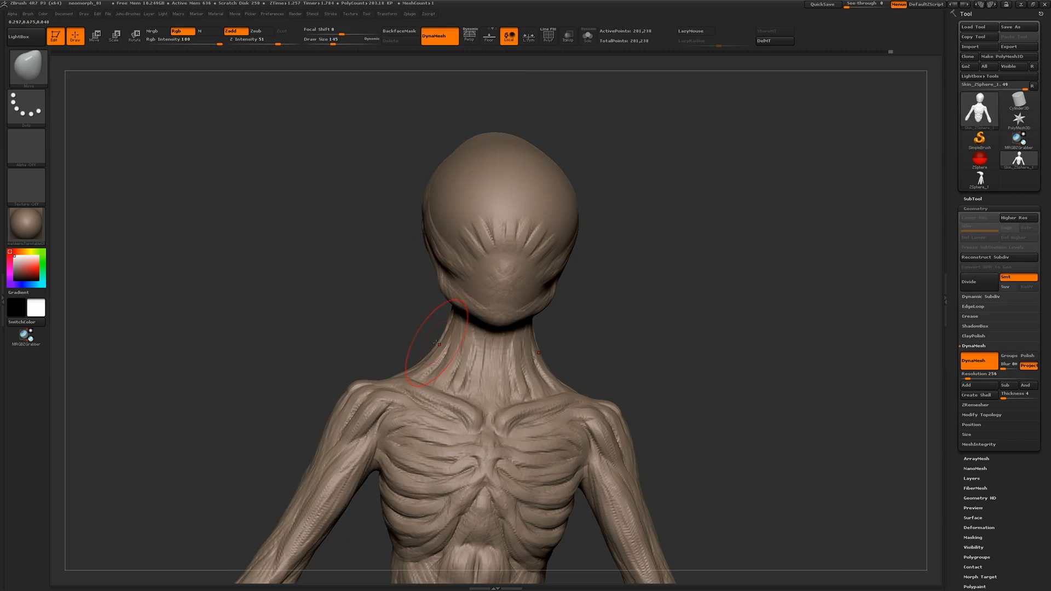
{"action": "left_click_drag", "start_coordinate": [395, 307], "coordinate": [390, 304]}
{"action": "left_click_drag", "start_coordinate": [450, 346], "coordinate": [439, 338]}
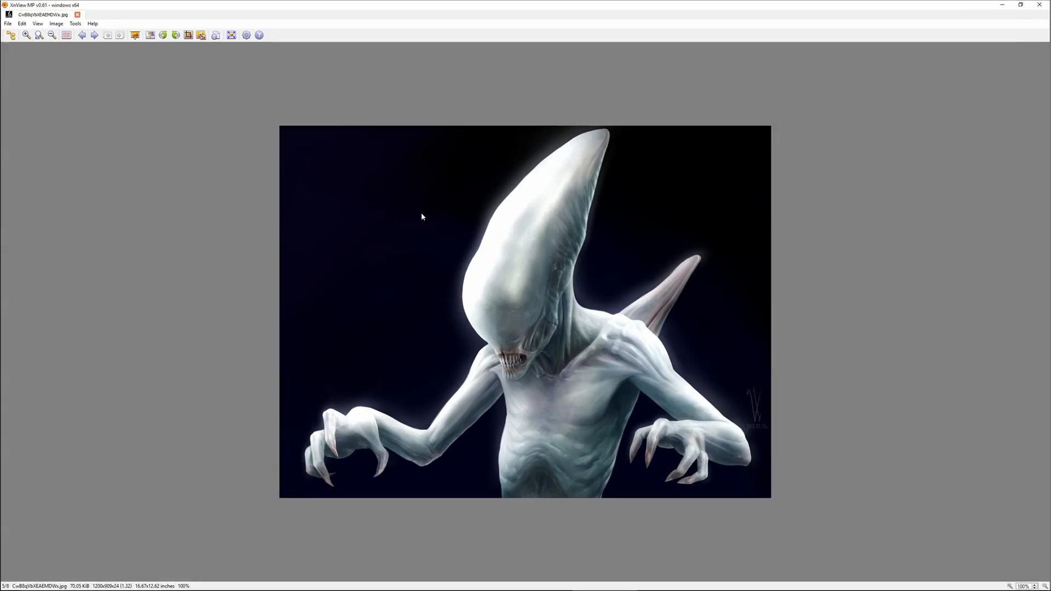
Check the head reference again and carve finer vertical tendons down the side of the neck with a smaller clay brush
{"action": "scroll", "coordinate": [421, 268], "scroll_direction": "down", "scroll_amount": 1}
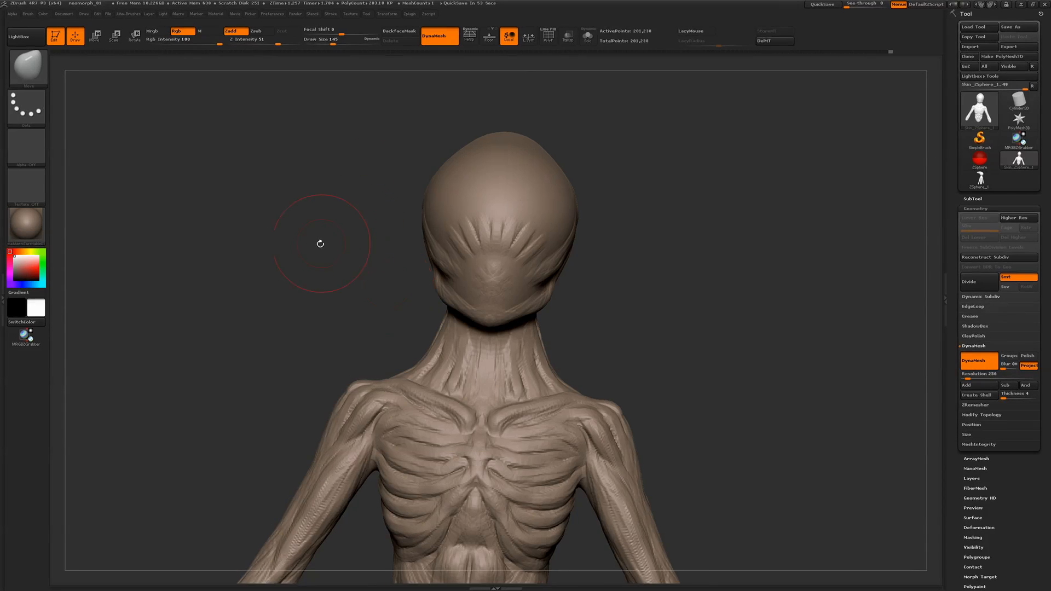
{"action": "left_click_drag", "start_coordinate": [317, 239], "coordinate": [382, 267]}
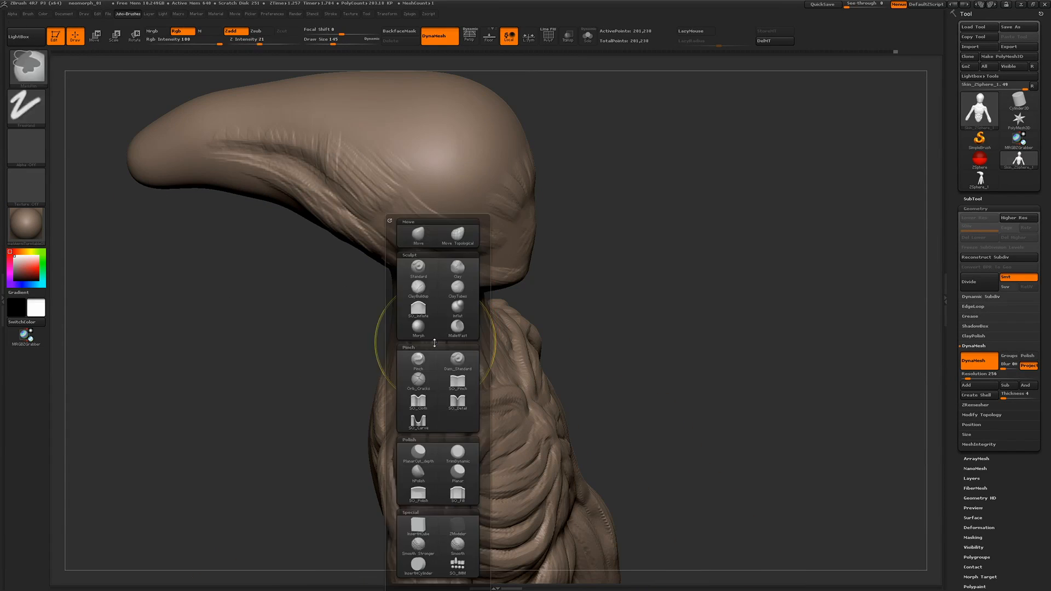
{"action": "key", "text": "space"}
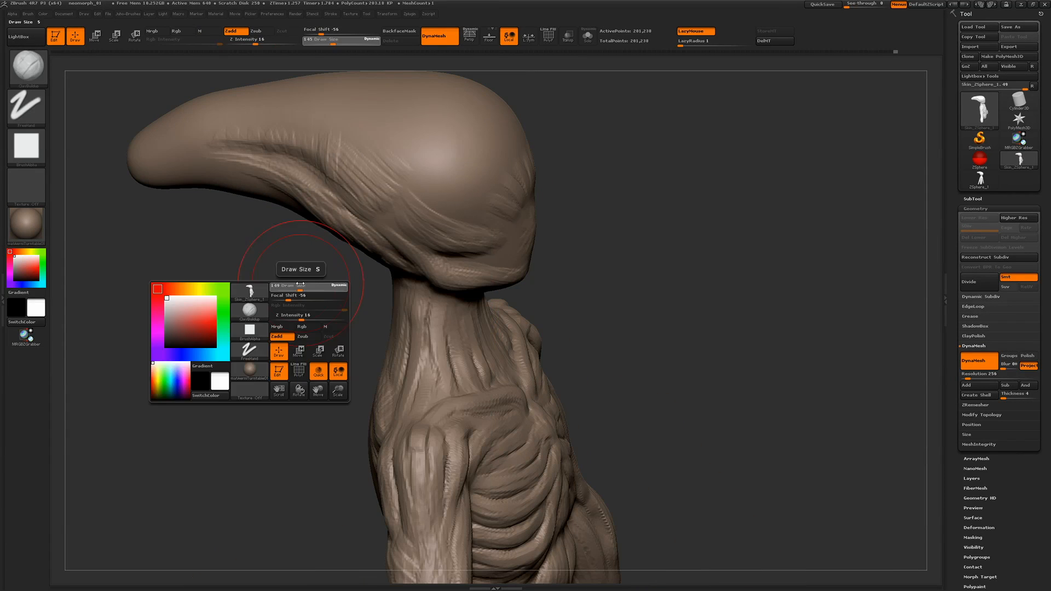
{"action": "key", "text": "space"}
{"action": "left_click_drag", "start_coordinate": [427, 290], "coordinate": [424, 400]}
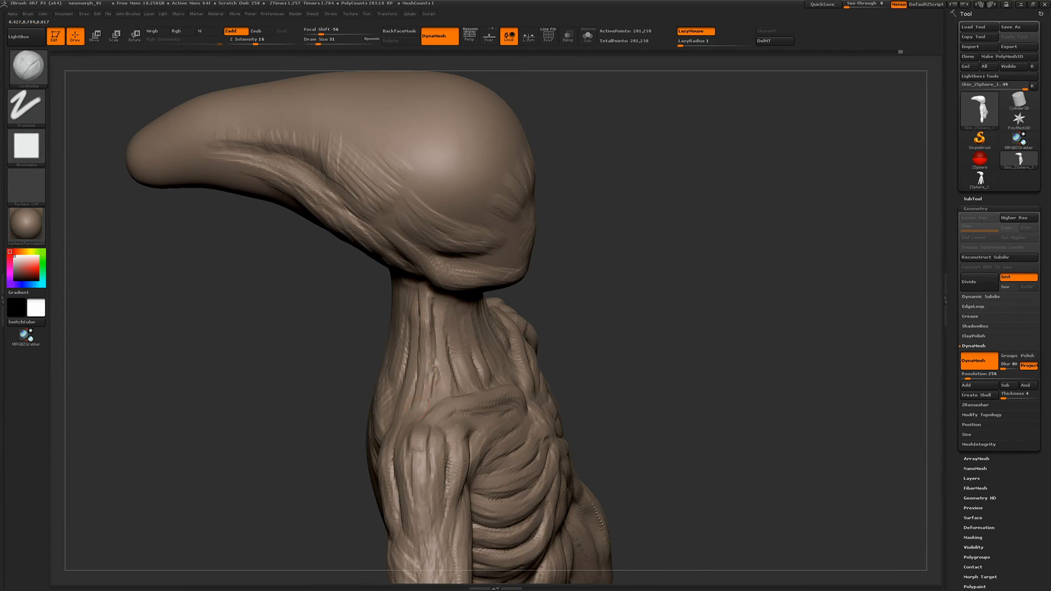
{"action": "key", "text": "space"}
{"action": "left_click_drag", "start_coordinate": [431, 326], "coordinate": [429, 402]}
Add tendon strands across the front of the neck, from under the chin to the collarbones
{"action": "left_click_drag", "start_coordinate": [353, 301], "coordinate": [257, 267]}
{"action": "left_click_drag", "start_coordinate": [273, 274], "coordinate": [423, 307]}
{"action": "left_click_drag", "start_coordinate": [377, 307], "coordinate": [329, 301]}
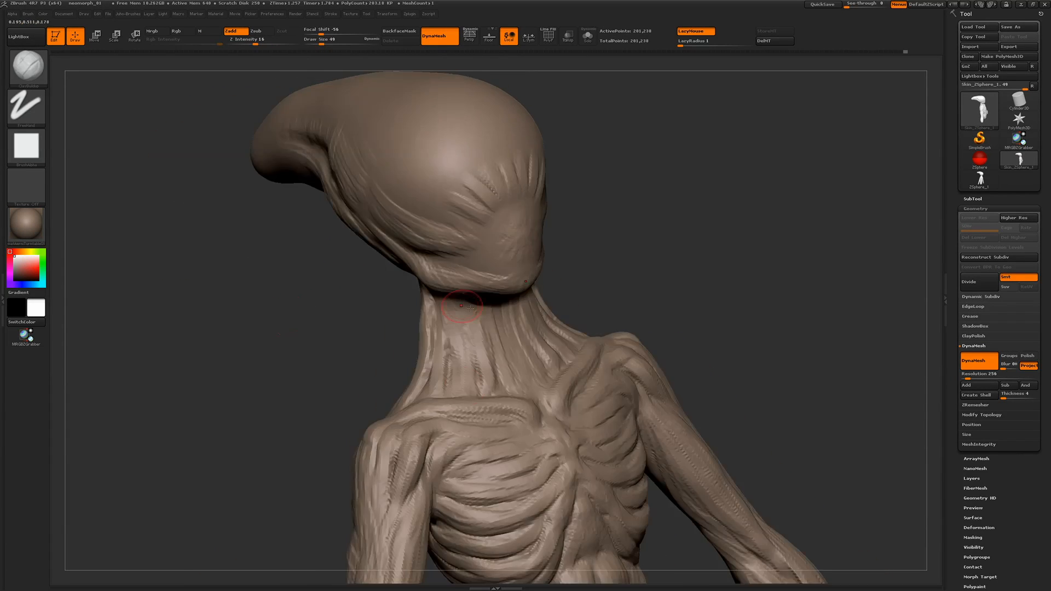
{"action": "left_click_drag", "start_coordinate": [464, 337], "coordinate": [459, 394]}
{"action": "left_click_drag", "start_coordinate": [372, 309], "coordinate": [334, 308]}
{"action": "left_click_drag", "start_coordinate": [521, 349], "coordinate": [532, 383]}
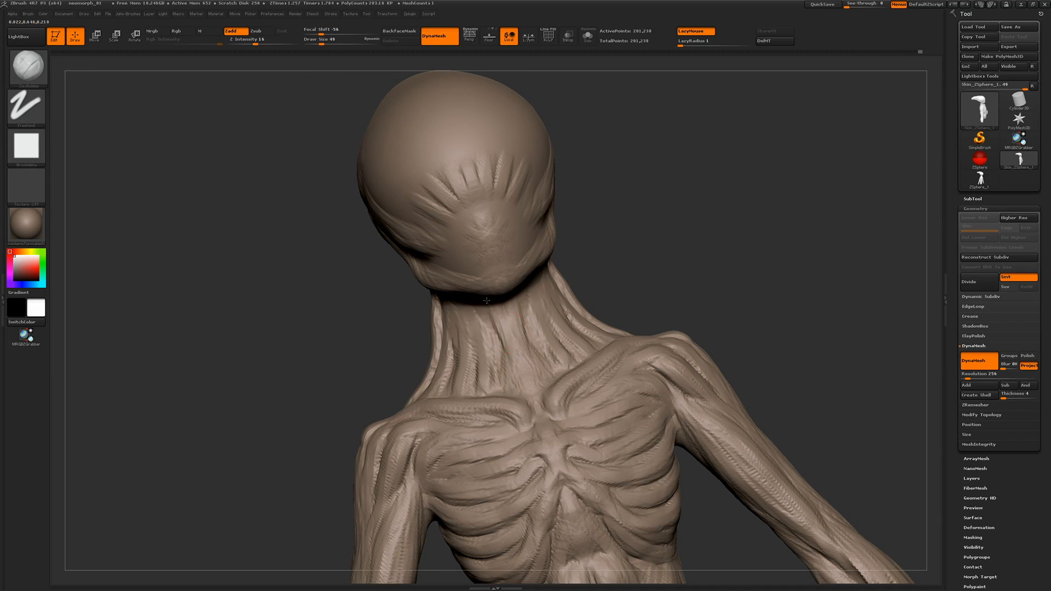
{"action": "left_click_drag", "start_coordinate": [505, 323], "coordinate": [497, 375]}
{"action": "left_click_drag", "start_coordinate": [378, 320], "coordinate": [328, 312]}
{"action": "left_click_drag", "start_coordinate": [539, 273], "coordinate": [547, 323]}
Adjust the arms and lower torso in profile with the Move brush
{"action": "left_click_drag", "start_coordinate": [350, 329], "coordinate": [318, 285], "text": "alt"}
{"action": "mouse_move", "coordinate": [318, 284]}
{"action": "left_mouse_down"}
{"action": "mouse_move", "coordinate": [300, 304]}
{"action": "mouse_move", "coordinate": [433, 263]}
{"action": "mouse_move", "coordinate": [378, 248]}
{"action": "left_mouse_up"}
{"action": "key", "text": "b"}
{"action": "key", "text": "m"}
{"action": "key", "text": "v"}
{"action": "mouse_move", "coordinate": [367, 377]}
{"action": "left_mouse_down"}
{"action": "mouse_move", "coordinate": [390, 342]}
{"action": "mouse_move", "coordinate": [365, 358]}
{"action": "left_mouse_up"}
{"action": "left_click_drag", "start_coordinate": [549, 475], "coordinate": [543, 472]}
{"action": "left_click_drag", "start_coordinate": [558, 441], "coordinate": [553, 437]}
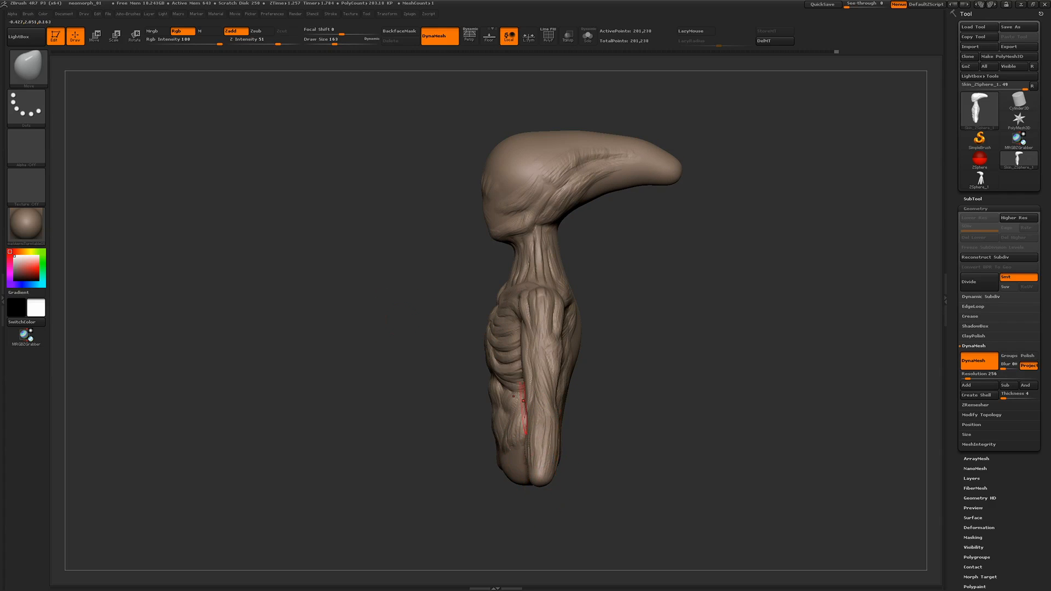
{"action": "left_click_drag", "start_coordinate": [378, 389], "coordinate": [399, 404]}
Set the Move brush to draw size 202 and refine the proportions of the torso and neck
{"action": "key", "text": "space"}
{"action": "mouse_move", "coordinate": [448, 361]}
{"action": "left_mouse_down"}
{"action": "mouse_move", "coordinate": [515, 349]}
{"action": "mouse_move", "coordinate": [499, 368]}
{"action": "left_mouse_up"}
{"action": "left_click_drag", "start_coordinate": [524, 381], "coordinate": [529, 385]}
{"action": "left_click_drag", "start_coordinate": [424, 329], "coordinate": [466, 326]}
{"action": "left_click_drag", "start_coordinate": [444, 262], "coordinate": [453, 257]}
{"action": "left_click_drag", "start_coordinate": [348, 206], "coordinate": [537, 265]}
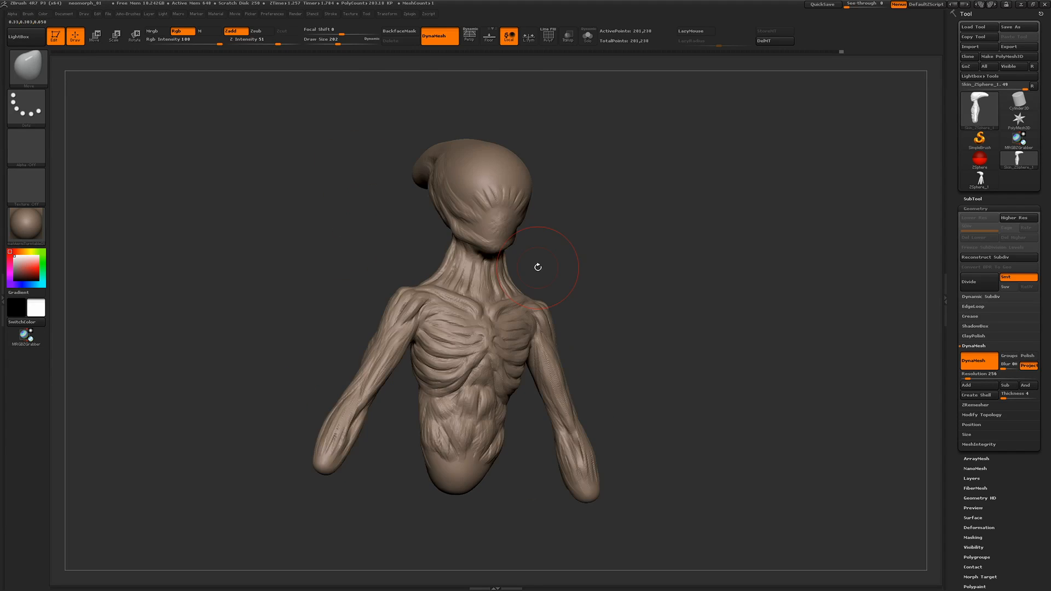
Remesh the figure and subdivide it to a second level with DynaMesh turned off
{"action": "left_click_drag", "start_coordinate": [328, 169], "coordinate": [281, 169]}
{"action": "mouse_move", "coordinate": [281, 169]}
{"action": "left_mouse_down", "text": "alt"}
{"action": "mouse_move", "coordinate": [326, 192]}
{"action": "mouse_move", "coordinate": [304, 274]}
{"action": "mouse_move", "coordinate": [272, 246]}
{"action": "mouse_move", "coordinate": [291, 248]}
{"action": "left_mouse_up", "text": "alt"}
{"action": "left_click_drag", "start_coordinate": [662, 242], "coordinate": [700, 304], "text": "ctrl"}
{"action": "left_click", "coordinate": [969, 289]}
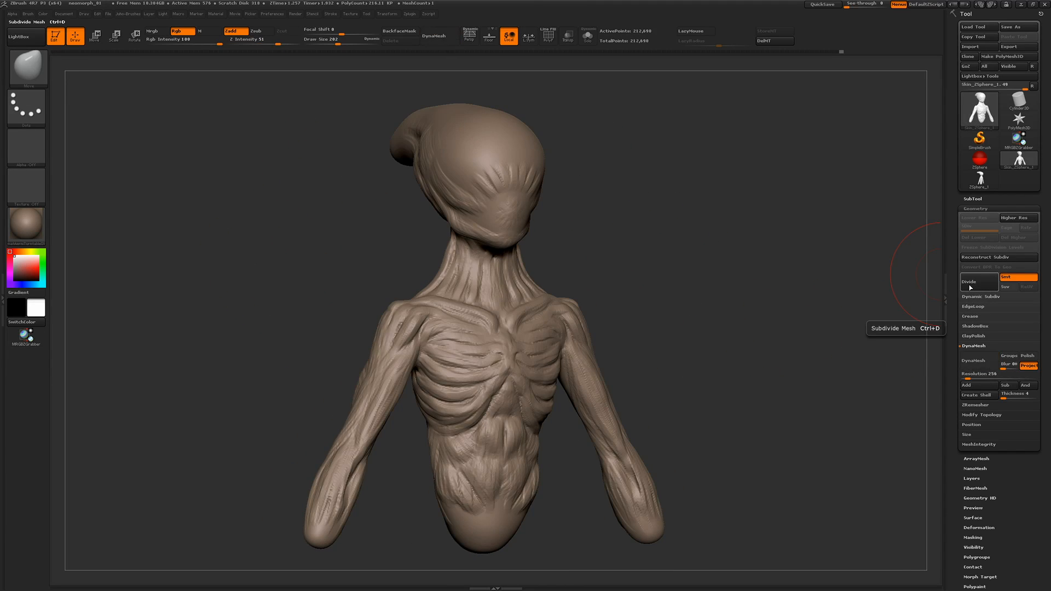
Reduce the Move brush size and nudge the shape of the lower face
{"action": "mouse_move", "coordinate": [202, 214]}
{"action": "left_mouse_down"}
{"action": "mouse_move", "coordinate": [258, 211]}
{"action": "mouse_move", "coordinate": [269, 268]}
{"action": "left_mouse_up"}
{"action": "key", "text": "space"}
{"action": "left_click_drag", "start_coordinate": [532, 274], "coordinate": [520, 273]}
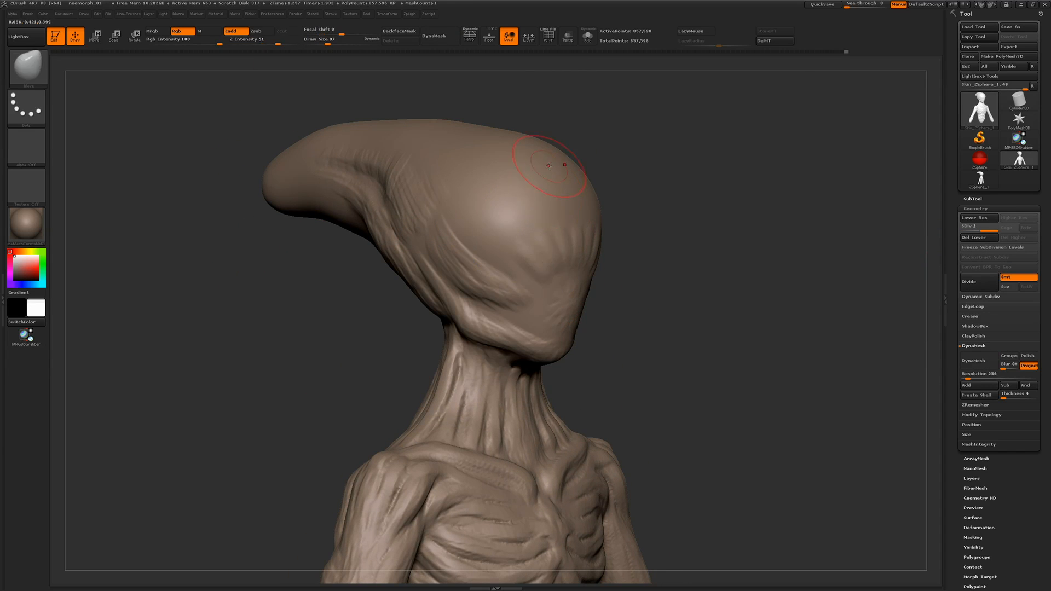
Smooth the wrinkles on the sides and front of the head at draw size 77
{"action": "key", "text": "space"}
{"action": "left_click", "coordinate": [520, 548]}
{"action": "left_click", "coordinate": [246, 40], "text": "shift"}
{"action": "left_click_drag", "start_coordinate": [216, 268], "coordinate": [263, 281]}
{"action": "mouse_move", "coordinate": [392, 200]}
{"action": "left_mouse_down", "text": "shift"}
{"action": "mouse_move", "coordinate": [439, 216]}
{"action": "mouse_move", "coordinate": [416, 194]}
{"action": "left_mouse_up", "text": "shift"}
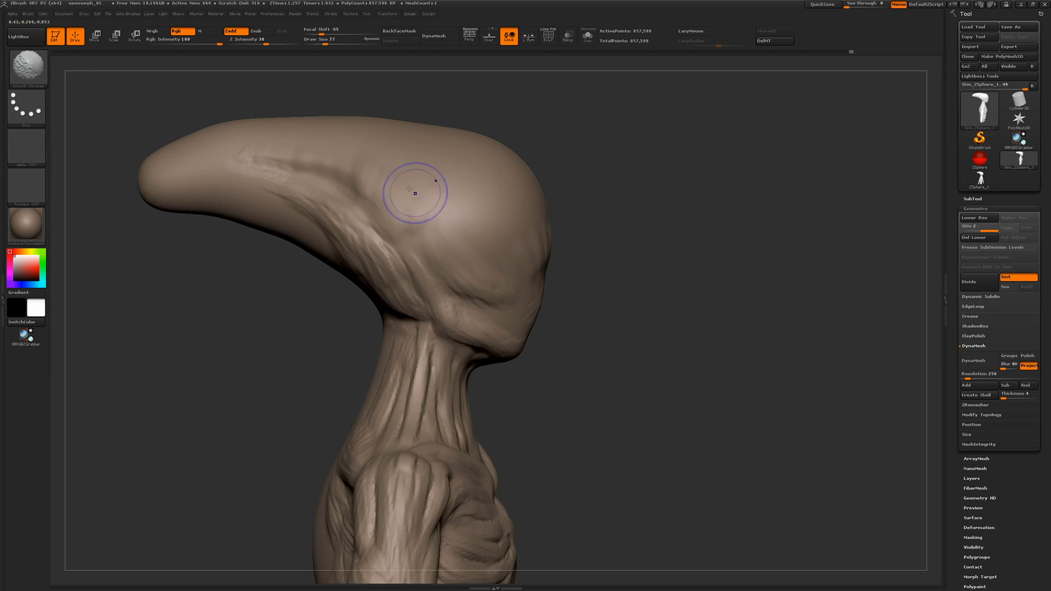
{"action": "left_click_drag", "start_coordinate": [278, 160], "coordinate": [230, 171], "text": "shift"}
{"action": "left_click_drag", "start_coordinate": [290, 298], "coordinate": [230, 301]}
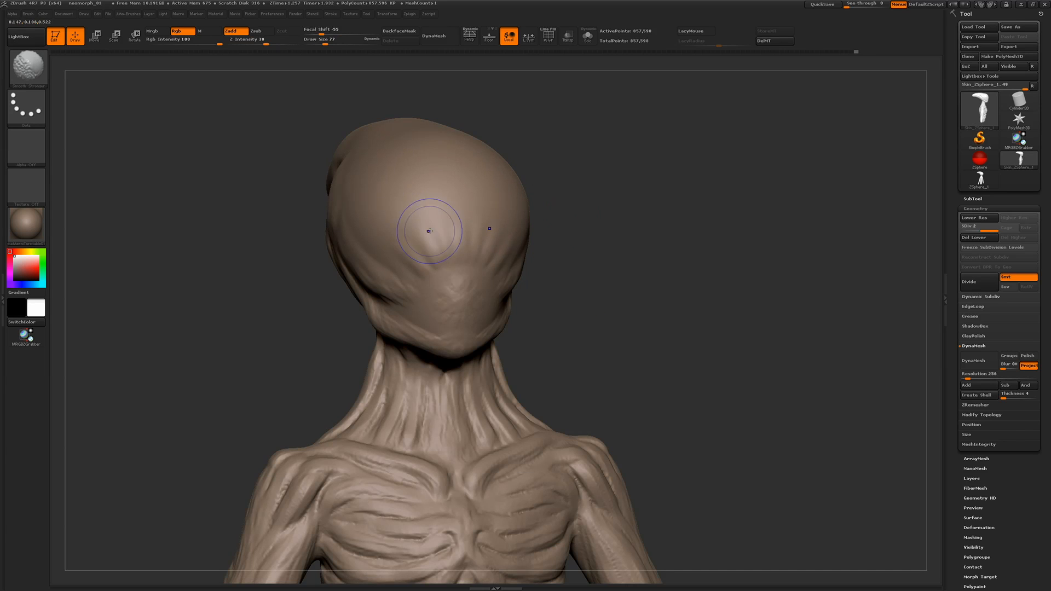
Smooth the centre of the face and the wrinkles along both cheeks at draw size 77
{"action": "mouse_move", "coordinate": [429, 231]}
{"action": "left_mouse_down", "text": "shift"}
{"action": "mouse_move", "coordinate": [446, 278]}
{"action": "mouse_move", "coordinate": [437, 263]}
{"action": "left_mouse_up", "text": "shift"}
{"action": "left_click_drag", "start_coordinate": [285, 274], "coordinate": [236, 277]}
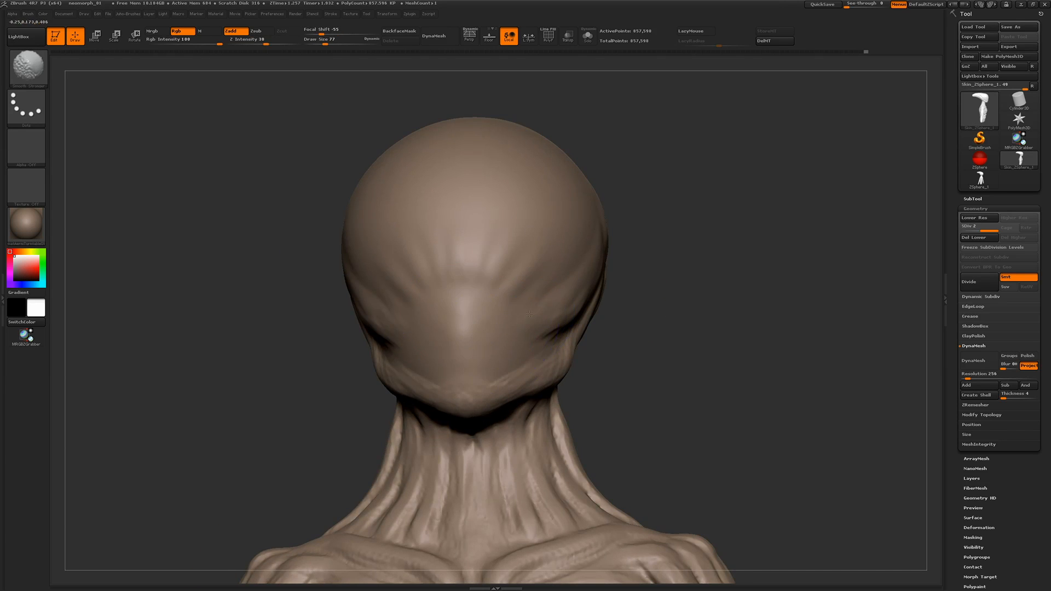
{"action": "left_click_drag", "start_coordinate": [530, 314], "coordinate": [530, 312], "text": "shift"}
{"action": "left_click_drag", "start_coordinate": [284, 296], "coordinate": [224, 294]}
{"action": "left_click_drag", "start_coordinate": [573, 279], "coordinate": [570, 271], "text": "shift"}
{"action": "left_click_drag", "start_coordinate": [339, 285], "coordinate": [274, 286]}
Reduce the smoothing brush to draw size 54 and soften the side of the head, the cranial folds and the jaw
{"action": "key", "text": "bracketleft"}
{"action": "key", "text": "bracketleft"}
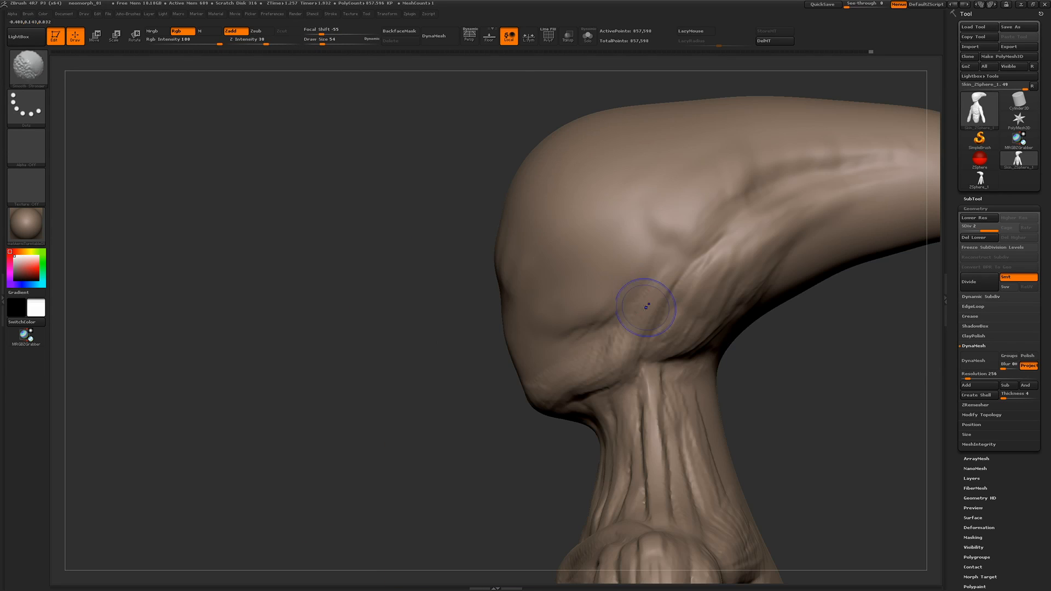
{"action": "left_click_drag", "start_coordinate": [665, 267], "coordinate": [670, 258], "text": "shift"}
{"action": "mouse_move", "coordinate": [775, 352]}
{"action": "left_mouse_down"}
{"action": "mouse_move", "coordinate": [687, 336]}
{"action": "mouse_move", "coordinate": [673, 286]}
{"action": "left_mouse_up"}
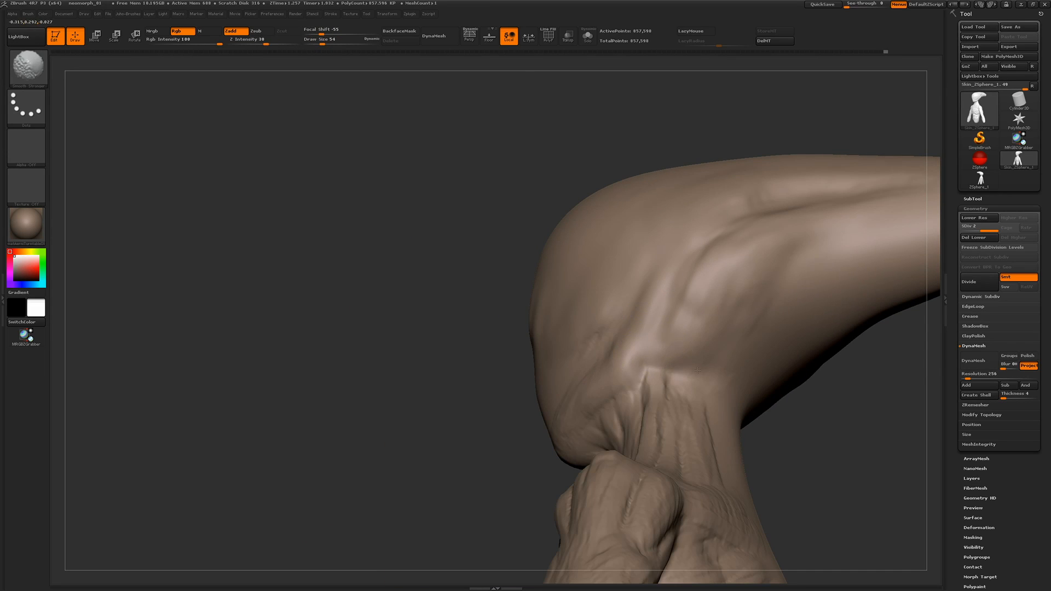
{"action": "mouse_move", "coordinate": [381, 217]}
{"action": "left_mouse_down"}
{"action": "mouse_move", "coordinate": [385, 267]}
{"action": "mouse_move", "coordinate": [356, 267]}
{"action": "left_mouse_up"}
{"action": "left_click_drag", "start_coordinate": [691, 246], "coordinate": [691, 233], "text": "shift"}
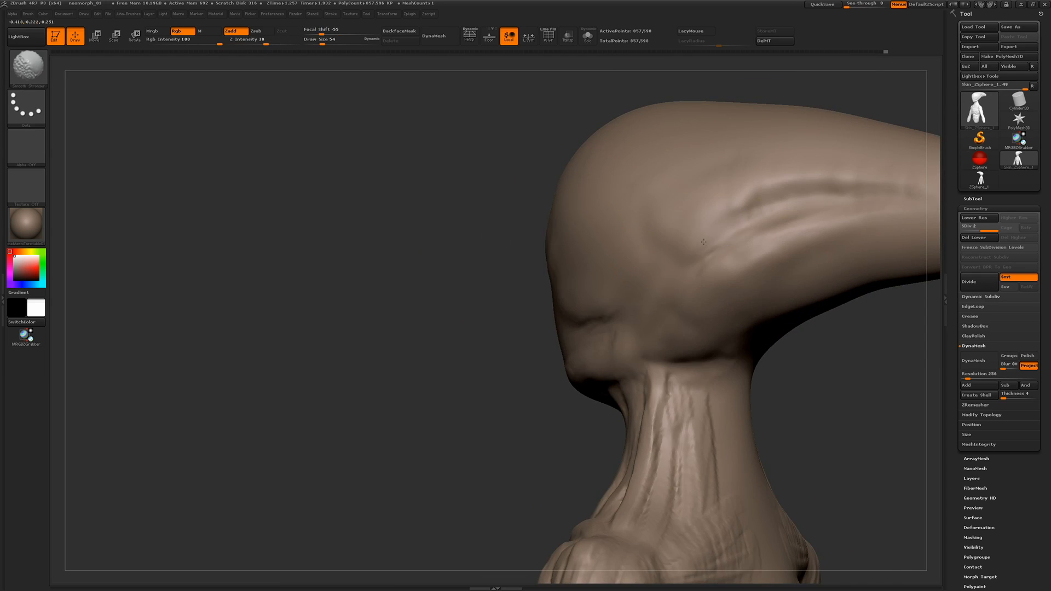
{"action": "left_click_drag", "start_coordinate": [509, 269], "coordinate": [471, 265]}
{"action": "left_click_drag", "start_coordinate": [566, 278], "coordinate": [586, 315]}
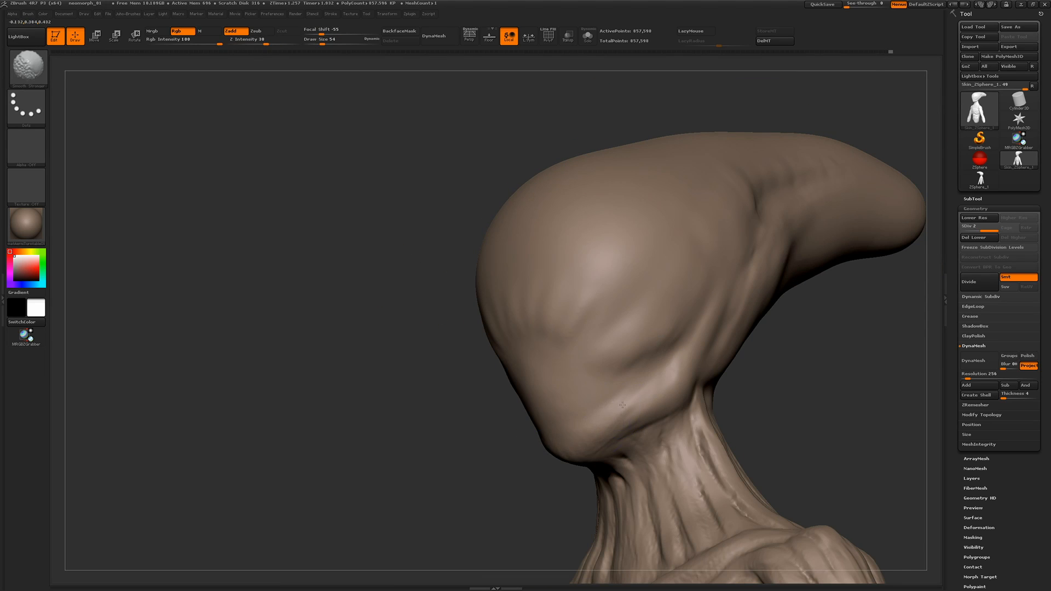
{"action": "left_click_drag", "start_coordinate": [623, 405], "coordinate": [638, 395], "text": "shift"}
Smooth the tendons on the front of the neck and the area under the jaw
{"action": "left_click_drag", "start_coordinate": [263, 274], "coordinate": [347, 277]}
{"action": "left_click_drag", "start_coordinate": [290, 403], "coordinate": [316, 245], "text": "alt"}
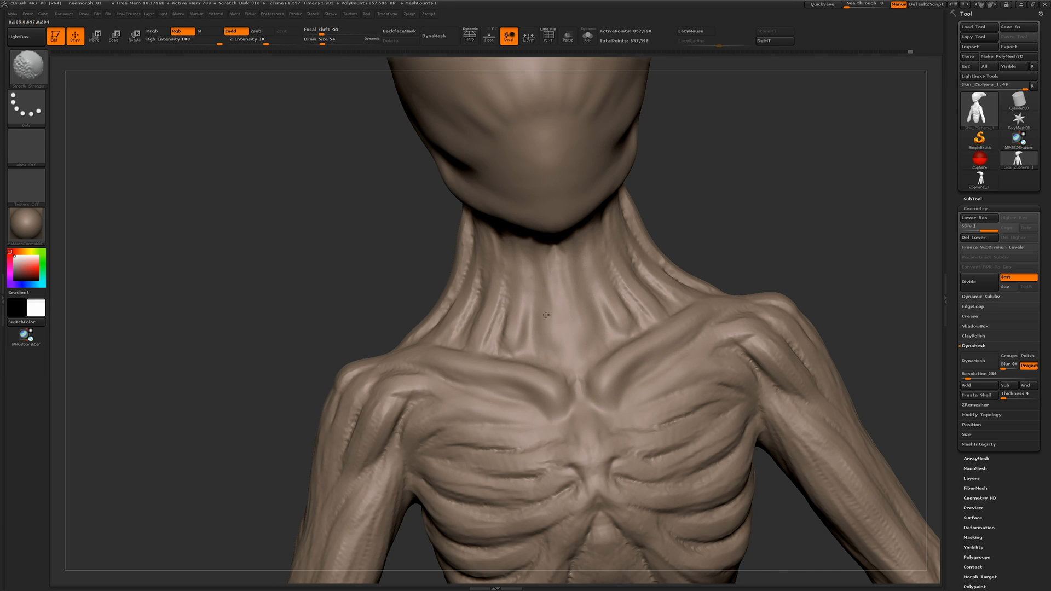
{"action": "left_click_drag", "start_coordinate": [283, 243], "coordinate": [356, 248]}
{"action": "mouse_move", "coordinate": [474, 346]}
{"action": "left_mouse_down", "text": "shift"}
{"action": "mouse_move", "coordinate": [476, 323]}
{"action": "mouse_move", "coordinate": [492, 350]}
{"action": "mouse_move", "coordinate": [529, 307]}
{"action": "left_mouse_up", "text": "shift"}
{"action": "left_click_drag", "start_coordinate": [322, 288], "coordinate": [384, 285]}
{"action": "mouse_move", "coordinate": [539, 244]}
{"action": "left_mouse_down", "text": "shift"}
{"action": "mouse_move", "coordinate": [523, 272]}
{"action": "mouse_move", "coordinate": [537, 258]}
{"action": "left_mouse_up", "text": "shift"}
{"action": "left_click_drag", "start_coordinate": [323, 306], "coordinate": [364, 241]}
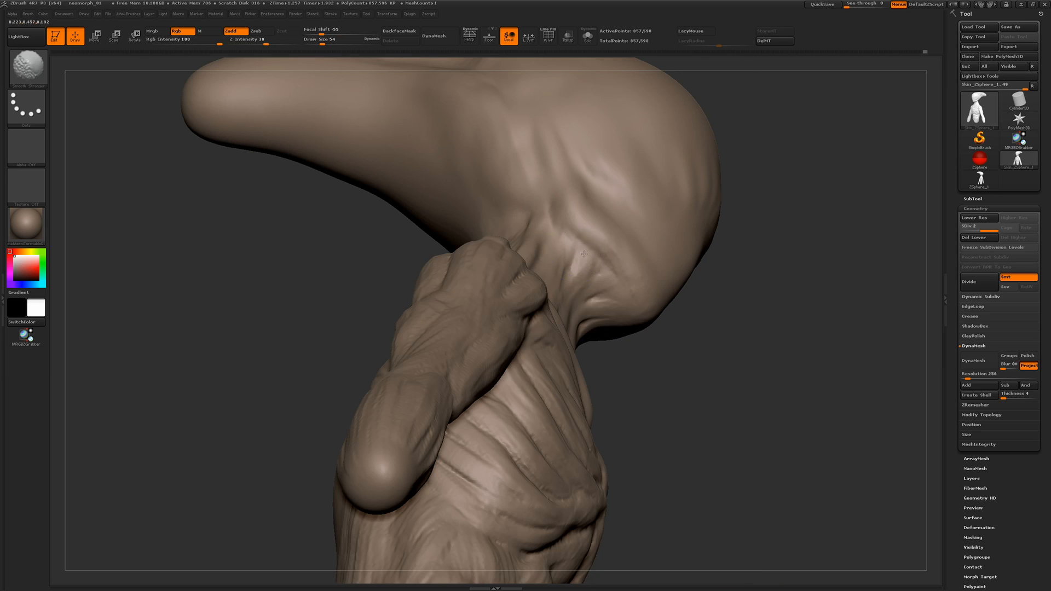
Smooth the grooves on the sides and back of the neck down to the shoulder
{"action": "left_click_drag", "start_coordinate": [207, 246], "coordinate": [576, 322]}
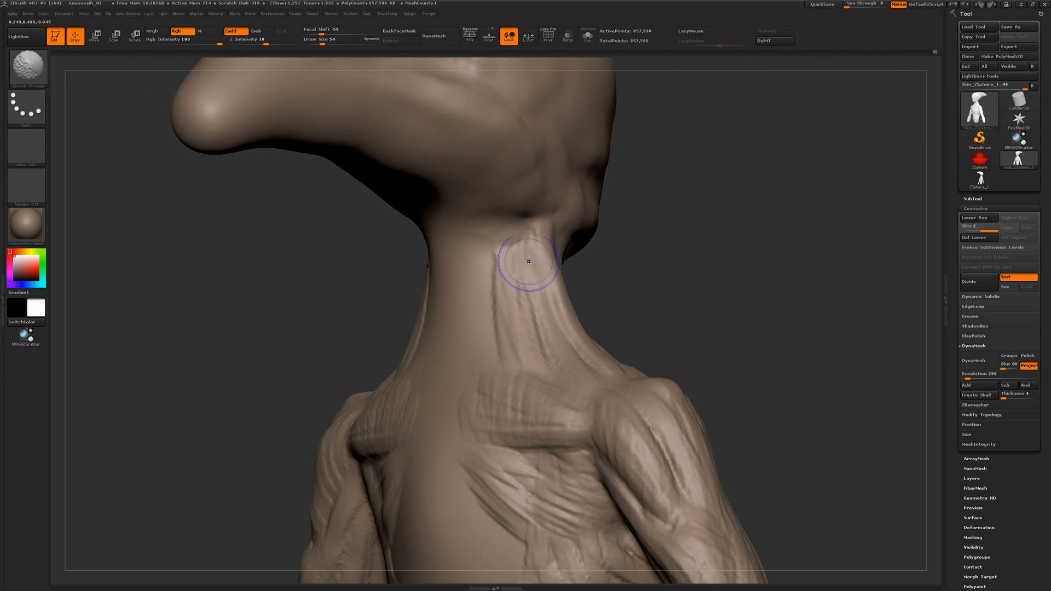
{"action": "left_click_drag", "start_coordinate": [529, 261], "coordinate": [506, 326], "text": "shift"}
{"action": "left_click_drag", "start_coordinate": [676, 329], "coordinate": [471, 323]}
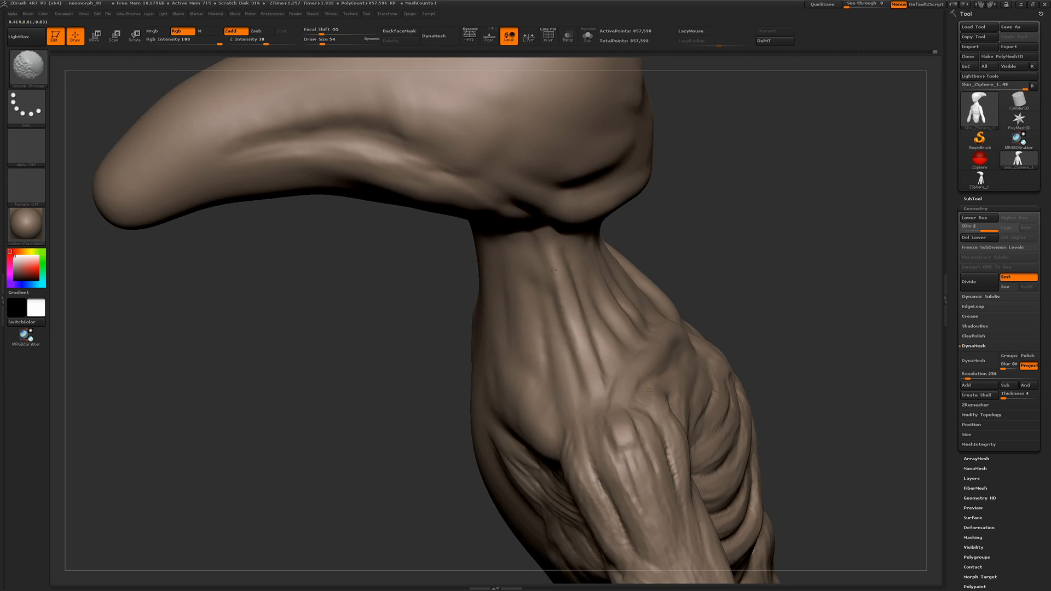
{"action": "mouse_move", "coordinate": [674, 274]}
{"action": "left_mouse_down"}
{"action": "mouse_move", "coordinate": [354, 329]}
{"action": "mouse_move", "coordinate": [235, 323]}
{"action": "left_mouse_up"}
{"action": "left_click_drag", "start_coordinate": [594, 318], "coordinate": [595, 346], "text": "shift"}
{"action": "left_click_drag", "start_coordinate": [804, 236], "coordinate": [534, 244], "text": "alt"}
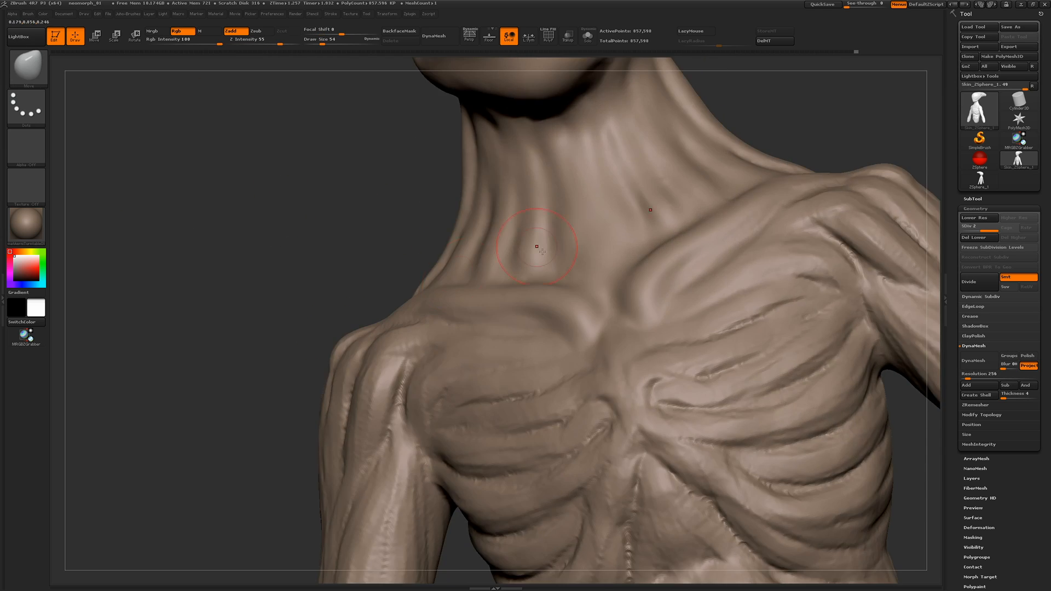
Smooth the shoulder, the upper arm and the adjoining edge of the chest
{"action": "mouse_move", "coordinate": [219, 241]}
{"action": "left_mouse_down"}
{"action": "mouse_move", "coordinate": [309, 247]}
{"action": "mouse_move", "coordinate": [323, 306]}
{"action": "left_mouse_up"}
{"action": "mouse_move", "coordinate": [339, 263]}
{"action": "left_mouse_down"}
{"action": "mouse_move", "coordinate": [352, 286]}
{"action": "mouse_move", "coordinate": [356, 246]}
{"action": "left_mouse_up"}
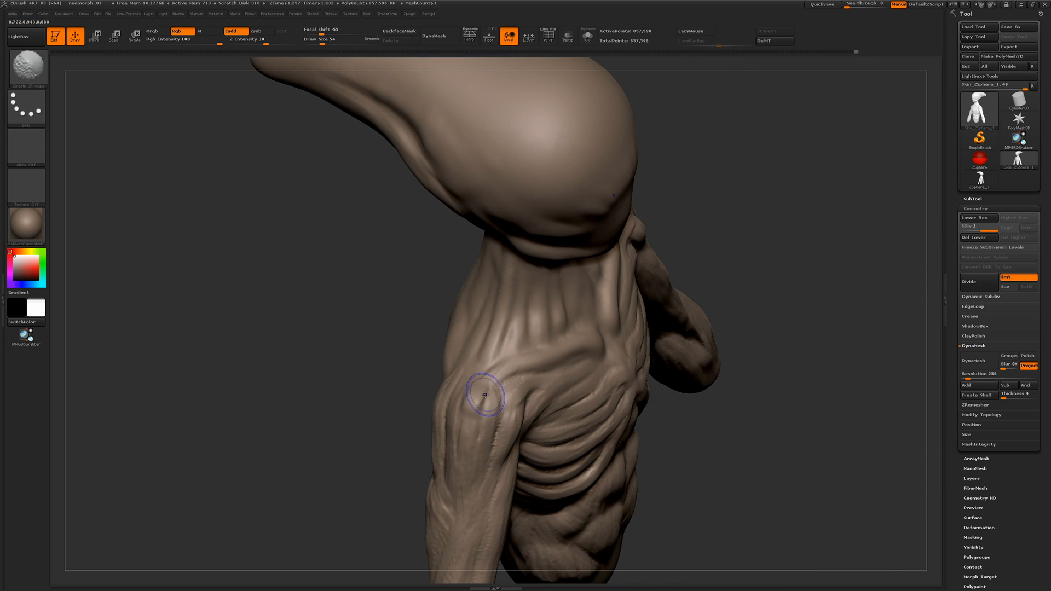
{"action": "left_click_drag", "start_coordinate": [481, 400], "coordinate": [512, 378], "text": "shift"}
{"action": "left_click_drag", "start_coordinate": [385, 337], "coordinate": [317, 331]}
{"action": "left_click_drag", "start_coordinate": [488, 411], "coordinate": [473, 480], "text": "shift"}
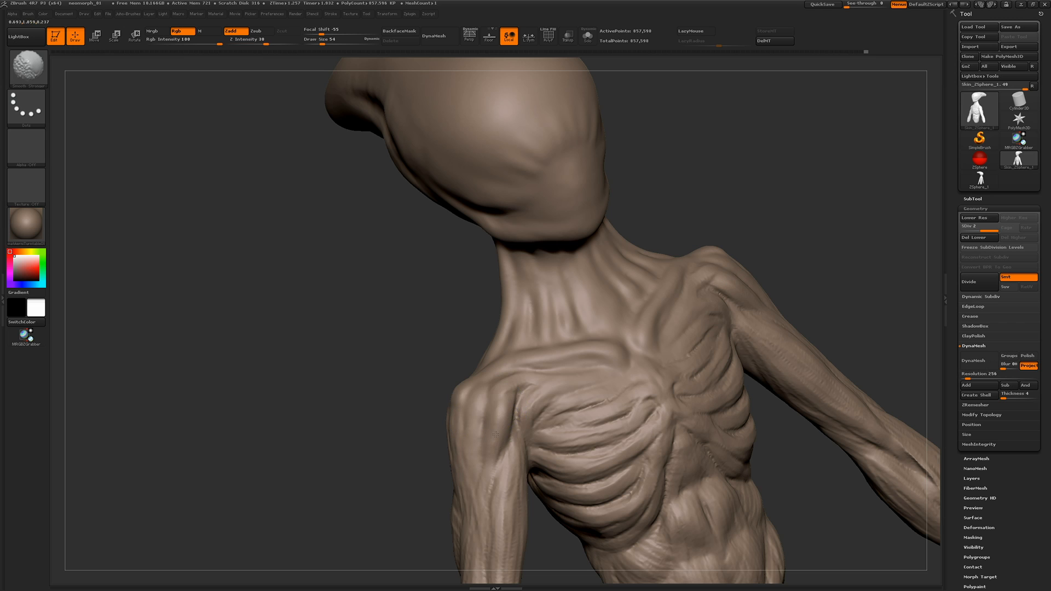
{"action": "mouse_move", "coordinate": [525, 383]}
{"action": "left_mouse_down"}
{"action": "mouse_move", "coordinate": [747, 312]}
{"action": "mouse_move", "coordinate": [456, 302]}
{"action": "left_mouse_up"}
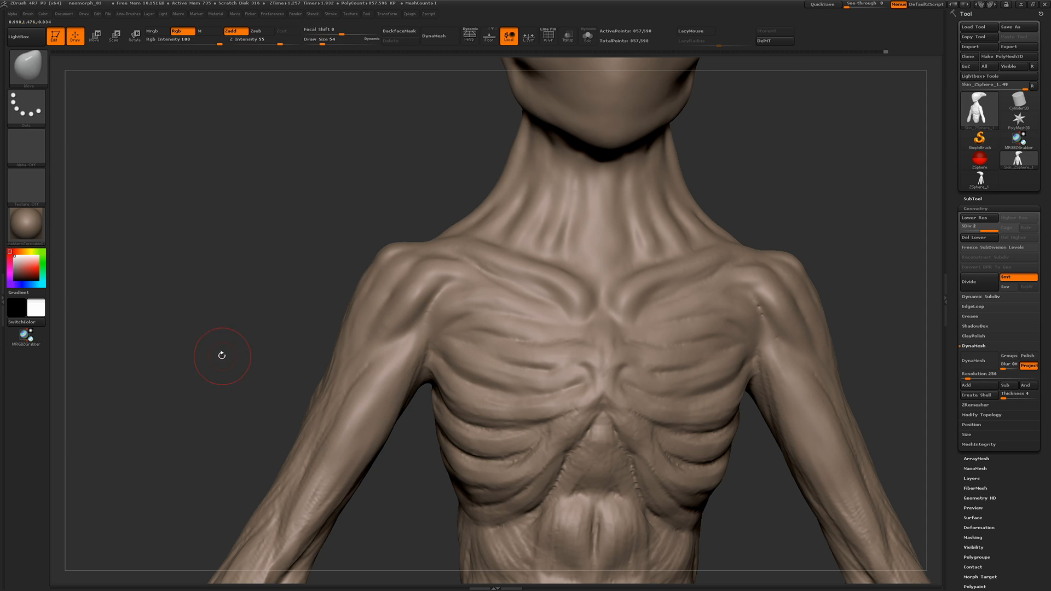
Smooth the upper back around the shoulder blade and the back of the upper arm
{"action": "left_click_drag", "start_coordinate": [222, 356], "coordinate": [307, 351]}
{"action": "mouse_move", "coordinate": [241, 230]}
{"action": "left_mouse_down"}
{"action": "mouse_move", "coordinate": [275, 219]}
{"action": "mouse_move", "coordinate": [493, 230]}
{"action": "left_mouse_up"}
{"action": "left_click_drag", "start_coordinate": [366, 232], "coordinate": [367, 203], "text": "shift"}
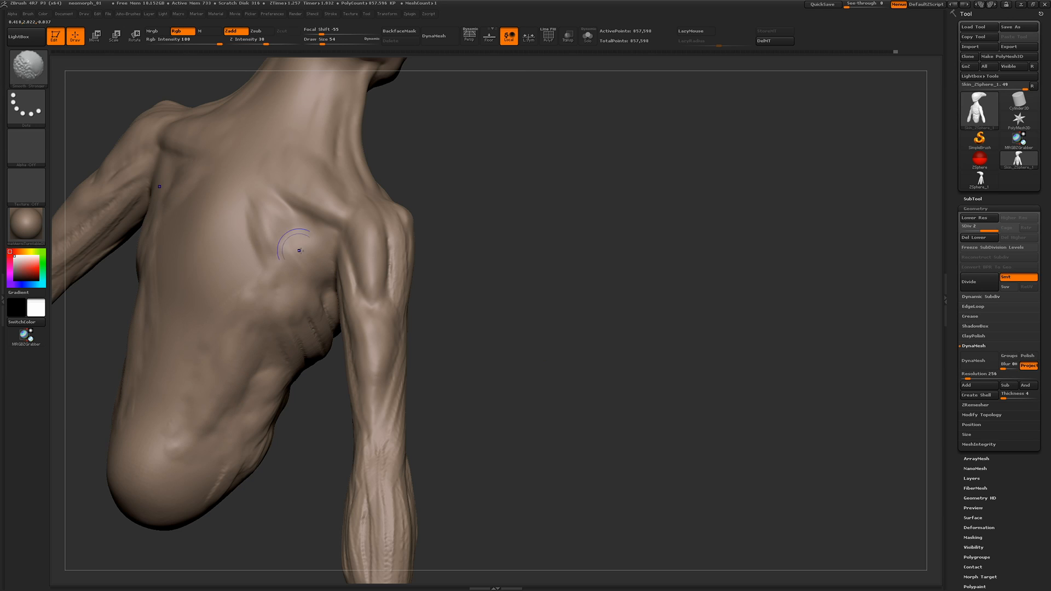
{"action": "left_click_drag", "start_coordinate": [526, 249], "coordinate": [378, 263]}
{"action": "left_click_drag", "start_coordinate": [225, 301], "coordinate": [328, 302]}
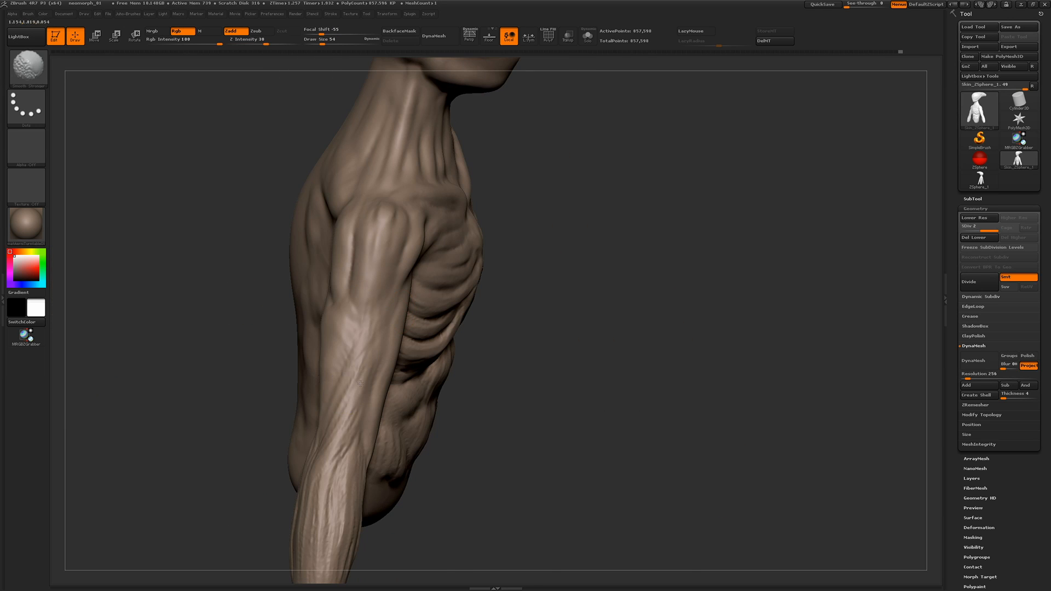
{"action": "left_click_drag", "start_coordinate": [201, 360], "coordinate": [412, 258]}
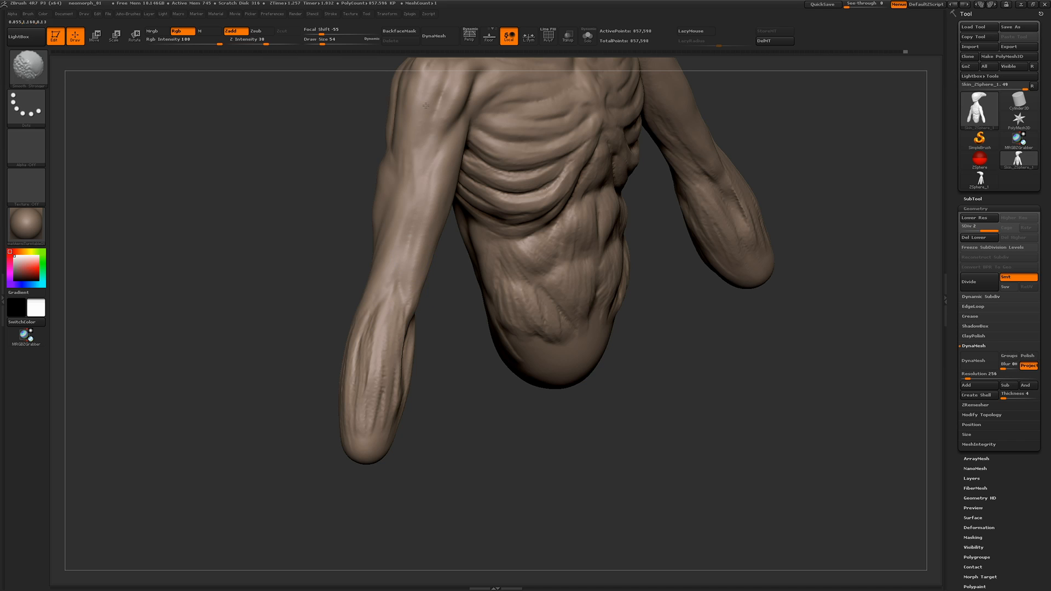
Smooth the muscle ridges on the front of the elbow and forearm
{"action": "left_click_drag", "start_coordinate": [286, 346], "coordinate": [277, 345]}
{"action": "left_click_drag", "start_coordinate": [403, 328], "coordinate": [398, 367], "text": "shift"}
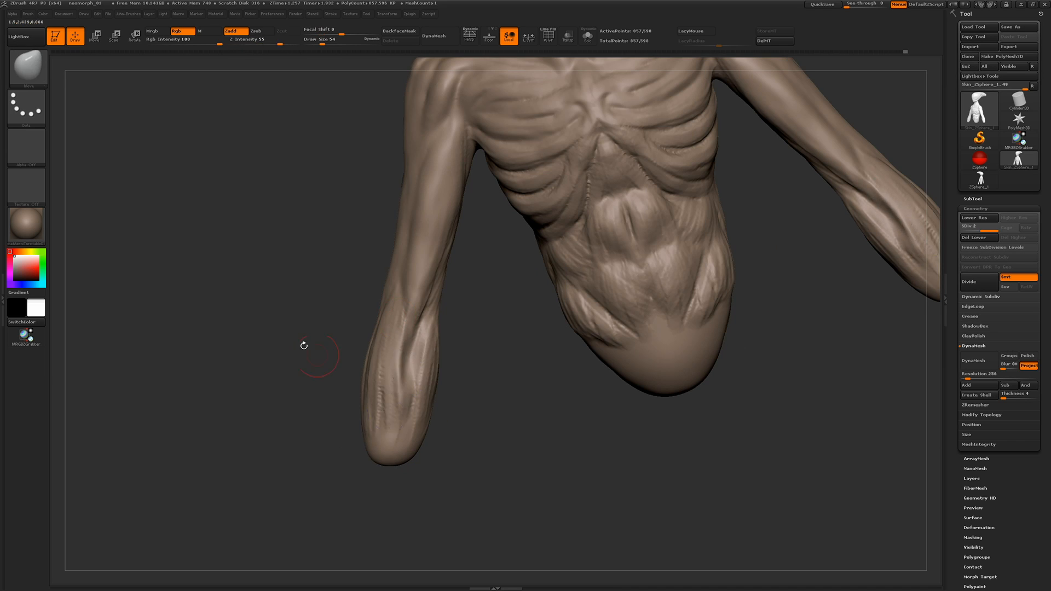
{"action": "left_click_drag", "start_coordinate": [303, 345], "coordinate": [260, 346]}
{"action": "left_click_drag", "start_coordinate": [398, 364], "coordinate": [406, 345], "text": "shift"}
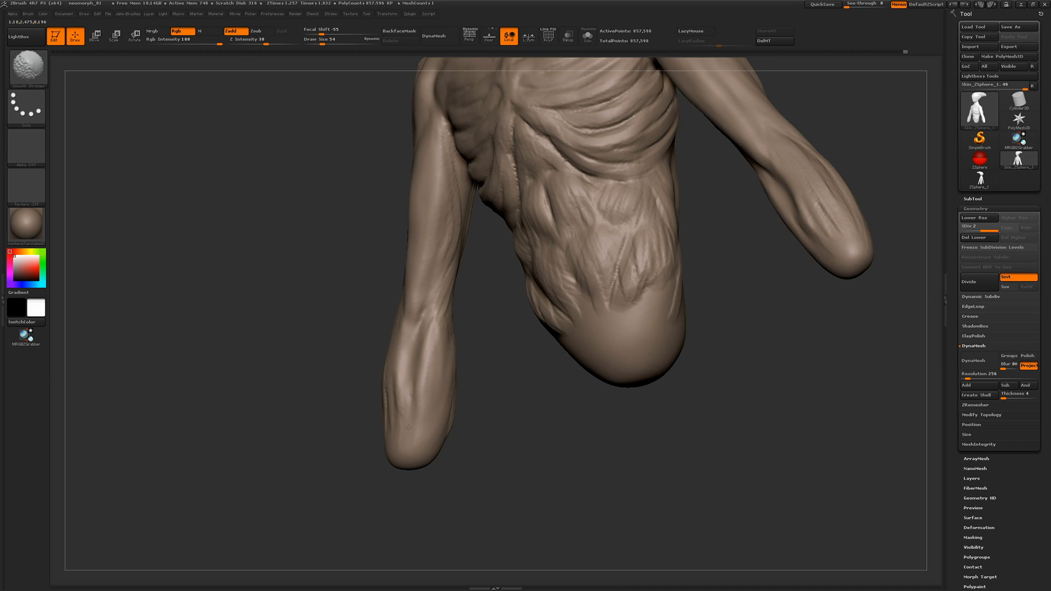
{"action": "left_click_drag", "start_coordinate": [408, 428], "coordinate": [404, 402], "text": "shift"}
Smooth the back and inner side of the forearm up to the elbow
{"action": "mouse_move", "coordinate": [290, 391]}
{"action": "left_mouse_down"}
{"action": "mouse_move", "coordinate": [350, 386]}
{"action": "mouse_move", "coordinate": [370, 405]}
{"action": "left_mouse_up"}
{"action": "left_click_drag", "start_coordinate": [262, 386], "coordinate": [342, 376]}
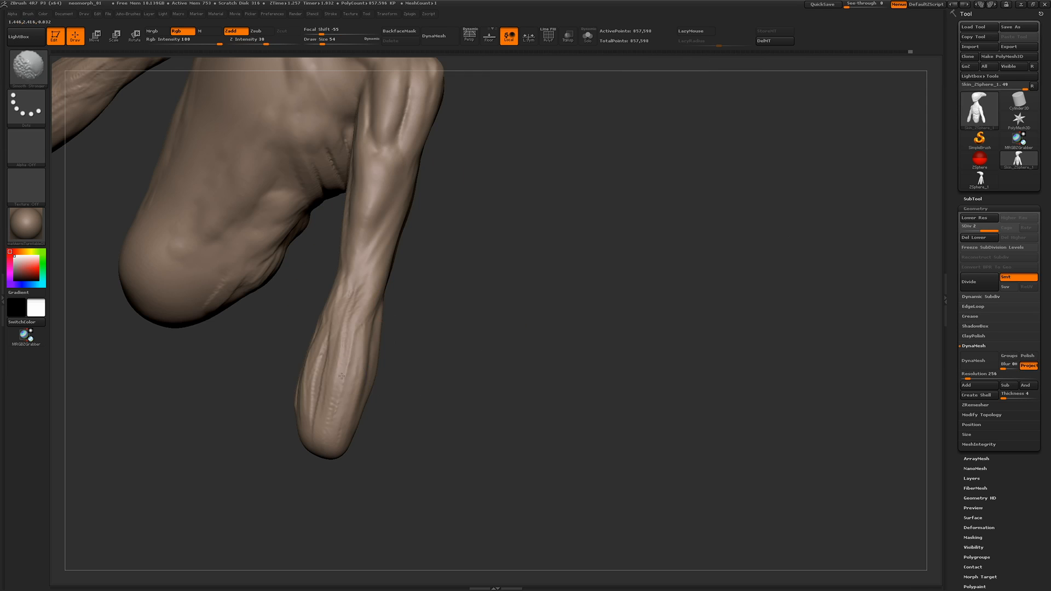
{"action": "left_click_drag", "start_coordinate": [270, 335], "coordinate": [315, 318]}
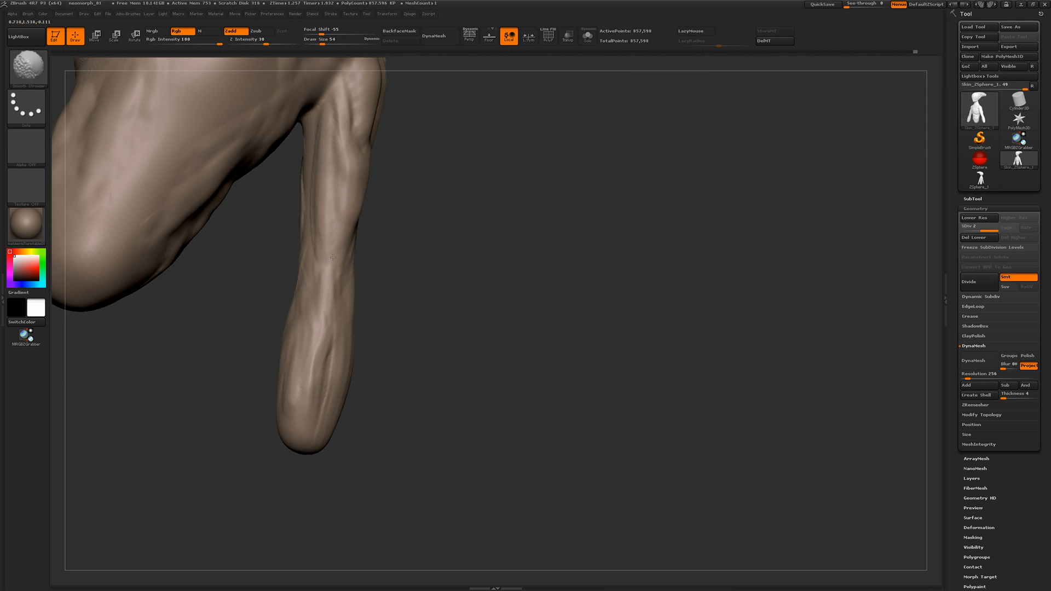
{"action": "left_click_drag", "start_coordinate": [263, 290], "coordinate": [299, 282]}
{"action": "left_click_drag", "start_coordinate": [297, 211], "coordinate": [295, 231], "text": "shift"}
Smooth the rib cage, the rough seam below the sternum and the upper abdomen
{"action": "mouse_move", "coordinate": [481, 241]}
{"action": "left_mouse_down"}
{"action": "mouse_move", "coordinate": [445, 247]}
{"action": "mouse_move", "coordinate": [466, 342]}
{"action": "left_mouse_up"}
{"action": "mouse_move", "coordinate": [509, 317]}
{"action": "left_mouse_down"}
{"action": "mouse_move", "coordinate": [460, 305]}
{"action": "mouse_move", "coordinate": [509, 298]}
{"action": "mouse_move", "coordinate": [253, 223]}
{"action": "mouse_move", "coordinate": [218, 241]}
{"action": "mouse_move", "coordinate": [257, 279]}
{"action": "left_mouse_up"}
{"action": "left_click_drag", "start_coordinate": [404, 291], "coordinate": [428, 319], "text": "shift"}
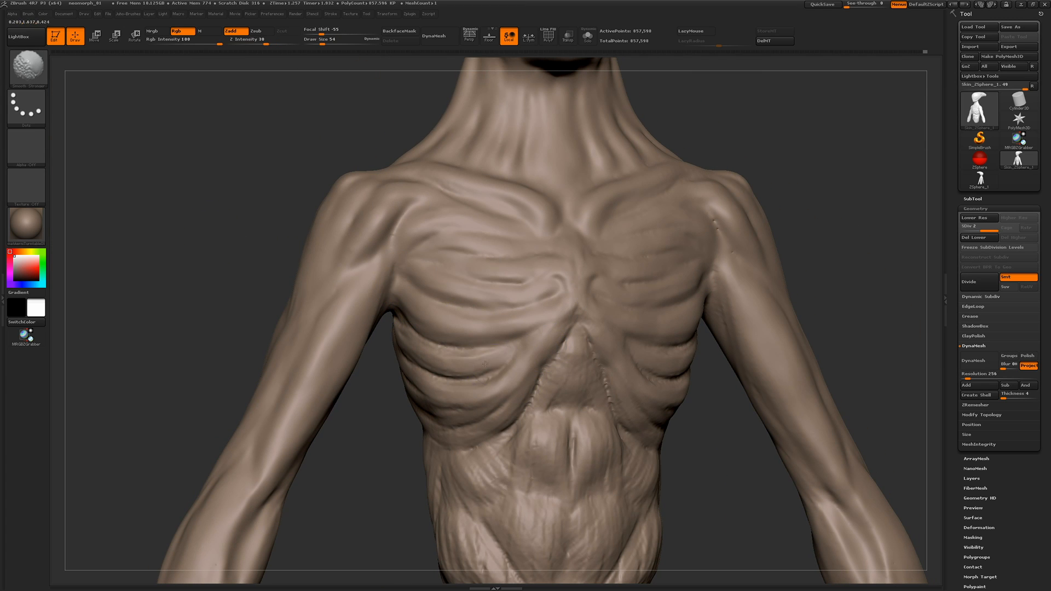
{"action": "left_click_drag", "start_coordinate": [469, 380], "coordinate": [439, 378], "text": "shift"}
{"action": "left_click_drag", "start_coordinate": [414, 330], "coordinate": [367, 312]}
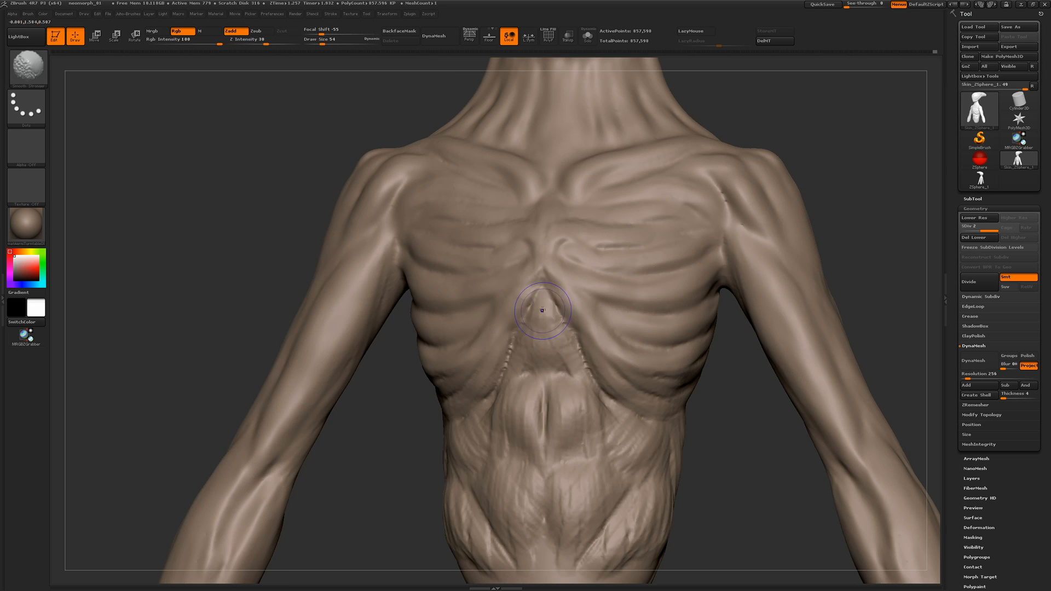
{"action": "left_click_drag", "start_coordinate": [541, 304], "coordinate": [582, 369], "text": "shift"}
{"action": "left_click_drag", "start_coordinate": [603, 405], "coordinate": [610, 394], "text": "shift"}
Smooth the abdominal muscles, the flank and the outer ends of the lower ribs
{"action": "mouse_move", "coordinate": [728, 339]}
{"action": "left_mouse_down"}
{"action": "mouse_move", "coordinate": [667, 301]}
{"action": "mouse_move", "coordinate": [628, 206]}
{"action": "left_mouse_up"}
{"action": "left_click_drag", "start_coordinate": [649, 326], "coordinate": [605, 390], "text": "shift"}
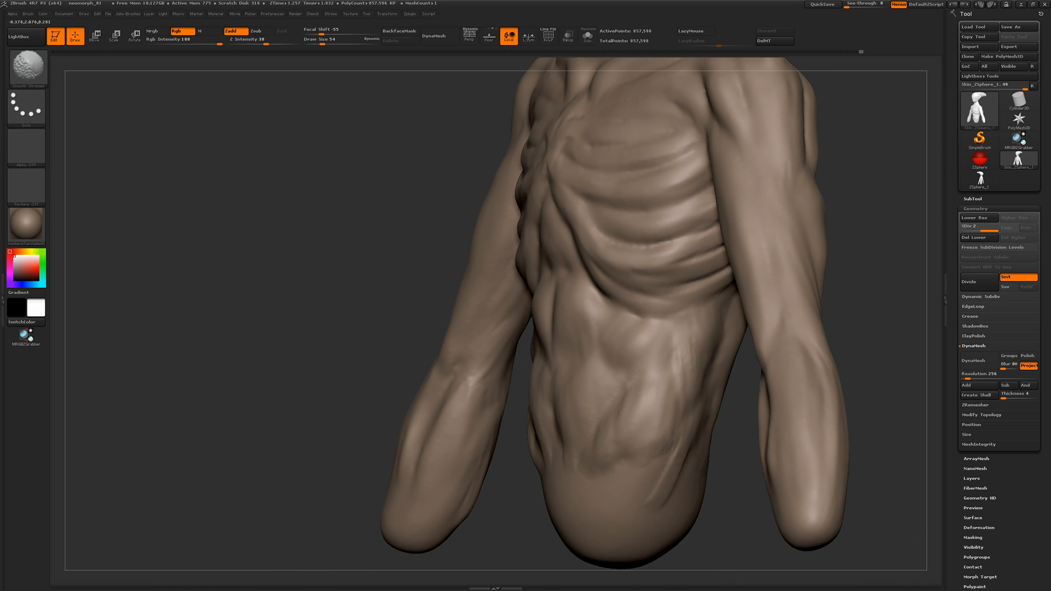
{"action": "left_click_drag", "start_coordinate": [662, 473], "coordinate": [674, 450], "text": "shift"}
{"action": "left_click_drag", "start_coordinate": [292, 206], "coordinate": [323, 99]}
{"action": "left_click_drag", "start_coordinate": [734, 285], "coordinate": [726, 247], "text": "shift"}
{"action": "left_click_drag", "start_coordinate": [269, 241], "coordinate": [339, 306]}
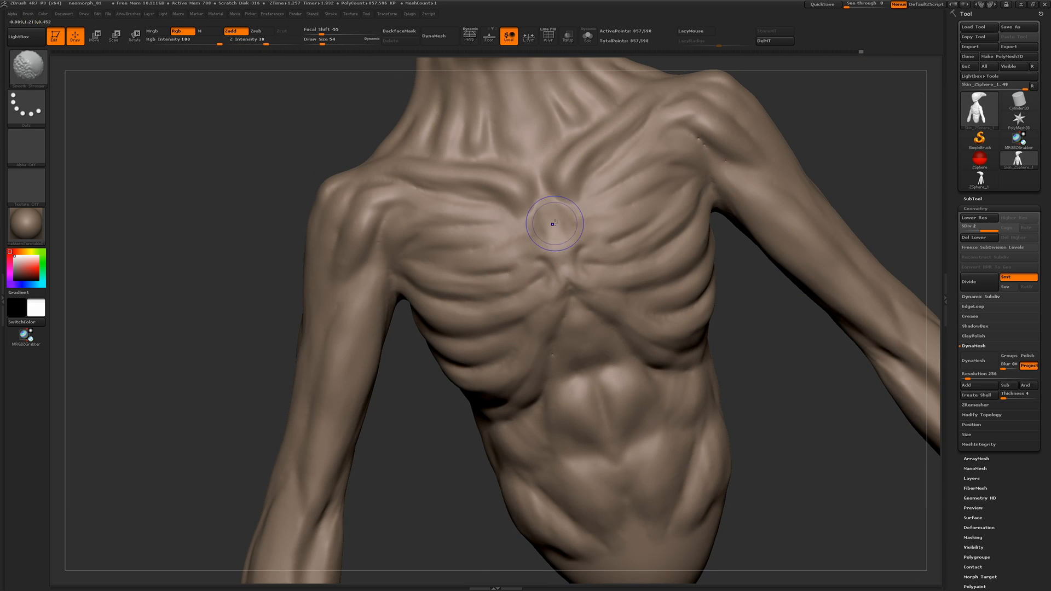
Switch to another sculpting brush at draw size 22 and compare the chest at subdivision levels 1 and 2
{"action": "mouse_move", "coordinate": [219, 219]}
{"action": "left_mouse_down"}
{"action": "mouse_move", "coordinate": [372, 181]}
{"action": "mouse_move", "coordinate": [248, 232]}
{"action": "left_mouse_up"}
{"action": "mouse_move", "coordinate": [339, 241]}
{"action": "left_mouse_down"}
{"action": "mouse_move", "coordinate": [275, 257]}
{"action": "mouse_move", "coordinate": [307, 249]}
{"action": "mouse_move", "coordinate": [199, 218]}
{"action": "mouse_move", "coordinate": [205, 287]}
{"action": "left_mouse_up"}
{"action": "key", "text": "1"}
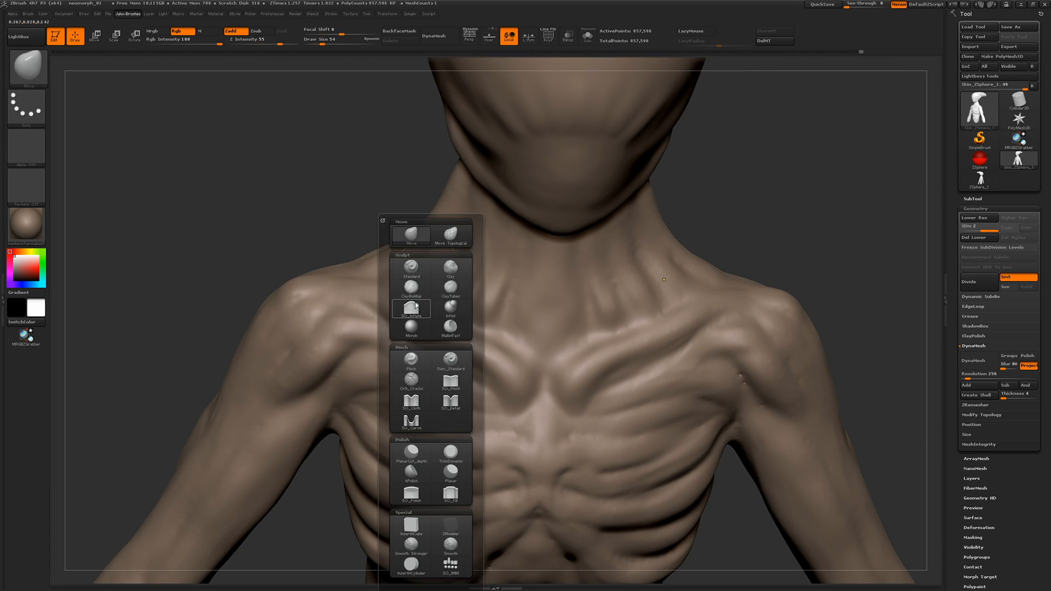
{"action": "left_click", "coordinate": [416, 305]}
{"action": "key", "text": "shift+d"}
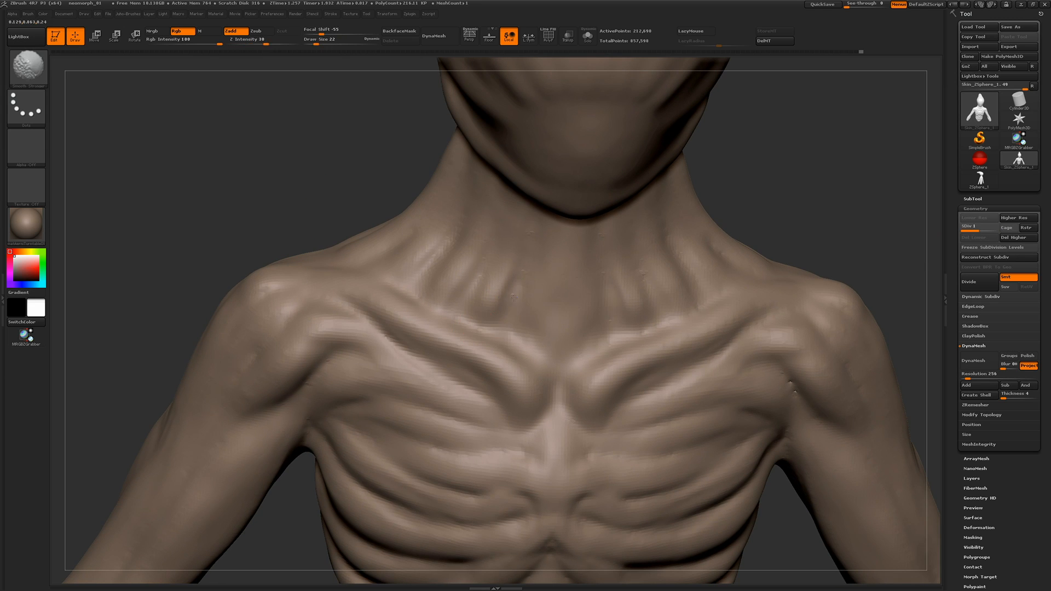
{"action": "mouse_move", "coordinate": [293, 181]}
{"action": "left_mouse_down"}
{"action": "mouse_move", "coordinate": [286, 155]}
{"action": "mouse_move", "coordinate": [260, 158]}
{"action": "left_mouse_up"}
{"action": "left_click_drag", "start_coordinate": [255, 230], "coordinate": [257, 159], "text": "alt"}
{"action": "key", "text": "d"}
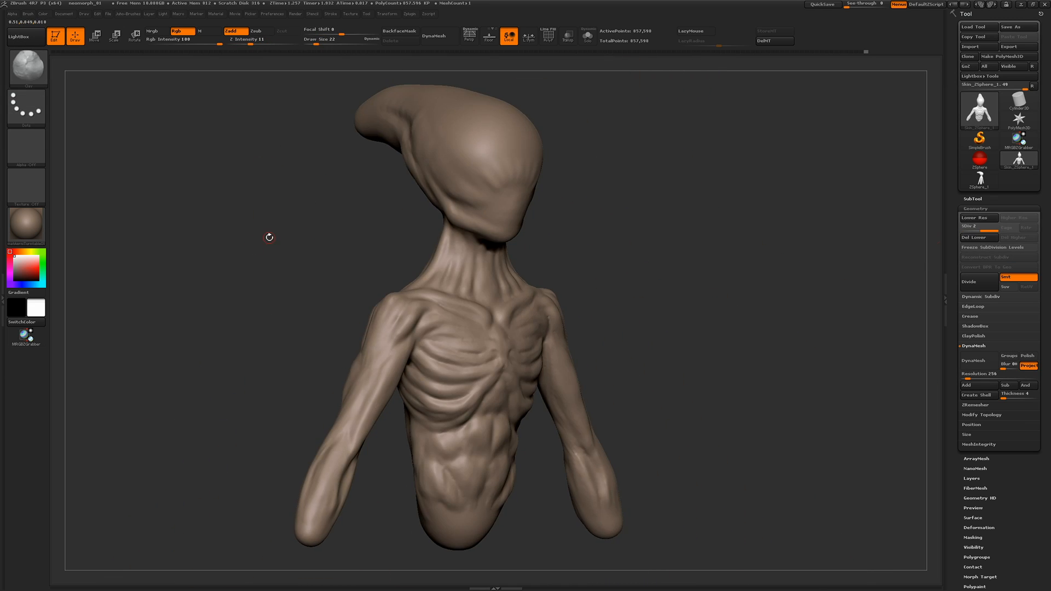
Duplicate the figure as a second subtool and isolate the active one in Solo mode at subdivision level 1
{"action": "left_click", "coordinate": [973, 199]}
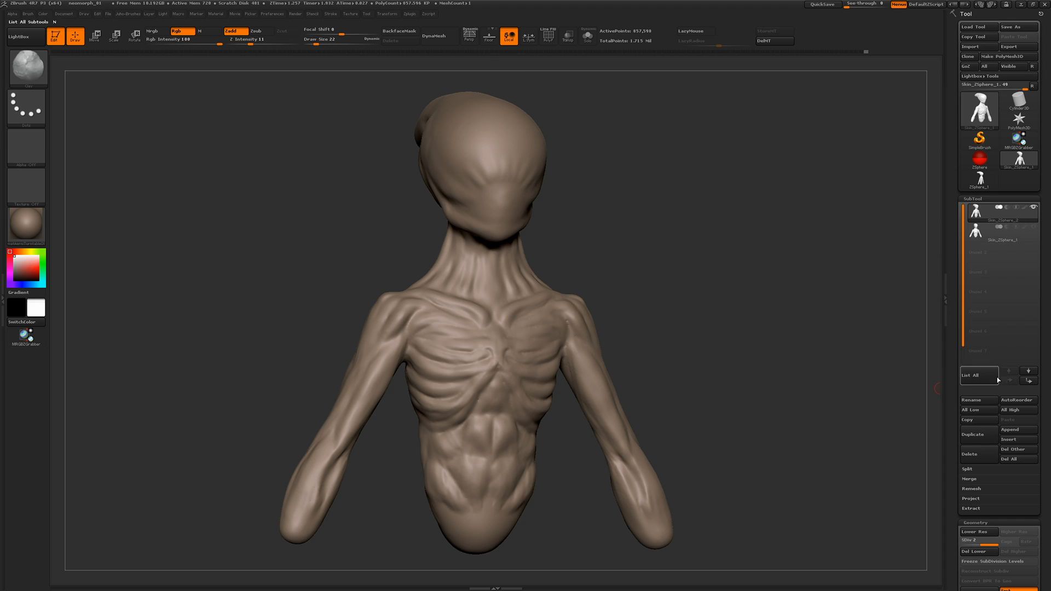
{"action": "left_click", "coordinate": [588, 36]}
{"action": "left_click", "coordinate": [972, 543]}
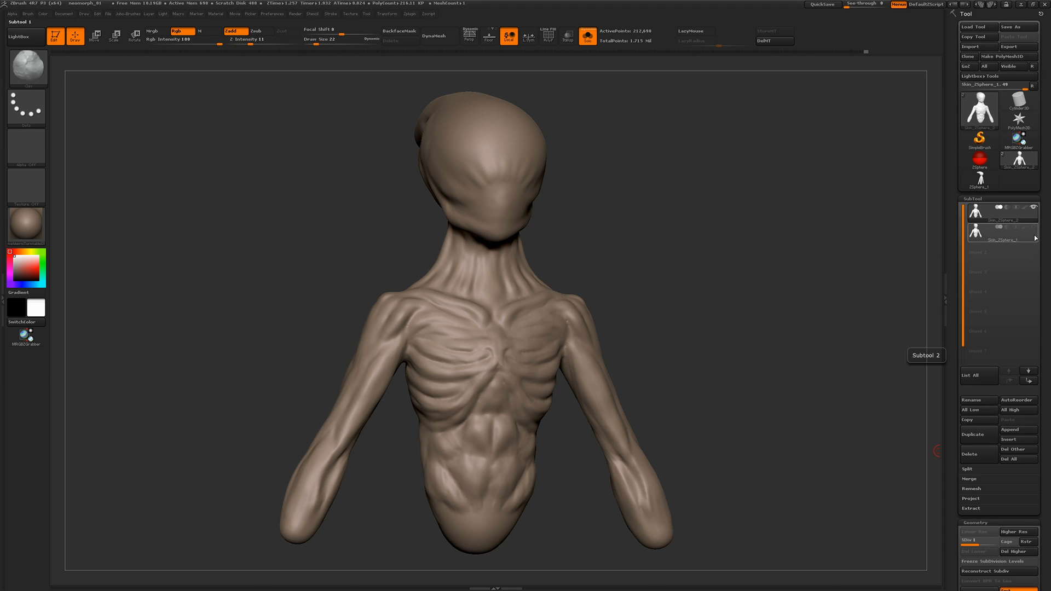
Delete the higher subdivision level of the isolated subtool
{"action": "left_click_drag", "start_coordinate": [770, 298], "coordinate": [777, 384], "text": "alt"}
{"action": "key", "text": "d"}
{"action": "left_click", "coordinate": [972, 542]}
{"action": "left_click", "coordinate": [1005, 551]}
{"action": "left_click_drag", "start_coordinate": [967, 580], "coordinate": [967, 301]}
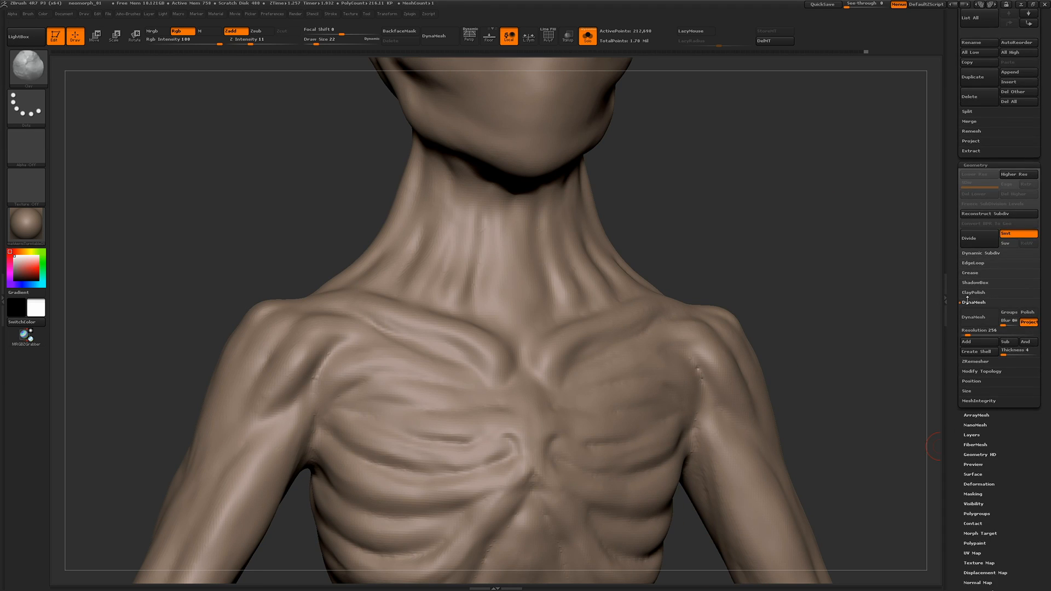
Try to ZRemesh the isolated figure with a target polygon count of 8
{"action": "left_click", "coordinate": [975, 362]}
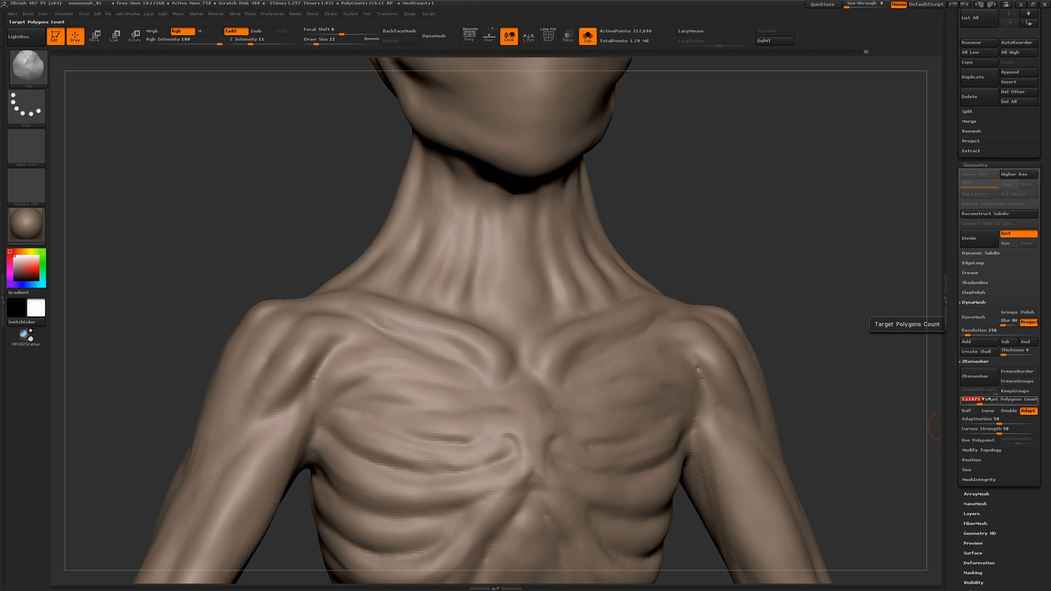
{"action": "left_click_drag", "start_coordinate": [986, 399], "coordinate": [989, 399]}
{"action": "left_click", "coordinate": [975, 377]}
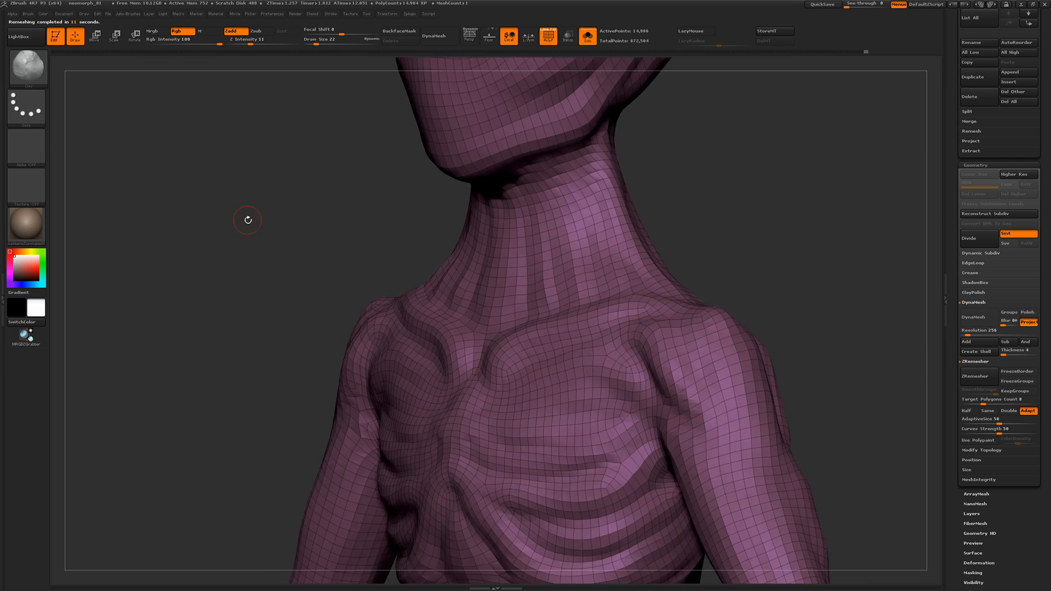
Undo the remesh, show the polygroup wireframe and ZRemesh the figure with a target polygon count of 5
{"action": "left_click_drag", "start_coordinate": [246, 218], "coordinate": [305, 232], "text": "alt"}
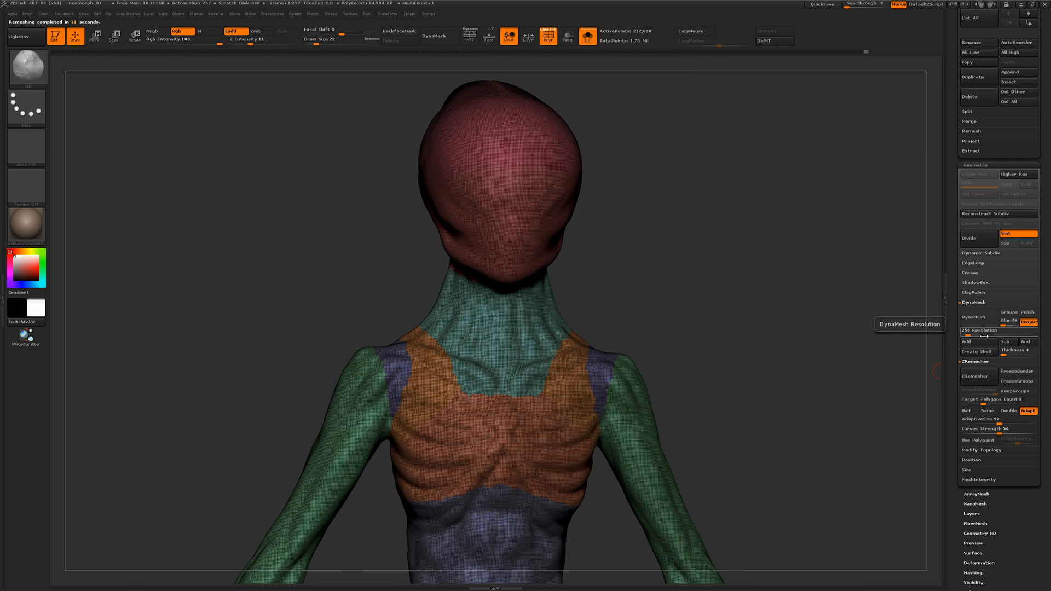
{"action": "left_click_drag", "start_coordinate": [988, 399], "coordinate": [981, 399]}
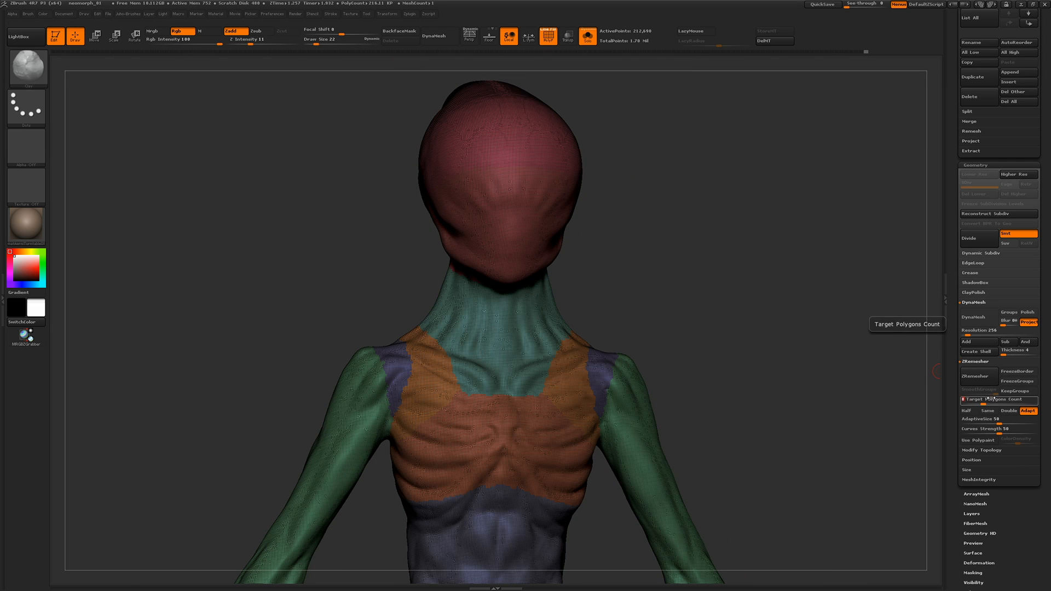
{"action": "left_click", "coordinate": [975, 376]}
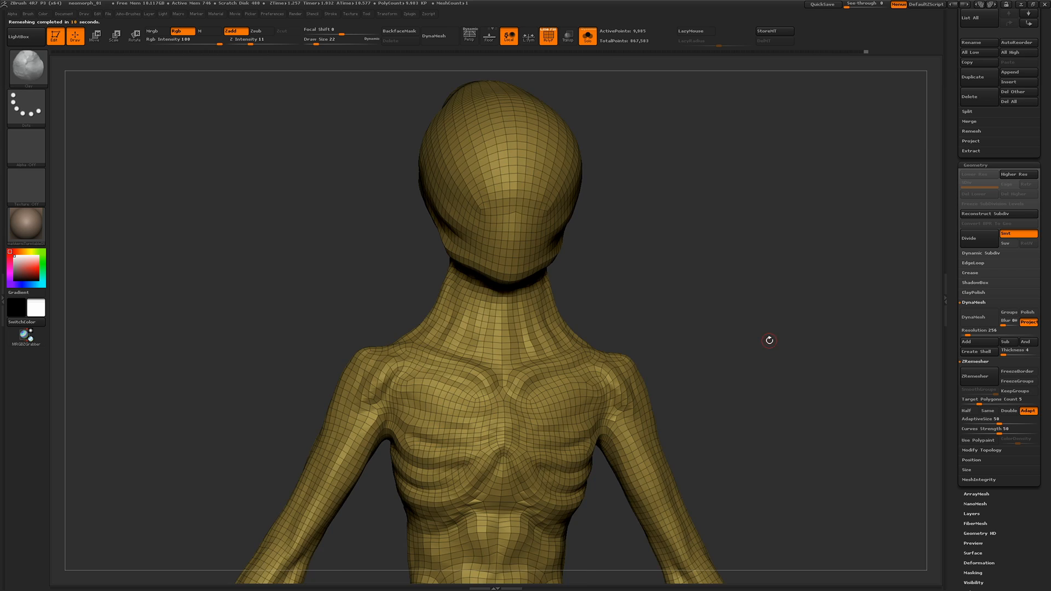
Examine the new ZRemesher topology across the head and torso and undo the last actions
{"action": "left_click_drag", "start_coordinate": [767, 340], "coordinate": [566, 453]}
{"action": "left_click_drag", "start_coordinate": [181, 257], "coordinate": [241, 257]}
{"action": "left_click", "coordinate": [228, 272], "text": "ctrl+shift"}
{"action": "left_click_drag", "start_coordinate": [955, 127], "coordinate": [955, 195]}
{"action": "left_click_drag", "start_coordinate": [766, 274], "coordinate": [706, 350], "text": "shift"}
{"action": "key", "text": "ctrl+z"}
{"action": "key", "text": "ctrl+z"}
{"action": "key", "text": "ctrl+z"}
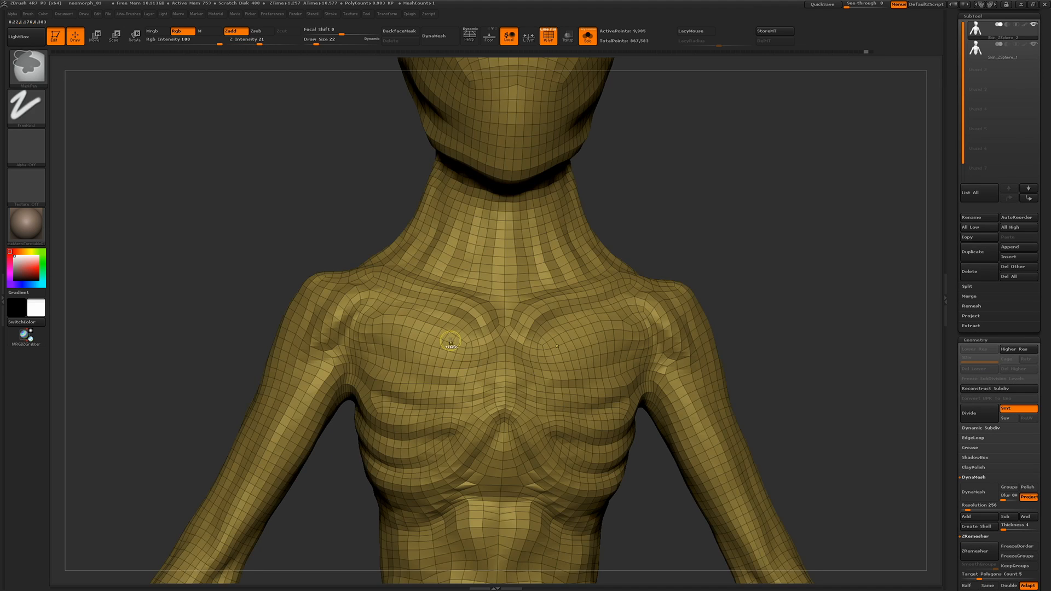
ZRemesh the isolated figure with a target polygon count of 5 and hide its polygroup wireframe
{"action": "left_click_drag", "start_coordinate": [956, 552], "coordinate": [958, 298]}
{"action": "left_click", "coordinate": [964, 260]}
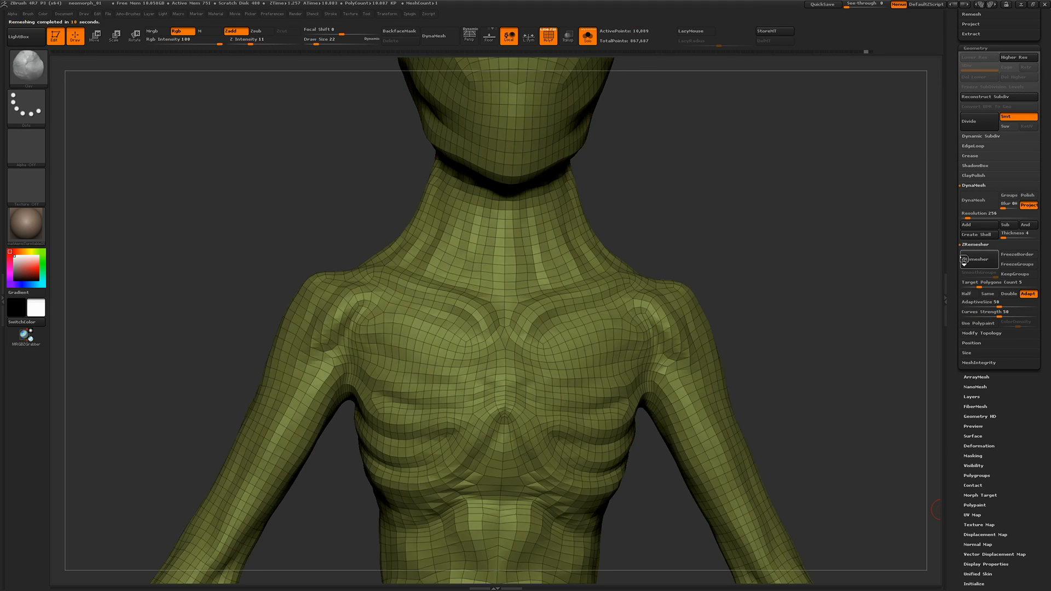
{"action": "left_click_drag", "start_coordinate": [285, 204], "coordinate": [293, 263], "text": "alt"}
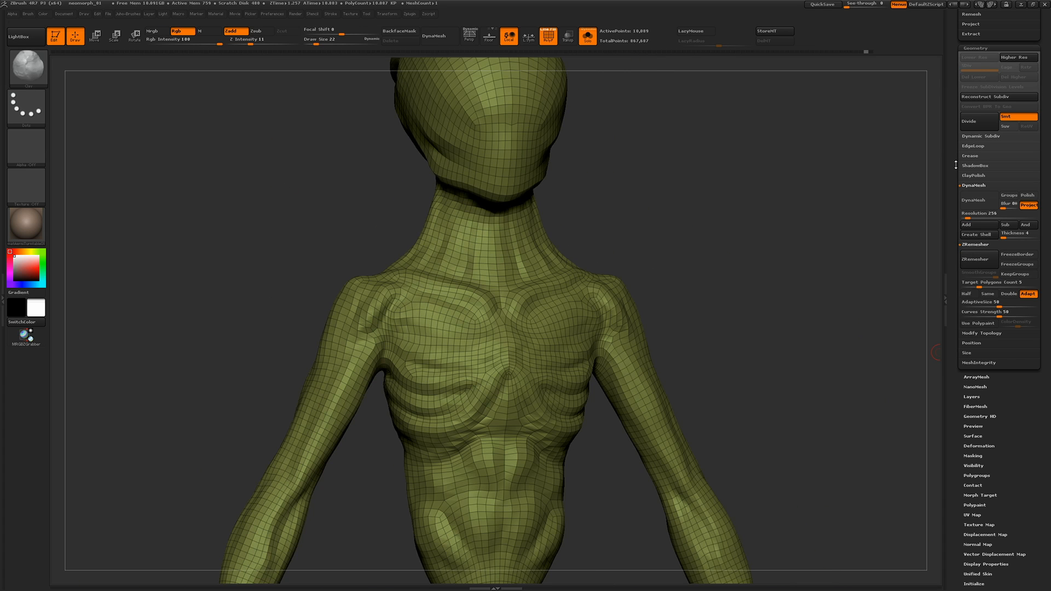
{"action": "scroll", "coordinate": [936, 383], "scroll_direction": "up", "scroll_amount": 5}
{"action": "key", "text": "shift+f"}
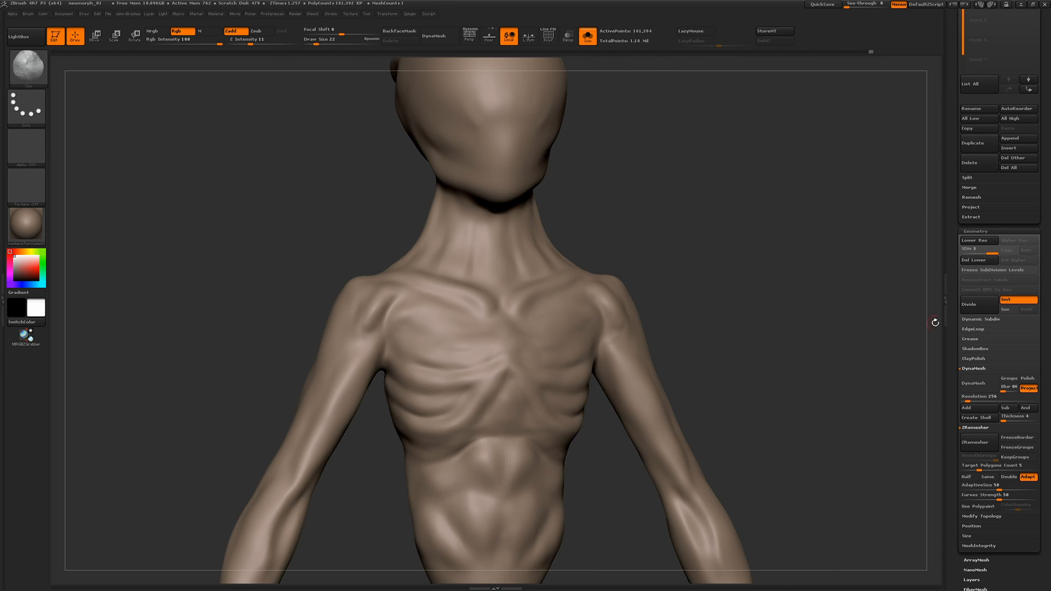
Subdivide the remeshed figure to level 5 and project the original subtool's sculpted detail onto it
{"action": "left_click", "coordinate": [969, 305]}
{"action": "left_click", "coordinate": [969, 310]}
{"action": "left_click", "coordinate": [969, 208]}
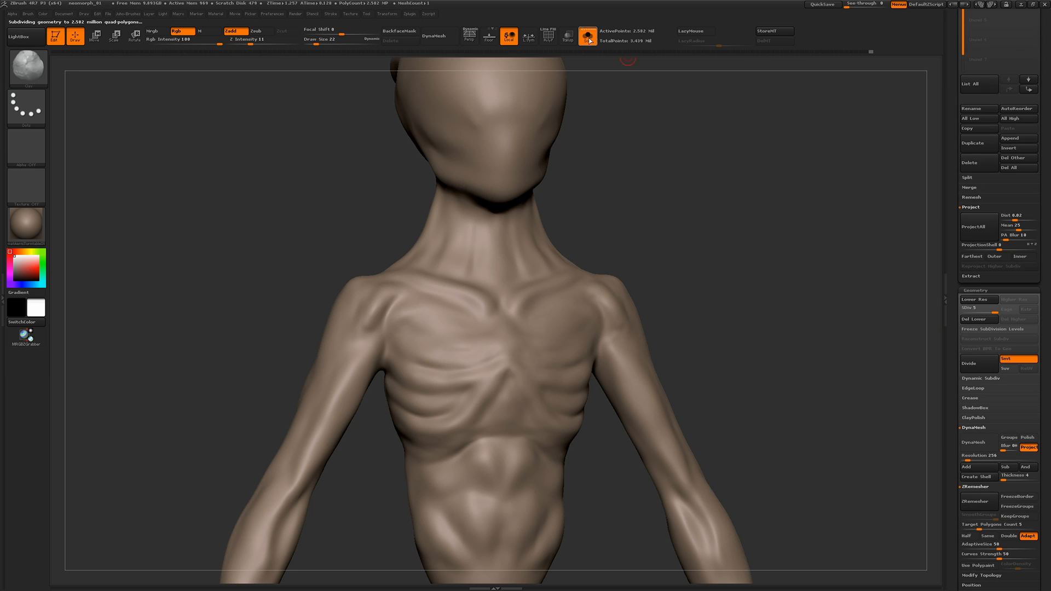
{"action": "left_click", "coordinate": [589, 39]}
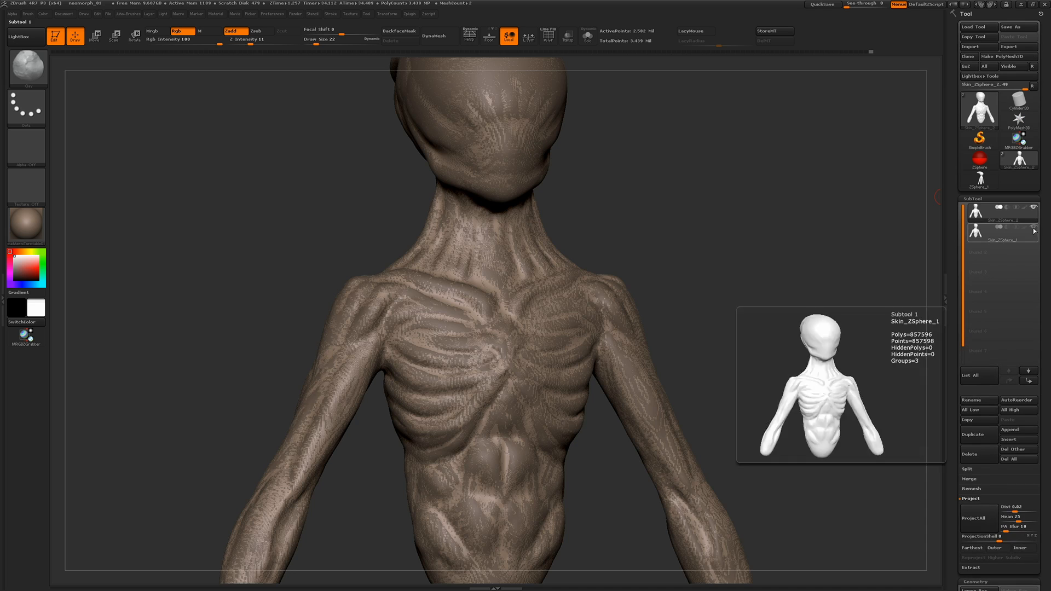
{"action": "left_click_drag", "start_coordinate": [307, 230], "coordinate": [422, 263]}
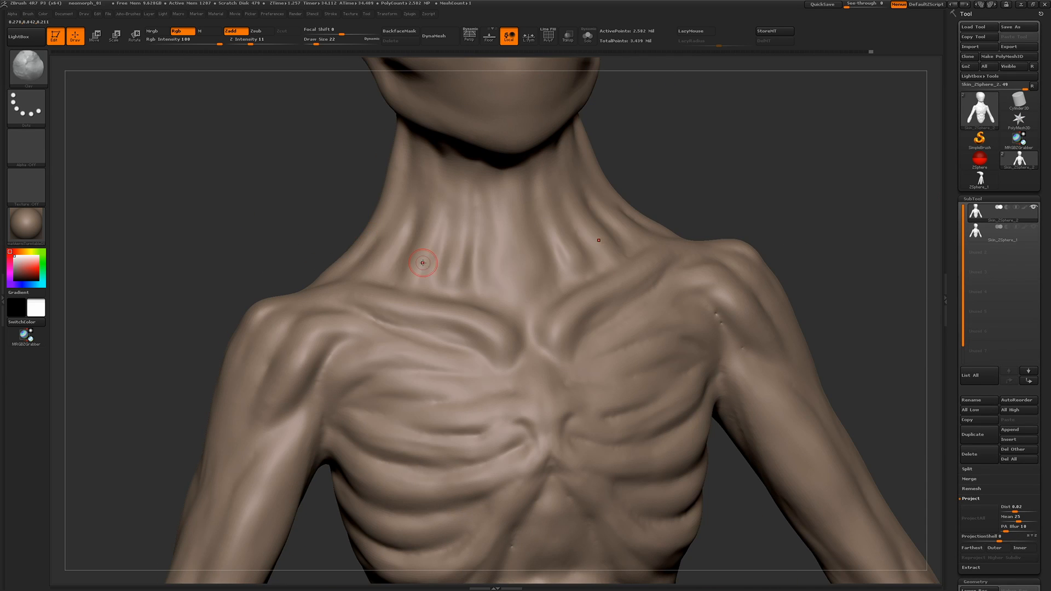
Smooth the projected surface on the side of the head and rear crest with a larger brush
{"action": "key", "text": "shift"}
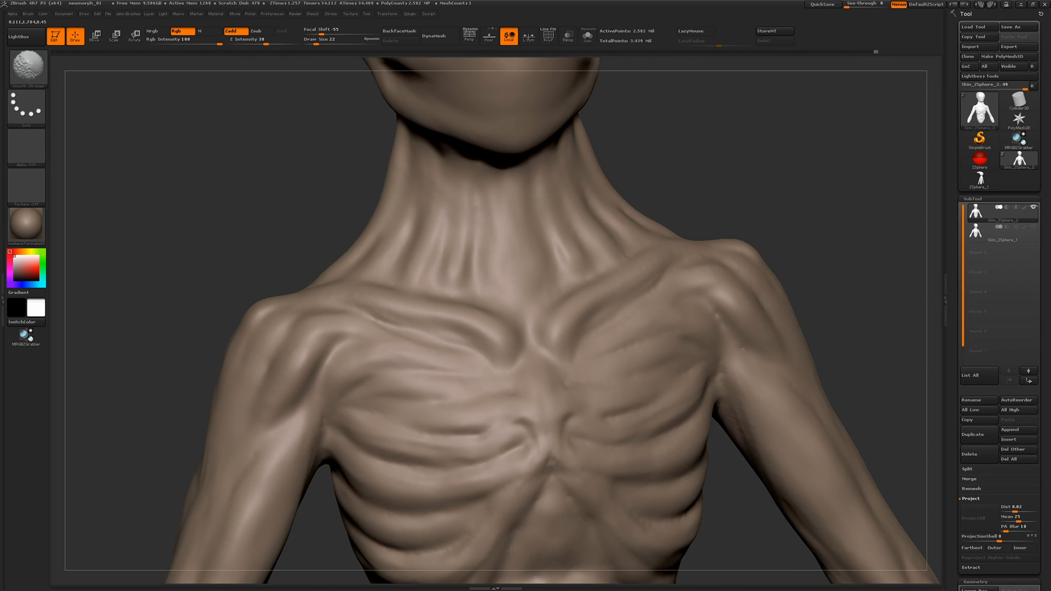
{"action": "left_click_drag", "start_coordinate": [247, 201], "coordinate": [237, 199]}
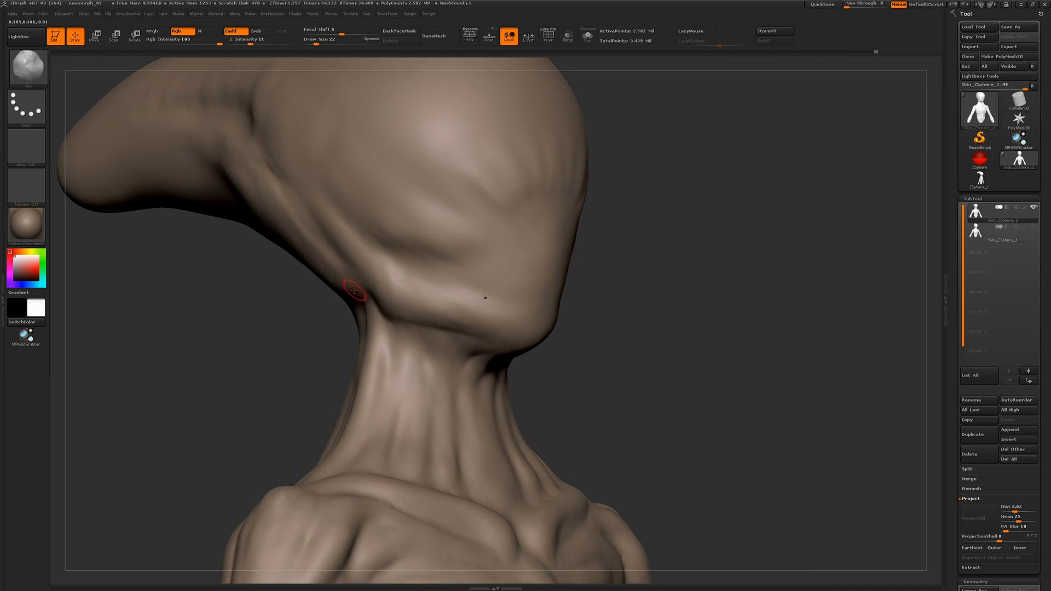
{"action": "key", "text": "b"}
{"action": "left_click", "coordinate": [396, 546]}
{"action": "key", "text": "space"}
{"action": "left_click_drag", "start_coordinate": [341, 251], "coordinate": [355, 251]}
{"action": "key", "text": "shift"}
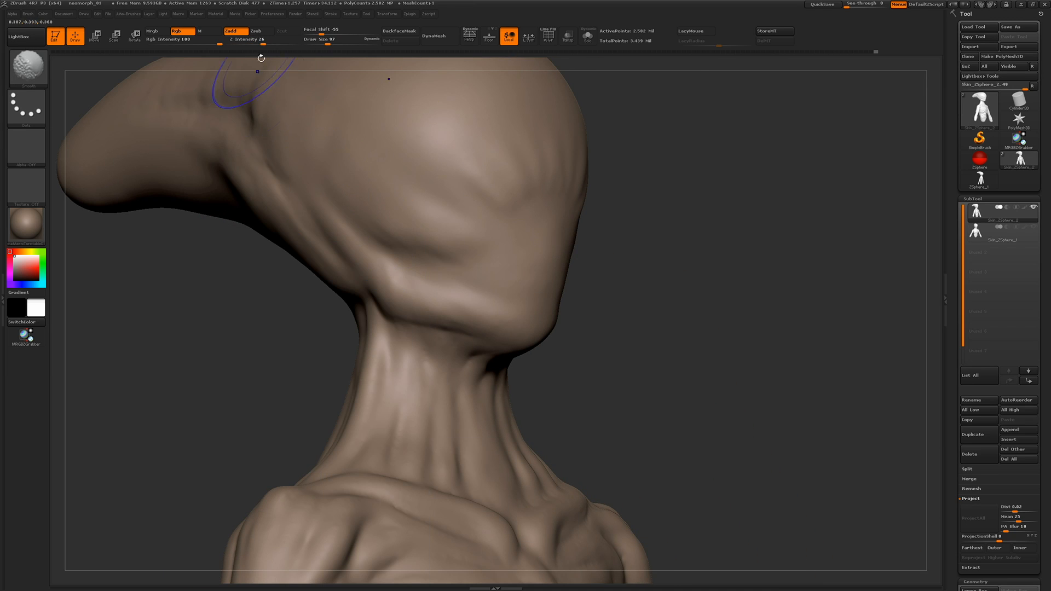
{"action": "left_click_drag", "start_coordinate": [263, 350], "coordinate": [295, 429]}
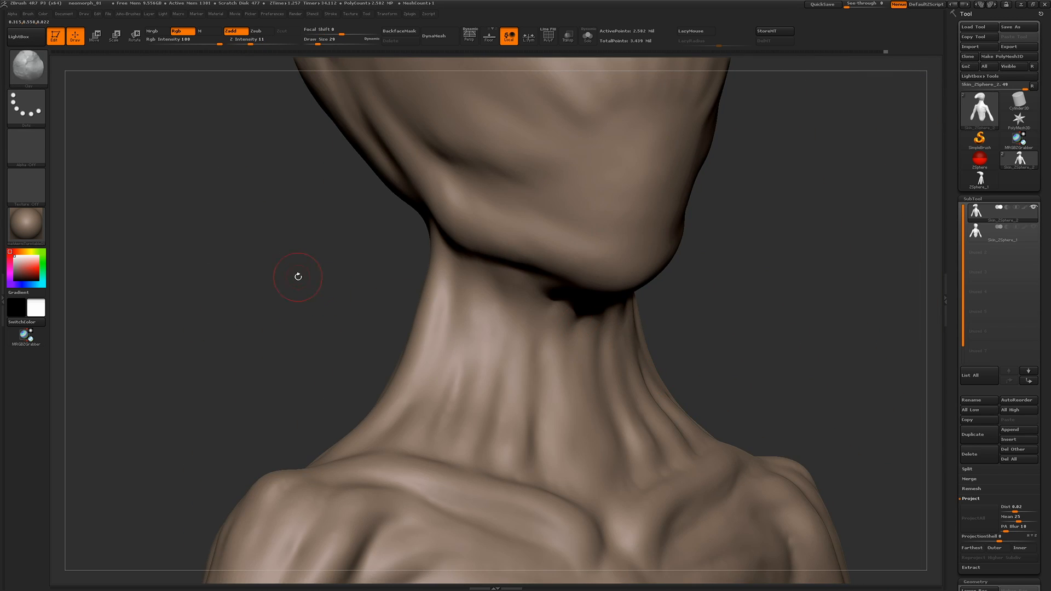
Drop to the next lower subdivision level and sculpt the jawline and upper neck folds with a Z Intensity of 8
{"action": "mouse_move", "coordinate": [255, 256]}
{"action": "left_mouse_down"}
{"action": "mouse_move", "coordinate": [239, 267]}
{"action": "mouse_move", "coordinate": [265, 232]}
{"action": "mouse_move", "coordinate": [290, 235]}
{"action": "left_mouse_up"}
{"action": "left_click", "coordinate": [277, 285]}
{"action": "key", "text": "d"}
{"action": "left_click", "coordinate": [246, 43]}
{"action": "left_click_drag", "start_coordinate": [435, 197], "coordinate": [468, 247]}
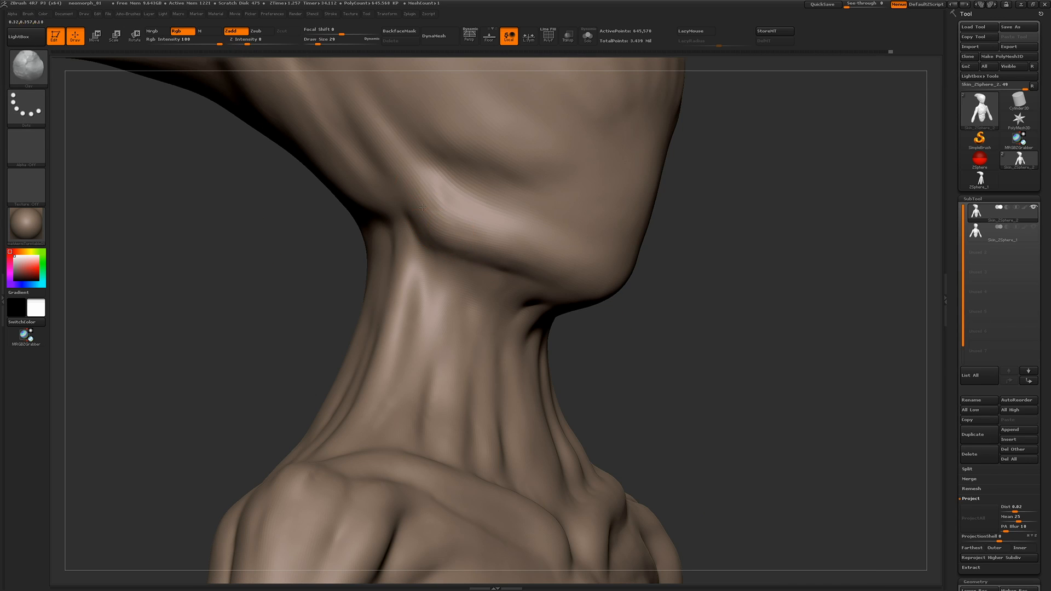
{"action": "left_click_drag", "start_coordinate": [422, 208], "coordinate": [497, 301]}
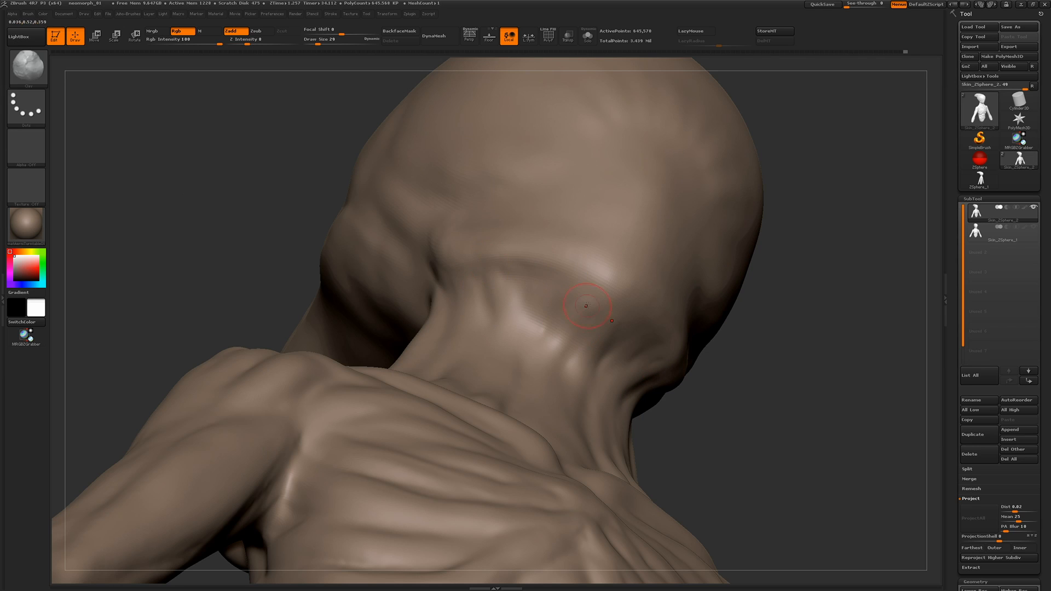
{"action": "left_click_drag", "start_coordinate": [215, 214], "coordinate": [537, 321]}
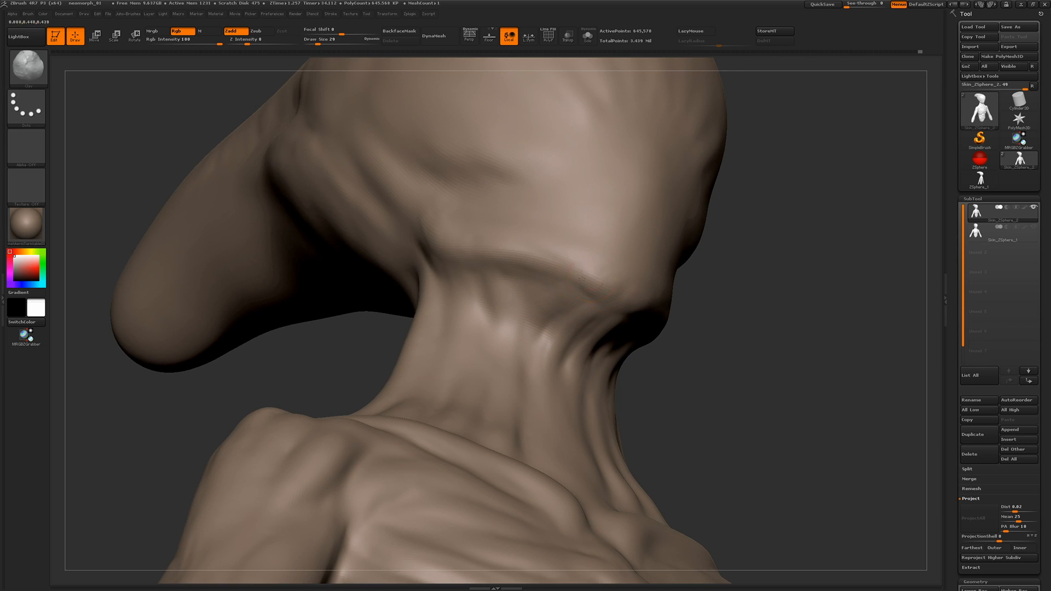
{"action": "left_click_drag", "start_coordinate": [581, 280], "coordinate": [530, 192]}
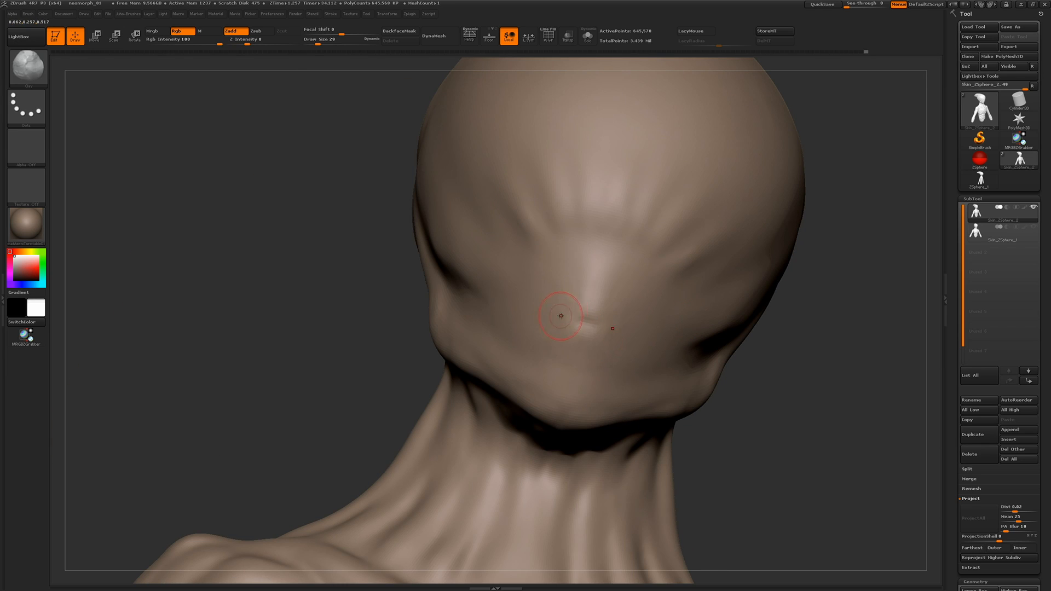
Sculpt fine creases at the mouth area with a size 16 brush, then smooth the lower face and cheek
{"action": "right_click_drag", "start_coordinate": [561, 316], "coordinate": [556, 317]}
{"action": "key", "text": "["}
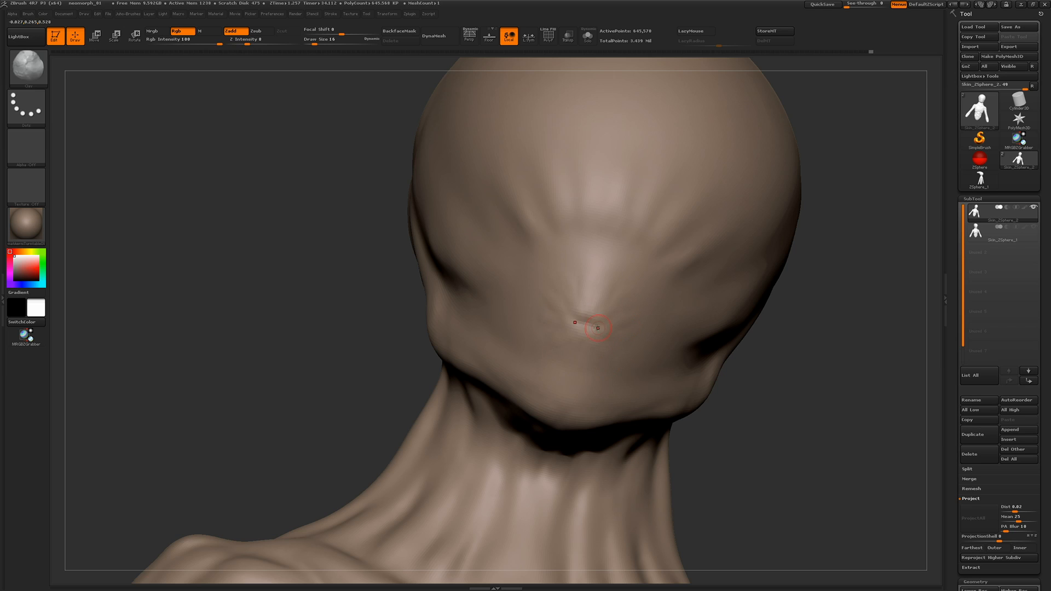
{"action": "left_click_drag", "start_coordinate": [581, 323], "coordinate": [594, 328], "text": "shift"}
{"action": "left_click_drag", "start_coordinate": [274, 302], "coordinate": [159, 307]}
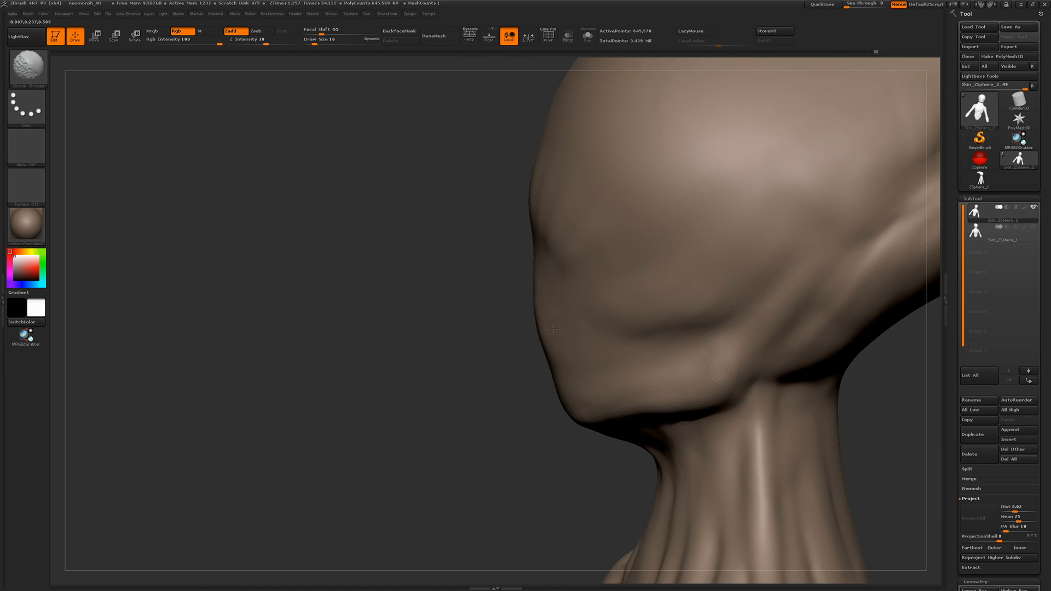
{"action": "left_click_drag", "start_coordinate": [723, 299], "coordinate": [648, 324]}
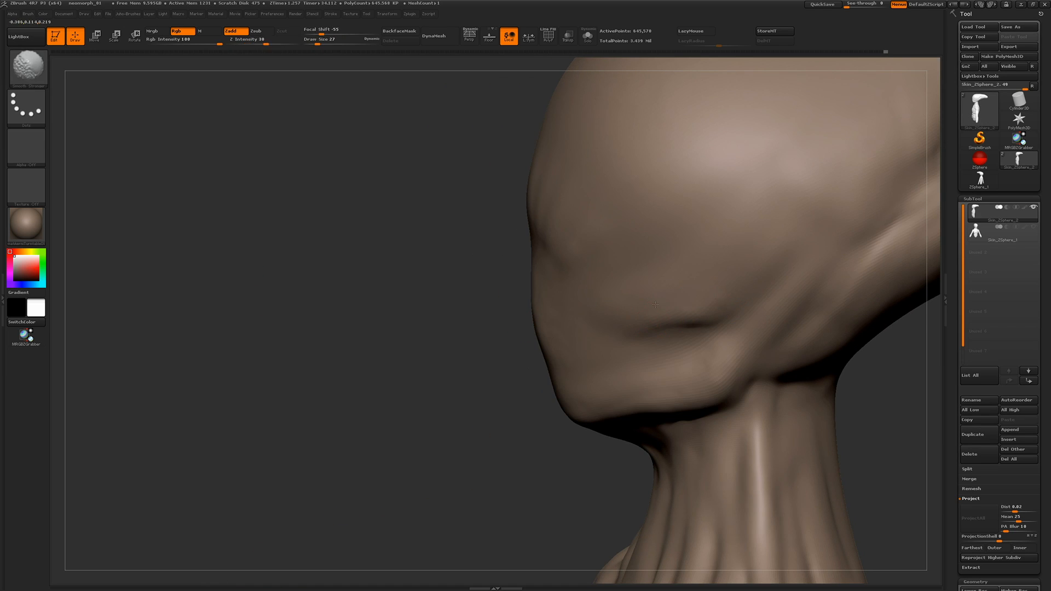
{"action": "left_click_drag", "start_coordinate": [375, 274], "coordinate": [328, 252]}
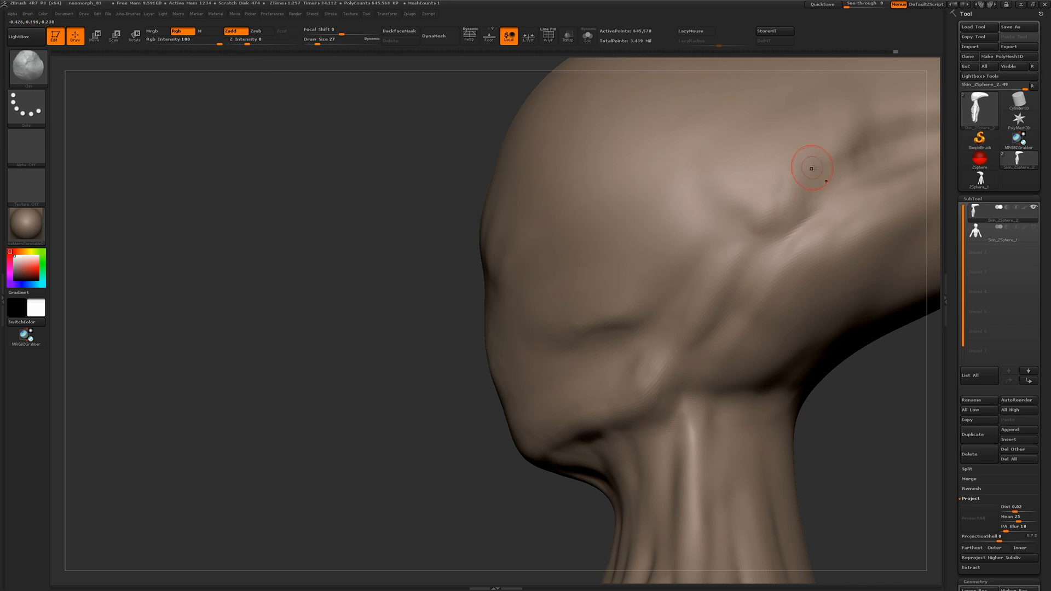
Refine the forms along the side of the head, the neck and the shoulder with a size 27 brush
{"action": "mouse_move", "coordinate": [810, 169]}
{"action": "left_mouse_down"}
{"action": "mouse_move", "coordinate": [689, 353]}
{"action": "mouse_move", "coordinate": [627, 322]}
{"action": "mouse_move", "coordinate": [606, 549]}
{"action": "mouse_move", "coordinate": [369, 488]}
{"action": "left_mouse_up"}
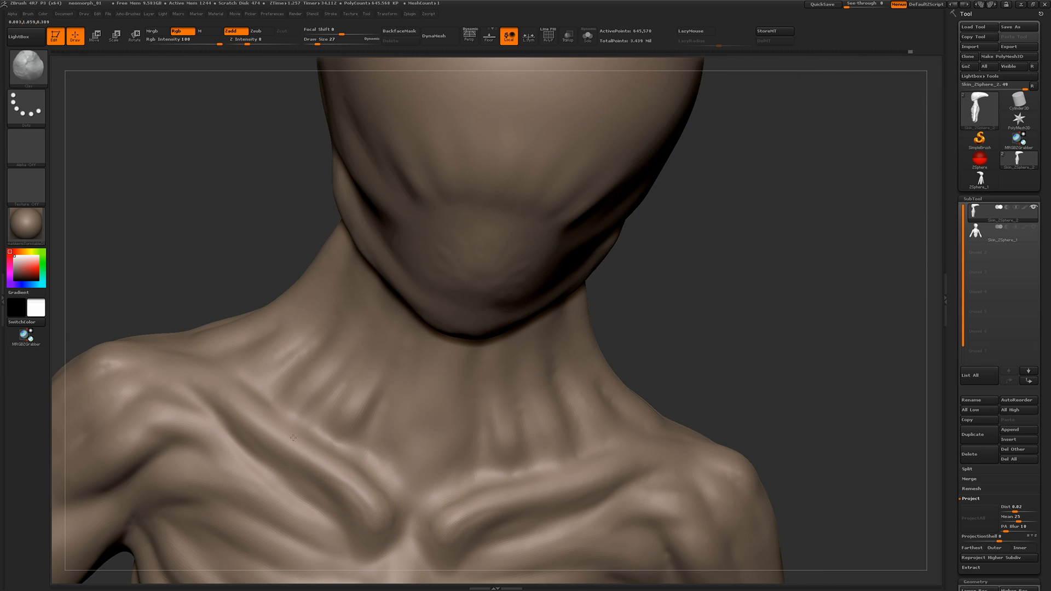
{"action": "left_click_drag", "start_coordinate": [276, 417], "coordinate": [347, 227]}
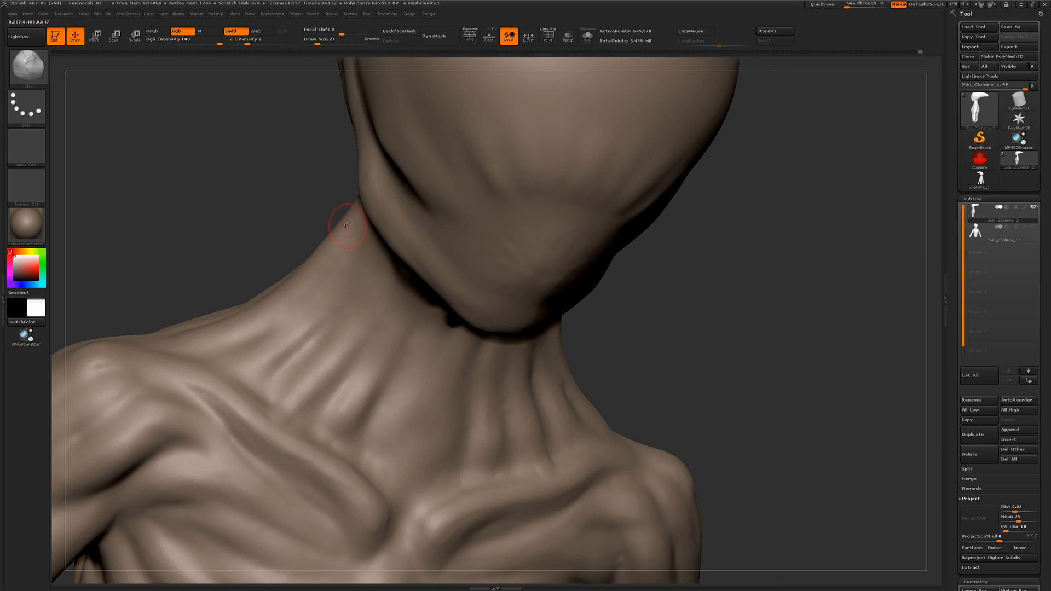
{"action": "left_click_drag", "start_coordinate": [188, 340], "coordinate": [390, 283]}
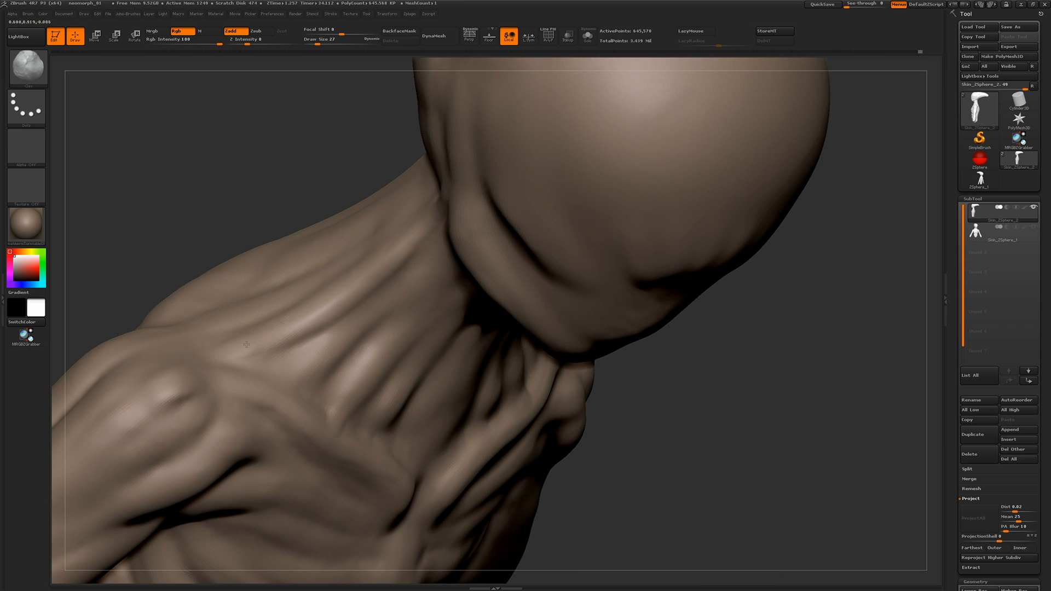
{"action": "left_click_drag", "start_coordinate": [323, 305], "coordinate": [349, 425]}
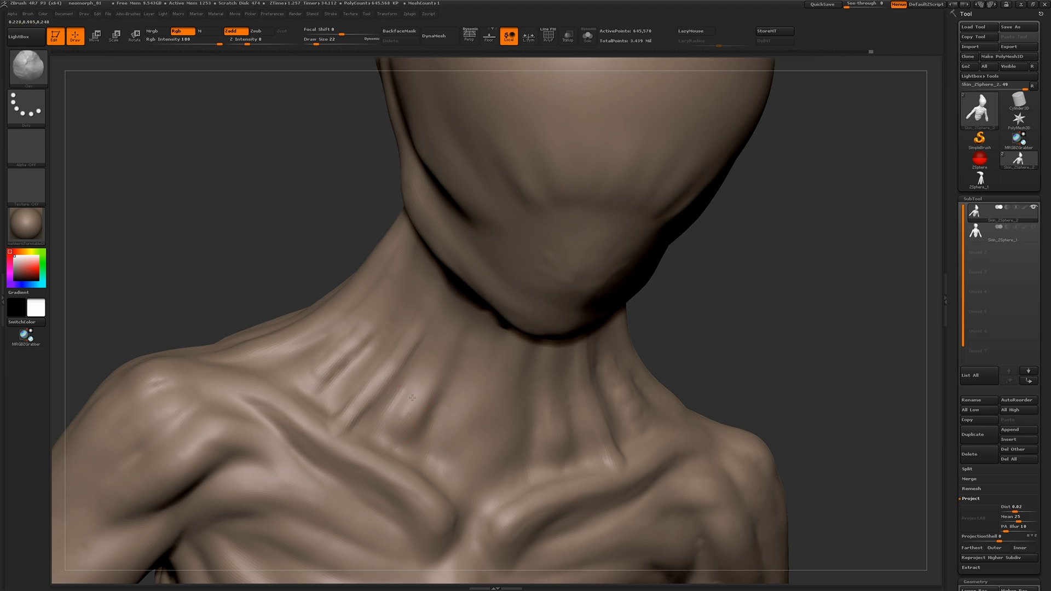
Sharpen the tendons down the front and side of the neck with a size 22 brush
{"action": "left_click_drag", "start_coordinate": [391, 457], "coordinate": [388, 438]}
{"action": "mouse_move", "coordinate": [241, 192]}
{"action": "left_mouse_down"}
{"action": "mouse_move", "coordinate": [216, 154]}
{"action": "mouse_move", "coordinate": [126, 126]}
{"action": "left_mouse_up"}
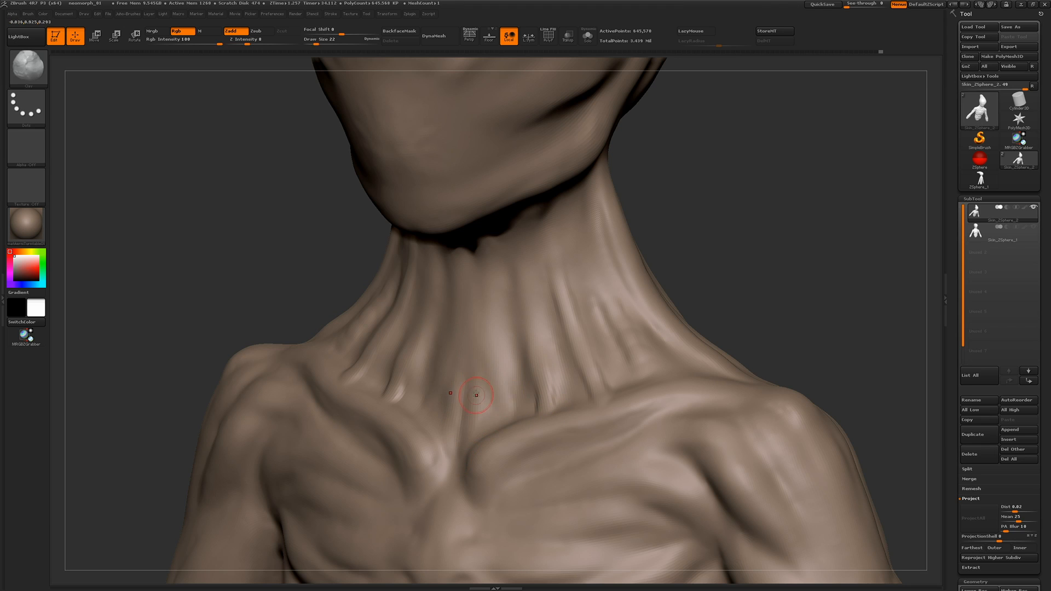
{"action": "right_click_drag", "start_coordinate": [526, 305], "coordinate": [525, 263]}
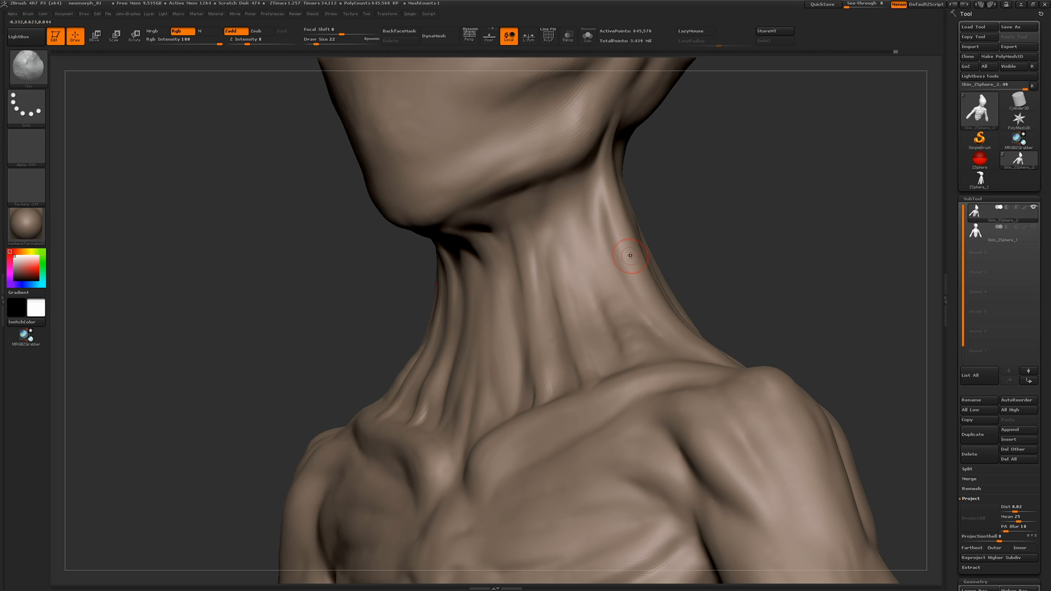
{"action": "left_click_drag", "start_coordinate": [547, 217], "coordinate": [580, 255]}
{"action": "left_click_drag", "start_coordinate": [274, 262], "coordinate": [315, 263]}
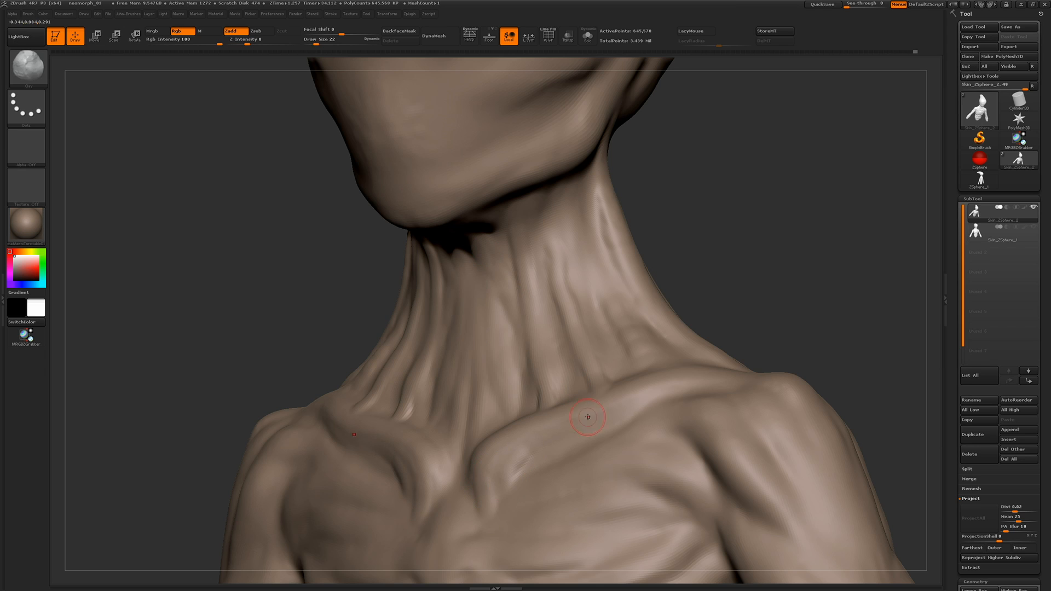
Sculpt small tendon creases at the base of the neck, just above the collarbones
{"action": "mouse_move", "coordinate": [195, 187]}
{"action": "left_mouse_down"}
{"action": "mouse_move", "coordinate": [228, 197]}
{"action": "mouse_move", "coordinate": [255, 233]}
{"action": "left_mouse_up"}
{"action": "mouse_move", "coordinate": [334, 290]}
{"action": "left_mouse_down"}
{"action": "mouse_move", "coordinate": [324, 294]}
{"action": "mouse_move", "coordinate": [337, 286]}
{"action": "left_mouse_up"}
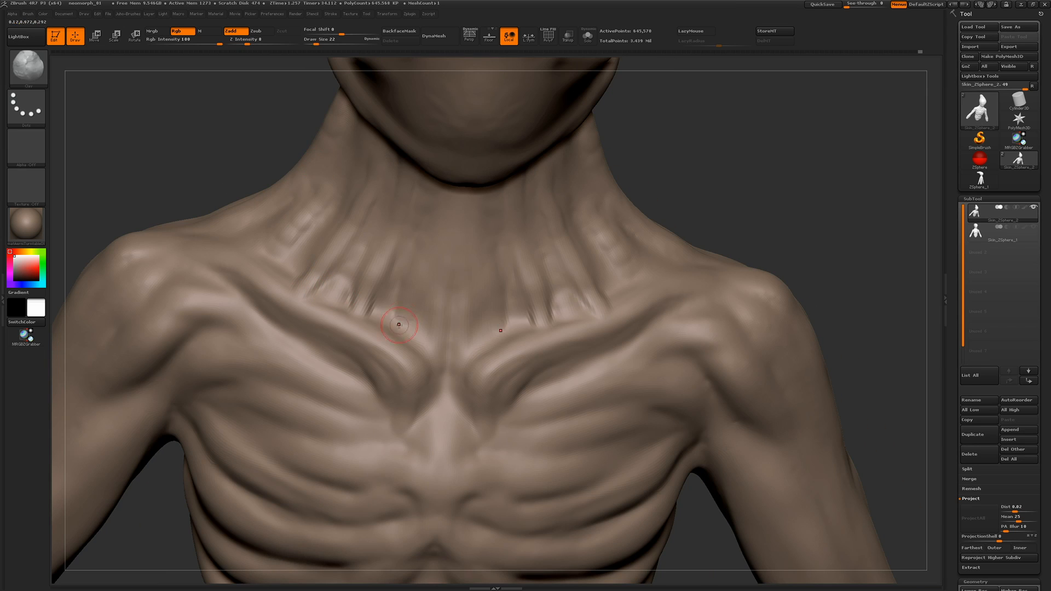
{"action": "left_click_drag", "start_coordinate": [398, 323], "coordinate": [429, 330]}
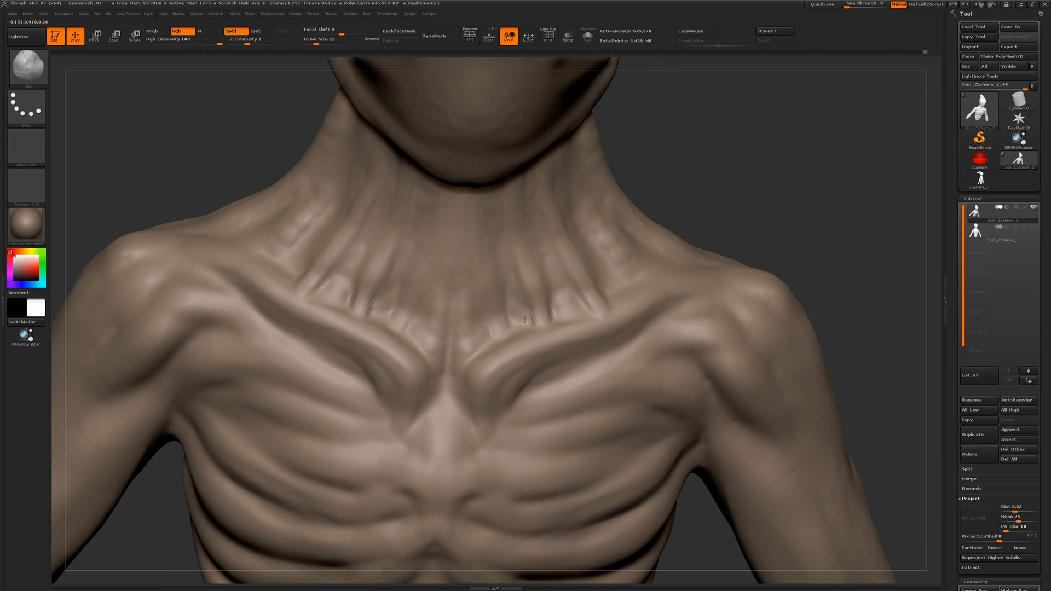
{"action": "left_click_drag", "start_coordinate": [230, 136], "coordinate": [270, 302], "text": "alt"}
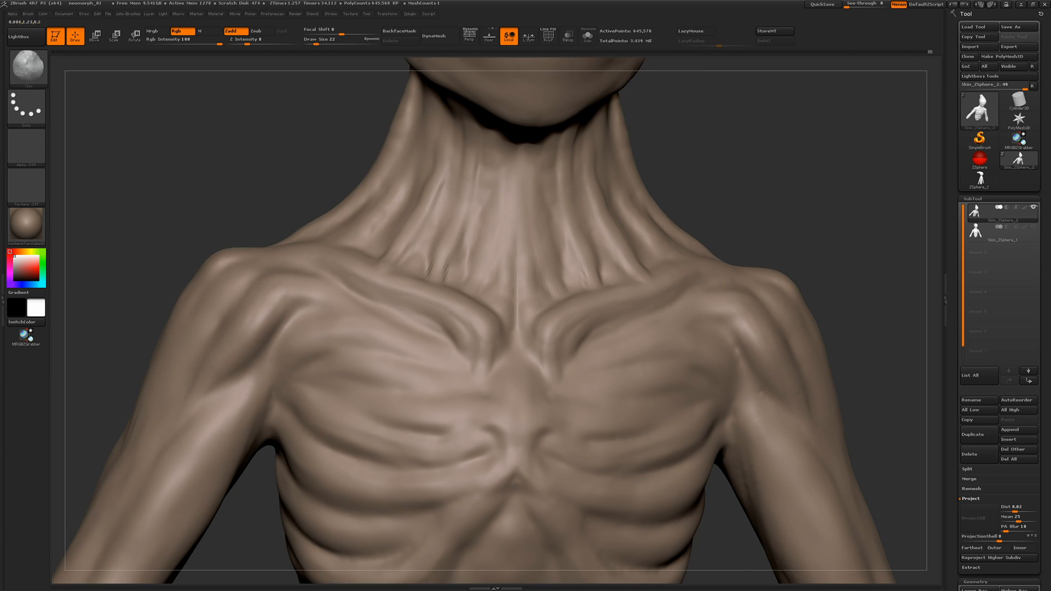
Define the sternum's upper edges and centre with creases running down from the inner collarbone ends
{"action": "left_click_drag", "start_coordinate": [170, 180], "coordinate": [333, 248]}
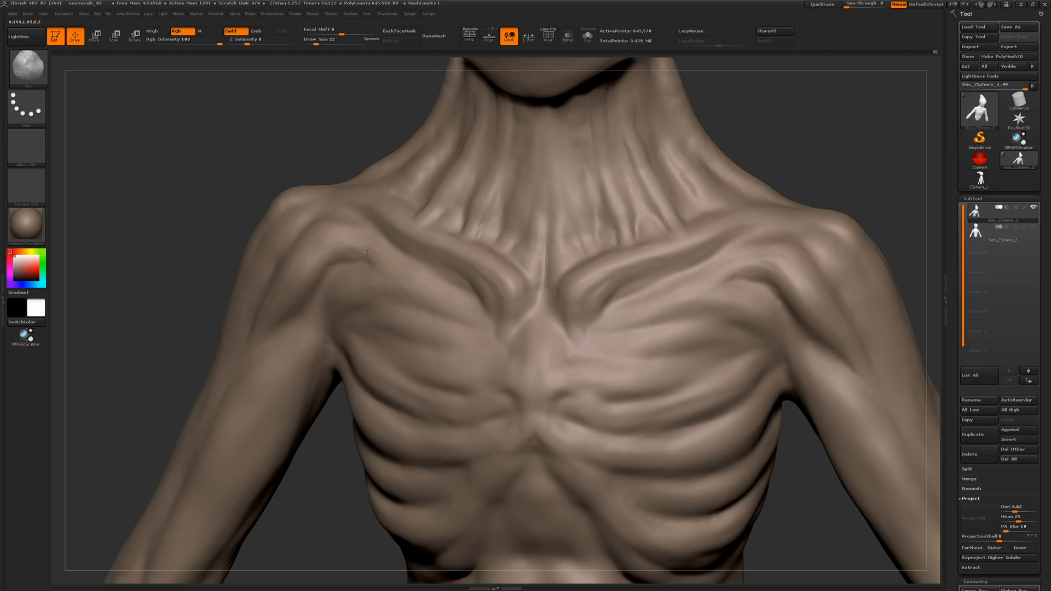
{"action": "left_click_drag", "start_coordinate": [522, 379], "coordinate": [515, 420]}
{"action": "mouse_move", "coordinate": [535, 345]}
{"action": "left_mouse_down"}
{"action": "mouse_move", "coordinate": [539, 288]}
{"action": "mouse_move", "coordinate": [537, 406]}
{"action": "mouse_move", "coordinate": [589, 388]}
{"action": "mouse_move", "coordinate": [592, 426]}
{"action": "left_mouse_up"}
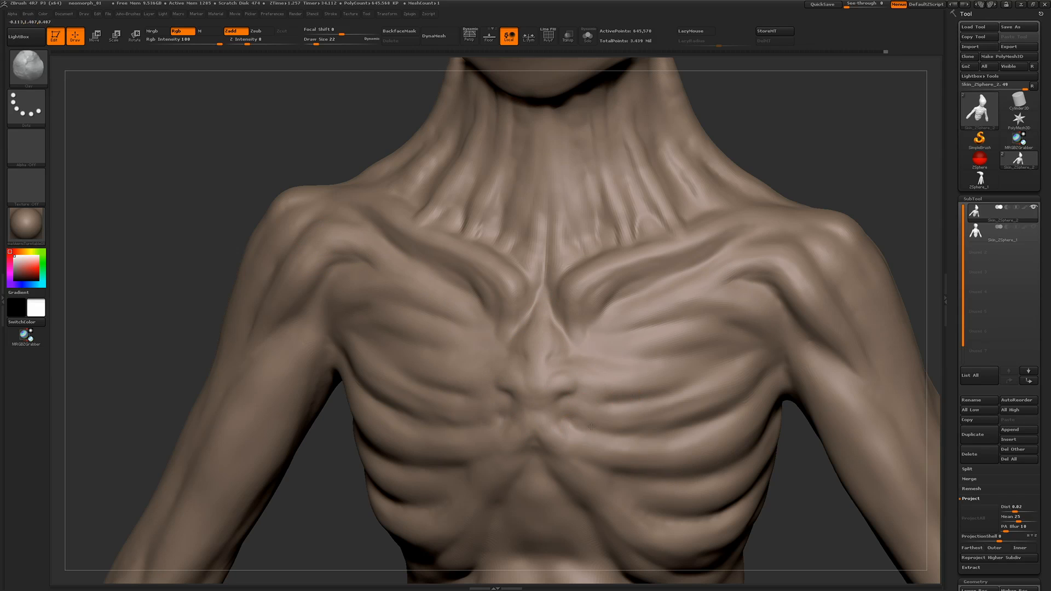
{"action": "left_click_drag", "start_coordinate": [172, 212], "coordinate": [183, 190]}
Carve stretched muscle striations across the upper chest below the collarbones
{"action": "left_click_drag", "start_coordinate": [611, 332], "coordinate": [654, 308]}
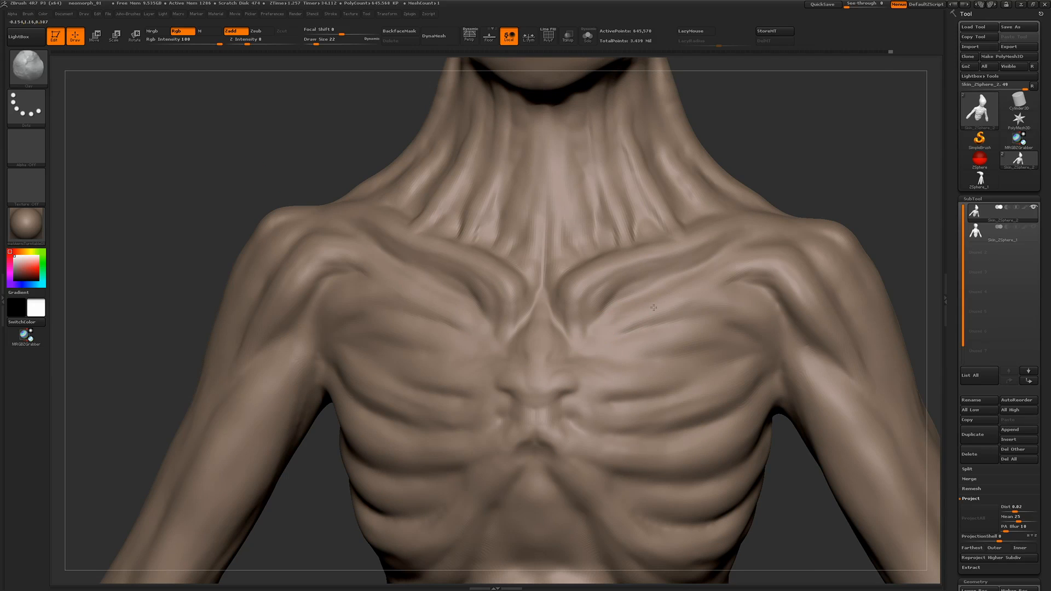
{"action": "left_click_drag", "start_coordinate": [758, 316], "coordinate": [695, 308]}
{"action": "left_click_drag", "start_coordinate": [192, 160], "coordinate": [214, 161]}
{"action": "left_click_drag", "start_coordinate": [347, 333], "coordinate": [424, 352]}
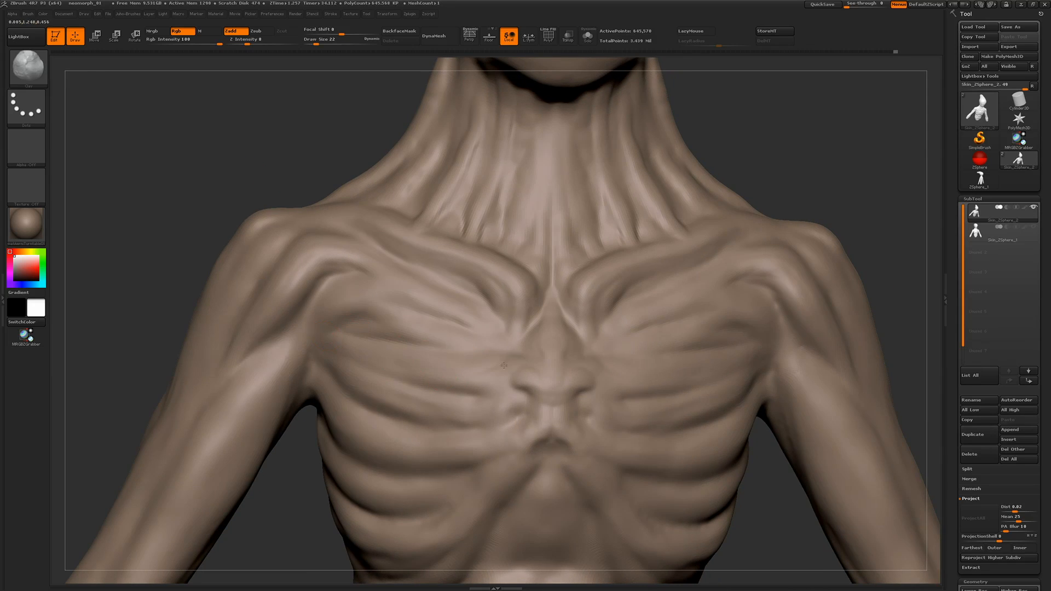
Refine the rib attachments beside the sternum and build up the form at its lower tip
{"action": "mouse_move", "coordinate": [518, 388]}
{"action": "left_mouse_down"}
{"action": "mouse_move", "coordinate": [530, 373]}
{"action": "mouse_move", "coordinate": [484, 385]}
{"action": "left_mouse_up"}
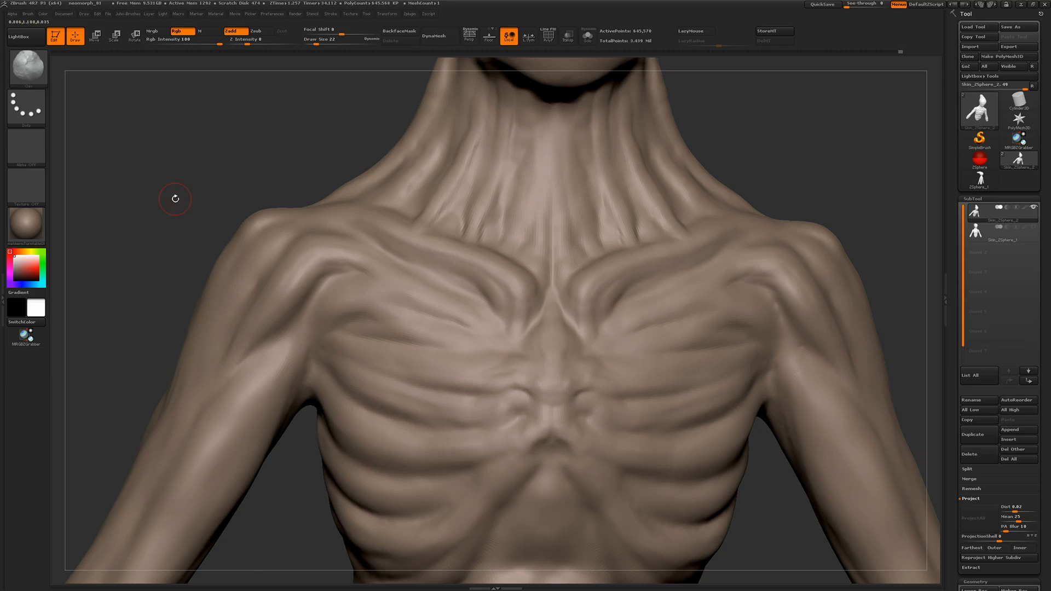
{"action": "left_click_drag", "start_coordinate": [175, 197], "coordinate": [170, 174]}
{"action": "left_click_drag", "start_coordinate": [170, 174], "coordinate": [167, 158], "text": "alt"}
{"action": "mouse_move", "coordinate": [549, 422]}
{"action": "left_mouse_down"}
{"action": "mouse_move", "coordinate": [573, 445]}
{"action": "mouse_move", "coordinate": [550, 446]}
{"action": "left_mouse_up"}
{"action": "left_click_drag", "start_coordinate": [181, 219], "coordinate": [202, 210]}
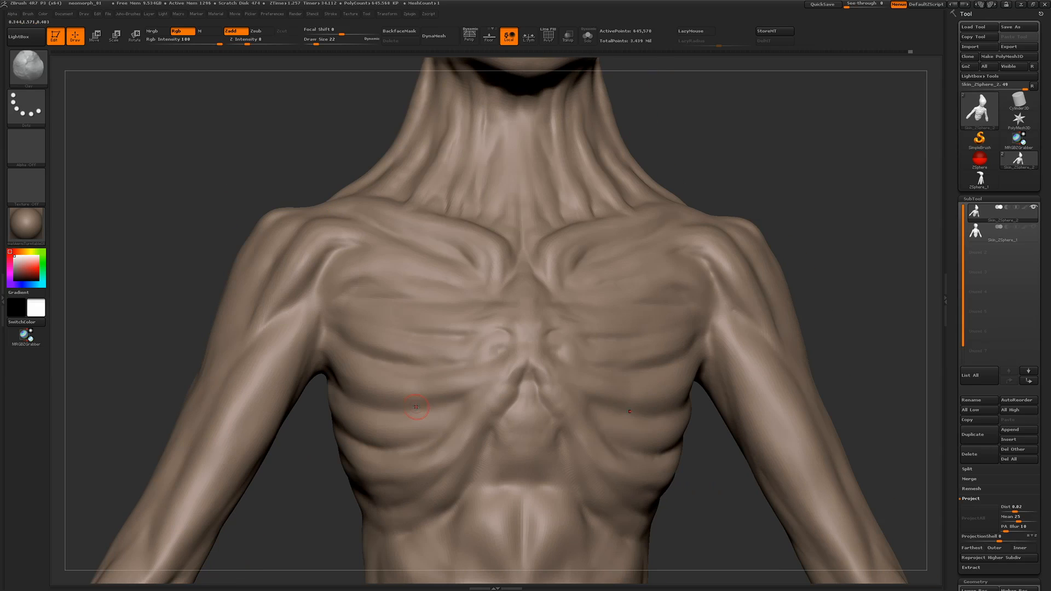
Deepen the grooves and raise the ridges between the ribs across the side of the chest
{"action": "left_click_drag", "start_coordinate": [417, 411], "coordinate": [409, 409]}
{"action": "left_click_drag", "start_coordinate": [377, 354], "coordinate": [421, 366]}
{"action": "left_click_drag", "start_coordinate": [293, 433], "coordinate": [355, 419]}
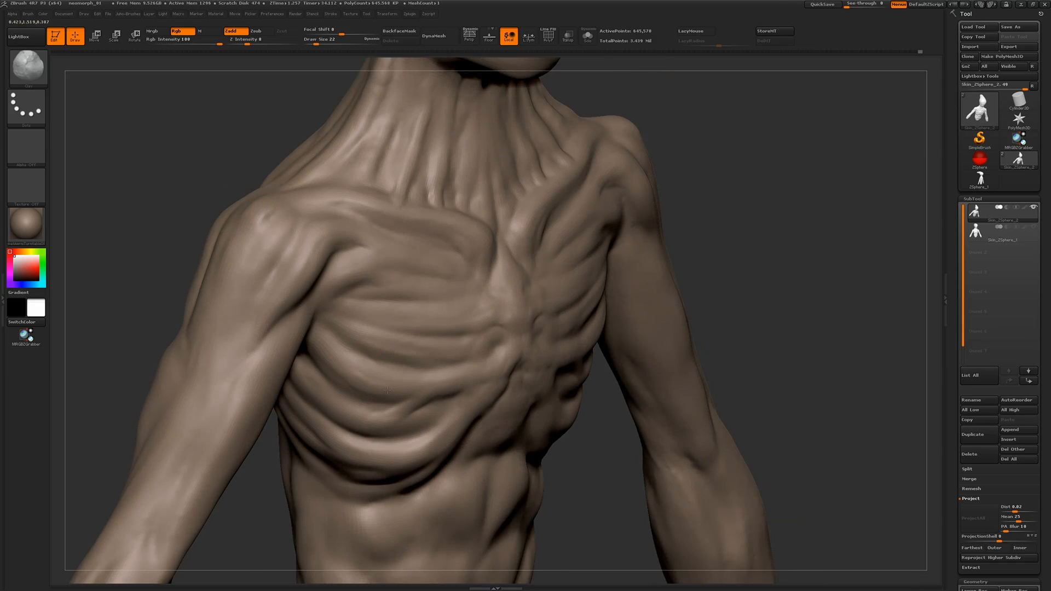
{"action": "mouse_move", "coordinate": [351, 372]}
{"action": "left_mouse_down"}
{"action": "mouse_move", "coordinate": [368, 359]}
{"action": "mouse_move", "coordinate": [403, 362]}
{"action": "left_mouse_up"}
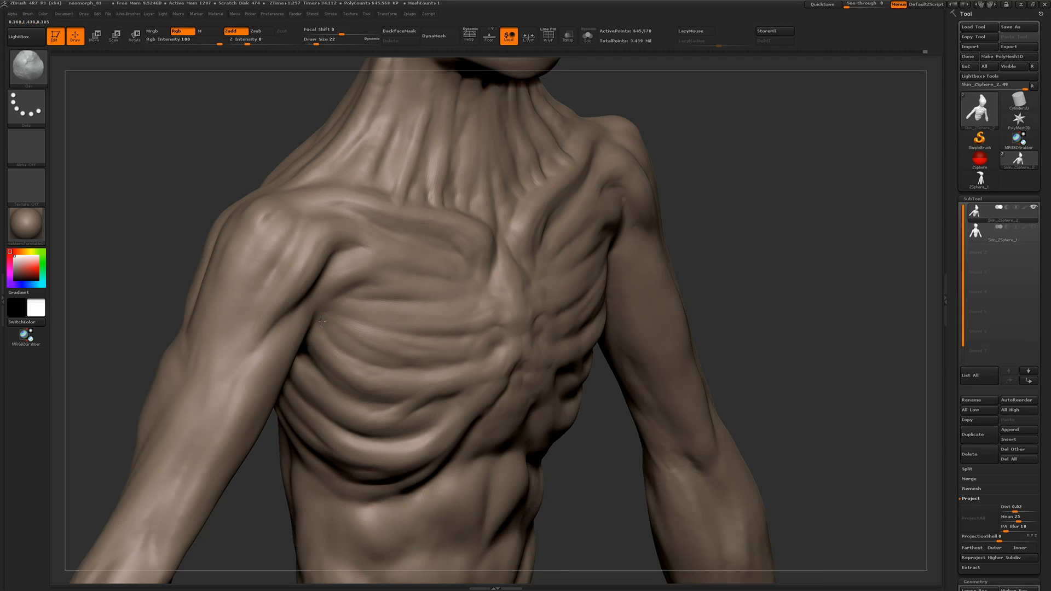
{"action": "left_click_drag", "start_coordinate": [882, 318], "coordinate": [785, 314]}
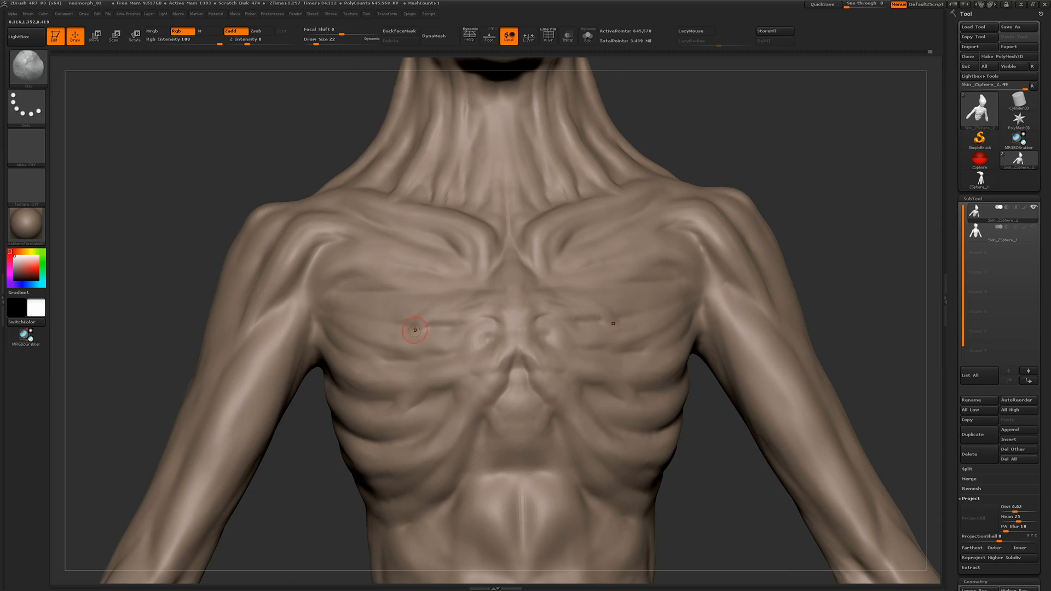
Build up the form below the sternum, down to the top of the abdominal muscles
{"action": "right_click_drag", "start_coordinate": [458, 284], "coordinate": [477, 190], "text": "alt"}
{"action": "left_click_drag", "start_coordinate": [490, 351], "coordinate": [460, 405]}
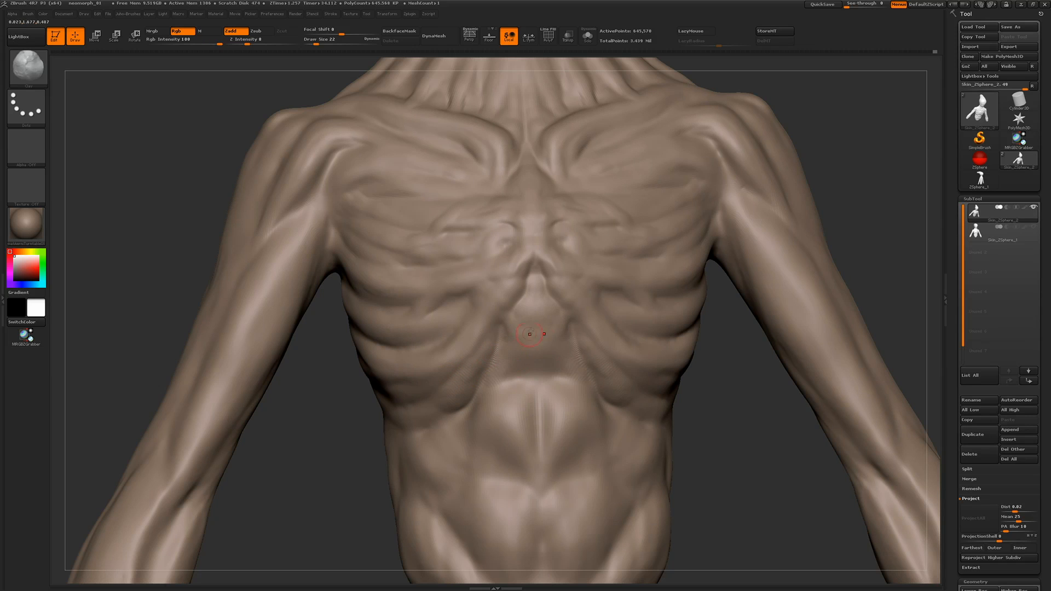
{"action": "mouse_move", "coordinate": [529, 334]}
{"action": "left_mouse_down"}
{"action": "mouse_move", "coordinate": [536, 379]}
{"action": "mouse_move", "coordinate": [500, 376]}
{"action": "left_mouse_up"}
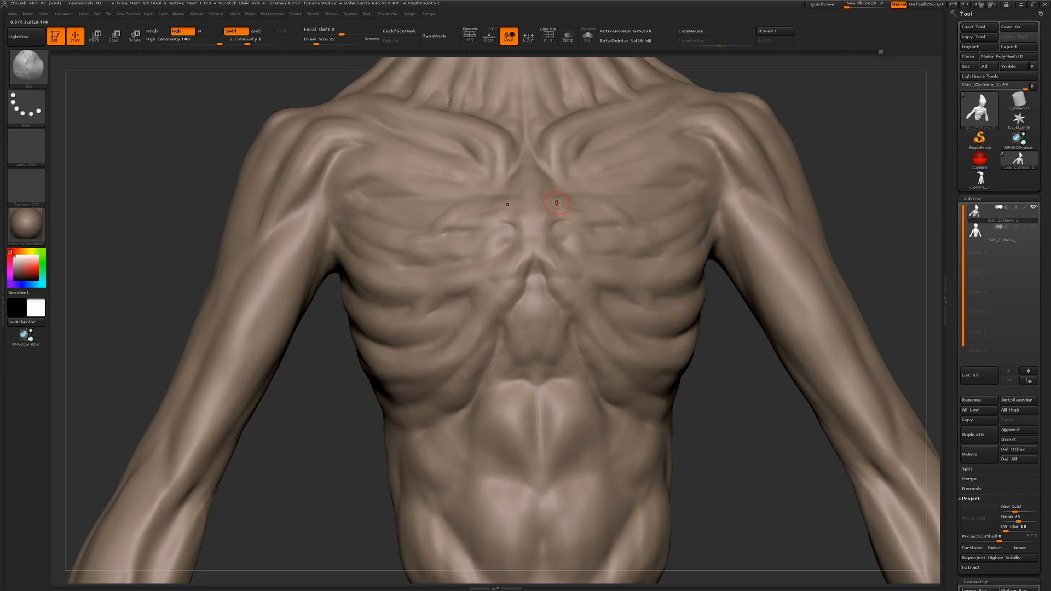
Refine the lower ribs and define the rib cage's lower edge where it meets the abdomen
{"action": "mouse_move", "coordinate": [312, 410]}
{"action": "left_mouse_down"}
{"action": "mouse_move", "coordinate": [383, 304]}
{"action": "mouse_move", "coordinate": [350, 309]}
{"action": "mouse_move", "coordinate": [397, 310]}
{"action": "left_mouse_up"}
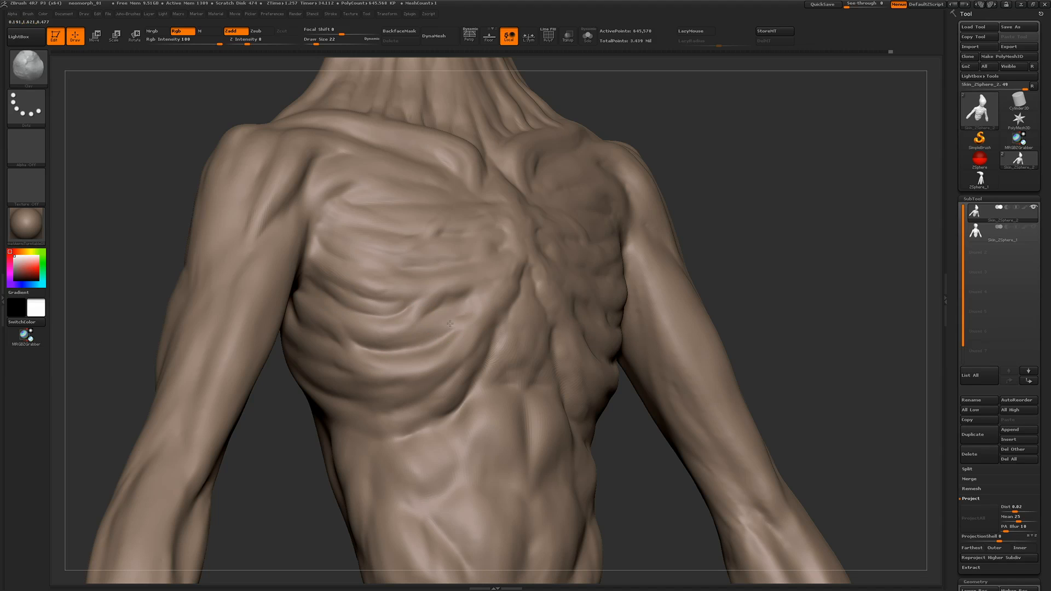
{"action": "mouse_move", "coordinate": [403, 353]}
{"action": "left_mouse_down"}
{"action": "mouse_move", "coordinate": [413, 344]}
{"action": "mouse_move", "coordinate": [410, 359]}
{"action": "left_mouse_up"}
{"action": "right_click_drag", "start_coordinate": [425, 381], "coordinate": [431, 327], "text": "alt"}
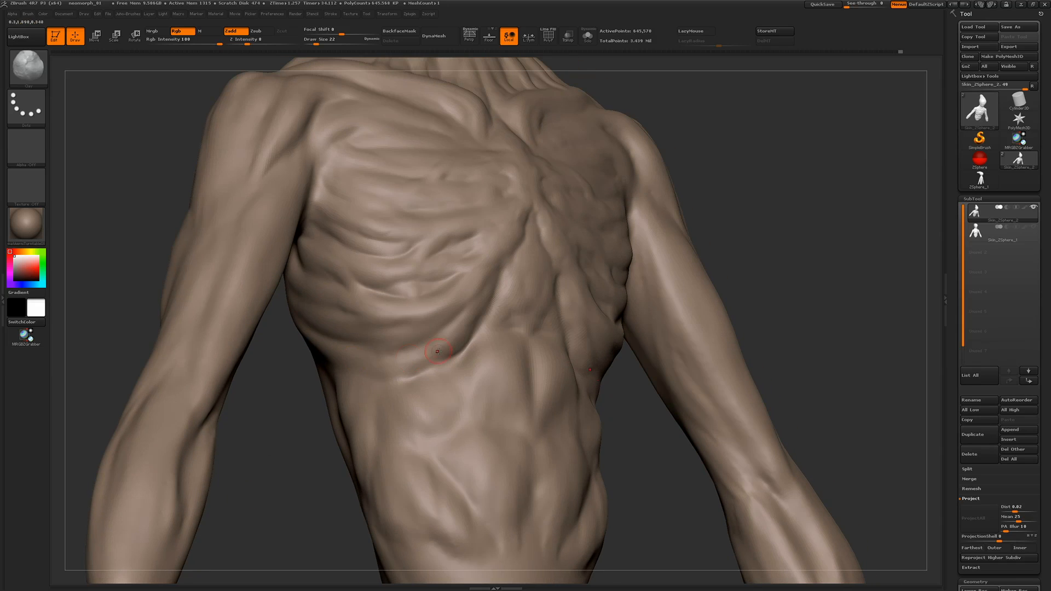
{"action": "left_click_drag", "start_coordinate": [444, 353], "coordinate": [391, 377]}
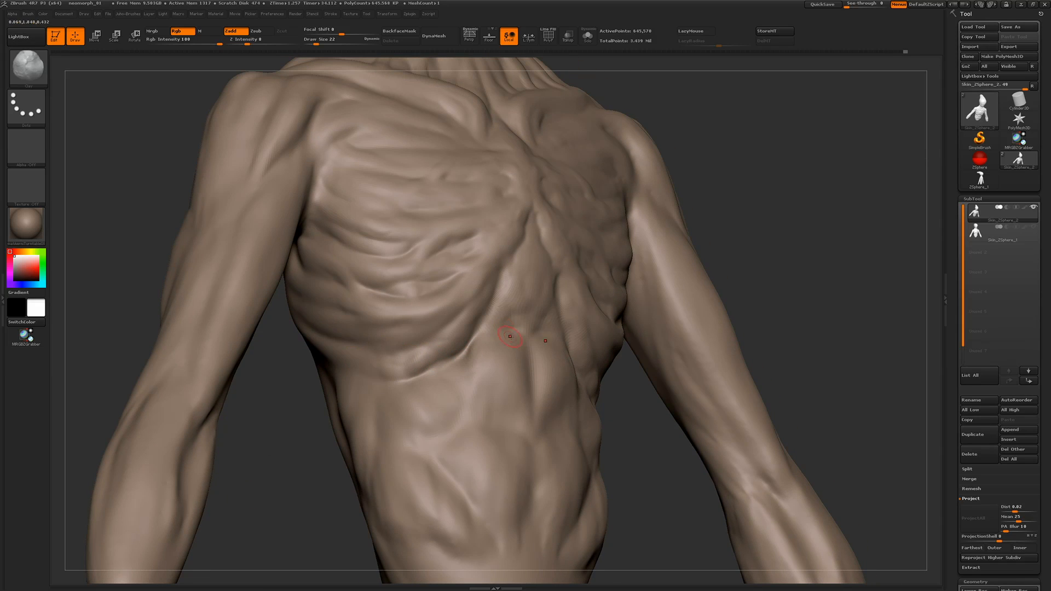
Carve the upper abdominal muscle tops and sculpt the oblique strands hanging below the rib cage edge
{"action": "left_click_drag", "start_coordinate": [510, 336], "coordinate": [503, 334]}
{"action": "left_click_drag", "start_coordinate": [434, 434], "coordinate": [394, 398]}
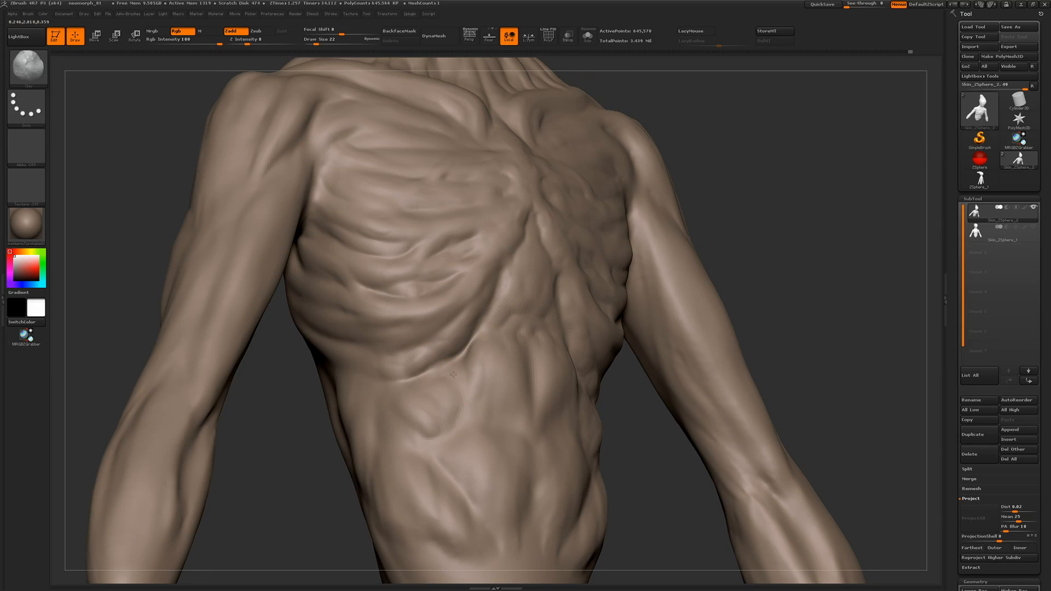
{"action": "mouse_move", "coordinate": [453, 374]}
{"action": "left_mouse_down"}
{"action": "mouse_move", "coordinate": [460, 414]}
{"action": "mouse_move", "coordinate": [444, 432]}
{"action": "left_mouse_up"}
{"action": "right_click_drag", "start_coordinate": [320, 441], "coordinate": [269, 438]}
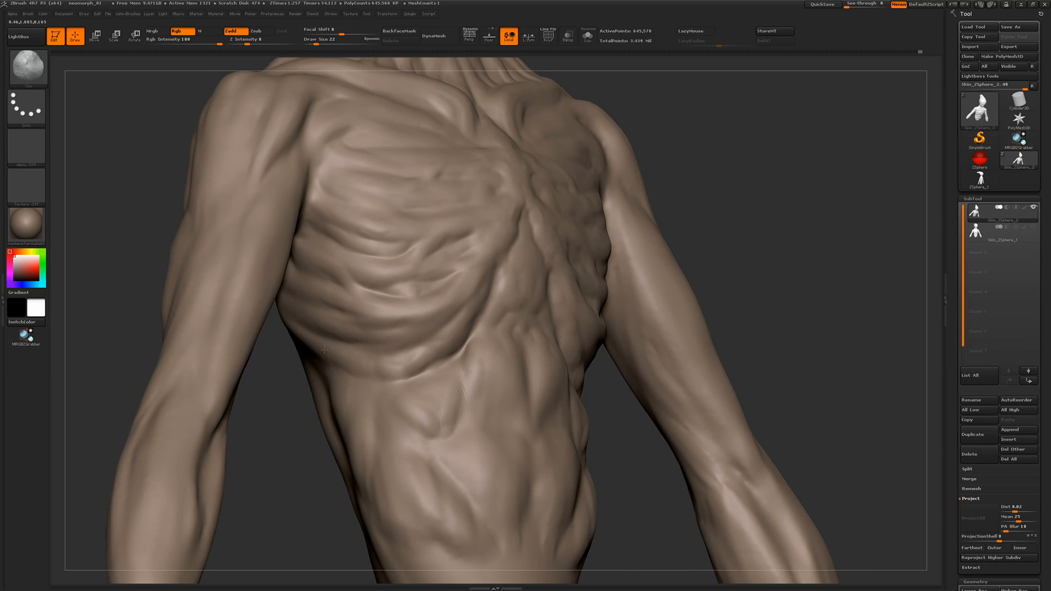
{"action": "mouse_move", "coordinate": [324, 350]}
{"action": "left_mouse_down"}
{"action": "mouse_move", "coordinate": [373, 388]}
{"action": "mouse_move", "coordinate": [372, 430]}
{"action": "left_mouse_up"}
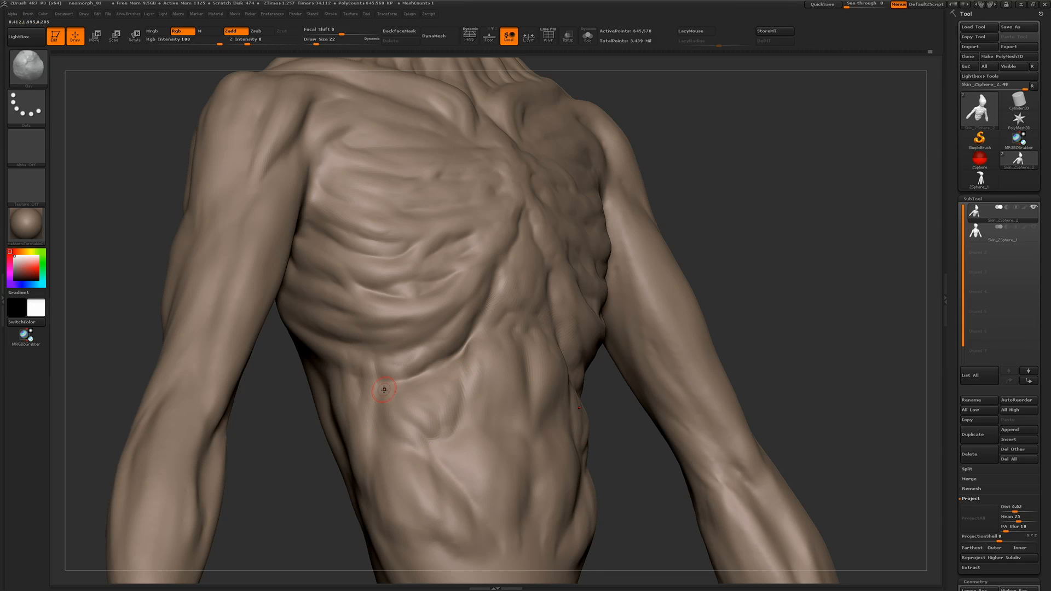
{"action": "left_click_drag", "start_coordinate": [464, 365], "coordinate": [461, 379]}
Refine the sternum's lower tip and the inner edges of the rib arch beside it
{"action": "left_click_drag", "start_coordinate": [276, 487], "coordinate": [214, 448]}
{"action": "mouse_move", "coordinate": [544, 213]}
{"action": "left_mouse_down"}
{"action": "mouse_move", "coordinate": [551, 194]}
{"action": "mouse_move", "coordinate": [559, 223]}
{"action": "mouse_move", "coordinate": [571, 212]}
{"action": "mouse_move", "coordinate": [552, 191]}
{"action": "left_mouse_up"}
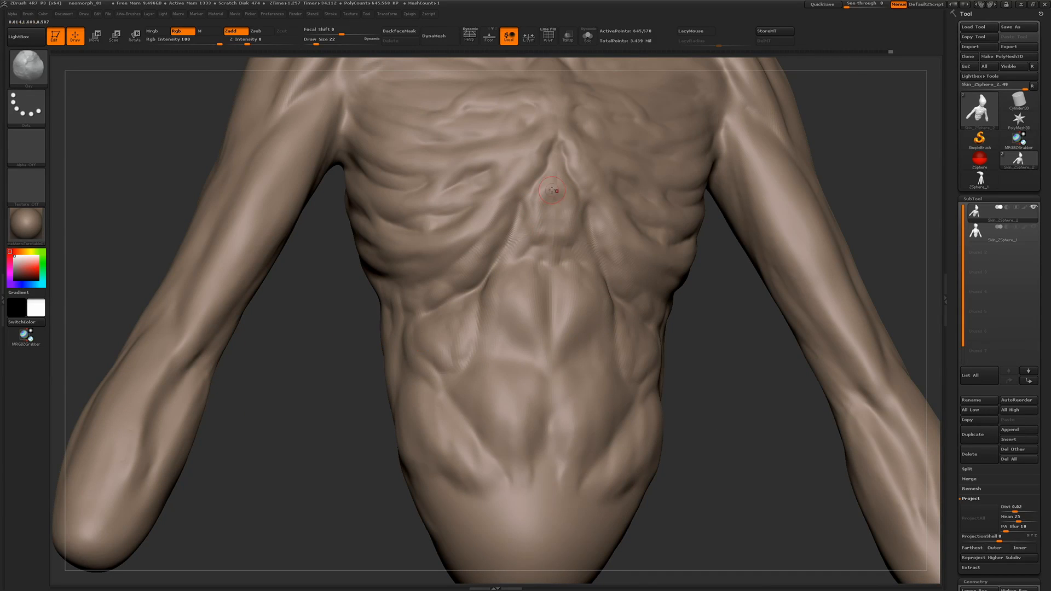
{"action": "right_click_drag", "start_coordinate": [570, 208], "coordinate": [489, 237]}
{"action": "left_click_drag", "start_coordinate": [570, 225], "coordinate": [583, 213]}
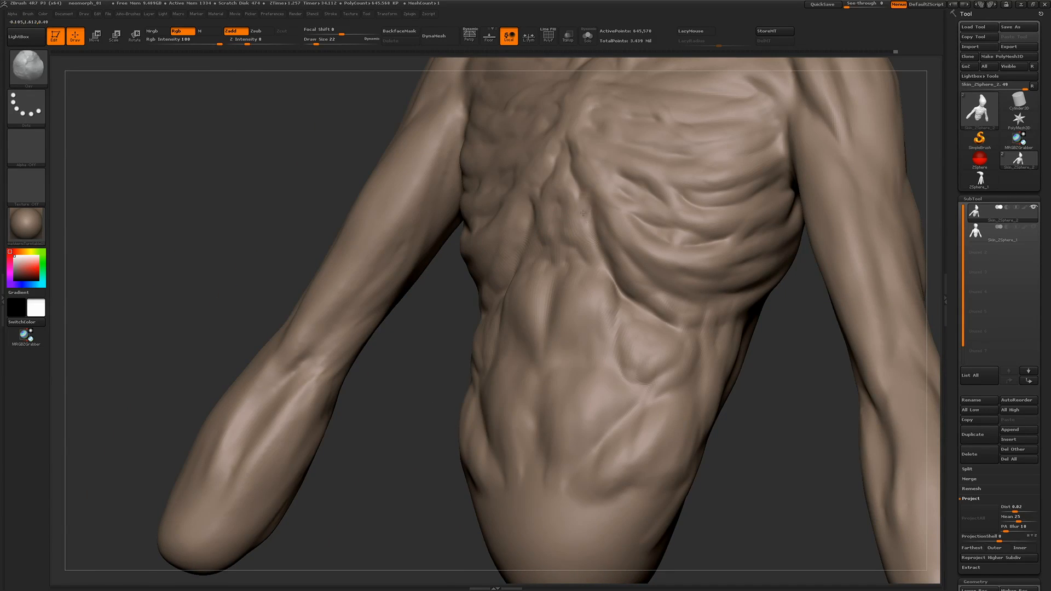
Sculpt creases and strands into the central abdominal muscles
{"action": "right_click_drag", "start_coordinate": [225, 111], "coordinate": [595, 286]}
{"action": "mouse_move", "coordinate": [580, 331]}
{"action": "left_mouse_down"}
{"action": "mouse_move", "coordinate": [578, 351]}
{"action": "mouse_move", "coordinate": [608, 366]}
{"action": "left_mouse_up"}
{"action": "left_click_drag", "start_coordinate": [612, 410], "coordinate": [608, 436]}
{"action": "left_click_drag", "start_coordinate": [620, 368], "coordinate": [598, 419]}
Detail the front of the shoulder and the muscle creases running into the armpit
{"action": "mouse_move", "coordinate": [669, 392]}
{"action": "right_mouse_down"}
{"action": "mouse_move", "coordinate": [580, 423]}
{"action": "mouse_move", "coordinate": [472, 224]}
{"action": "right_mouse_up"}
{"action": "mouse_move", "coordinate": [503, 179]}
{"action": "right_mouse_down"}
{"action": "mouse_move", "coordinate": [525, 276]}
{"action": "mouse_move", "coordinate": [555, 259]}
{"action": "right_mouse_up"}
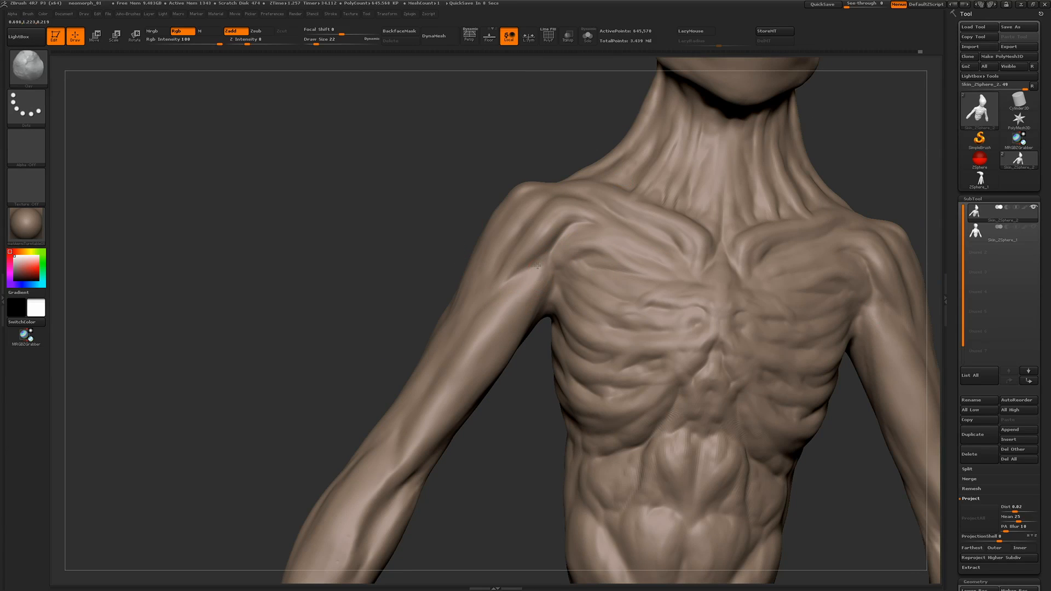
{"action": "right_click_drag", "start_coordinate": [530, 277], "coordinate": [519, 274]}
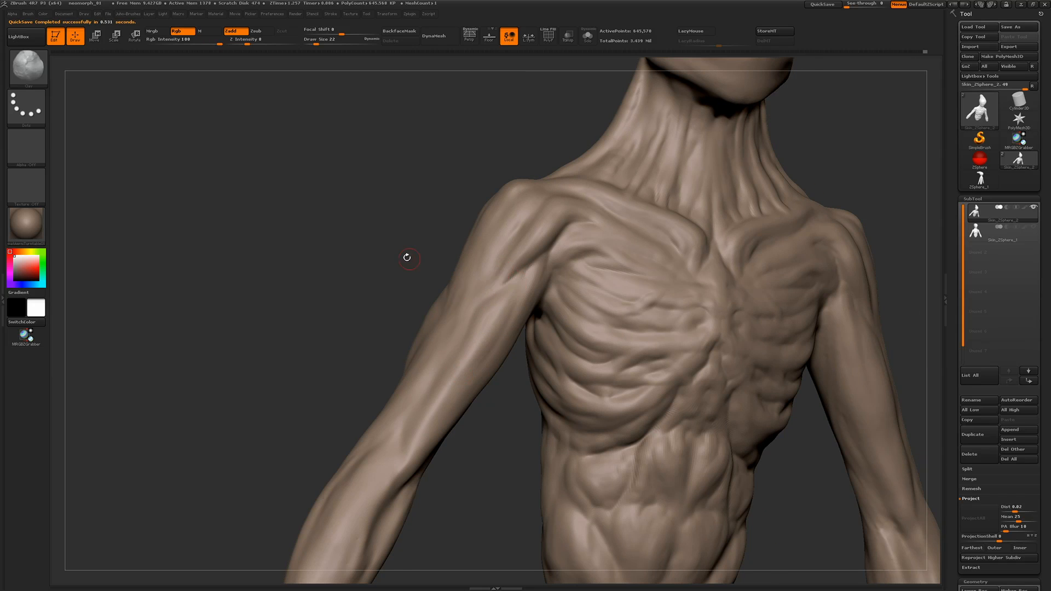
{"action": "mouse_move", "coordinate": [407, 257]}
{"action": "right_mouse_down"}
{"action": "mouse_move", "coordinate": [437, 405]}
{"action": "mouse_move", "coordinate": [527, 358]}
{"action": "right_mouse_up"}
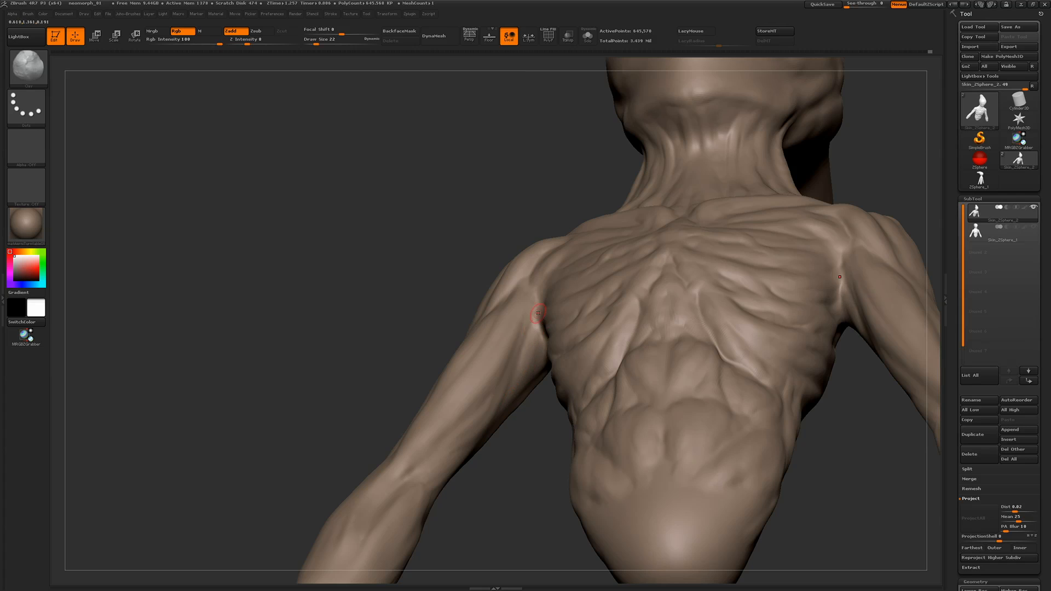
{"action": "right_click_drag", "start_coordinate": [540, 310], "coordinate": [422, 294]}
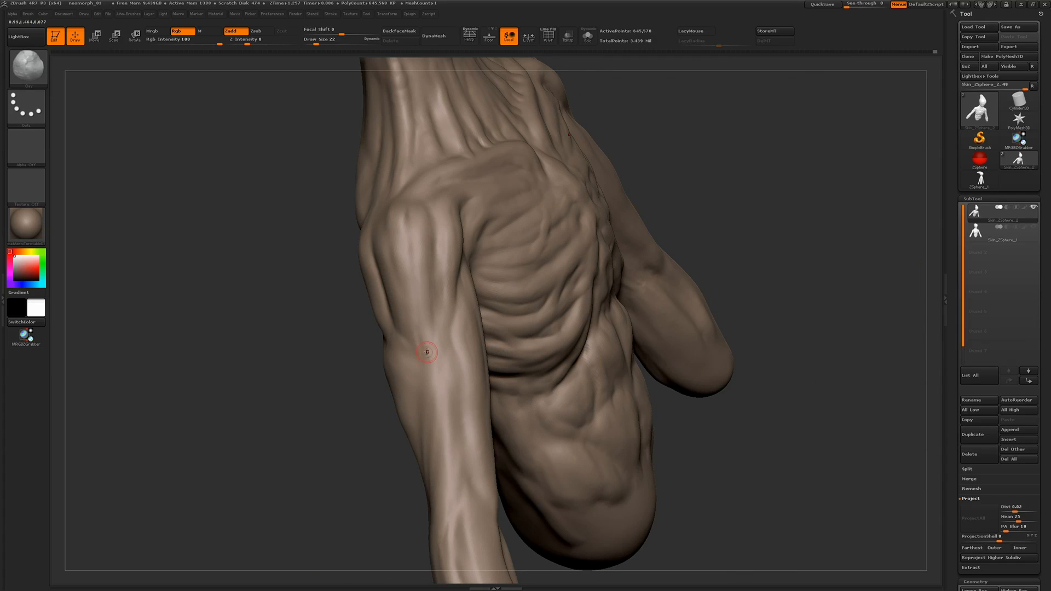
Carve elongated muscle and tendon lines along the outer and rear upper arm below the shoulder
{"action": "right_click_drag", "start_coordinate": [441, 428], "coordinate": [449, 433]}
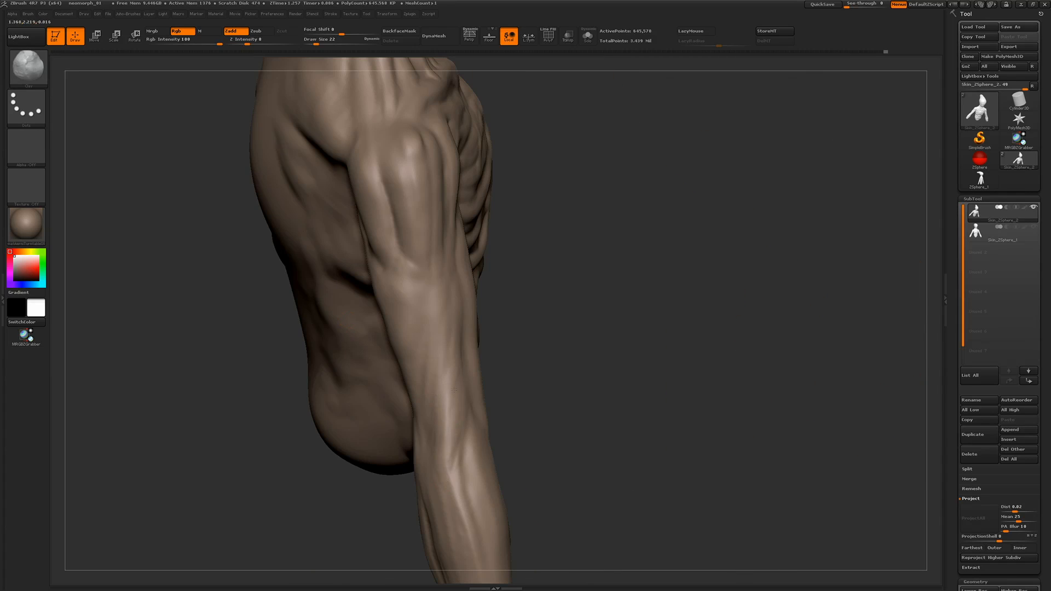
{"action": "right_click_drag", "start_coordinate": [394, 292], "coordinate": [456, 218]}
{"action": "right_click_drag", "start_coordinate": [412, 268], "coordinate": [424, 372]}
{"action": "right_click_drag", "start_coordinate": [539, 378], "coordinate": [426, 344]}
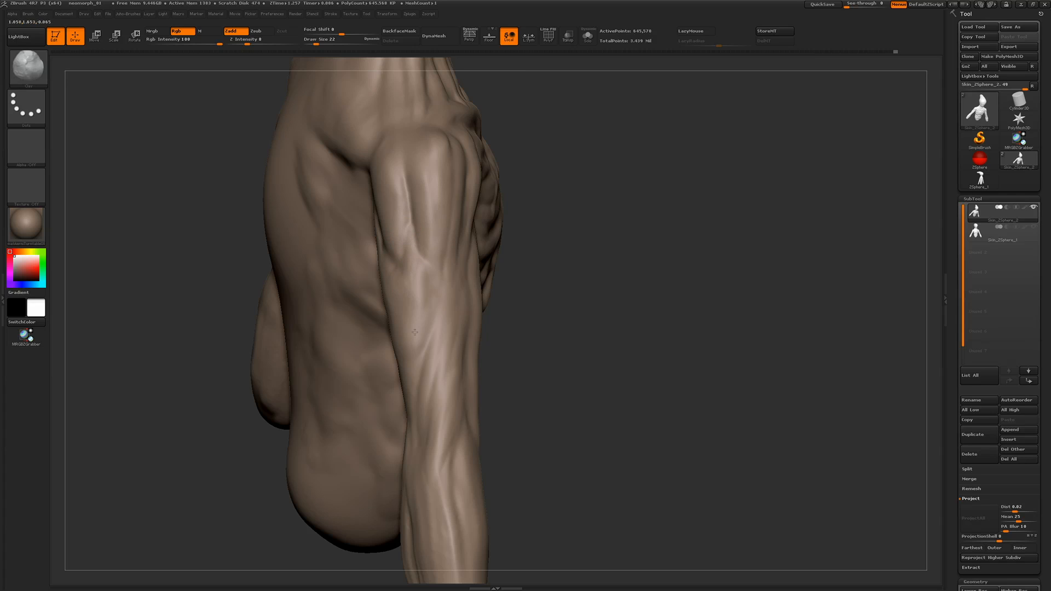
{"action": "right_click_drag", "start_coordinate": [407, 230], "coordinate": [405, 300]}
{"action": "right_click_drag", "start_coordinate": [361, 235], "coordinate": [344, 167]}
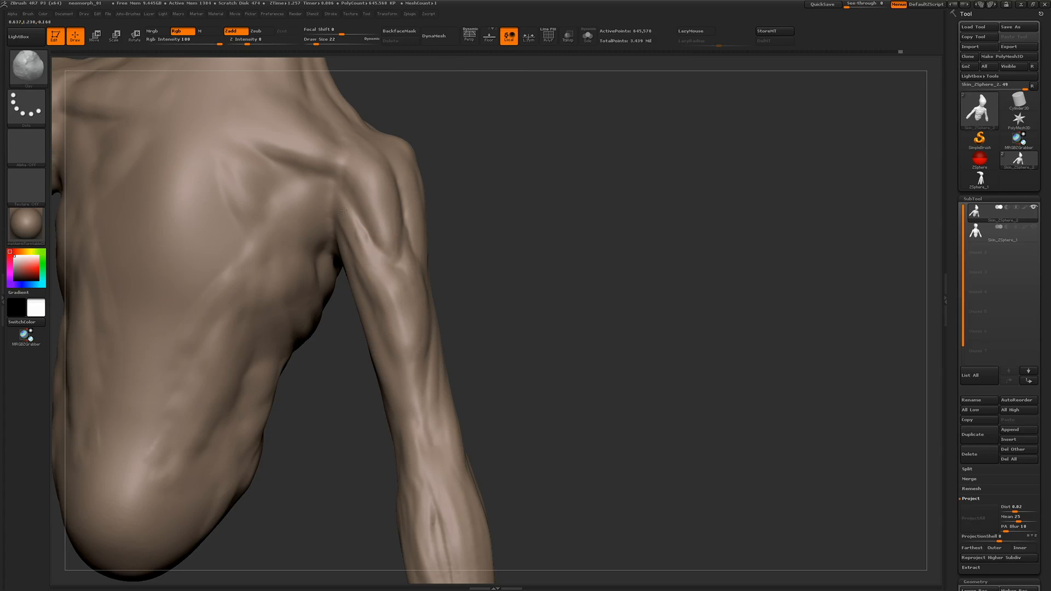
Set the brush's Z Intensity to 12 and define the muscle forms along the elbow and forearm
{"action": "left_click", "coordinate": [252, 42]}
{"action": "right_click_drag", "start_coordinate": [373, 270], "coordinate": [241, 256]}
{"action": "right_click_drag", "start_coordinate": [434, 238], "coordinate": [291, 246]}
{"action": "key", "text": "f"}
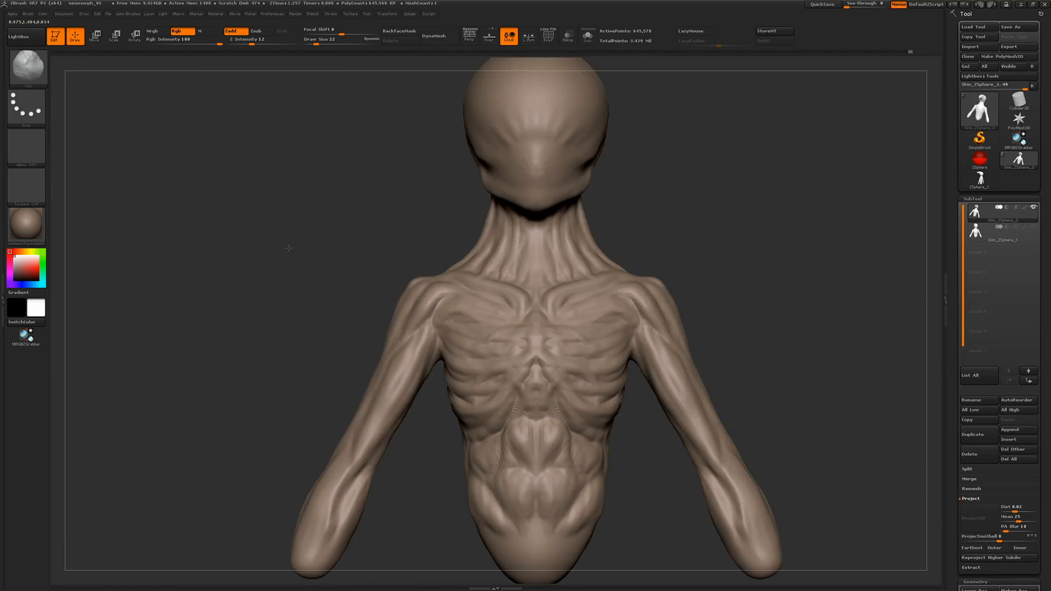
{"action": "right_click_drag", "start_coordinate": [283, 321], "coordinate": [347, 367], "text": "ctrl"}
{"action": "mouse_move", "coordinate": [372, 403]}
{"action": "left_mouse_down"}
{"action": "mouse_move", "coordinate": [344, 453]}
{"action": "mouse_move", "coordinate": [336, 416]}
{"action": "mouse_move", "coordinate": [321, 477]}
{"action": "mouse_move", "coordinate": [348, 445]}
{"action": "mouse_move", "coordinate": [331, 488]}
{"action": "mouse_move", "coordinate": [351, 443]}
{"action": "left_mouse_up"}
{"action": "mouse_move", "coordinate": [349, 423]}
{"action": "left_mouse_down"}
{"action": "mouse_move", "coordinate": [335, 454]}
{"action": "mouse_move", "coordinate": [342, 474]}
{"action": "left_mouse_up"}
{"action": "mouse_move", "coordinate": [159, 326]}
{"action": "left_mouse_down"}
{"action": "mouse_move", "coordinate": [212, 345]}
{"action": "mouse_move", "coordinate": [232, 340]}
{"action": "mouse_move", "coordinate": [306, 395]}
{"action": "left_mouse_up"}
{"action": "mouse_move", "coordinate": [292, 291]}
{"action": "left_mouse_down"}
{"action": "mouse_move", "coordinate": [254, 237]}
{"action": "mouse_move", "coordinate": [234, 263]}
{"action": "mouse_move", "coordinate": [213, 243]}
{"action": "mouse_move", "coordinate": [155, 252]}
{"action": "left_mouse_up"}
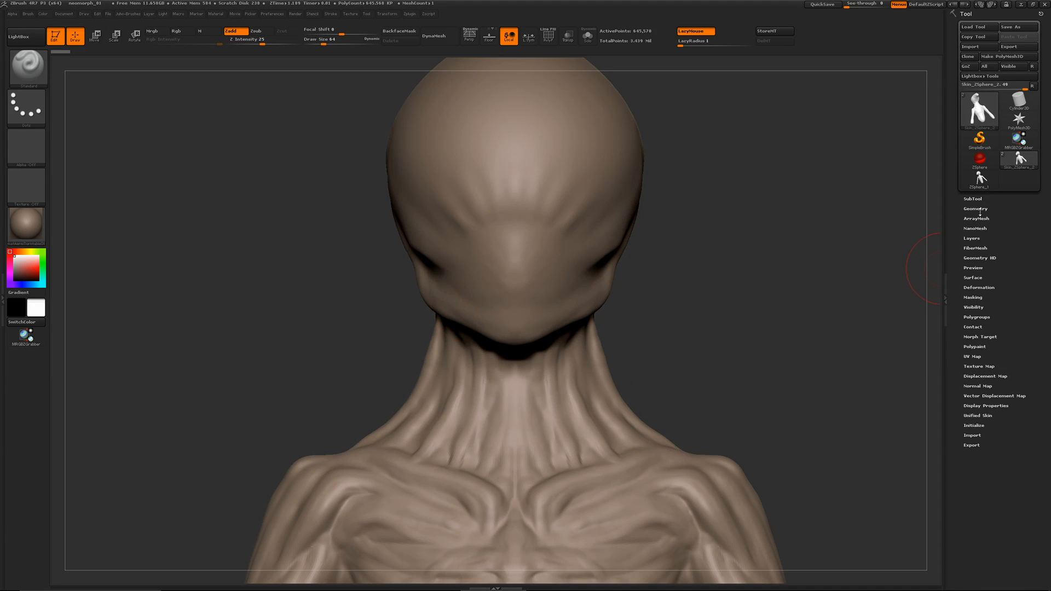
Set the Clay brush to Draw Size 20 and Z Intensity 15, and sculpt the rear corner of the jaw
{"action": "left_click", "coordinate": [979, 210]}
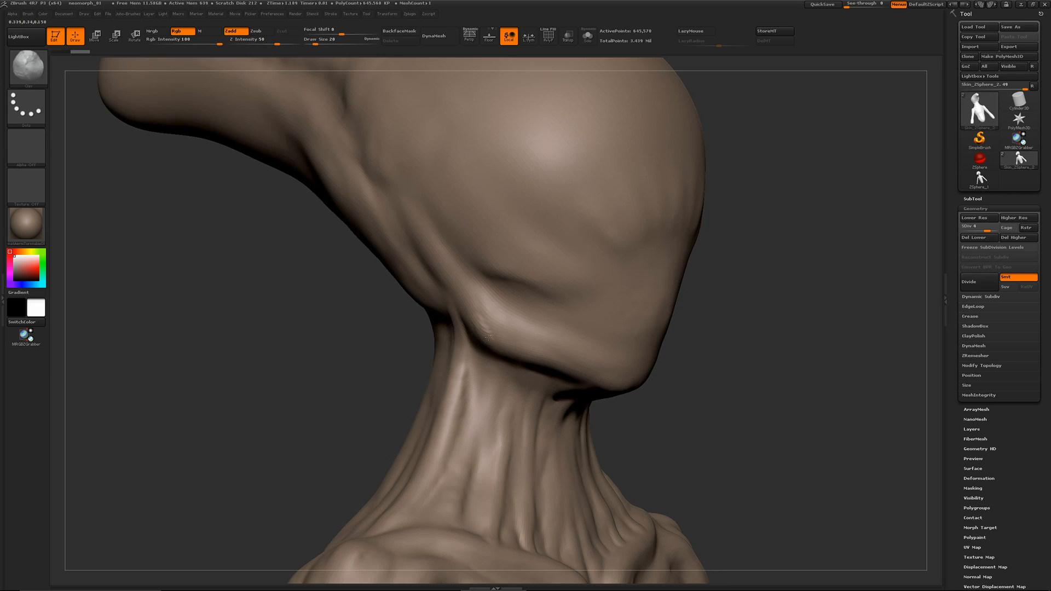
{"action": "key", "text": "shift"}
{"action": "type", "text": "15"}
{"action": "key", "text": "Return"}
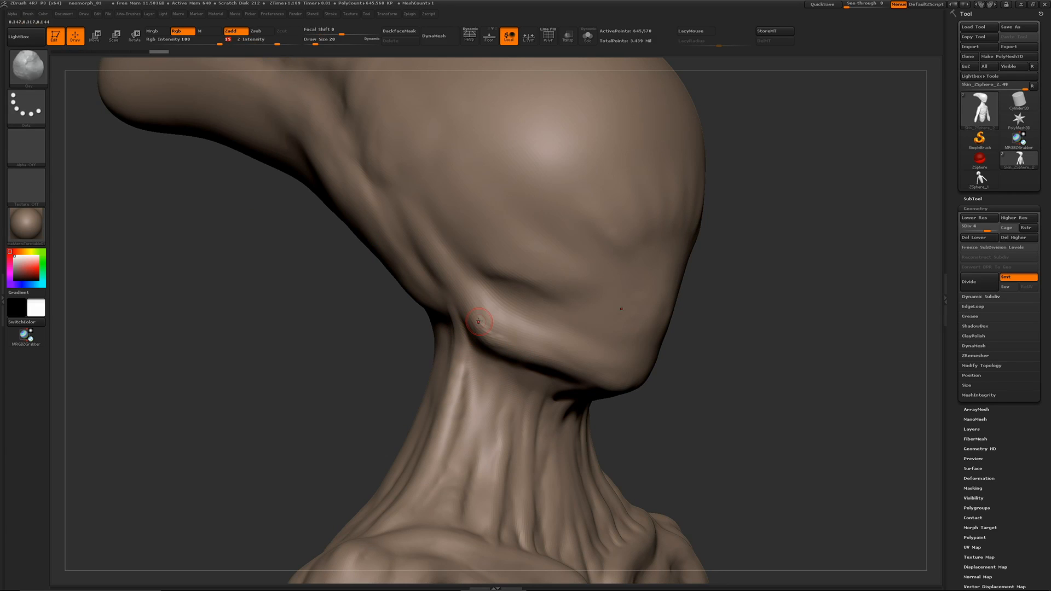
{"action": "mouse_move", "coordinate": [481, 323]}
{"action": "left_mouse_down"}
{"action": "mouse_move", "coordinate": [521, 347]}
{"action": "mouse_move", "coordinate": [494, 346]}
{"action": "mouse_move", "coordinate": [504, 342]}
{"action": "left_mouse_up"}
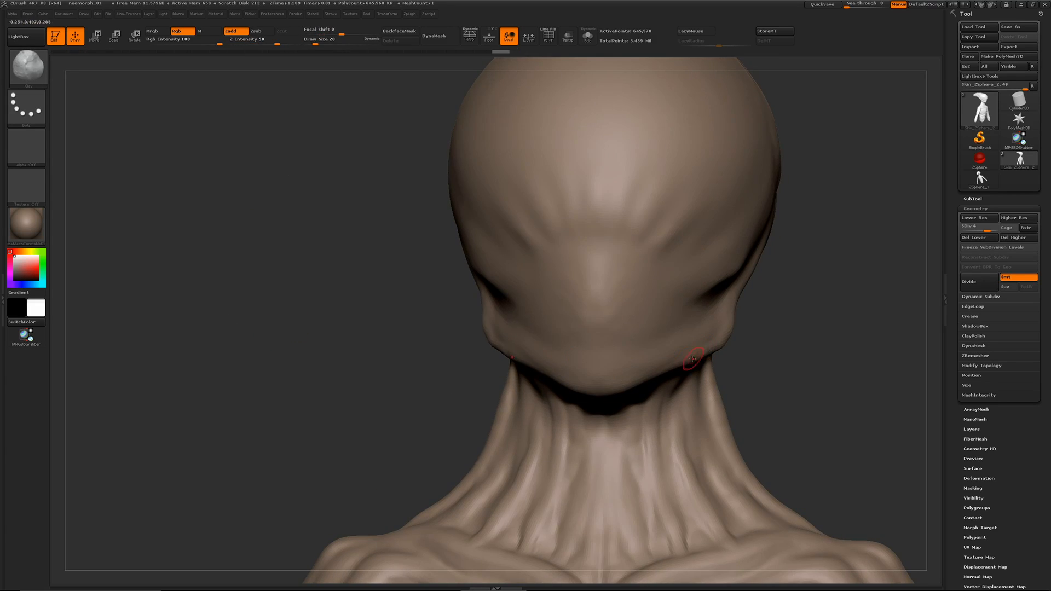
{"action": "left_click_drag", "start_coordinate": [345, 323], "coordinate": [285, 320], "text": "alt"}
Switch to XnView MP, examine the Neomorph reference painting's head and torso, and return to ZBrush
{"action": "key", "text": "super+Tab"}
{"action": "left_click", "coordinate": [360, 357]}
{"action": "scroll", "coordinate": [406, 357], "scroll_direction": "down", "scroll_amount": 3}
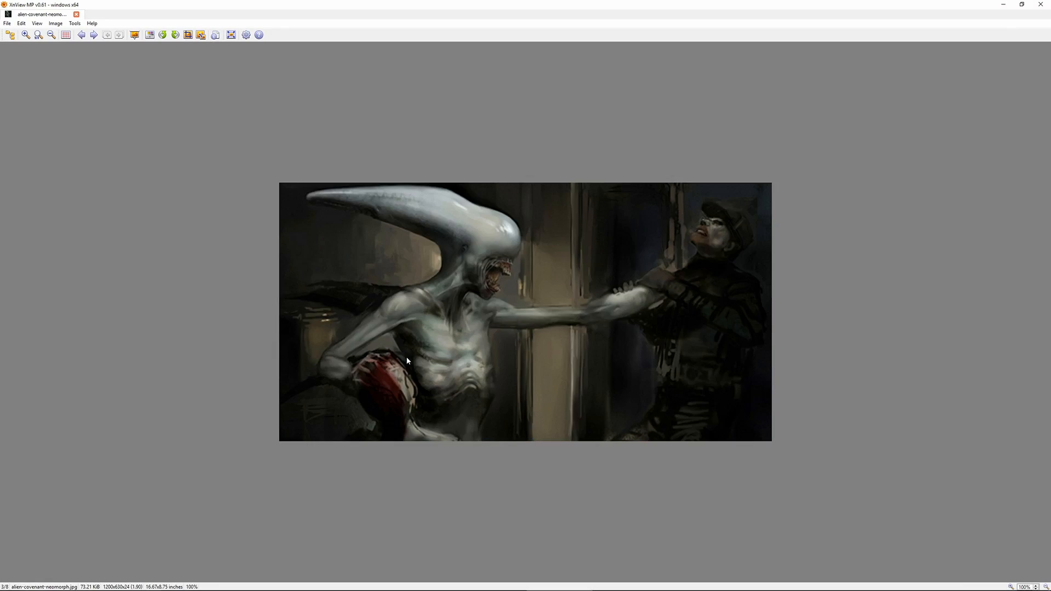
{"action": "scroll", "coordinate": [406, 374], "scroll_direction": "up", "scroll_amount": 3}
{"action": "key", "text": "super+Tab"}
{"action": "left_click", "coordinate": [480, 317]}
Raise the bust to subdivision level 5 and choose the custom pinch brush
{"action": "left_click_drag", "start_coordinate": [372, 339], "coordinate": [474, 276]}
{"action": "key", "text": "d"}
{"action": "key", "text": "b"}
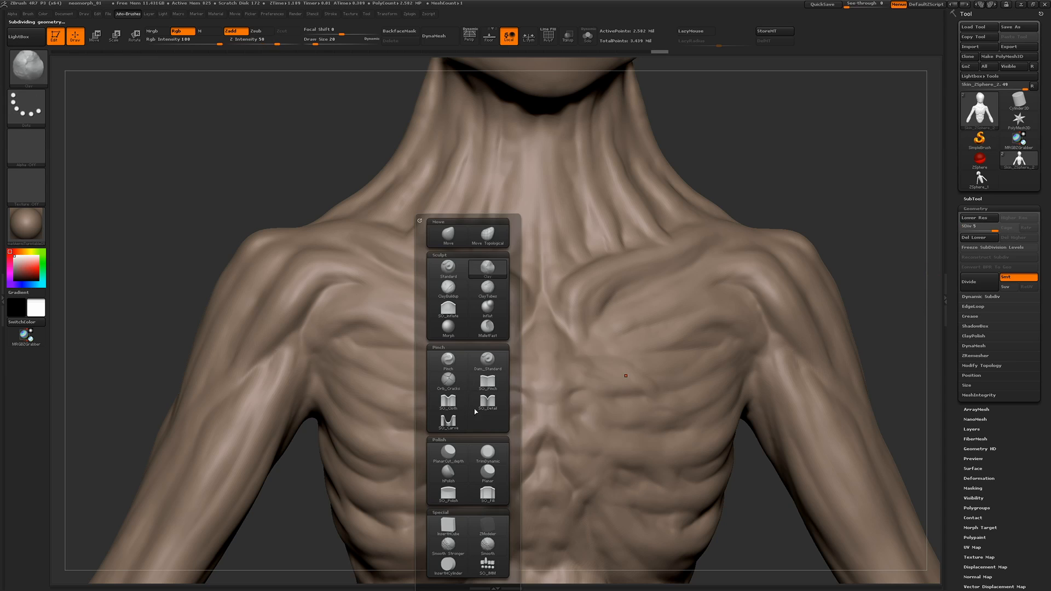
{"action": "left_click", "coordinate": [488, 382]}
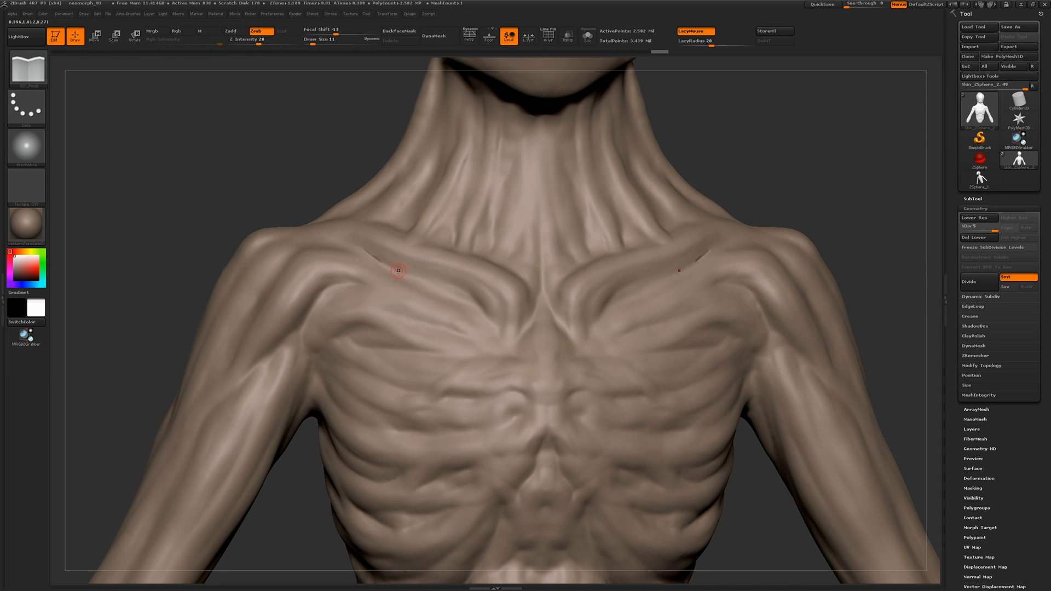
Set the Z Intensity to 6 and sharpen the muscle crease below the inner collarbone
{"action": "left_click", "coordinate": [244, 42]}
{"action": "left_click_drag", "start_coordinate": [453, 284], "coordinate": [496, 328]}
{"action": "left_click_drag", "start_coordinate": [465, 293], "coordinate": [497, 332]}
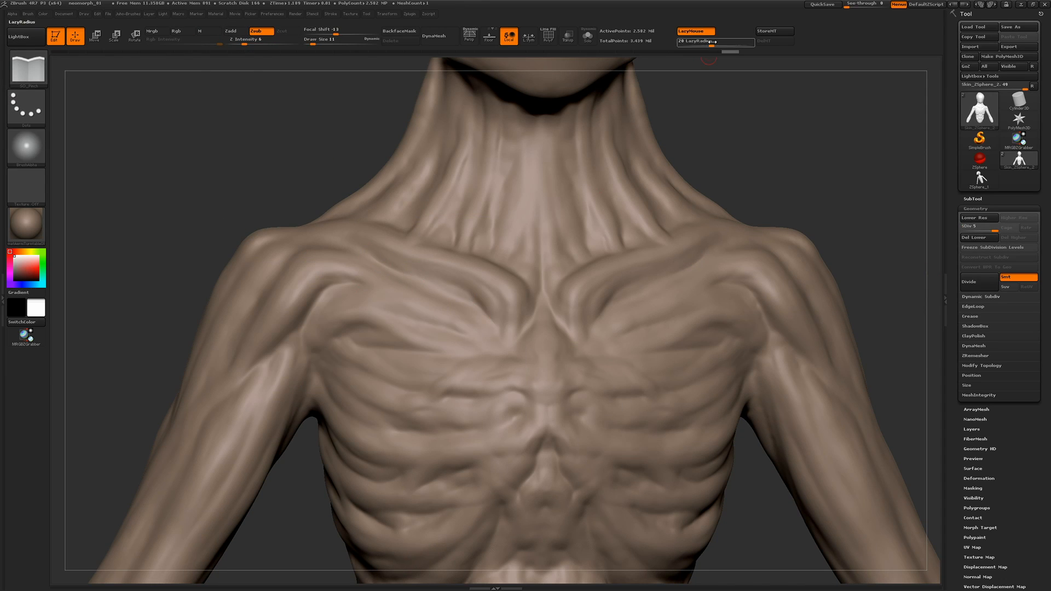
Set LazyRadius to 6 and pinch the creases around the inner collarbone ends and the upper rib attachments
{"action": "left_click", "coordinate": [696, 43]}
{"action": "left_click_drag", "start_coordinate": [564, 323], "coordinate": [574, 341]}
{"action": "left_click_drag", "start_coordinate": [542, 295], "coordinate": [520, 334]}
{"action": "left_click_drag", "start_coordinate": [508, 390], "coordinate": [527, 404]}
{"action": "key", "text": "ctrl+z"}
{"action": "left_click_drag", "start_coordinate": [443, 399], "coordinate": [470, 396]}
{"action": "left_click_drag", "start_coordinate": [445, 395], "coordinate": [472, 396]}
Sharpen the short muscle crease on the outer chest beside the shoulder
{"action": "left_click_drag", "start_coordinate": [153, 230], "coordinate": [261, 206], "text": "alt"}
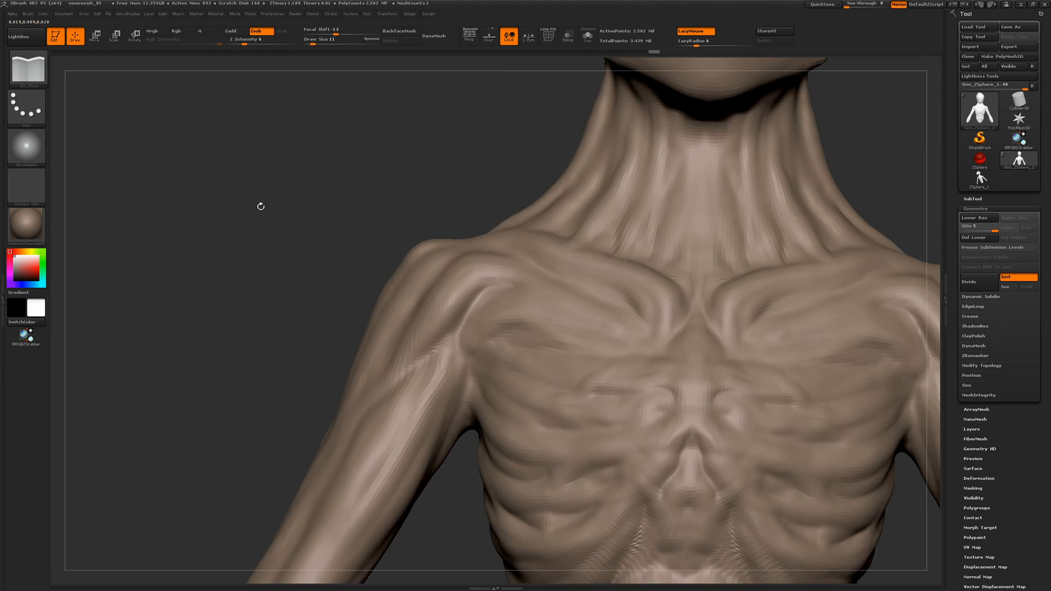
{"action": "mouse_move", "coordinate": [485, 292]}
{"action": "left_mouse_down"}
{"action": "mouse_move", "coordinate": [453, 347]}
{"action": "mouse_move", "coordinate": [490, 290]}
{"action": "left_mouse_up"}
{"action": "left_click_drag", "start_coordinate": [510, 344], "coordinate": [488, 343]}
{"action": "left_click_drag", "start_coordinate": [487, 344], "coordinate": [514, 345]}
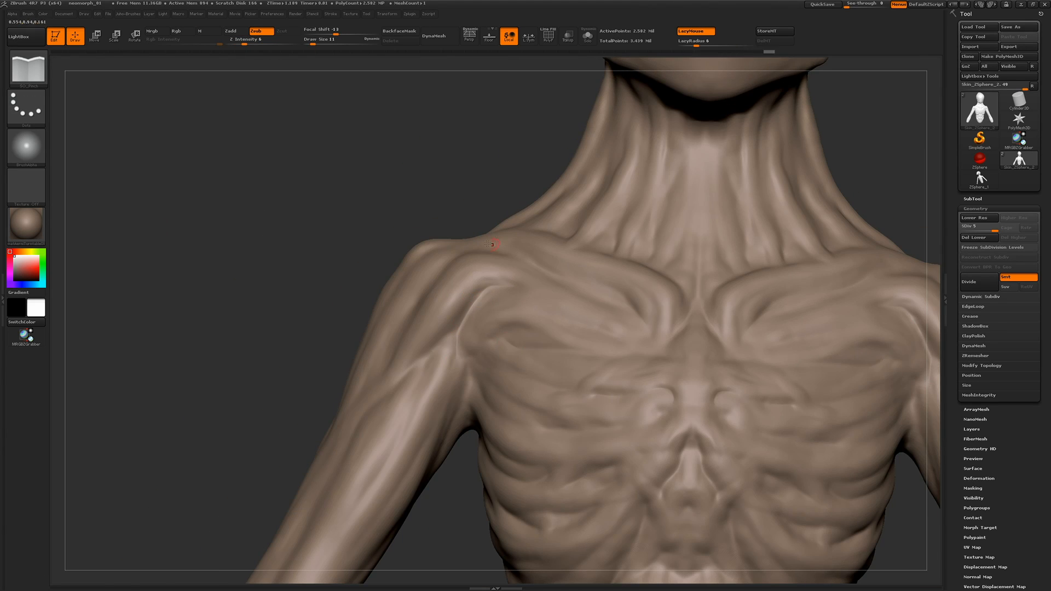
Pinch the fold running down into the armpit and, with LazyMouse off, the muscle crease on the upper arm
{"action": "left_click_drag", "start_coordinate": [274, 263], "coordinate": [278, 298]}
{"action": "left_click_drag", "start_coordinate": [455, 345], "coordinate": [468, 391]}
{"action": "mouse_move", "coordinate": [468, 389]}
{"action": "left_mouse_down"}
{"action": "mouse_move", "coordinate": [460, 356]}
{"action": "mouse_move", "coordinate": [467, 397]}
{"action": "left_mouse_up"}
{"action": "left_click_drag", "start_coordinate": [469, 384], "coordinate": [470, 422]}
{"action": "key", "text": "l"}
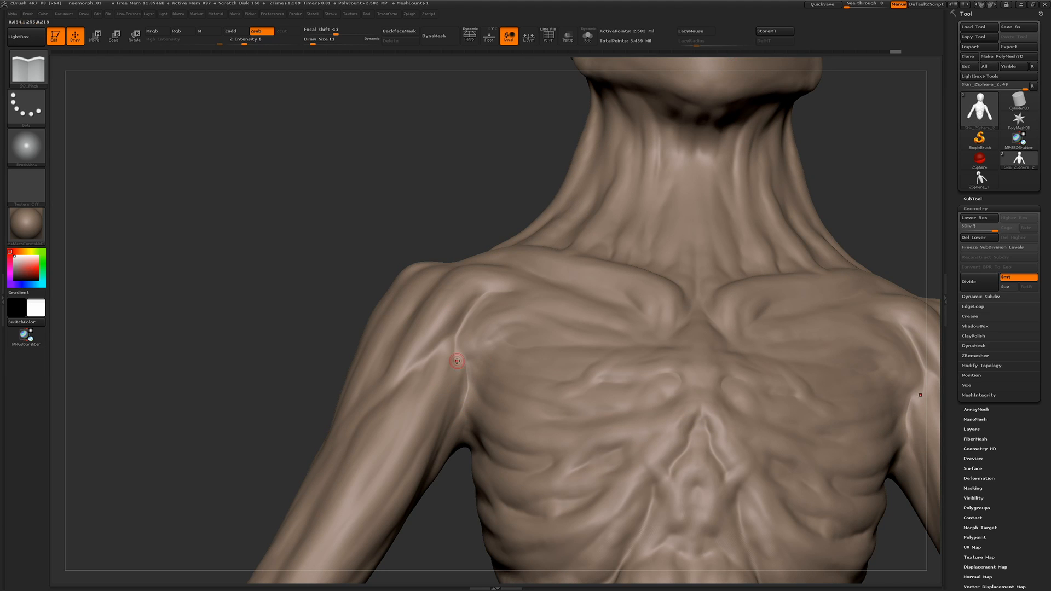
{"action": "mouse_move", "coordinate": [425, 361]}
{"action": "left_mouse_down"}
{"action": "mouse_move", "coordinate": [407, 373]}
{"action": "mouse_move", "coordinate": [409, 392]}
{"action": "left_mouse_up"}
Sharpen the creases and ridges between the ribs from the sternum out to the side of the chest
{"action": "left_click_drag", "start_coordinate": [273, 350], "coordinate": [317, 309]}
{"action": "left_click_drag", "start_coordinate": [659, 382], "coordinate": [613, 398]}
{"action": "left_click_drag", "start_coordinate": [646, 419], "coordinate": [605, 428]}
{"action": "left_click_drag", "start_coordinate": [601, 441], "coordinate": [572, 437]}
{"action": "mouse_move", "coordinate": [606, 537]}
{"action": "left_mouse_down"}
{"action": "mouse_move", "coordinate": [649, 514]}
{"action": "mouse_move", "coordinate": [602, 537]}
{"action": "left_mouse_up"}
{"action": "left_click_drag", "start_coordinate": [594, 539], "coordinate": [641, 518]}
{"action": "left_click_drag", "start_coordinate": [458, 504], "coordinate": [499, 495]}
{"action": "left_click_drag", "start_coordinate": [561, 392], "coordinate": [514, 378]}
{"action": "left_click_drag", "start_coordinate": [558, 346], "coordinate": [520, 342]}
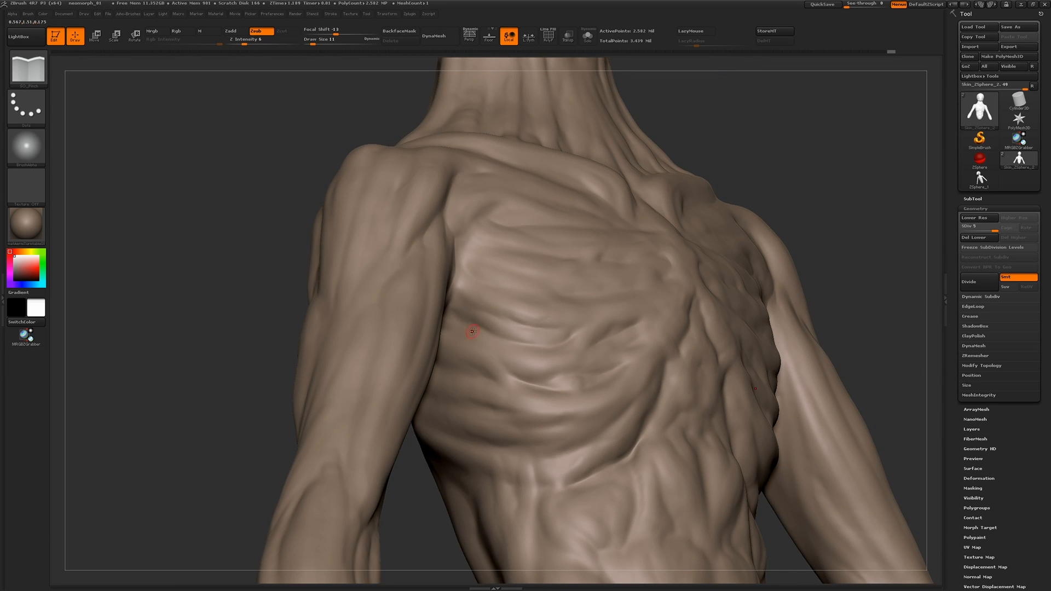
Pinch the rib cage's lower edge and the adjoining creases at the top of the abdomen
{"action": "left_click_drag", "start_coordinate": [262, 340], "coordinate": [178, 327]}
{"action": "mouse_move", "coordinate": [602, 342]}
{"action": "left_mouse_down"}
{"action": "mouse_move", "coordinate": [575, 378]}
{"action": "mouse_move", "coordinate": [605, 331]}
{"action": "mouse_move", "coordinate": [640, 328]}
{"action": "left_mouse_up"}
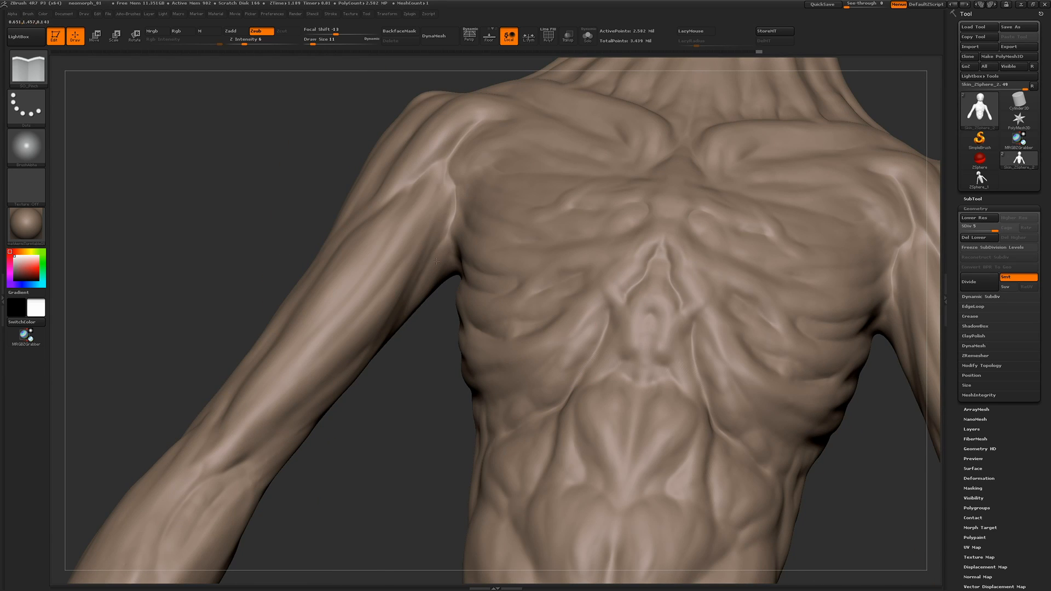
{"action": "mouse_move", "coordinate": [584, 485]}
{"action": "left_mouse_down"}
{"action": "mouse_move", "coordinate": [579, 471]}
{"action": "mouse_move", "coordinate": [583, 486]}
{"action": "left_mouse_up"}
{"action": "mouse_move", "coordinate": [236, 178]}
{"action": "left_mouse_down"}
{"action": "mouse_move", "coordinate": [323, 202]}
{"action": "mouse_move", "coordinate": [306, 219]}
{"action": "left_mouse_up"}
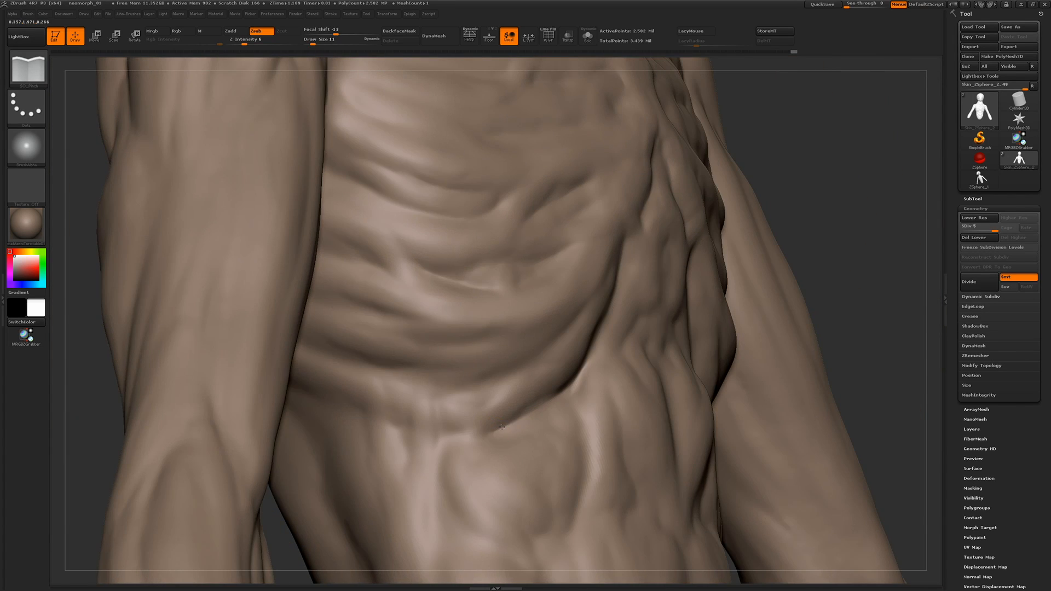
{"action": "left_click_drag", "start_coordinate": [501, 427], "coordinate": [534, 406]}
Pinch the tendons below the jaw and the creases down the neck with draw size 22
{"action": "mouse_move", "coordinate": [82, 339]}
{"action": "left_mouse_down"}
{"action": "mouse_move", "coordinate": [90, 310]}
{"action": "mouse_move", "coordinate": [219, 314]}
{"action": "left_mouse_up"}
{"action": "key", "text": "]"}
{"action": "mouse_move", "coordinate": [472, 320]}
{"action": "right_mouse_down"}
{"action": "mouse_move", "coordinate": [470, 306]}
{"action": "mouse_move", "coordinate": [229, 236]}
{"action": "mouse_move", "coordinate": [246, 288]}
{"action": "mouse_move", "coordinate": [472, 187]}
{"action": "right_mouse_up"}
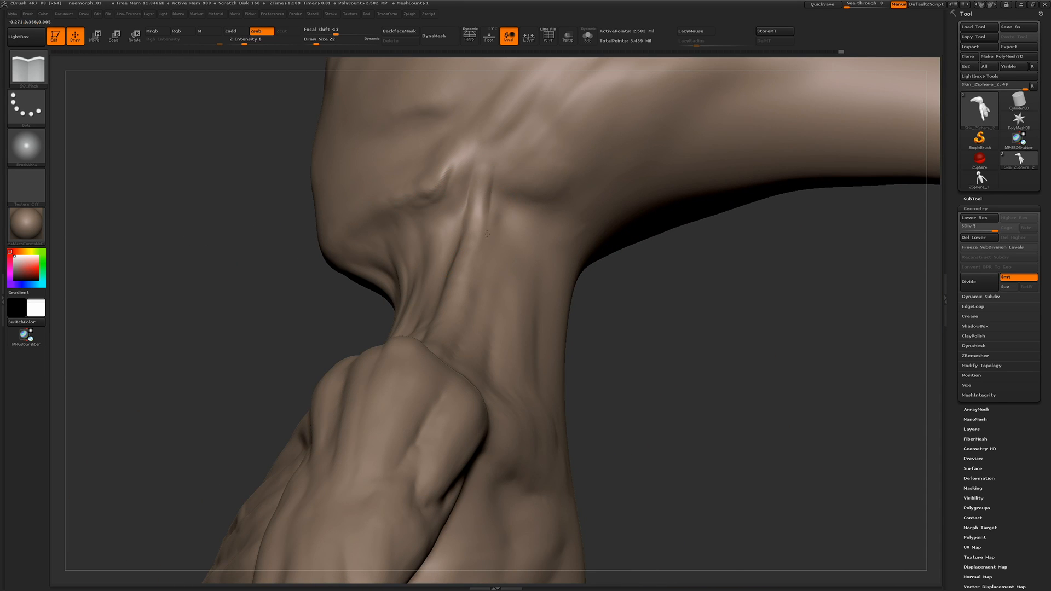
{"action": "right_click_drag", "start_coordinate": [487, 234], "coordinate": [422, 386]}
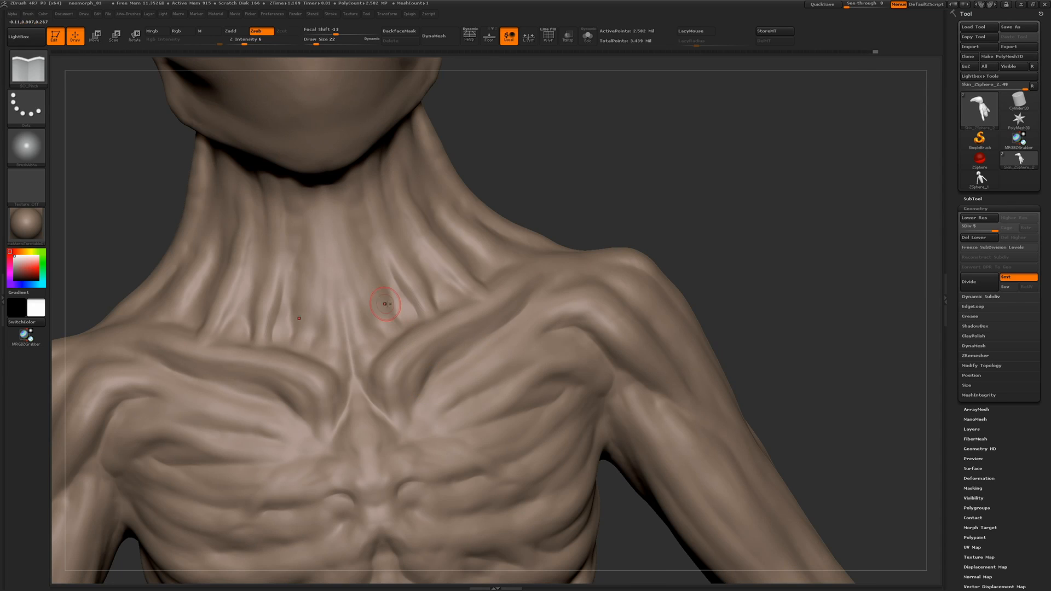
{"action": "mouse_move", "coordinate": [385, 304]}
{"action": "right_mouse_down", "text": "alt"}
{"action": "mouse_move", "coordinate": [242, 216]}
{"action": "mouse_move", "coordinate": [279, 220]}
{"action": "right_mouse_up", "text": "alt"}
Change from pinching to building up at Z Intensity 5 and draw fine raised lines over the shoulder and collarbone
{"action": "key", "text": "1"}
{"action": "left_click", "coordinate": [427, 268]}
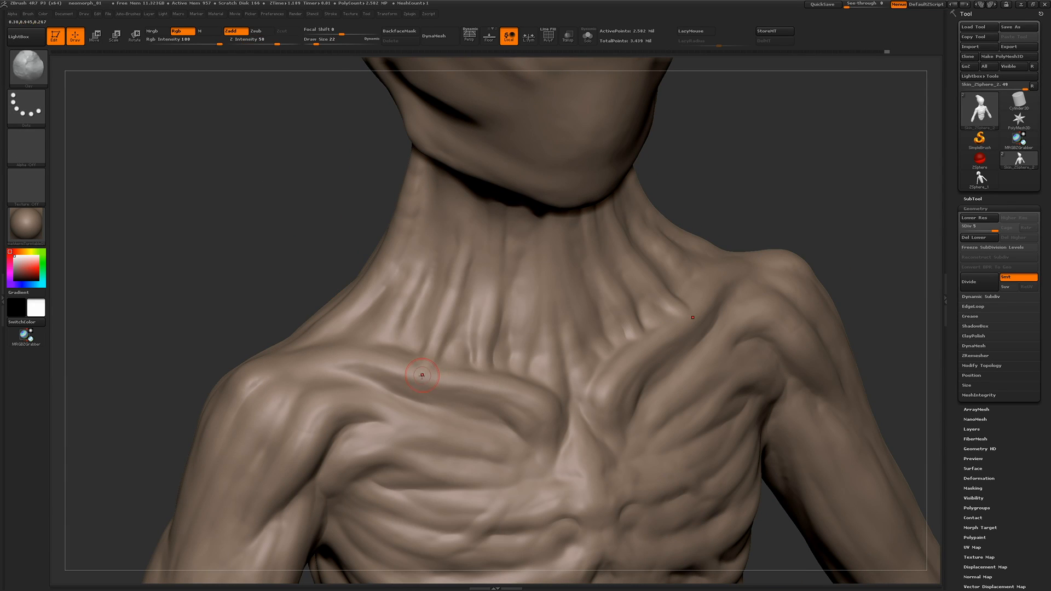
{"action": "left_click", "coordinate": [242, 41]}
{"action": "right_click", "coordinate": [398, 412]}
{"action": "left_click", "coordinate": [425, 376]}
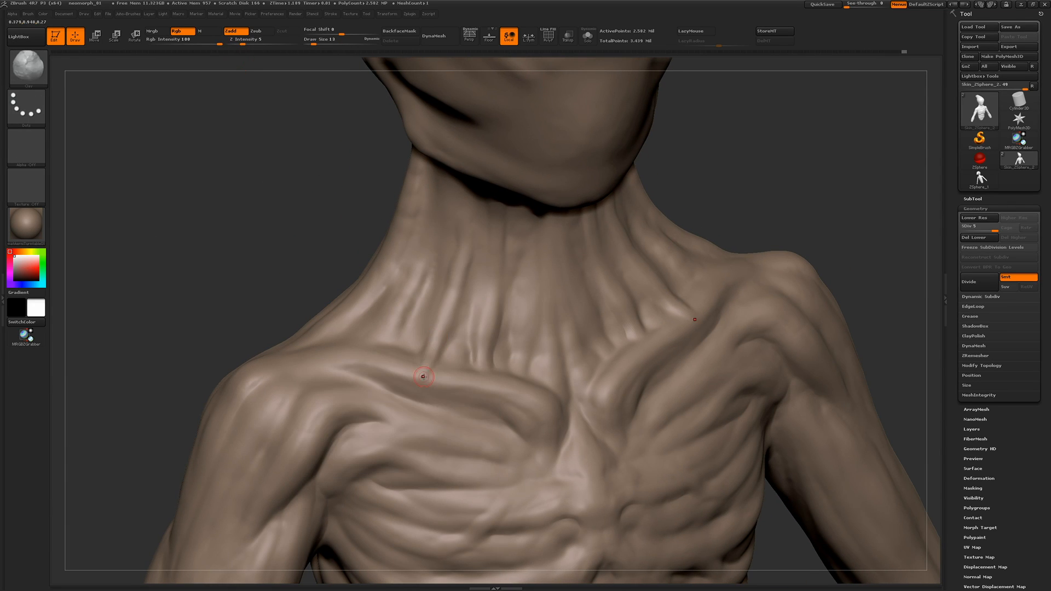
{"action": "right_click_drag", "start_coordinate": [273, 335], "coordinate": [361, 341]}
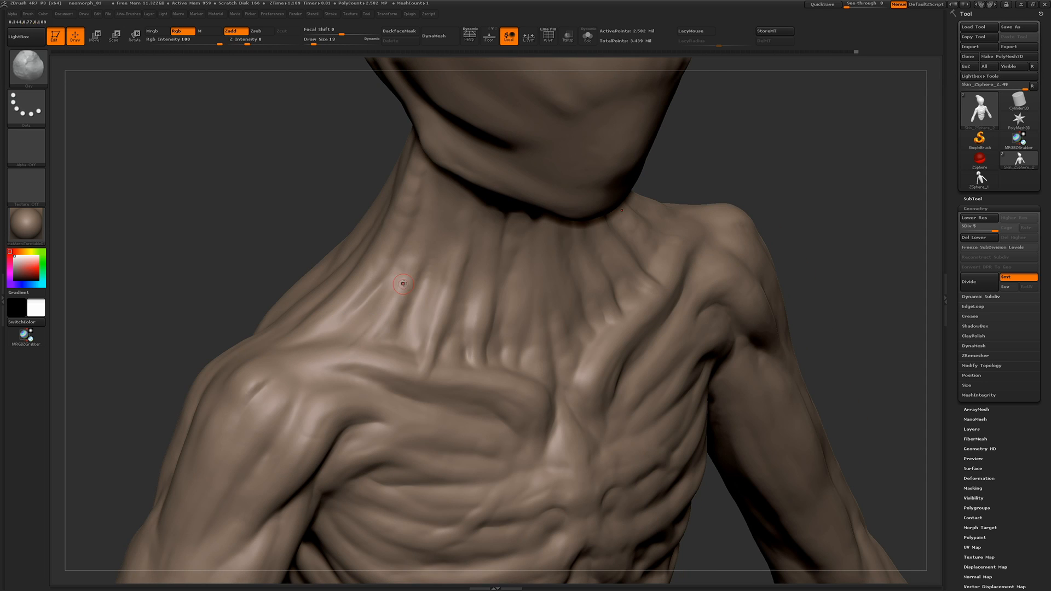
{"action": "right_click_drag", "start_coordinate": [352, 356], "coordinate": [326, 312]}
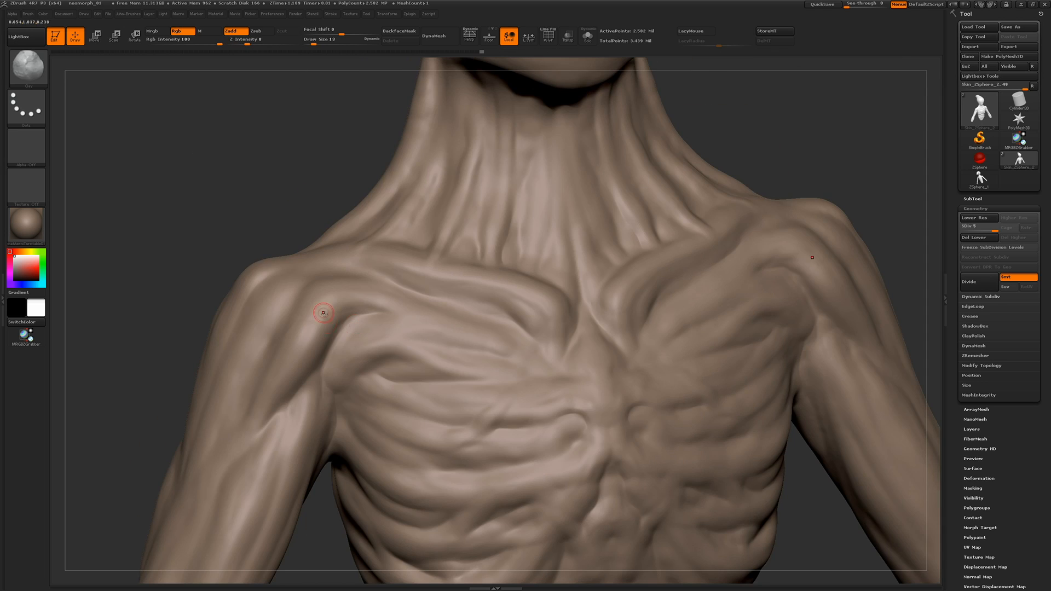
Raise Z Intensity to 13 and draw thin veins across the shoulder, upper chest, neck and arm
{"action": "left_click", "coordinate": [252, 42]}
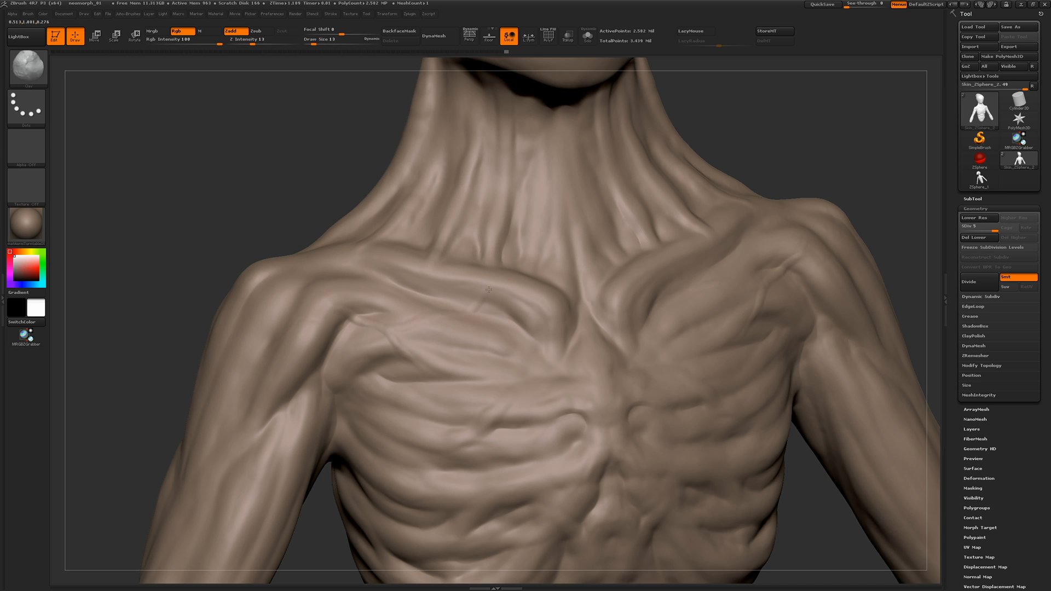
{"action": "mouse_move", "coordinate": [235, 298]}
{"action": "right_mouse_down", "text": "ctrl"}
{"action": "mouse_move", "coordinate": [227, 188]}
{"action": "mouse_move", "coordinate": [315, 195]}
{"action": "right_mouse_up", "text": "ctrl"}
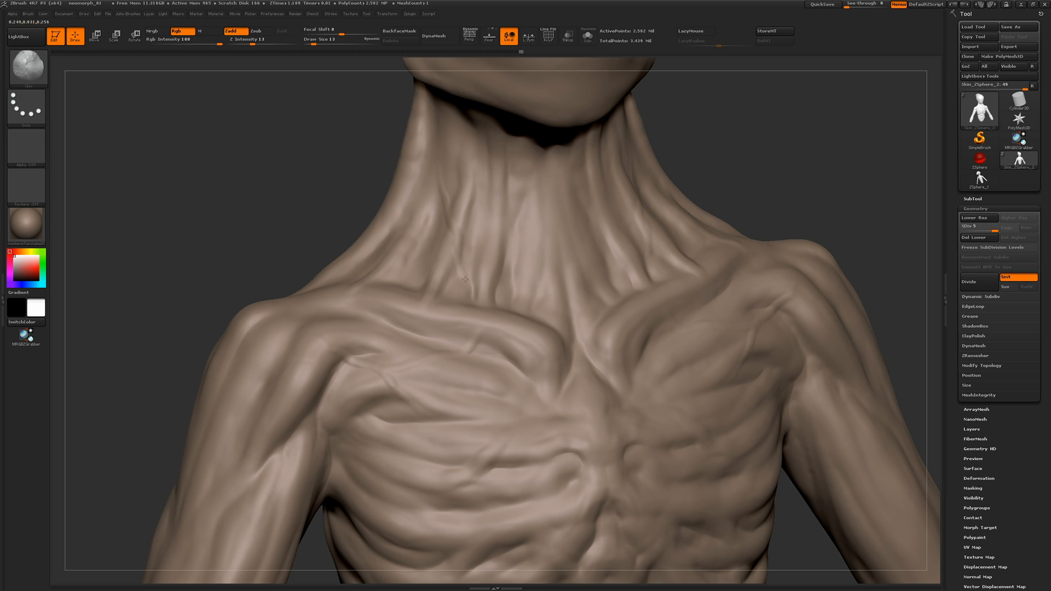
{"action": "mouse_move", "coordinate": [459, 243]}
{"action": "right_mouse_down"}
{"action": "mouse_move", "coordinate": [347, 219]}
{"action": "mouse_move", "coordinate": [428, 311]}
{"action": "right_mouse_up"}
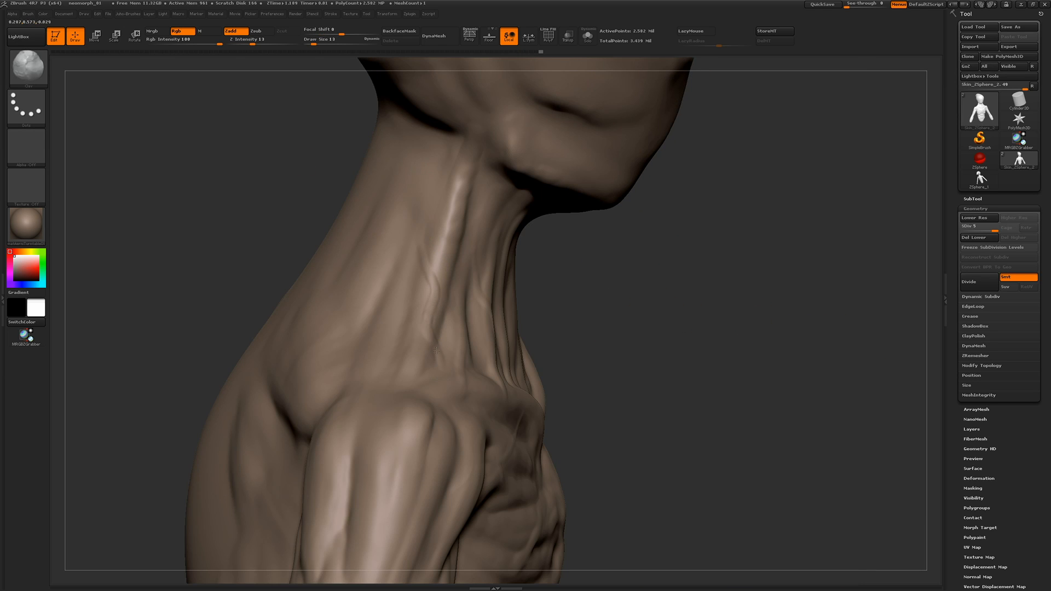
{"action": "right_click_drag", "start_coordinate": [436, 351], "coordinate": [377, 194]}
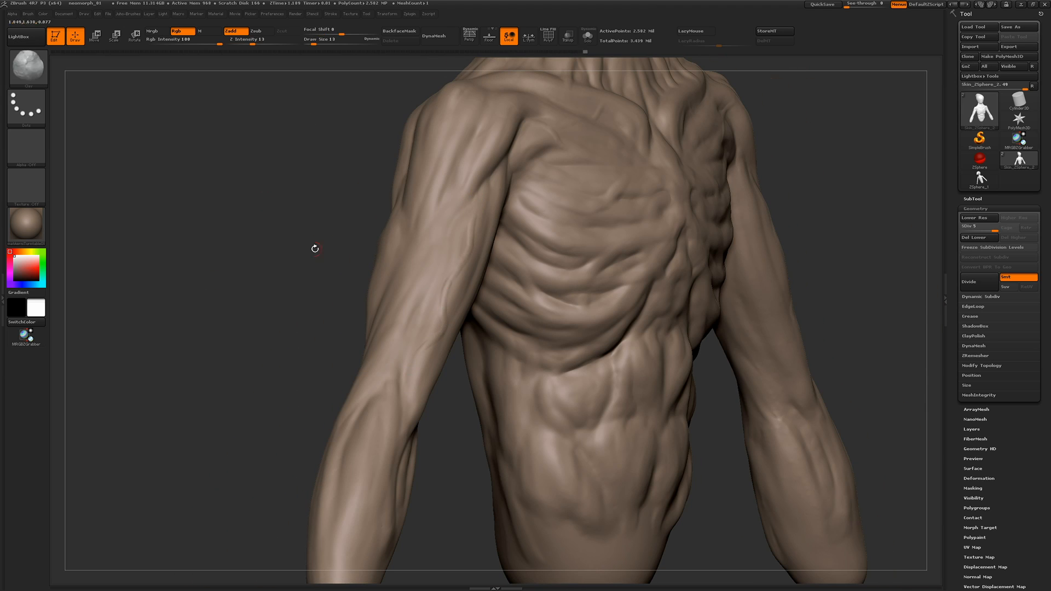
{"action": "right_click_drag", "start_coordinate": [315, 248], "coordinate": [577, 302]}
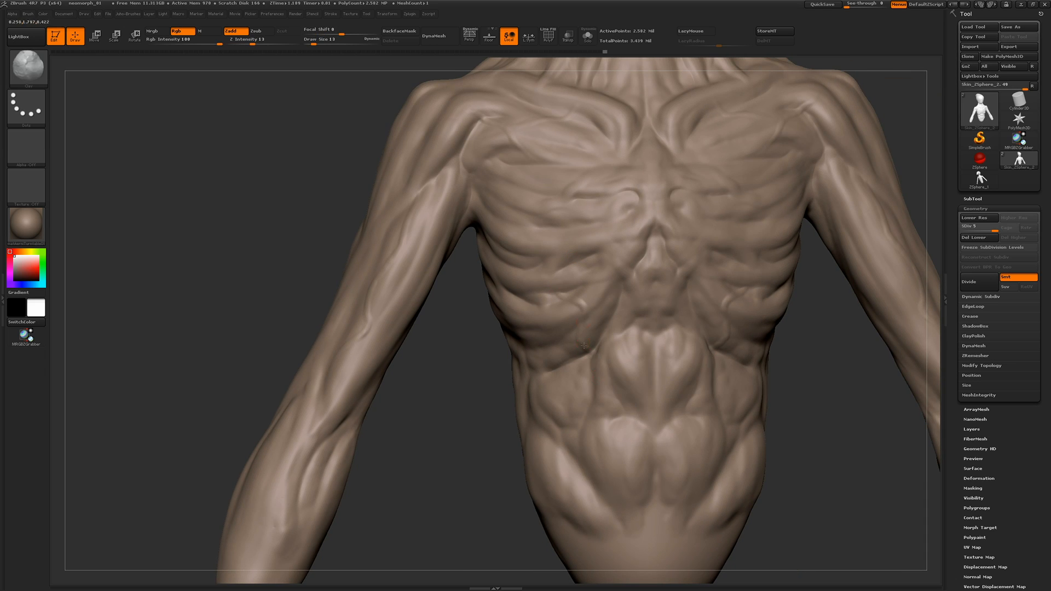
{"action": "mouse_move", "coordinate": [305, 285]}
{"action": "left_mouse_down", "text": "alt"}
{"action": "mouse_move", "coordinate": [301, 221]}
{"action": "mouse_move", "coordinate": [286, 270]}
{"action": "mouse_move", "coordinate": [248, 290]}
{"action": "mouse_move", "coordinate": [287, 321]}
{"action": "mouse_move", "coordinate": [287, 296]}
{"action": "left_mouse_up", "text": "alt"}
Drop to subdivision level 1 and reshape the upper arm and waist with the Move brush at draw size 311
{"action": "left_click_drag", "start_coordinate": [994, 228], "coordinate": [964, 227]}
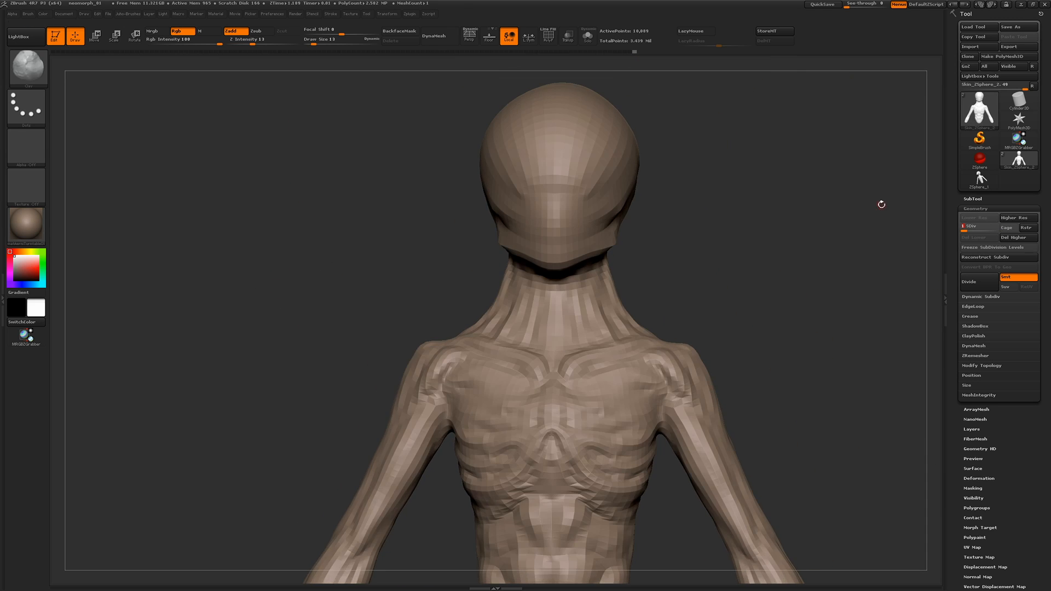
{"action": "mouse_move", "coordinate": [276, 323]}
{"action": "left_mouse_down", "text": "alt"}
{"action": "mouse_move", "coordinate": [376, 345]}
{"action": "mouse_move", "coordinate": [285, 331]}
{"action": "left_mouse_up", "text": "alt"}
{"action": "key", "text": "b"}
{"action": "key", "text": "m"}
{"action": "key", "text": "v"}
{"action": "key", "text": "space"}
{"action": "left_click_drag", "start_coordinate": [244, 272], "coordinate": [272, 272]}
{"action": "left_click_drag", "start_coordinate": [429, 367], "coordinate": [417, 366]}
{"action": "left_click_drag", "start_coordinate": [473, 495], "coordinate": [469, 494]}
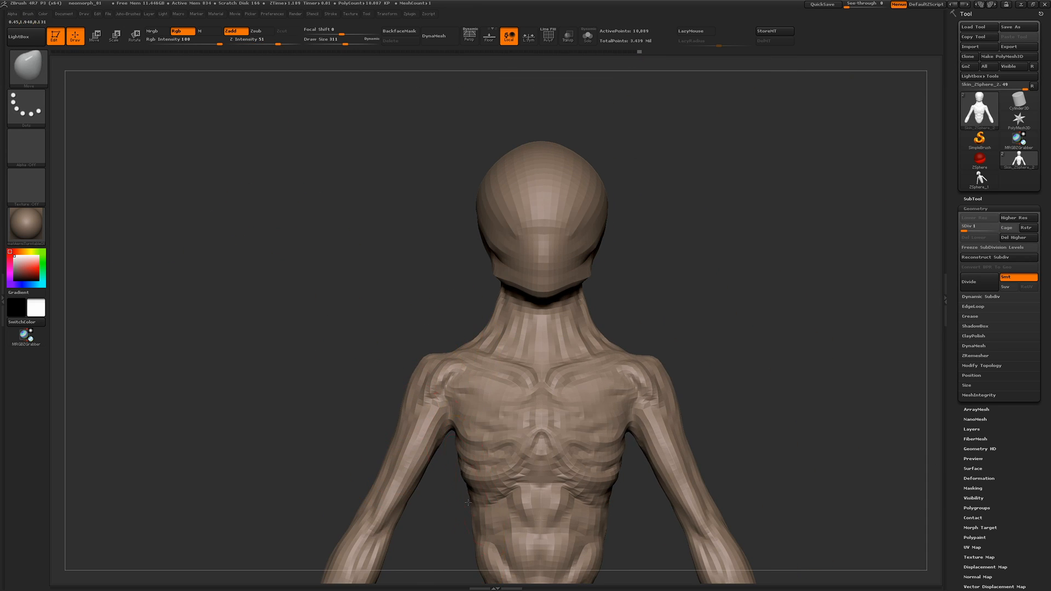
Adjust the front silhouette of the rib cage, shoulders, neck base, arms and waist with the Move brush
{"action": "left_click_drag", "start_coordinate": [459, 449], "coordinate": [450, 444]}
{"action": "left_click_drag", "start_coordinate": [452, 424], "coordinate": [447, 418]}
{"action": "left_click_drag", "start_coordinate": [481, 337], "coordinate": [478, 334]}
{"action": "left_click_drag", "start_coordinate": [408, 408], "coordinate": [403, 408]}
{"action": "left_click_drag", "start_coordinate": [370, 451], "coordinate": [378, 466]}
{"action": "left_click_drag", "start_coordinate": [399, 467], "coordinate": [402, 465]}
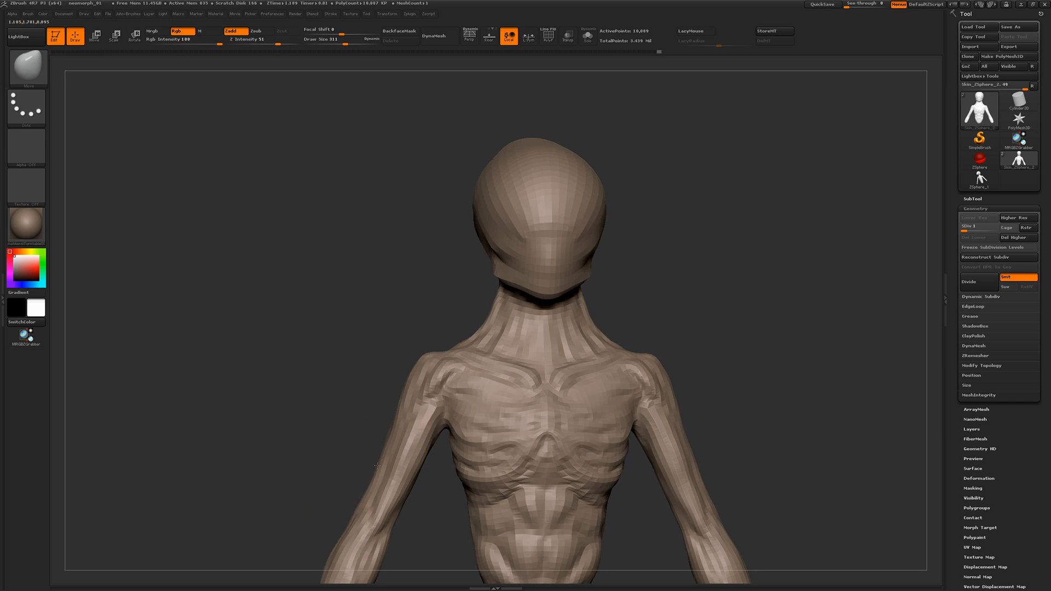
{"action": "mouse_move", "coordinate": [469, 476]}
{"action": "left_mouse_down"}
{"action": "mouse_move", "coordinate": [497, 481]}
{"action": "mouse_move", "coordinate": [520, 459]}
{"action": "left_mouse_up"}
Adjust the side profile of the chest, back and head with the Move brush, and return to subdivision level 5
{"action": "left_click_drag", "start_coordinate": [406, 307], "coordinate": [348, 305]}
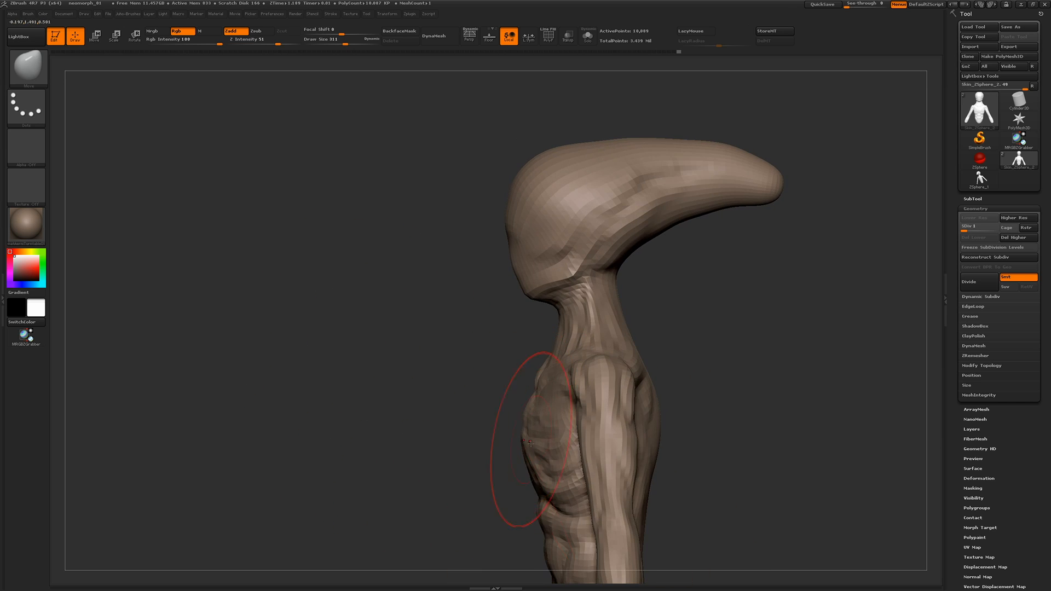
{"action": "left_click_drag", "start_coordinate": [538, 477], "coordinate": [534, 476]}
{"action": "left_click_drag", "start_coordinate": [654, 448], "coordinate": [658, 446]}
{"action": "left_click_drag", "start_coordinate": [739, 394], "coordinate": [710, 393]}
{"action": "left_click_drag", "start_coordinate": [625, 294], "coordinate": [632, 292]}
{"action": "mouse_move", "coordinate": [315, 297]}
{"action": "left_mouse_down"}
{"action": "mouse_move", "coordinate": [402, 295]}
{"action": "mouse_move", "coordinate": [383, 219]}
{"action": "left_mouse_up"}
{"action": "left_click_drag", "start_coordinate": [370, 269], "coordinate": [346, 269]}
{"action": "left_click_drag", "start_coordinate": [494, 355], "coordinate": [490, 350]}
{"action": "left_click_drag", "start_coordinate": [967, 228], "coordinate": [996, 227]}
{"action": "left_click_drag", "start_coordinate": [395, 261], "coordinate": [237, 323]}
{"action": "left_click_drag", "start_coordinate": [237, 323], "coordinate": [330, 236]}
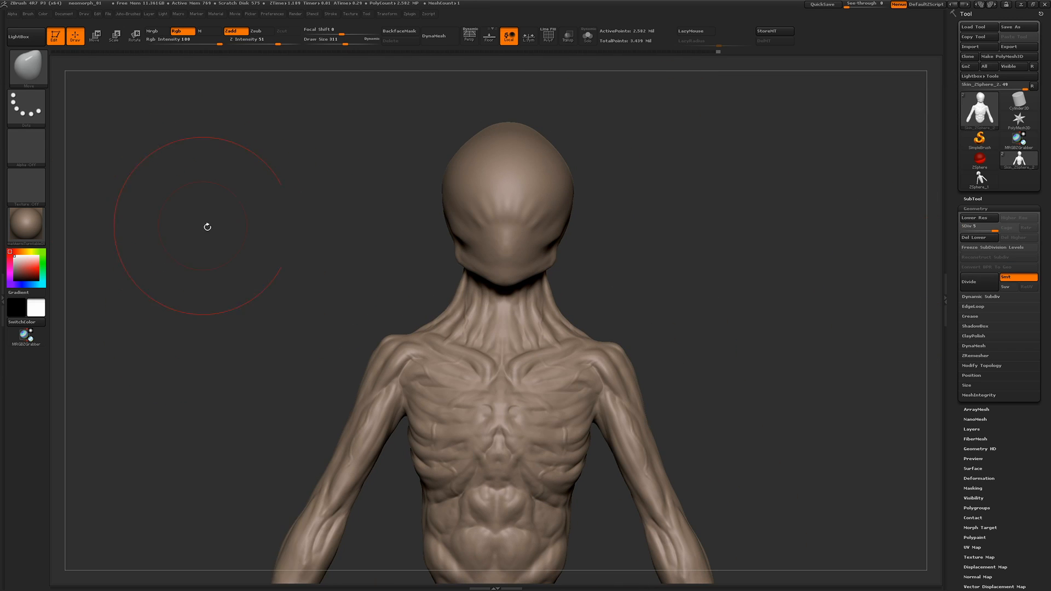
Stamp skin wrinkles along the side crease of the elongated head using the Standard brush with a wrinkle alpha
{"action": "key", "text": "b"}
{"action": "key", "text": "s"}
{"action": "key", "text": "t"}
{"action": "left_click", "coordinate": [26, 147]}
{"action": "left_click", "coordinate": [349, 286]}
{"action": "mouse_move", "coordinate": [255, 230]}
{"action": "left_mouse_down"}
{"action": "mouse_move", "coordinate": [317, 229]}
{"action": "mouse_move", "coordinate": [414, 162]}
{"action": "left_mouse_up"}
{"action": "left_click_drag", "start_coordinate": [437, 102], "coordinate": [445, 108]}
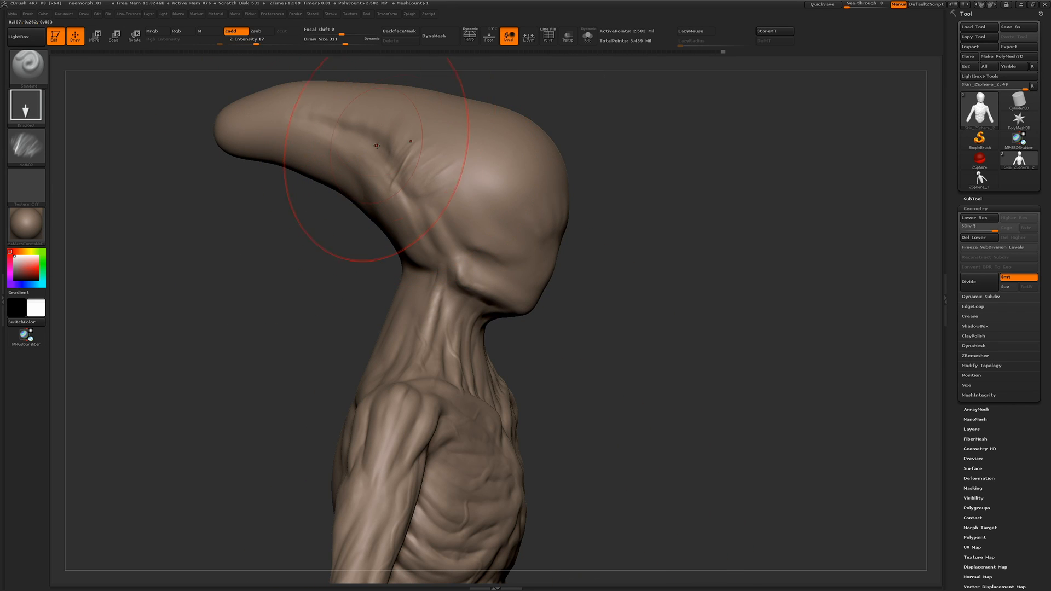
{"action": "left_click_drag", "start_coordinate": [241, 266], "coordinate": [136, 159]}
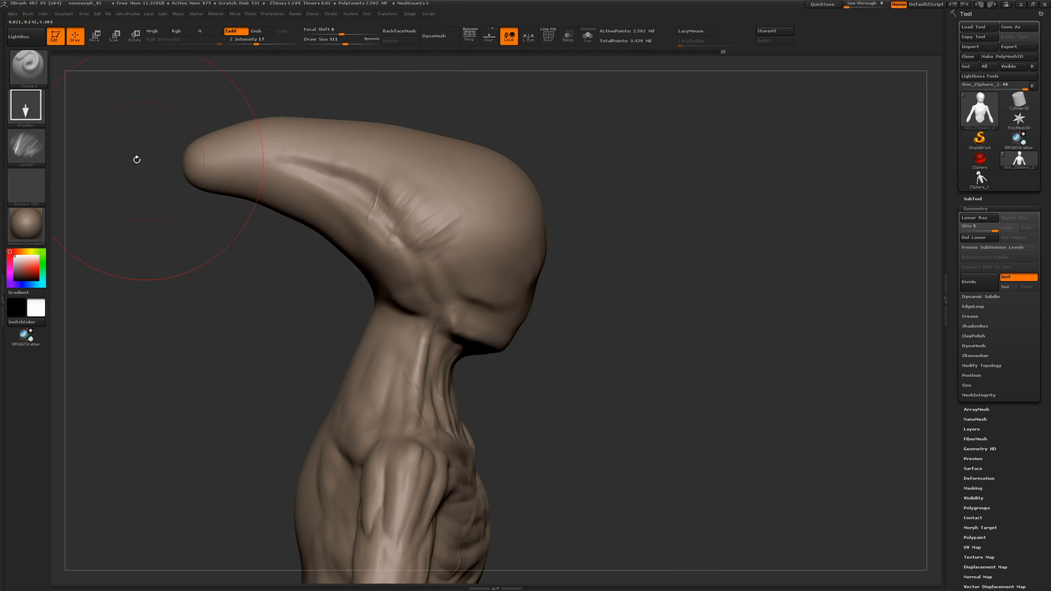
Change to a finer wrinkle alpha and stamp skin folds above the jaw hinge and along the rear side of the head
{"action": "left_click", "coordinate": [26, 146]}
{"action": "left_click", "coordinate": [456, 284]}
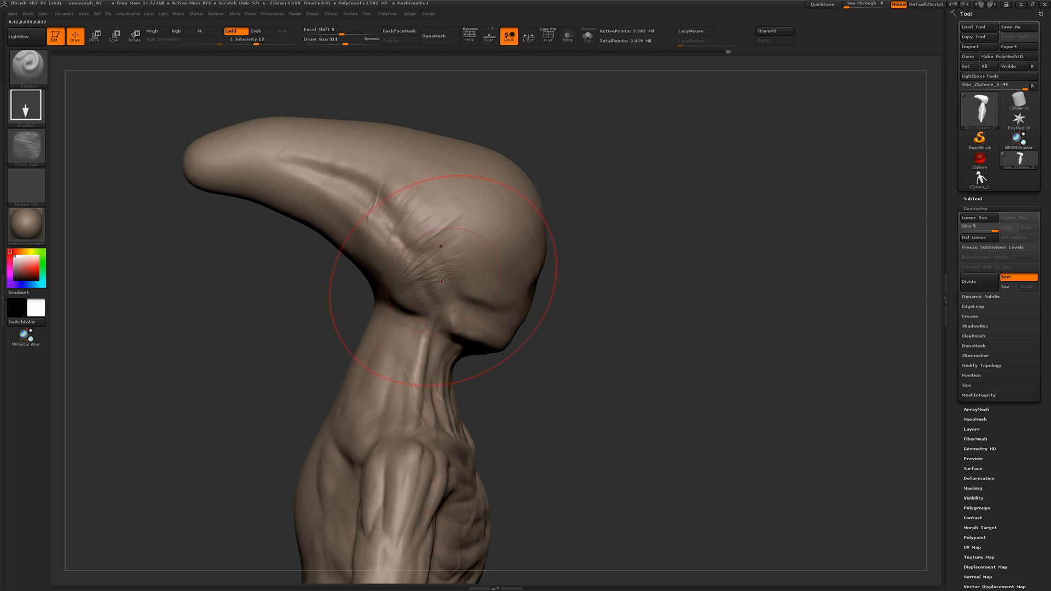
{"action": "mouse_move", "coordinate": [441, 276]}
{"action": "left_mouse_down", "text": "shift"}
{"action": "mouse_move", "coordinate": [417, 271]}
{"action": "mouse_move", "coordinate": [424, 290]}
{"action": "left_mouse_up", "text": "shift"}
{"action": "mouse_move", "coordinate": [246, 284]}
{"action": "left_mouse_down"}
{"action": "mouse_move", "coordinate": [239, 265]}
{"action": "mouse_move", "coordinate": [265, 274]}
{"action": "left_mouse_up"}
{"action": "left_click_drag", "start_coordinate": [346, 192], "coordinate": [357, 248]}
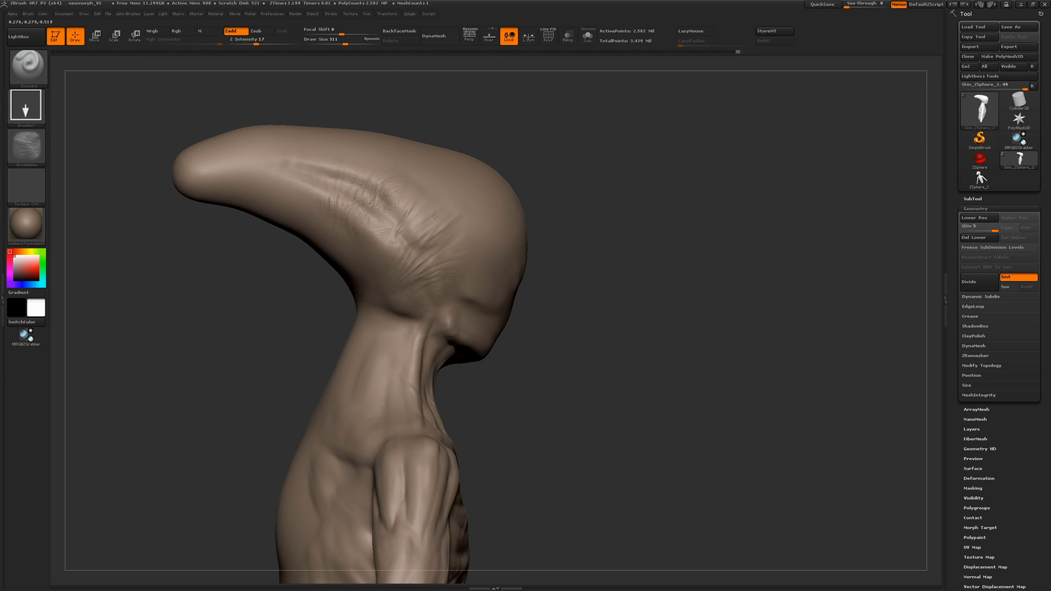
{"action": "left_click_drag", "start_coordinate": [386, 200], "coordinate": [346, 207], "text": "shift"}
{"action": "mouse_move", "coordinate": [306, 307]}
{"action": "left_mouse_down"}
{"action": "mouse_move", "coordinate": [239, 310]}
{"action": "mouse_move", "coordinate": [277, 307]}
{"action": "left_mouse_up"}
{"action": "mouse_move", "coordinate": [470, 279]}
{"action": "left_mouse_down"}
{"action": "mouse_move", "coordinate": [493, 324]}
{"action": "mouse_move", "coordinate": [446, 277]}
{"action": "left_mouse_up"}
Stamp more fine wrinkles over the opposite side and the top of the elongated skull
{"action": "left_click_drag", "start_coordinate": [364, 345], "coordinate": [236, 273]}
{"action": "left_click_drag", "start_coordinate": [575, 247], "coordinate": [632, 336]}
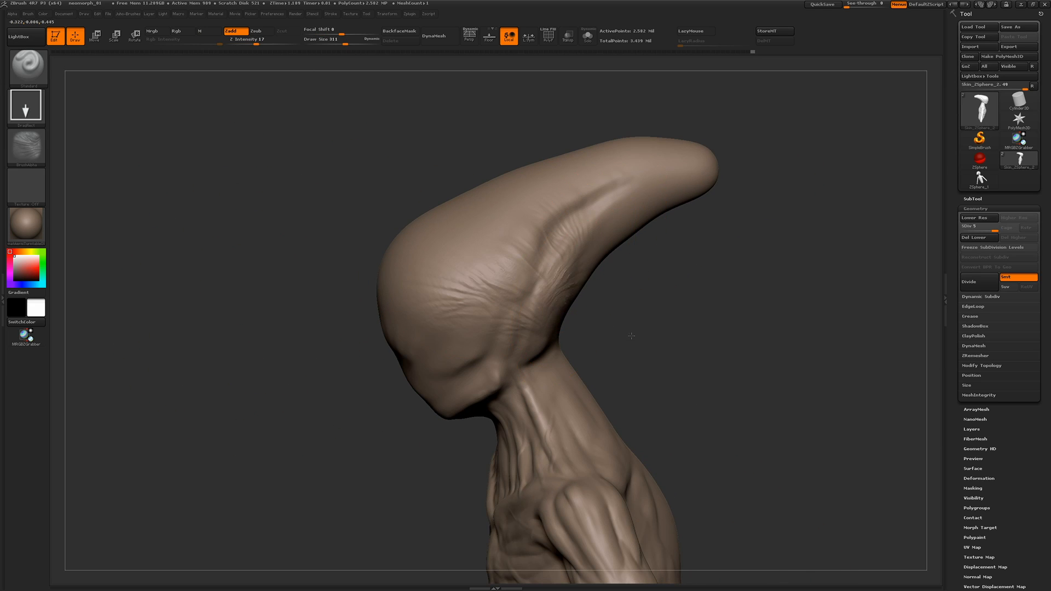
{"action": "left_click_drag", "start_coordinate": [579, 235], "coordinate": [539, 291], "text": "shift"}
{"action": "left_click_drag", "start_coordinate": [296, 290], "coordinate": [345, 323]}
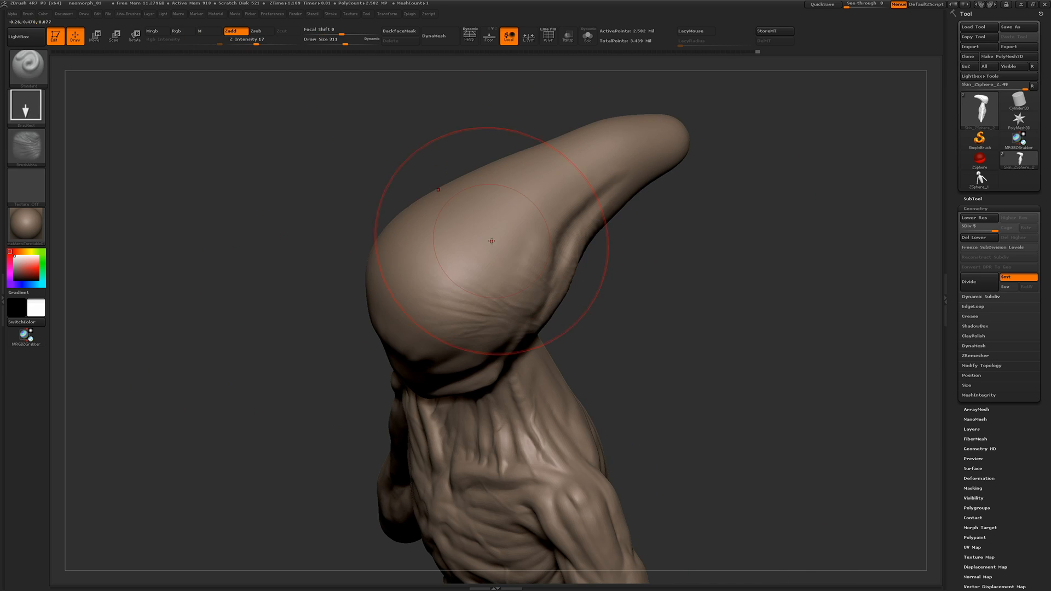
{"action": "left_click_drag", "start_coordinate": [477, 240], "coordinate": [465, 219], "text": "shift"}
{"action": "left_click_drag", "start_coordinate": [350, 253], "coordinate": [298, 228]}
{"action": "mouse_move", "coordinate": [656, 244]}
{"action": "left_mouse_down"}
{"action": "mouse_move", "coordinate": [715, 301]}
{"action": "mouse_move", "coordinate": [671, 245]}
{"action": "left_mouse_up"}
{"action": "left_click_drag", "start_coordinate": [228, 216], "coordinate": [309, 227]}
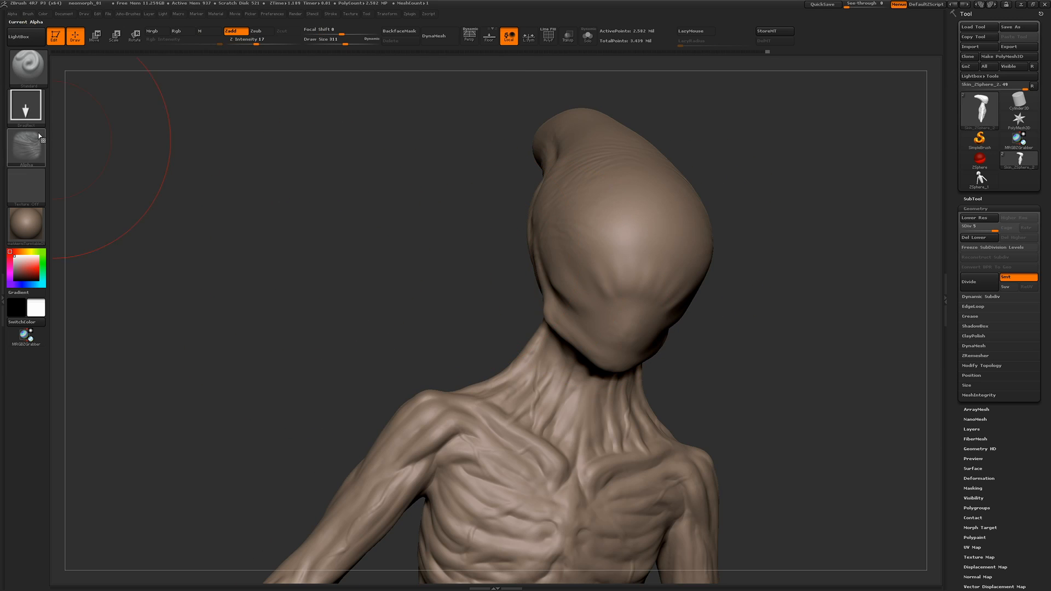
{"action": "left_click_drag", "start_coordinate": [416, 233], "coordinate": [477, 294]}
{"action": "left_click_drag", "start_coordinate": [268, 276], "coordinate": [378, 282]}
Change to the elongated crease alpha, stamp deep folds just above the jaw hinge, and soften them
{"action": "left_click", "coordinate": [27, 148]}
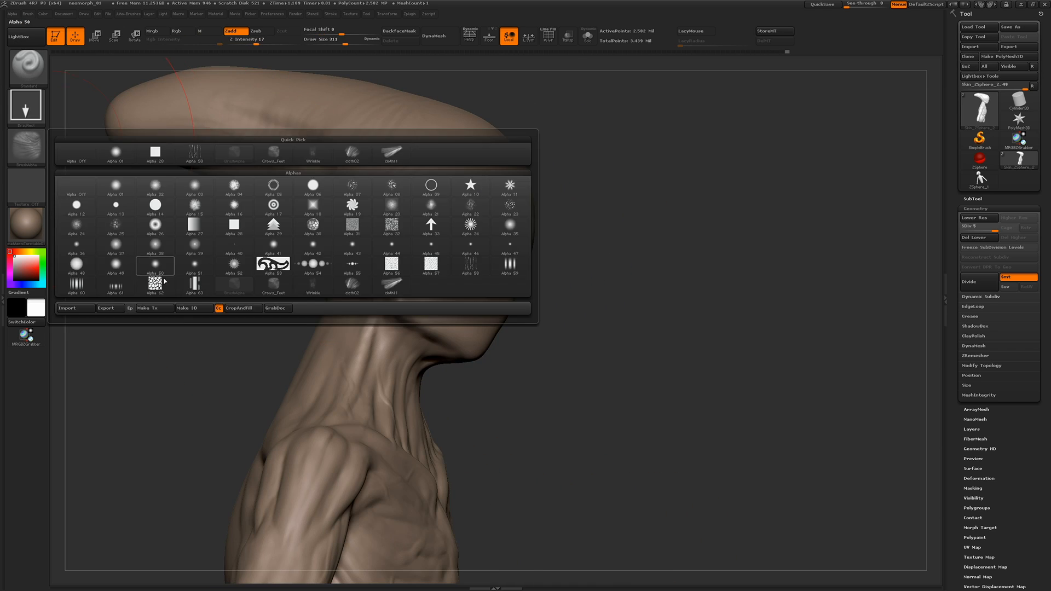
{"action": "left_click", "coordinate": [392, 285]}
{"action": "left_click_drag", "start_coordinate": [362, 318], "coordinate": [364, 316]}
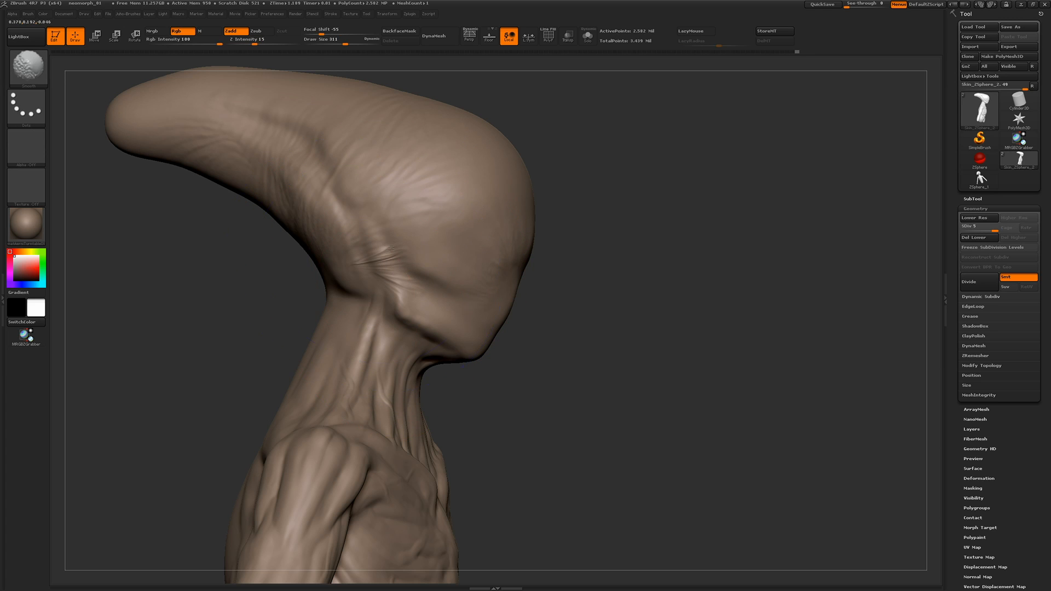
{"action": "left_click_drag", "start_coordinate": [295, 318], "coordinate": [446, 336]}
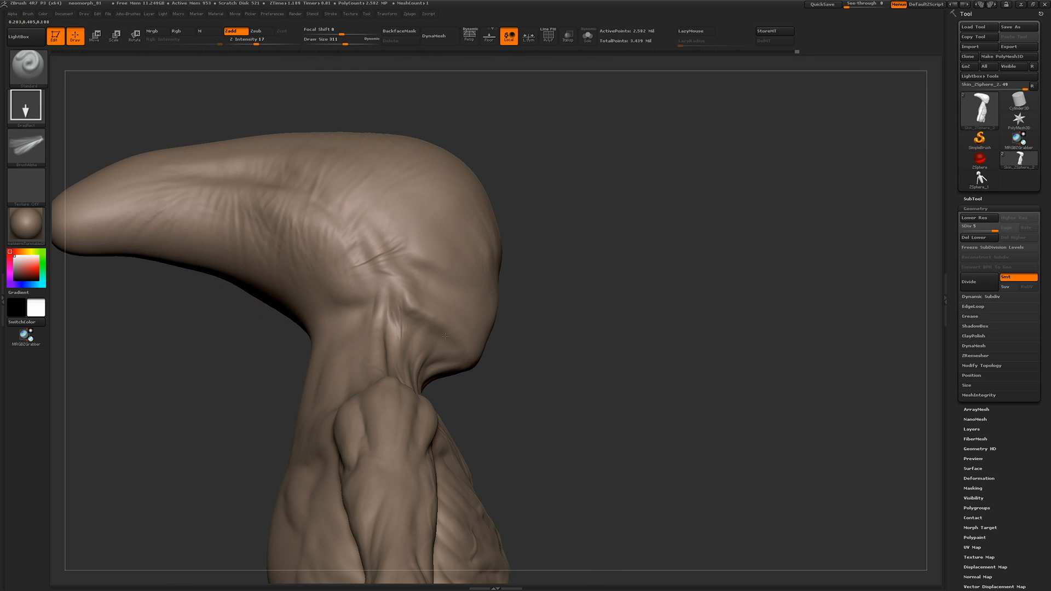
Return to the first wrinkle alpha and stamp folds across the cheek and temple
{"action": "mouse_move", "coordinate": [273, 323]}
{"action": "left_mouse_down"}
{"action": "mouse_move", "coordinate": [192, 323]}
{"action": "mouse_move", "coordinate": [327, 193]}
{"action": "mouse_move", "coordinate": [263, 219]}
{"action": "mouse_move", "coordinate": [302, 230]}
{"action": "mouse_move", "coordinate": [350, 222]}
{"action": "left_mouse_up"}
{"action": "left_click", "coordinate": [26, 147]}
{"action": "left_click", "coordinate": [352, 285]}
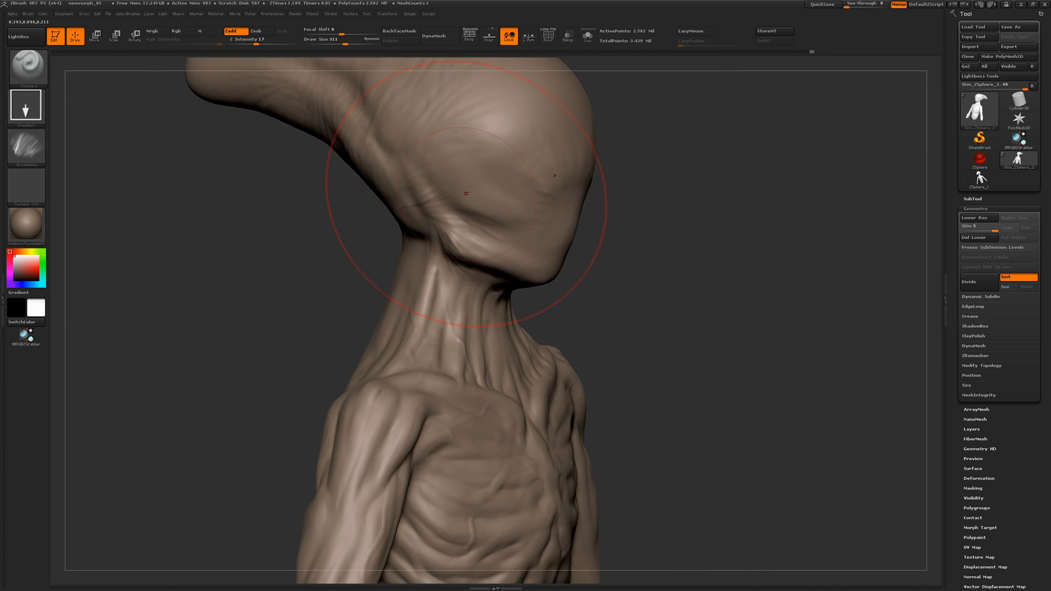
{"action": "left_click_drag", "start_coordinate": [512, 147], "coordinate": [509, 151]}
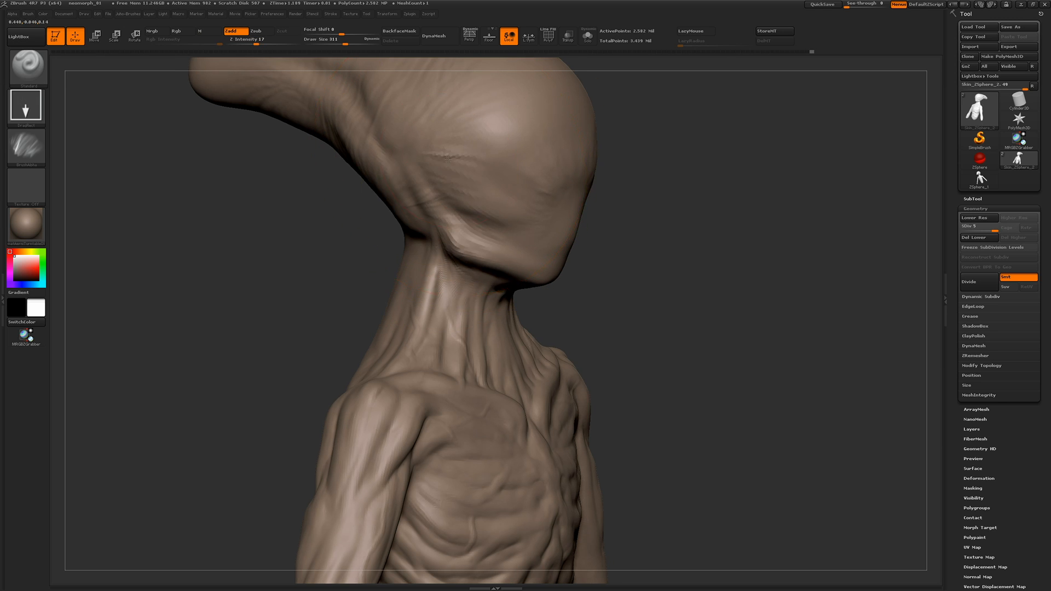
{"action": "mouse_move", "coordinate": [295, 279]}
{"action": "left_mouse_down"}
{"action": "mouse_move", "coordinate": [251, 310]}
{"action": "mouse_move", "coordinate": [273, 271]}
{"action": "mouse_move", "coordinate": [411, 329]}
{"action": "left_mouse_up"}
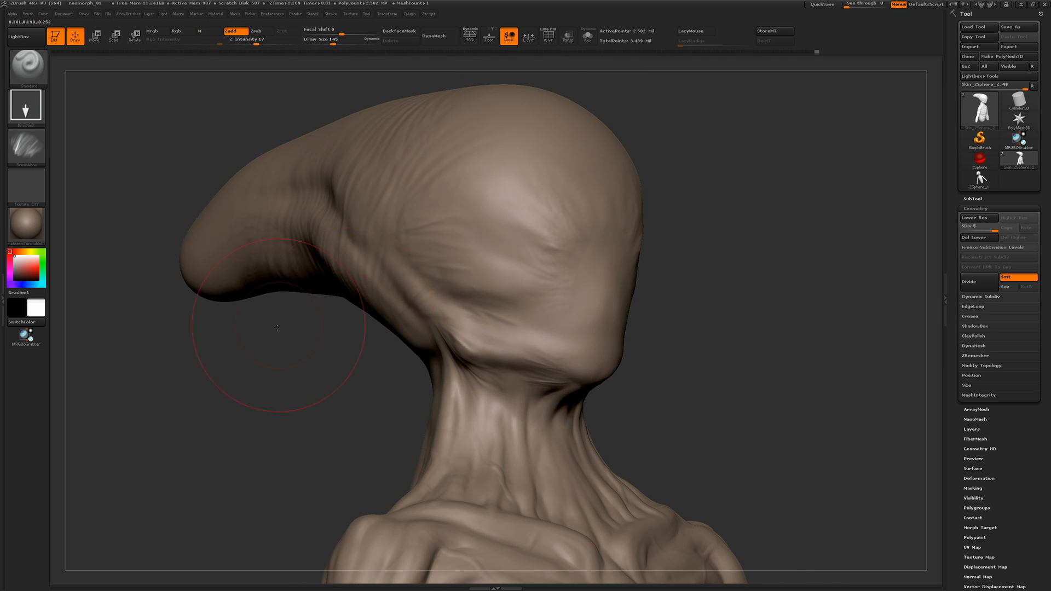
Stamp wrinkles onto the center and side of the brow at draw size 145, and undo the last stamp
{"action": "left_click_drag", "start_coordinate": [277, 327], "coordinate": [581, 299]}
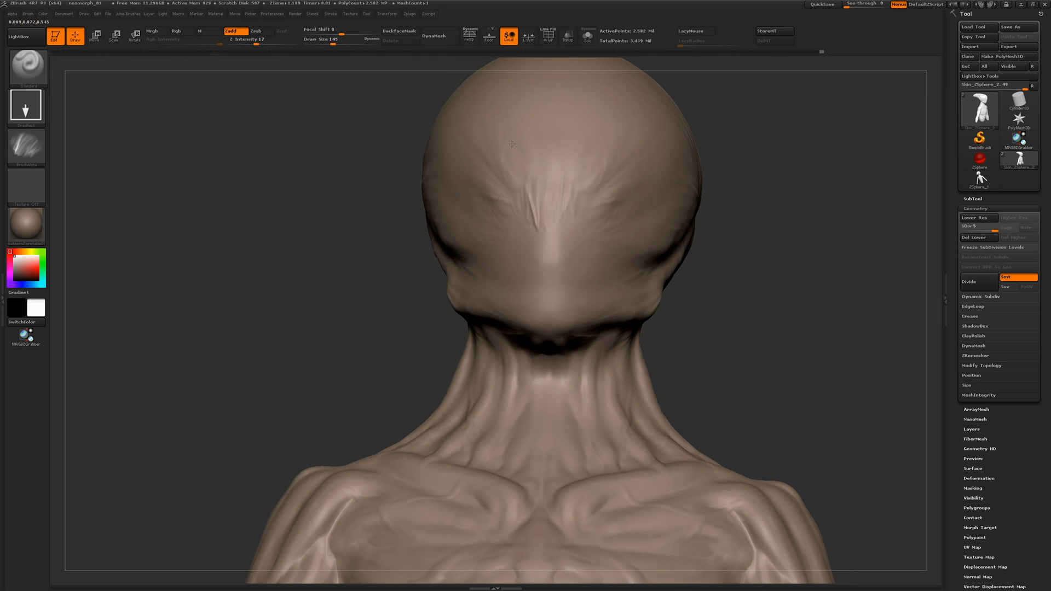
{"action": "left_click_drag", "start_coordinate": [515, 159], "coordinate": [534, 211], "text": "shift"}
{"action": "mouse_move", "coordinate": [280, 350]}
{"action": "left_mouse_down", "text": "alt"}
{"action": "mouse_move", "coordinate": [253, 307]}
{"action": "mouse_move", "coordinate": [262, 351]}
{"action": "left_mouse_up", "text": "alt"}
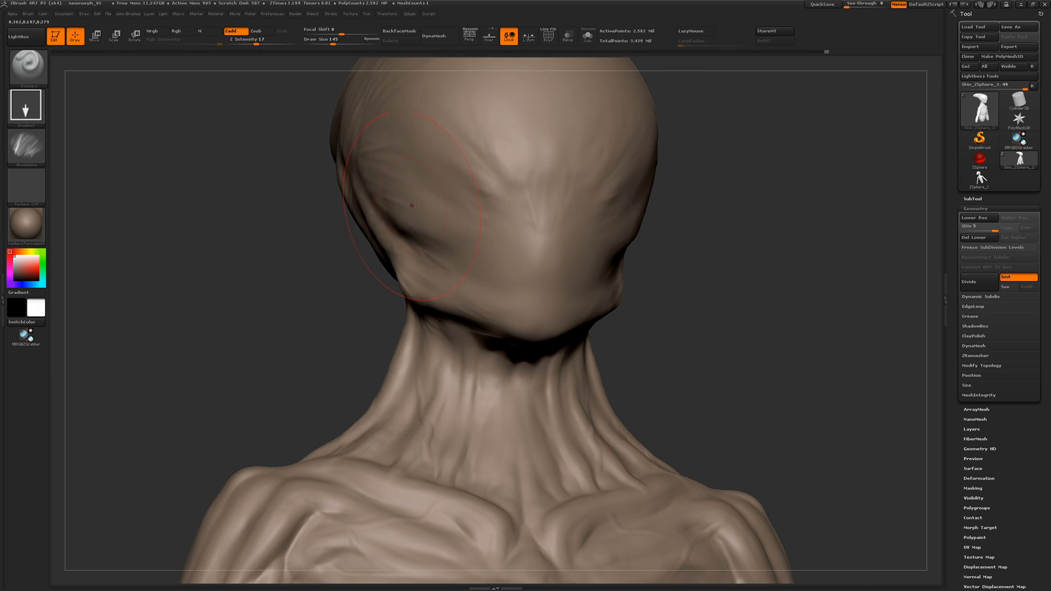
{"action": "left_click_drag", "start_coordinate": [469, 153], "coordinate": [472, 208], "text": "shift"}
{"action": "left_click_drag", "start_coordinate": [439, 150], "coordinate": [442, 154]}
{"action": "left_click_drag", "start_coordinate": [477, 170], "coordinate": [493, 186], "text": "shift"}
{"action": "key", "text": "ctrl+z"}
Flatten the surface of the brow and the side of the face with the hPolish brush
{"action": "left_click_drag", "start_coordinate": [314, 268], "coordinate": [247, 263]}
{"action": "left_click_drag", "start_coordinate": [263, 318], "coordinate": [268, 255], "text": "alt"}
{"action": "mouse_move", "coordinate": [268, 254]}
{"action": "left_mouse_down"}
{"action": "mouse_move", "coordinate": [280, 283]}
{"action": "mouse_move", "coordinate": [258, 286]}
{"action": "mouse_move", "coordinate": [277, 285]}
{"action": "left_mouse_up"}
{"action": "key", "text": "b"}
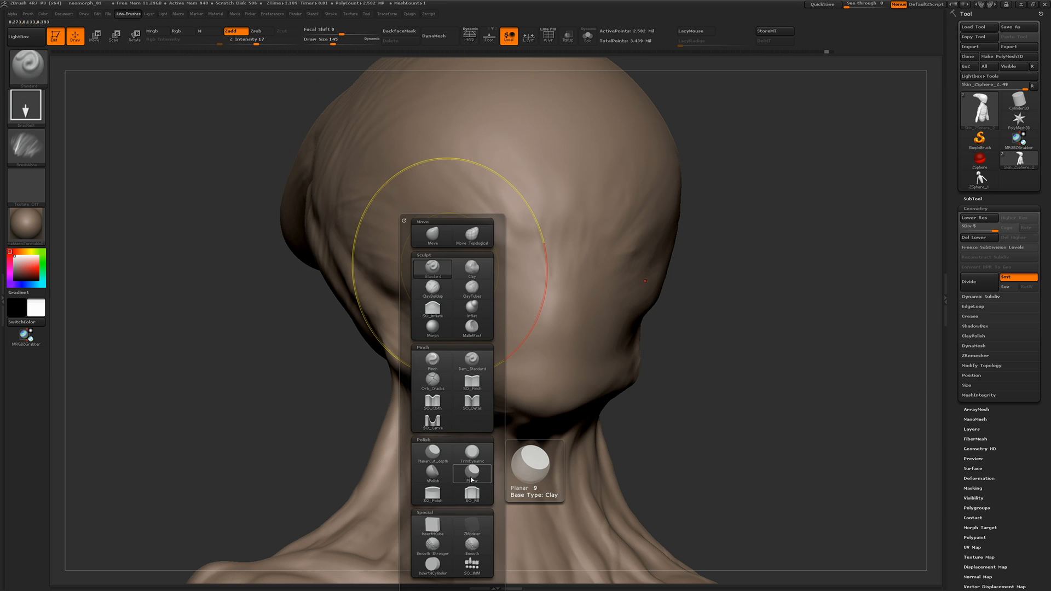
{"action": "left_click", "coordinate": [433, 474]}
{"action": "key", "text": "s"}
{"action": "mouse_move", "coordinate": [463, 241]}
{"action": "left_mouse_down"}
{"action": "mouse_move", "coordinate": [449, 241]}
{"action": "mouse_move", "coordinate": [501, 207]}
{"action": "mouse_move", "coordinate": [482, 239]}
{"action": "mouse_move", "coordinate": [512, 246]}
{"action": "left_mouse_up"}
{"action": "left_click_drag", "start_coordinate": [512, 246], "coordinate": [509, 233], "text": "shift"}
{"action": "mouse_move", "coordinate": [241, 306]}
{"action": "left_mouse_down", "text": "alt"}
{"action": "mouse_move", "coordinate": [239, 359]}
{"action": "mouse_move", "coordinate": [328, 328]}
{"action": "left_mouse_up", "text": "alt"}
{"action": "mouse_move", "coordinate": [328, 329]}
{"action": "left_mouse_down", "text": "alt"}
{"action": "mouse_move", "coordinate": [228, 233]}
{"action": "mouse_move", "coordinate": [236, 254]}
{"action": "left_mouse_up", "text": "alt"}
Return to the Standard brush at draw size 44 and stamp wrinkles across the neck and its base
{"action": "key", "text": "b"}
{"action": "left_click", "coordinate": [262, 284]}
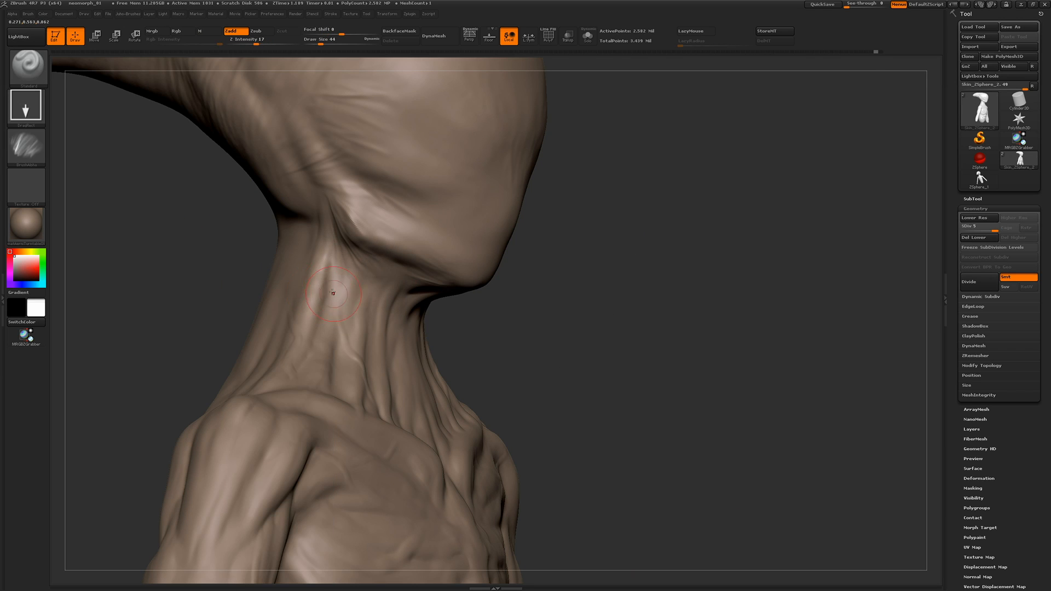
{"action": "left_click_drag", "start_coordinate": [261, 287], "coordinate": [178, 303]}
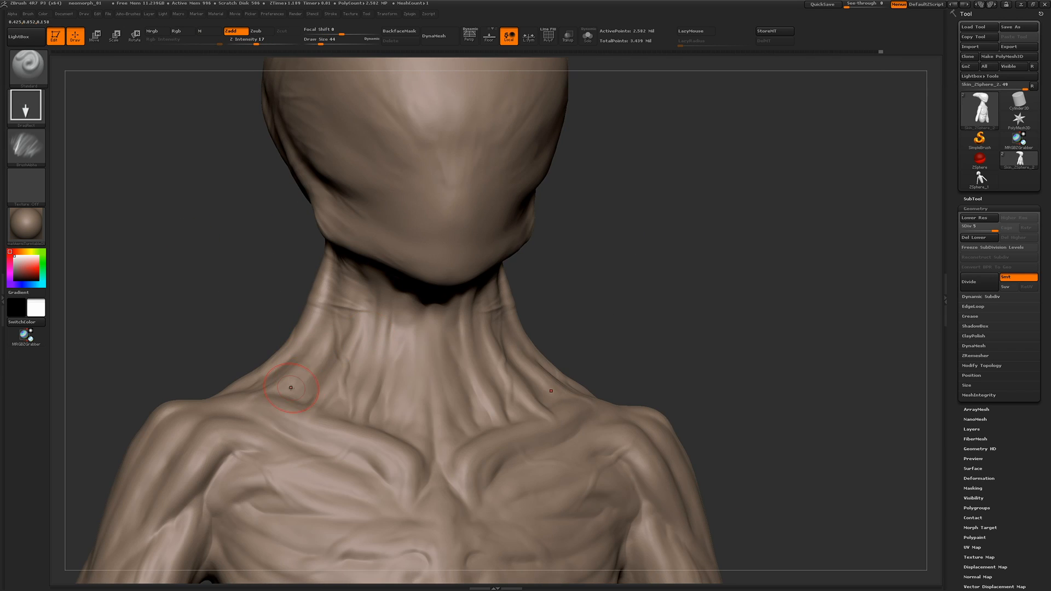
{"action": "left_click_drag", "start_coordinate": [274, 438], "coordinate": [265, 350]}
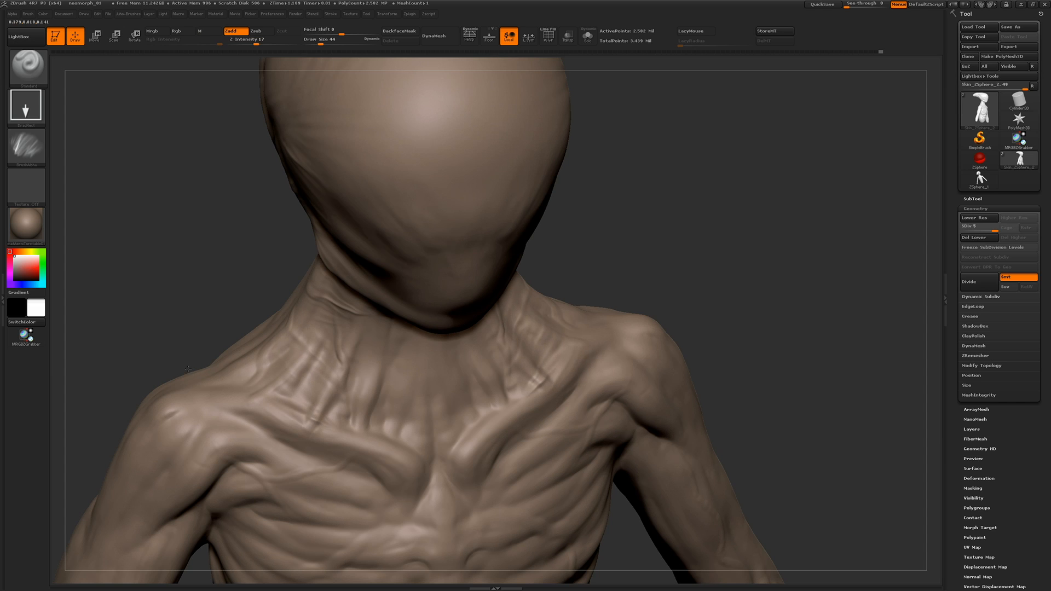
Choose the Crows_Feet alpha and stamp fine wrinkles across both sides of the neck
{"action": "left_click_drag", "start_coordinate": [230, 265], "coordinate": [390, 292]}
{"action": "left_click", "coordinate": [37, 158]}
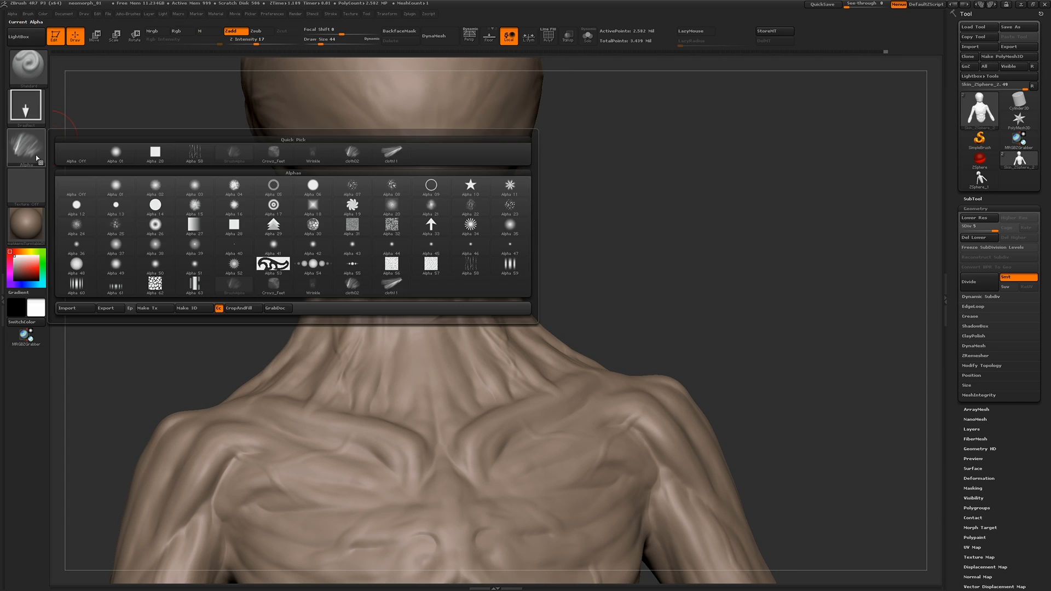
{"action": "left_click", "coordinate": [274, 285]}
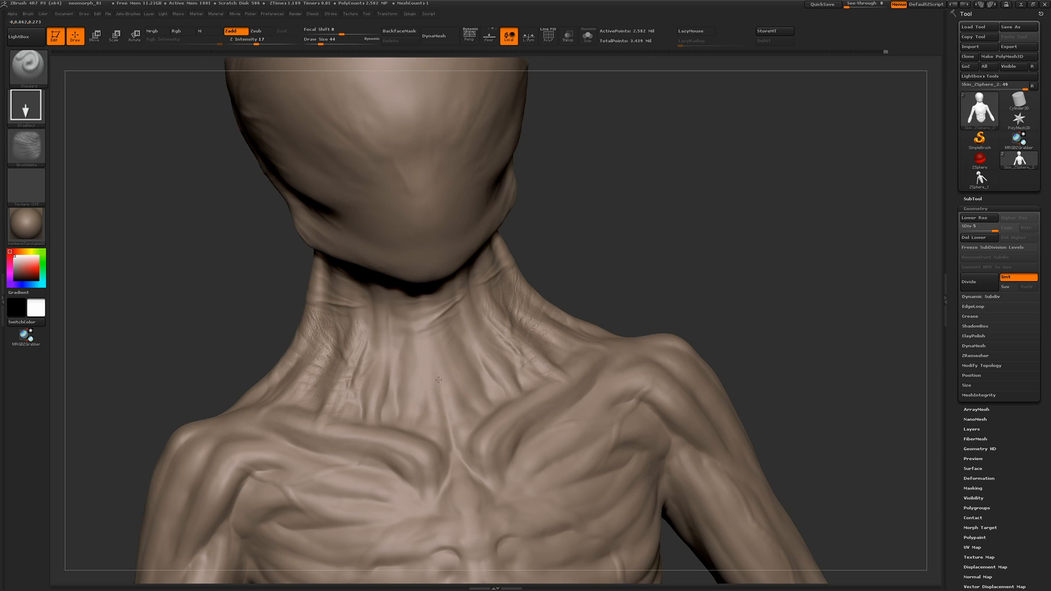
{"action": "key", "text": "shift"}
{"action": "mouse_move", "coordinate": [209, 272]}
{"action": "left_mouse_down", "text": "alt"}
{"action": "mouse_move", "coordinate": [227, 312]}
{"action": "mouse_move", "coordinate": [240, 164]}
{"action": "left_mouse_up", "text": "alt"}
{"action": "key", "text": "shift"}
Choose the fan-shaped fold alpha, stamp stretched skin at the armpit, and mask the front of the upper arm
{"action": "left_click", "coordinate": [27, 147]}
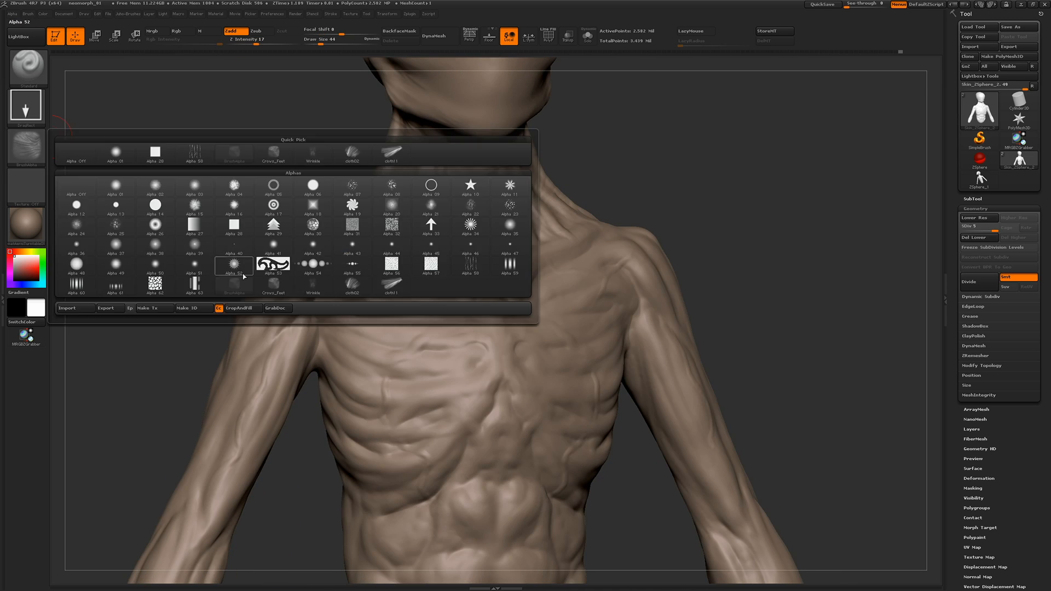
{"action": "left_click", "coordinate": [392, 284]}
{"action": "left_click_drag", "start_coordinate": [170, 268], "coordinate": [186, 262]}
{"action": "mouse_move", "coordinate": [373, 292]}
{"action": "left_mouse_down"}
{"action": "mouse_move", "coordinate": [339, 309]}
{"action": "mouse_move", "coordinate": [394, 312]}
{"action": "left_mouse_up"}
{"action": "key", "text": "ctrl"}
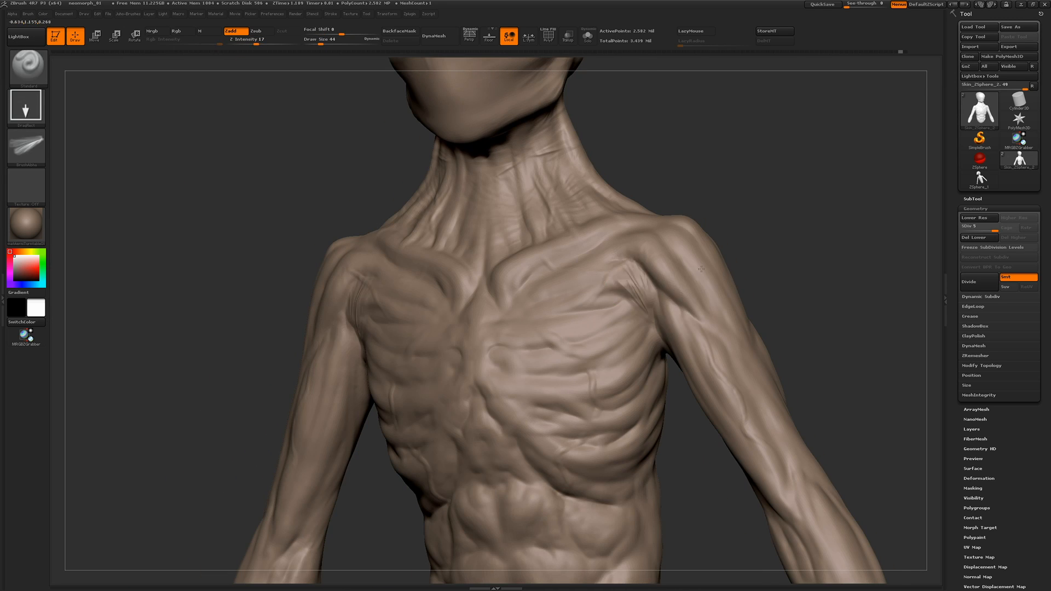
{"action": "left_click_drag", "start_coordinate": [665, 263], "coordinate": [712, 377], "text": "ctrl"}
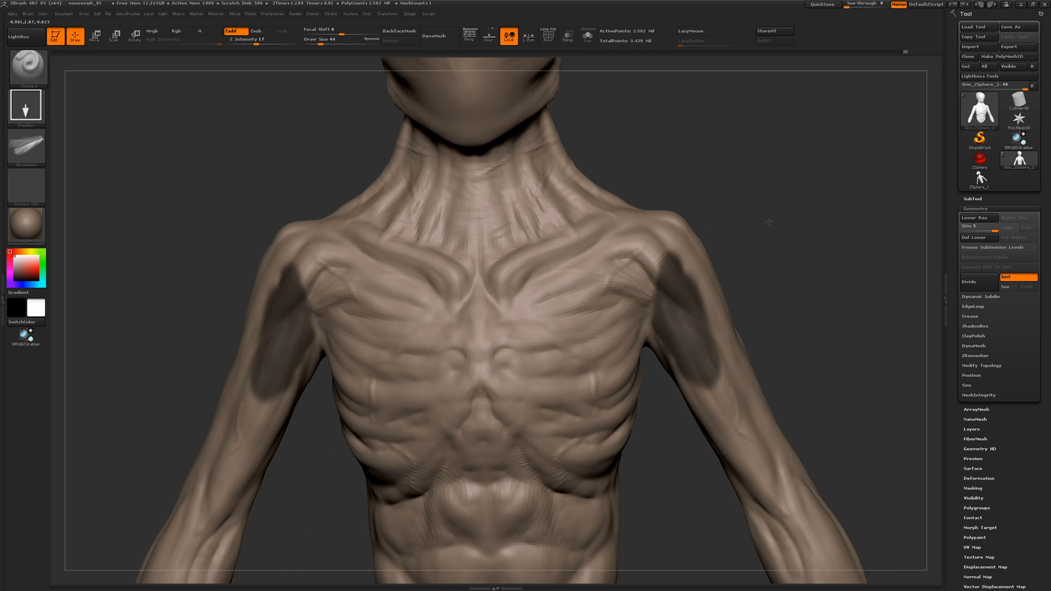
Stamp stretched folds radiating from the armpit onto the outer chest
{"action": "key", "text": "shift"}
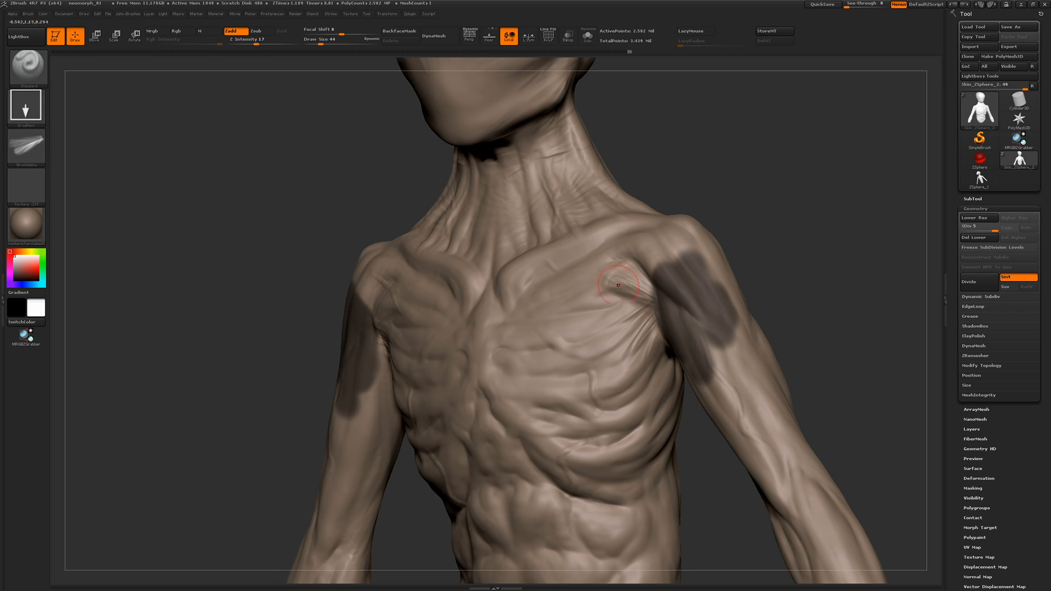
{"action": "left_click_drag", "start_coordinate": [145, 194], "coordinate": [274, 199]}
{"action": "left_click_drag", "start_coordinate": [413, 330], "coordinate": [344, 326]}
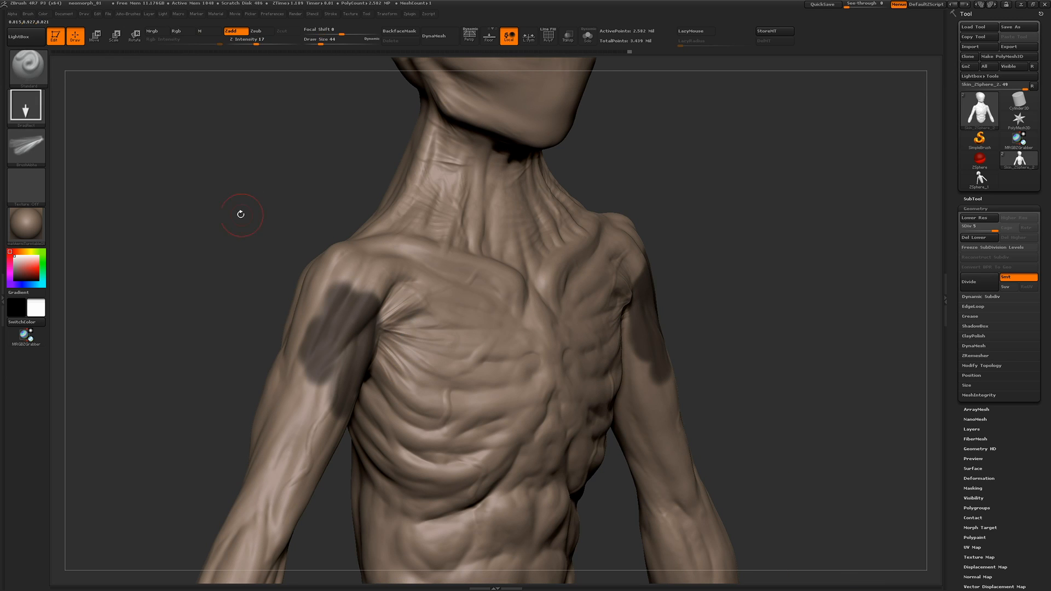
{"action": "mouse_move", "coordinate": [239, 214]}
{"action": "left_mouse_down"}
{"action": "mouse_move", "coordinate": [212, 214]}
{"action": "mouse_move", "coordinate": [253, 219]}
{"action": "left_mouse_up"}
{"action": "left_click_drag", "start_coordinate": [366, 399], "coordinate": [374, 409], "text": "ctrl"}
{"action": "left_click_drag", "start_coordinate": [437, 372], "coordinate": [399, 347]}
Clear the arm mask and stamp folds at the side of the lower ribcage with Z Intensity 24, undoing the unwanted stamps
{"action": "left_click_drag", "start_coordinate": [236, 274], "coordinate": [254, 295]}
{"action": "key", "text": "ctrl+z"}
{"action": "left_click_drag", "start_coordinate": [430, 378], "coordinate": [351, 419]}
{"action": "mouse_move", "coordinate": [386, 436]}
{"action": "left_mouse_down"}
{"action": "mouse_move", "coordinate": [369, 441]}
{"action": "mouse_move", "coordinate": [405, 470]}
{"action": "left_mouse_up"}
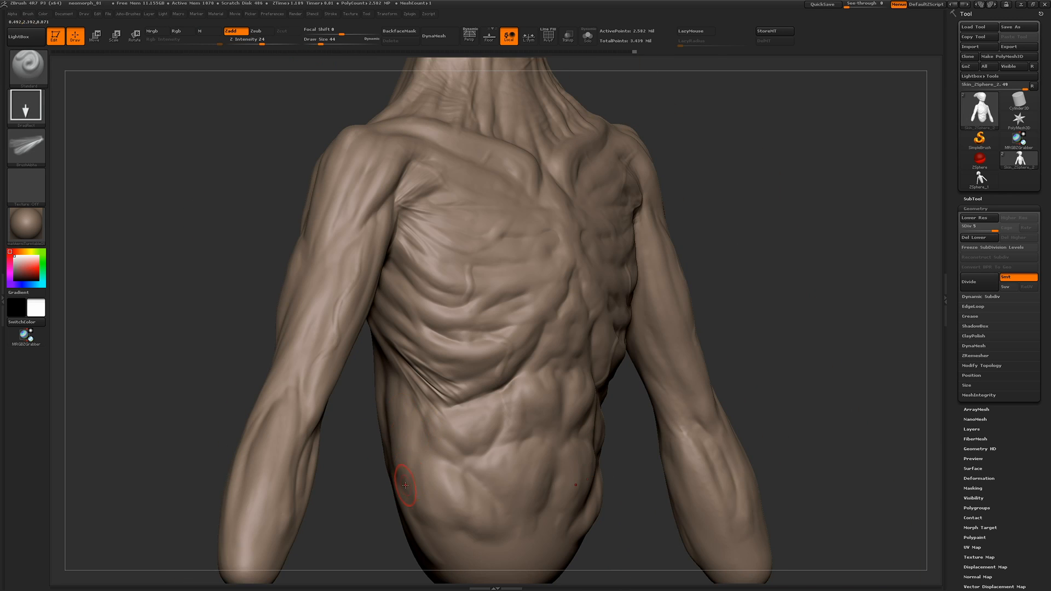
{"action": "left_click_drag", "start_coordinate": [357, 375], "coordinate": [328, 364]}
{"action": "left_click_drag", "start_coordinate": [374, 225], "coordinate": [351, 211]}
{"action": "key", "text": "ctrl+z"}
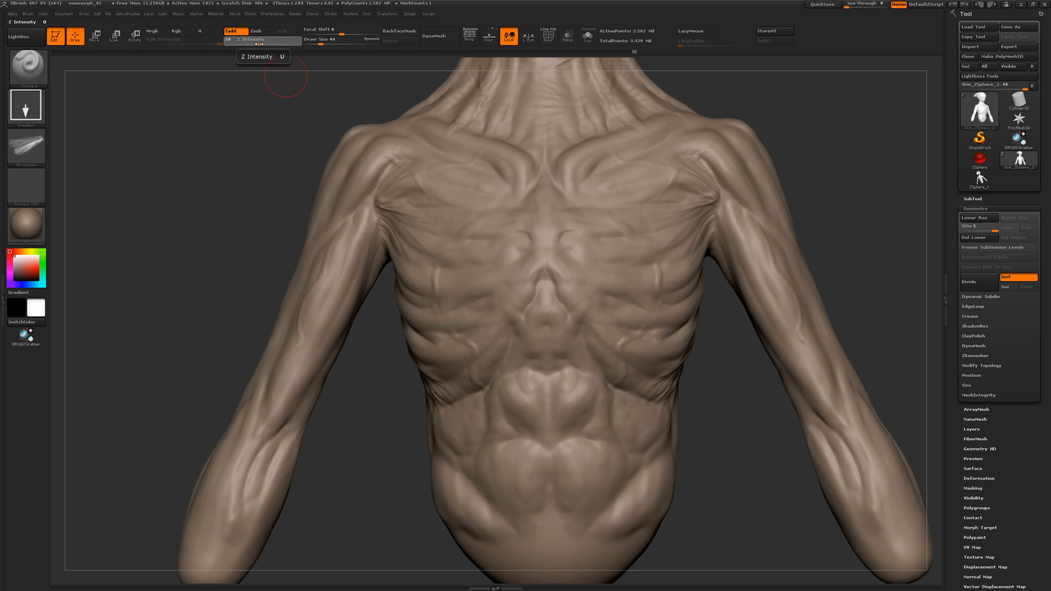
Set Z Intensity to 15, mask the outer chest and shoulder front, and stamp folds onto the inner upper arm
{"action": "left_click_drag", "start_coordinate": [261, 41], "coordinate": [255, 42]}
{"action": "left_click_drag", "start_coordinate": [274, 115], "coordinate": [296, 117]}
{"action": "mouse_move", "coordinate": [392, 211]}
{"action": "left_mouse_down", "text": "ctrl"}
{"action": "mouse_move", "coordinate": [408, 169]}
{"action": "mouse_move", "coordinate": [359, 158]}
{"action": "left_mouse_up", "text": "ctrl"}
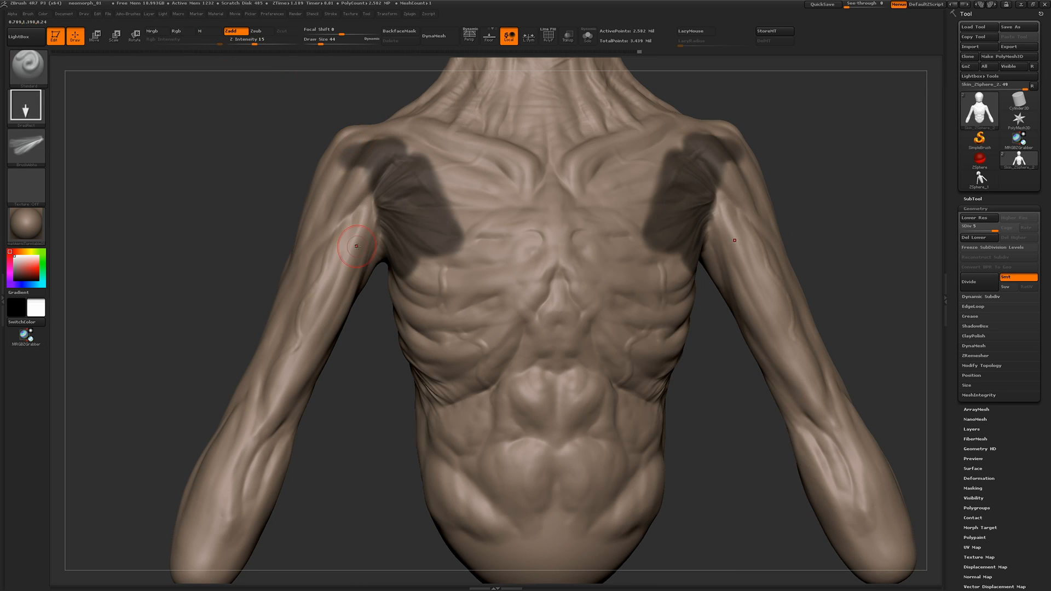
{"action": "left_click_drag", "start_coordinate": [354, 237], "coordinate": [309, 194]}
{"action": "left_click_drag", "start_coordinate": [633, 214], "coordinate": [629, 216]}
{"action": "mouse_move", "coordinate": [183, 159]}
{"action": "left_mouse_down"}
{"action": "mouse_move", "coordinate": [144, 160]}
{"action": "mouse_move", "coordinate": [230, 184]}
{"action": "left_mouse_up"}
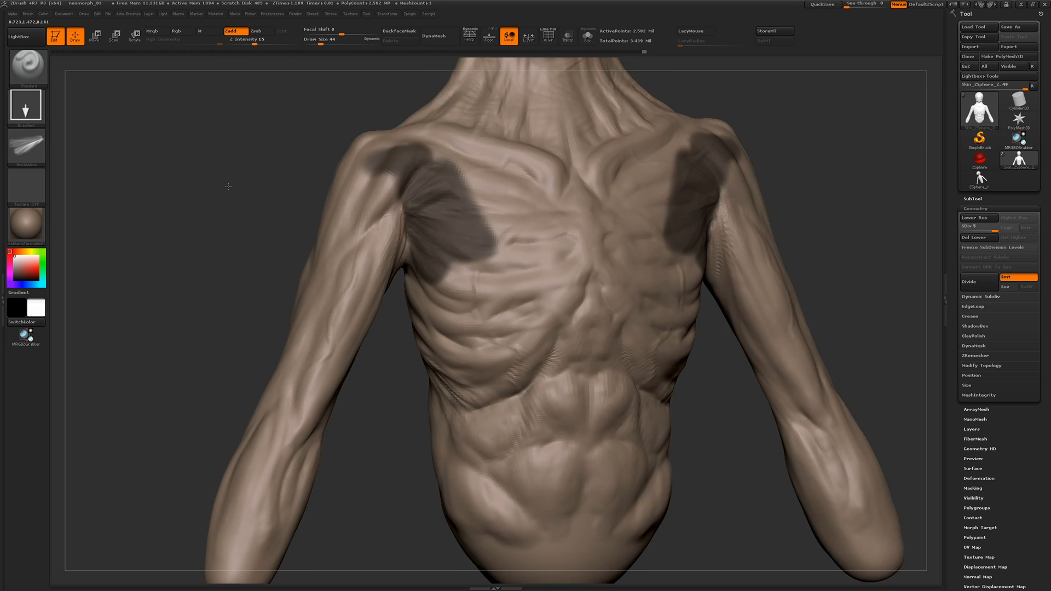
Clear the chest mask, choose the Wrinkle alpha, and stamp wrinkles across the shoulder front and upper chest
{"action": "left_click_drag", "start_coordinate": [186, 219], "coordinate": [213, 247], "text": "ctrl"}
{"action": "mouse_move", "coordinate": [247, 241]}
{"action": "left_mouse_down"}
{"action": "mouse_move", "coordinate": [216, 246]}
{"action": "mouse_move", "coordinate": [246, 167]}
{"action": "left_mouse_up"}
{"action": "left_click", "coordinate": [27, 147]}
{"action": "left_click", "coordinate": [353, 286]}
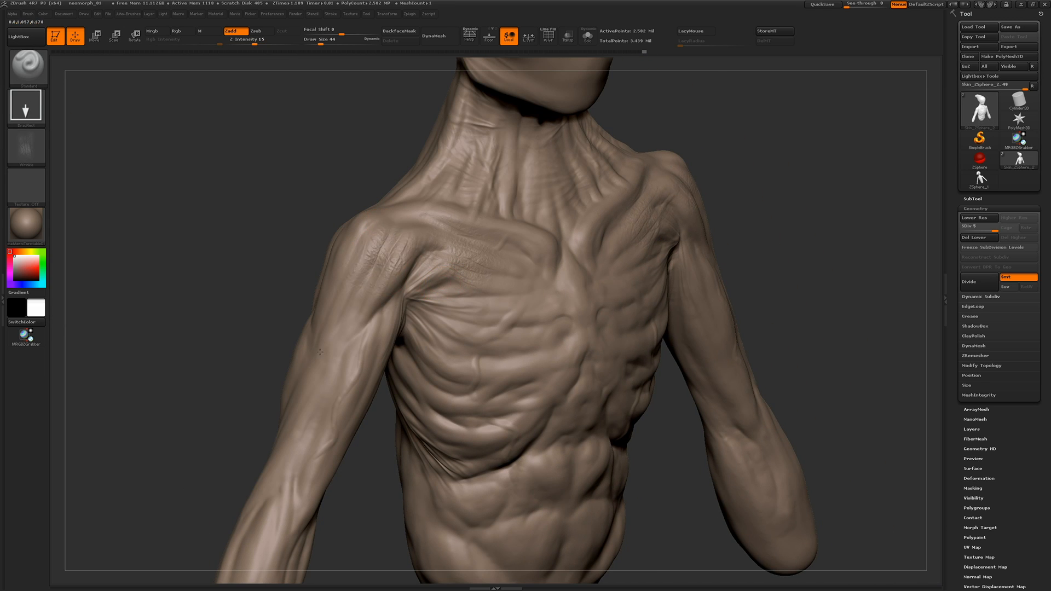
{"action": "left_click_drag", "start_coordinate": [241, 343], "coordinate": [323, 313]}
{"action": "left_click_drag", "start_coordinate": [545, 407], "coordinate": [465, 406]}
{"action": "left_click_drag", "start_coordinate": [381, 241], "coordinate": [403, 263], "text": "shift"}
{"action": "left_click_drag", "start_coordinate": [364, 178], "coordinate": [338, 185]}
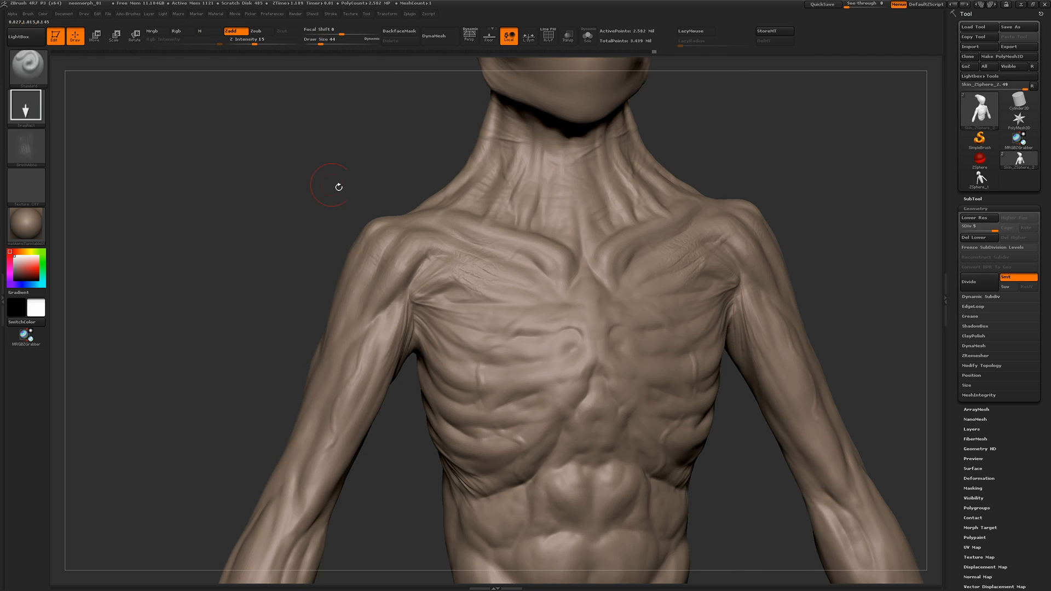
{"action": "left_click_drag", "start_coordinate": [400, 274], "coordinate": [408, 293], "text": "shift"}
{"action": "mouse_move", "coordinate": [235, 306]}
{"action": "left_mouse_down", "text": "alt"}
{"action": "mouse_move", "coordinate": [237, 265]}
{"action": "mouse_move", "coordinate": [251, 251]}
{"action": "mouse_move", "coordinate": [257, 307]}
{"action": "left_mouse_up", "text": "alt"}
Return to the fan-shaped fold alpha and stamp folds beneath the collarbone, undoing and redoing the first attempts
{"action": "left_click", "coordinate": [26, 147]}
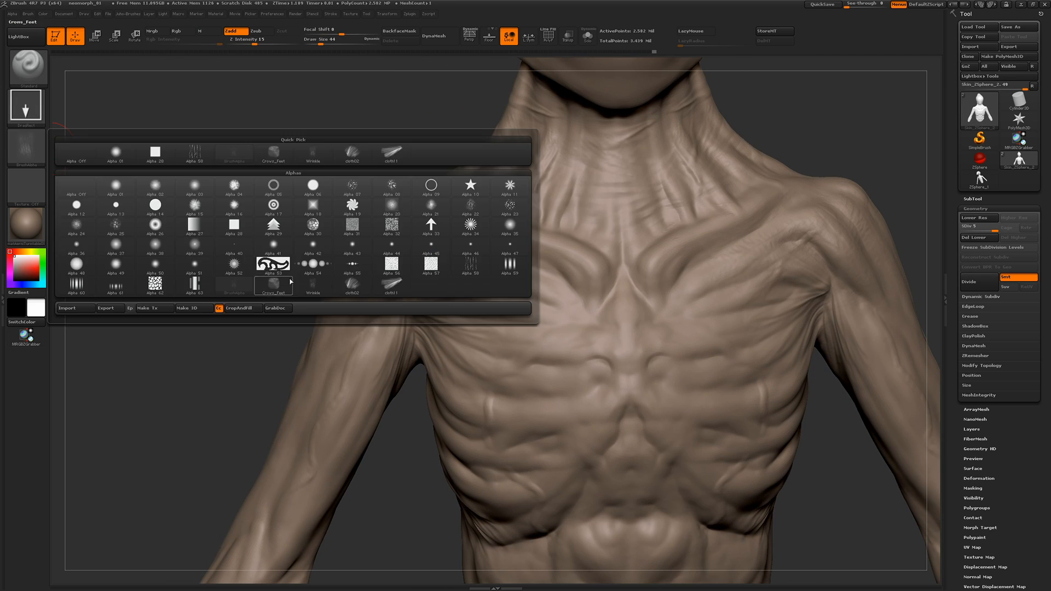
{"action": "left_click", "coordinate": [392, 285]}
{"action": "left_click_drag", "start_coordinate": [581, 284], "coordinate": [539, 313]}
{"action": "key", "text": "ctrl+z"}
{"action": "key", "text": "ctrl+z"}
{"action": "left_click_drag", "start_coordinate": [555, 267], "coordinate": [526, 306]}
{"action": "left_click_drag", "start_coordinate": [672, 192], "coordinate": [668, 173]}
{"action": "left_click_drag", "start_coordinate": [271, 216], "coordinate": [272, 186]}
Smooth the stamped skin along the outer collarbone
{"action": "key", "text": "shift"}
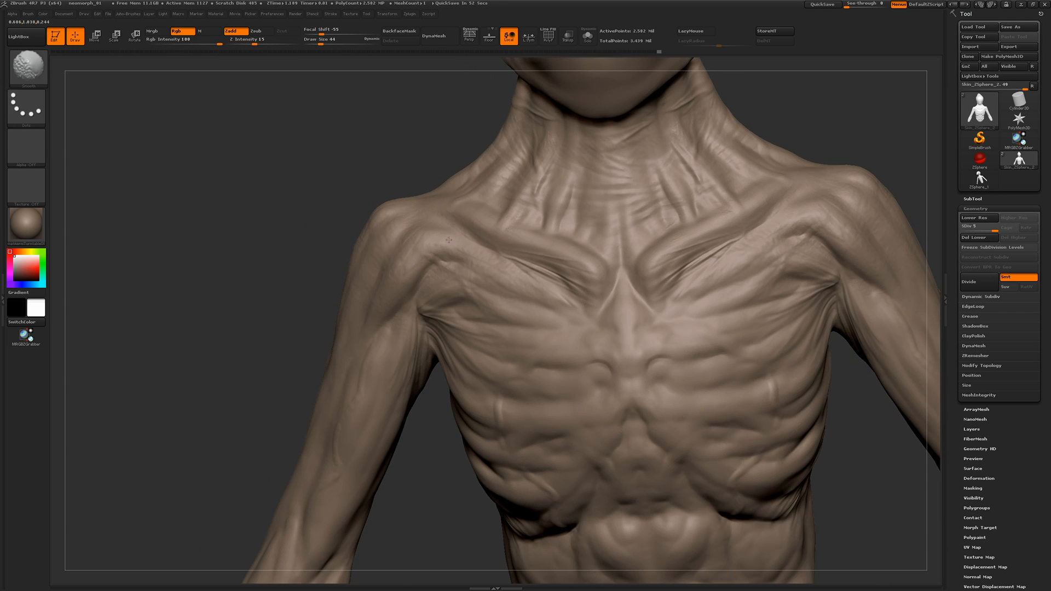
{"action": "left_click_drag", "start_coordinate": [448, 240], "coordinate": [515, 258], "text": "shift"}
{"action": "mouse_move", "coordinate": [256, 301]}
{"action": "left_mouse_down", "text": "alt"}
{"action": "mouse_move", "coordinate": [246, 266]}
{"action": "mouse_move", "coordinate": [241, 289]}
{"action": "mouse_move", "coordinate": [259, 307]}
{"action": "left_mouse_up", "text": "alt"}
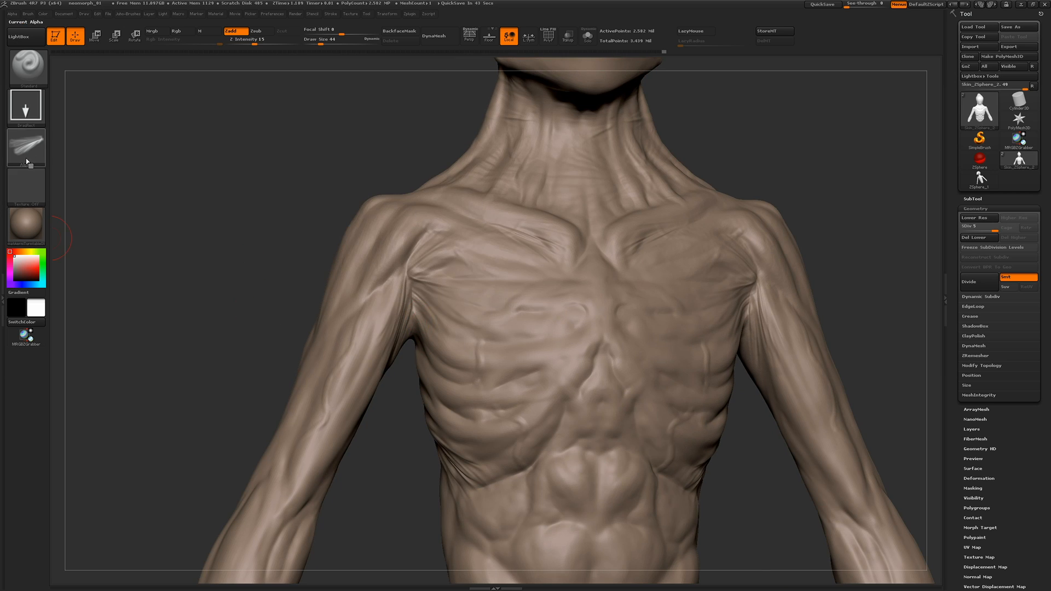
Switch back to the first wrinkle alpha and stamp folds over the sternum, chest and ribs
{"action": "left_click", "coordinate": [26, 162]}
{"action": "left_click", "coordinate": [235, 283]}
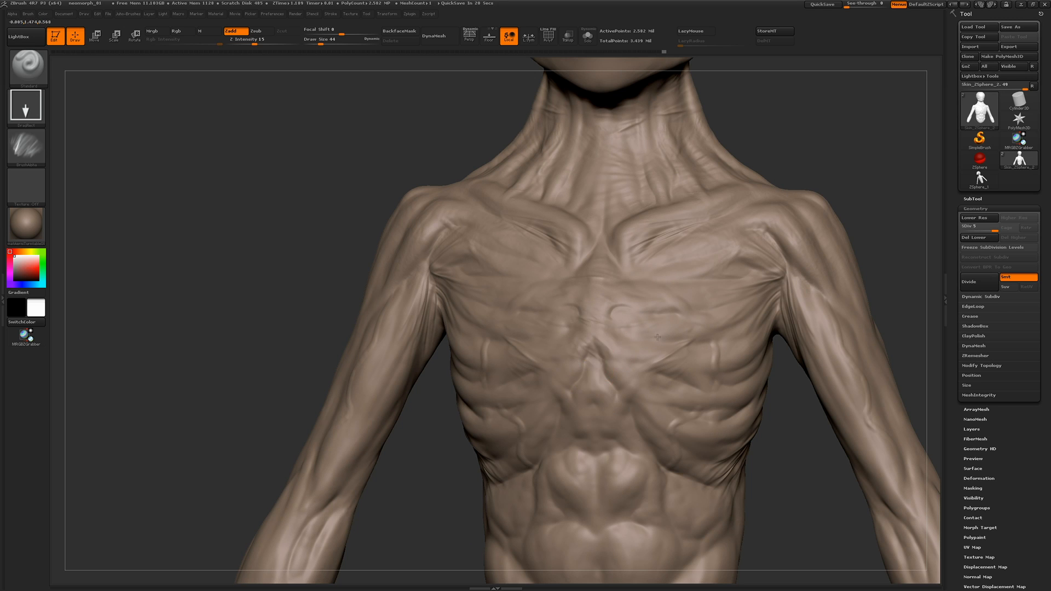
{"action": "left_click_drag", "start_coordinate": [657, 337], "coordinate": [659, 338]}
{"action": "left_click_drag", "start_coordinate": [208, 271], "coordinate": [301, 271]}
{"action": "left_click_drag", "start_coordinate": [301, 271], "coordinate": [262, 213], "text": "alt"}
{"action": "left_click_drag", "start_coordinate": [467, 284], "coordinate": [461, 306], "text": "shift"}
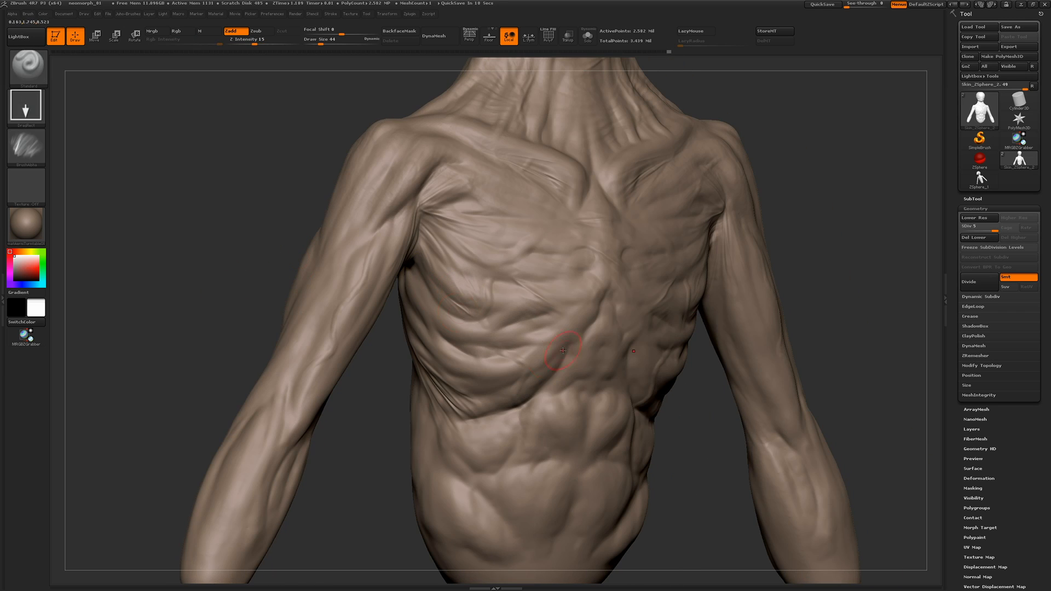
{"action": "left_click_drag", "start_coordinate": [358, 429], "coordinate": [363, 367]}
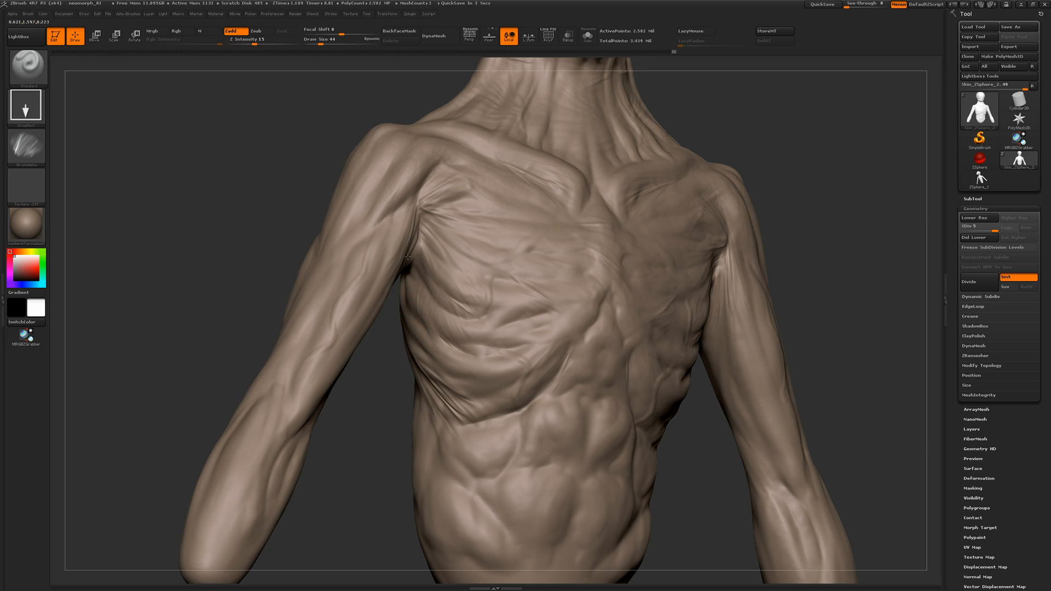
Stamp wrinkles onto the shoulder and upper arm, and across the upper abdominal muscles
{"action": "left_click_drag", "start_coordinate": [400, 236], "coordinate": [336, 320]}
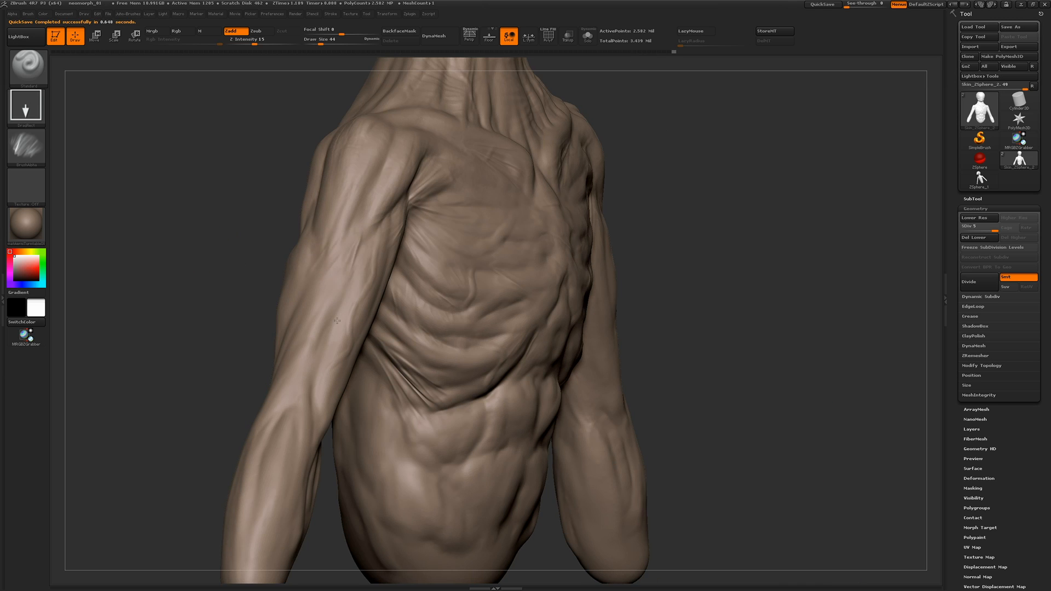
{"action": "mouse_move", "coordinate": [268, 268]}
{"action": "left_mouse_down"}
{"action": "mouse_move", "coordinate": [351, 183]}
{"action": "mouse_move", "coordinate": [338, 131]}
{"action": "mouse_move", "coordinate": [284, 164]}
{"action": "mouse_move", "coordinate": [221, 268]}
{"action": "mouse_move", "coordinate": [521, 410]}
{"action": "left_mouse_up"}
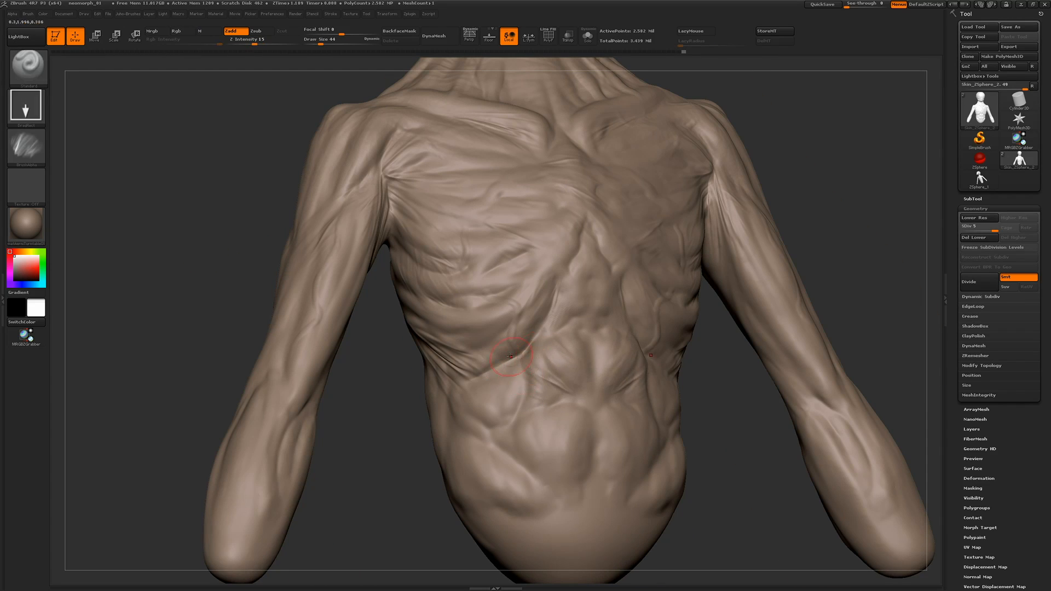
{"action": "left_click_drag", "start_coordinate": [481, 349], "coordinate": [551, 440]}
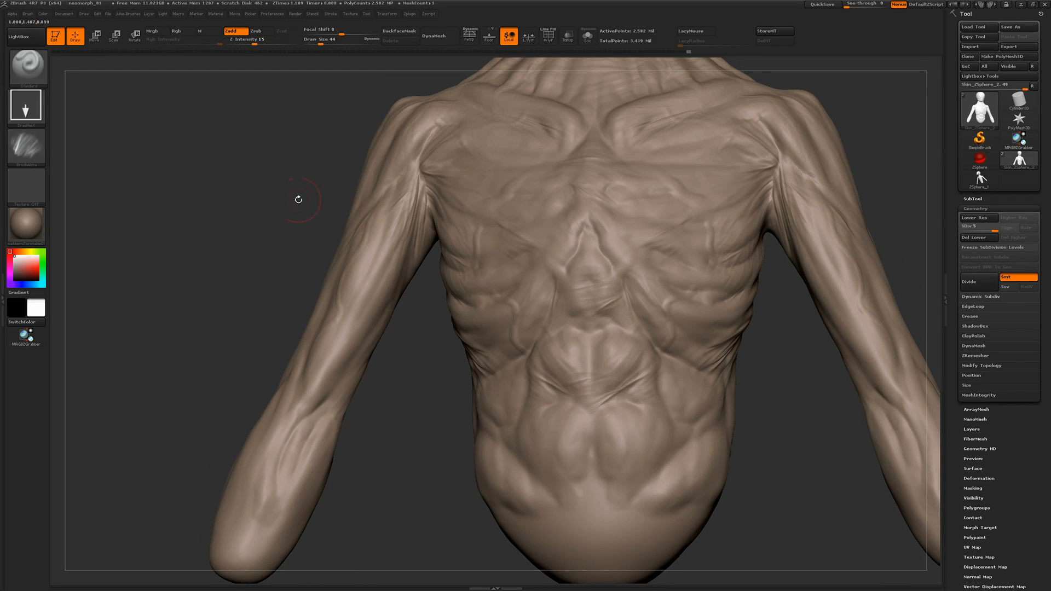
Stamp wrinkles across the forehead with the same alpha
{"action": "mouse_move", "coordinate": [299, 199]}
{"action": "left_mouse_down"}
{"action": "mouse_move", "coordinate": [484, 446]}
{"action": "mouse_move", "coordinate": [198, 291]}
{"action": "mouse_move", "coordinate": [385, 232]}
{"action": "left_mouse_up"}
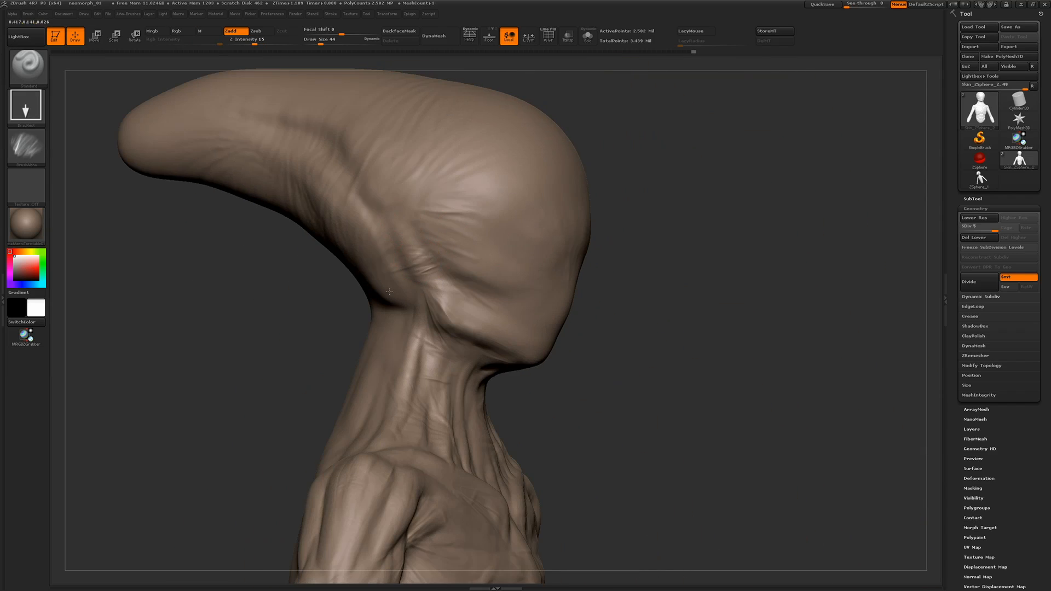
{"action": "left_click_drag", "start_coordinate": [601, 344], "coordinate": [467, 179]}
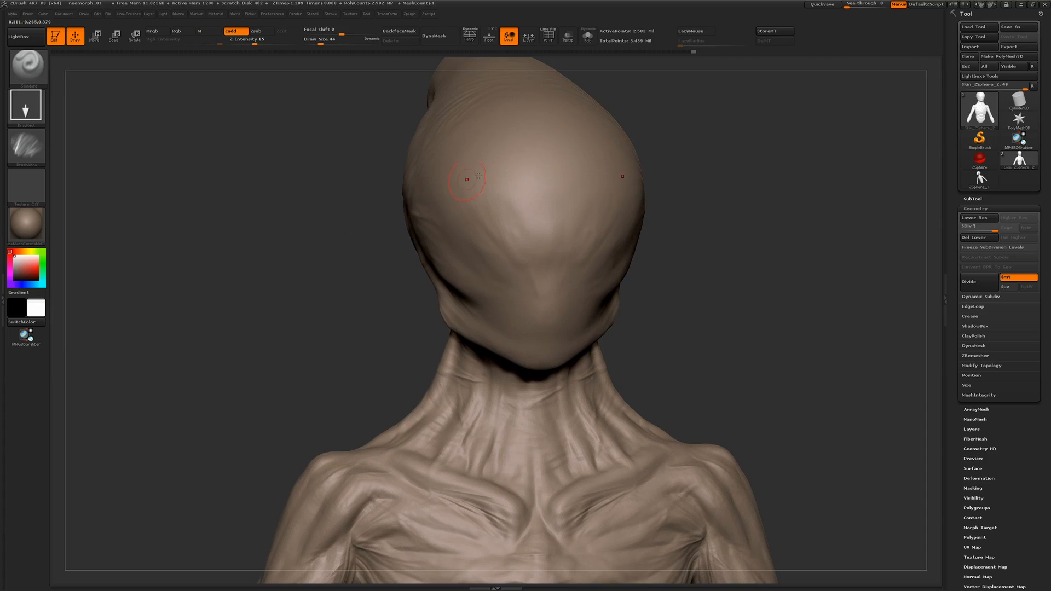
{"action": "mouse_move", "coordinate": [377, 186]}
{"action": "left_mouse_down"}
{"action": "mouse_move", "coordinate": [493, 202]}
{"action": "mouse_move", "coordinate": [547, 230]}
{"action": "mouse_move", "coordinate": [519, 247]}
{"action": "left_mouse_up"}
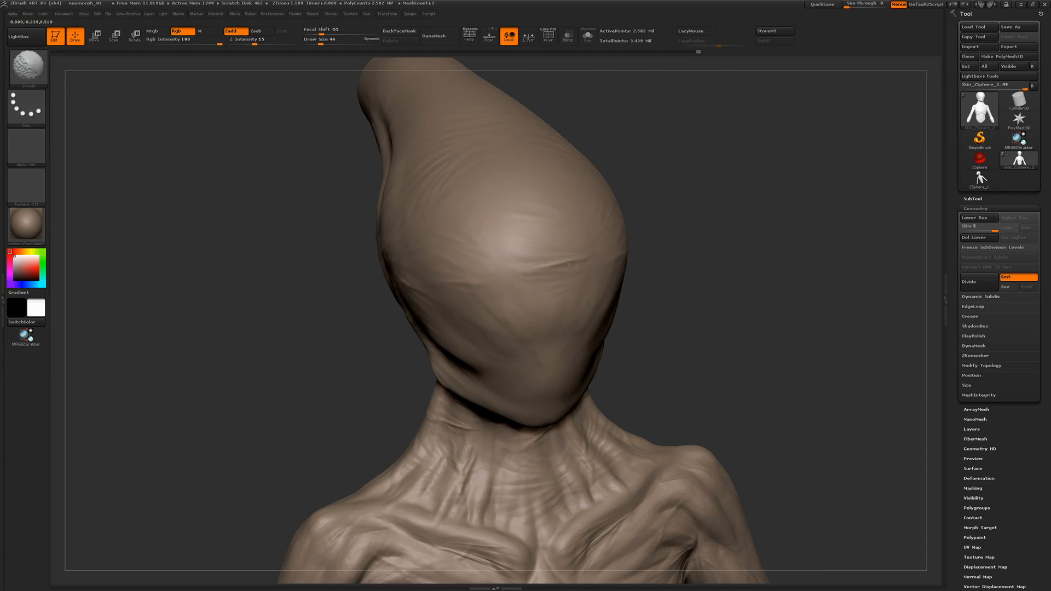
Assign a different smoothing brush and soften the wrinkles on the forehead
{"action": "left_click_drag", "start_coordinate": [591, 82], "coordinate": [579, 245], "text": "shift"}
{"action": "key", "text": "shift+b"}
{"action": "left_click", "coordinate": [535, 263]}
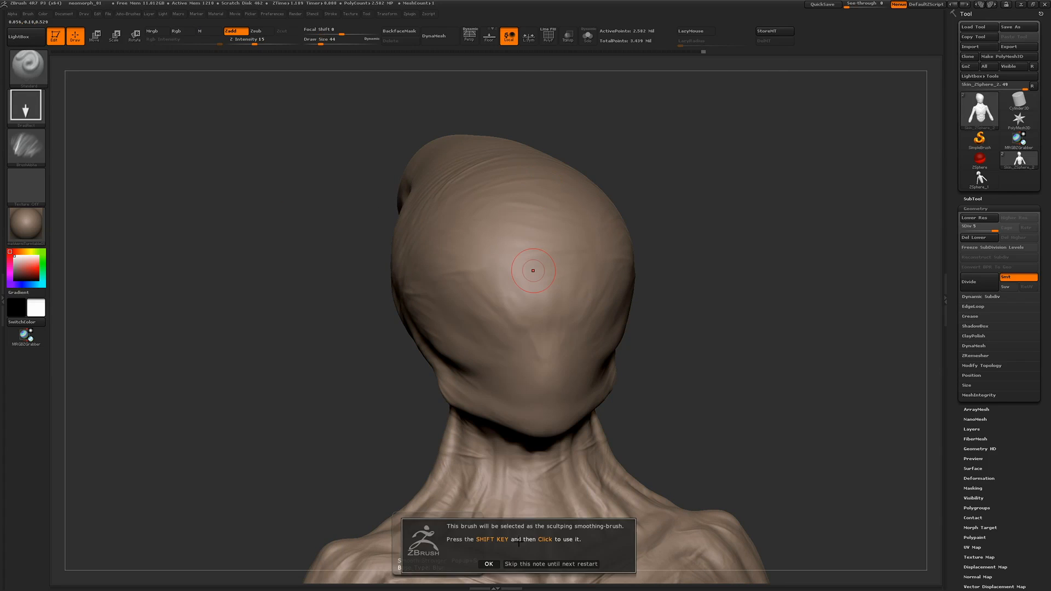
{"action": "left_click_drag", "start_coordinate": [465, 268], "coordinate": [467, 233], "text": "shift"}
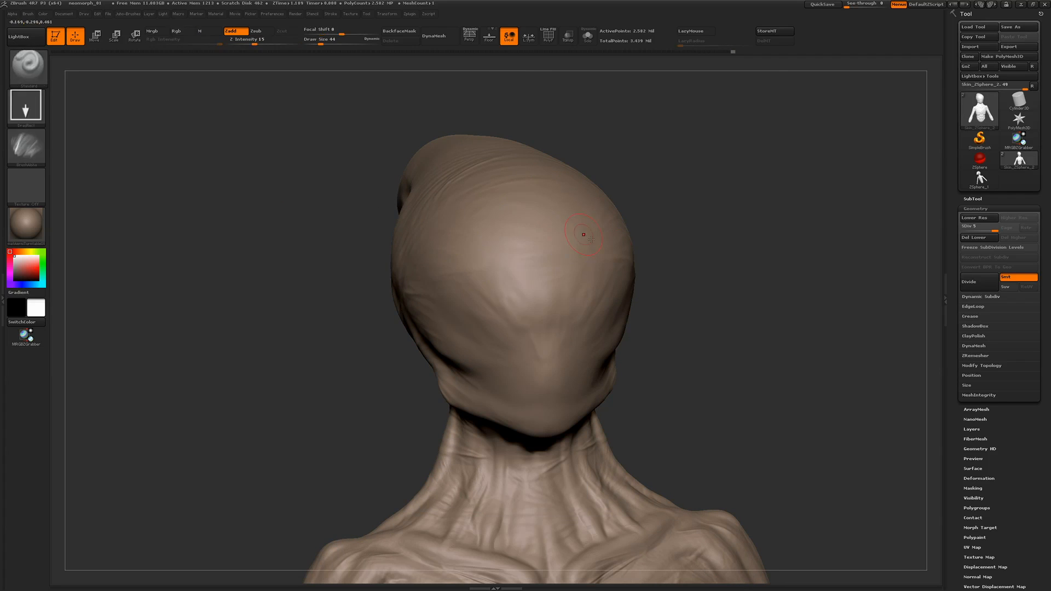
{"action": "left_click_drag", "start_coordinate": [582, 235], "coordinate": [595, 209], "text": "shift"}
Switch to a subtractive crease brush, turn LazyMouse off, and set the draw size to 17
{"action": "mouse_move", "coordinate": [268, 365]}
{"action": "left_mouse_down", "text": "alt"}
{"action": "mouse_move", "coordinate": [246, 251]}
{"action": "mouse_move", "coordinate": [292, 274]}
{"action": "mouse_move", "coordinate": [230, 178]}
{"action": "left_mouse_up", "text": "alt"}
{"action": "left_click_drag", "start_coordinate": [230, 178], "coordinate": [309, 219]}
{"action": "key", "text": "b"}
{"action": "left_click", "coordinate": [331, 290]}
{"action": "mouse_move", "coordinate": [224, 131]}
{"action": "left_mouse_down", "text": "alt"}
{"action": "mouse_move", "coordinate": [287, 251]}
{"action": "mouse_move", "coordinate": [235, 246]}
{"action": "left_mouse_up", "text": "alt"}
{"action": "left_click_drag", "start_coordinate": [235, 247], "coordinate": [252, 307], "text": "alt"}
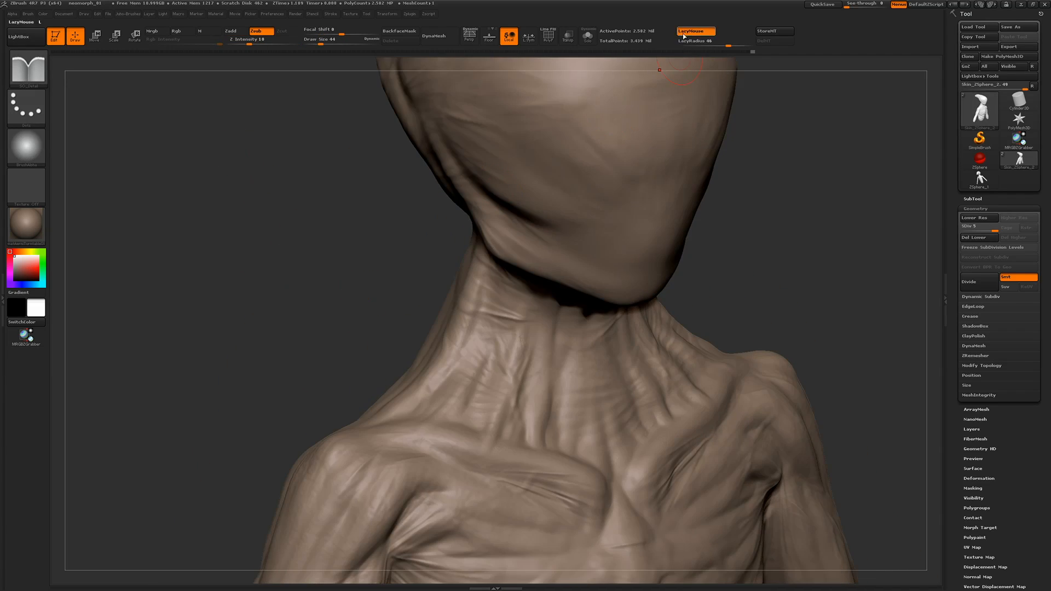
{"action": "left_click", "coordinate": [684, 33]}
{"action": "key", "text": "space"}
Carve thin creases along the collarbone and near the armpit, raising the brush's Z Intensity
{"action": "left_click_drag", "start_coordinate": [305, 354], "coordinate": [341, 246], "text": "alt"}
{"action": "left_click_drag", "start_coordinate": [480, 387], "coordinate": [463, 392]}
{"action": "left_click_drag", "start_coordinate": [273, 257], "coordinate": [252, 290]}
{"action": "left_click_drag", "start_coordinate": [252, 290], "coordinate": [249, 227], "text": "alt"}
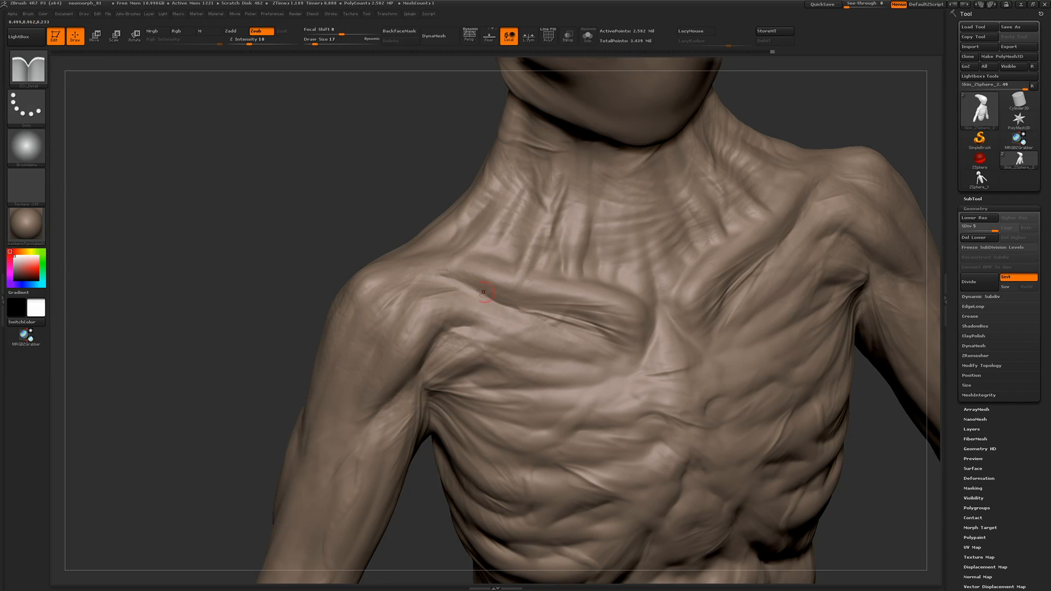
{"action": "left_click_drag", "start_coordinate": [395, 336], "coordinate": [392, 346]}
{"action": "left_click_drag", "start_coordinate": [254, 207], "coordinate": [272, 147], "text": "alt"}
{"action": "mouse_move", "coordinate": [461, 261]}
{"action": "left_mouse_down"}
{"action": "mouse_move", "coordinate": [454, 275]}
{"action": "mouse_move", "coordinate": [507, 290]}
{"action": "left_mouse_up"}
{"action": "left_click", "coordinate": [258, 41]}
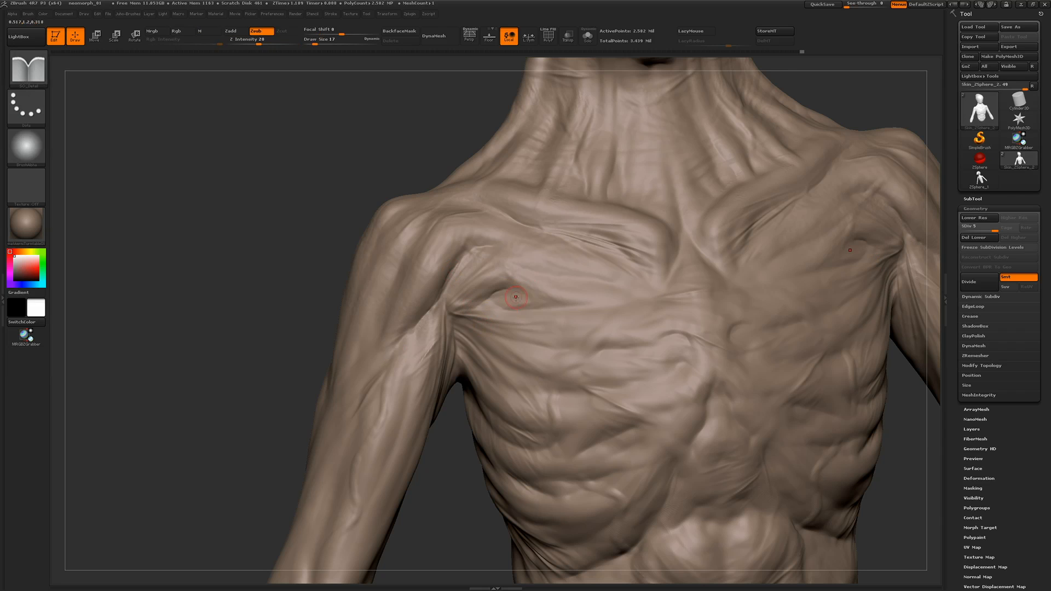
Change to a softer subtractive brush at Z Intensity 6 and refine the creases across the chest and ribs
{"action": "key", "text": "b"}
{"action": "mouse_move", "coordinate": [313, 215]}
{"action": "left_mouse_down"}
{"action": "mouse_move", "coordinate": [413, 255]}
{"action": "mouse_move", "coordinate": [423, 291]}
{"action": "left_mouse_up"}
{"action": "mouse_move", "coordinate": [285, 306]}
{"action": "left_mouse_down", "text": "alt"}
{"action": "mouse_move", "coordinate": [290, 181]}
{"action": "mouse_move", "coordinate": [203, 183]}
{"action": "left_mouse_up", "text": "alt"}
{"action": "key", "text": "b"}
{"action": "left_click", "coordinate": [450, 270]}
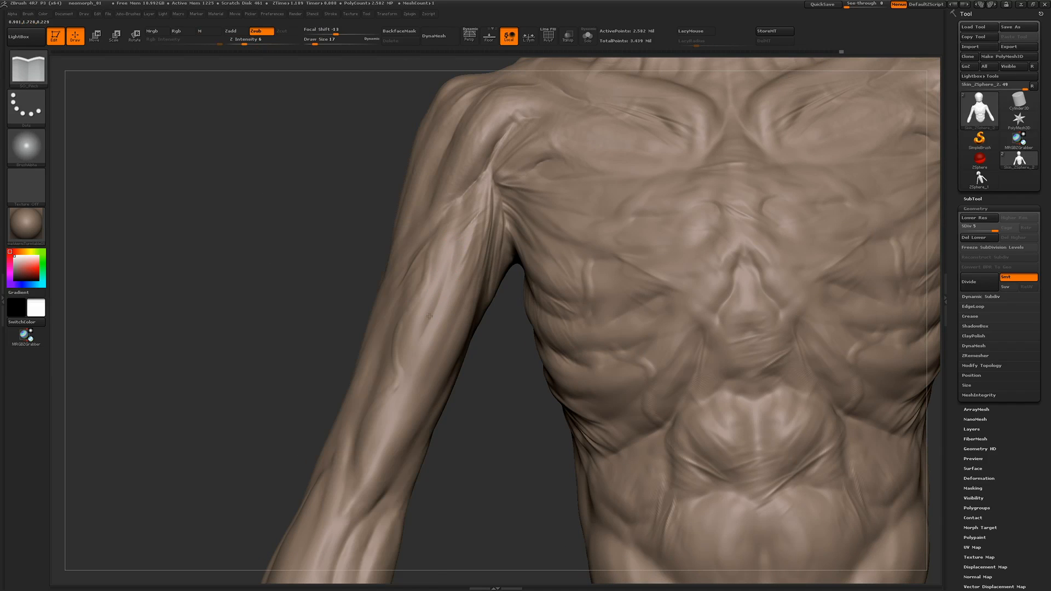
{"action": "left_click_drag", "start_coordinate": [619, 257], "coordinate": [669, 286]}
{"action": "left_click_drag", "start_coordinate": [696, 265], "coordinate": [656, 252], "text": "alt"}
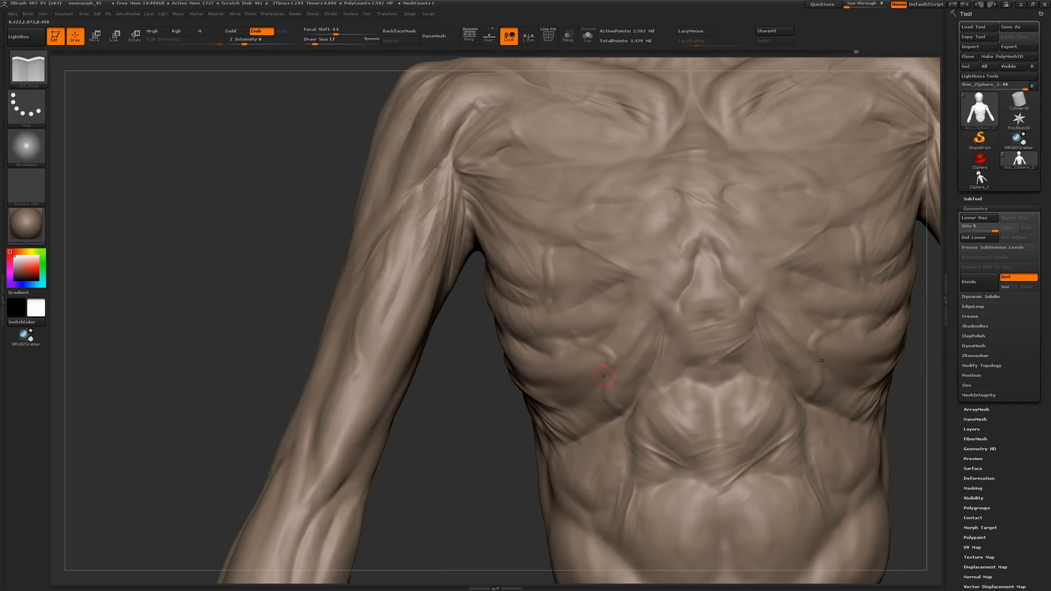
{"action": "right_click_drag", "start_coordinate": [428, 208], "coordinate": [664, 322], "text": "ctrl"}
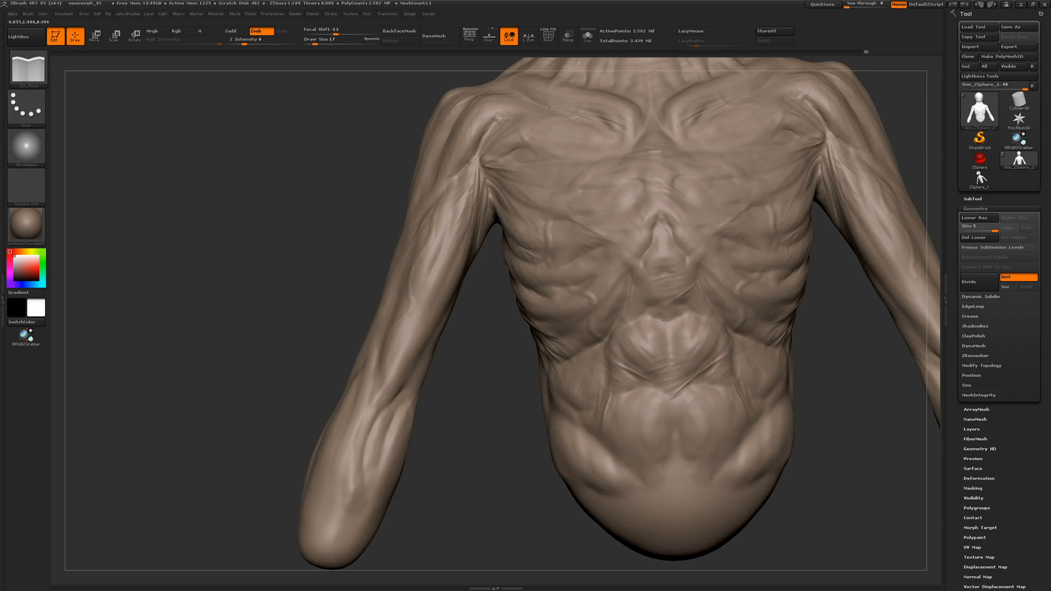
{"action": "left_click_drag", "start_coordinate": [339, 180], "coordinate": [279, 364], "text": "alt"}
{"action": "left_click_drag", "start_coordinate": [304, 211], "coordinate": [305, 235]}
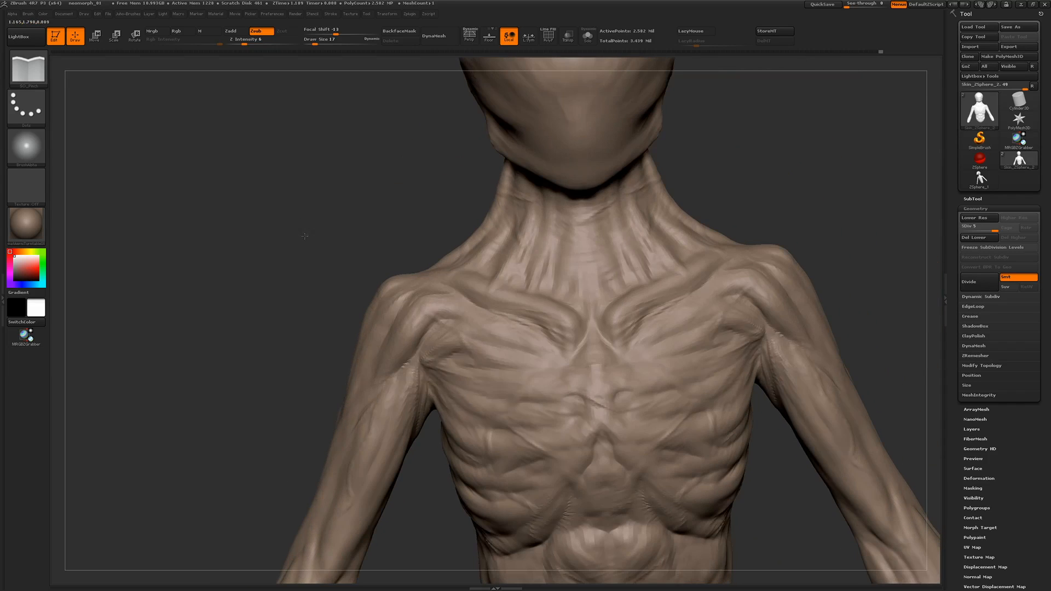
Change to a finer crease brush at Z Intensity 20 and carve small creases on the neck and between the collarbones
{"action": "mouse_move", "coordinate": [561, 254]}
{"action": "left_mouse_down"}
{"action": "mouse_move", "coordinate": [568, 279]}
{"action": "mouse_move", "coordinate": [538, 299]}
{"action": "left_mouse_up"}
{"action": "mouse_move", "coordinate": [331, 167]}
{"action": "left_mouse_down", "text": "alt"}
{"action": "mouse_move", "coordinate": [314, 230]}
{"action": "mouse_move", "coordinate": [341, 232]}
{"action": "mouse_move", "coordinate": [317, 251]}
{"action": "left_mouse_up", "text": "alt"}
{"action": "key", "text": "ctrl+b"}
{"action": "left_click", "coordinate": [501, 356]}
{"action": "right_click_drag", "start_coordinate": [317, 251], "coordinate": [328, 307], "text": "ctrl"}
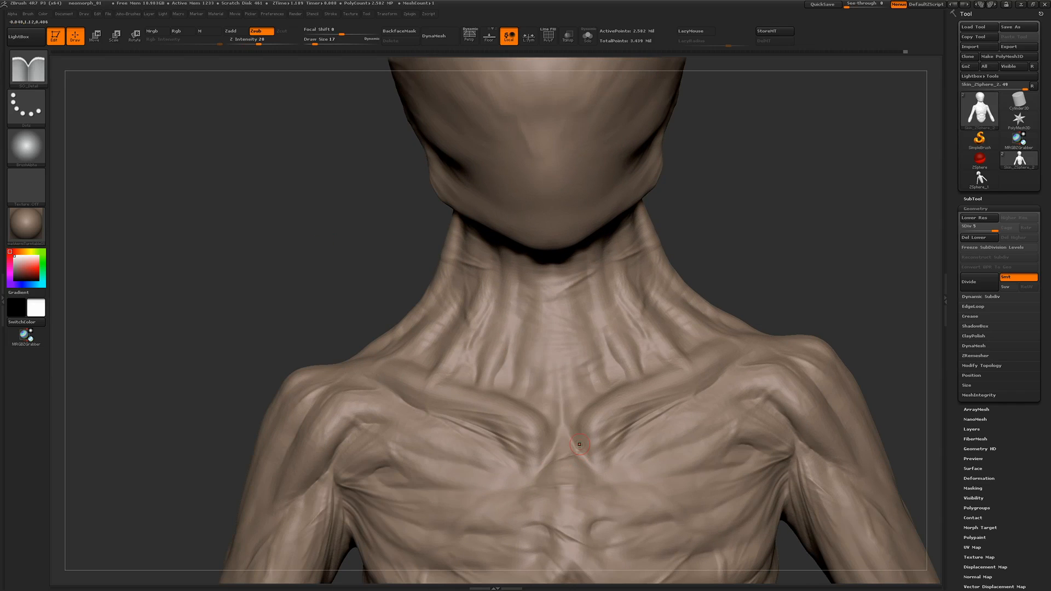
{"action": "left_click_drag", "start_coordinate": [574, 451], "coordinate": [577, 457]}
Switch to a LazyMouse fold brush at Z Intensity 4 and add soft creases at the base of the throat
{"action": "key", "text": "ctrl+b"}
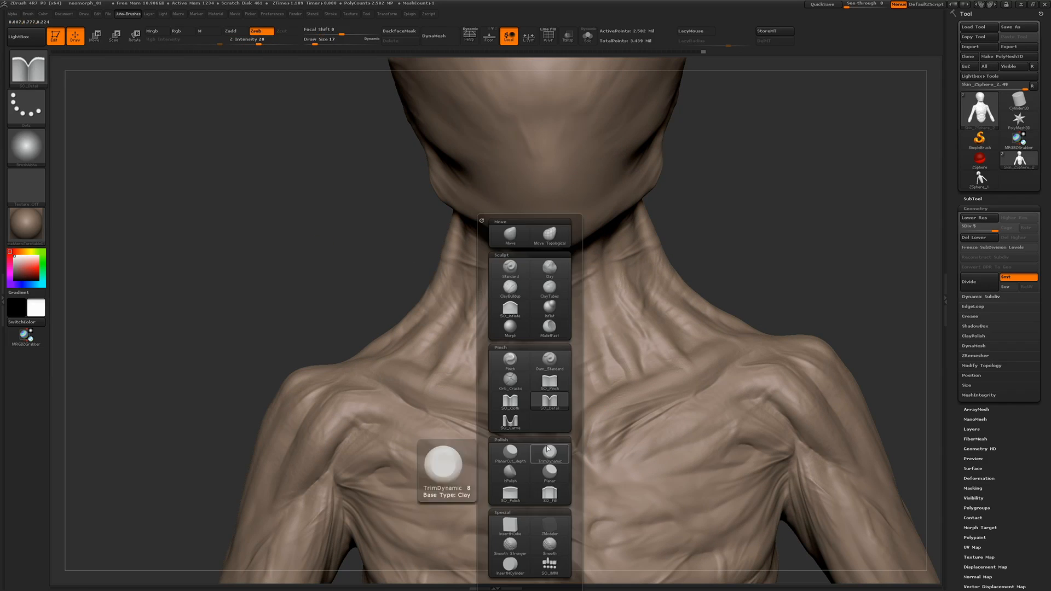
{"action": "left_click", "coordinate": [511, 402]}
{"action": "mouse_move", "coordinate": [597, 422]}
{"action": "left_mouse_down"}
{"action": "mouse_move", "coordinate": [576, 458]}
{"action": "mouse_move", "coordinate": [536, 448]}
{"action": "left_mouse_up"}
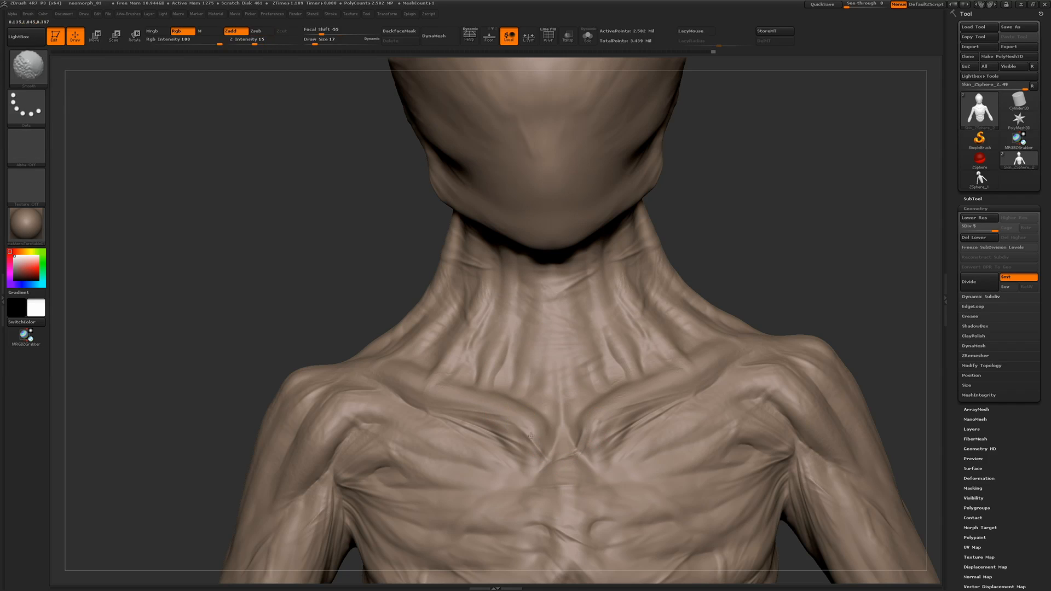
{"action": "left_click_drag", "start_coordinate": [255, 42], "coordinate": [248, 43]}
{"action": "left_click_drag", "start_coordinate": [285, 175], "coordinate": [288, 230]}
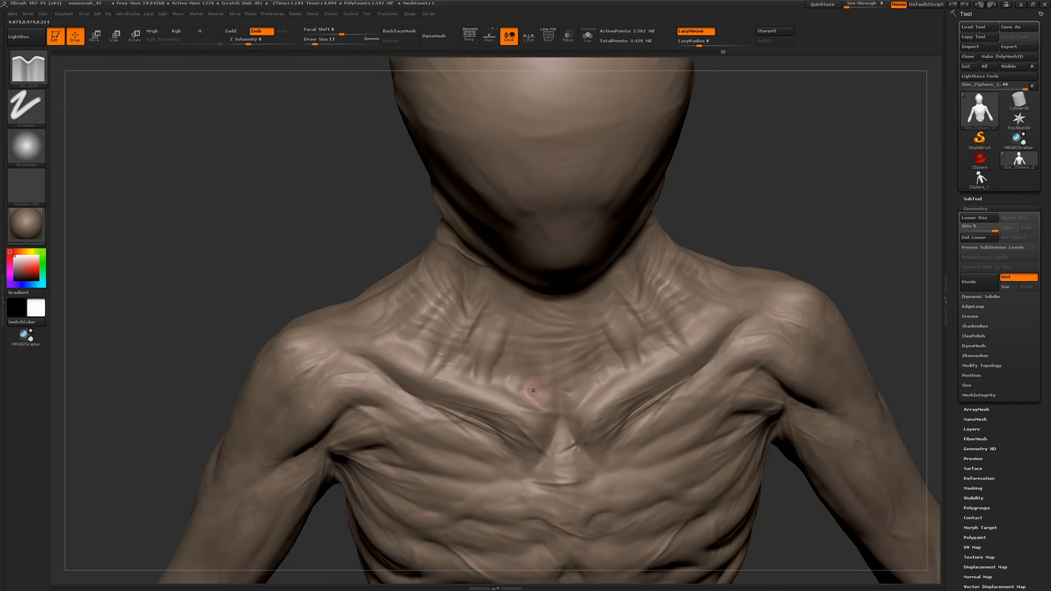
{"action": "left_click_drag", "start_coordinate": [522, 386], "coordinate": [519, 392]}
Carve fine horizontal and diagonal wrinkles across the front of the neck and just below the chin
{"action": "left_click_drag", "start_coordinate": [305, 228], "coordinate": [307, 189]}
{"action": "left_click_drag", "start_coordinate": [512, 328], "coordinate": [501, 348]}
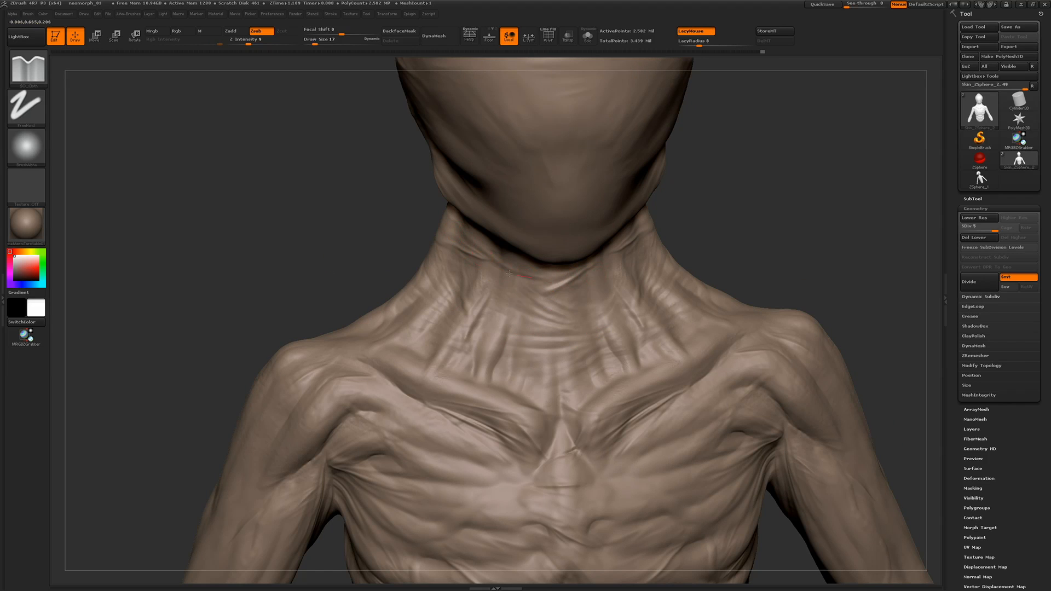
{"action": "left_click_drag", "start_coordinate": [509, 273], "coordinate": [495, 267]}
{"action": "left_click_drag", "start_coordinate": [758, 229], "coordinate": [722, 232]}
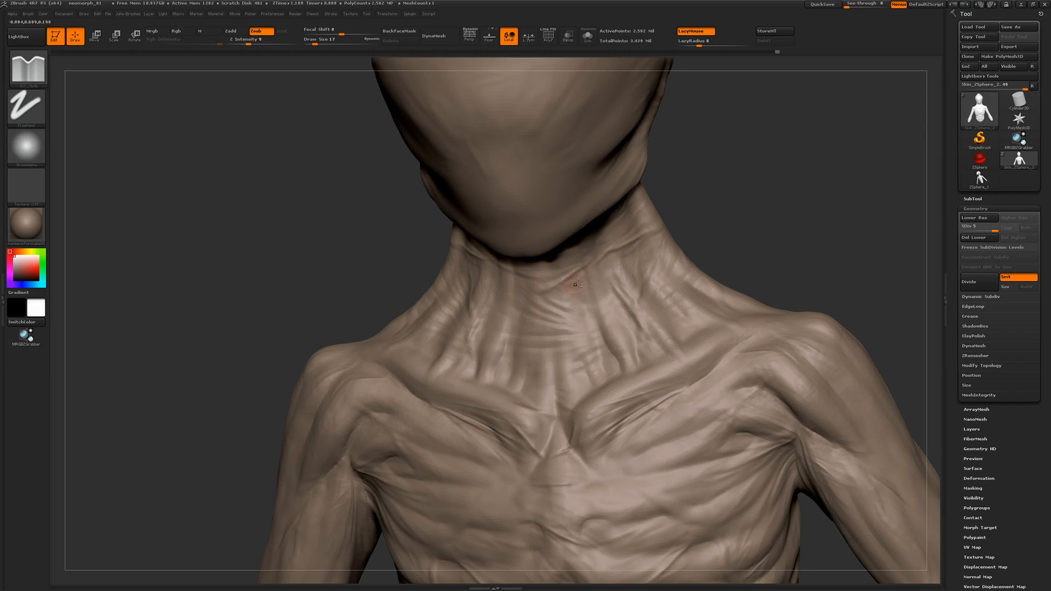
{"action": "mouse_move", "coordinate": [300, 295]}
{"action": "left_mouse_down", "text": "alt"}
{"action": "mouse_move", "coordinate": [300, 241]}
{"action": "mouse_move", "coordinate": [307, 295]}
{"action": "left_mouse_up", "text": "alt"}
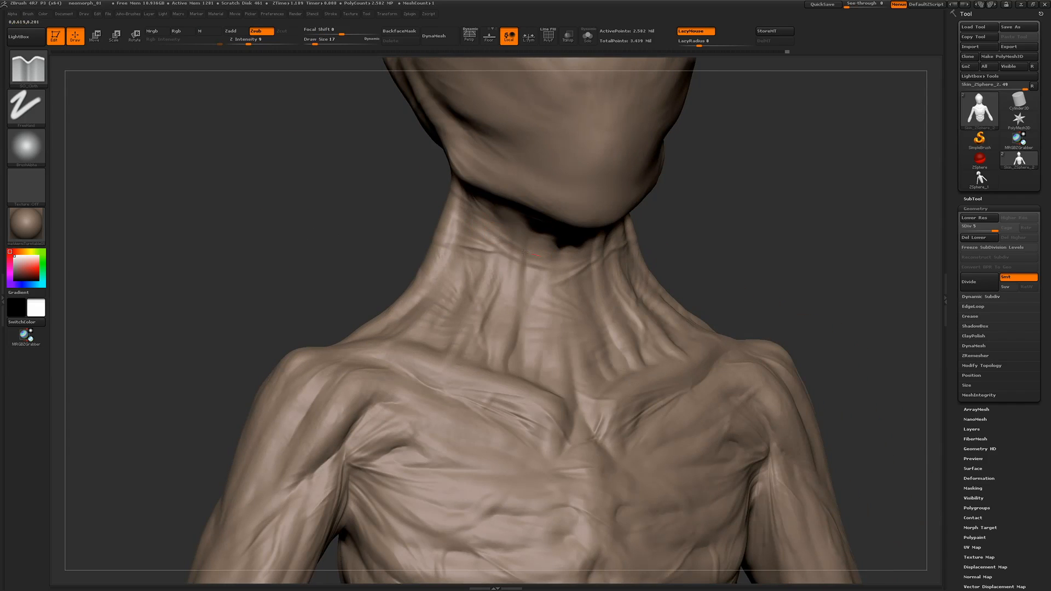
{"action": "left_click_drag", "start_coordinate": [758, 241], "coordinate": [684, 240]}
{"action": "left_click_drag", "start_coordinate": [588, 249], "coordinate": [565, 258]}
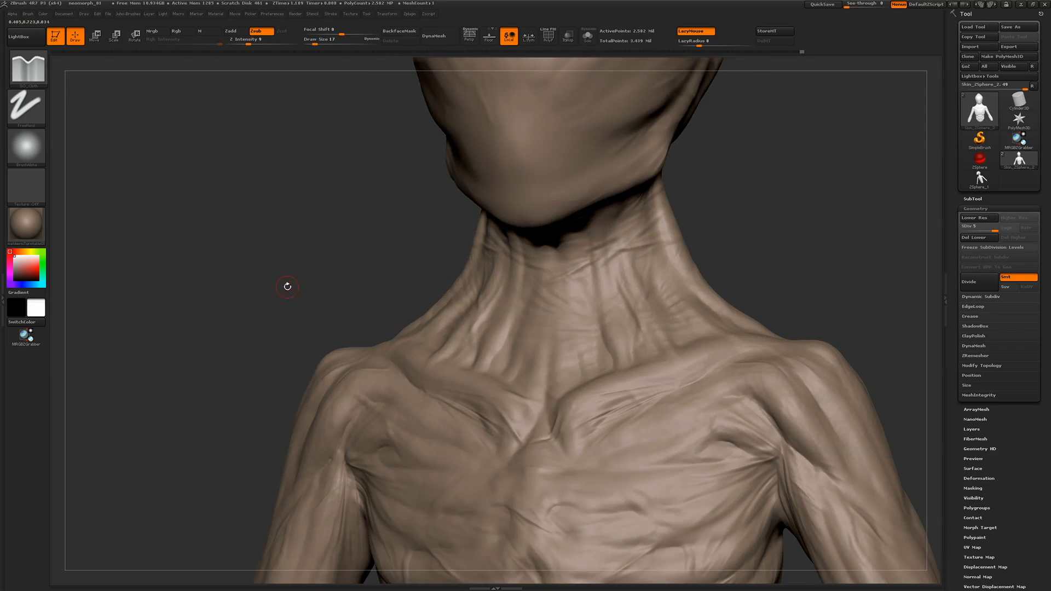
Select the Standard brush, assign a different skin alpha, and stamp wrinkles onto the lower face
{"action": "mouse_move", "coordinate": [287, 287]}
{"action": "left_mouse_down"}
{"action": "mouse_move", "coordinate": [329, 277]}
{"action": "mouse_move", "coordinate": [254, 251]}
{"action": "mouse_move", "coordinate": [301, 245]}
{"action": "left_mouse_up"}
{"action": "key", "text": "b"}
{"action": "left_click", "coordinate": [286, 267]}
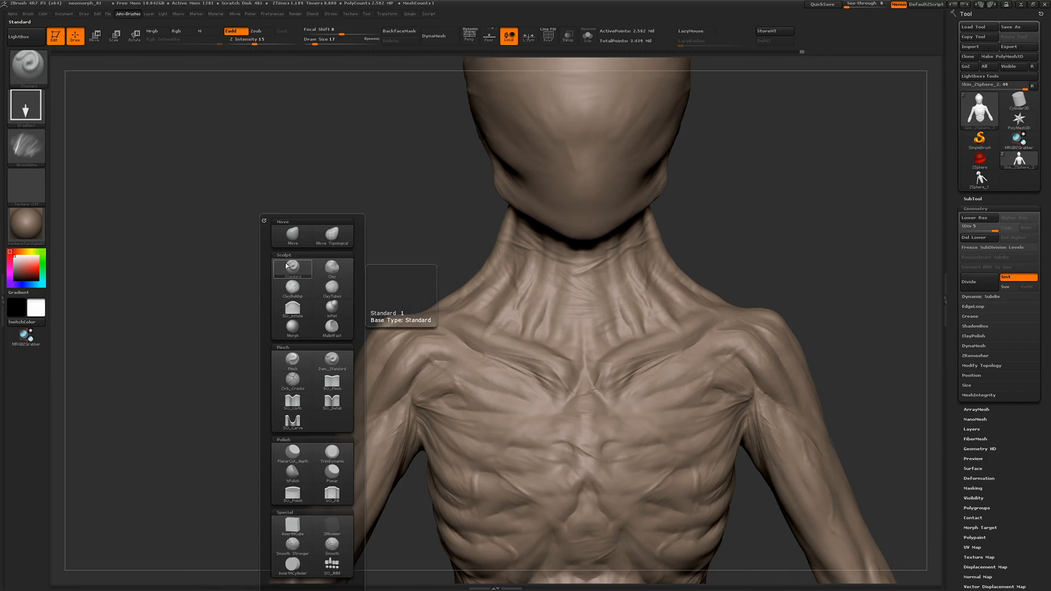
{"action": "left_click", "coordinate": [26, 147]}
{"action": "left_click", "coordinate": [276, 286]}
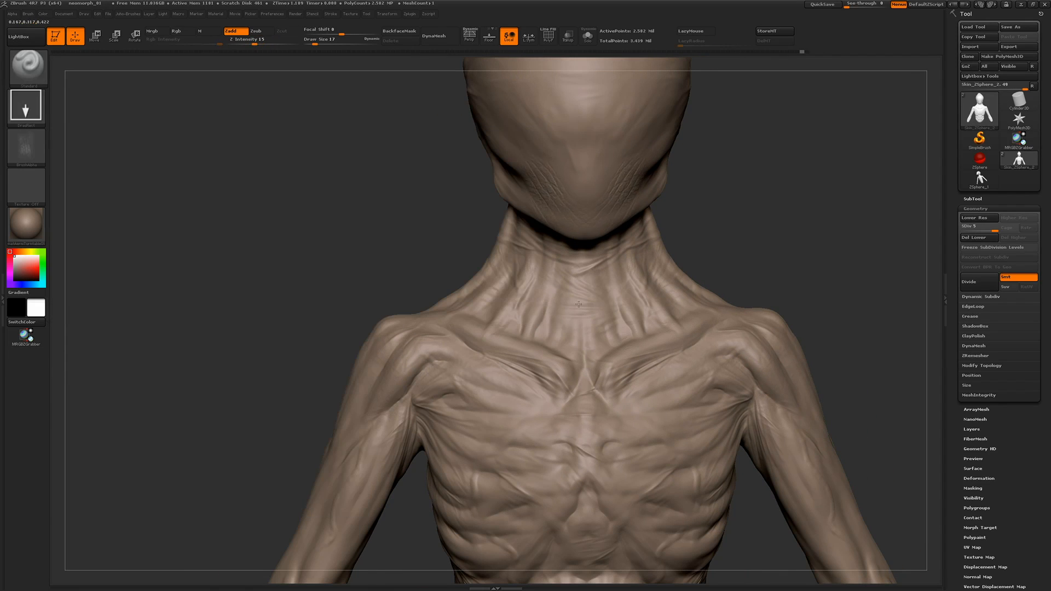
{"action": "left_click_drag", "start_coordinate": [285, 273], "coordinate": [377, 263]}
{"action": "mouse_move", "coordinate": [507, 307]}
{"action": "left_mouse_down"}
{"action": "mouse_move", "coordinate": [493, 270]}
{"action": "mouse_move", "coordinate": [510, 302]}
{"action": "left_mouse_up"}
Set the draw size to 30 and smooth the stamped wrinkles around the mouth and chin
{"action": "key", "text": "space"}
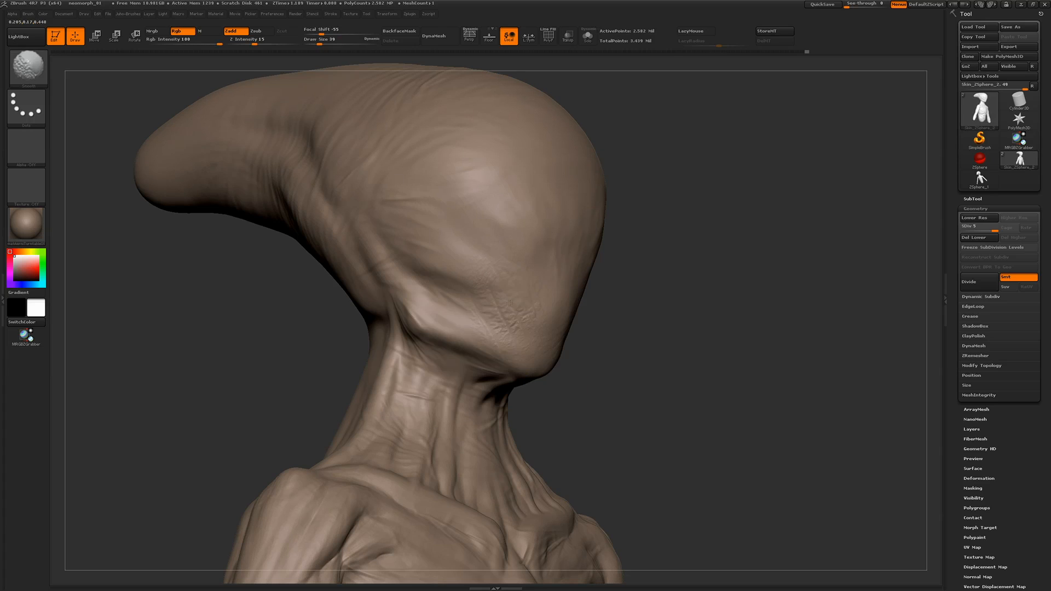
{"action": "left_click_drag", "start_coordinate": [733, 413], "coordinate": [624, 420]}
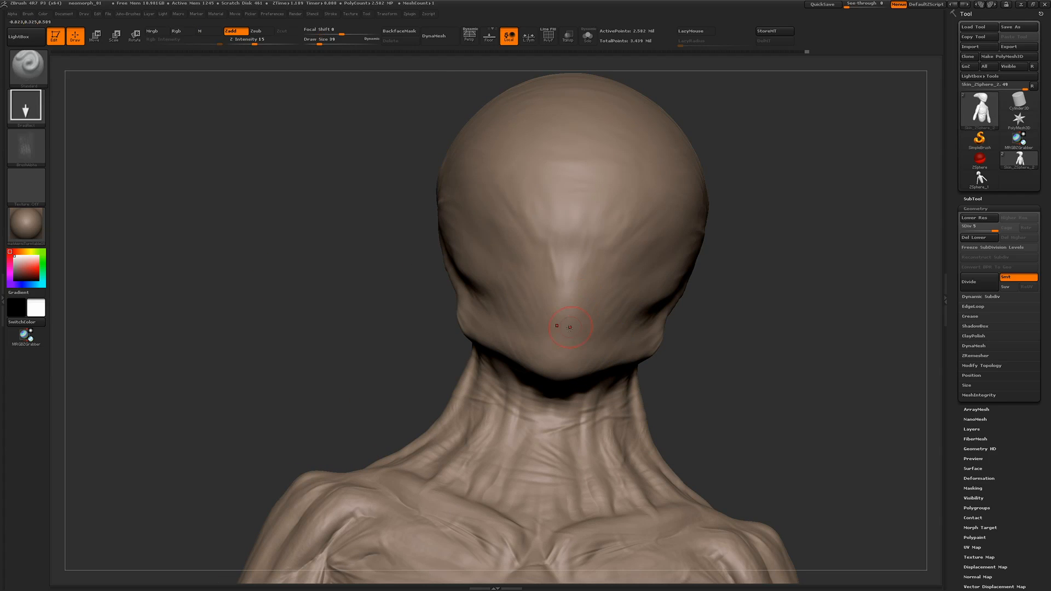
{"action": "key", "text": "shift"}
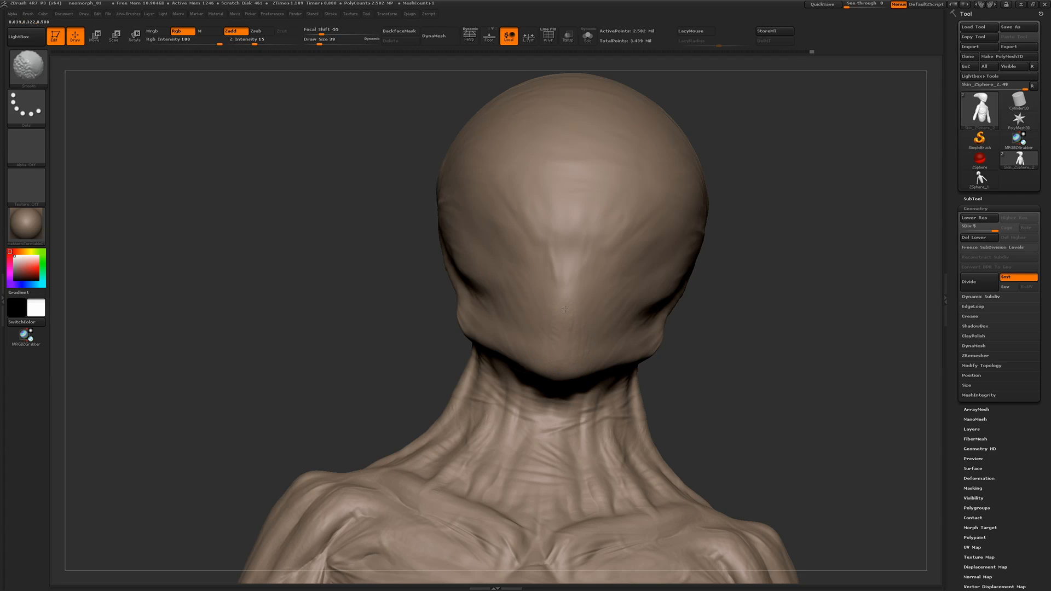
Switch from the Standard brush to an inflate brush at Z Intensity 10 with draw size 30
{"action": "left_click_drag", "start_coordinate": [328, 383], "coordinate": [288, 216], "text": "alt"}
{"action": "mouse_move", "coordinate": [395, 274]}
{"action": "left_mouse_down"}
{"action": "mouse_move", "coordinate": [321, 296]}
{"action": "mouse_move", "coordinate": [326, 309]}
{"action": "mouse_move", "coordinate": [303, 276]}
{"action": "mouse_move", "coordinate": [314, 377]}
{"action": "left_mouse_up"}
{"action": "left_click_drag", "start_coordinate": [306, 328], "coordinate": [323, 315]}
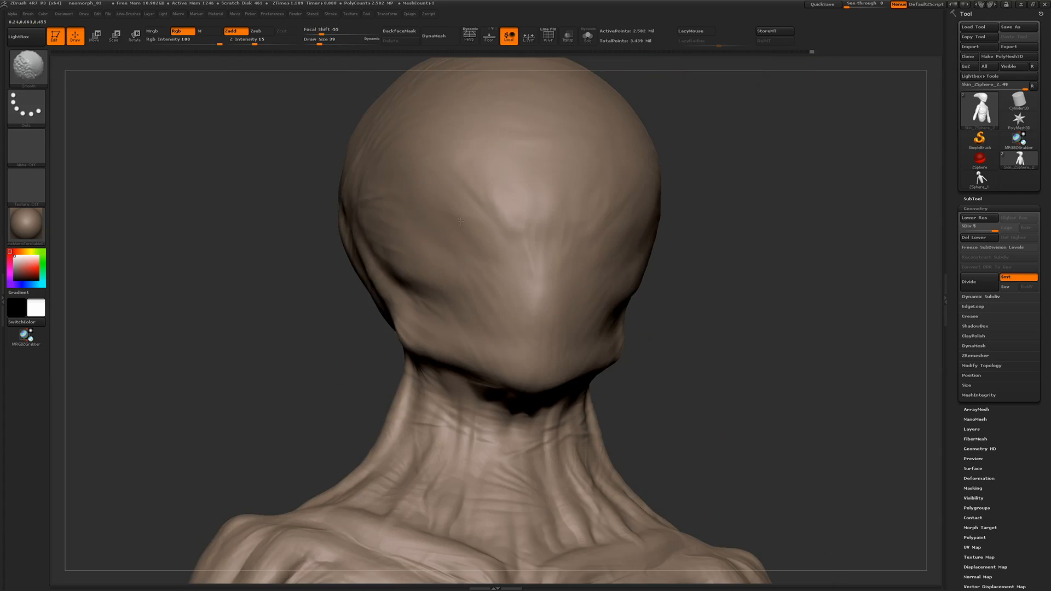
{"action": "left_click_drag", "start_coordinate": [153, 327], "coordinate": [242, 312]}
{"action": "key", "text": "space"}
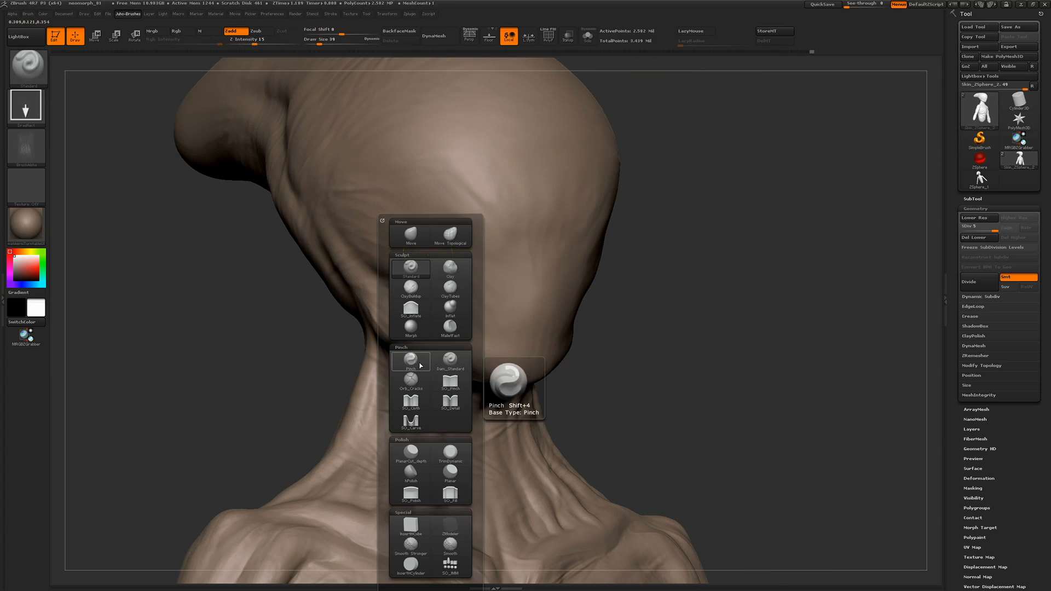
{"action": "left_click", "coordinate": [410, 308]}
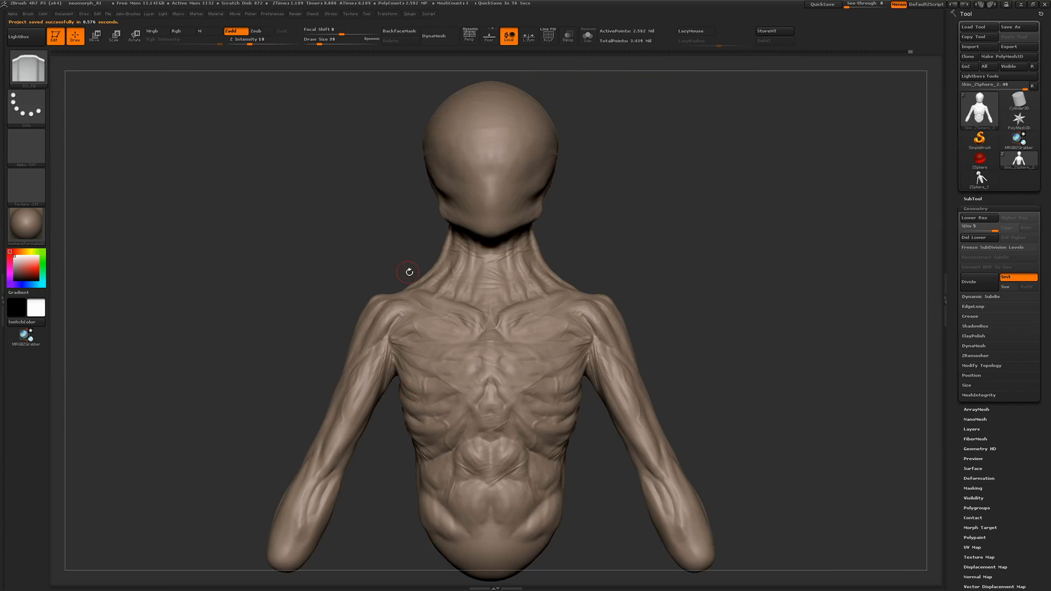
Compare the bust with its lowest subdivision level and pre-process the level 5 mesh in Decimation Master
{"action": "left_click", "coordinate": [964, 226]}
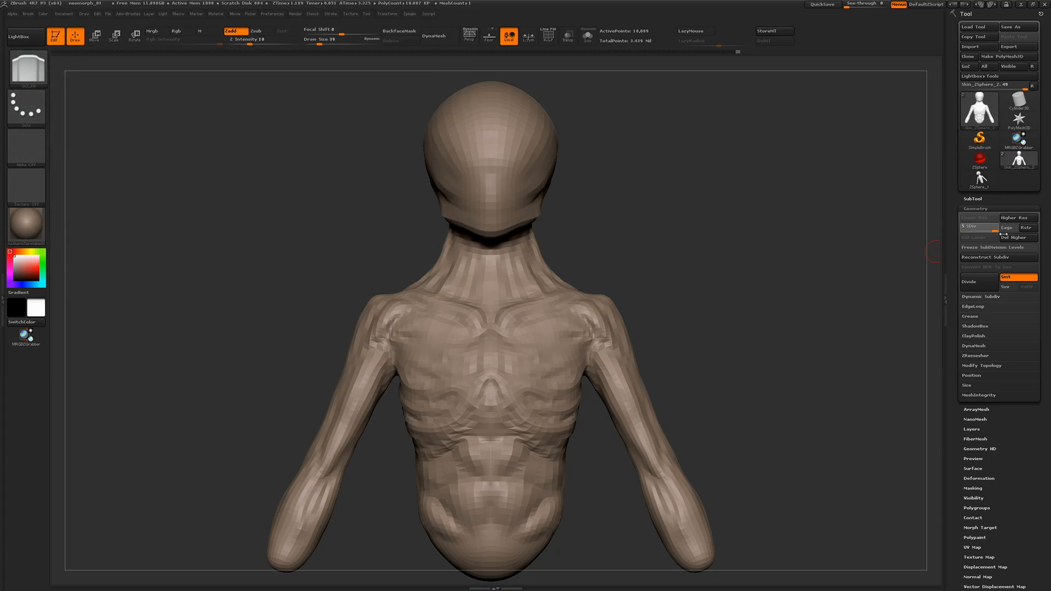
{"action": "left_click", "coordinate": [5, 300]}
{"action": "left_click", "coordinate": [37, 94]}
{"action": "left_click", "coordinate": [51, 170]}
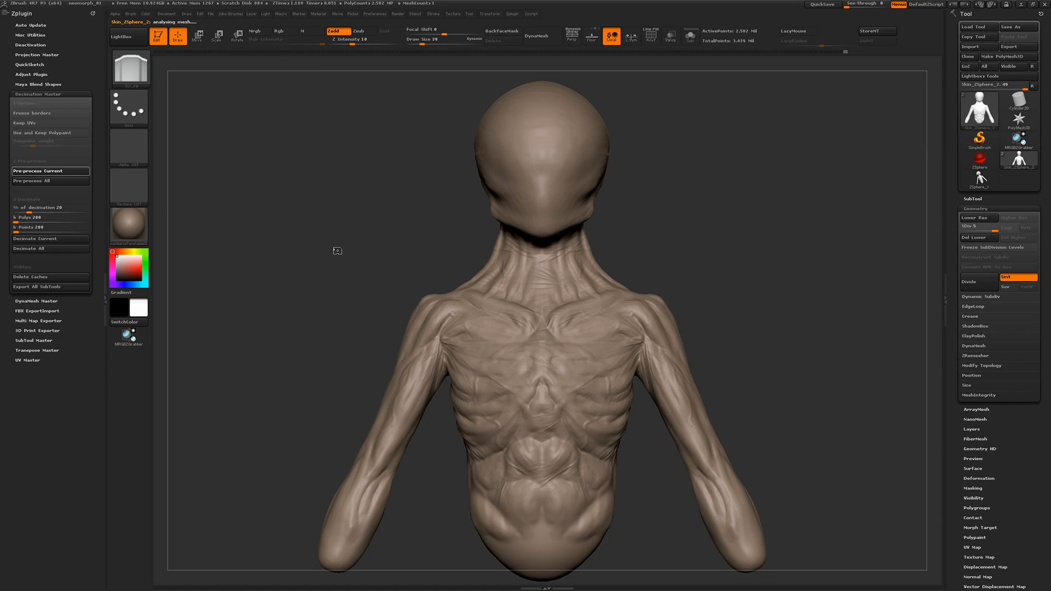
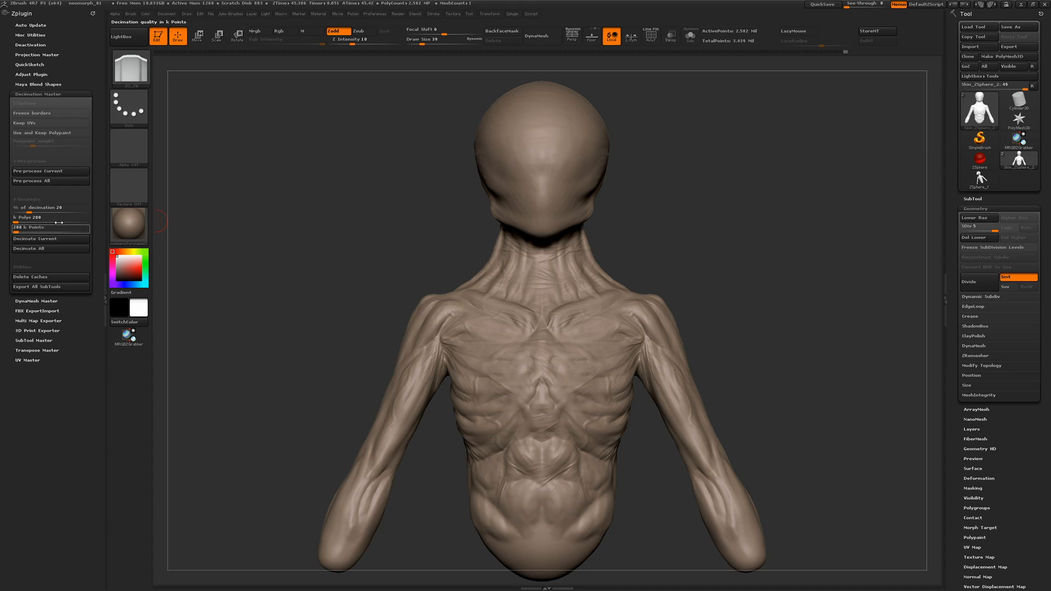
Decimate the current bust mesh and export it as an OBJ file
{"action": "left_click", "coordinate": [38, 239]}
{"action": "left_click_drag", "start_coordinate": [383, 208], "coordinate": [366, 296], "text": "alt"}
{"action": "left_click_drag", "start_coordinate": [794, 259], "coordinate": [725, 265]}
{"action": "left_click", "coordinate": [651, 37]}
{"action": "left_click_drag", "start_coordinate": [397, 237], "coordinate": [657, 148]}
{"action": "key", "text": "shift+f"}
{"action": "left_click_drag", "start_coordinate": [657, 148], "coordinate": [410, 293]}
{"action": "left_click", "coordinate": [1013, 47]}
{"action": "key", "text": "Return"}
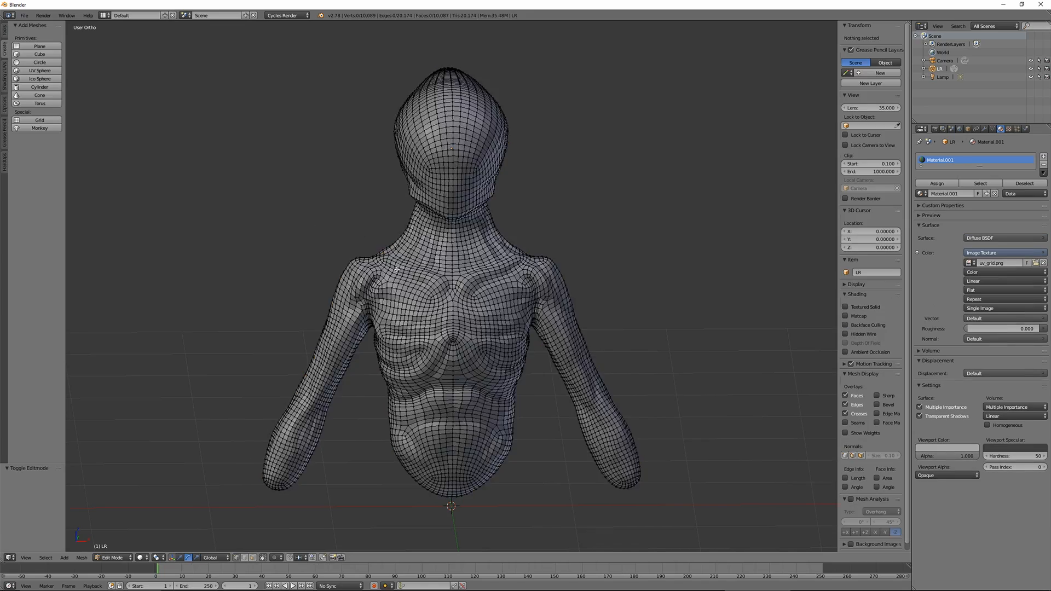
Switch to Blender and select an edge path from the armpit up the front of one shoulder on the low-poly bust
{"action": "scroll", "coordinate": [435, 283], "scroll_direction": "up", "scroll_amount": 6}
{"action": "scroll", "coordinate": [436, 283], "scroll_direction": "up", "scroll_amount": 4}
{"action": "right_click", "coordinate": [442, 401]}
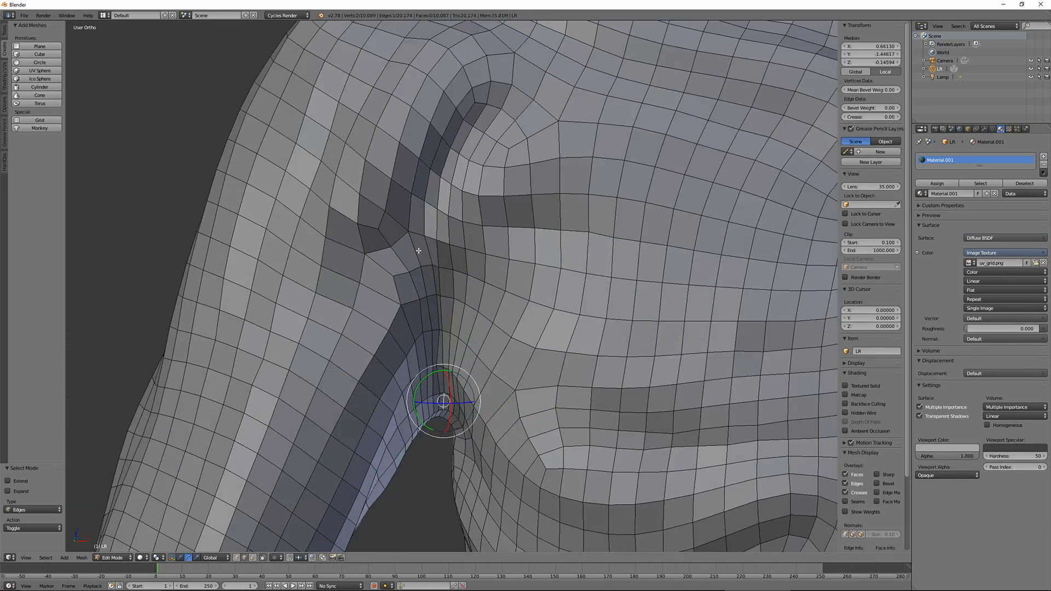
{"action": "right_click", "coordinate": [442, 164], "text": "ctrl"}
{"action": "key", "text": "w"}
{"action": "middle_click_drag", "start_coordinate": [434, 164], "coordinate": [394, 276], "text": "shift"}
{"action": "right_click", "coordinate": [407, 498]}
{"action": "right_click", "coordinate": [415, 278], "text": "ctrl"}
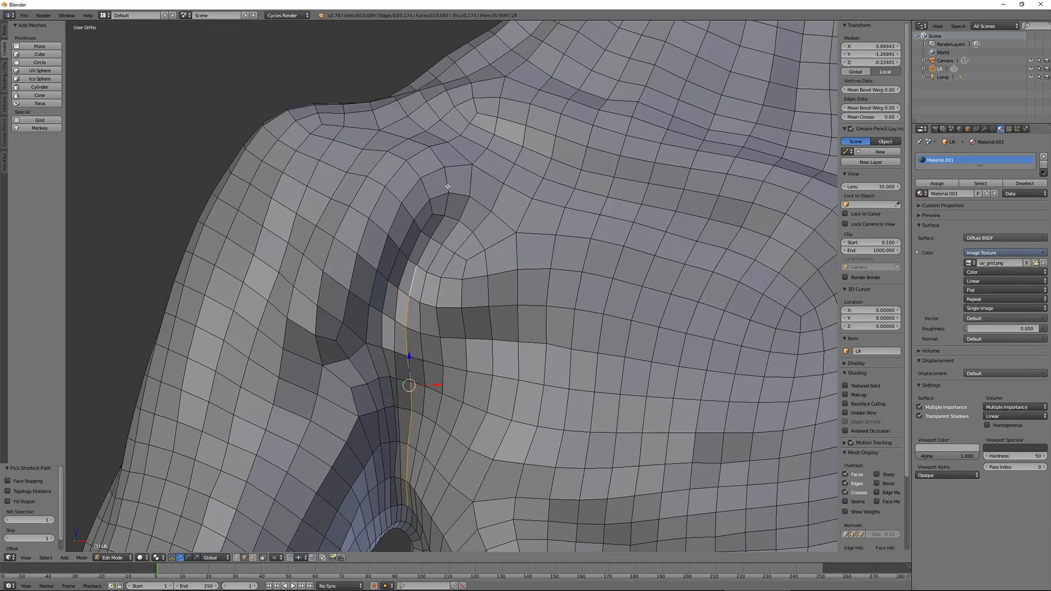
{"action": "right_click", "coordinate": [447, 196], "text": "ctrl"}
Extend the edge selection over the shoulder and back to the armpit, and mark it as a seam
{"action": "middle_click_drag", "start_coordinate": [444, 219], "coordinate": [369, 161]}
{"action": "right_click", "coordinate": [280, 134], "text": "ctrl"}
{"action": "middle_click_drag", "start_coordinate": [277, 140], "coordinate": [356, 189]}
{"action": "middle_click_drag", "start_coordinate": [357, 327], "coordinate": [384, 274]}
{"action": "right_click", "coordinate": [462, 387], "text": "ctrl"}
{"action": "right_click", "coordinate": [505, 299], "text": "ctrl"}
{"action": "key", "text": "ctrl+e"}
{"action": "left_click", "coordinate": [471, 349]}
Select an edge path along the arm from the shoulder seam towards its rounded end and mark it as a seam
{"action": "right_click", "coordinate": [385, 257]}
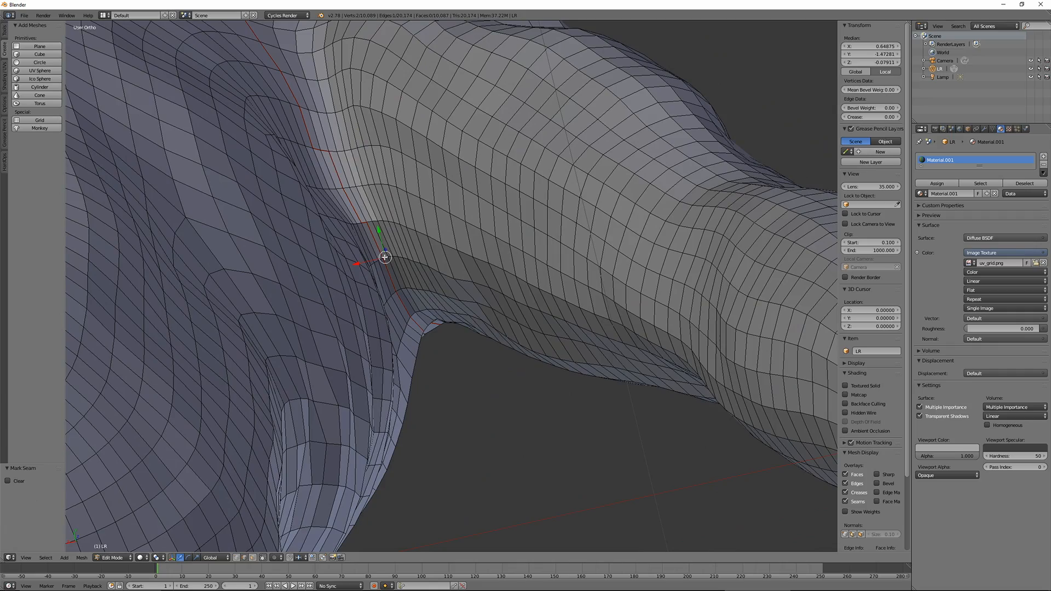
{"action": "right_click", "coordinate": [332, 150], "text": "ctrl"}
{"action": "middle_click_drag", "start_coordinate": [332, 151], "coordinate": [621, 321]}
{"action": "right_click", "coordinate": [666, 351], "text": "ctrl"}
{"action": "middle_click_drag", "start_coordinate": [666, 350], "coordinate": [528, 328]}
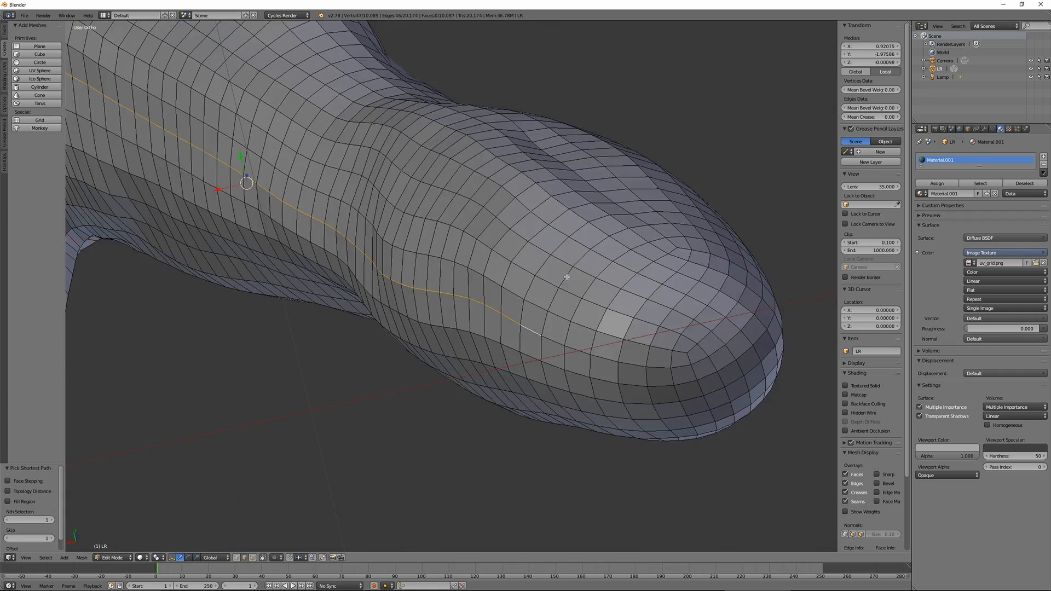
{"action": "key", "text": "ctrl+e"}
{"action": "left_click", "coordinate": [548, 265]}
Mark a seam loop around the rounded end of the same arm
{"action": "middle_click_drag", "start_coordinate": [548, 265], "coordinate": [362, 350]}
{"action": "right_click", "coordinate": [619, 226]}
{"action": "scroll", "coordinate": [619, 226], "scroll_direction": "up", "scroll_amount": 4}
{"action": "scroll", "coordinate": [504, 320], "scroll_direction": "down", "scroll_amount": 2}
Select an edge path over the opposite shoulder and down its front towards the armpit
{"action": "right_click", "coordinate": [382, 267], "text": "ctrl"}
{"action": "middle_click_drag", "start_coordinate": [491, 299], "coordinate": [410, 272]}
{"action": "right_click", "coordinate": [529, 332], "text": "ctrl"}
{"action": "scroll", "coordinate": [586, 410], "scroll_direction": "down", "scroll_amount": 4}
{"action": "middle_click_drag", "start_coordinate": [586, 410], "coordinate": [438, 274]}
{"action": "key", "text": "ctrl+z"}
{"action": "right_click", "coordinate": [406, 335], "text": "ctrl"}
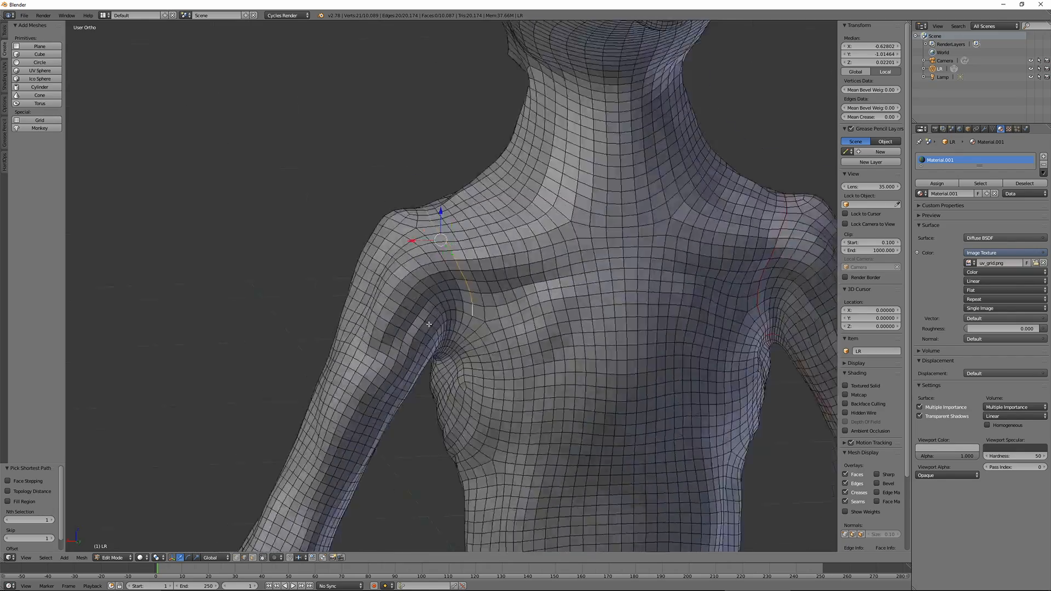
Extend the path around the armpit to close the second shoulder loop and mark it as a seam
{"action": "scroll", "coordinate": [466, 350], "scroll_direction": "up", "scroll_amount": 5}
{"action": "middle_click_drag", "start_coordinate": [465, 351], "coordinate": [284, 244], "text": "shift"}
{"action": "right_click", "coordinate": [505, 268], "text": "ctrl"}
{"action": "right_click", "coordinate": [398, 474], "text": "ctrl"}
{"action": "scroll", "coordinate": [284, 244], "scroll_direction": "up", "scroll_amount": 3}
{"action": "right_click", "coordinate": [283, 243], "text": "ctrl"}
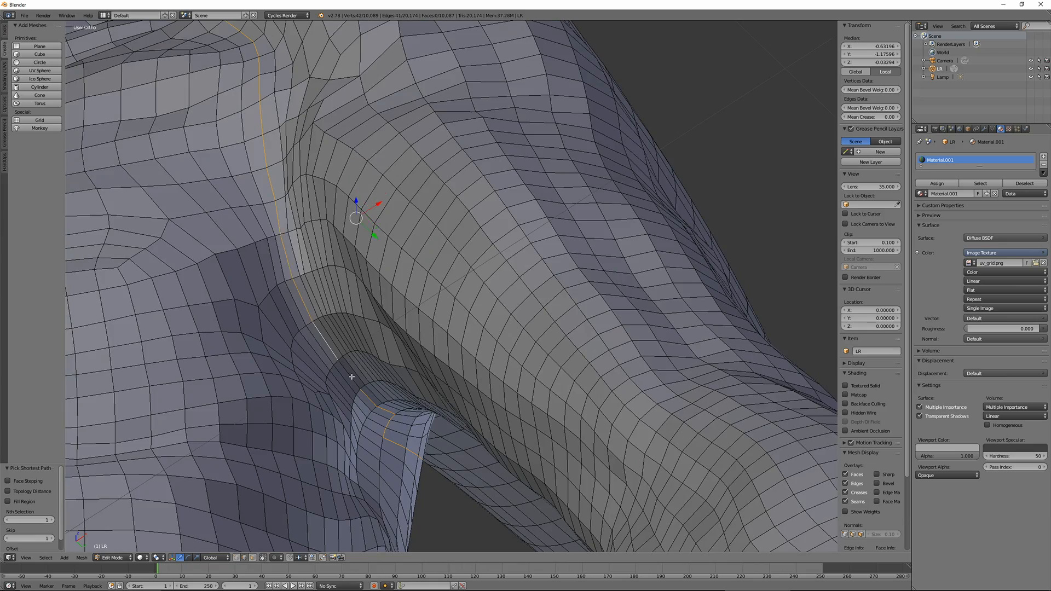
{"action": "right_click", "coordinate": [351, 377], "text": "ctrl"}
{"action": "scroll", "coordinate": [352, 378], "scroll_direction": "down", "scroll_amount": 4}
{"action": "key", "text": "ctrl+e"}
{"action": "left_click", "coordinate": [352, 378]}
Mark seams along the second arm from its shoulder seam and around the arm's rounded end
{"action": "middle_click_drag", "start_coordinate": [352, 378], "coordinate": [308, 290]}
{"action": "right_click", "coordinate": [310, 336]}
{"action": "right_click", "coordinate": [639, 312], "text": "ctrl"}
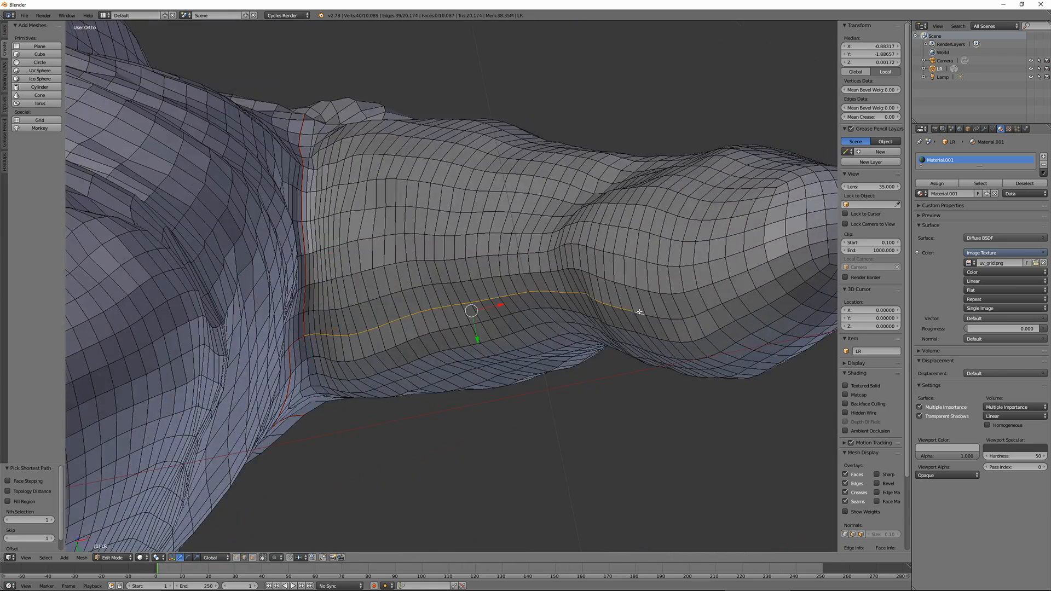
{"action": "middle_click_drag", "start_coordinate": [640, 312], "coordinate": [375, 215]}
{"action": "right_click", "coordinate": [512, 333], "text": "ctrl"}
{"action": "left_click", "coordinate": [510, 321]}
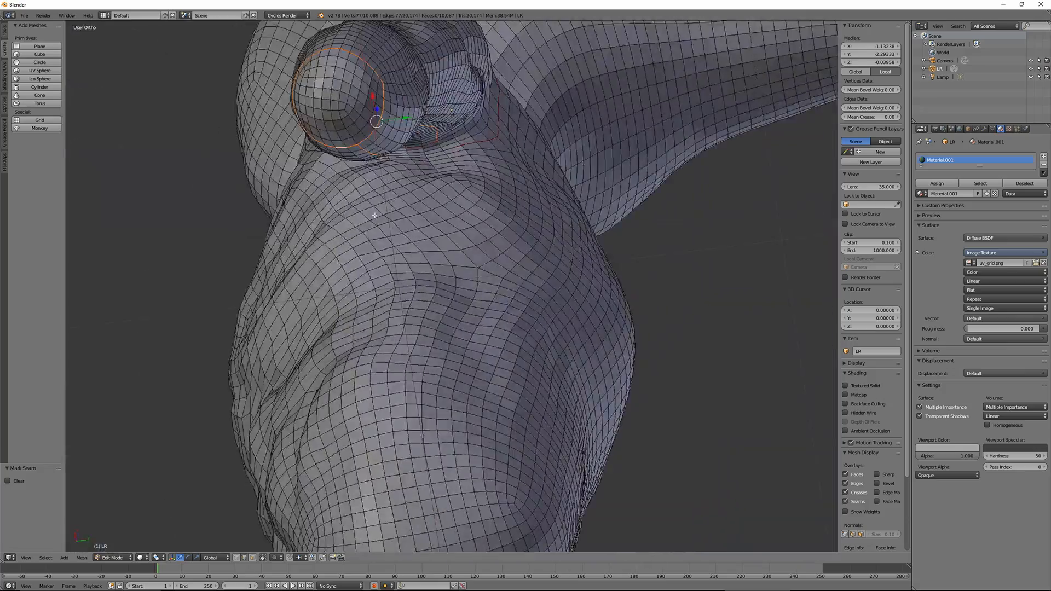
Select the edge loop around the lower end of the torso and mark it as a seam
{"action": "middle_click_drag", "start_coordinate": [246, 257], "coordinate": [361, 327]}
{"action": "right_click", "coordinate": [368, 395], "text": "alt"}
{"action": "middle_click_drag", "start_coordinate": [368, 395], "coordinate": [241, 378]}
{"action": "middle_click_drag", "start_coordinate": [430, 382], "coordinate": [268, 247]}
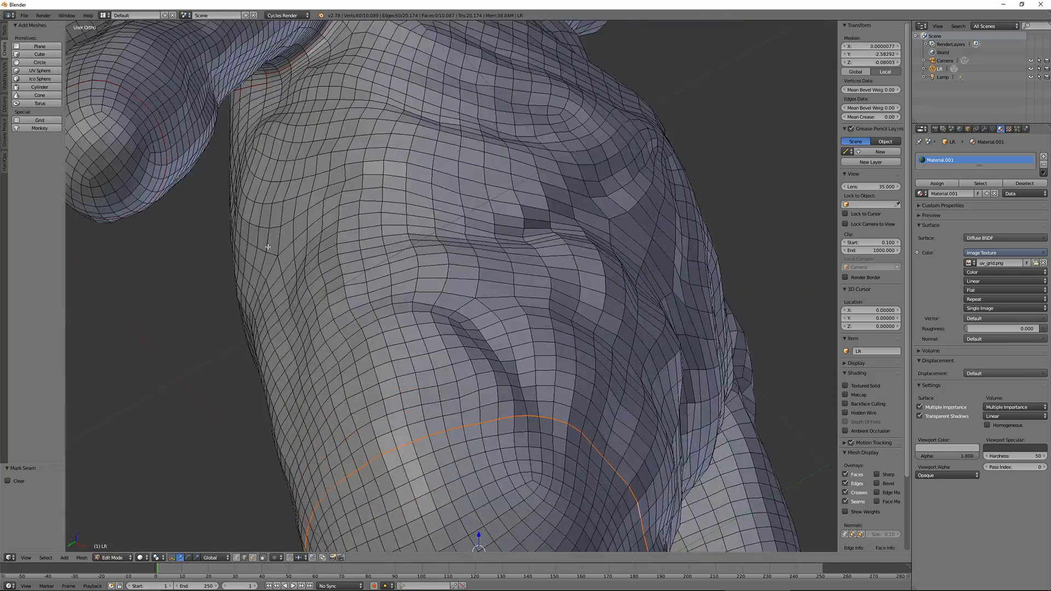
Select an edge path down one side of the torso from the armpit seam to the lower loop and mark it as a seam
{"action": "right_click", "coordinate": [343, 472], "text": "ctrl"}
{"action": "middle_click_drag", "start_coordinate": [343, 471], "coordinate": [430, 355]}
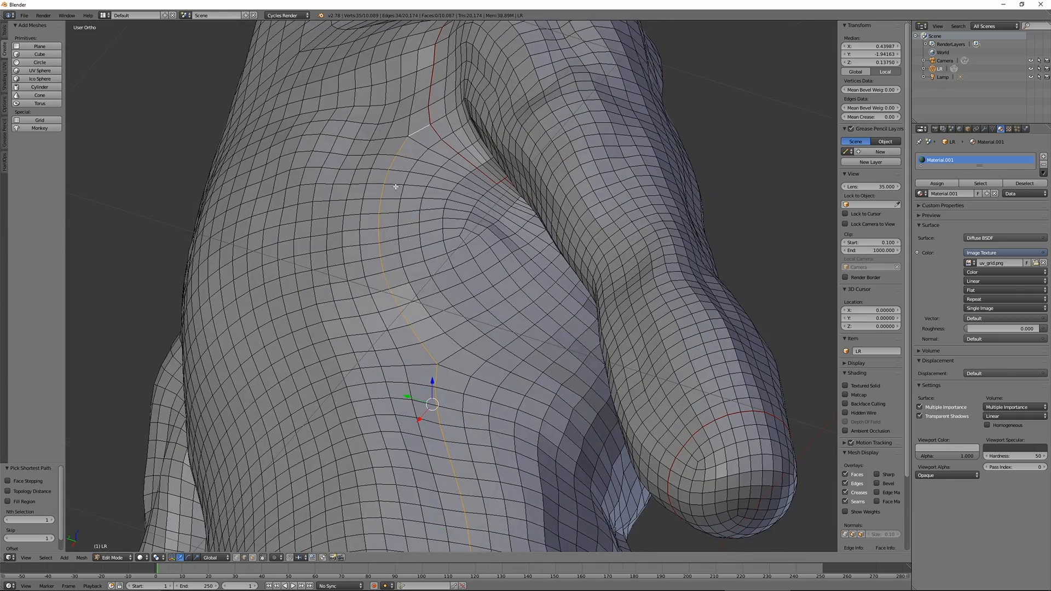
{"action": "key", "text": "ctrl+e"}
{"action": "left_click", "coordinate": [395, 186]}
Mark a matching seam down the opposite side of the torso, joining the armpit seam to the lower loop
{"action": "middle_click_drag", "start_coordinate": [395, 186], "coordinate": [394, 230]}
{"action": "right_click", "coordinate": [394, 138]}
{"action": "right_click", "coordinate": [387, 455], "text": "ctrl"}
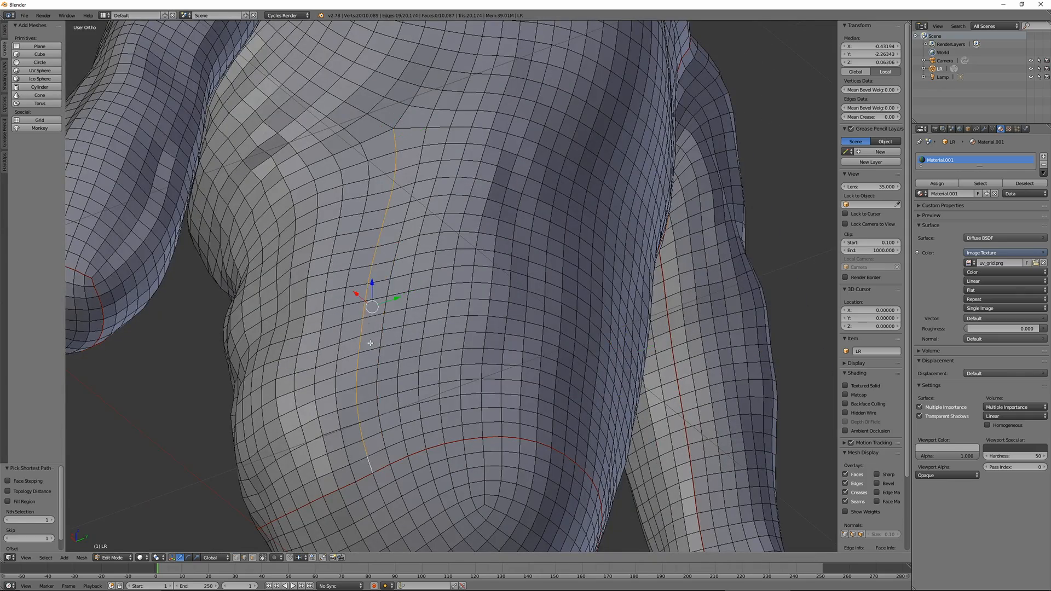
{"action": "right_click", "coordinate": [401, 118], "text": "shift"}
{"action": "middle_click_drag", "start_coordinate": [401, 118], "coordinate": [428, 311], "text": "shift"}
{"action": "left_click", "coordinate": [434, 91]}
Select the edge loop around the top of the neck and paths down its sides to the shoulder seams, and mark them as seams
{"action": "middle_click_drag", "start_coordinate": [435, 92], "coordinate": [413, 425]}
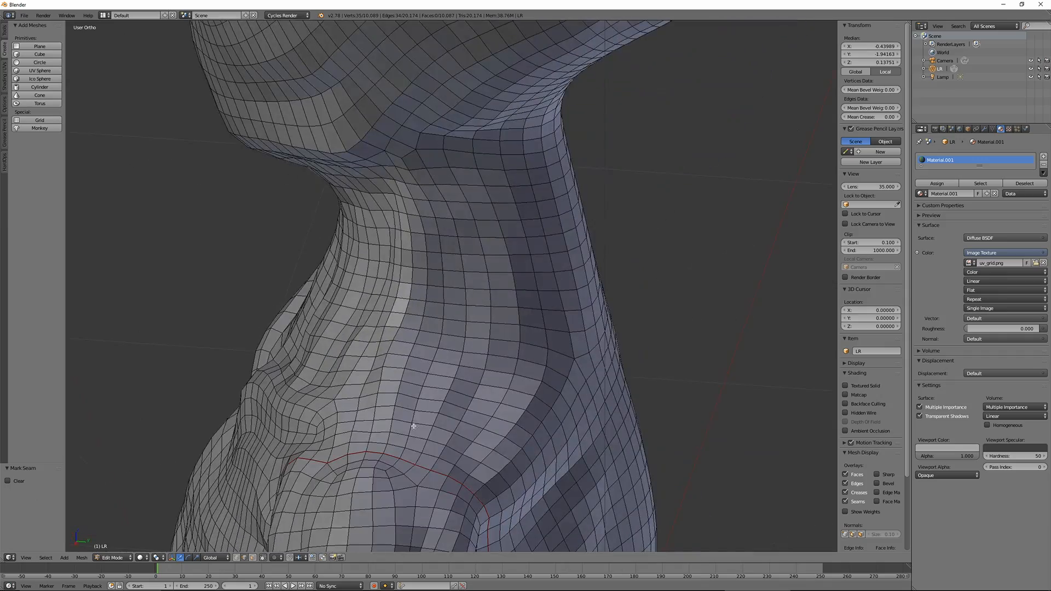
{"action": "right_click", "coordinate": [427, 166], "text": "ctrl"}
{"action": "middle_click_drag", "start_coordinate": [427, 165], "coordinate": [544, 192]}
{"action": "right_click", "coordinate": [398, 202], "text": "alt+shift"}
{"action": "right_click", "coordinate": [519, 318], "text": "ctrl"}
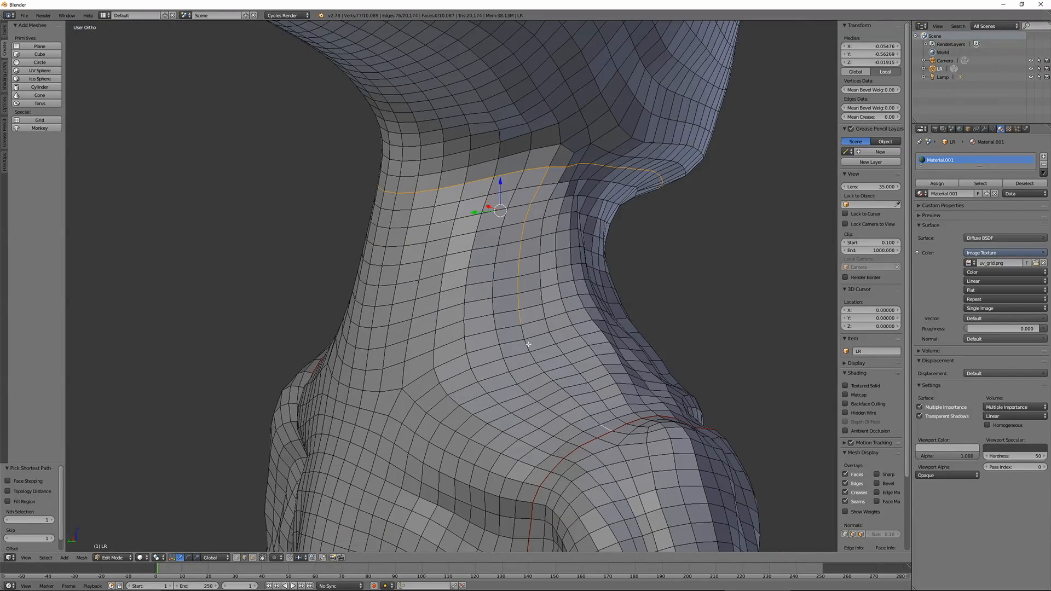
{"action": "right_click", "coordinate": [528, 344], "text": "ctrl"}
{"action": "mouse_move", "coordinate": [529, 345]}
{"action": "middle_mouse_down"}
{"action": "mouse_move", "coordinate": [574, 348]}
{"action": "mouse_move", "coordinate": [515, 351]}
{"action": "middle_mouse_up"}
{"action": "key", "text": "ctrl+e"}
{"action": "left_click", "coordinate": [431, 354]}
Mark a seam from the neck loop up both sides of the head and across the underside of the elongated cranium
{"action": "middle_click_drag", "start_coordinate": [431, 354], "coordinate": [378, 342]}
{"action": "middle_click_drag", "start_coordinate": [416, 181], "coordinate": [444, 421], "text": "shift"}
{"action": "scroll", "coordinate": [437, 314], "scroll_direction": "down", "scroll_amount": 2}
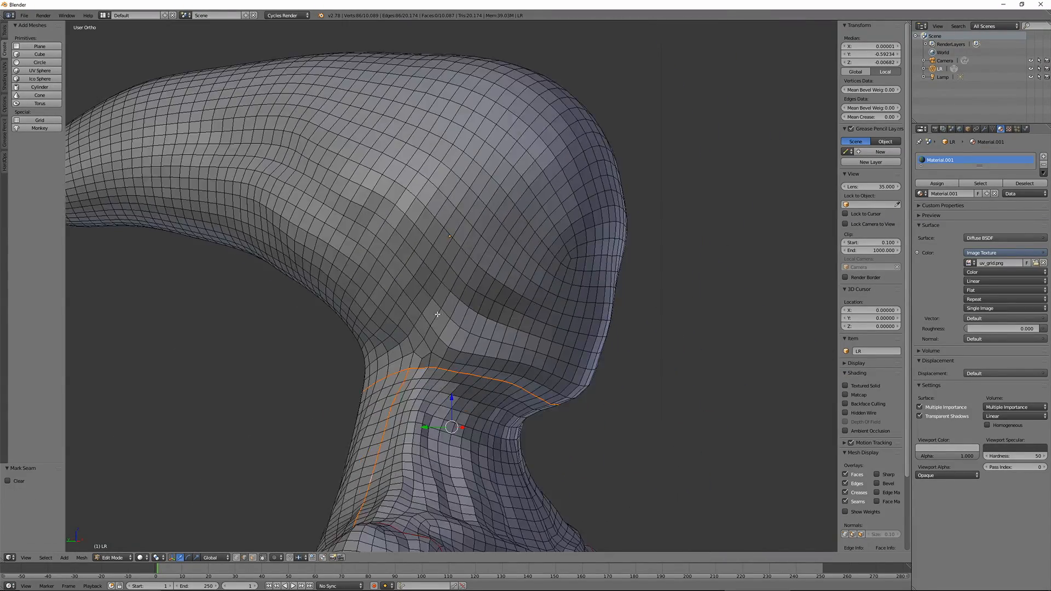
{"action": "middle_click_drag", "start_coordinate": [438, 314], "coordinate": [441, 364], "text": "shift"}
{"action": "middle_click_drag", "start_coordinate": [441, 364], "coordinate": [407, 369]}
{"action": "right_click", "coordinate": [427, 112], "text": "alt"}
{"action": "middle_click_drag", "start_coordinate": [290, 350], "coordinate": [381, 405]}
{"action": "key", "text": "ctrl+z"}
{"action": "key", "text": "a"}
{"action": "right_click", "coordinate": [401, 363], "text": "alt"}
{"action": "right_click", "coordinate": [526, 409], "text": "shift"}
{"action": "key", "text": "ctrl+e"}
{"action": "left_click", "coordinate": [485, 361]}
Select an edge path at the rear tip of the cranium and mark it as a seam
{"action": "middle_click_drag", "start_coordinate": [474, 270], "coordinate": [562, 264]}
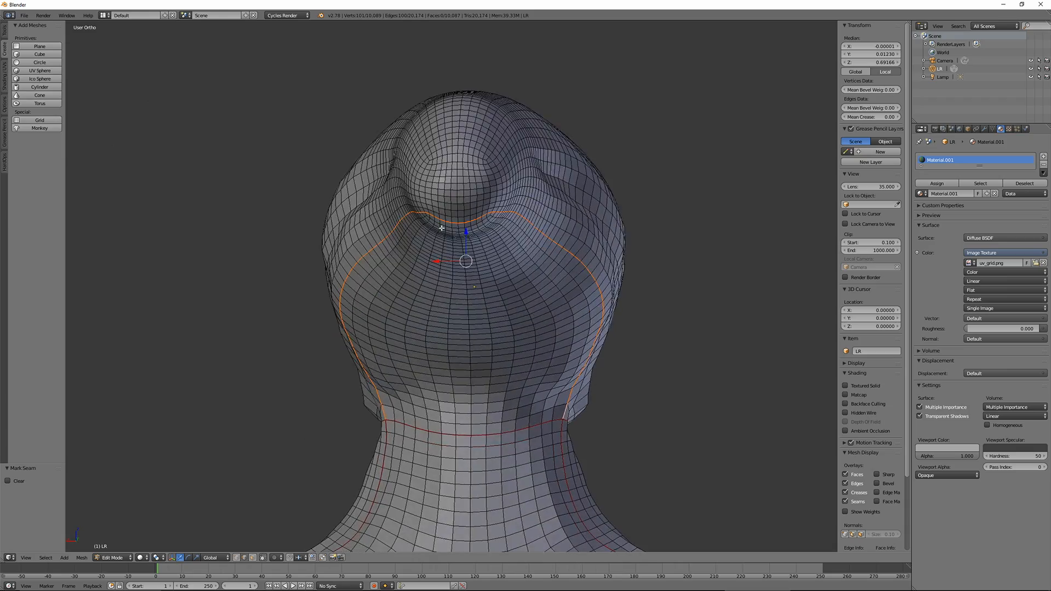
{"action": "right_click", "coordinate": [461, 225]}
{"action": "middle_click_drag", "start_coordinate": [464, 202], "coordinate": [537, 282]}
{"action": "right_click", "coordinate": [468, 244], "text": "ctrl"}
{"action": "key", "text": "ctrl+e"}
{"action": "left_click", "coordinate": [479, 241]}
Split off a UV/Image Editor beside the 3D view, select the whole mesh and unwrap it
{"action": "left_click_drag", "start_coordinate": [908, 24], "coordinate": [607, 66]}
{"action": "left_click", "coordinate": [618, 557]}
{"action": "left_click", "coordinate": [642, 493]}
{"action": "key", "text": "a"}
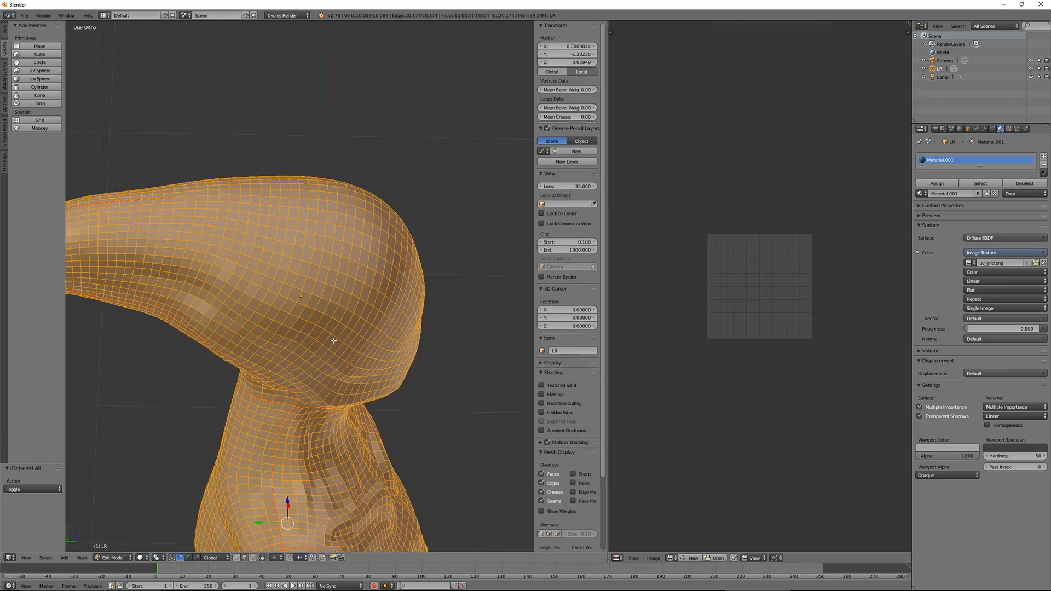
{"action": "key", "text": "u"}
{"action": "left_click", "coordinate": [309, 340]}
{"action": "left_click_drag", "start_coordinate": [608, 252], "coordinate": [758, 252]}
Shade the bust smooth in Object Mode and display the UV grid texture on it in the viewport
{"action": "key", "text": "Tab"}
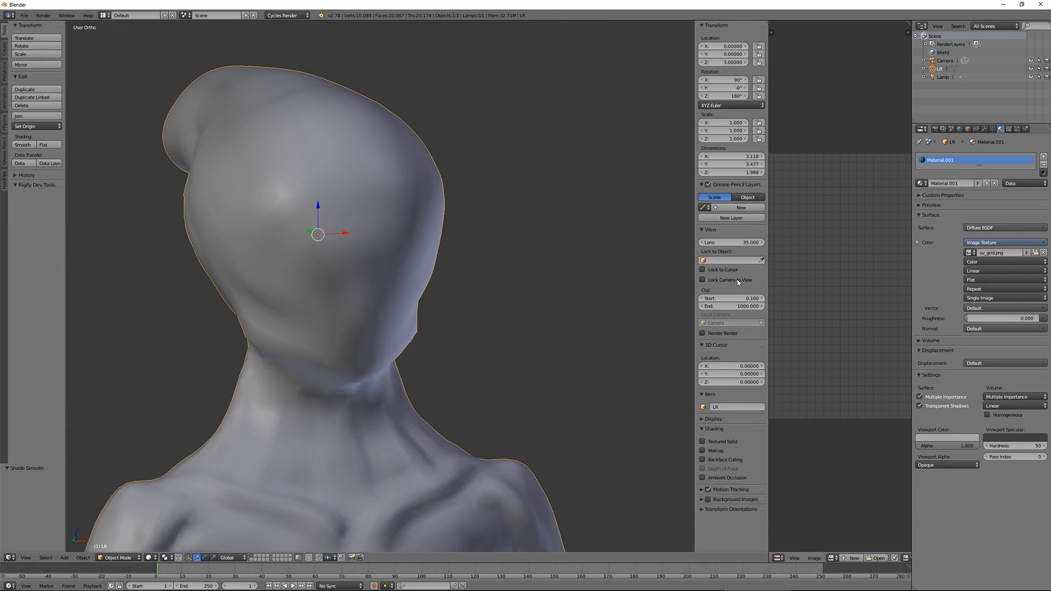
{"action": "left_click", "coordinate": [149, 557]}
{"action": "left_click", "coordinate": [163, 522]}
{"action": "middle_click_drag", "start_coordinate": [307, 383], "coordinate": [351, 378]}
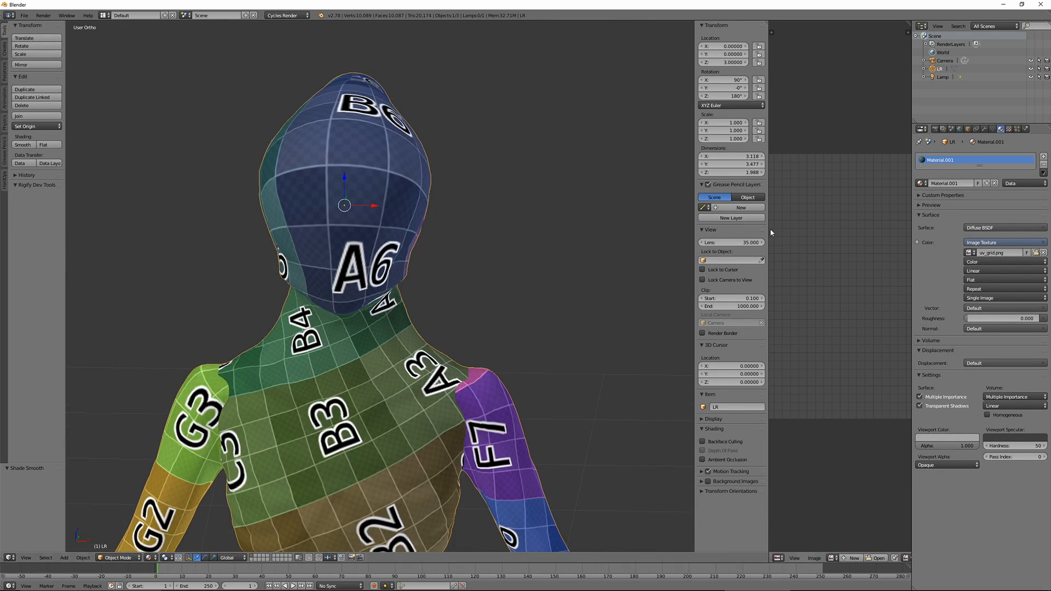
Select all UVs in Edit Mode and scale them by 4 to check the grid pattern on the bust
{"action": "key", "text": "ctrl+Tab"}
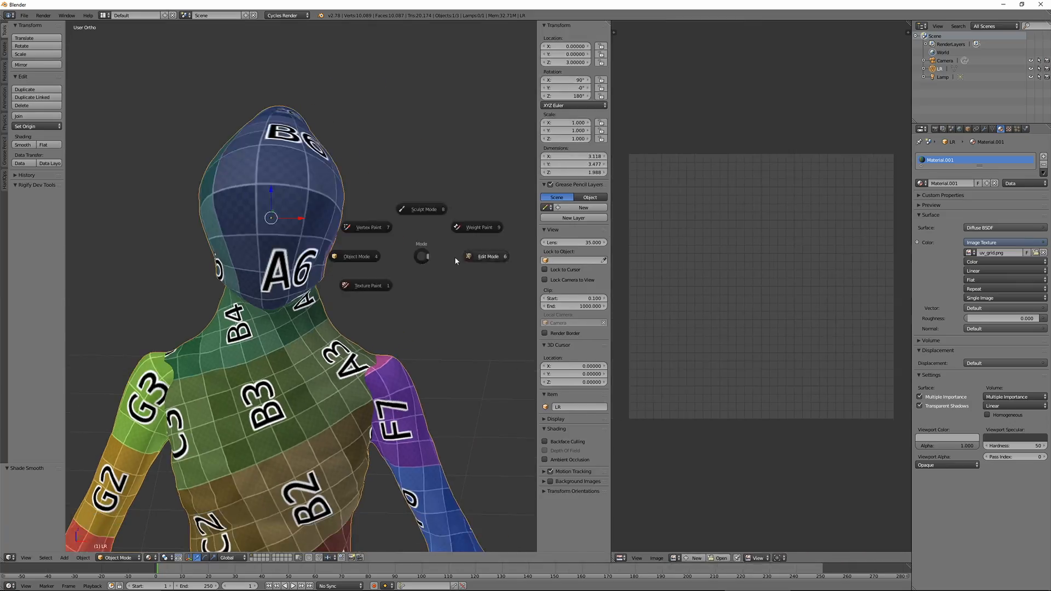
{"action": "left_click", "coordinate": [456, 261]}
{"action": "key", "text": "a"}
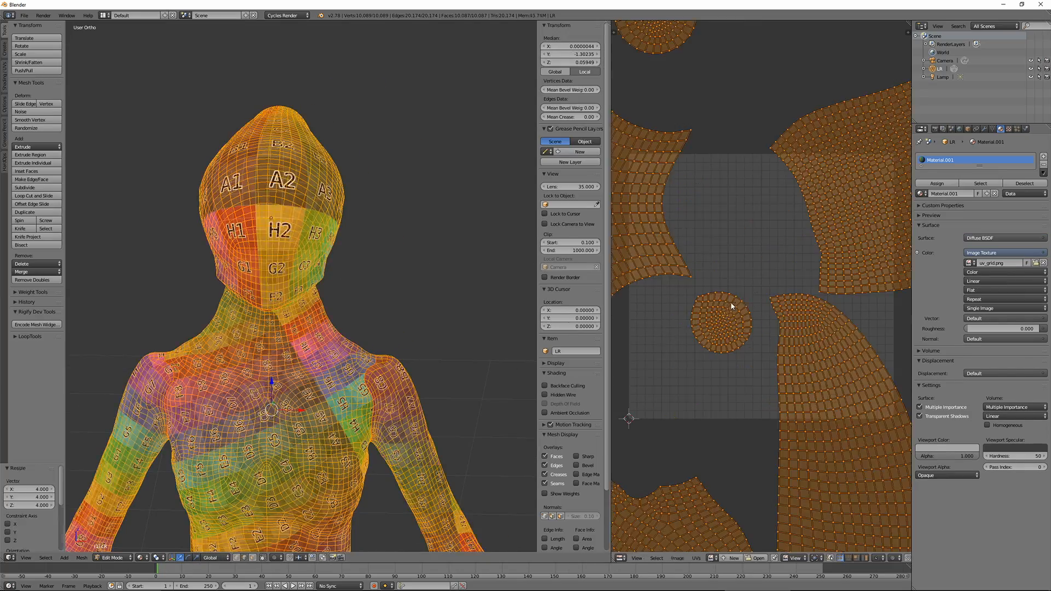
{"action": "middle_click_drag", "start_coordinate": [306, 306], "coordinate": [367, 372]}
Switch to solid shading, select an edge path along the top centre of the cranium and mark it as a seam
{"action": "left_click", "coordinate": [143, 558]}
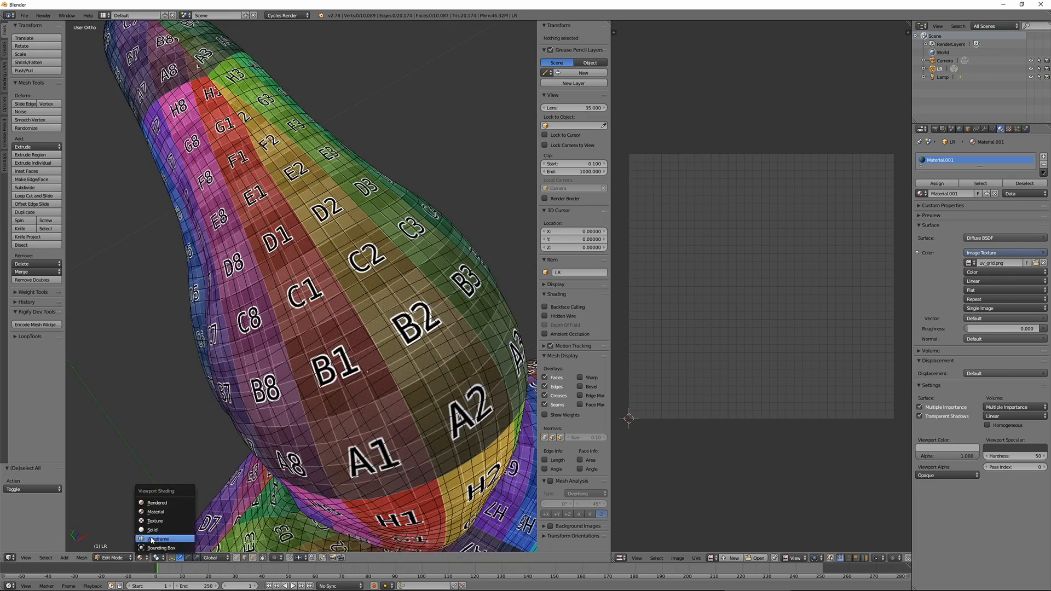
{"action": "left_click", "coordinate": [156, 530]}
{"action": "right_click", "coordinate": [265, 143]}
{"action": "right_click", "coordinate": [285, 175], "text": "ctrl"}
{"action": "mouse_move", "coordinate": [288, 186]}
{"action": "middle_mouse_down"}
{"action": "mouse_move", "coordinate": [306, 131]}
{"action": "mouse_move", "coordinate": [329, 175]}
{"action": "middle_mouse_up"}
{"action": "right_click", "coordinate": [335, 174], "text": "ctrl"}
{"action": "key", "text": "ctrl+e"}
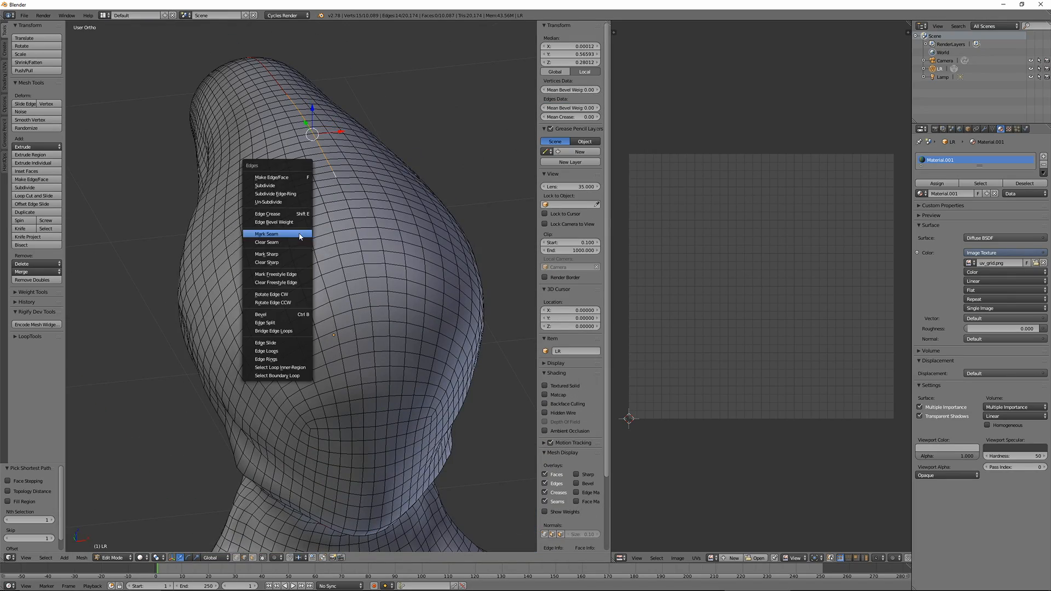
{"action": "left_click", "coordinate": [301, 235]}
Switch the viewport to material shading, select the whole mesh and unwrap it with the added cranium seam
{"action": "left_click", "coordinate": [142, 558]}
{"action": "left_click", "coordinate": [156, 512]}
{"action": "key", "text": "a"}
{"action": "key", "text": "a"}
{"action": "key", "text": "u"}
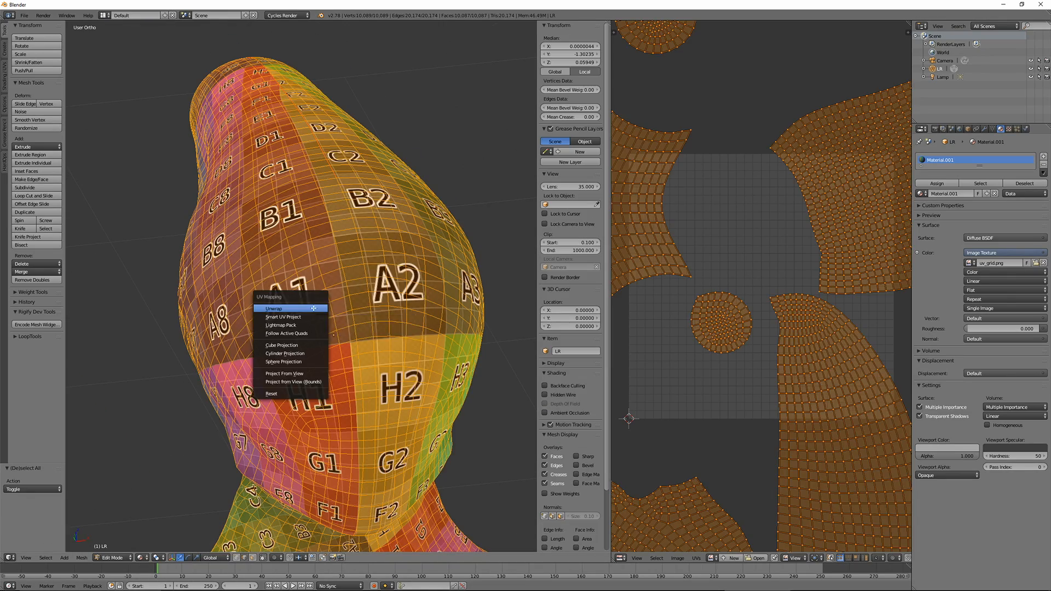
{"action": "left_click", "coordinate": [313, 306]}
Scale up the unwrapped UVs and examine the grid pattern on the bust in Object Mode
{"action": "key", "text": "s"}
{"action": "left_click", "coordinate": [624, 433]}
{"action": "scroll", "coordinate": [273, 306], "scroll_direction": "down", "scroll_amount": 2}
{"action": "middle_click_drag", "start_coordinate": [334, 345], "coordinate": [405, 307]}
{"action": "key", "text": "Tab"}
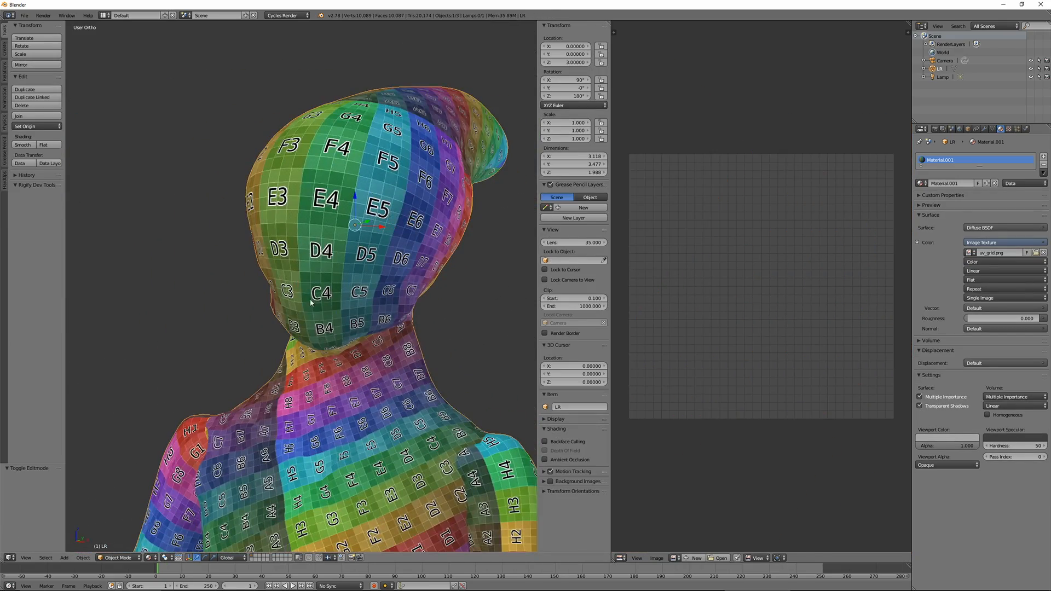
Pack the UV islands and minimize their stretch
{"action": "key", "text": "Tab"}
{"action": "left_click", "coordinate": [696, 558]}
{"action": "left_click", "coordinate": [728, 480]}
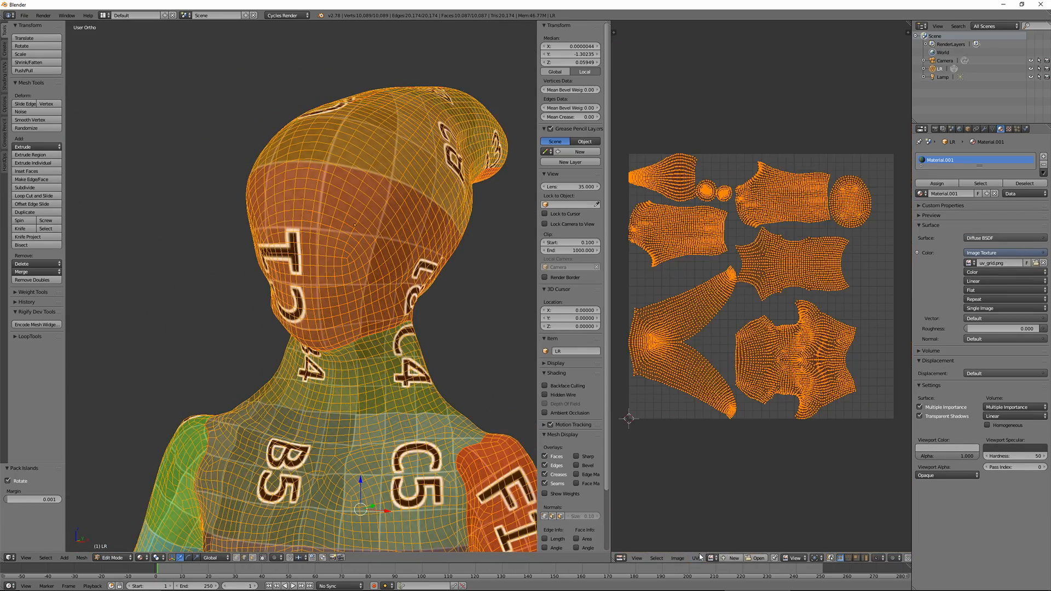
{"action": "left_click", "coordinate": [696, 558]}
{"action": "left_click", "coordinate": [730, 464]}
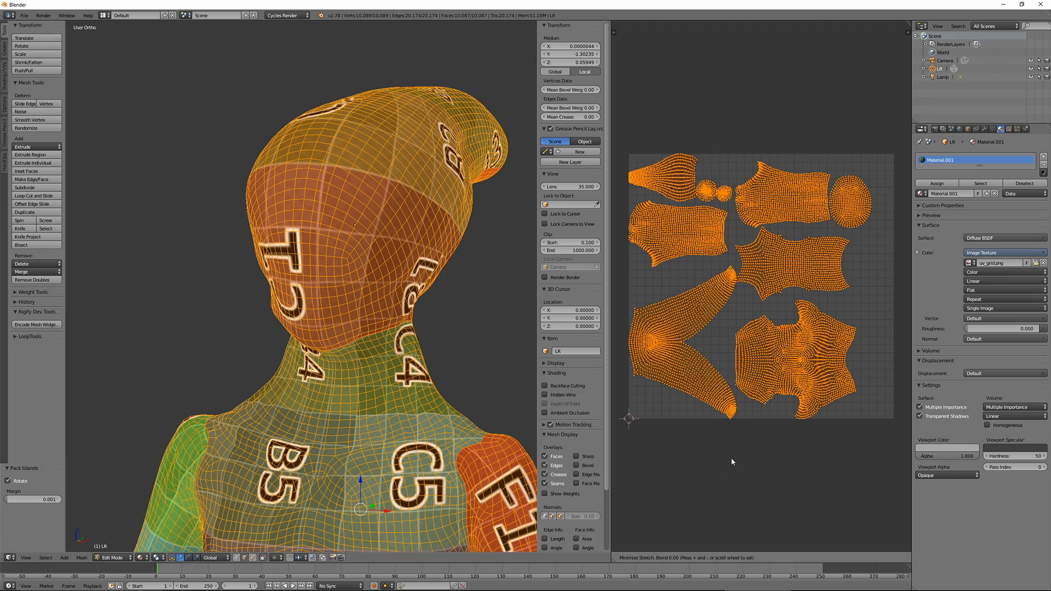
{"action": "left_click", "coordinate": [761, 437]}
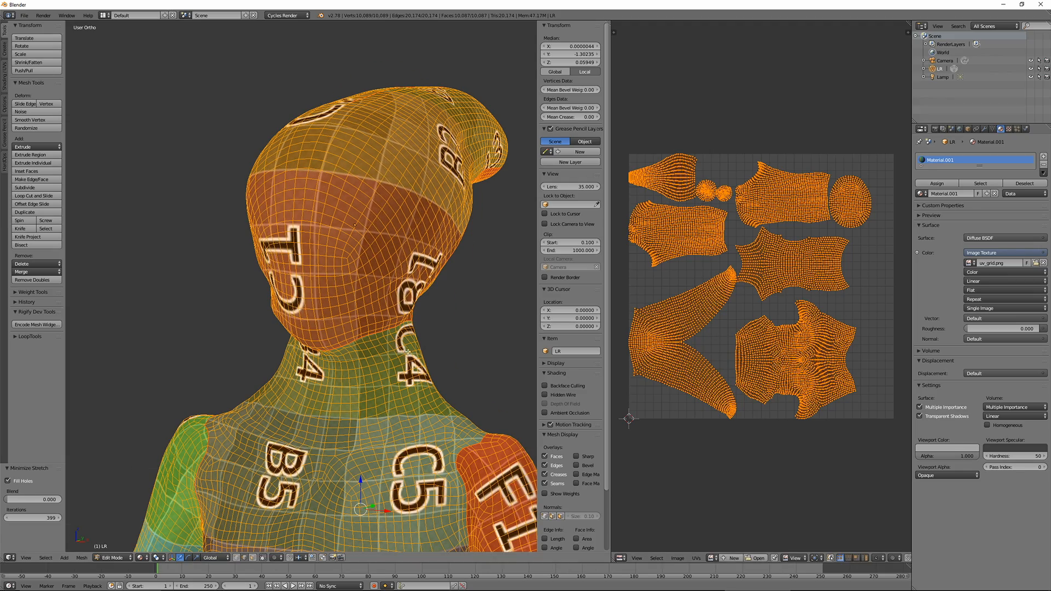
Scale the packed UVs by 4 and inspect the grid on the head in Object Mode
{"action": "type", "text": "s4"}
{"action": "key", "text": "Return"}
{"action": "key", "text": "Tab"}
{"action": "middle_click_drag", "start_coordinate": [351, 263], "coordinate": [357, 329]}
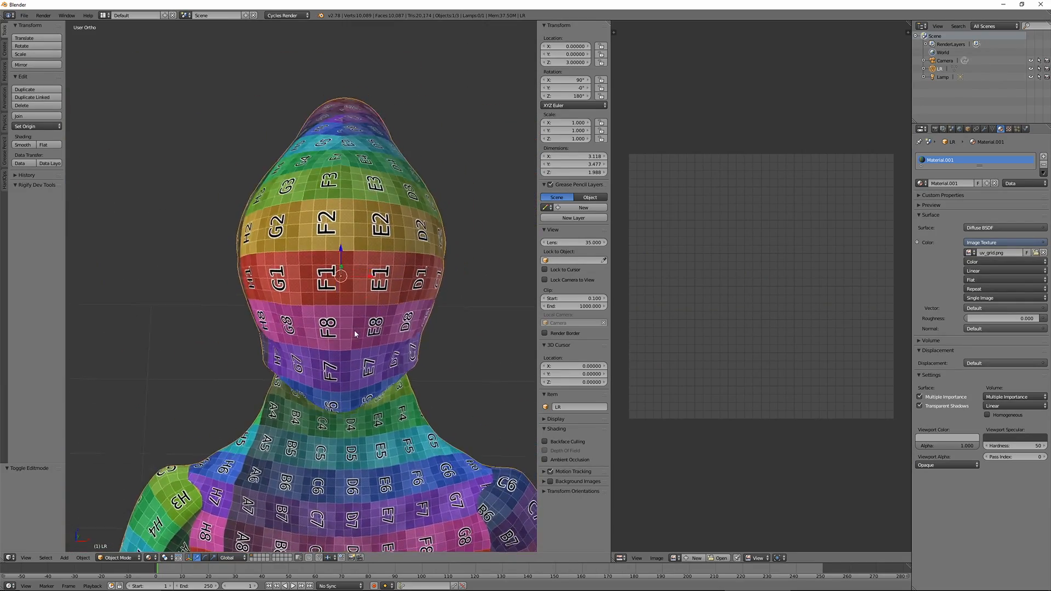
Select another edge path along the front of the head in Edit Mode and mark it as a seam
{"action": "scroll", "coordinate": [356, 329], "scroll_direction": "up", "scroll_amount": 3}
{"action": "key", "text": "Tab"}
{"action": "key", "text": "a"}
{"action": "scroll", "coordinate": [408, 290], "scroll_direction": "up", "scroll_amount": 1}
{"action": "mouse_move", "coordinate": [382, 285]}
{"action": "middle_mouse_down"}
{"action": "mouse_move", "coordinate": [408, 290]}
{"action": "mouse_move", "coordinate": [398, 303]}
{"action": "mouse_move", "coordinate": [387, 224]}
{"action": "mouse_move", "coordinate": [369, 275]}
{"action": "middle_mouse_up"}
{"action": "right_click", "coordinate": [426, 327]}
{"action": "right_click", "coordinate": [377, 220], "text": "ctrl"}
{"action": "key", "text": "ctrl+e"}
{"action": "left_click", "coordinate": [378, 220]}
{"action": "key", "text": "a"}
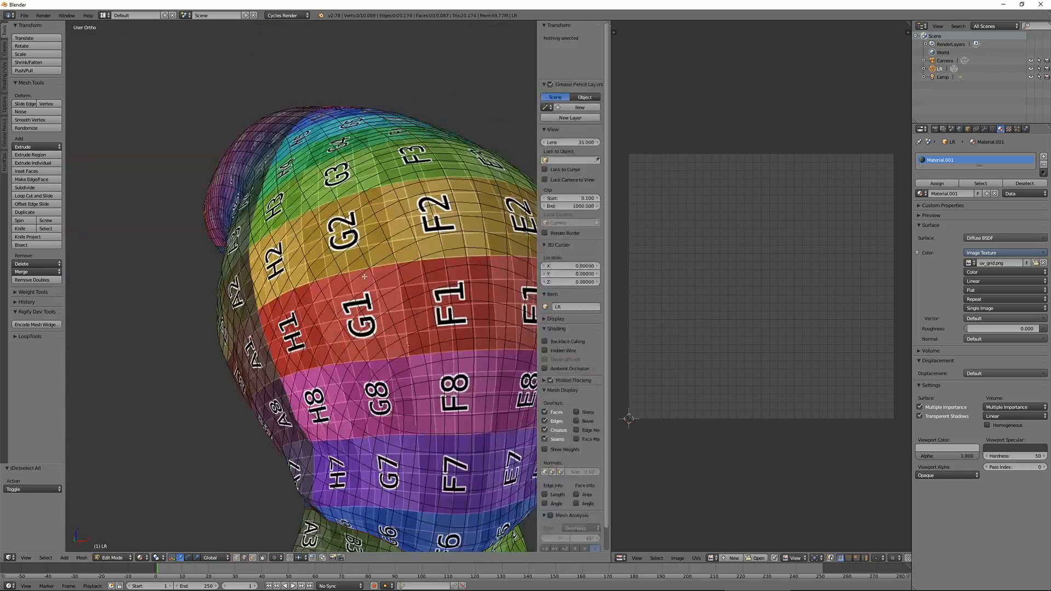
Select the whole mesh and unwrap it again with the updated head seams
{"action": "key", "text": "a"}
{"action": "key", "text": "u"}
{"action": "left_click", "coordinate": [368, 277]}
{"action": "left_click", "coordinate": [727, 473]}
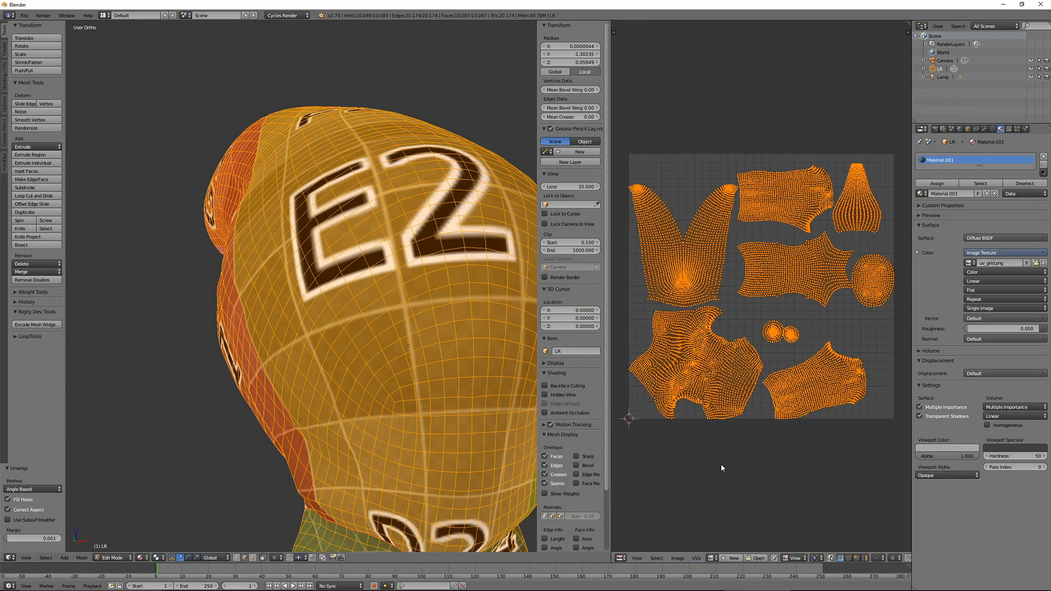
Minimize the stretch of the new unwrap and check the grid on the head in Object Mode
{"action": "key", "text": "ctrl+v"}
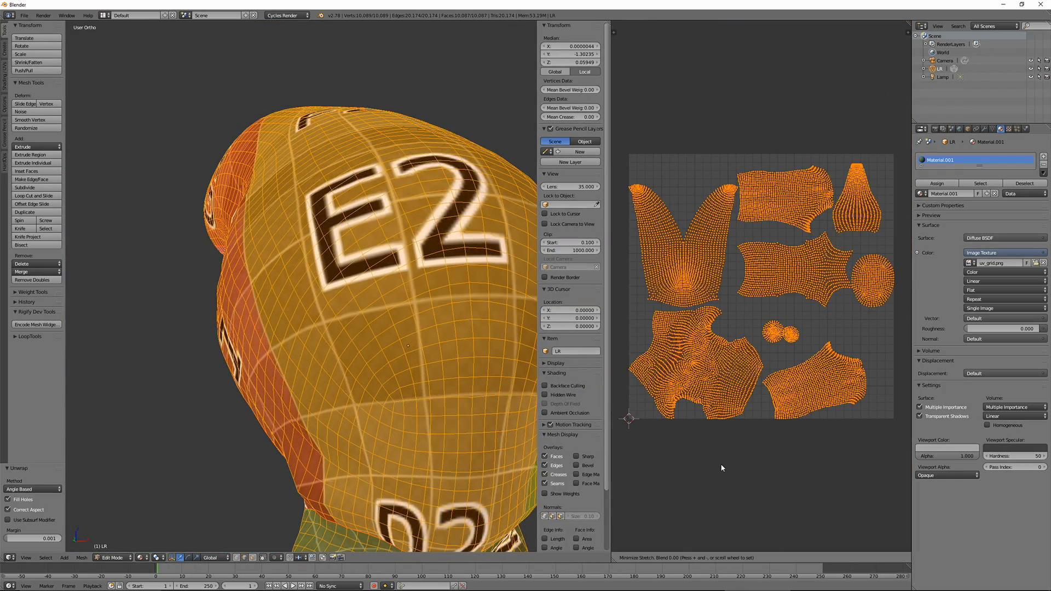
{"action": "left_click", "coordinate": [721, 468]}
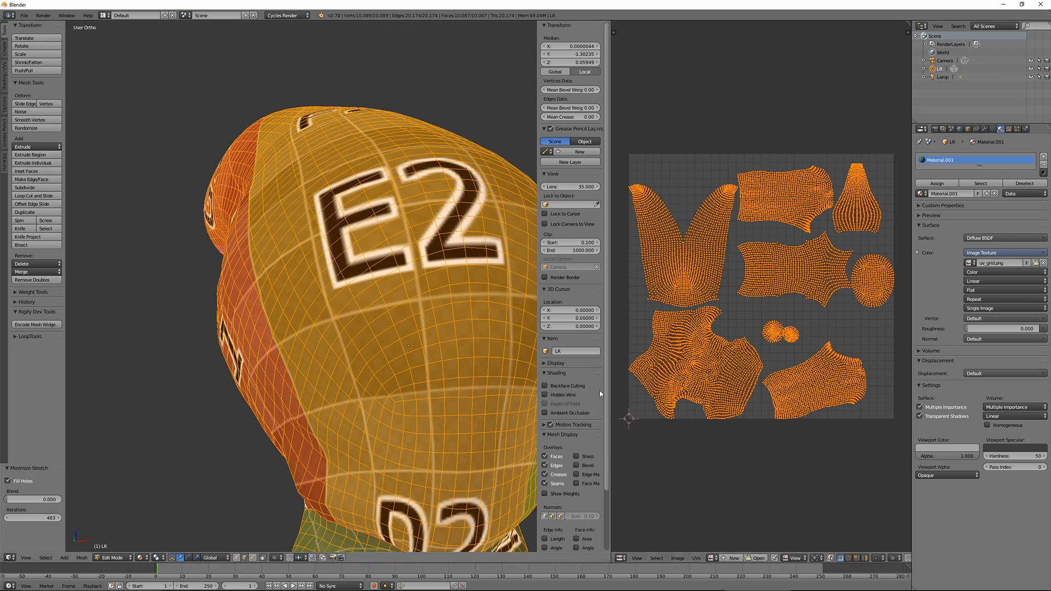
{"action": "key", "text": "Tab"}
{"action": "middle_click_drag", "start_coordinate": [361, 371], "coordinate": [399, 405]}
{"action": "scroll", "coordinate": [399, 406], "scroll_direction": "down", "scroll_amount": 5}
{"action": "middle_click_drag", "start_coordinate": [430, 310], "coordinate": [392, 267], "text": "shift"}
{"action": "key", "text": "Tab"}
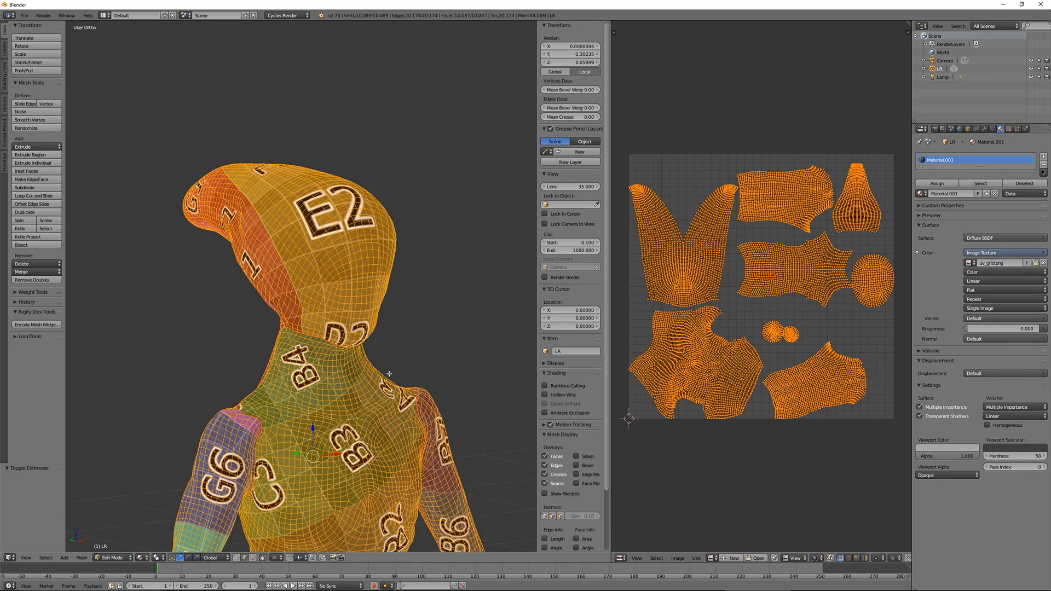
Widen the UV editor and unwrap the whole mesh again
{"action": "middle_click_drag", "start_coordinate": [389, 374], "coordinate": [294, 374]}
{"action": "middle_click_drag", "start_coordinate": [295, 374], "coordinate": [291, 259], "text": "shift"}
{"action": "left_click_drag", "start_coordinate": [611, 276], "coordinate": [313, 282]}
{"action": "scroll", "coordinate": [514, 291], "scroll_direction": "up", "scroll_amount": 2}
{"action": "middle_click_drag", "start_coordinate": [514, 290], "coordinate": [461, 272]}
{"action": "left_click", "coordinate": [399, 558]}
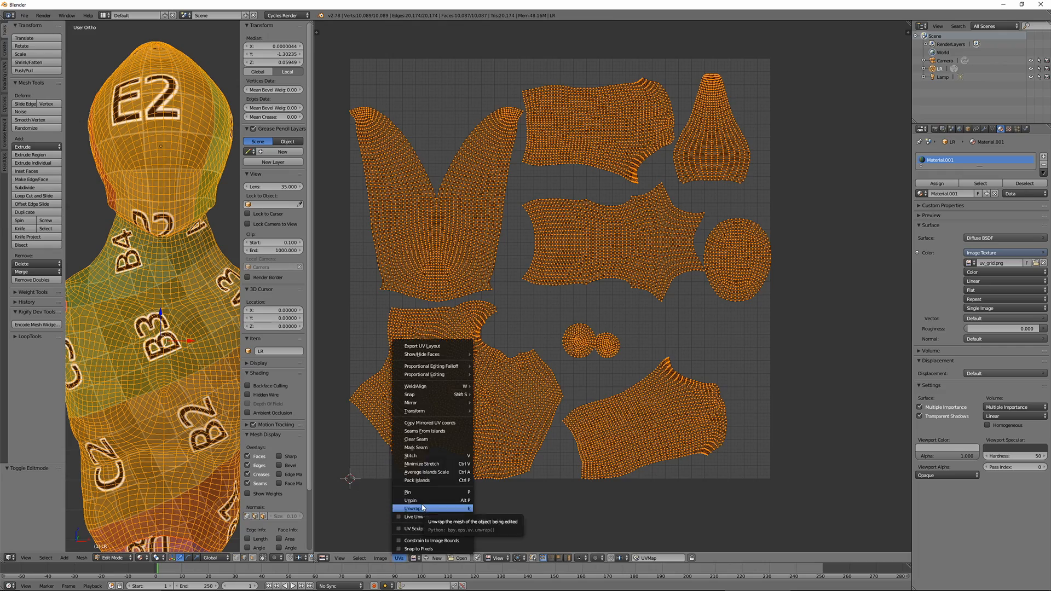
{"action": "left_click", "coordinate": [423, 508]}
Scale all UV islands by 1.32 and move them outside the texture square
{"action": "key", "text": "s"}
{"action": "left_click", "coordinate": [547, 358]}
{"action": "key", "text": "g"}
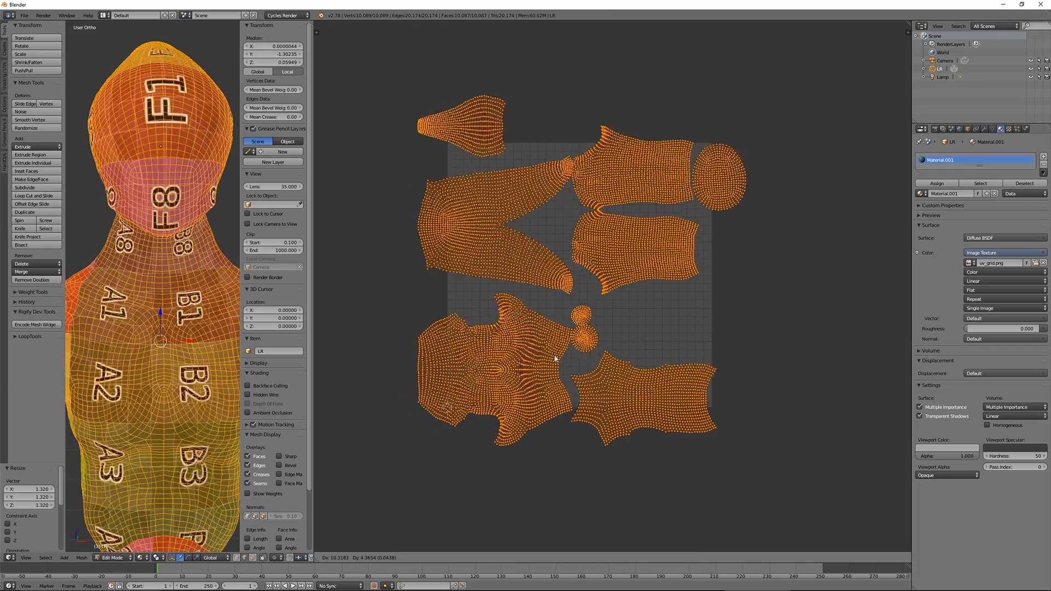
{"action": "left_click", "coordinate": [844, 330]}
{"action": "middle_click_drag", "start_coordinate": [670, 339], "coordinate": [528, 357]}
{"action": "scroll", "coordinate": [659, 294], "scroll_direction": "up", "scroll_amount": 6}
{"action": "scroll", "coordinate": [659, 294], "scroll_direction": "down", "scroll_amount": 6}
{"action": "middle_click_drag", "start_coordinate": [659, 294], "coordinate": [738, 216]}
Move the large torso island back into the lower-left corner of the UV square, reducing the overall island size so it fits
{"action": "key", "text": "a"}
{"action": "key", "text": "l"}
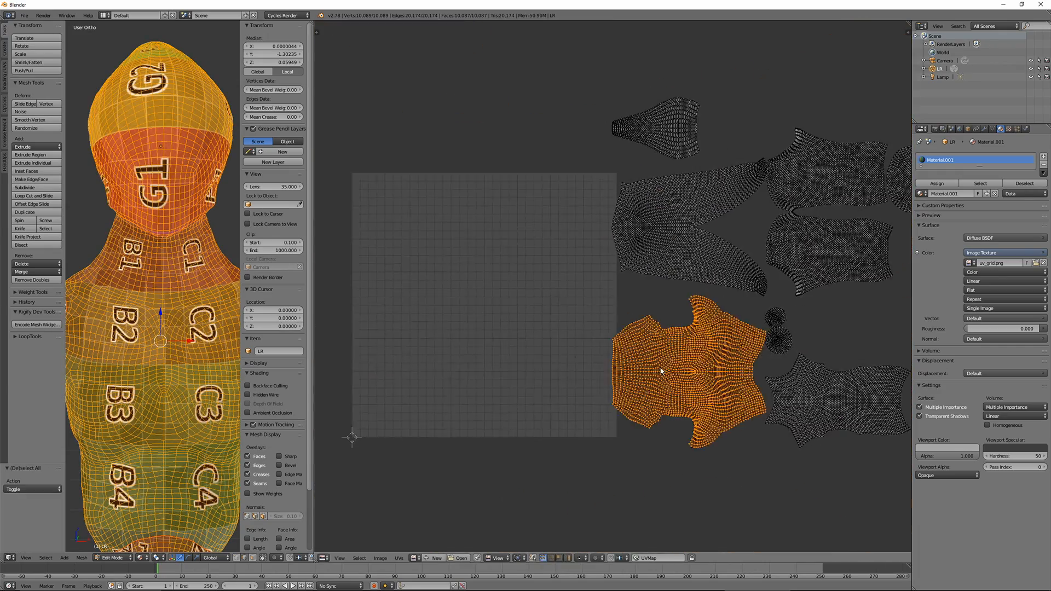
{"action": "key", "text": "g"}
{"action": "left_click", "coordinate": [406, 358]}
{"action": "key", "text": "g"}
{"action": "left_click", "coordinate": [890, 388]}
{"action": "key", "text": "a"}
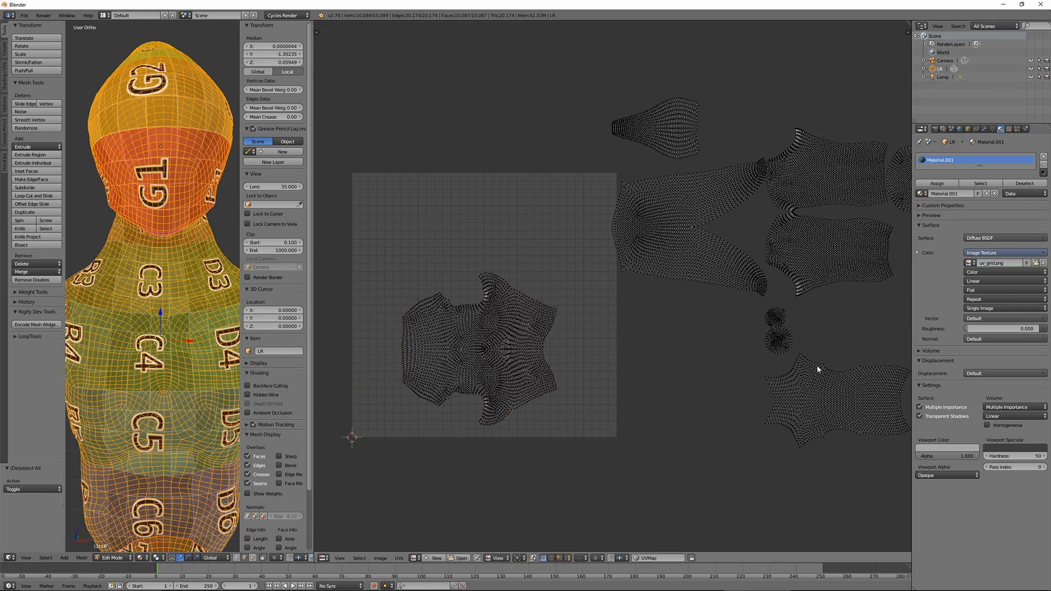
{"action": "key", "text": "a"}
{"action": "key", "text": "a"}
{"action": "key", "text": "l"}
{"action": "key", "text": "g"}
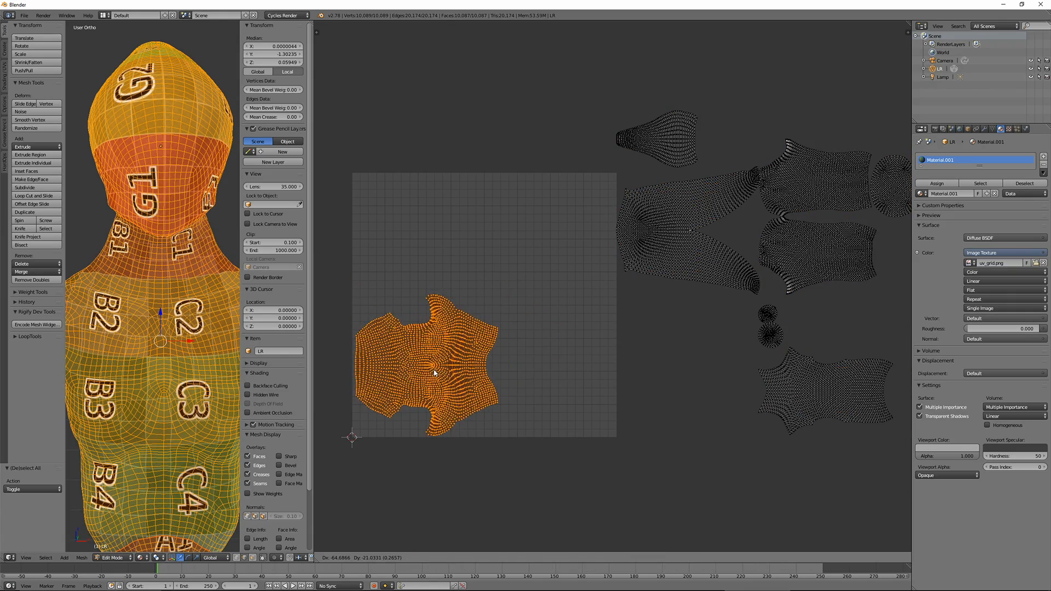
{"action": "left_click", "coordinate": [434, 372]}
Move the other torso island into the UV square beside the large one and rotate it 90°
{"action": "key", "text": "a"}
{"action": "key", "text": "l"}
{"action": "key", "text": "g"}
{"action": "left_click", "coordinate": [517, 426]}
{"action": "type", "text": "r90"}
{"action": "key", "text": "Return"}
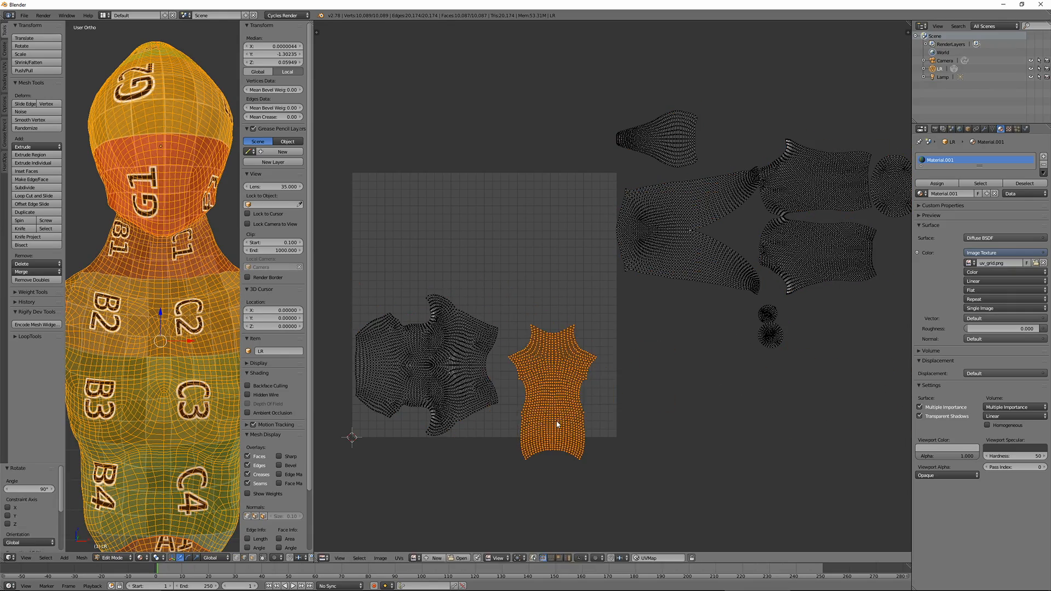
{"action": "key", "text": "g"}
{"action": "left_click", "coordinate": [571, 394]}
Reposition the second torso island and scale it down so it stays inside the UV square
{"action": "scroll", "coordinate": [169, 334], "scroll_direction": "down", "scroll_amount": 3}
{"action": "middle_click_drag", "start_coordinate": [169, 334], "coordinate": [356, 349]}
{"action": "key", "text": "g"}
{"action": "left_click", "coordinate": [505, 432]}
{"action": "key", "text": "s"}
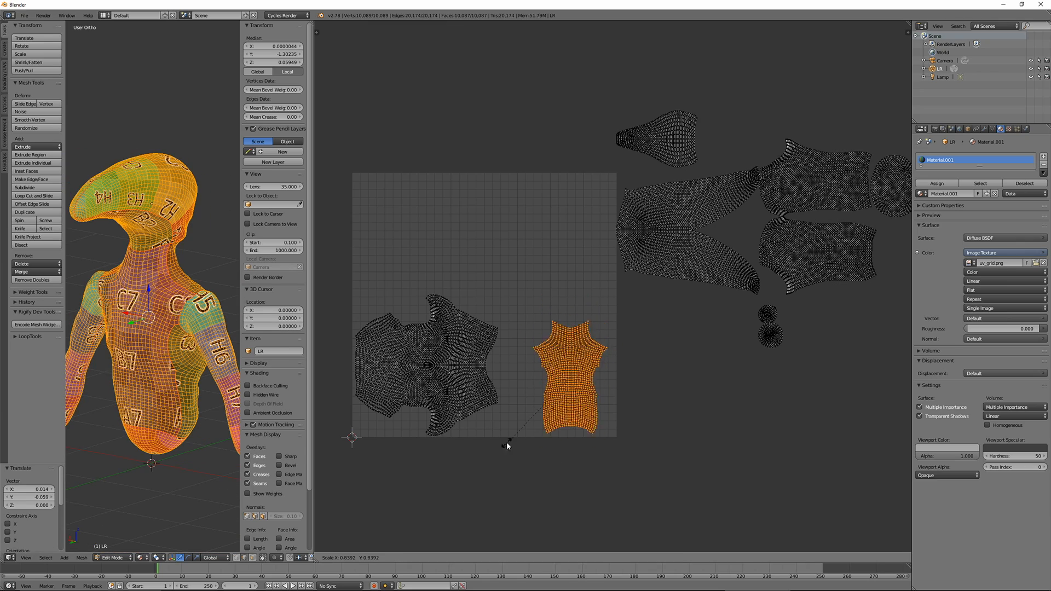
{"action": "left_click", "coordinate": [518, 438]}
Rotate the second torso island another 90°, scale it by 1.31 and fit it into the square's lower-right corner
{"action": "type", "text": "r90"}
{"action": "key", "text": "Return"}
{"action": "key", "text": "g"}
{"action": "left_click", "coordinate": [545, 449]}
{"action": "key", "text": "s"}
{"action": "left_click", "coordinate": [552, 469]}
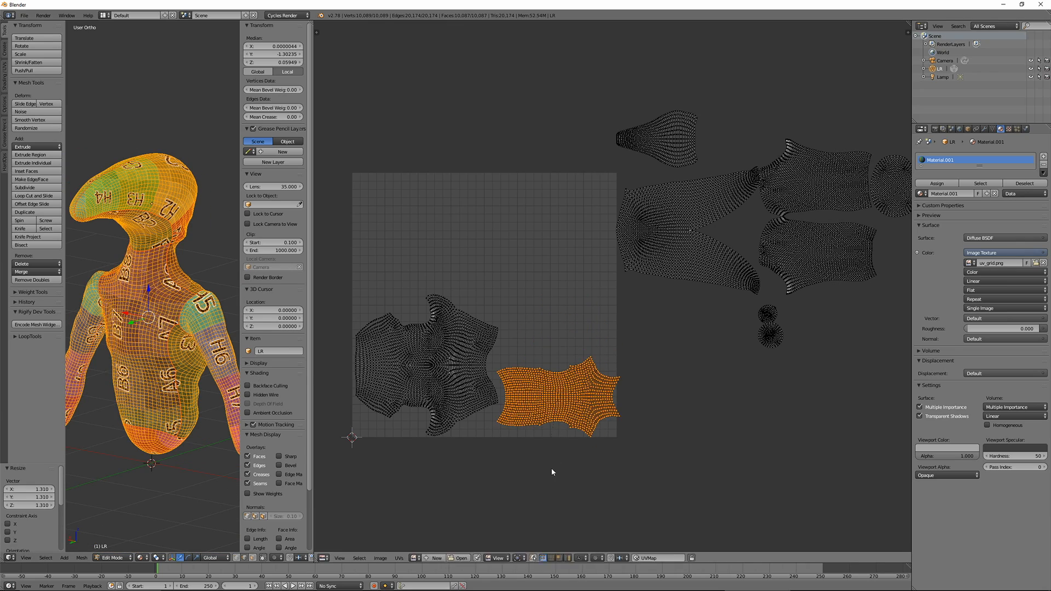
{"action": "key", "text": "g"}
{"action": "left_click", "coordinate": [554, 467]}
{"action": "scroll", "coordinate": [554, 467], "scroll_direction": "up", "scroll_amount": 3}
{"action": "scroll", "coordinate": [612, 343], "scroll_direction": "down", "scroll_amount": 4}
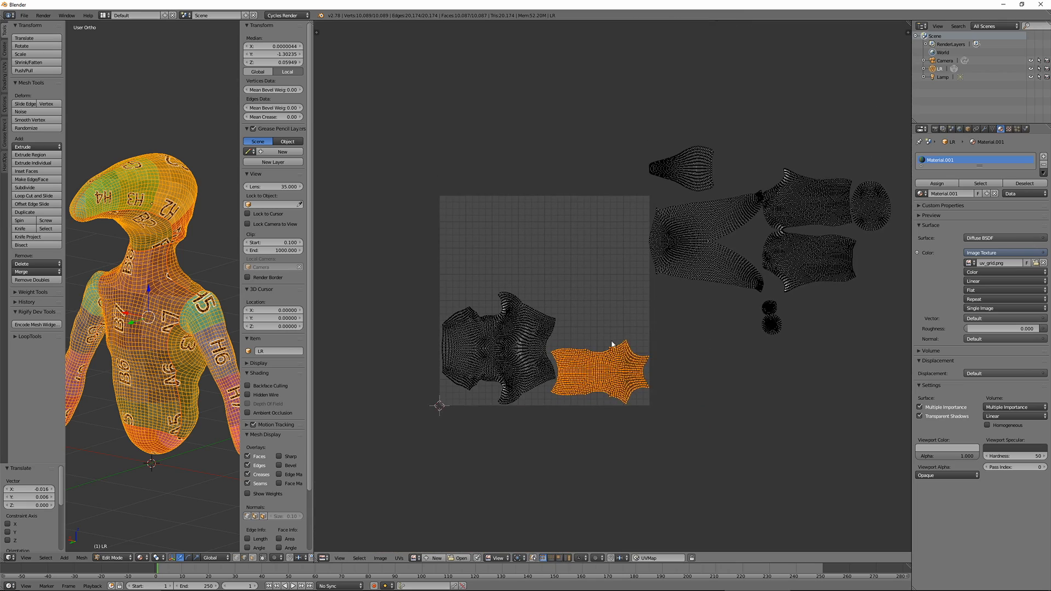
Move the forked head island into the UV square above the large torso island
{"action": "key", "text": "a"}
{"action": "key", "text": "l"}
{"action": "key", "text": "g"}
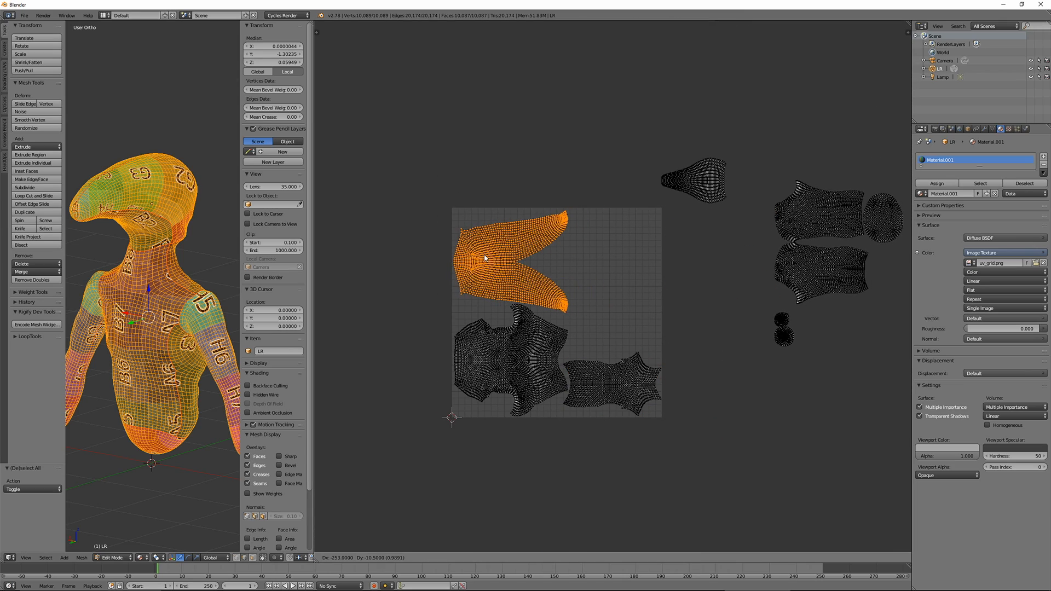
{"action": "left_click", "coordinate": [484, 257]}
Place one arm island in the UV square, in the free area above the second torso island
{"action": "key", "text": "a"}
{"action": "key", "text": "l"}
{"action": "key", "text": "g"}
{"action": "left_click", "coordinate": [603, 316]}
{"action": "scroll", "coordinate": [603, 317], "scroll_direction": "up", "scroll_amount": 4}
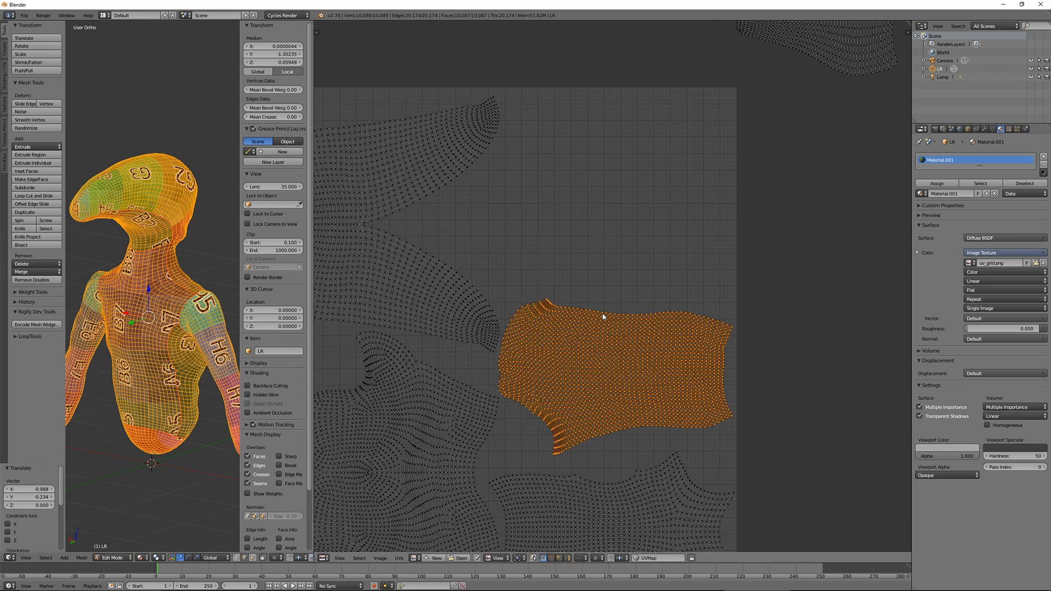
{"action": "middle_click_drag", "start_coordinate": [602, 316], "coordinate": [588, 282]}
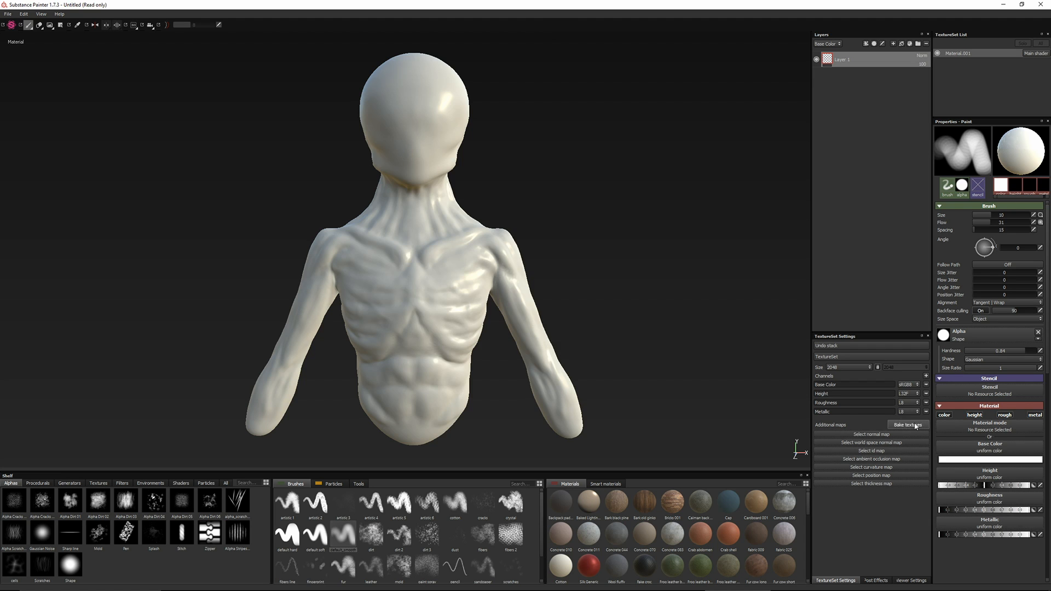
In Substance Painter, bake all additional maps at 2048x2048 using HR.OBJ as the high definition mesh
{"action": "left_click", "coordinate": [915, 426]}
{"action": "left_click", "coordinate": [636, 219]}
{"action": "double_click", "coordinate": [493, 228]}
{"action": "left_click", "coordinate": [562, 183]}
{"action": "left_click", "coordinate": [559, 219]}
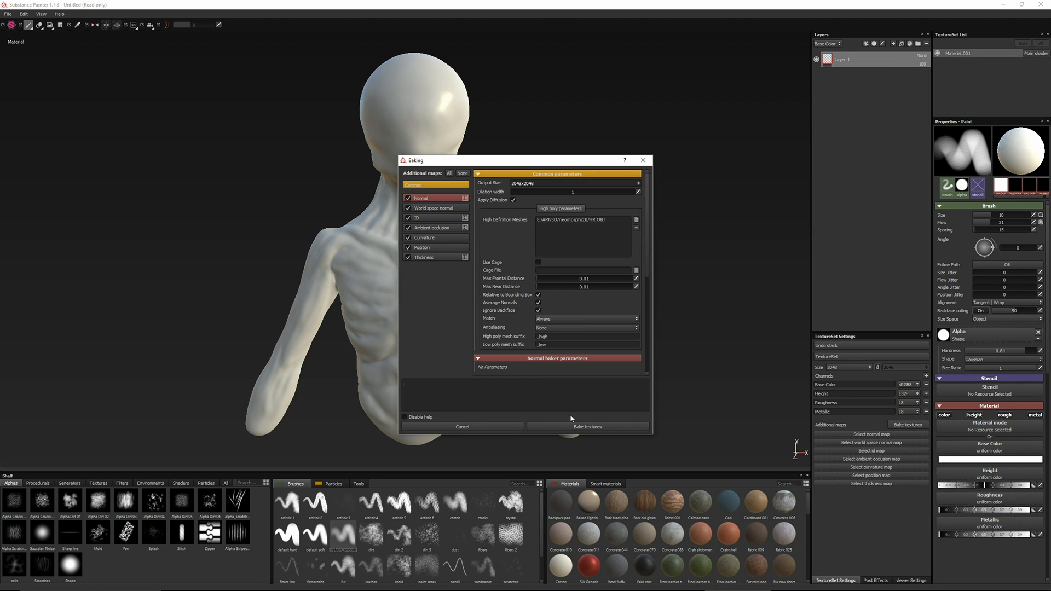
{"action": "left_click", "coordinate": [571, 427]}
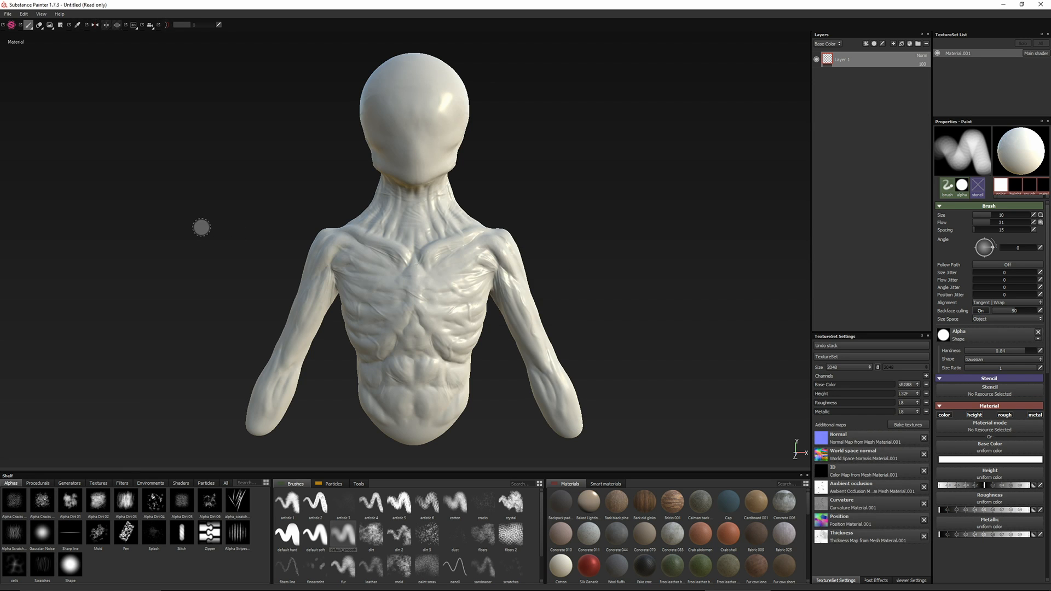
Inspect the baked bust, add a fill layer above Layer 1 and adjust its roughness
{"action": "left_click_drag", "start_coordinate": [201, 227], "coordinate": [308, 226], "text": "alt"}
{"action": "right_click_drag", "start_coordinate": [314, 221], "coordinate": [294, 310], "text": "alt"}
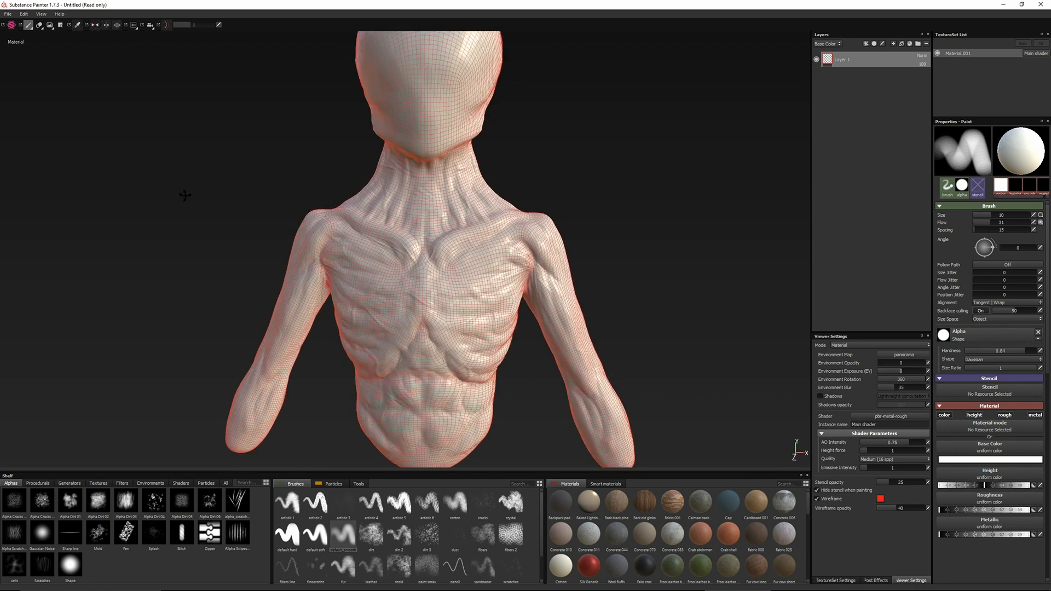
{"action": "left_click_drag", "start_coordinate": [187, 195], "coordinate": [107, 226], "text": "alt"}
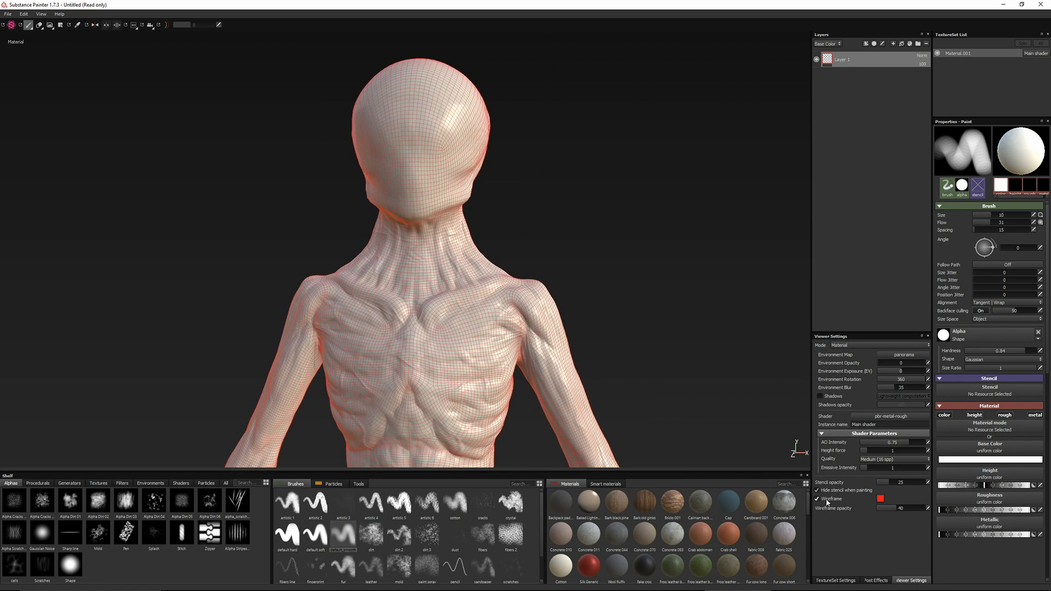
{"action": "mouse_move", "coordinate": [221, 243]}
{"action": "left_mouse_down", "text": "alt"}
{"action": "mouse_move", "coordinate": [305, 177]}
{"action": "mouse_move", "coordinate": [222, 239]}
{"action": "left_mouse_up", "text": "alt"}
{"action": "left_click", "coordinate": [901, 43]}
{"action": "left_click_drag", "start_coordinate": [969, 307], "coordinate": [935, 307]}
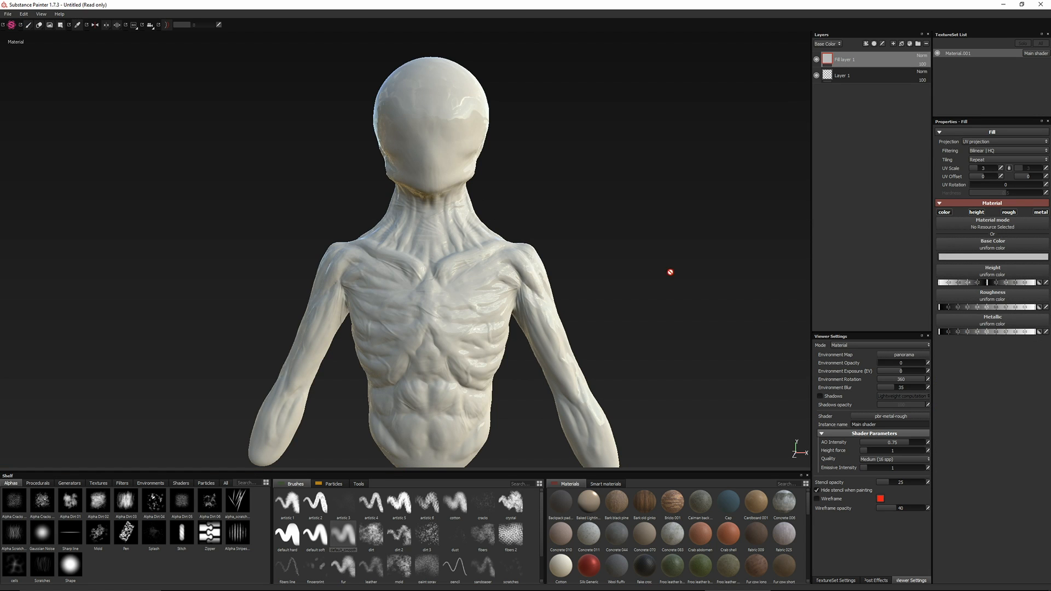
{"action": "left_click_drag", "start_coordinate": [271, 224], "coordinate": [214, 223], "text": "alt"}
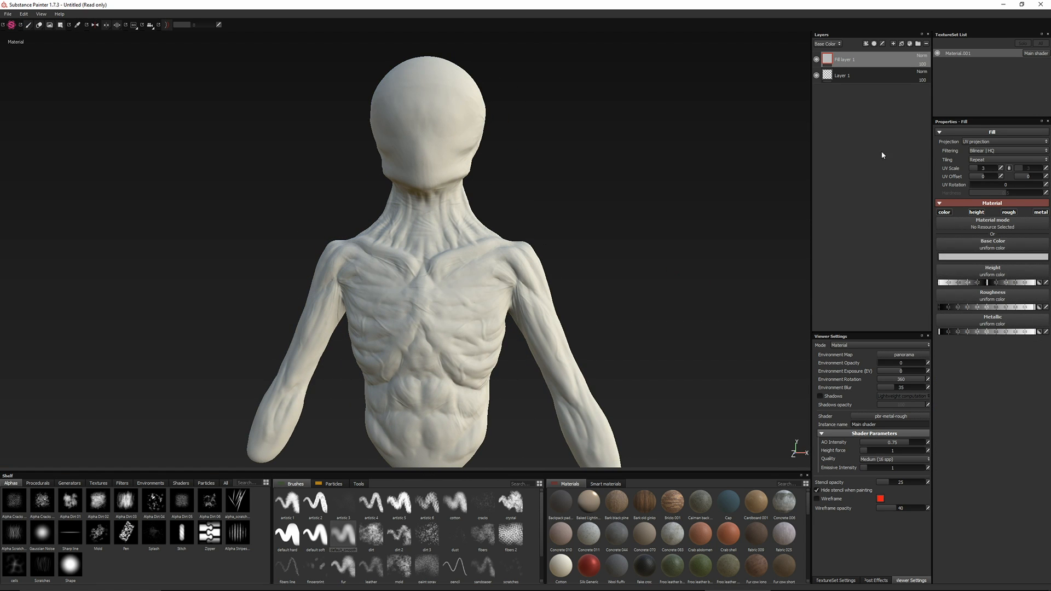
Set the fill layer's base color to a pale blue and check it on the torso
{"action": "left_click", "coordinate": [993, 257]}
{"action": "left_click", "coordinate": [931, 241]}
{"action": "left_click", "coordinate": [963, 257]}
{"action": "left_click_drag", "start_coordinate": [963, 253], "coordinate": [965, 250]}
{"action": "left_click_drag", "start_coordinate": [980, 251], "coordinate": [997, 228]}
{"action": "left_click", "coordinate": [997, 239]}
{"action": "left_click", "coordinate": [784, 113]}
{"action": "left_click", "coordinate": [1001, 206]}
{"action": "left_click_drag", "start_coordinate": [241, 199], "coordinate": [633, 177], "text": "alt"}
{"action": "right_click_drag", "start_coordinate": [632, 177], "coordinate": [637, 296], "text": "alt"}
{"action": "middle_click_drag", "start_coordinate": [637, 296], "coordinate": [641, 228], "text": "alt"}
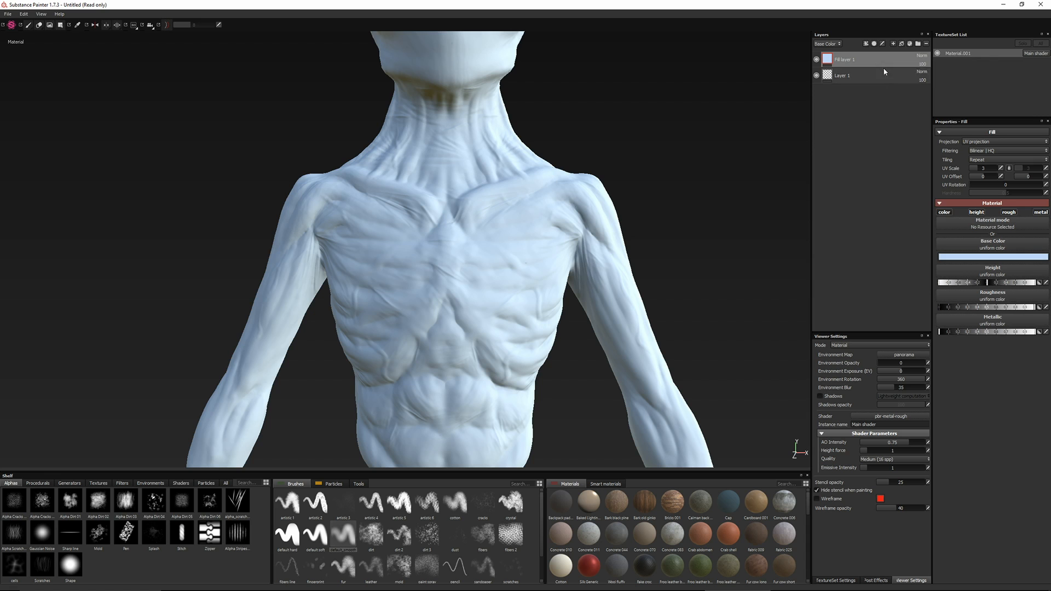
Duplicate the blue fill layer and set the copy's base color to a pale violet
{"action": "right_click", "coordinate": [878, 61]}
{"action": "left_click", "coordinate": [895, 181]}
{"action": "left_click", "coordinate": [972, 258]}
{"action": "left_click_drag", "start_coordinate": [972, 245], "coordinate": [972, 240]}
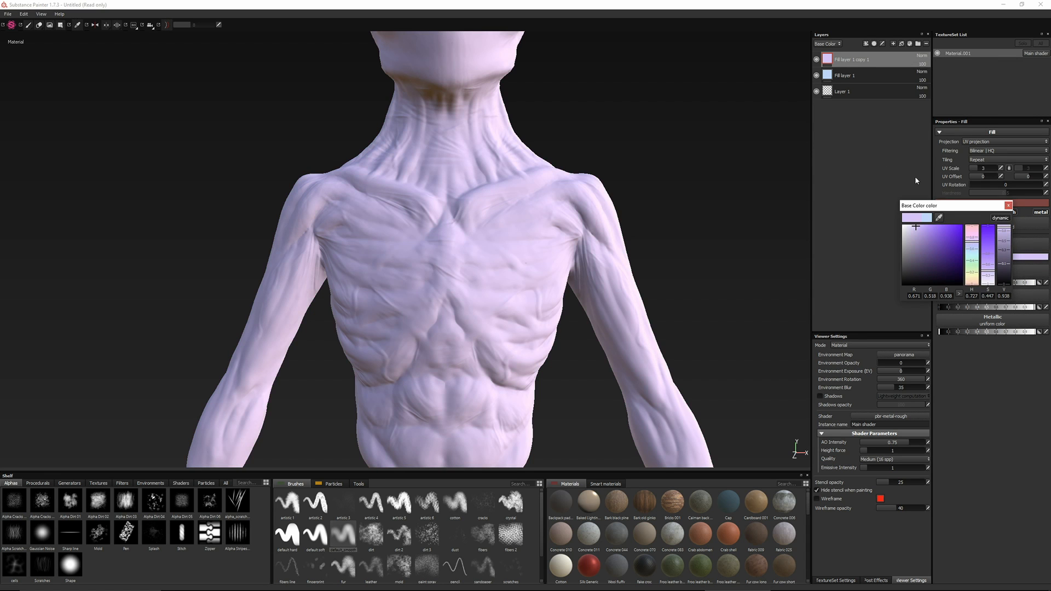
Add a black mask to the violet layer and set the brush grayscale to 3D Perlin Noise
{"action": "right_click", "coordinate": [831, 58]}
{"action": "left_click", "coordinate": [858, 76]}
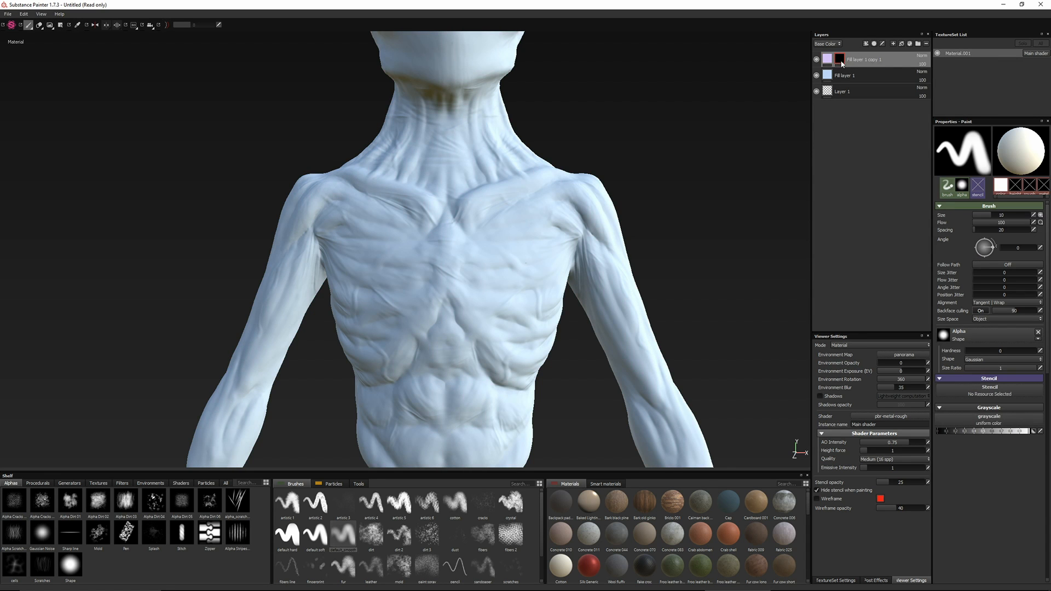
{"action": "left_click", "coordinate": [1001, 416]}
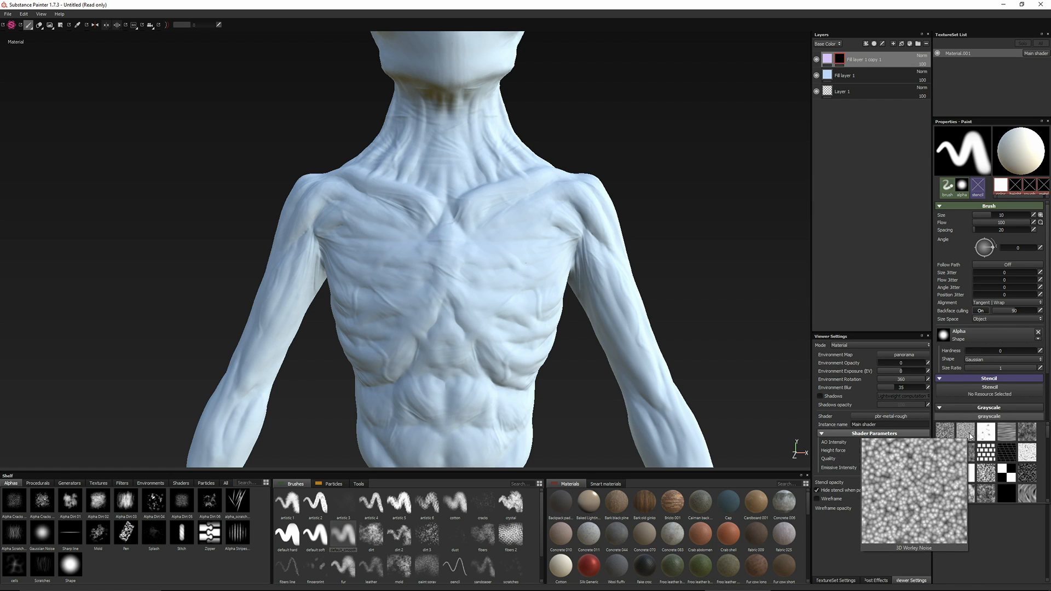
{"action": "left_click", "coordinate": [942, 430]}
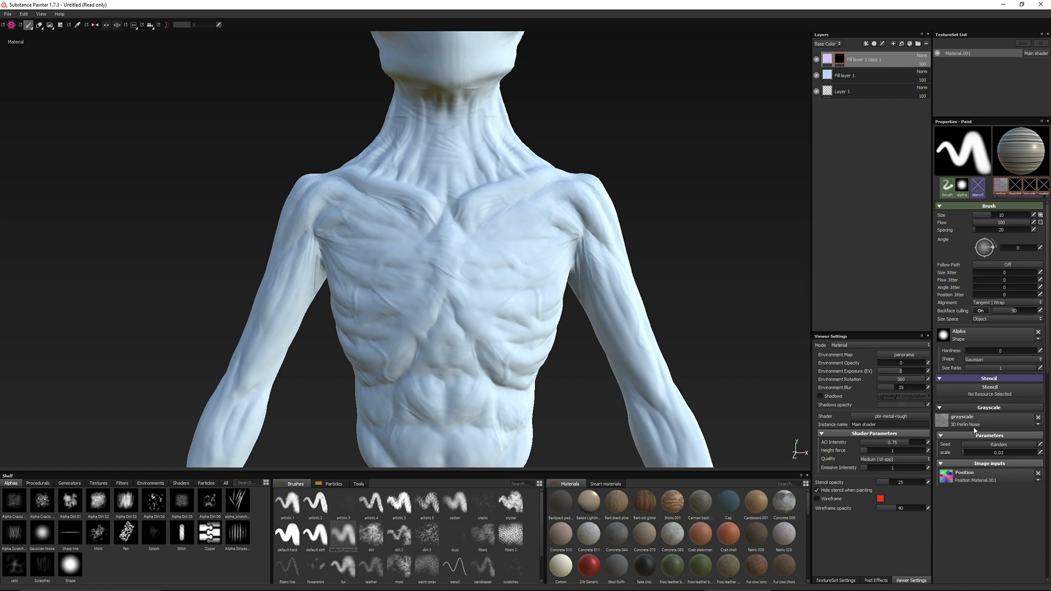
{"action": "left_click", "coordinate": [1023, 420]}
Add a fill to the violet layer's mask using 3D Perlin Noise with a UV scale of 2.101
{"action": "right_click", "coordinate": [840, 58]}
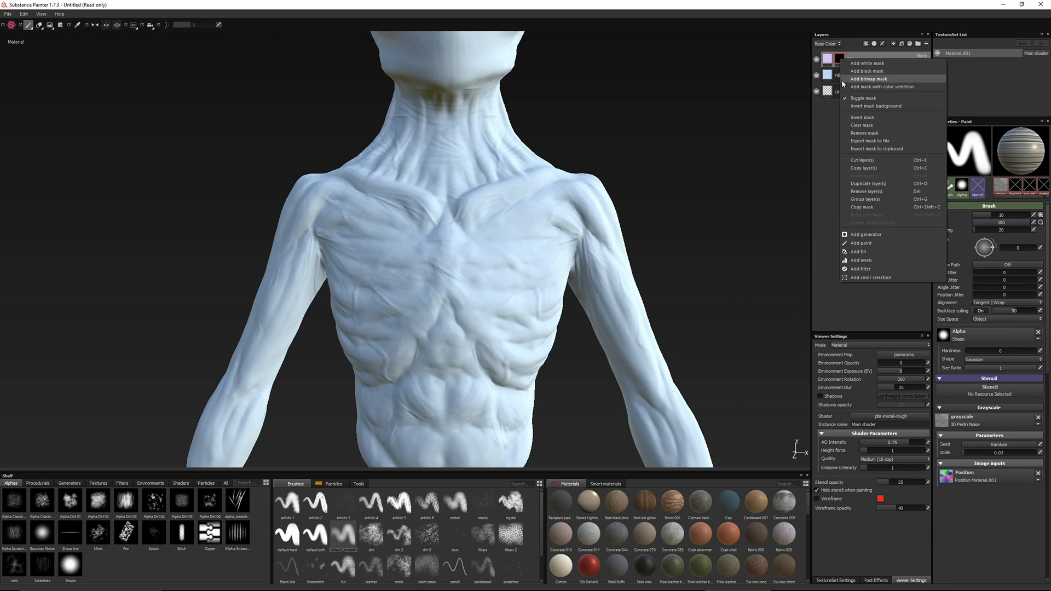
{"action": "left_click", "coordinate": [868, 269]}
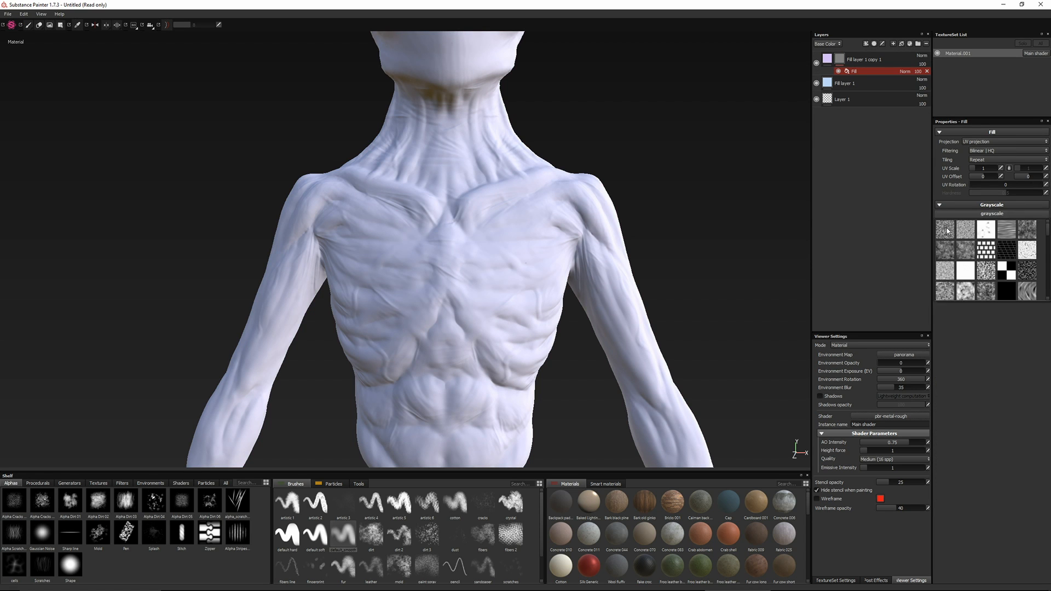
{"action": "left_click", "coordinate": [946, 230]}
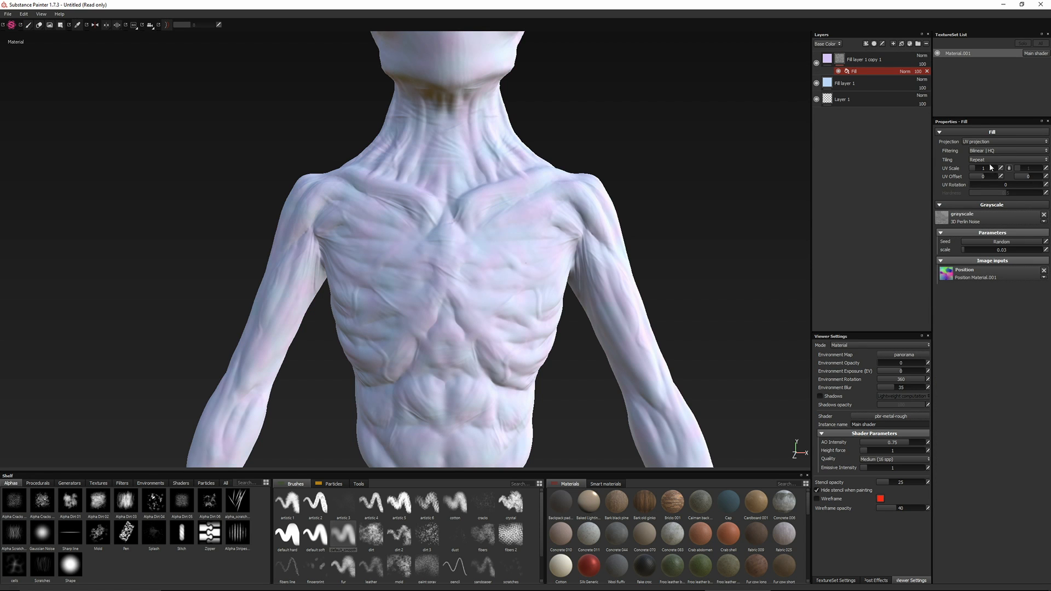
Darken the violet layer's base color to a value (V) of 0.792 and view the torso from the side
{"action": "left_click", "coordinate": [828, 60]}
{"action": "left_click", "coordinate": [976, 258]}
{"action": "left_click_drag", "start_coordinate": [1010, 227], "coordinate": [1008, 234]}
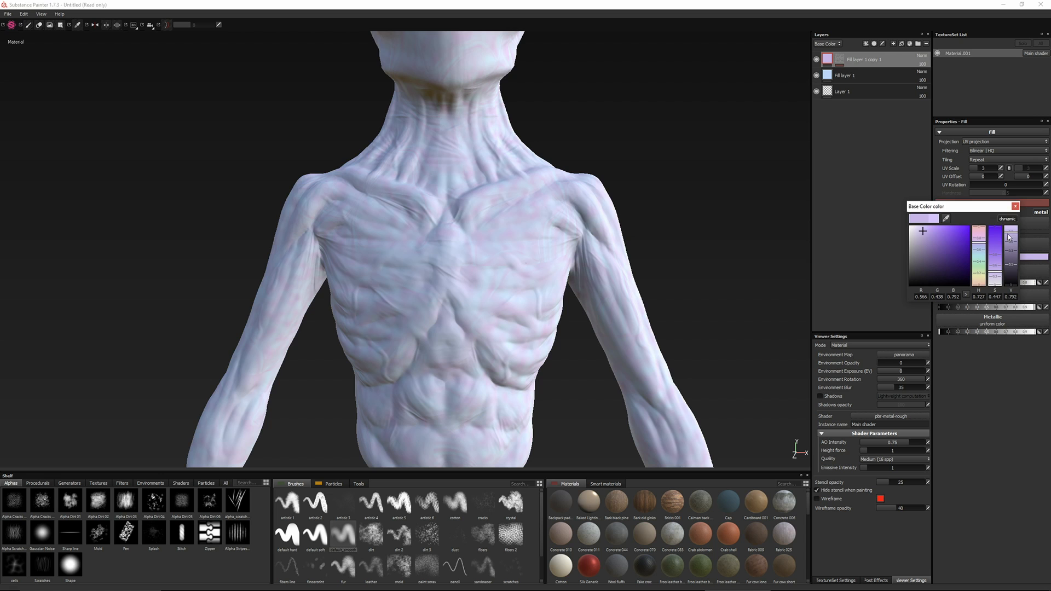
{"action": "left_click", "coordinate": [1016, 207]}
{"action": "left_click_drag", "start_coordinate": [242, 171], "coordinate": [421, 176], "text": "alt"}
Try tri-planar projection with hardness 0 on the violet layer's mask fill, and restore UV projection
{"action": "left_click", "coordinate": [839, 59]}
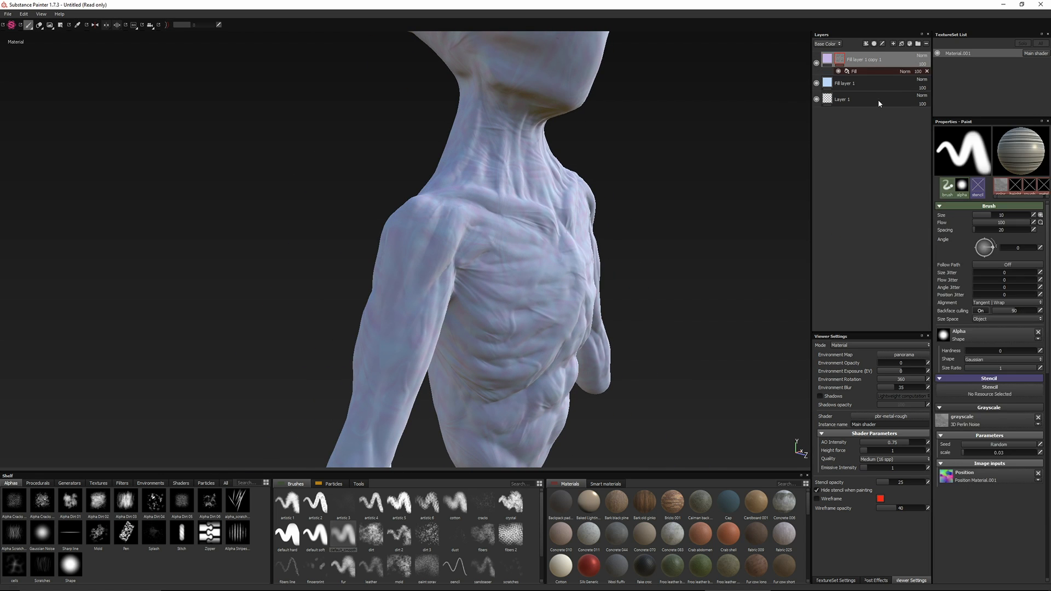
{"action": "left_click", "coordinate": [911, 71]}
{"action": "left_click", "coordinate": [976, 142]}
{"action": "left_click", "coordinate": [980, 151]}
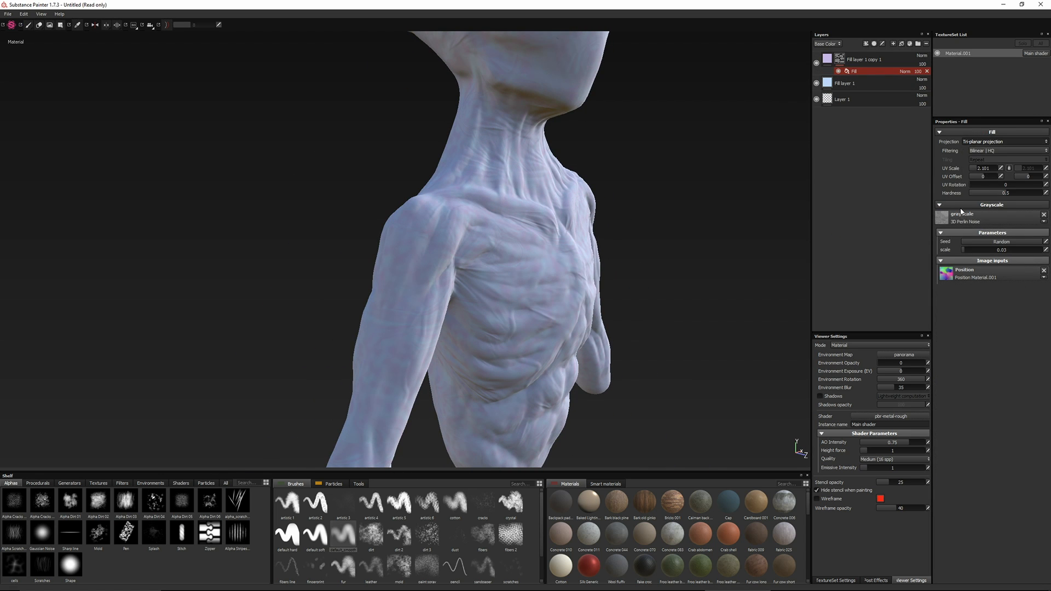
{"action": "left_click_drag", "start_coordinate": [586, 241], "coordinate": [446, 248], "text": "alt"}
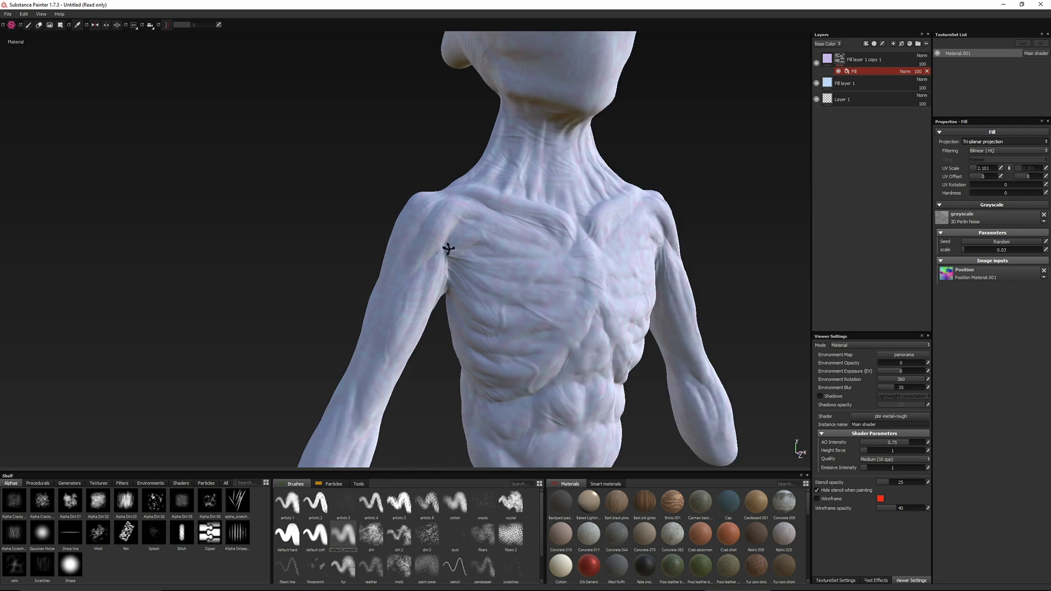
{"action": "right_click_drag", "start_coordinate": [446, 248], "coordinate": [448, 356], "text": "alt"}
{"action": "middle_click_drag", "start_coordinate": [448, 356], "coordinate": [590, 246], "text": "alt"}
{"action": "left_click", "coordinate": [983, 142]}
{"action": "left_click", "coordinate": [982, 151]}
{"action": "left_click_drag", "start_coordinate": [465, 262], "coordinate": [429, 211], "text": "alt"}
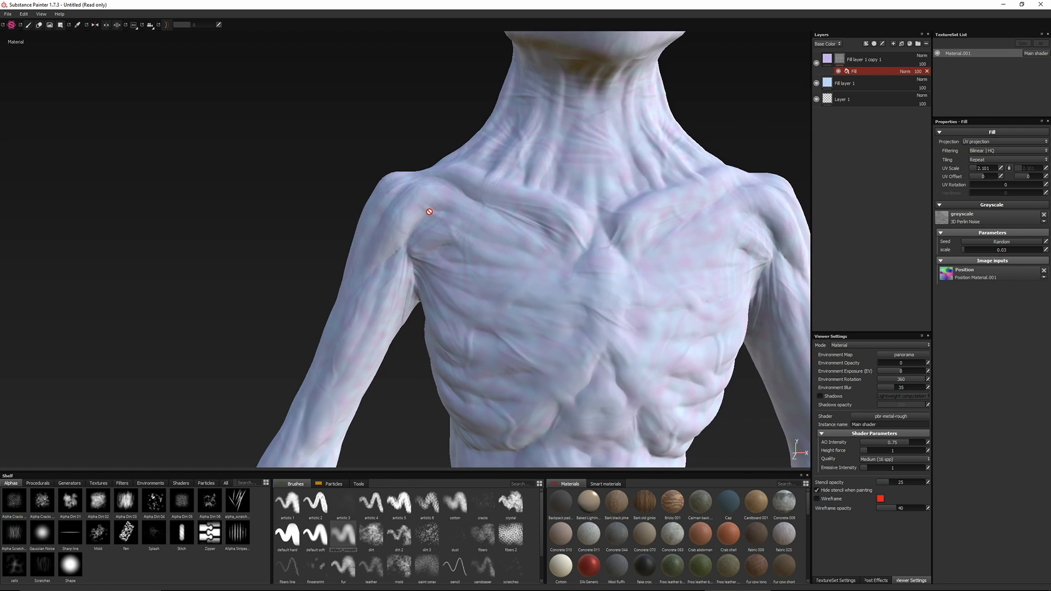
Replace the mask fill's 3D Perlin Noise with another grayscale texture from the library
{"action": "left_click", "coordinate": [966, 221]}
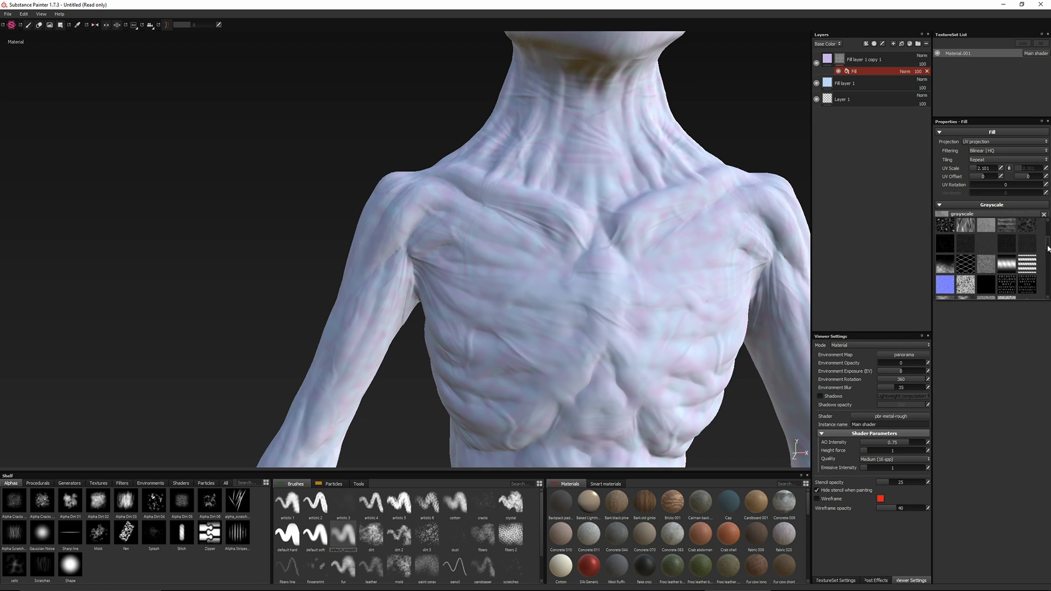
{"action": "left_click_drag", "start_coordinate": [1048, 248], "coordinate": [1046, 277]}
{"action": "left_click", "coordinate": [946, 240]}
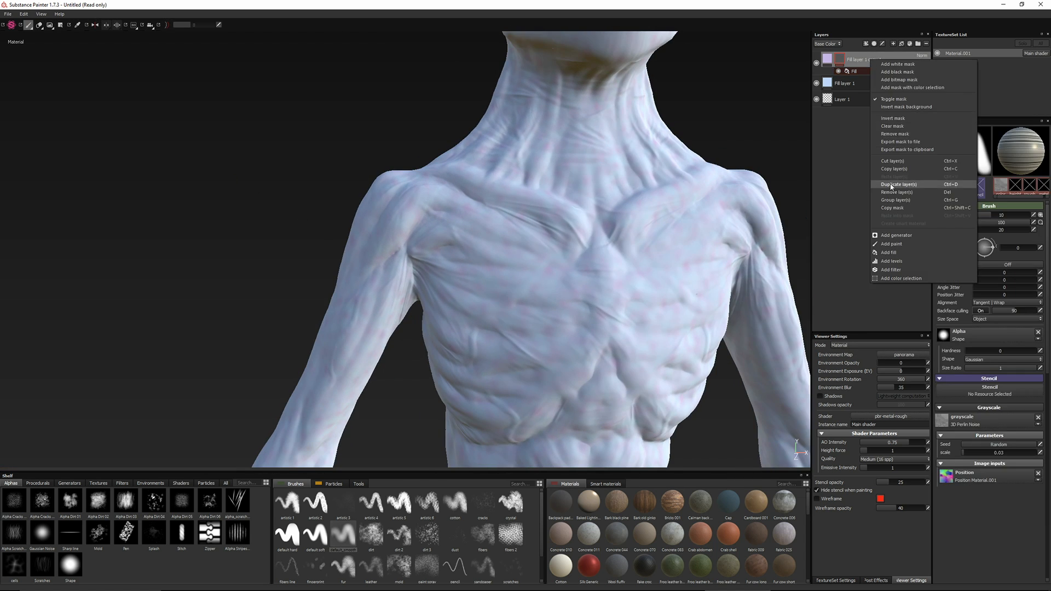
Duplicate the violet layer and set the copy's base color to a muted green with a value (V) of 0.457
{"action": "left_click", "coordinate": [827, 64]}
{"action": "left_click", "coordinate": [972, 257]}
{"action": "left_click", "coordinate": [971, 267]}
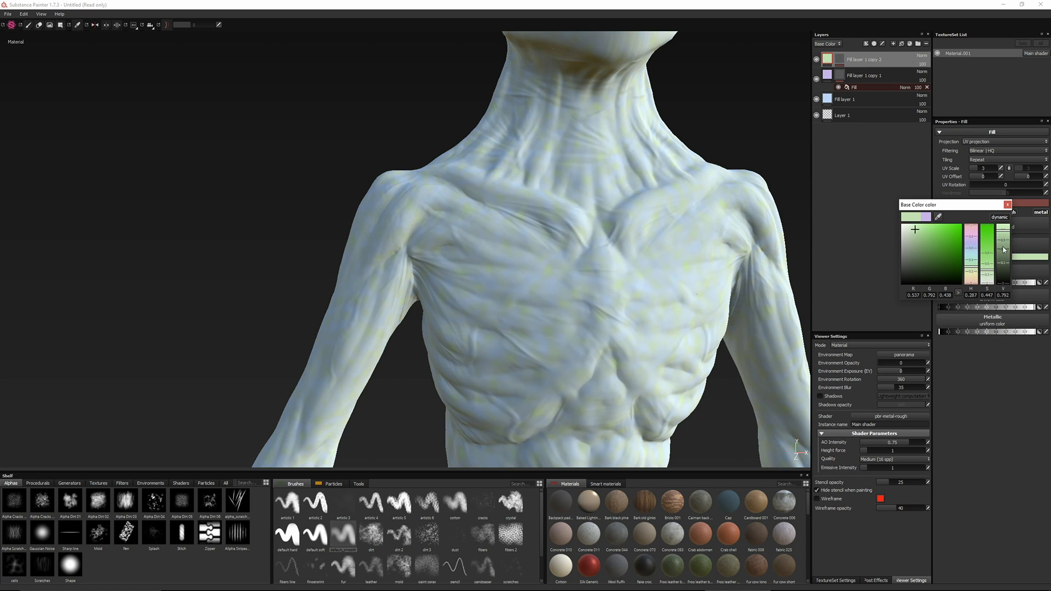
{"action": "left_click", "coordinate": [1002, 244]}
{"action": "left_click_drag", "start_coordinate": [999, 244], "coordinate": [1000, 240]}
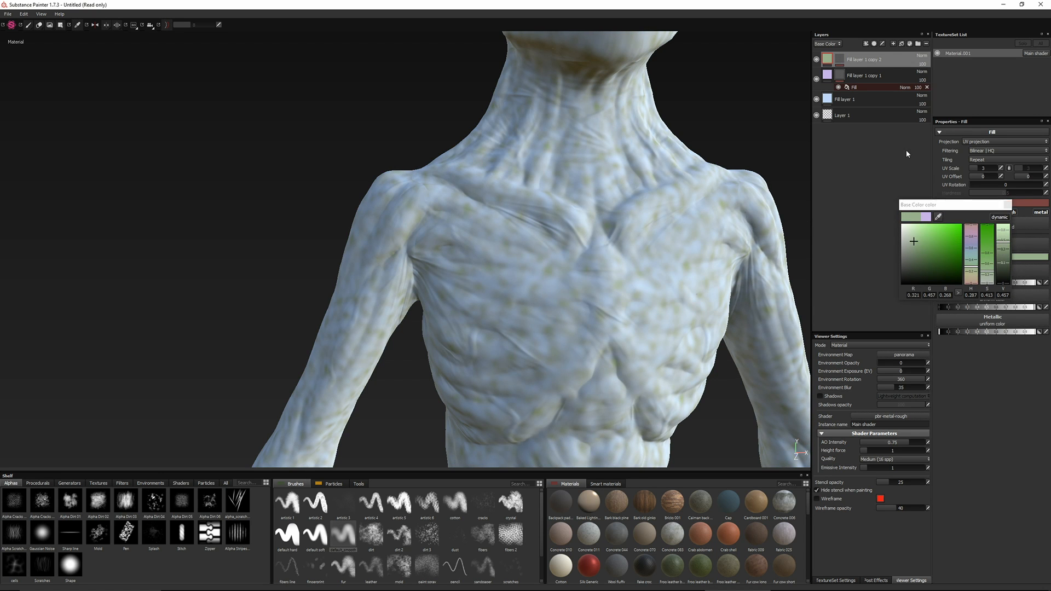
Shift the UV offset of the green layer's mask fill and lower the layer's opacity to 57
{"action": "left_click", "coordinate": [839, 59]}
{"action": "left_click", "coordinate": [856, 72]}
{"action": "left_click", "coordinate": [989, 178]}
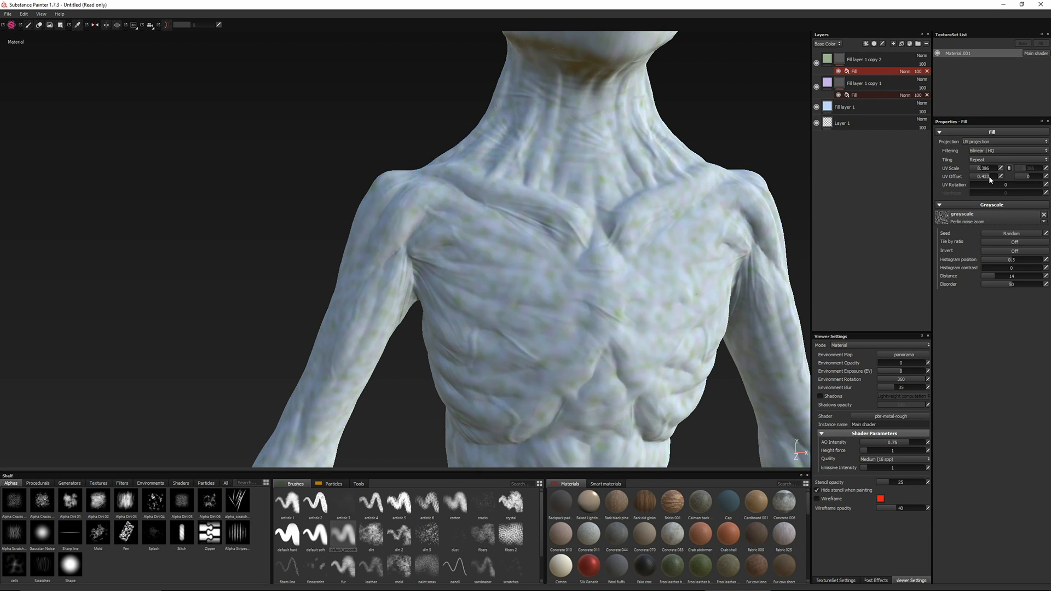
{"action": "left_click", "coordinate": [923, 65]}
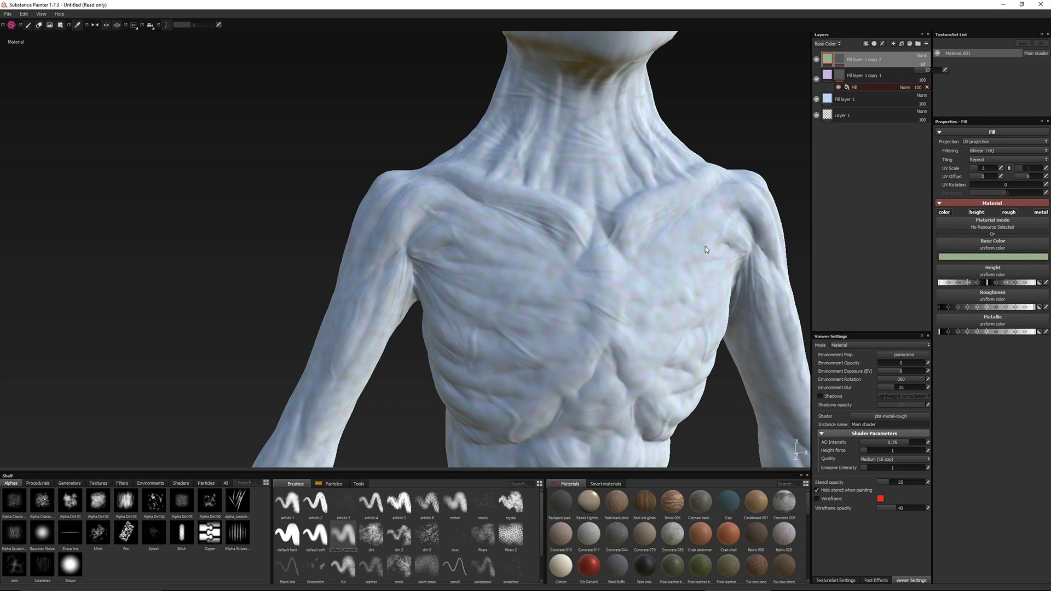
Add a new fill layer on top with a dark purple base color of H 0.727, S 0.655 and V 0.231
{"action": "left_click", "coordinate": [902, 43]}
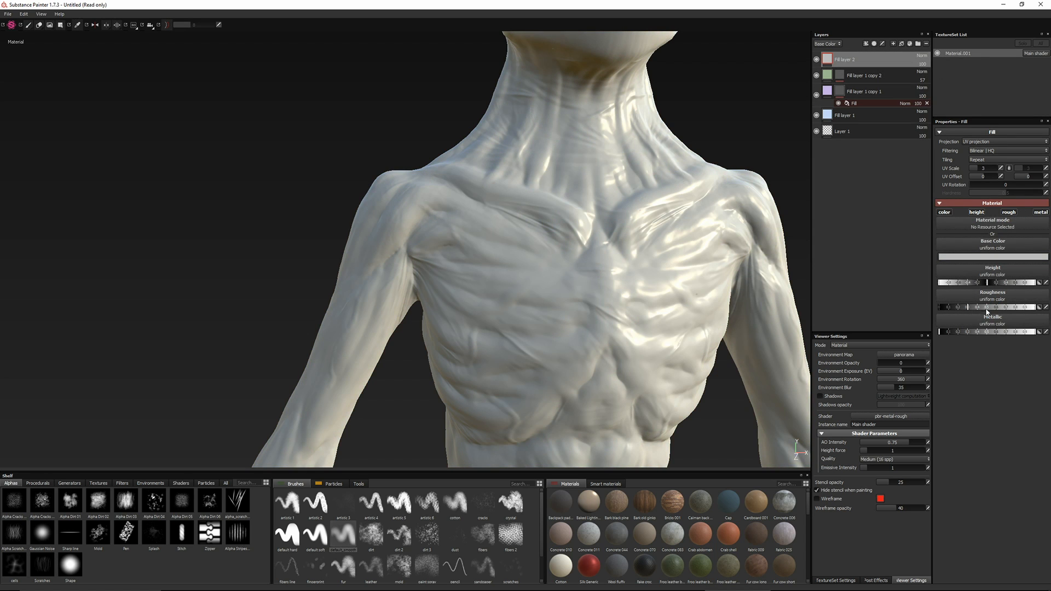
{"action": "left_click", "coordinate": [969, 257]}
{"action": "left_click", "coordinate": [983, 253]}
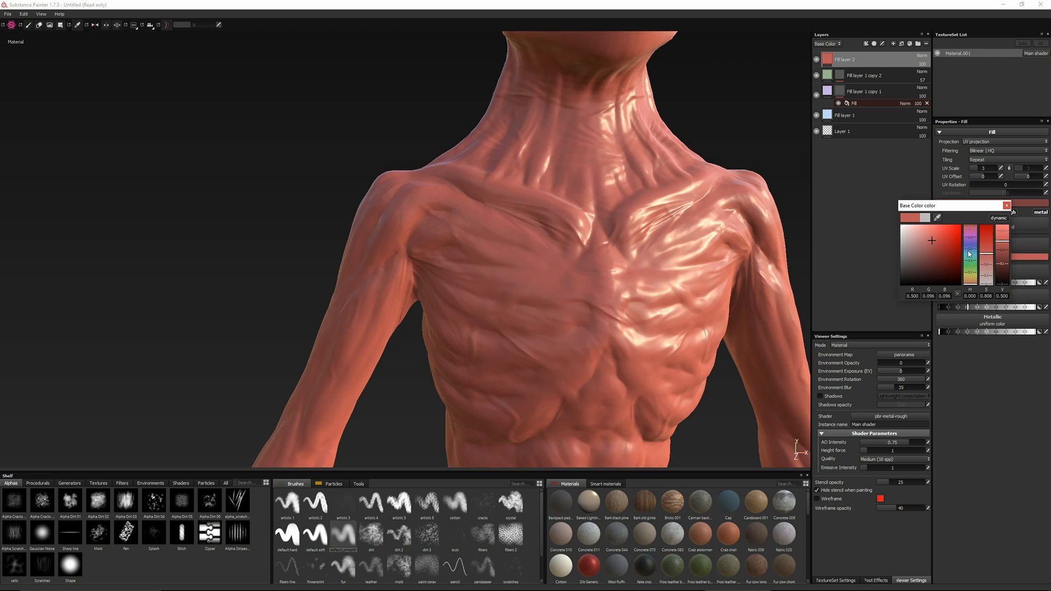
{"action": "left_click_drag", "start_coordinate": [967, 250], "coordinate": [999, 254]}
{"action": "left_click", "coordinate": [986, 262]}
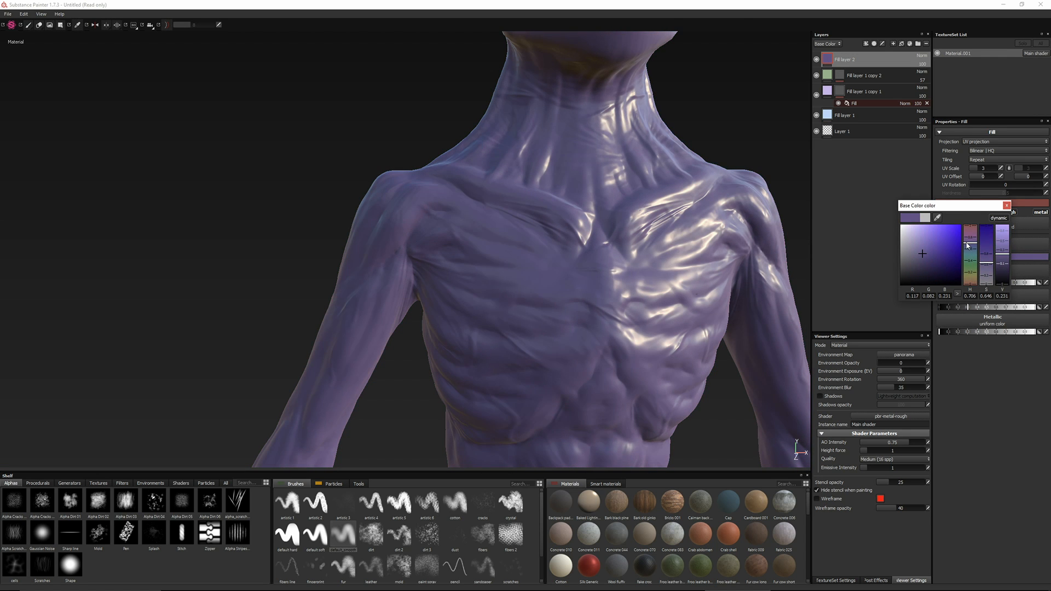
{"action": "left_click", "coordinate": [967, 243]}
{"action": "left_click", "coordinate": [986, 265]}
{"action": "left_click", "coordinate": [1006, 205]}
Add a black mask to the dark purple layer and choose the veins particle brush for painting it
{"action": "right_click", "coordinate": [827, 60]}
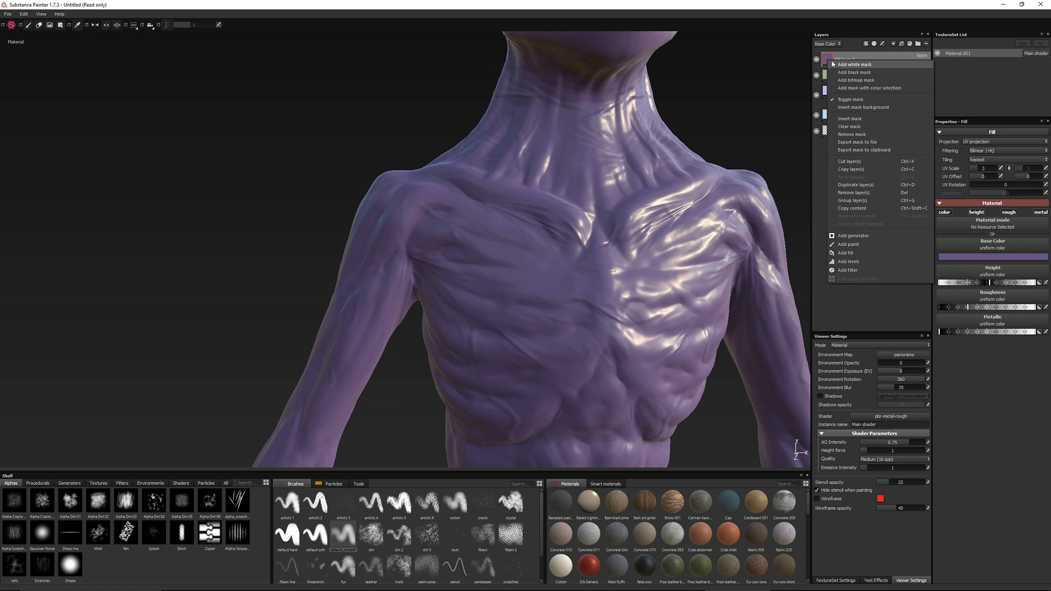
{"action": "left_click", "coordinate": [854, 74]}
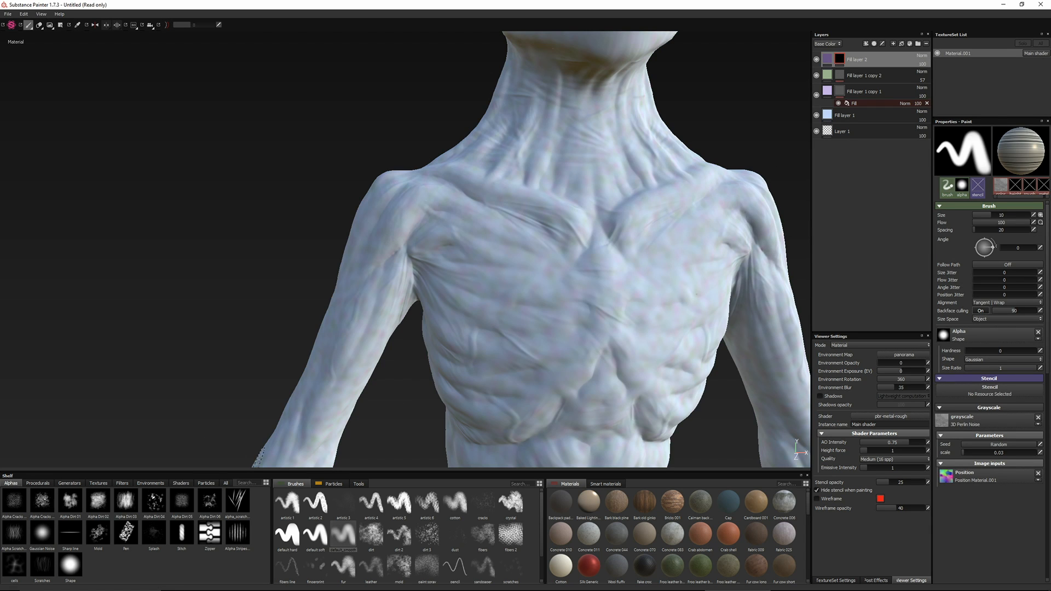
{"action": "left_click", "coordinate": [332, 484]}
{"action": "left_click", "coordinate": [398, 532]}
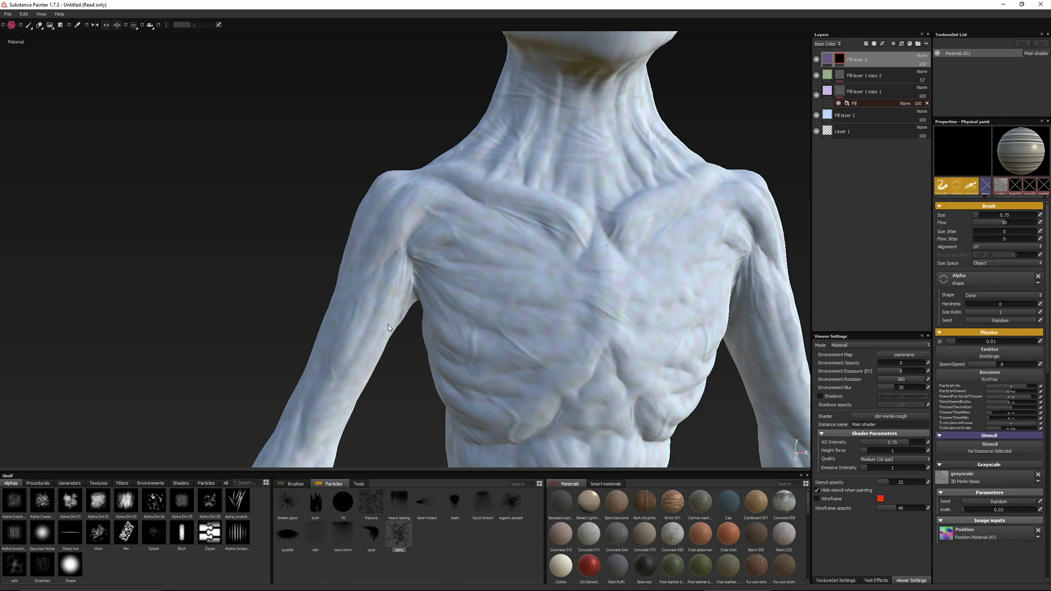
Paint purple veins along the arm and the side of the chest, and turn off mirror symmetry
{"action": "middle_click_drag", "start_coordinate": [296, 280], "coordinate": [382, 168], "text": "alt"}
{"action": "left_click", "coordinate": [361, 352]}
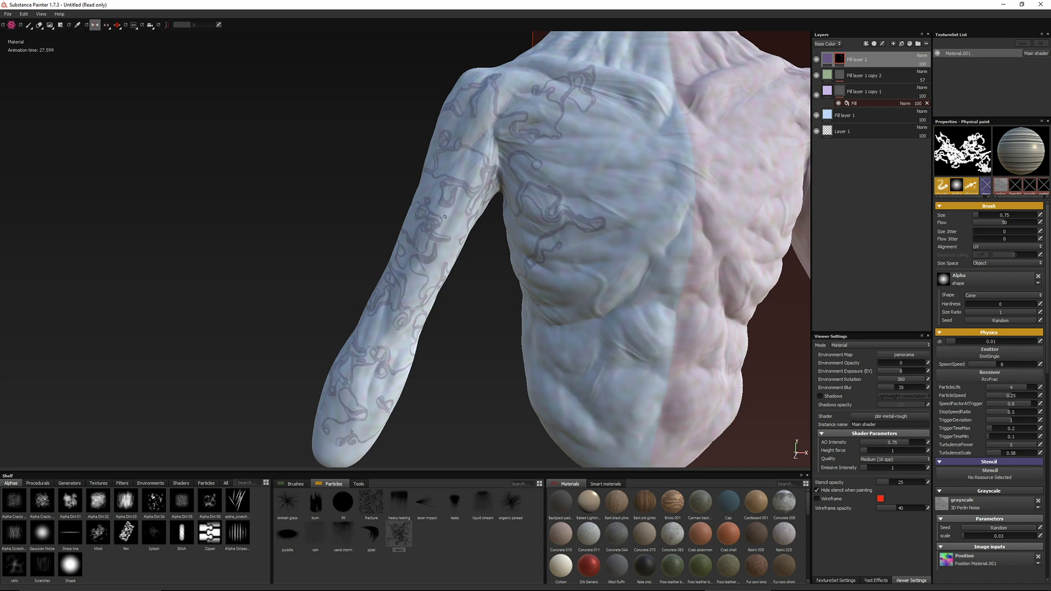
{"action": "left_click", "coordinate": [95, 25]}
Paint purple veins across the chest, abdomen, shoulders and neck in the layer's mask
{"action": "middle_click_drag", "start_coordinate": [556, 355], "coordinate": [442, 378], "text": "alt"}
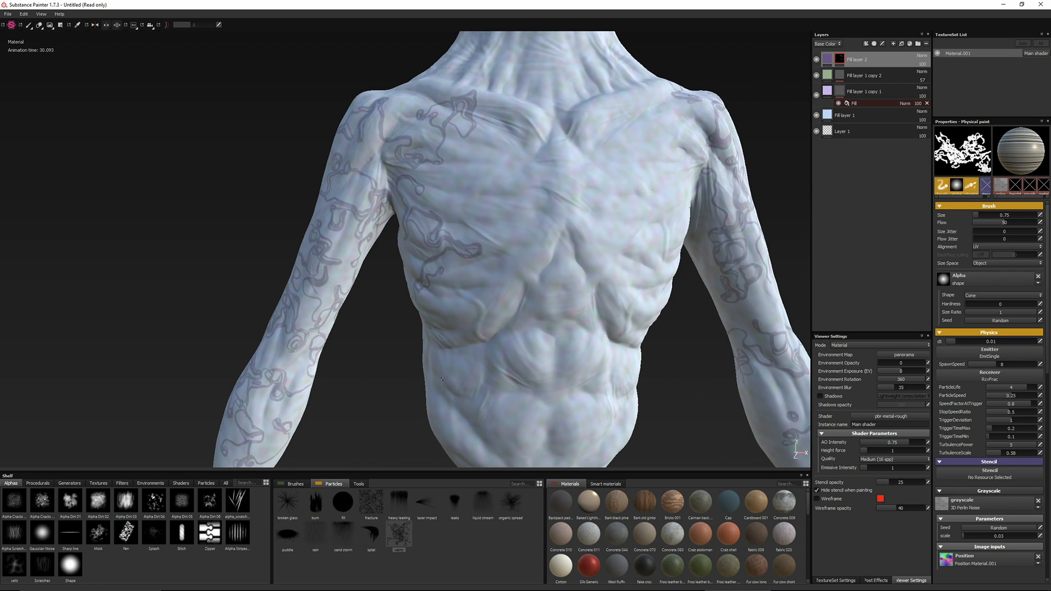
{"action": "mouse_move", "coordinate": [507, 258]}
{"action": "left_mouse_down"}
{"action": "mouse_move", "coordinate": [657, 180]}
{"action": "mouse_move", "coordinate": [553, 192]}
{"action": "mouse_move", "coordinate": [480, 161]}
{"action": "left_mouse_up"}
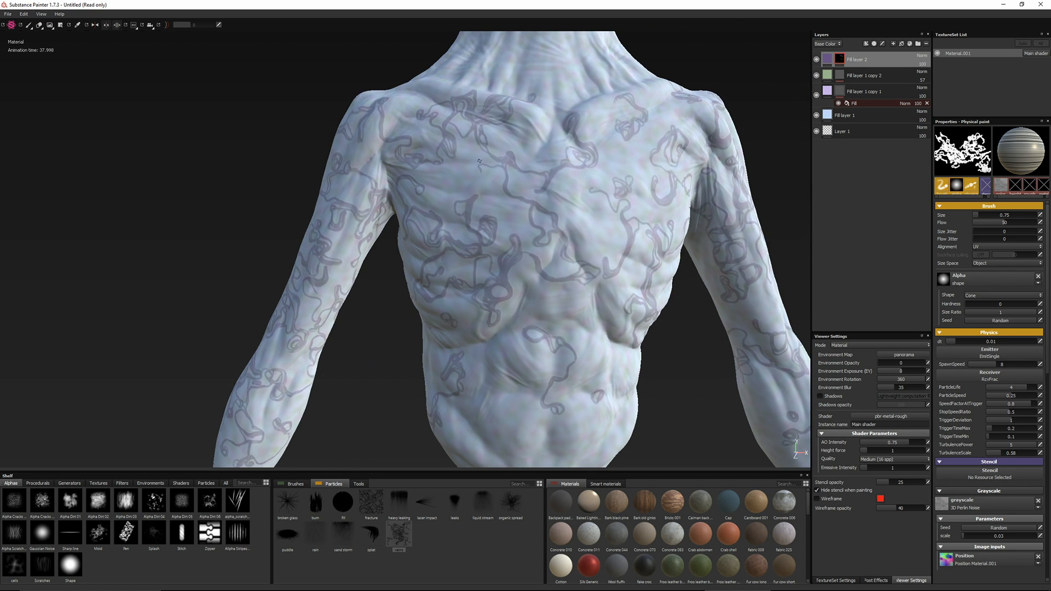
{"action": "right_click_drag", "start_coordinate": [525, 189], "coordinate": [523, 189], "text": "ctrl"}
{"action": "middle_click_drag", "start_coordinate": [522, 189], "coordinate": [457, 331], "text": "alt"}
{"action": "mouse_move", "coordinate": [457, 195]}
{"action": "left_mouse_down"}
{"action": "mouse_move", "coordinate": [539, 205]}
{"action": "mouse_move", "coordinate": [600, 268]}
{"action": "mouse_move", "coordinate": [392, 298]}
{"action": "left_mouse_up"}
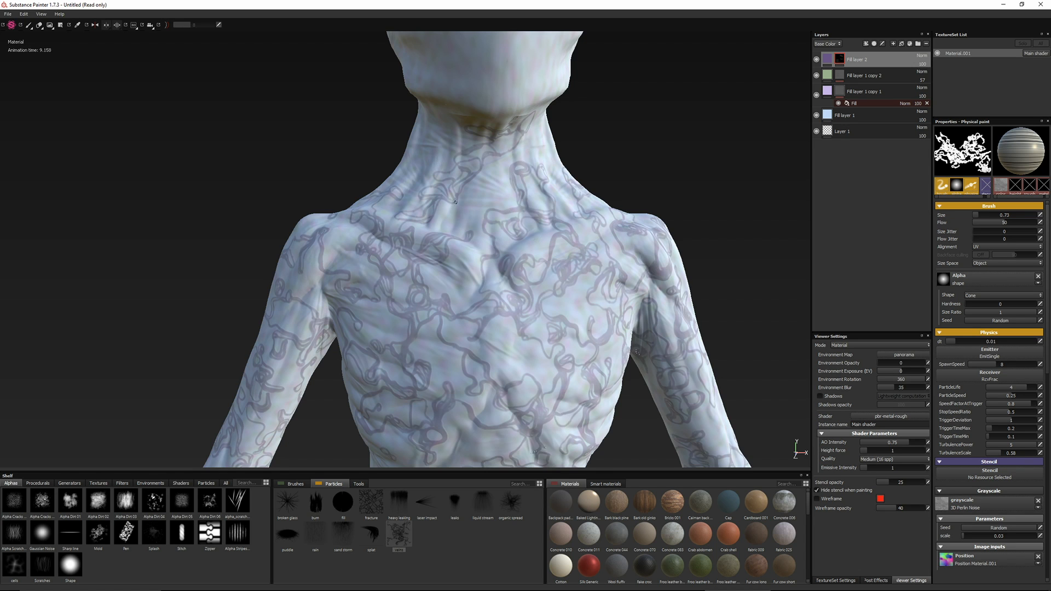
Extend the purple veins over both sides of the head, including the jaw and the elongated rear of the skull
{"action": "left_click_drag", "start_coordinate": [455, 203], "coordinate": [309, 244], "text": "alt"}
{"action": "left_click_drag", "start_coordinate": [504, 181], "coordinate": [553, 169]}
{"action": "middle_click_drag", "start_coordinate": [496, 115], "coordinate": [481, 229], "text": "alt"}
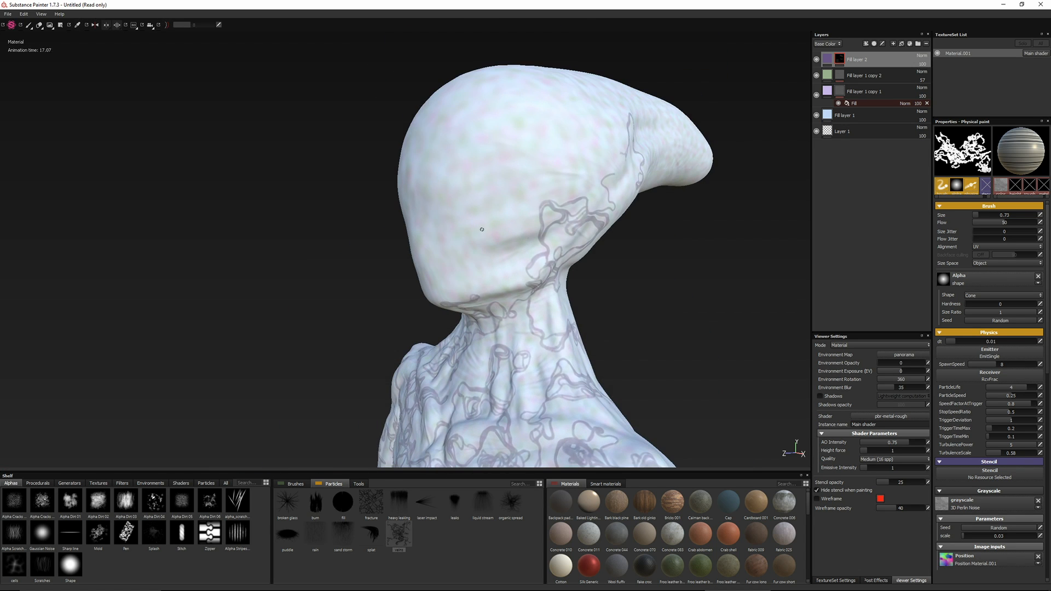
{"action": "left_click_drag", "start_coordinate": [509, 123], "coordinate": [547, 200]}
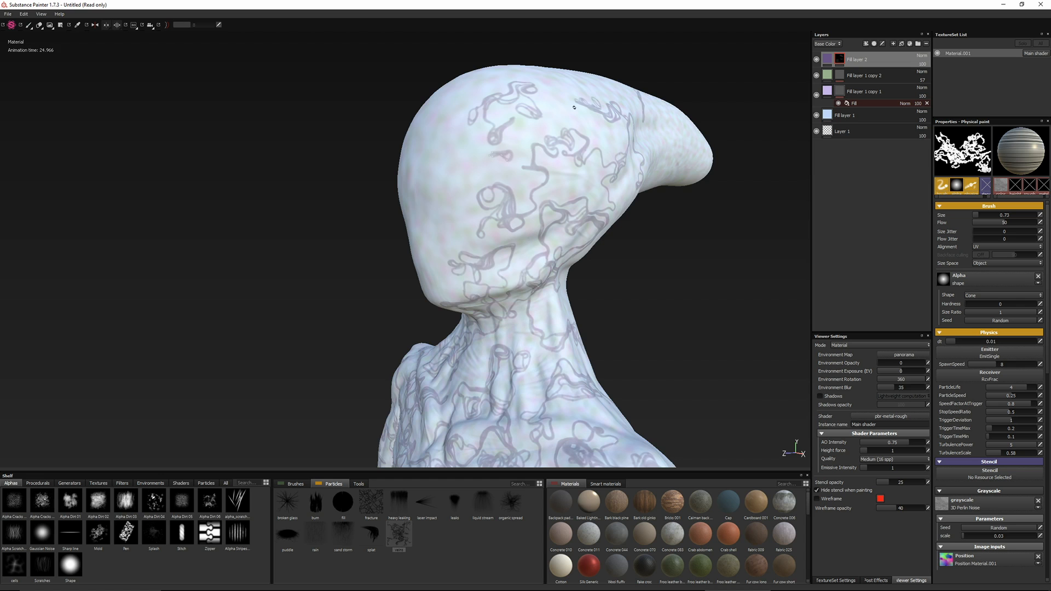
{"action": "left_click_drag", "start_coordinate": [328, 241], "coordinate": [542, 257], "text": "alt"}
{"action": "mouse_move", "coordinate": [399, 241]}
{"action": "left_mouse_down"}
{"action": "mouse_move", "coordinate": [424, 219]}
{"action": "mouse_move", "coordinate": [490, 95]}
{"action": "mouse_move", "coordinate": [457, 98]}
{"action": "mouse_move", "coordinate": [382, 136]}
{"action": "left_mouse_up"}
{"action": "left_click_drag", "start_coordinate": [350, 219], "coordinate": [424, 219], "text": "alt"}
{"action": "left_click_drag", "start_coordinate": [363, 183], "coordinate": [390, 253]}
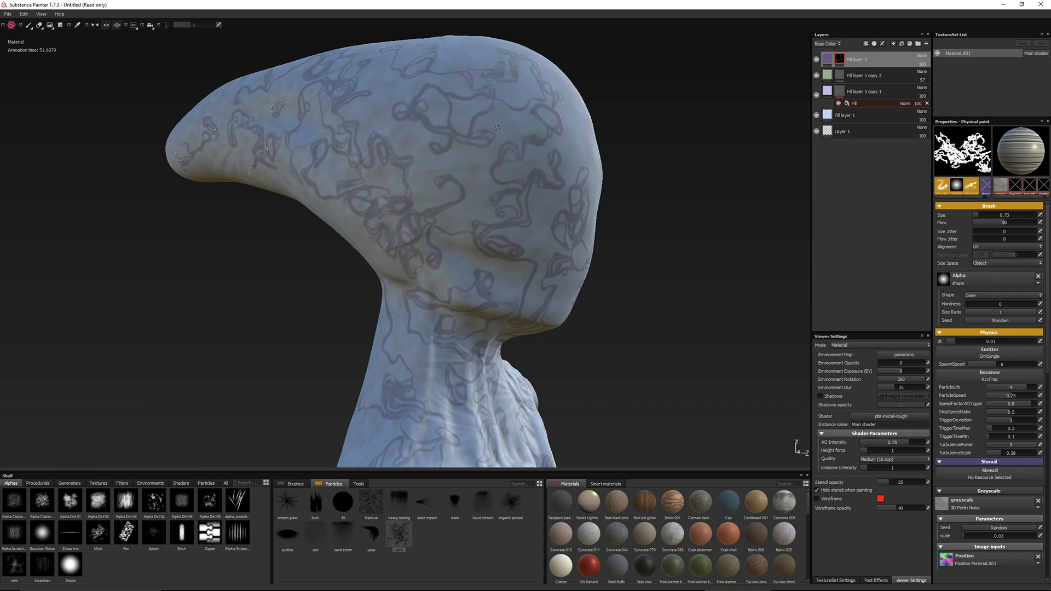
Paint purple veins around the front of the head and undo the last forehead stroke
{"action": "left_click_drag", "start_coordinate": [466, 73], "coordinate": [339, 93], "text": "alt"}
{"action": "left_click_drag", "start_coordinate": [638, 192], "coordinate": [632, 257]}
{"action": "left_click_drag", "start_coordinate": [613, 241], "coordinate": [547, 219], "text": "alt"}
{"action": "left_click_drag", "start_coordinate": [492, 107], "coordinate": [408, 98]}
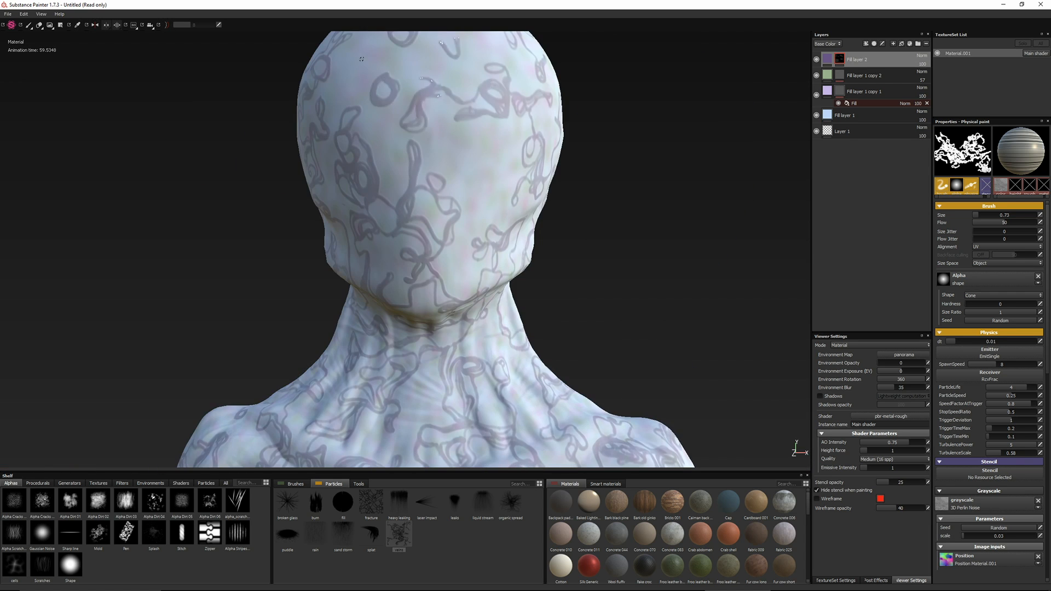
{"action": "key", "text": "ctrl+z"}
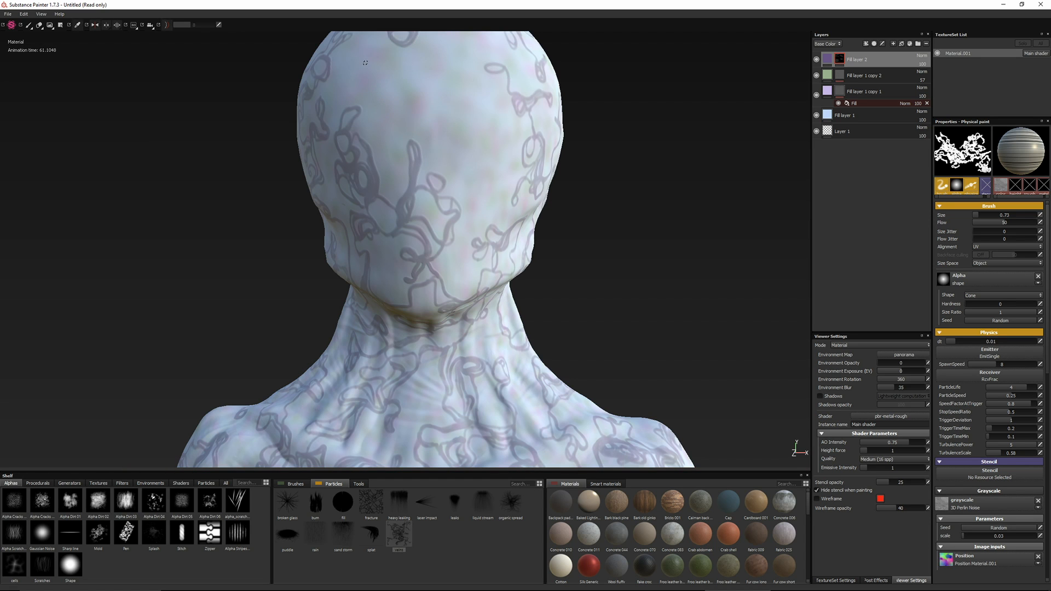
Repaint the purple veins over the face and forehead, and fill the sparse areas on the crown and body
{"action": "left_click_drag", "start_coordinate": [485, 161], "coordinate": [458, 54]}
{"action": "right_click_drag", "start_coordinate": [459, 60], "coordinate": [383, 159], "text": "alt"}
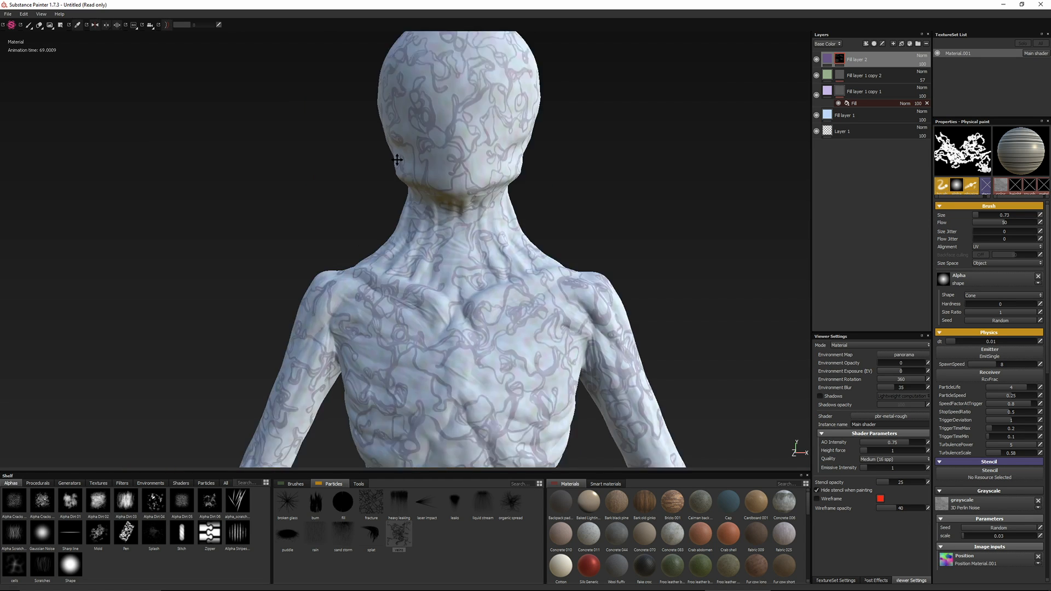
{"action": "left_click_drag", "start_coordinate": [378, 170], "coordinate": [347, 280], "text": "alt"}
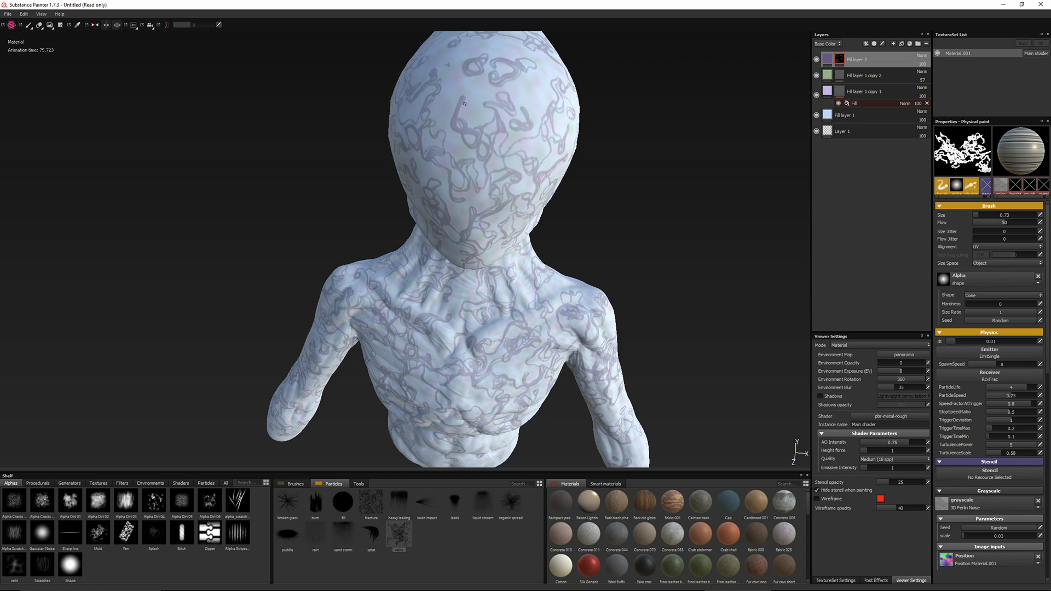
{"action": "left_click_drag", "start_coordinate": [369, 358], "coordinate": [522, 309], "text": "alt"}
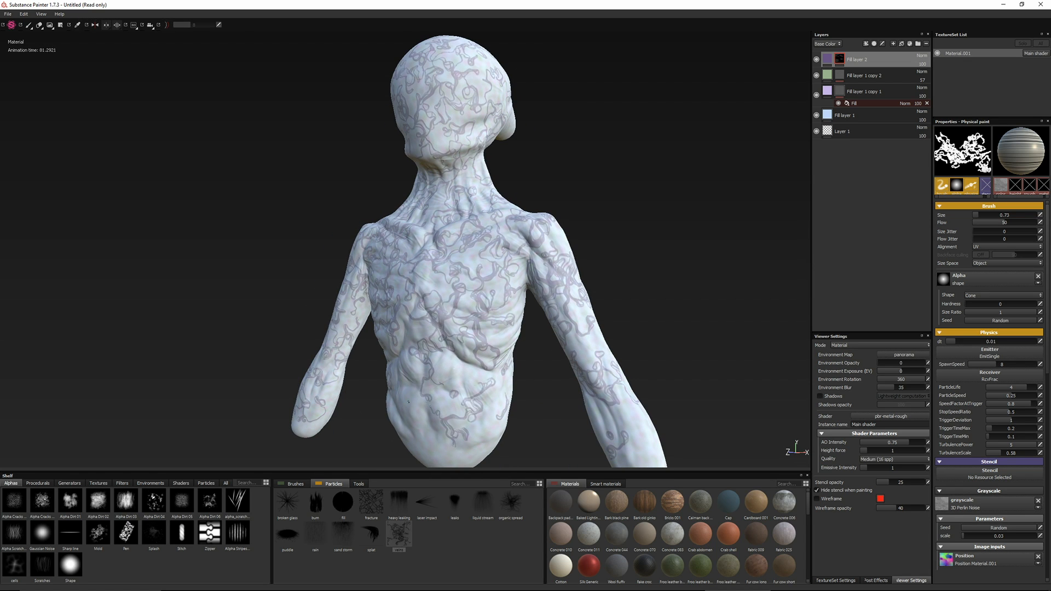
{"action": "left_click_drag", "start_coordinate": [594, 352], "coordinate": [355, 380], "text": "alt"}
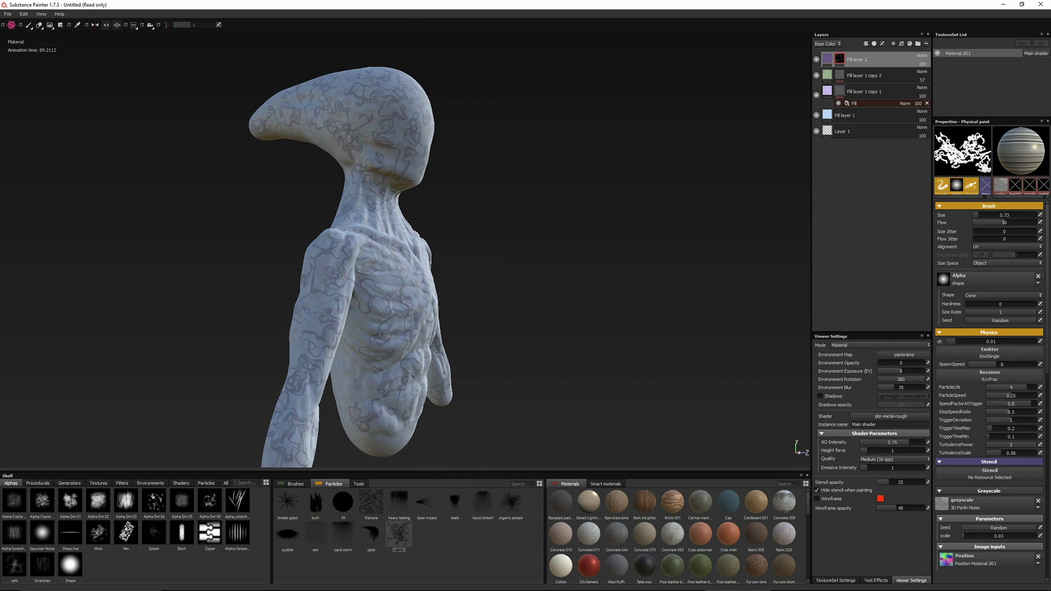
{"action": "left_click_drag", "start_coordinate": [492, 312], "coordinate": [274, 318], "text": "alt"}
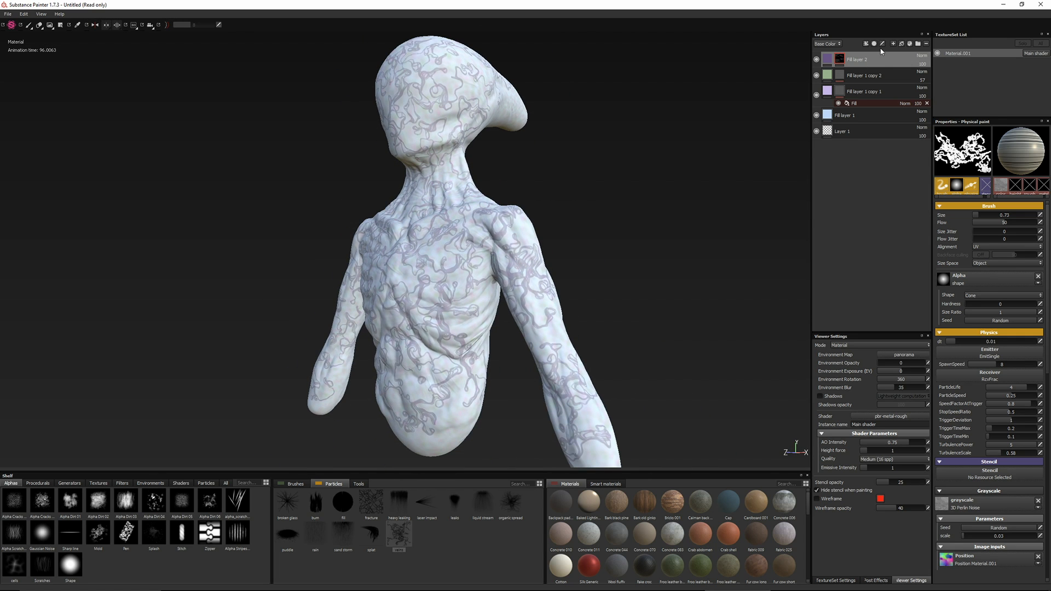
Duplicate the purple vein layer, hide the original and set the copy's base color to dark red
{"action": "key", "text": "ctrl+d"}
{"action": "left_click", "coordinate": [816, 78]}
{"action": "left_click", "coordinate": [828, 61]}
{"action": "left_click", "coordinate": [965, 256]}
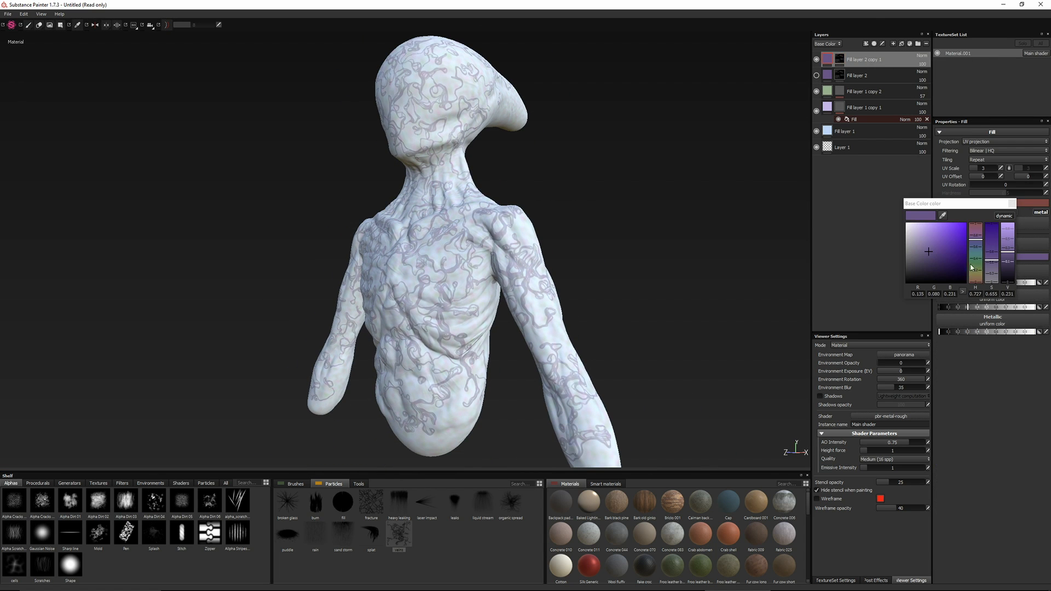
{"action": "left_click", "coordinate": [971, 228]}
{"action": "left_click_drag", "start_coordinate": [1019, 258], "coordinate": [1018, 263]}
{"action": "left_click", "coordinate": [1012, 204]}
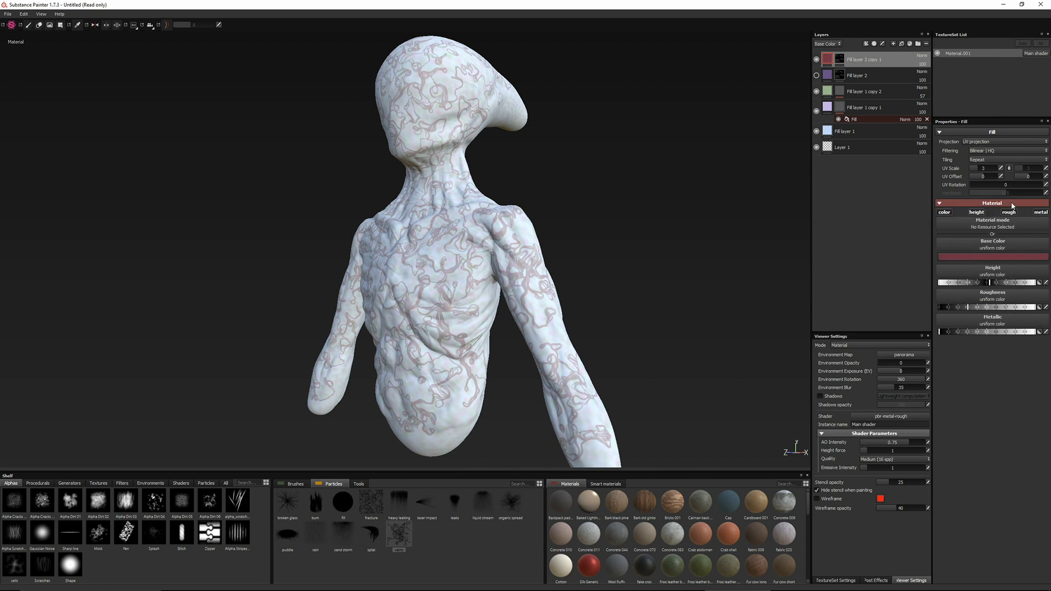
Clear the red vein layer's mask and reduce the veins particle brush size to 0.39
{"action": "left_click_drag", "start_coordinate": [618, 219], "coordinate": [438, 236], "text": "alt"}
{"action": "right_click_drag", "start_coordinate": [442, 246], "coordinate": [490, 361], "text": "alt"}
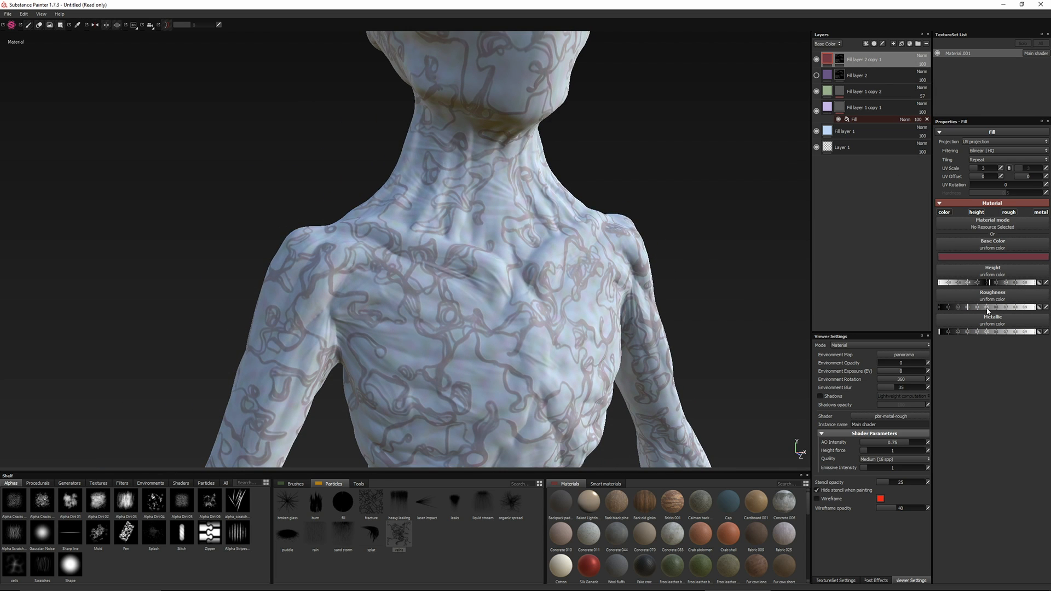
{"action": "right_click", "coordinate": [840, 59]}
{"action": "left_click", "coordinate": [854, 127]}
{"action": "right_click_drag", "start_coordinate": [492, 391], "coordinate": [451, 397], "text": "alt"}
{"action": "middle_click_drag", "start_coordinate": [452, 397], "coordinate": [462, 319], "text": "alt"}
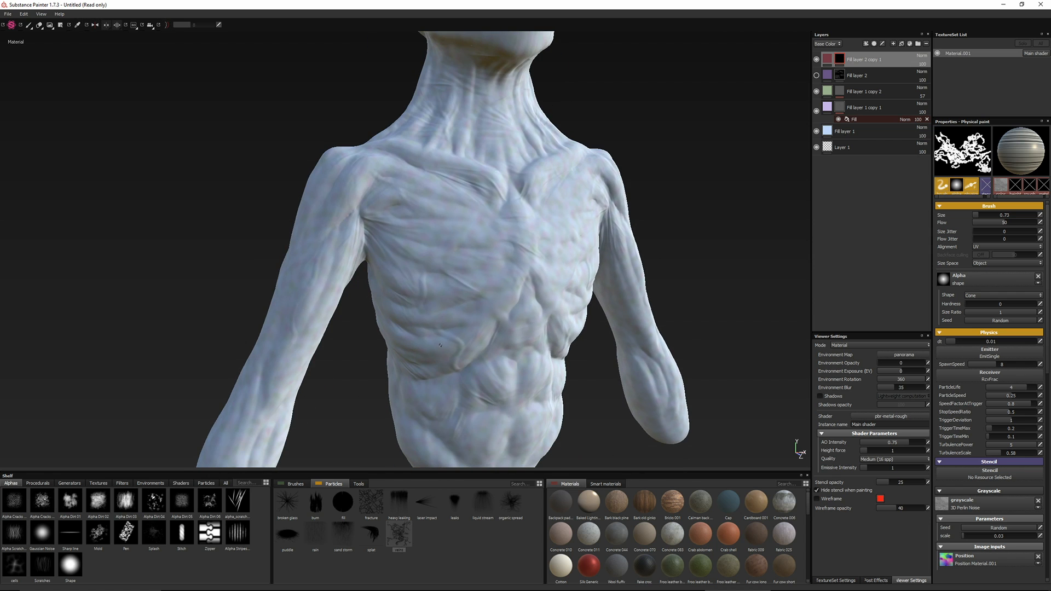
{"action": "right_click_drag", "start_coordinate": [466, 319], "coordinate": [461, 318], "text": "ctrl"}
Paint fine red veins over the chest, abdomen, neck and both arms in the red layer's mask
{"action": "left_click_drag", "start_coordinate": [442, 411], "coordinate": [514, 424]}
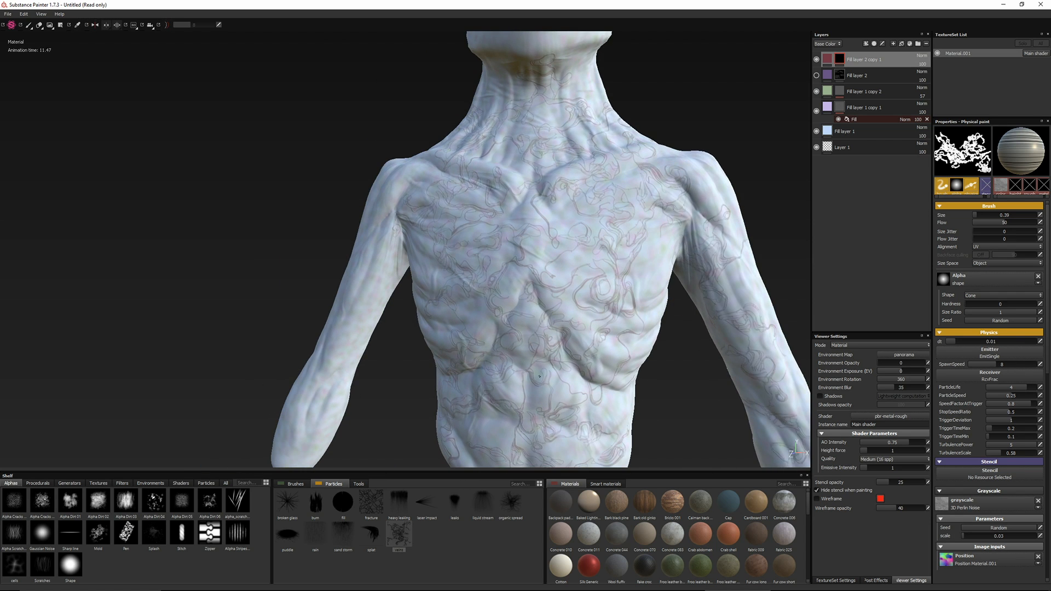
{"action": "left_click_drag", "start_coordinate": [503, 343], "coordinate": [277, 330], "text": "alt"}
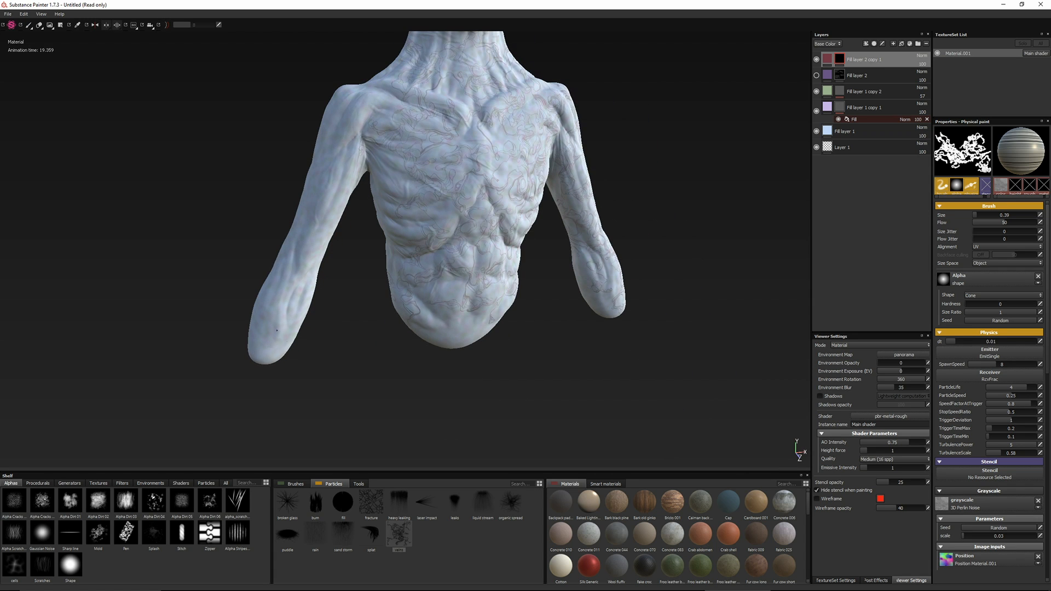
{"action": "left_click_drag", "start_coordinate": [303, 254], "coordinate": [537, 341], "text": "alt"}
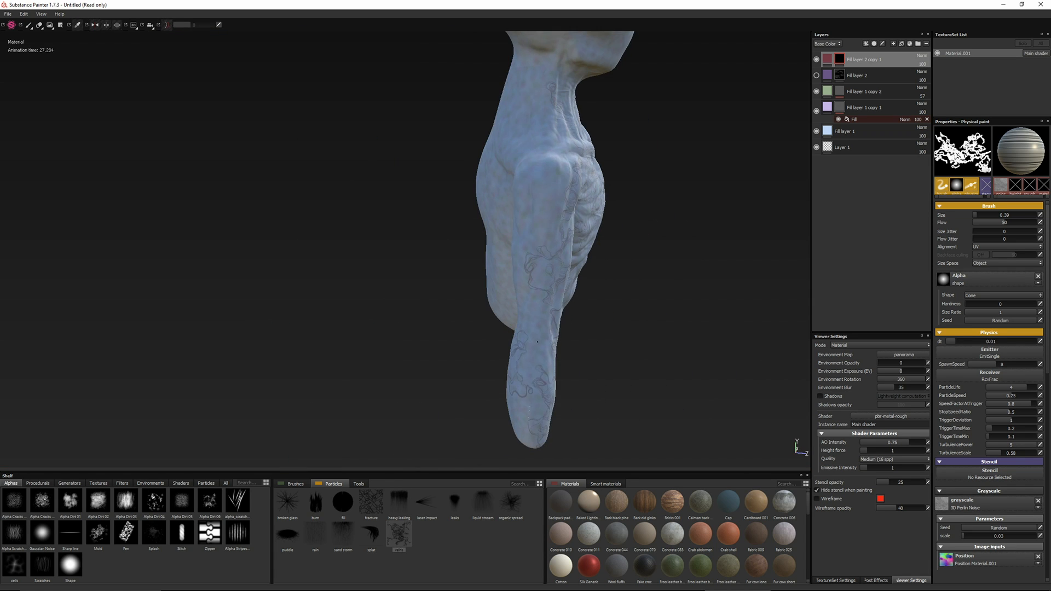
{"action": "left_click_drag", "start_coordinate": [531, 218], "coordinate": [458, 268], "text": "alt"}
{"action": "left_click_drag", "start_coordinate": [559, 330], "coordinate": [575, 149], "text": "alt"}
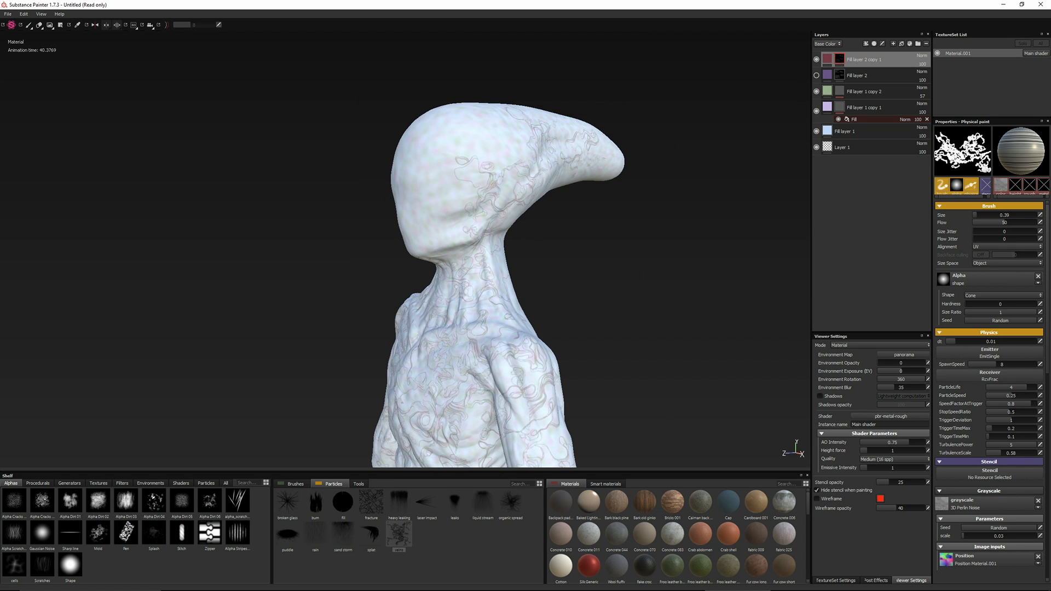
Cover the face, crown and sides of the head with fine red veins in the red layer's mask
{"action": "left_click_drag", "start_coordinate": [351, 241], "coordinate": [487, 263], "text": "alt"}
{"action": "right_click_drag", "start_coordinate": [307, 309], "coordinate": [350, 307], "text": "alt"}
{"action": "middle_click_drag", "start_coordinate": [351, 307], "coordinate": [449, 280], "text": "alt"}
{"action": "mouse_move", "coordinate": [542, 226]}
{"action": "left_mouse_down", "text": "alt"}
{"action": "mouse_move", "coordinate": [515, 254]}
{"action": "mouse_move", "coordinate": [482, 260]}
{"action": "left_mouse_up", "text": "alt"}
{"action": "left_click_drag", "start_coordinate": [548, 142], "coordinate": [533, 216]}
{"action": "left_click_drag", "start_coordinate": [533, 216], "coordinate": [465, 227], "text": "alt"}
{"action": "mouse_move", "coordinate": [528, 226]}
{"action": "left_mouse_down"}
{"action": "mouse_move", "coordinate": [535, 281]}
{"action": "mouse_move", "coordinate": [531, 165]}
{"action": "mouse_move", "coordinate": [415, 286]}
{"action": "mouse_move", "coordinate": [421, 373]}
{"action": "left_mouse_up"}
{"action": "mouse_move", "coordinate": [442, 198]}
{"action": "left_mouse_down"}
{"action": "mouse_move", "coordinate": [474, 173]}
{"action": "mouse_move", "coordinate": [519, 223]}
{"action": "left_mouse_up"}
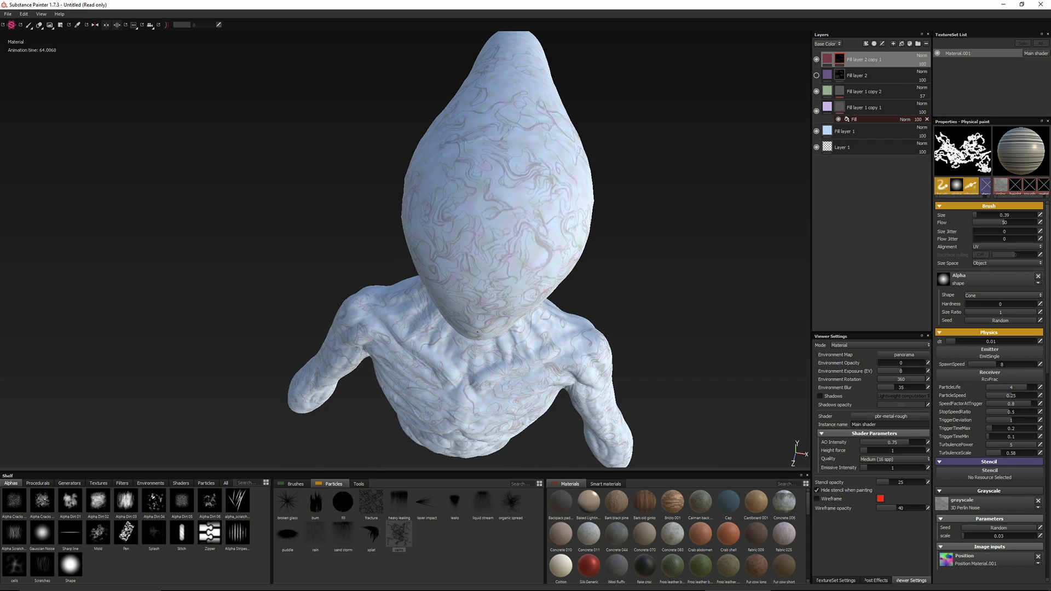
{"action": "left_click_drag", "start_coordinate": [416, 350], "coordinate": [405, 263], "text": "alt"}
{"action": "middle_click_drag", "start_coordinate": [405, 262], "coordinate": [416, 122], "text": "alt"}
{"action": "left_click_drag", "start_coordinate": [468, 249], "coordinate": [356, 378], "text": "alt"}
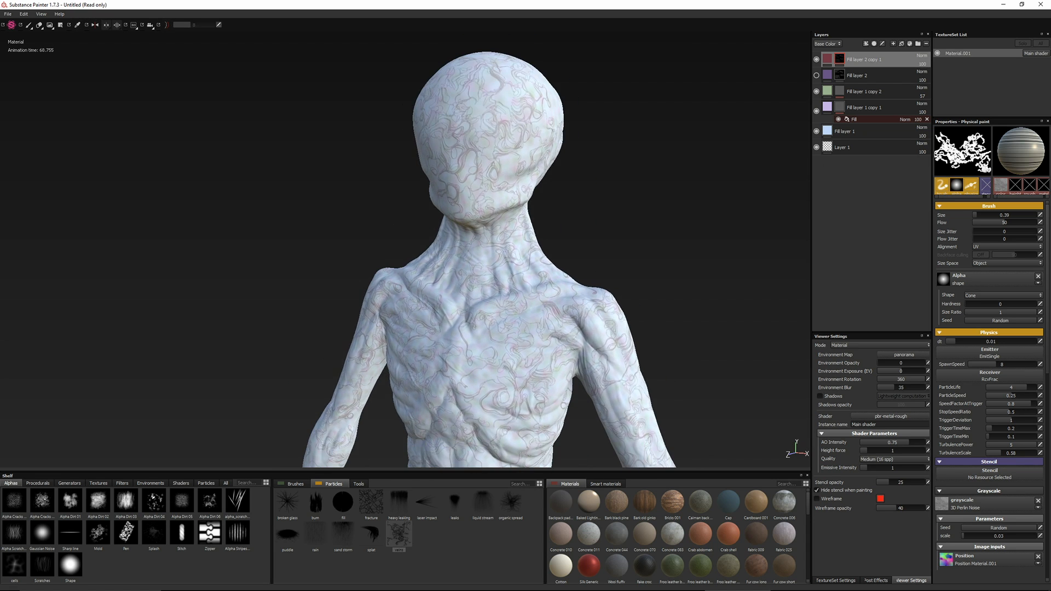
Duplicate the purple vein layer, hide the original again and clear the copy's mask
{"action": "left_click", "coordinate": [816, 75]}
{"action": "left_click", "coordinate": [854, 75]}
{"action": "middle_click_drag", "start_coordinate": [444, 259], "coordinate": [423, 201], "text": "alt"}
{"action": "left_click_drag", "start_coordinate": [422, 200], "coordinate": [475, 224], "text": "alt"}
{"action": "right_click", "coordinate": [839, 75]}
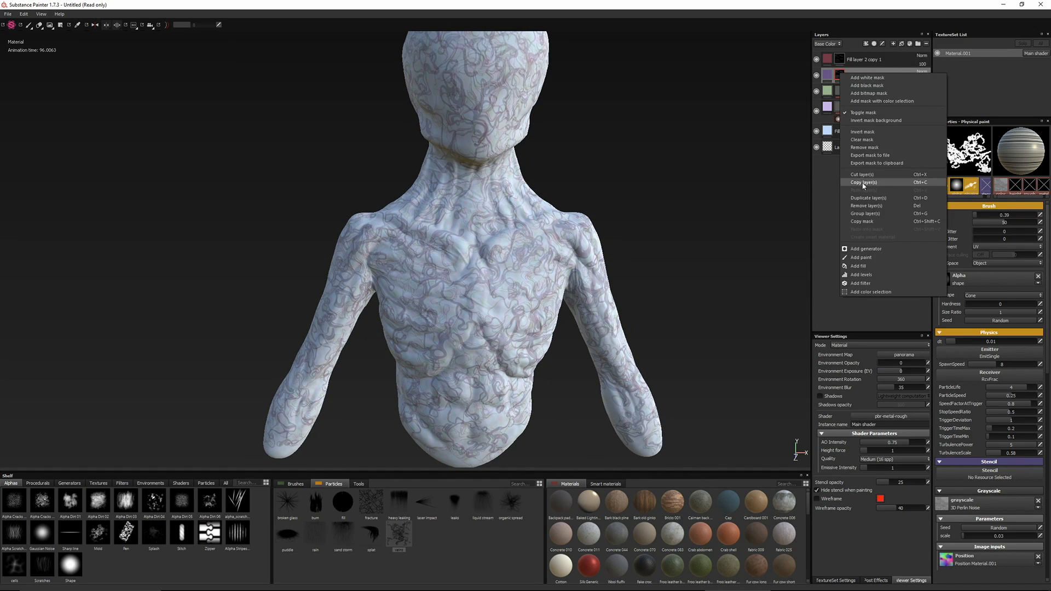
{"action": "left_click", "coordinate": [862, 201]}
{"action": "left_click", "coordinate": [816, 92]}
{"action": "right_click", "coordinate": [840, 76]}
{"action": "left_click", "coordinate": [857, 142]}
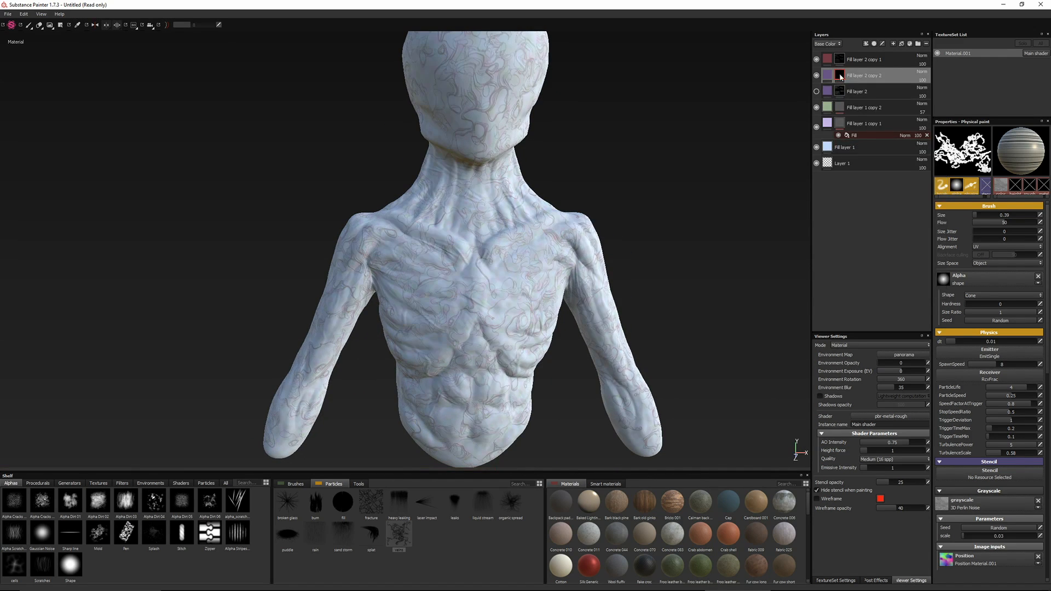
Enlarge the veins particle brush to 0.88 and paint thicker purple veins over the chest, abdomen, neck and upper arm in the copy's mask
{"action": "right_click_drag", "start_coordinate": [421, 325], "coordinate": [433, 326], "text": "ctrl"}
{"action": "left_click_drag", "start_coordinate": [423, 290], "coordinate": [436, 363]}
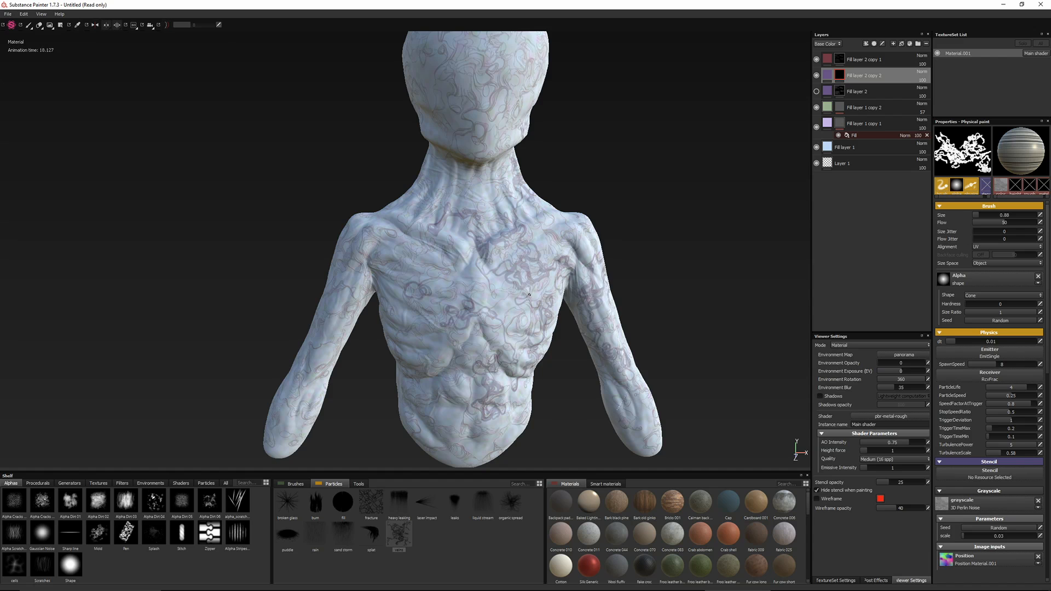
{"action": "left_click_drag", "start_coordinate": [504, 160], "coordinate": [399, 254], "text": "alt"}
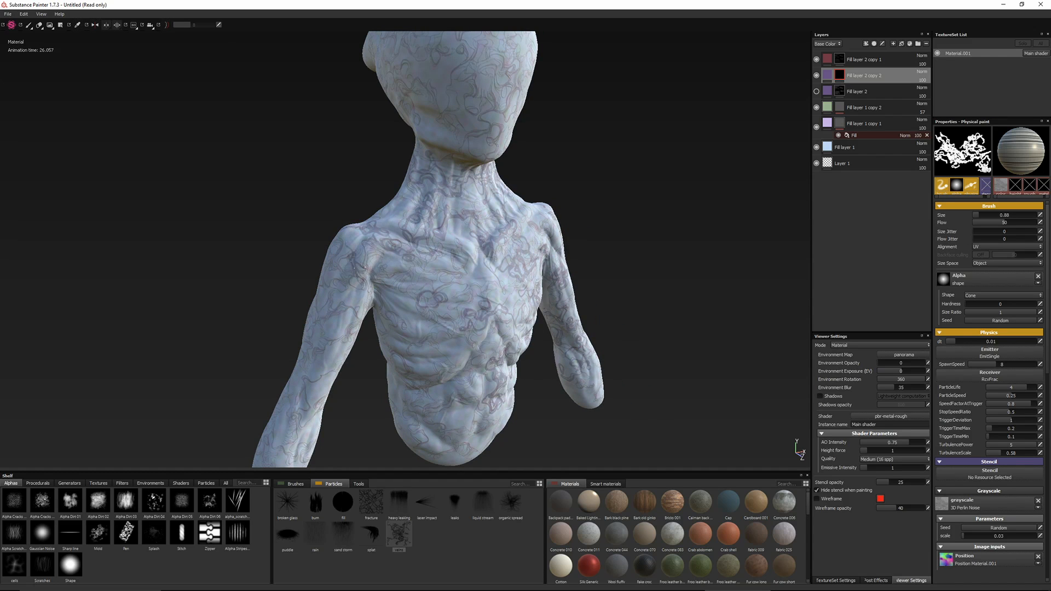
{"action": "left_click_drag", "start_coordinate": [452, 327], "coordinate": [452, 283], "text": "alt"}
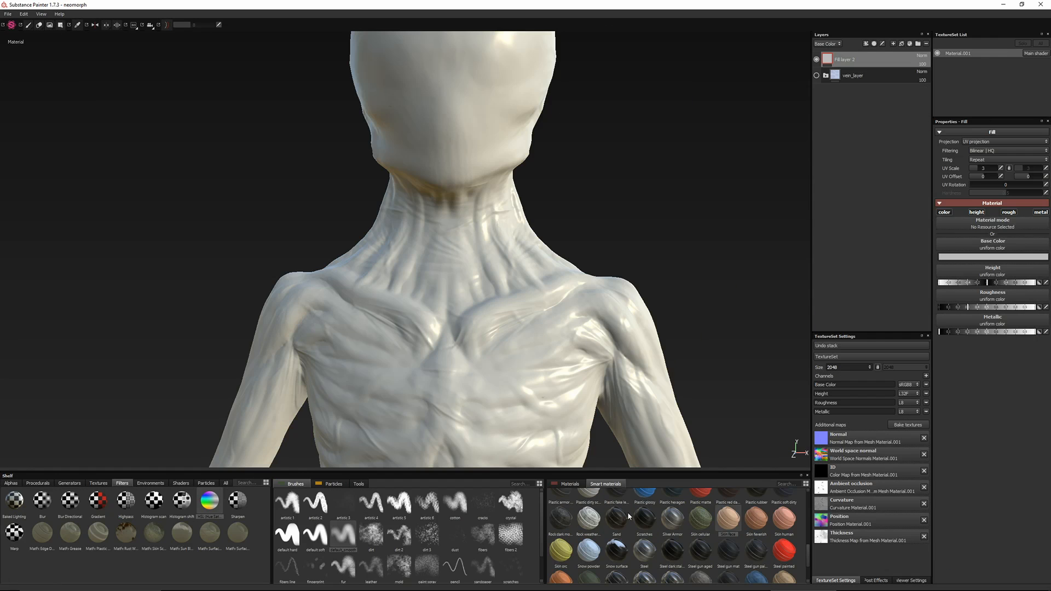
Add the Skin Face smart material and, inside its groups, hide the skin noise, skin detail and base color layers
{"action": "left_click", "coordinate": [826, 59]}
{"action": "left_click", "coordinate": [816, 79]}
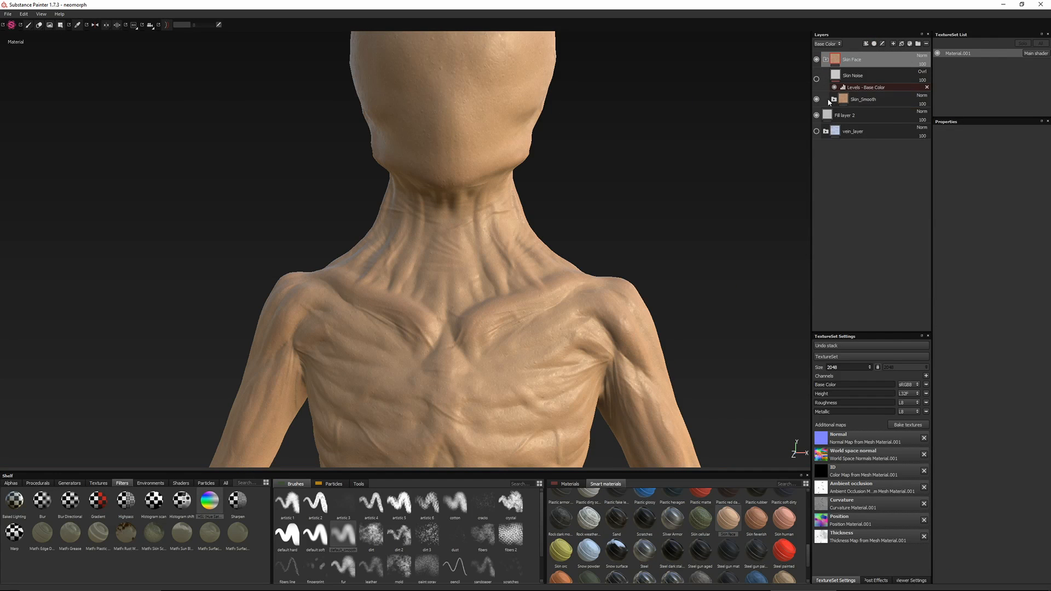
{"action": "left_click", "coordinate": [834, 99]}
{"action": "left_click", "coordinate": [816, 119]}
{"action": "left_click", "coordinate": [816, 143]}
{"action": "left_click", "coordinate": [816, 163]}
{"action": "left_click", "coordinate": [817, 179]}
Show the BaseColor group and lower the roughness of its Roughness layer to make the skin glossier
{"action": "left_click", "coordinate": [873, 274]}
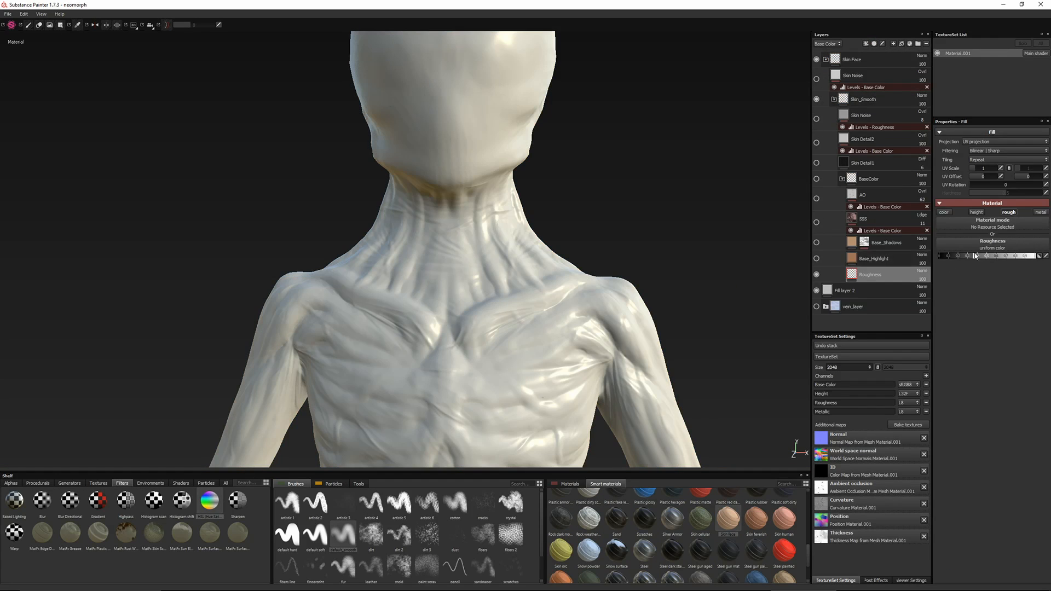
{"action": "left_click", "coordinate": [816, 179]}
{"action": "left_click_drag", "start_coordinate": [1002, 256], "coordinate": [964, 257]}
{"action": "left_click_drag", "start_coordinate": [345, 259], "coordinate": [443, 262], "text": "alt"}
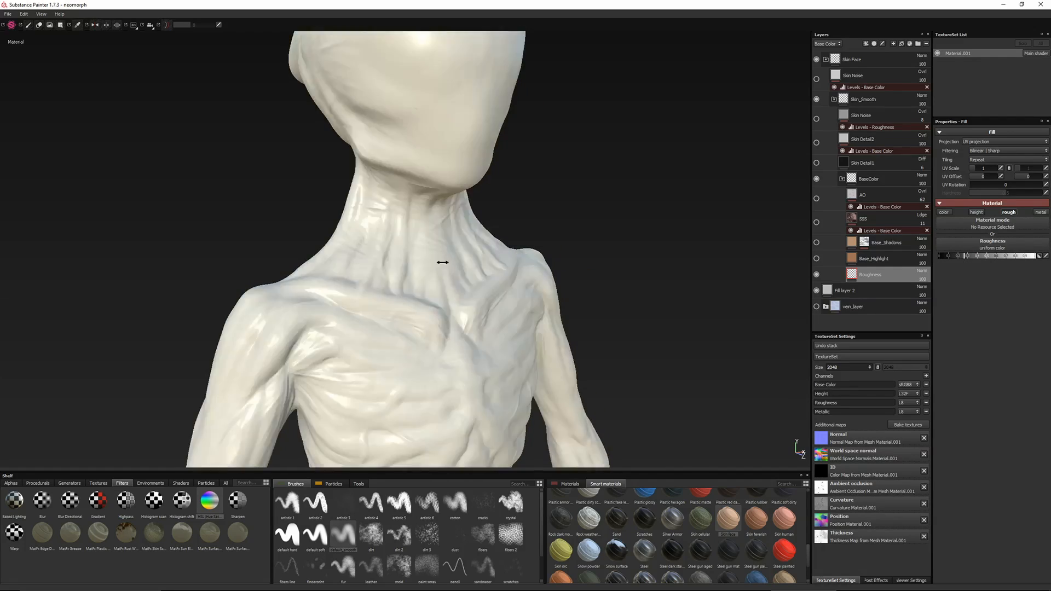
{"action": "right_click_drag", "start_coordinate": [442, 262], "coordinate": [471, 269], "text": "shift"}
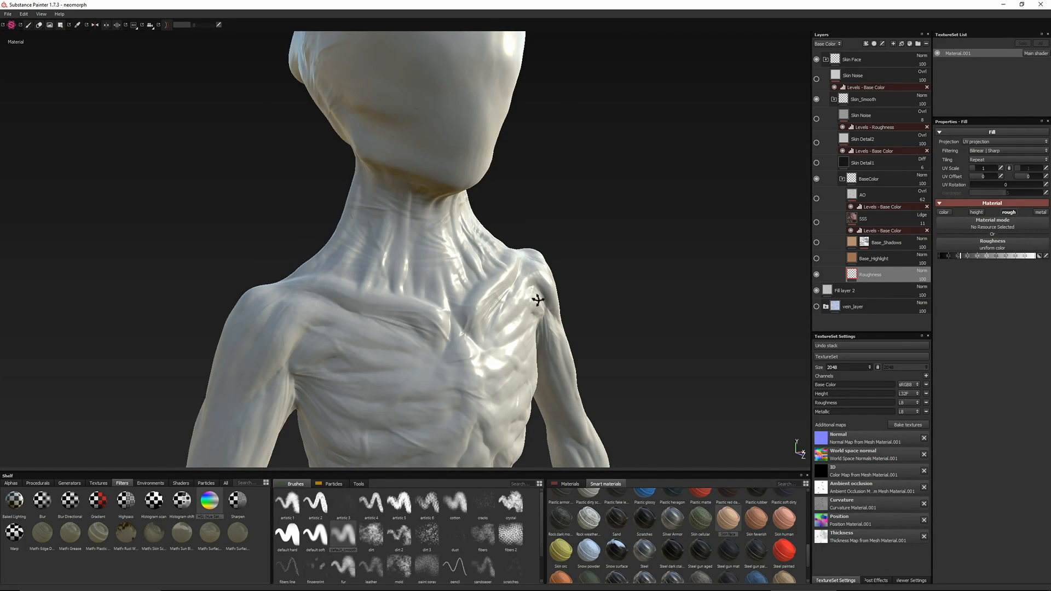
{"action": "left_click_drag", "start_coordinate": [537, 300], "coordinate": [563, 321], "text": "alt"}
Switch to XnView to examine the Neomorph reference image, and return to Substance Painter
{"action": "key", "text": "super+Tab"}
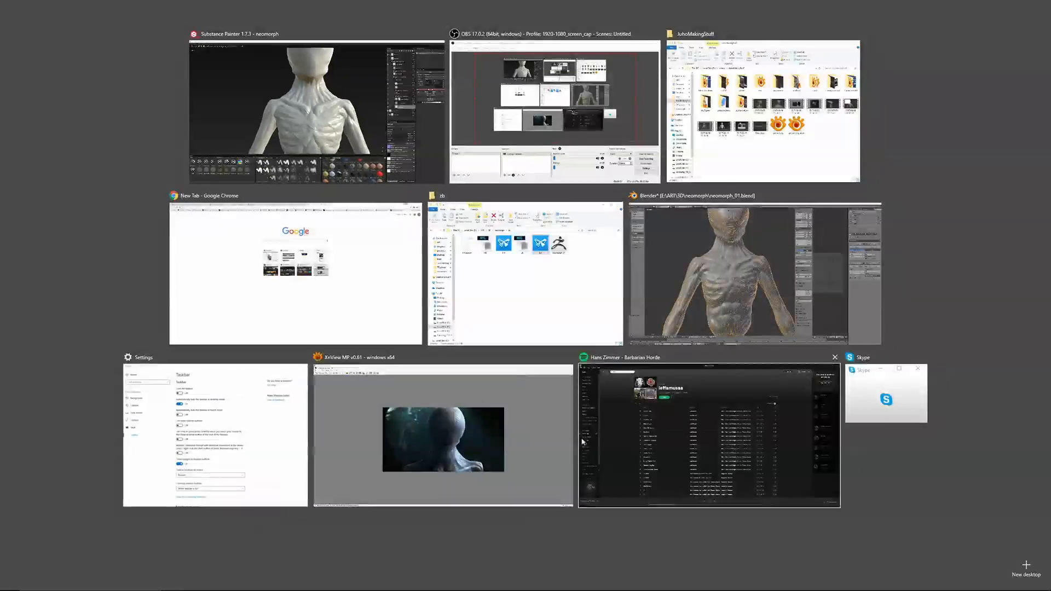
{"action": "left_click", "coordinate": [511, 445]}
{"action": "key", "text": "super+Tab"}
{"action": "left_click", "coordinate": [515, 156]}
Show the Base_Highlight layer and change its base color to a pale, desaturated light blue
{"action": "mouse_move", "coordinate": [534, 241]}
{"action": "left_mouse_down", "text": "alt"}
{"action": "mouse_move", "coordinate": [399, 258]}
{"action": "mouse_move", "coordinate": [567, 290]}
{"action": "left_mouse_up", "text": "alt"}
{"action": "left_click", "coordinate": [816, 259]}
{"action": "left_click", "coordinate": [892, 258]}
{"action": "left_click", "coordinate": [962, 257]}
{"action": "left_click", "coordinate": [978, 247]}
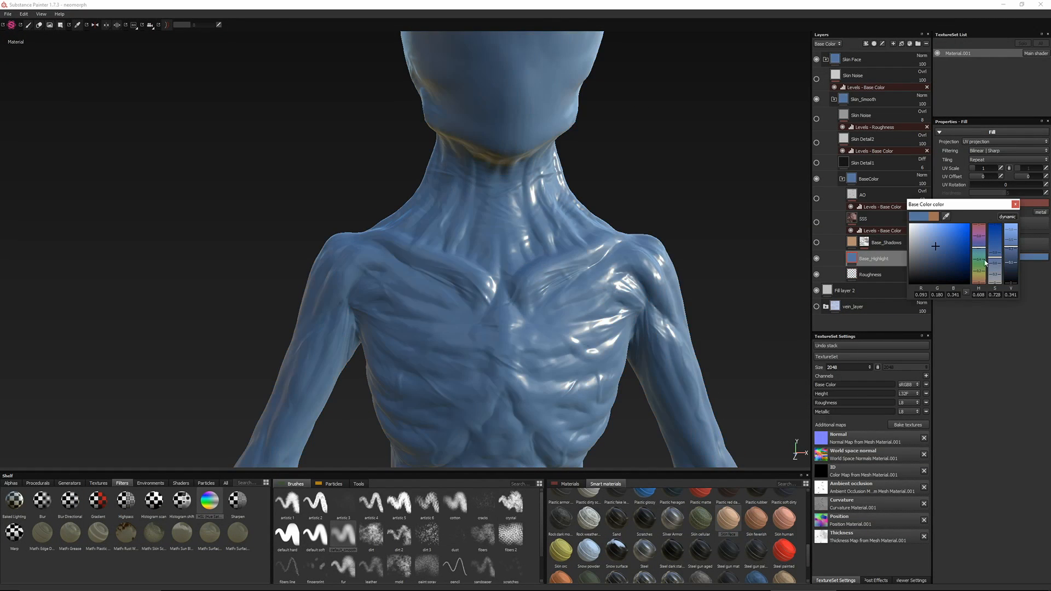
{"action": "left_click", "coordinate": [995, 270]}
{"action": "left_click_drag", "start_coordinate": [1011, 238], "coordinate": [1011, 231]}
{"action": "left_click_drag", "start_coordinate": [994, 275], "coordinate": [992, 275]}
Show the Base_Shadows layer, set its base color to purple and reduce its opacity to 17
{"action": "left_click", "coordinate": [816, 242]}
{"action": "left_click", "coordinate": [871, 245]}
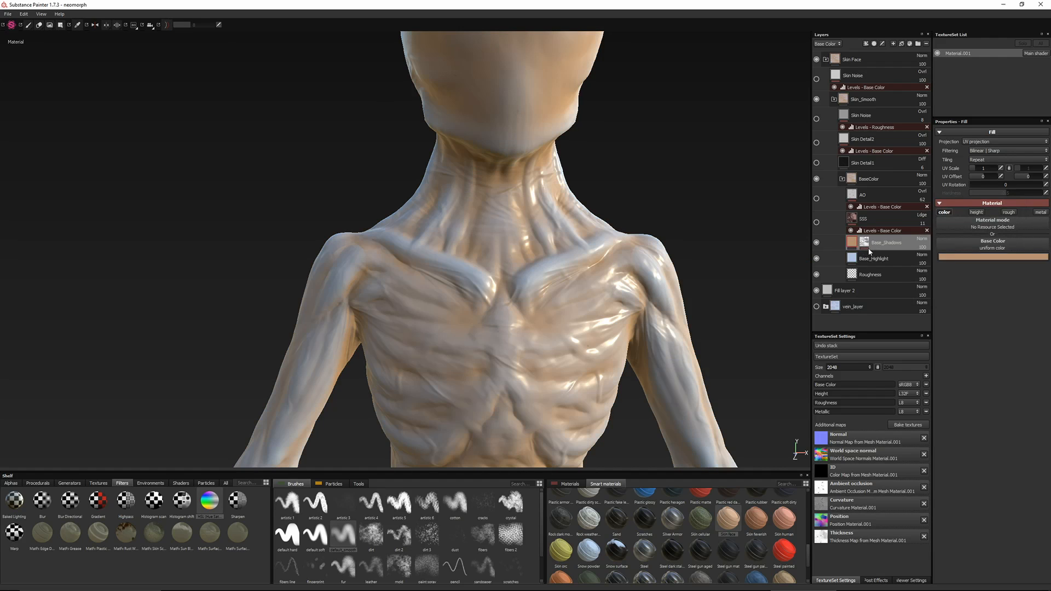
{"action": "left_click", "coordinate": [941, 257]}
{"action": "left_click", "coordinate": [956, 242]}
{"action": "left_click", "coordinate": [993, 208]}
{"action": "left_click", "coordinate": [923, 247]}
{"action": "left_click_drag", "start_coordinate": [932, 254], "coordinate": [918, 256]}
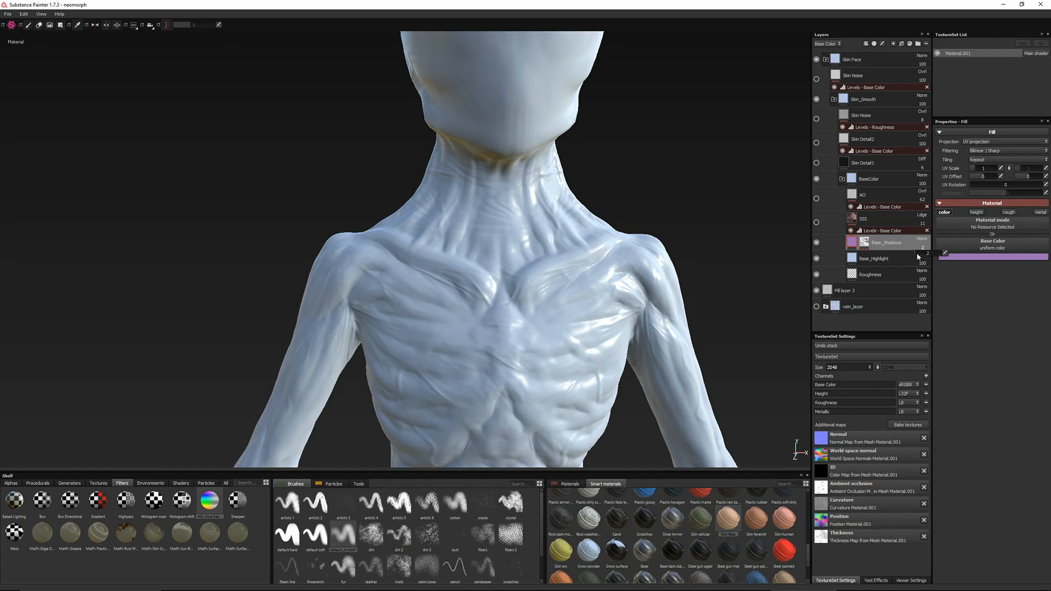
{"action": "left_click_drag", "start_coordinate": [517, 225], "coordinate": [493, 227], "text": "alt"}
{"action": "right_click_drag", "start_coordinate": [493, 228], "coordinate": [438, 240], "text": "shift"}
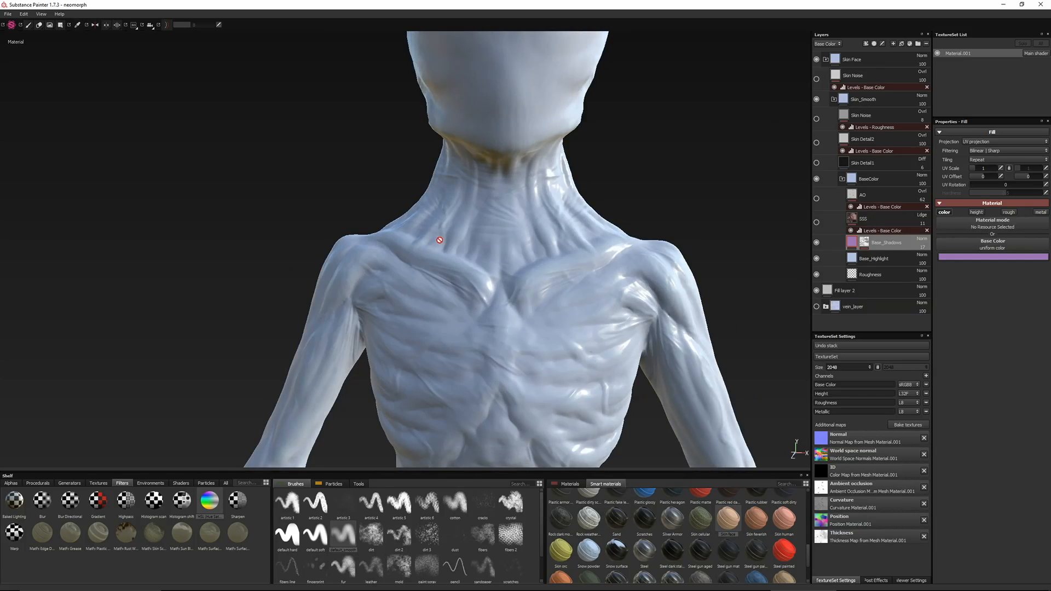
{"action": "left_click_drag", "start_coordinate": [439, 239], "coordinate": [476, 241], "text": "alt"}
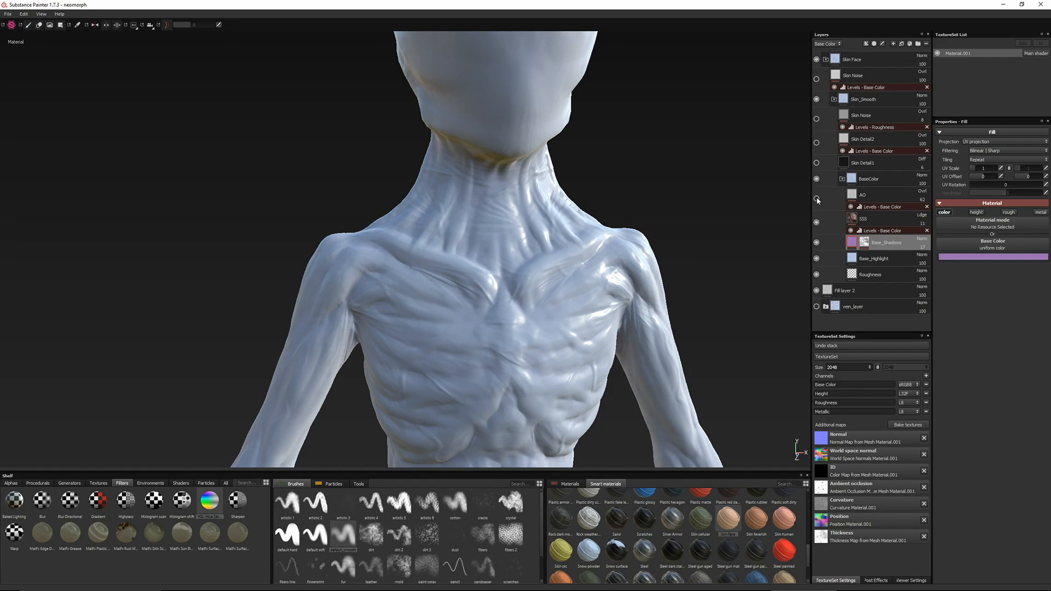
Show the Skin Detail1 layer and set its UV scale to 7
{"action": "left_click", "coordinate": [816, 163]}
{"action": "left_click", "coordinate": [869, 164]}
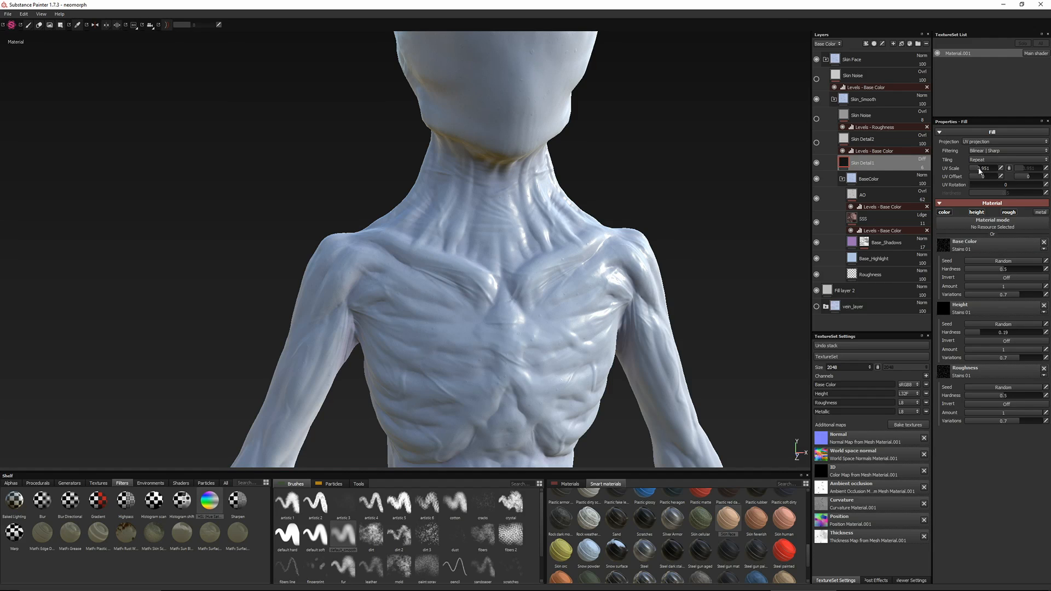
{"action": "left_click_drag", "start_coordinate": [978, 168], "coordinate": [977, 170]}
{"action": "left_click_drag", "start_coordinate": [616, 237], "coordinate": [583, 224], "text": "alt"}
{"action": "middle_click_drag", "start_coordinate": [583, 224], "coordinate": [592, 308], "text": "alt"}
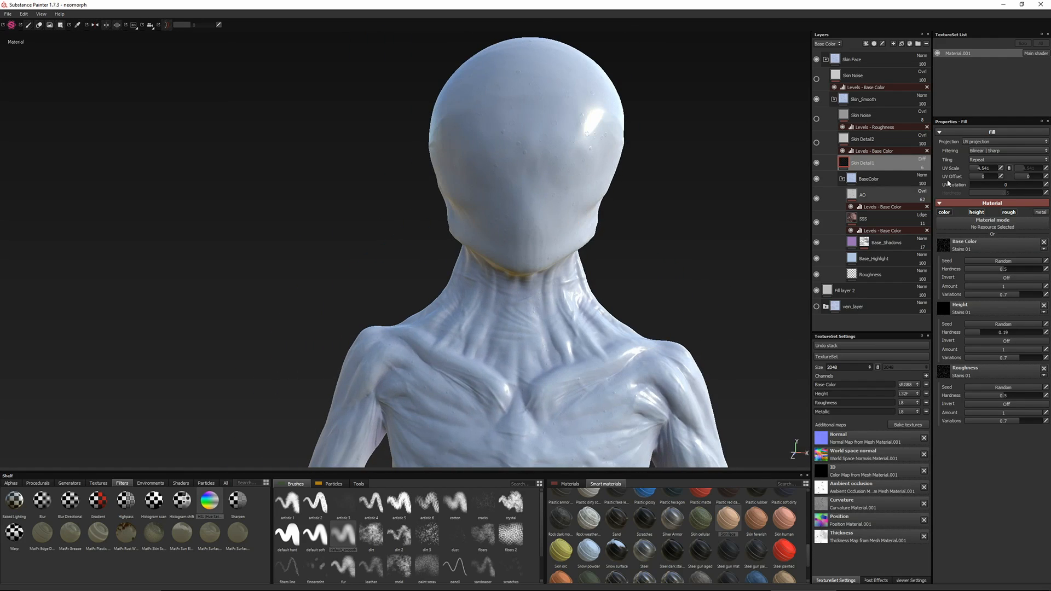
{"action": "left_click", "coordinate": [994, 168]}
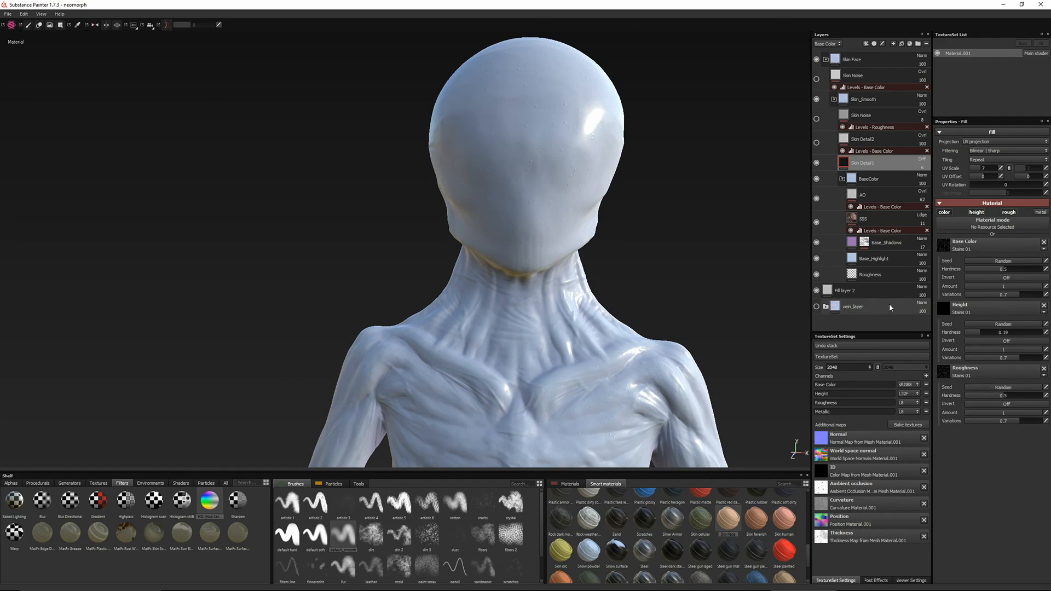
Add a Blur filter with an intensity of 0.15 to the Skin Detail1 layer
{"action": "right_click", "coordinate": [844, 162]}
{"action": "left_click", "coordinate": [879, 362]}
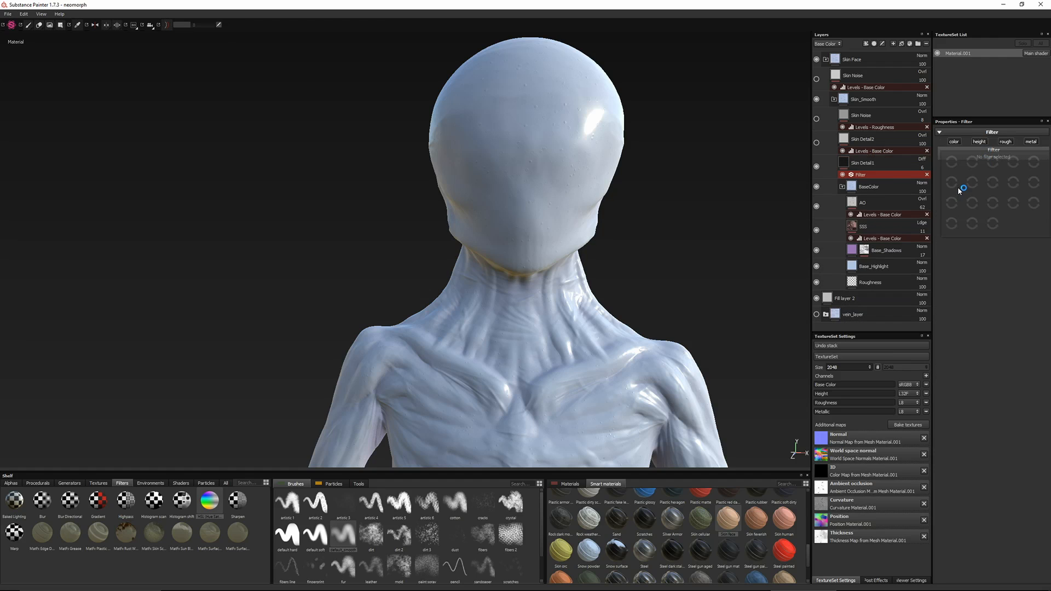
{"action": "left_click", "coordinate": [976, 158]}
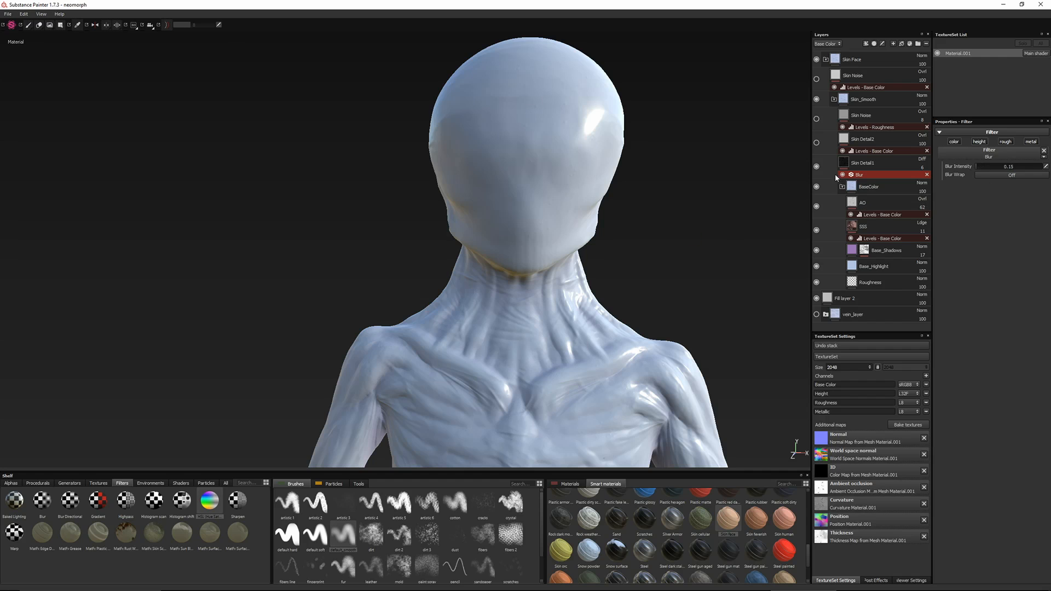
Show the Skin Detail2 layer and both Skin Noise layers, and set the UV scale of the Skin Noise inside Skin_Smooth to 6
{"action": "left_click", "coordinate": [817, 143]}
{"action": "left_click", "coordinate": [872, 137]}
{"action": "left_click_drag", "start_coordinate": [558, 296], "coordinate": [558, 259], "text": "alt"}
{"action": "left_click", "coordinate": [817, 118]}
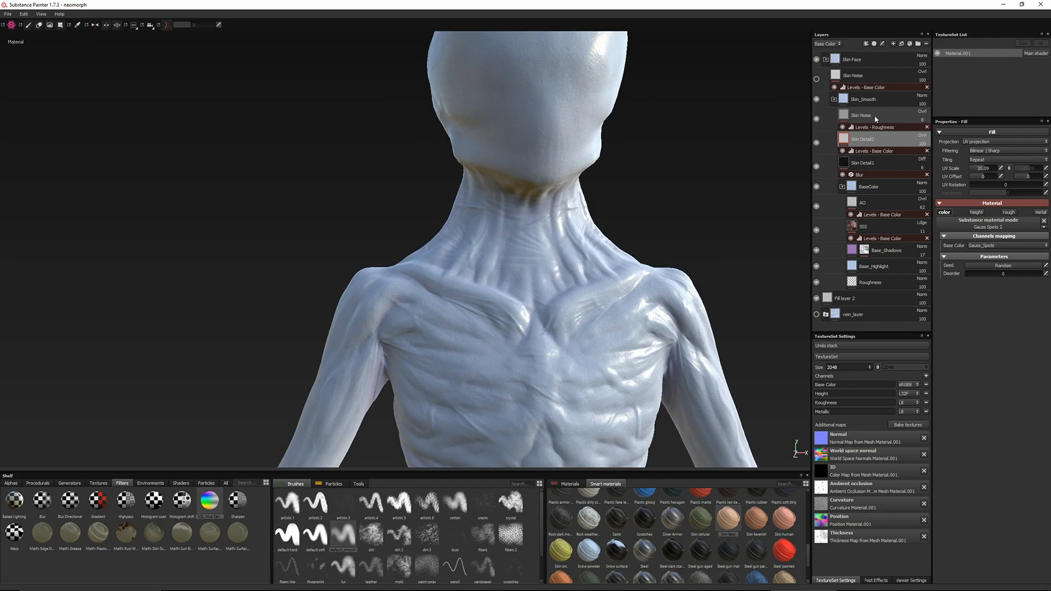
{"action": "left_click", "coordinate": [1008, 213]}
{"action": "left_click", "coordinate": [1008, 213]}
{"action": "mouse_move", "coordinate": [477, 269]}
{"action": "left_mouse_down", "text": "alt"}
{"action": "mouse_move", "coordinate": [524, 265]}
{"action": "mouse_move", "coordinate": [462, 277]}
{"action": "left_mouse_up", "text": "alt"}
{"action": "middle_click_drag", "start_coordinate": [463, 277], "coordinate": [459, 359], "text": "alt"}
{"action": "left_click_drag", "start_coordinate": [459, 359], "coordinate": [463, 318], "text": "alt"}
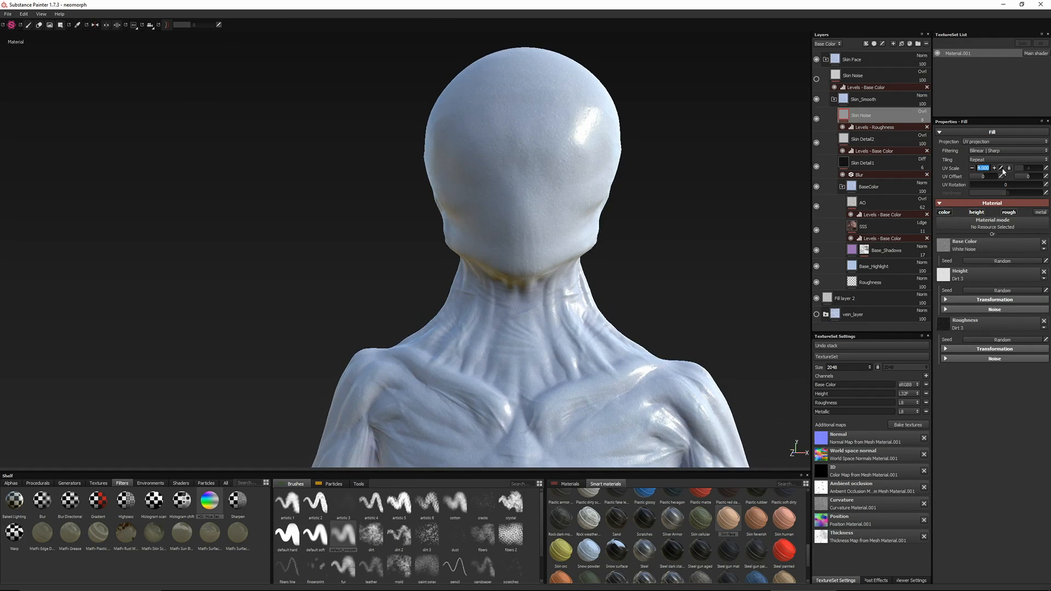
{"action": "left_click", "coordinate": [816, 79]}
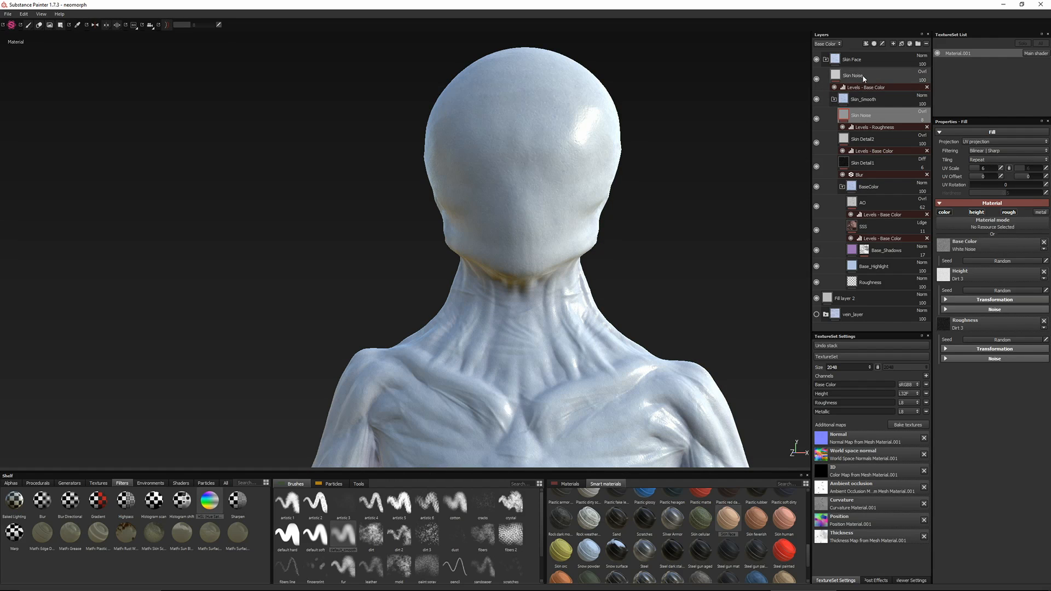
Add a fill layer above Base_Shadows with a dark purple base color and a black mask
{"action": "left_click", "coordinate": [864, 202]}
{"action": "left_click", "coordinate": [890, 252]}
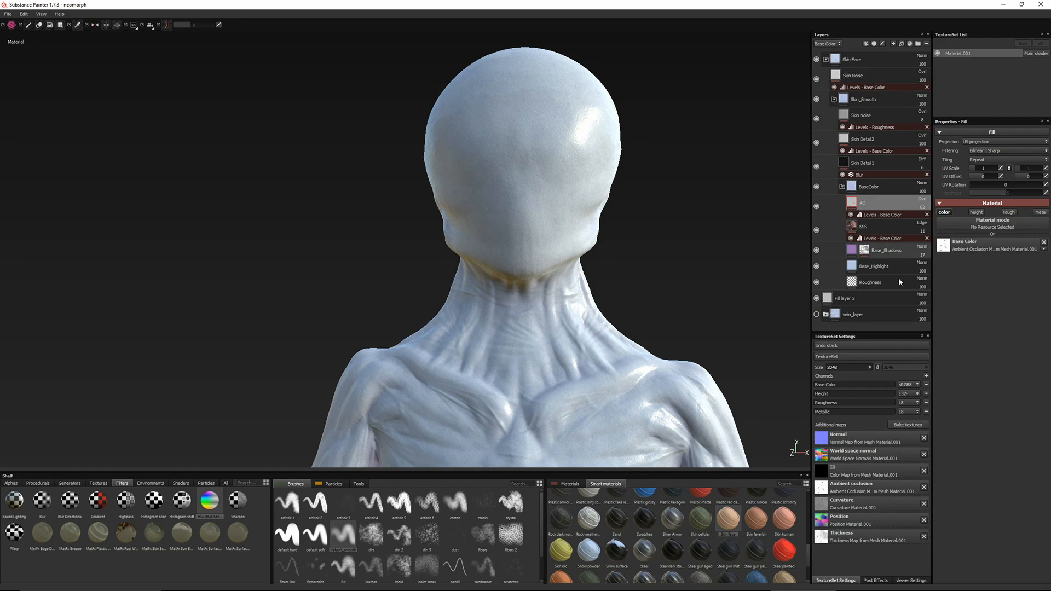
{"action": "left_click", "coordinate": [901, 44]}
{"action": "left_click", "coordinate": [950, 257]}
{"action": "left_click", "coordinate": [931, 251]}
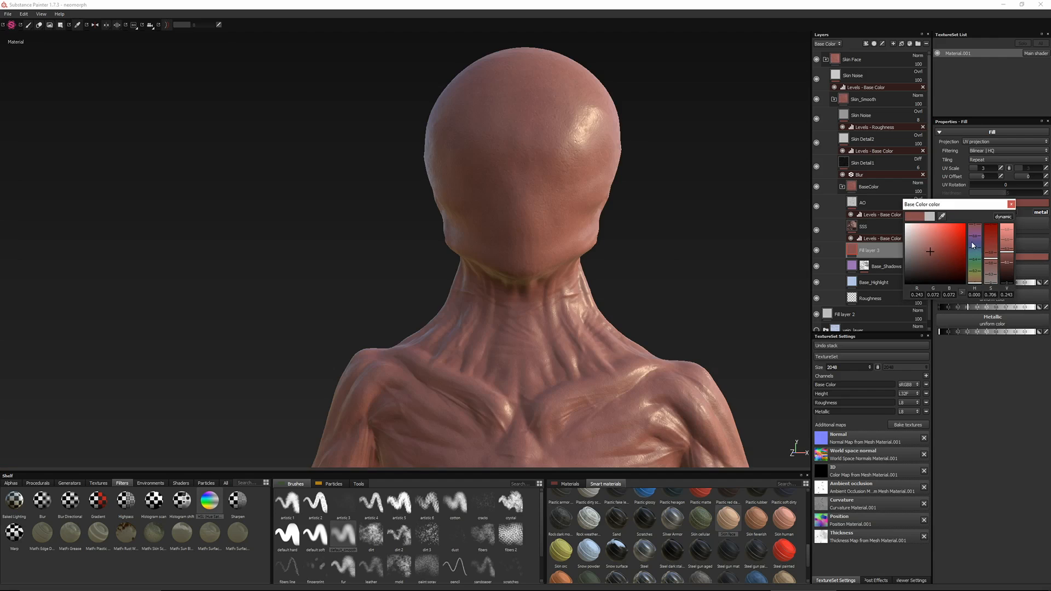
{"action": "left_click", "coordinate": [974, 246]}
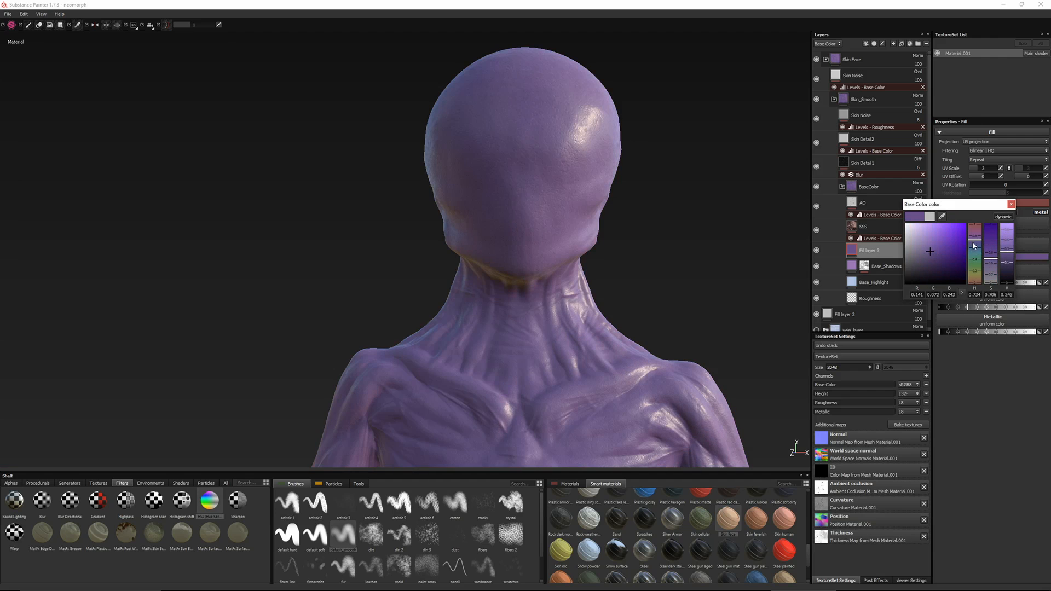
{"action": "right_click", "coordinate": [856, 250]}
{"action": "left_click", "coordinate": [876, 321]}
Set up a soft paint brush with a uniform grayscale and mirror symmetry for painting the new fill layer's mask
{"action": "middle_click_drag", "start_coordinate": [520, 378], "coordinate": [501, 224], "text": "alt"}
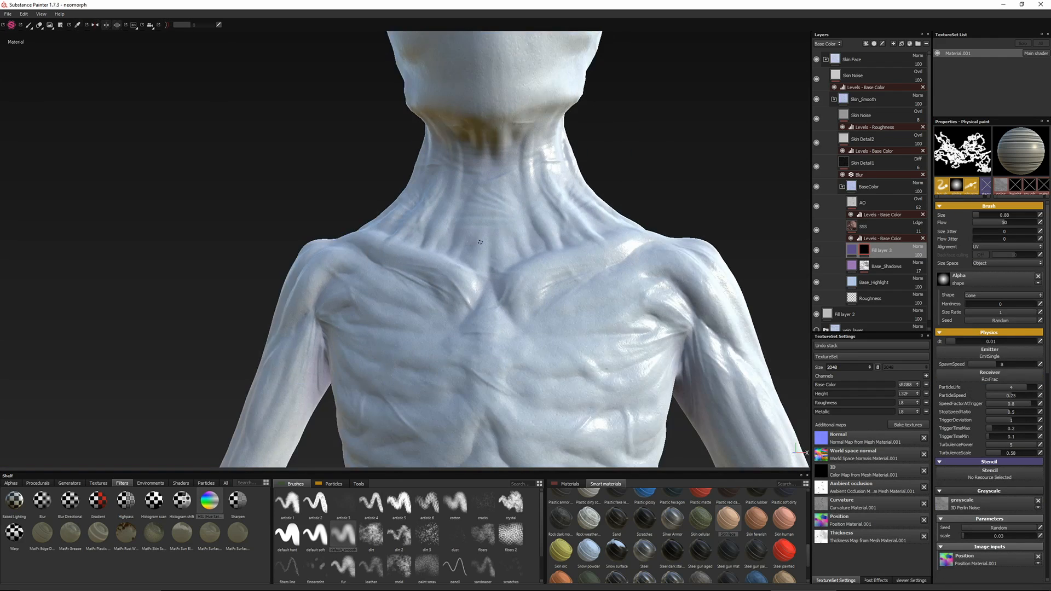
{"action": "left_click_drag", "start_coordinate": [501, 224], "coordinate": [506, 263], "text": "alt"}
{"action": "left_click", "coordinate": [343, 535]}
{"action": "right_click_drag", "start_coordinate": [536, 283], "coordinate": [492, 285], "text": "ctrl"}
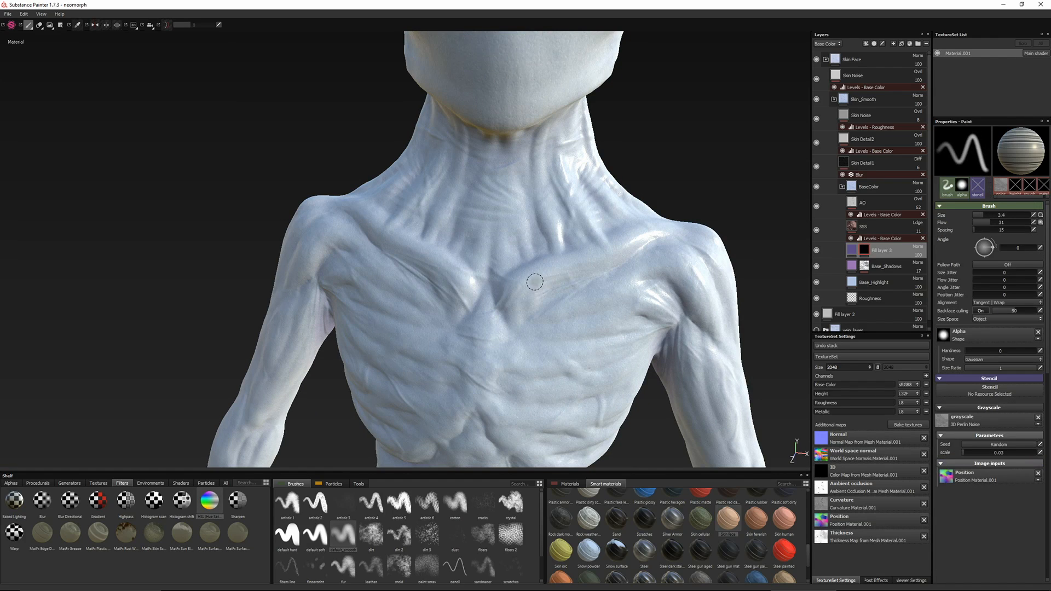
{"action": "left_click_drag", "start_coordinate": [569, 348], "coordinate": [519, 185], "text": "alt"}
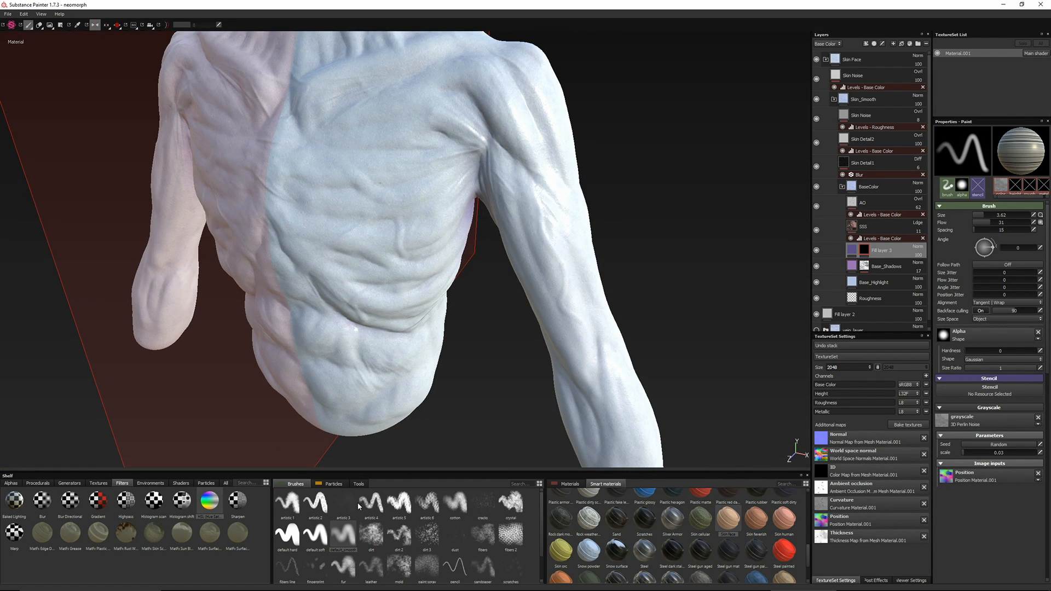
{"action": "left_click", "coordinate": [315, 535]}
{"action": "left_click", "coordinate": [343, 535]}
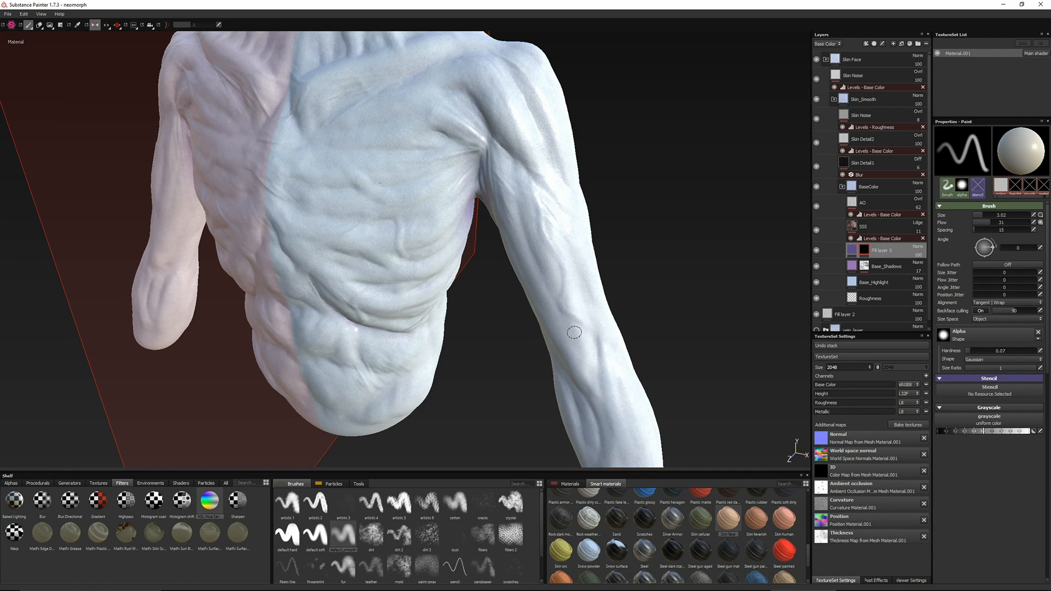
Paint mirrored purple veins along the arm, chest, neck and side of the head in the mask, reducing the brush size to 1.2
{"action": "mouse_move", "coordinate": [350, 185]}
{"action": "left_mouse_down", "text": "alt"}
{"action": "mouse_move", "coordinate": [591, 214]}
{"action": "mouse_move", "coordinate": [355, 133]}
{"action": "left_mouse_up", "text": "alt"}
{"action": "right_click_drag", "start_coordinate": [558, 181], "coordinate": [546, 195], "text": "ctrl"}
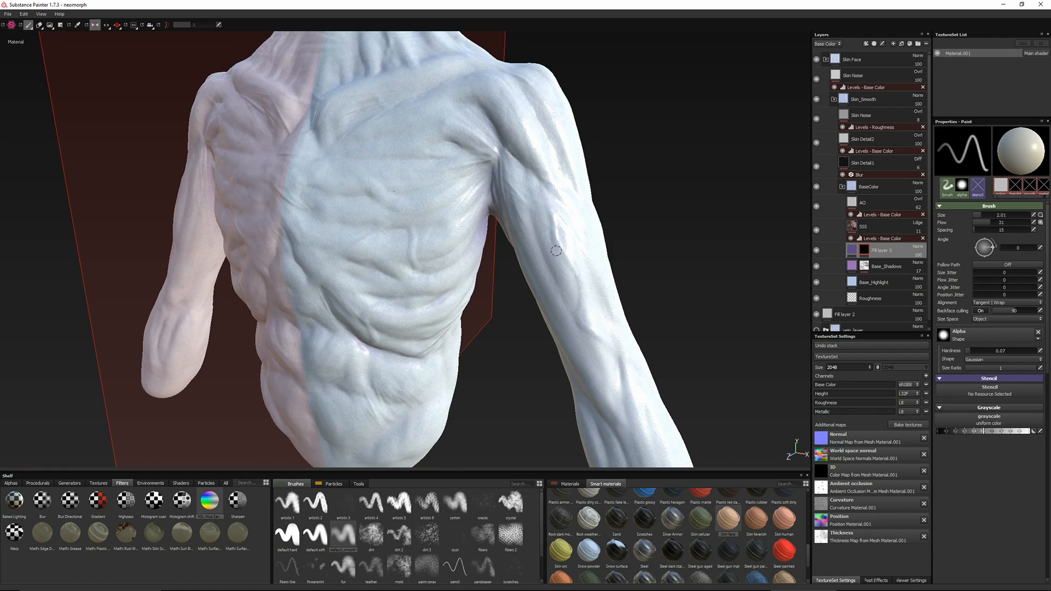
{"action": "left_click_drag", "start_coordinate": [624, 380], "coordinate": [484, 304], "text": "alt"}
{"action": "key", "text": "l"}
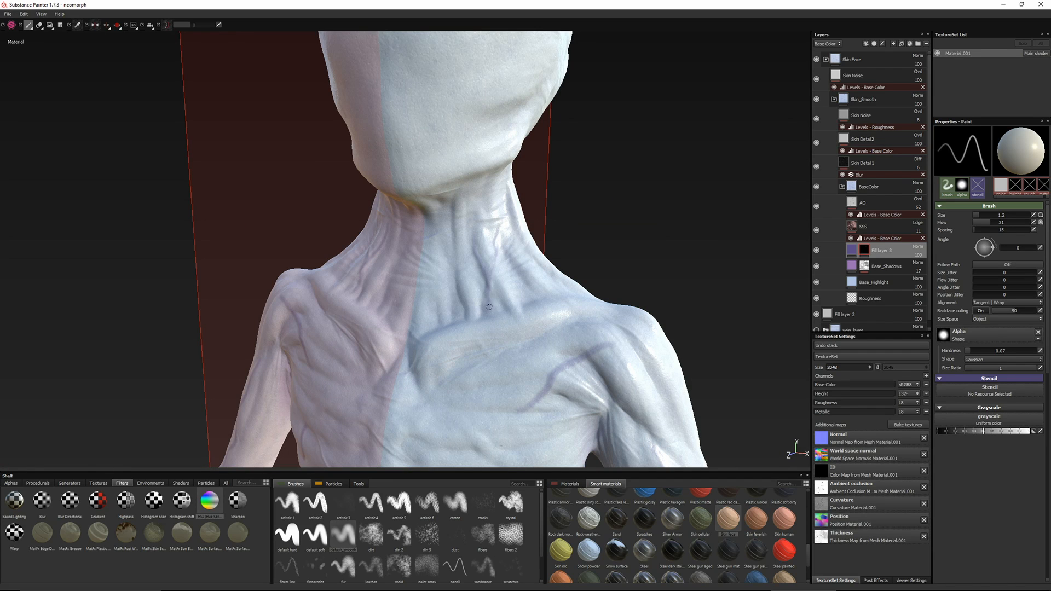
{"action": "left_click_drag", "start_coordinate": [504, 195], "coordinate": [450, 269], "text": "alt"}
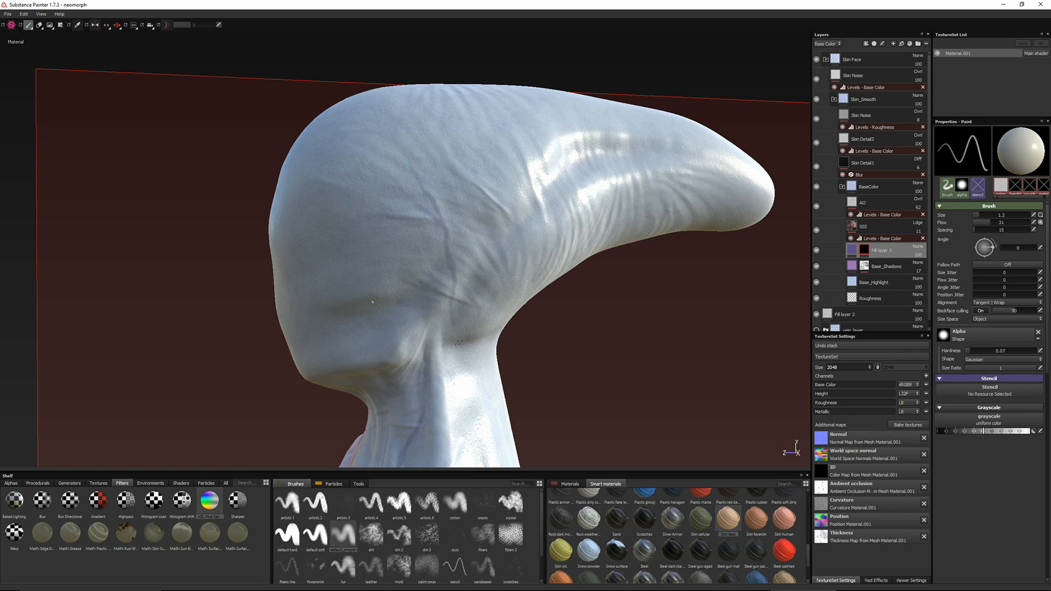
{"action": "left_click_drag", "start_coordinate": [457, 342], "coordinate": [550, 206], "text": "alt"}
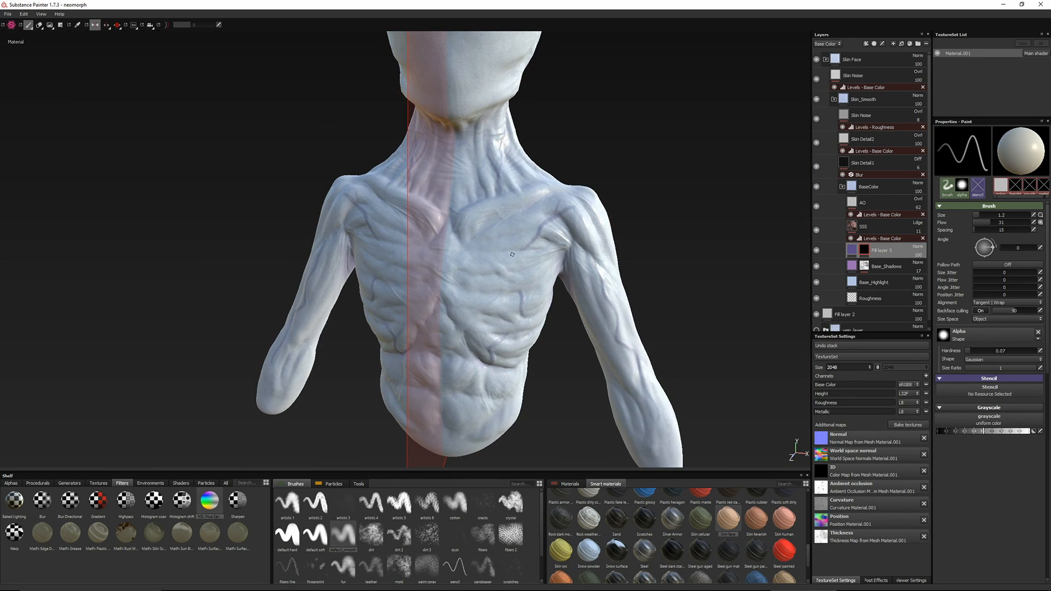
Lower the opacity of the painted purple vein fill layer to about 46
{"action": "left_click_drag", "start_coordinate": [512, 255], "coordinate": [679, 279], "text": "alt"}
{"action": "left_click_drag", "start_coordinate": [925, 265], "coordinate": [920, 264]}
{"action": "left_click_drag", "start_coordinate": [663, 249], "coordinate": [526, 247], "text": "alt"}
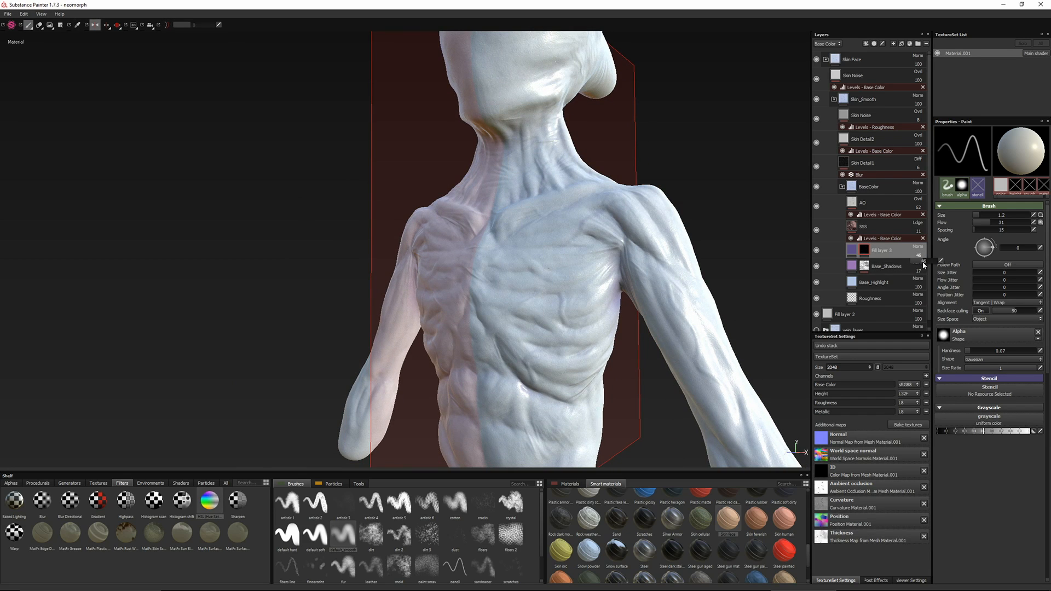
Set the purple vein fill layer's opacity to 63 and turn off mirror symmetry
{"action": "left_click_drag", "start_coordinate": [924, 265], "coordinate": [927, 265]}
{"action": "left_click_drag", "start_coordinate": [345, 238], "coordinate": [406, 237], "text": "alt"}
{"action": "left_click", "coordinate": [95, 24]}
{"action": "middle_click_drag", "start_coordinate": [345, 143], "coordinate": [342, 218], "text": "alt"}
{"action": "left_click_drag", "start_coordinate": [343, 219], "coordinate": [328, 257], "text": "alt"}
{"action": "right_click_drag", "start_coordinate": [329, 258], "coordinate": [312, 257], "text": "alt"}
{"action": "middle_click_drag", "start_coordinate": [312, 257], "coordinate": [312, 195], "text": "alt"}
Slightly raise the uniform roughness value of the Roughness layer in the BaseColor folder
{"action": "left_click", "coordinate": [866, 299]}
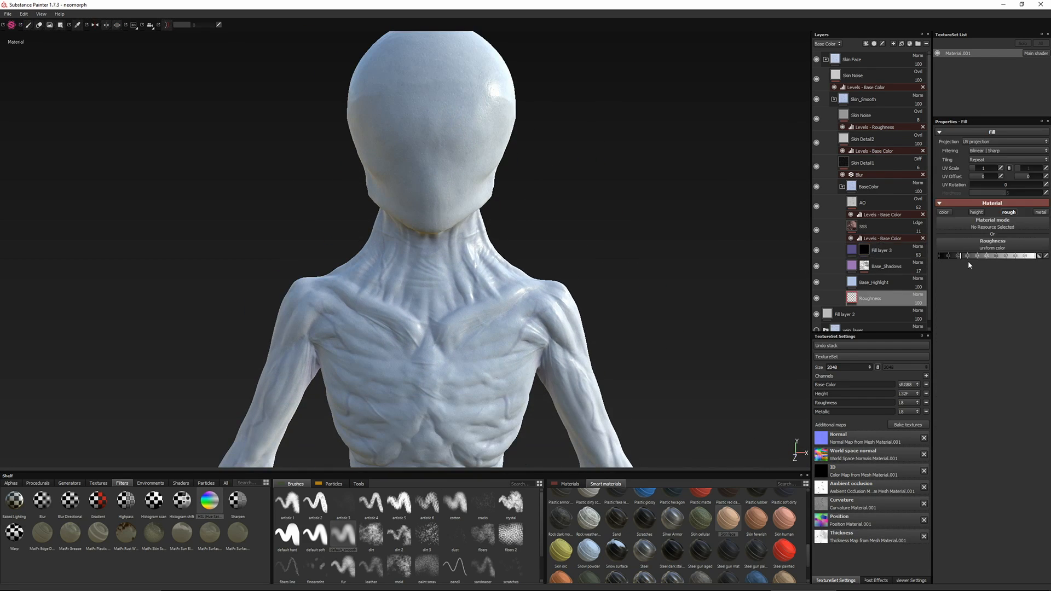
{"action": "left_click_drag", "start_coordinate": [968, 253], "coordinate": [972, 254]}
{"action": "mouse_move", "coordinate": [475, 279]}
{"action": "left_mouse_down", "text": "alt"}
{"action": "mouse_move", "coordinate": [429, 284]}
{"action": "mouse_move", "coordinate": [481, 298]}
{"action": "left_mouse_up", "text": "alt"}
{"action": "right_click_drag", "start_coordinate": [481, 298], "coordinate": [457, 293], "text": "alt"}
{"action": "mouse_move", "coordinate": [457, 293]}
{"action": "left_mouse_down", "text": "alt"}
{"action": "mouse_move", "coordinate": [432, 288]}
{"action": "mouse_move", "coordinate": [465, 285]}
{"action": "left_mouse_up", "text": "alt"}
Add a glossy, low-roughness fill layer above the Skin Face folder and disable its metallic and height channels
{"action": "left_click", "coordinate": [834, 99]}
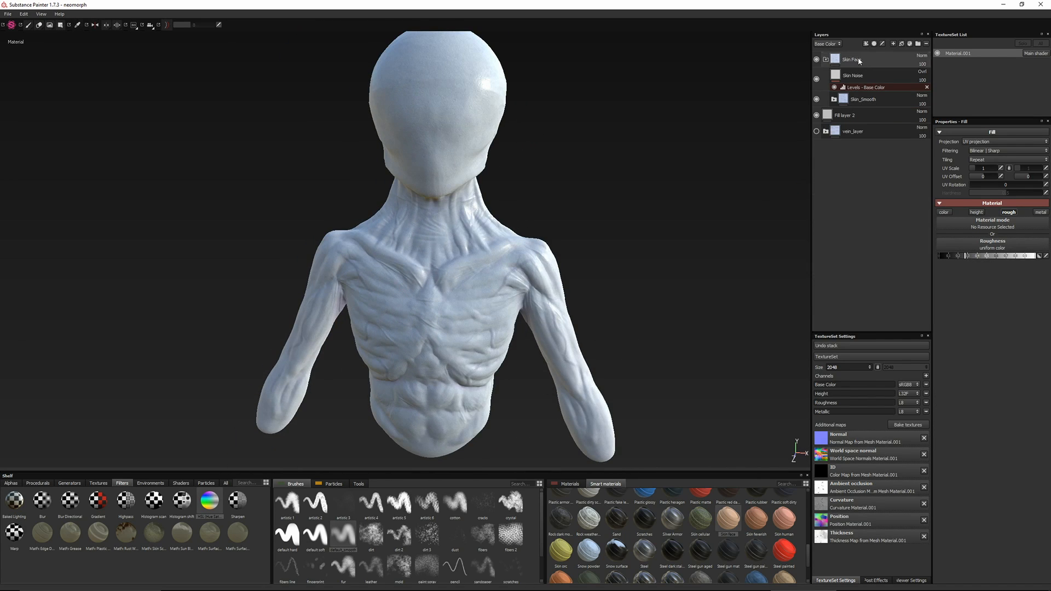
{"action": "left_click", "coordinate": [825, 60]}
{"action": "left_click", "coordinate": [901, 43]}
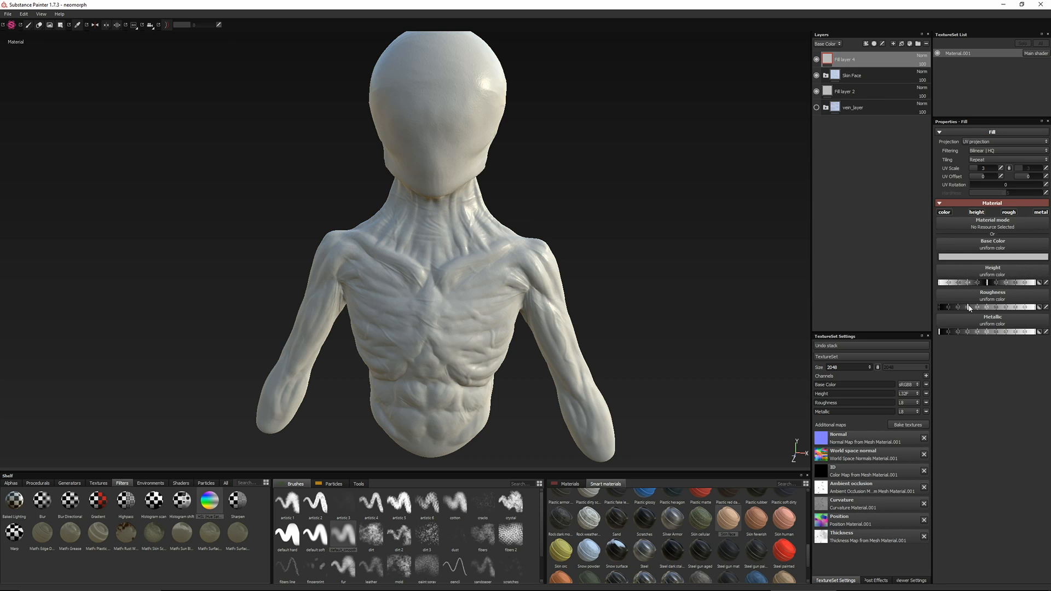
{"action": "left_click_drag", "start_coordinate": [499, 211], "coordinate": [446, 219], "text": "alt"}
{"action": "left_click", "coordinate": [948, 308]}
{"action": "left_click_drag", "start_coordinate": [607, 282], "coordinate": [654, 286], "text": "alt"}
{"action": "right_click_drag", "start_coordinate": [654, 286], "coordinate": [674, 292], "text": "alt"}
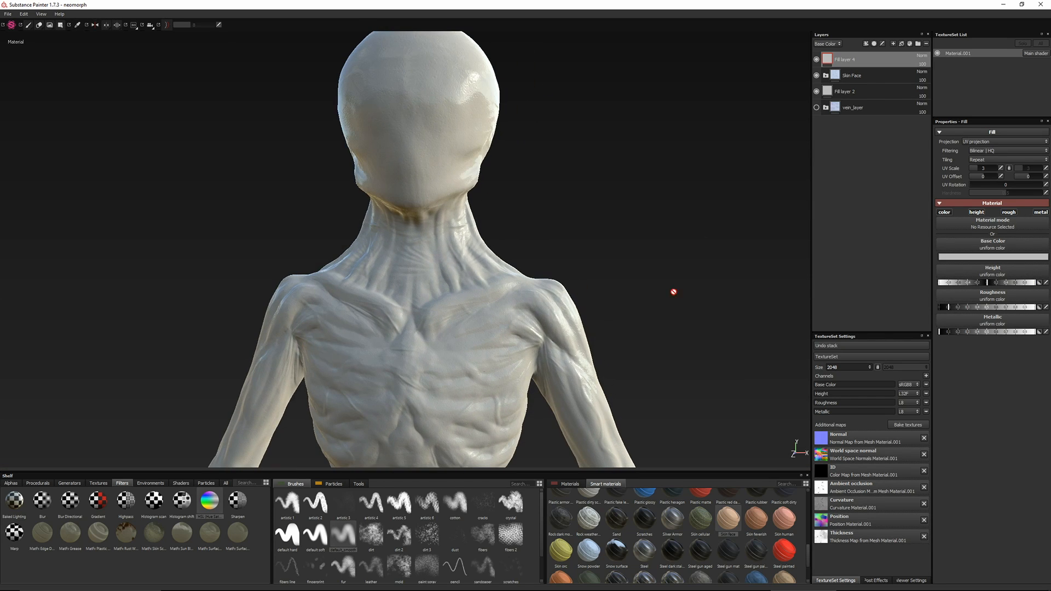
{"action": "left_click", "coordinate": [1041, 212]}
{"action": "left_click", "coordinate": [976, 212]}
Give the new fill layer a black mask driven by the MG Dripping Rust generator
{"action": "right_click", "coordinate": [828, 59]}
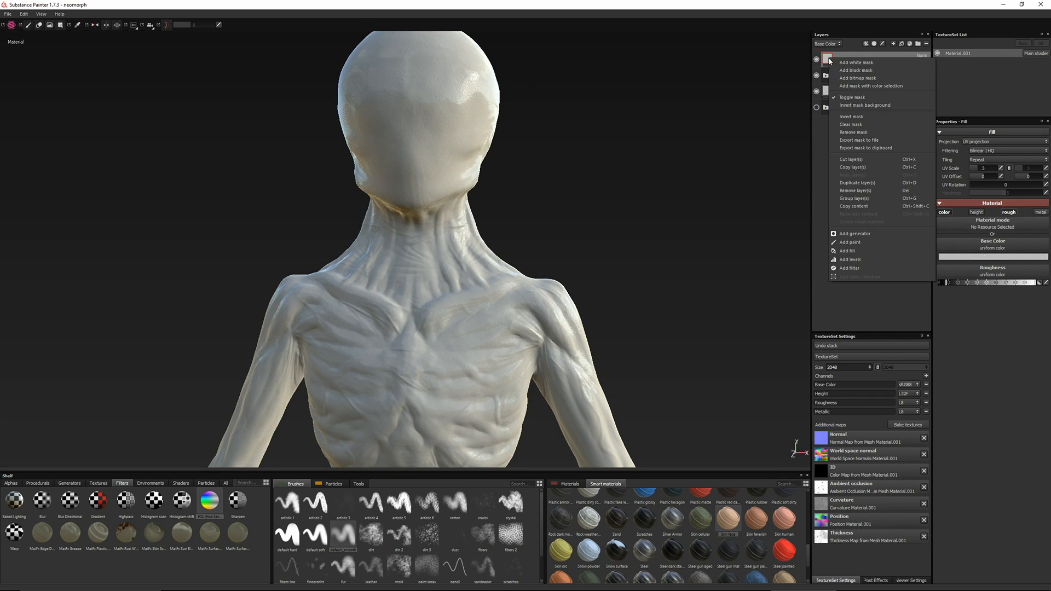
{"action": "left_click", "coordinate": [855, 70]}
{"action": "right_click", "coordinate": [840, 59]}
{"action": "left_click", "coordinate": [859, 187]}
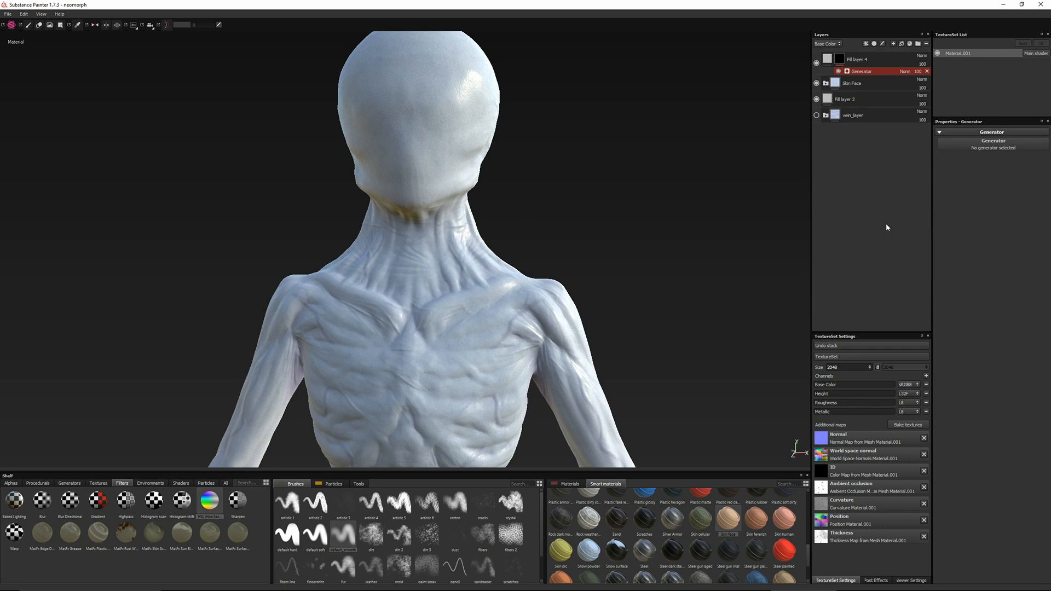
{"action": "left_click", "coordinate": [971, 146]}
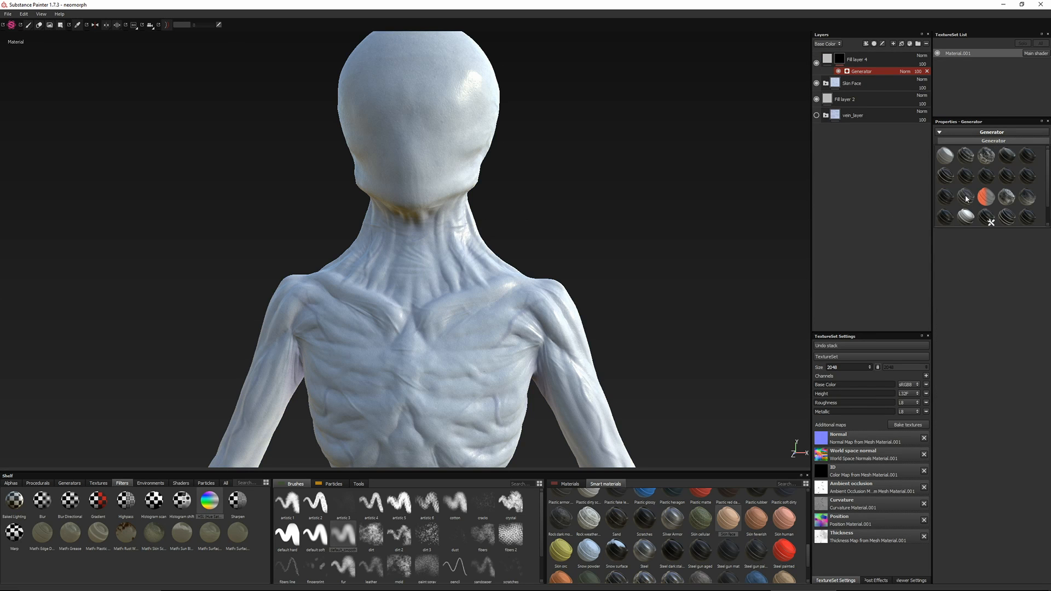
{"action": "left_click", "coordinate": [987, 158]}
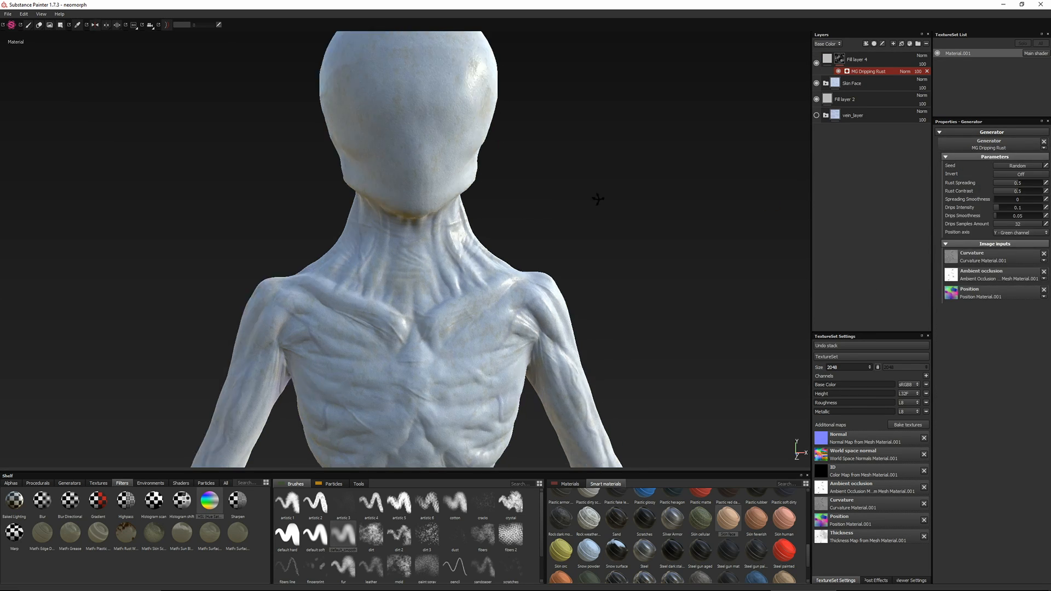
Limit the dripping rust fill layer to its roughness channel, with a very low roughness value
{"action": "left_click", "coordinate": [828, 59]}
{"action": "left_click", "coordinate": [1008, 212], "text": "alt"}
{"action": "mouse_move", "coordinate": [612, 209]}
{"action": "left_mouse_down", "text": "alt"}
{"action": "mouse_move", "coordinate": [554, 221]}
{"action": "mouse_move", "coordinate": [602, 192]}
{"action": "left_mouse_up", "text": "alt"}
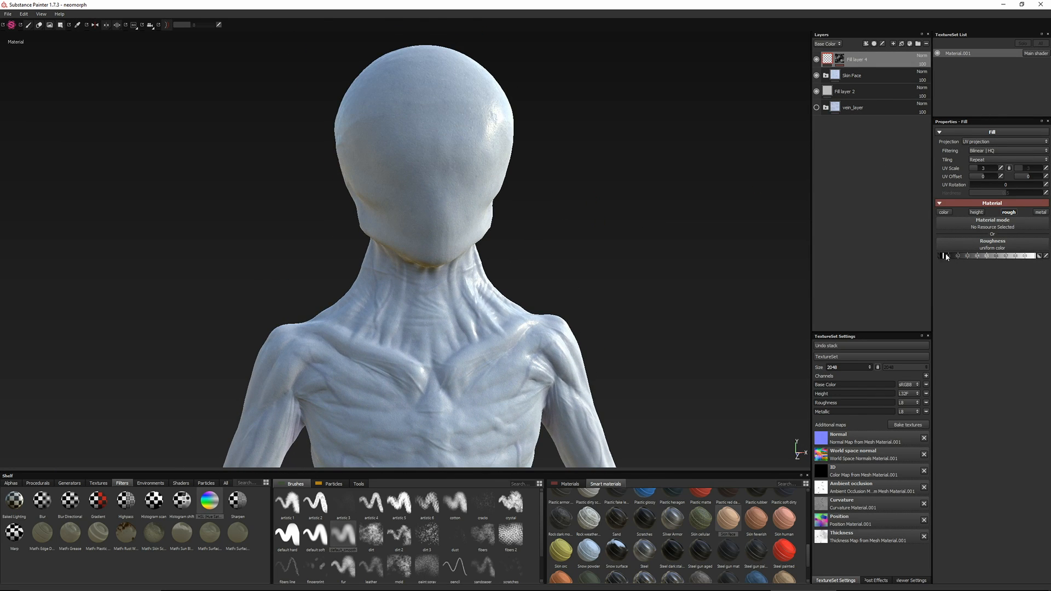
{"action": "left_click_drag", "start_coordinate": [602, 307], "coordinate": [471, 293], "text": "alt"}
Duplicate the dripping rust fill layer and clear the copy's mask
{"action": "right_click", "coordinate": [880, 58]}
{"action": "left_click", "coordinate": [899, 183]}
{"action": "right_click", "coordinate": [840, 59]}
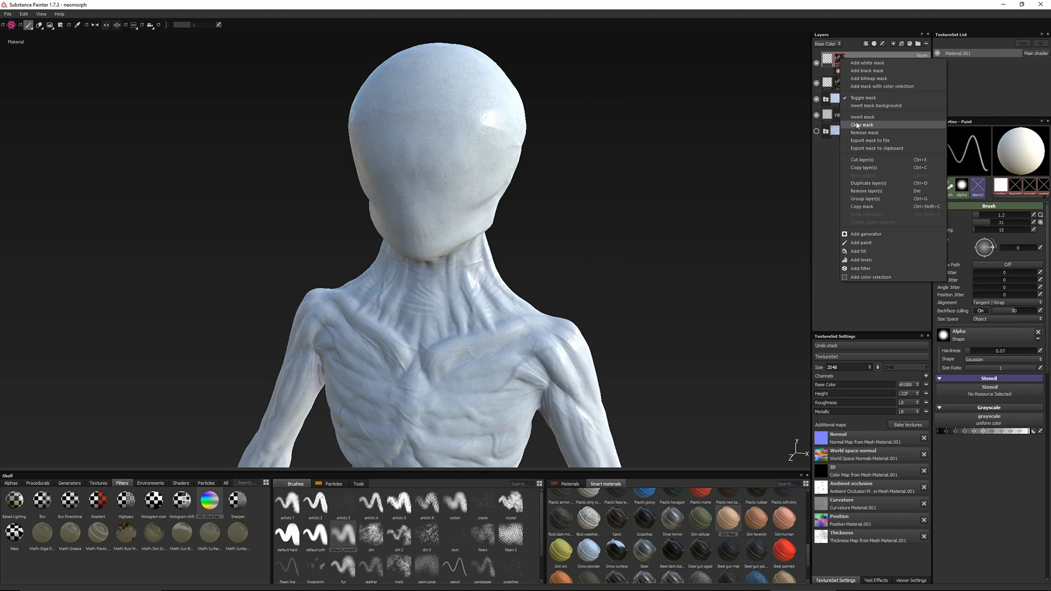
{"action": "left_click", "coordinate": [857, 124]}
Try the sand storm particle brush on the bust in the cleared mask and pick the rain particle brush
{"action": "left_click", "coordinate": [331, 484]}
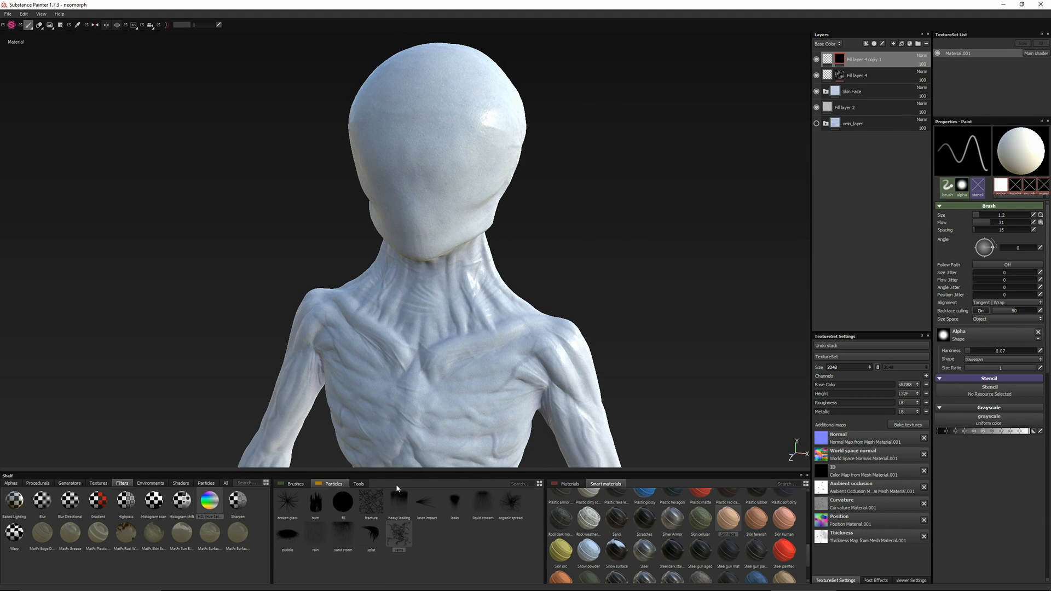
{"action": "left_click", "coordinate": [337, 533]}
{"action": "left_click_drag", "start_coordinate": [437, 230], "coordinate": [465, 295], "text": "alt"}
{"action": "scroll", "coordinate": [466, 247], "scroll_direction": "down", "scroll_amount": 4}
{"action": "left_click", "coordinate": [470, 181]}
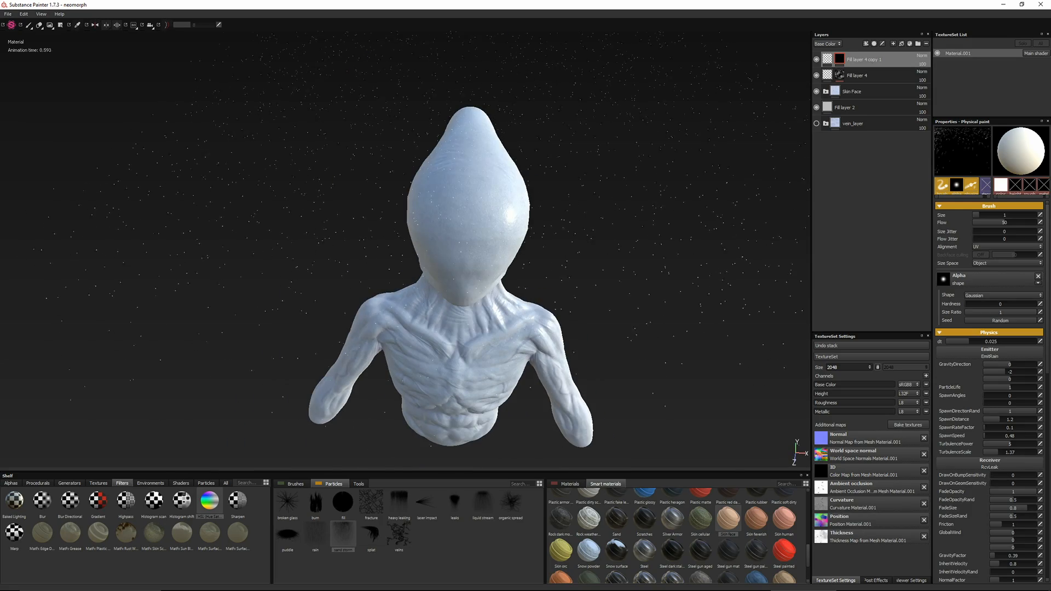
{"action": "left_click", "coordinate": [435, 211]}
{"action": "left_click", "coordinate": [315, 533]}
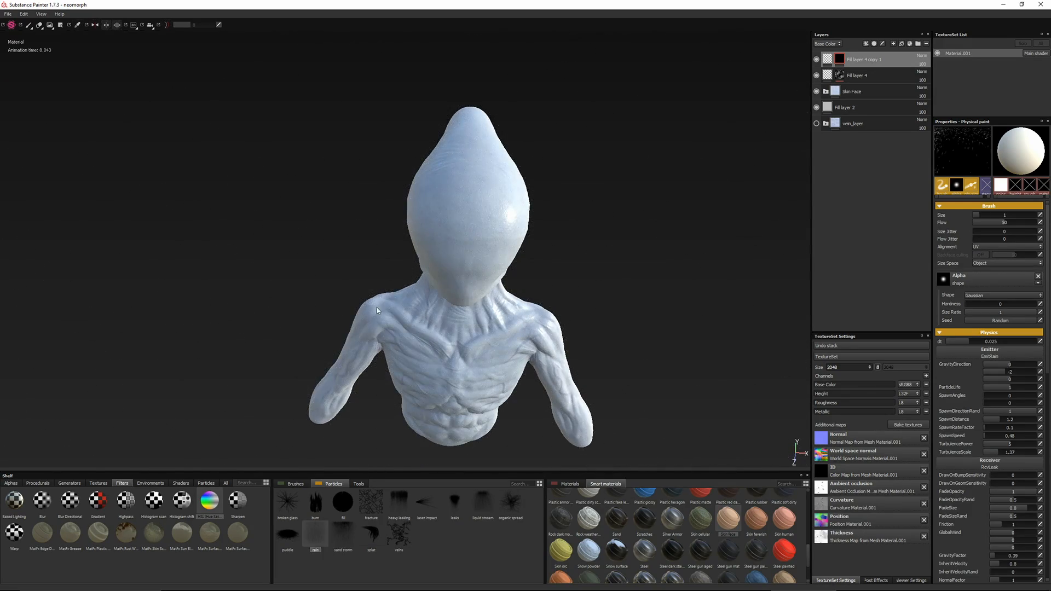
{"action": "mouse_move", "coordinate": [307, 290]}
{"action": "left_mouse_down", "text": "alt"}
{"action": "mouse_move", "coordinate": [365, 227]}
{"action": "mouse_move", "coordinate": [205, 295]}
{"action": "left_mouse_up", "text": "alt"}
Paint dripping streaks over the head, shoulders and chest with the heavy leaking particle brush at size 2.14 and a longer particle life
{"action": "left_click", "coordinate": [398, 507]}
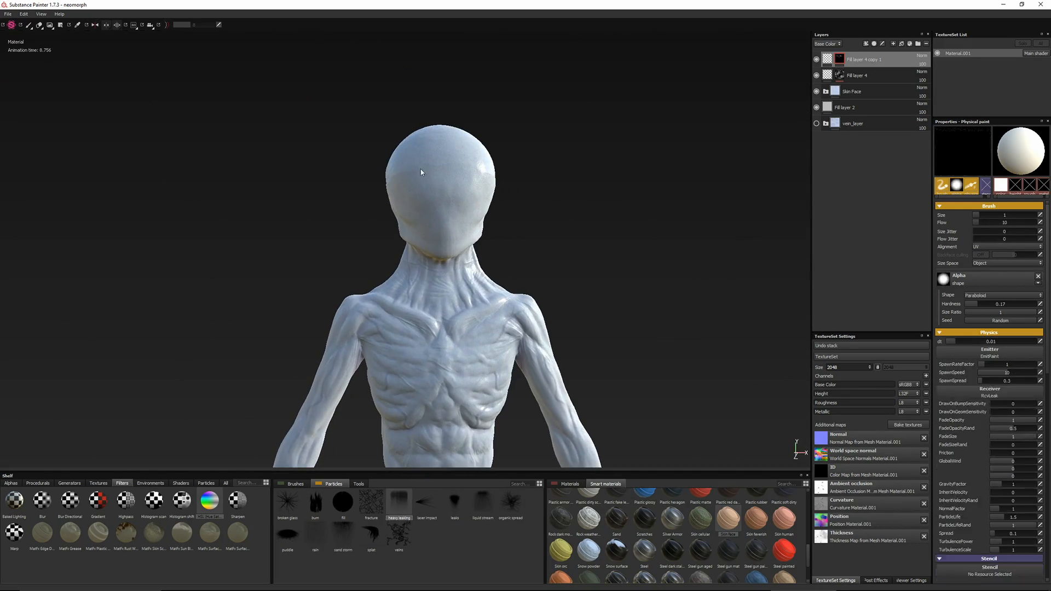
{"action": "left_click_drag", "start_coordinate": [454, 186], "coordinate": [459, 151], "text": "alt"}
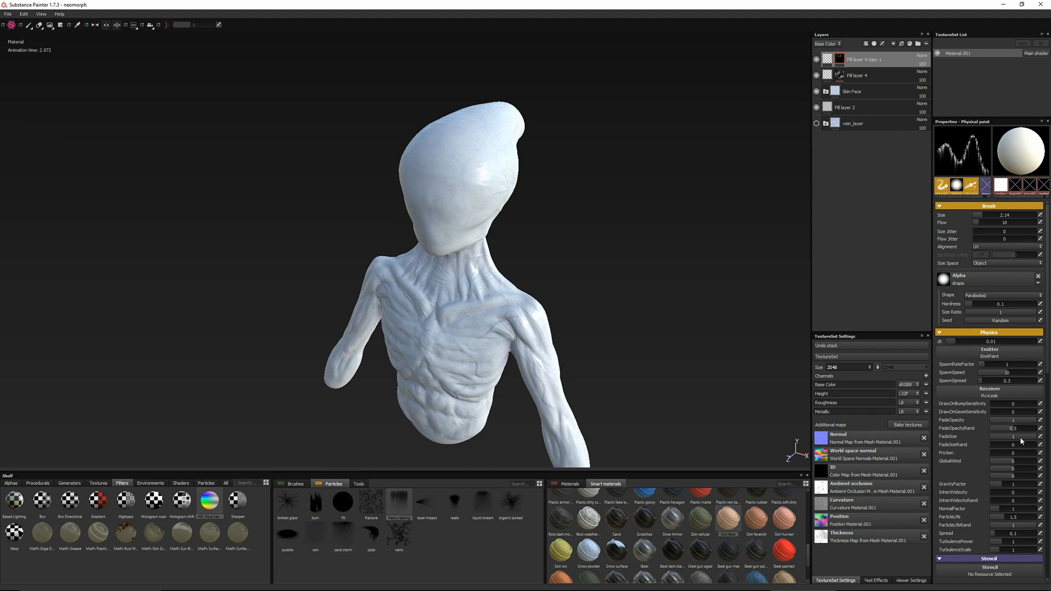
{"action": "left_click_drag", "start_coordinate": [1017, 518], "coordinate": [1020, 518]}
{"action": "left_click_drag", "start_coordinate": [435, 146], "coordinate": [497, 117]}
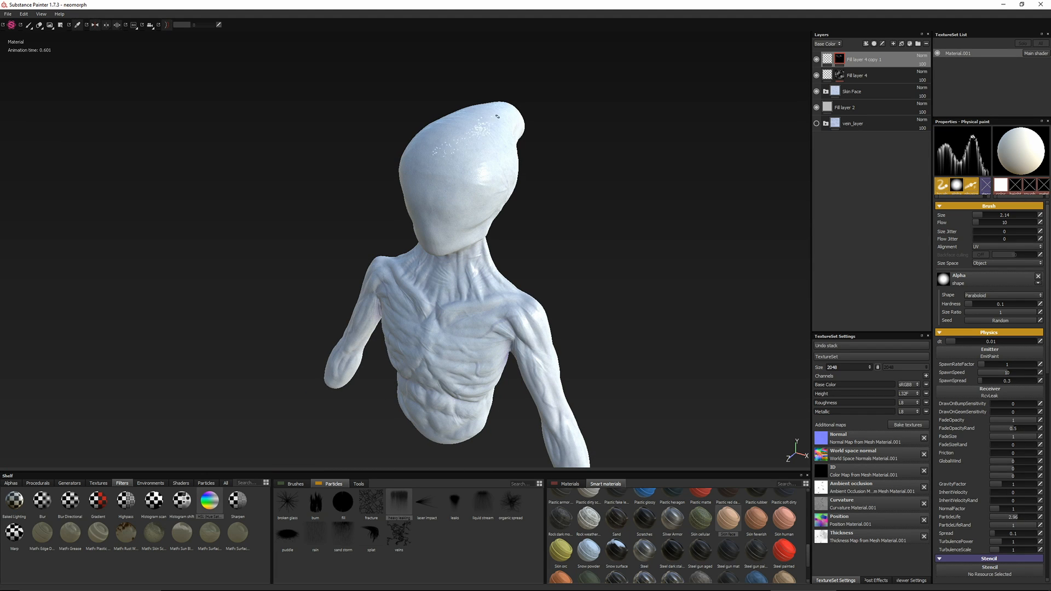
{"action": "left_click_drag", "start_coordinate": [423, 133], "coordinate": [404, 221], "text": "alt"}
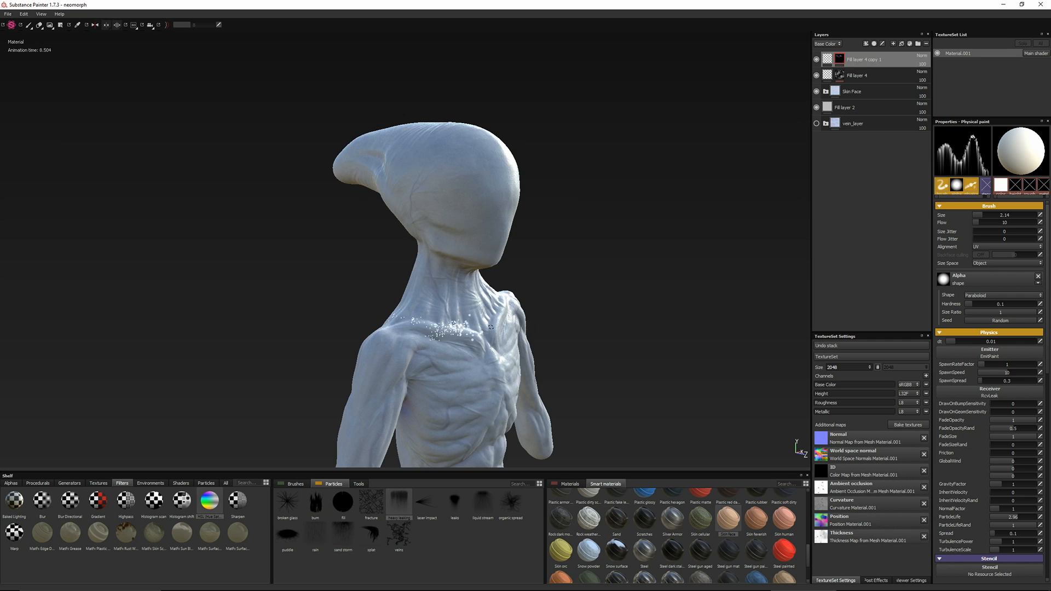
{"action": "left_click_drag", "start_coordinate": [490, 327], "coordinate": [531, 300], "text": "alt"}
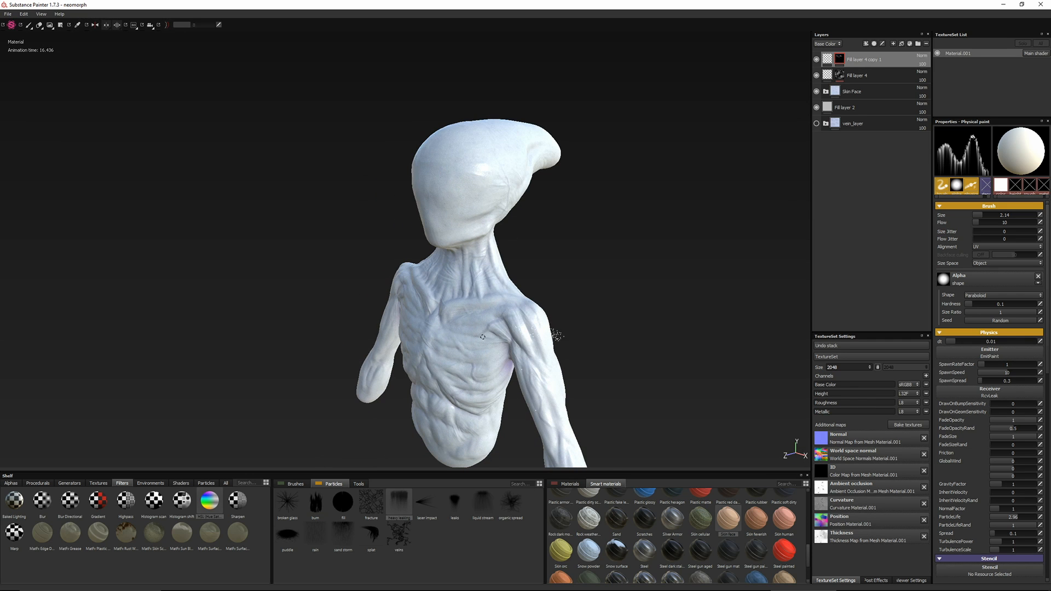
{"action": "left_click_drag", "start_coordinate": [490, 402], "coordinate": [380, 210], "text": "alt"}
Try a base color on the drip streak layer and return it to roughness only
{"action": "left_click", "coordinate": [827, 59]}
{"action": "left_click", "coordinate": [945, 212]}
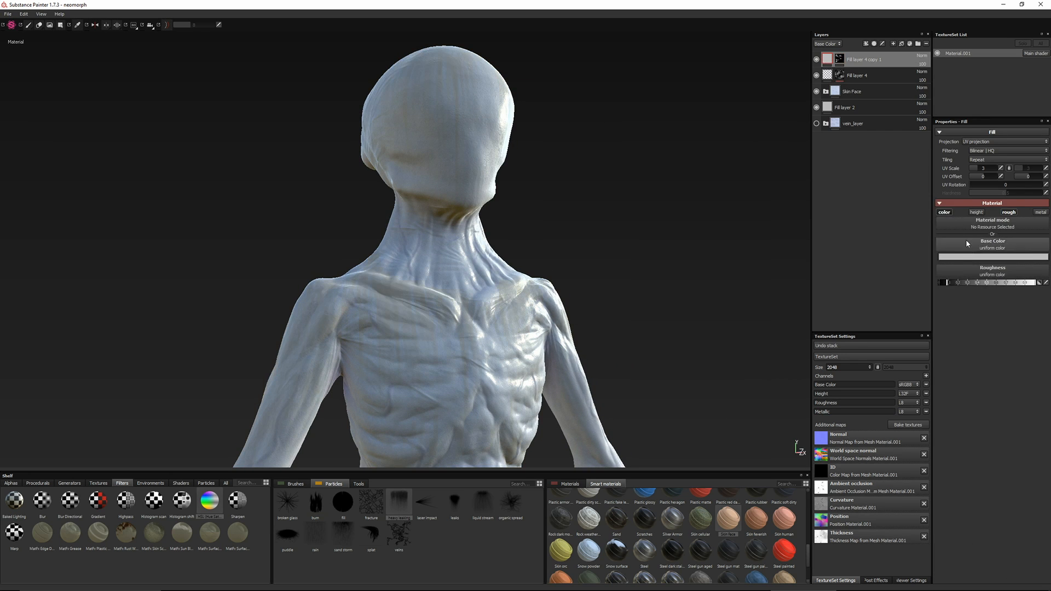
{"action": "left_click", "coordinate": [967, 257]}
{"action": "left_click", "coordinate": [931, 254]}
{"action": "mouse_move", "coordinate": [328, 252]}
{"action": "left_mouse_down", "text": "alt"}
{"action": "mouse_move", "coordinate": [214, 275]}
{"action": "mouse_move", "coordinate": [300, 199]}
{"action": "mouse_move", "coordinate": [462, 169]}
{"action": "mouse_move", "coordinate": [441, 228]}
{"action": "mouse_move", "coordinate": [427, 230]}
{"action": "left_mouse_up", "text": "alt"}
{"action": "left_click", "coordinate": [1010, 207]}
{"action": "left_click", "coordinate": [944, 211]}
{"action": "left_click_drag", "start_coordinate": [493, 224], "coordinate": [516, 230], "text": "alt"}
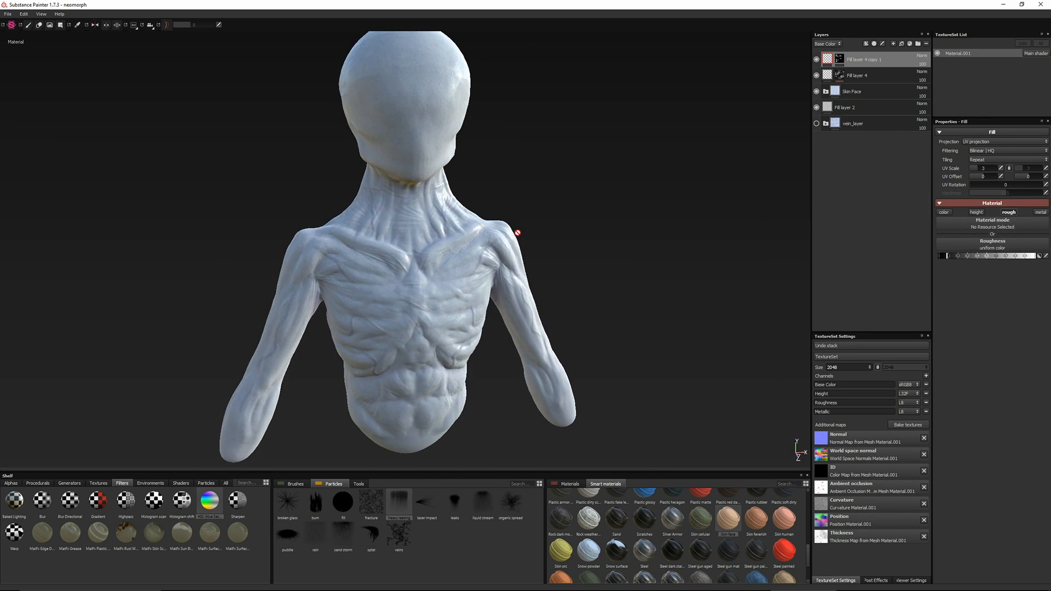
Examine the bust's individual texture channels and compare the full material with the reference picture in XnView
{"action": "key", "text": "c"}
{"action": "key", "text": "c"}
{"action": "key", "text": "c"}
{"action": "left_click_drag", "start_coordinate": [410, 268], "coordinate": [486, 258], "text": "alt"}
{"action": "key", "text": "m"}
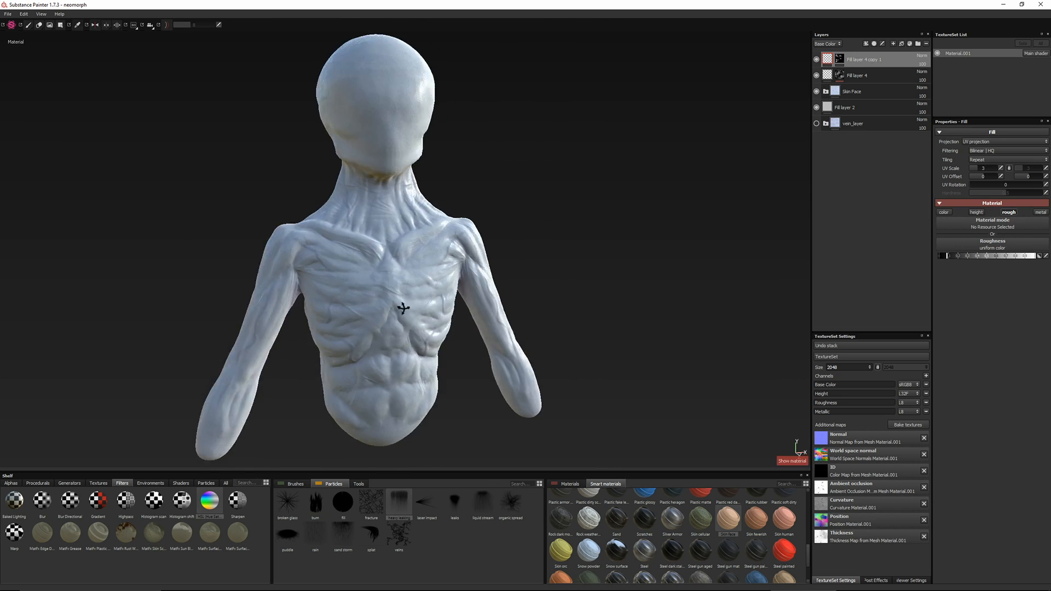
{"action": "left_click_drag", "start_coordinate": [402, 310], "coordinate": [404, 307], "text": "alt"}
{"action": "right_click_drag", "start_coordinate": [404, 307], "coordinate": [371, 300], "text": "alt"}
{"action": "key", "text": "alt+Tab"}
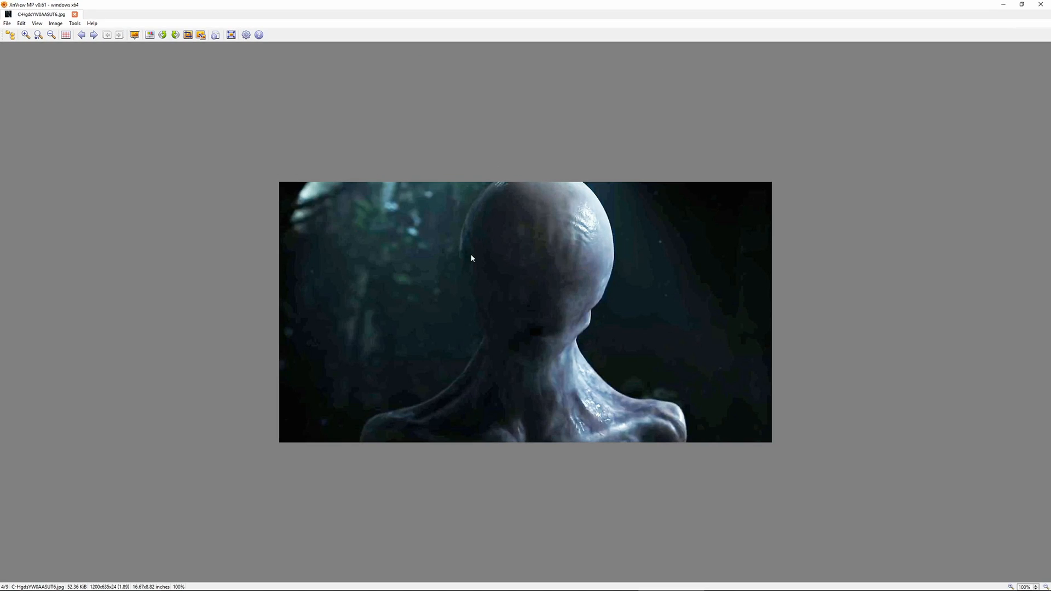
{"action": "key", "text": "alt+Tab"}
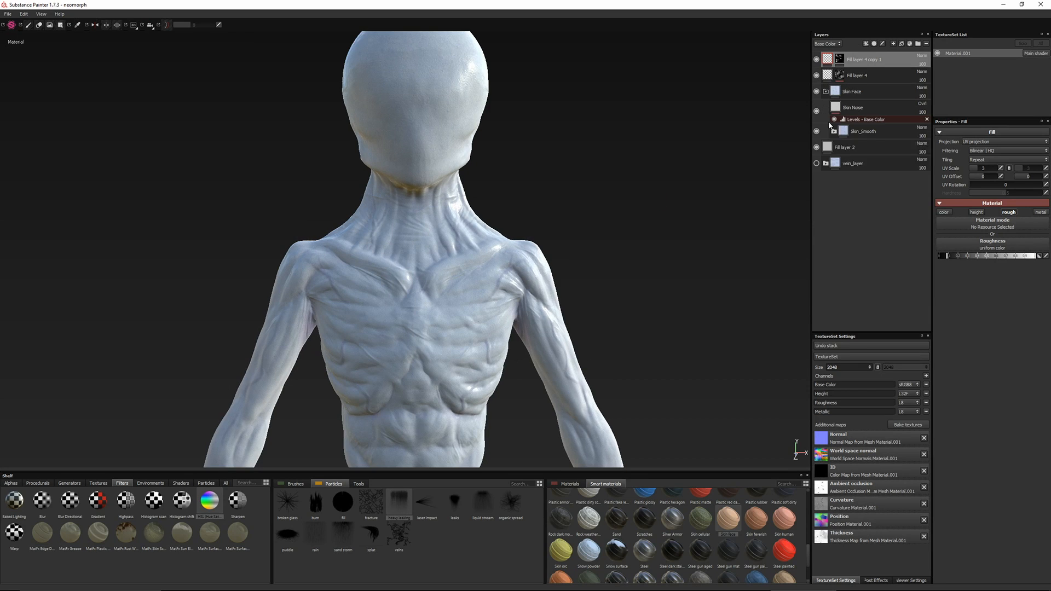
Duplicate the purple vein fill layer in the BaseColor folder and clear the copy's mask
{"action": "left_click", "coordinate": [865, 235]}
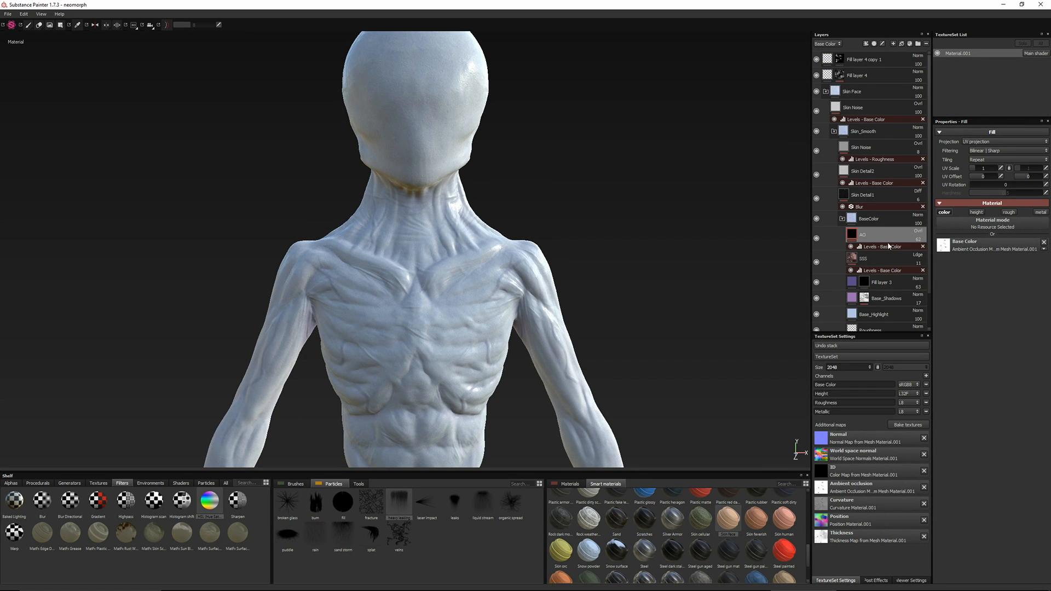
{"action": "right_click", "coordinate": [893, 283]}
{"action": "left_click", "coordinate": [910, 448]}
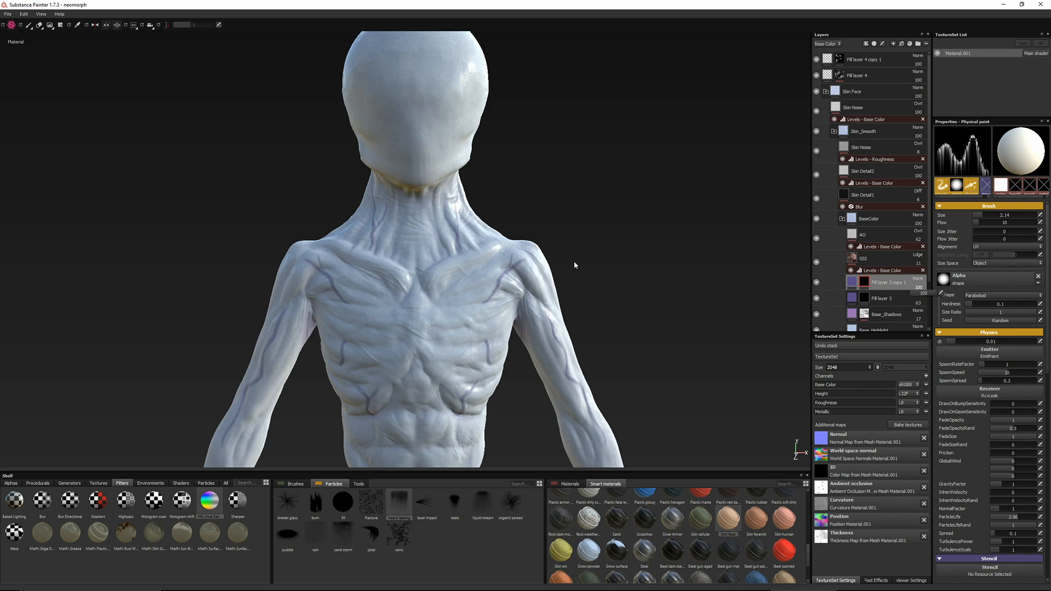
{"action": "right_click", "coordinate": [867, 284]}
{"action": "left_click", "coordinate": [913, 300]}
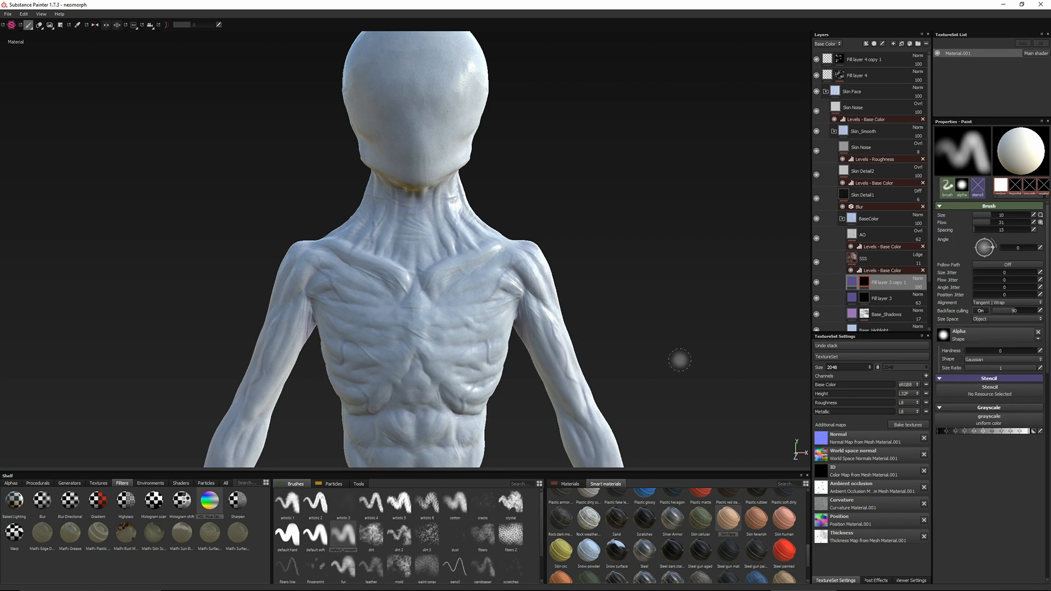
Drive the copied purple layer's mask with the MG Mask Builder generator, using AO 1 and an AO range of 0.92
{"action": "right_click", "coordinate": [865, 283]}
{"action": "left_click", "coordinate": [909, 456]}
{"action": "left_click", "coordinate": [993, 143]}
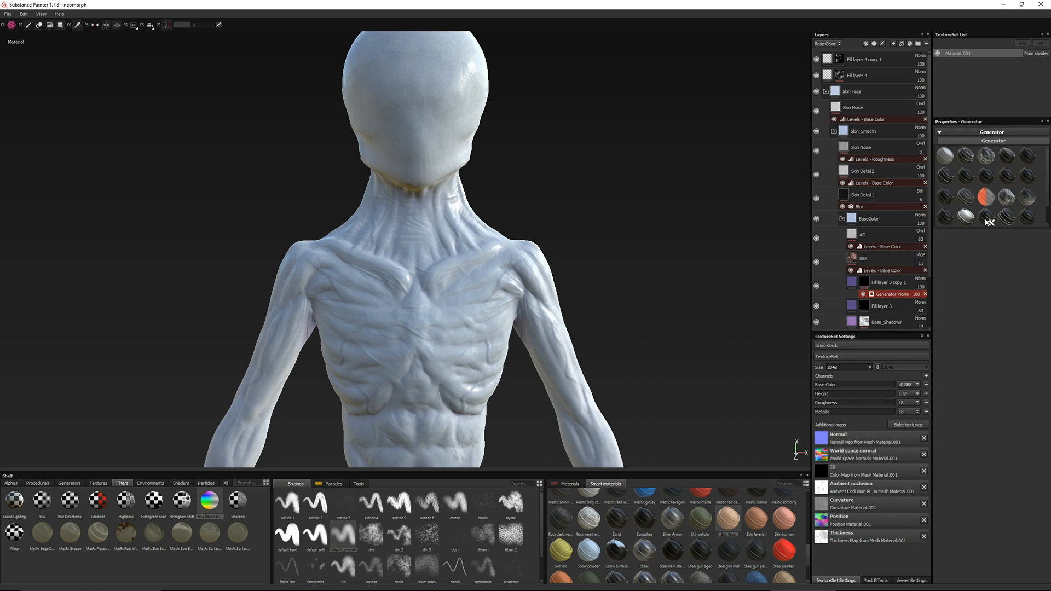
{"action": "mouse_move", "coordinate": [1008, 218]}
{"action": "left_click", "coordinate": [985, 176]}
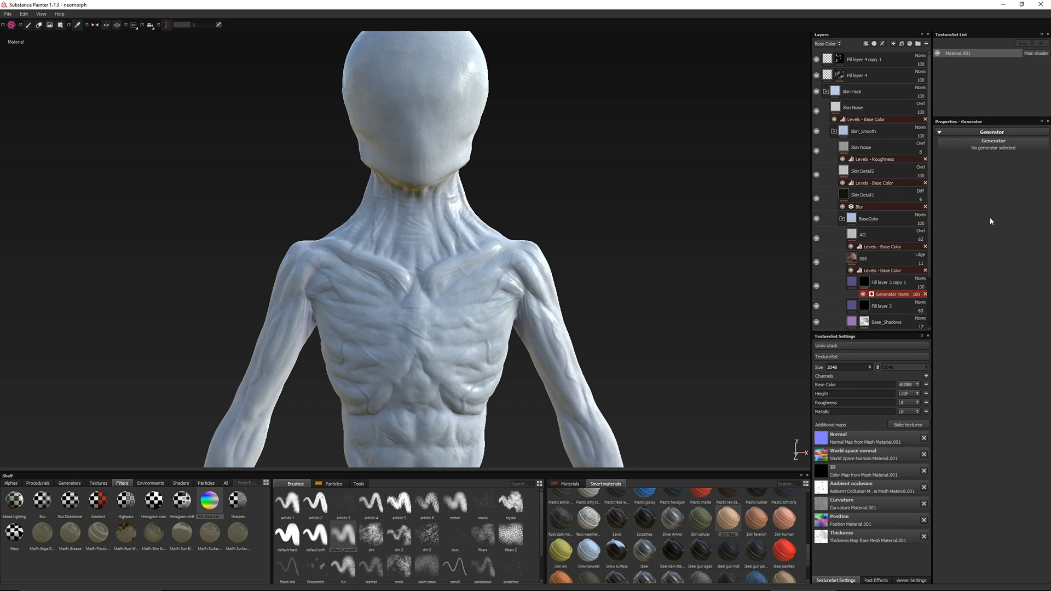
{"action": "left_click_drag", "start_coordinate": [1006, 217], "coordinate": [1035, 257]}
{"action": "left_click", "coordinate": [996, 243]}
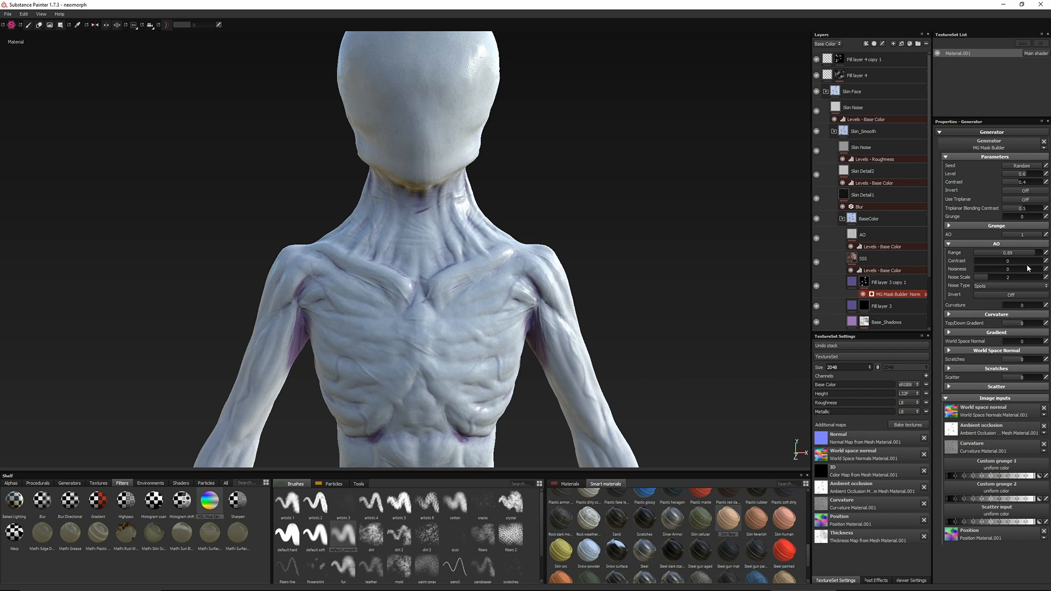
{"action": "mouse_move", "coordinate": [359, 270]}
{"action": "left_mouse_down", "text": "alt"}
{"action": "mouse_move", "coordinate": [422, 272]}
{"action": "mouse_move", "coordinate": [215, 253]}
{"action": "mouse_move", "coordinate": [416, 265]}
{"action": "left_mouse_up", "text": "alt"}
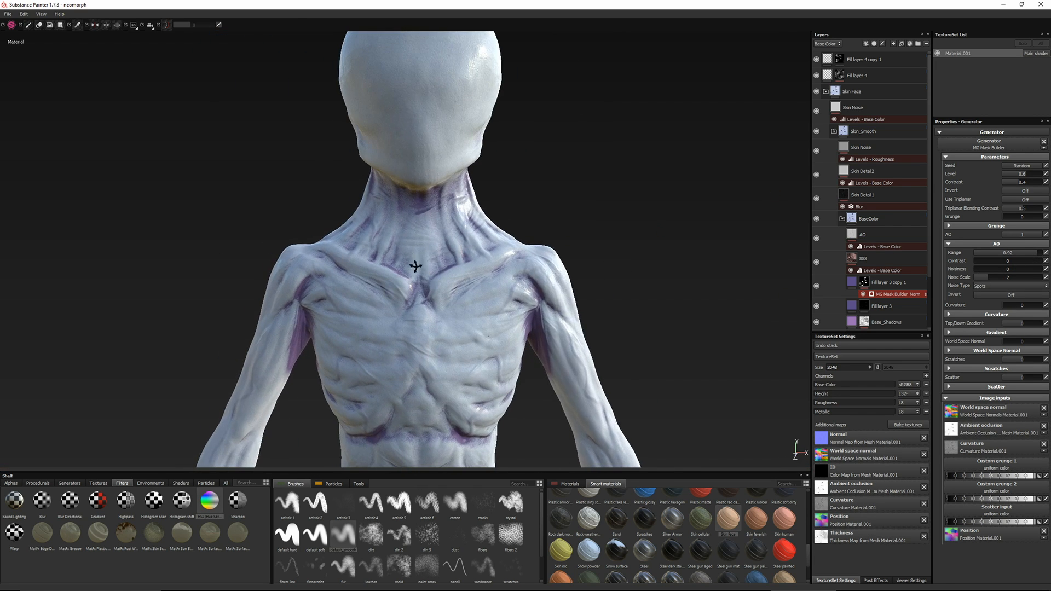
Add a Blur filter with intensity 1.18 to the copied purple layer's mask
{"action": "right_click", "coordinate": [864, 282]}
{"action": "left_click", "coordinate": [888, 493]}
{"action": "left_click", "coordinate": [979, 144]}
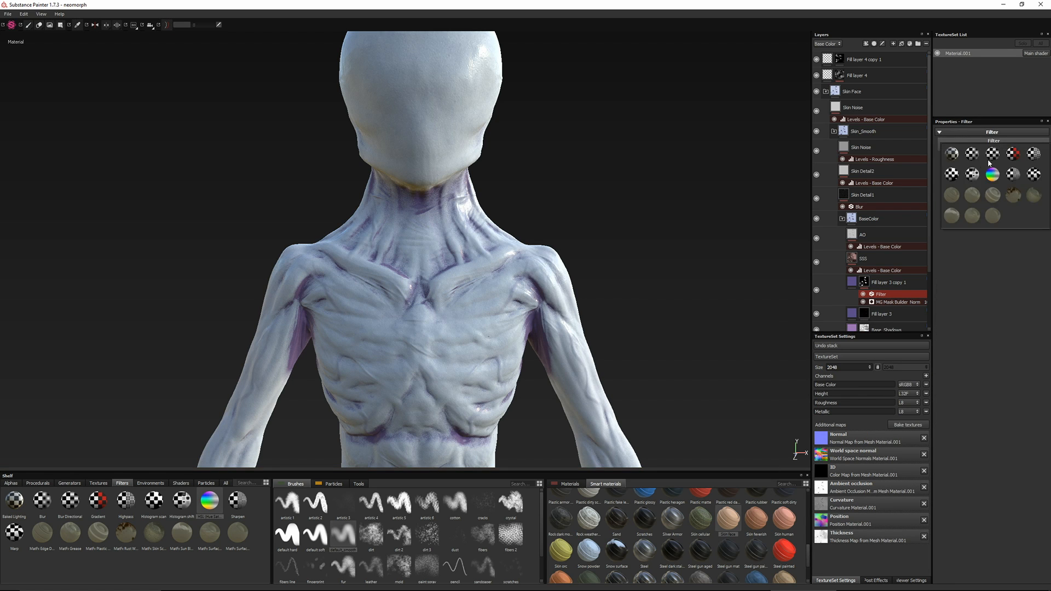
{"action": "left_click", "coordinate": [969, 153]}
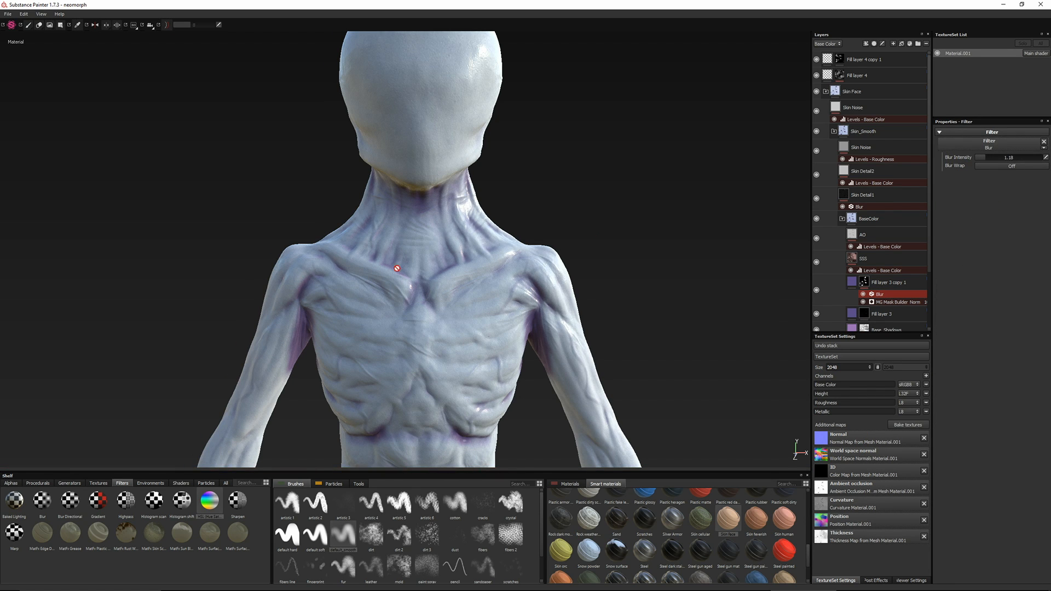
{"action": "left_click_drag", "start_coordinate": [397, 268], "coordinate": [433, 269], "text": "alt"}
Set the copied purple layer's blending mode to Multiply and its opacity to about 58
{"action": "left_click", "coordinate": [852, 282]}
{"action": "left_click", "coordinate": [920, 280]}
{"action": "left_click", "coordinate": [923, 401]}
{"action": "left_click", "coordinate": [919, 279]}
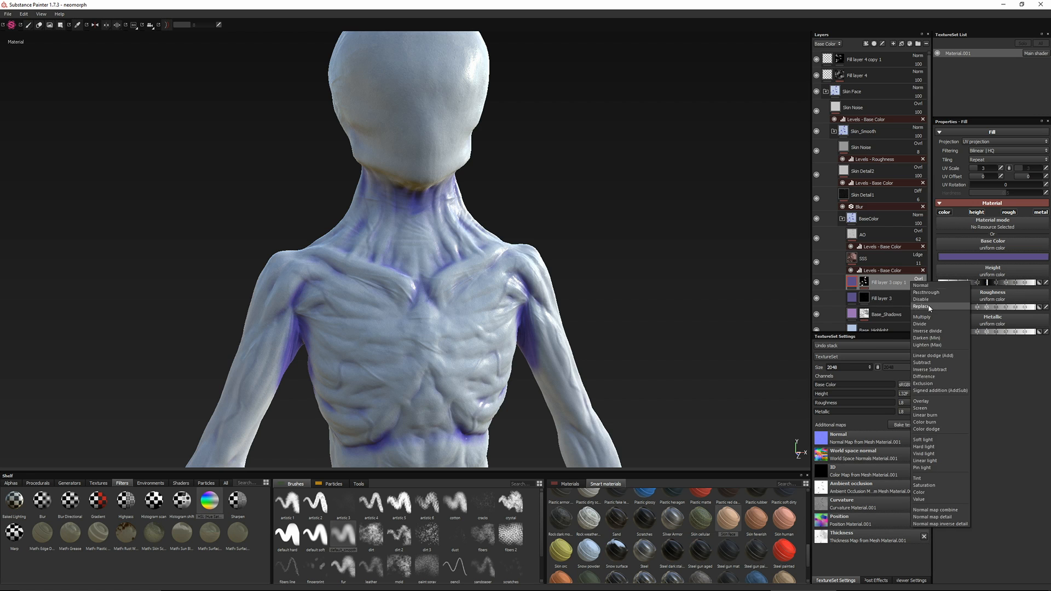
{"action": "left_click", "coordinate": [927, 318]}
{"action": "left_click_drag", "start_coordinate": [509, 283], "coordinate": [478, 286], "text": "alt"}
{"action": "left_click", "coordinate": [920, 288]}
{"action": "left_click_drag", "start_coordinate": [935, 292], "coordinate": [926, 296]}
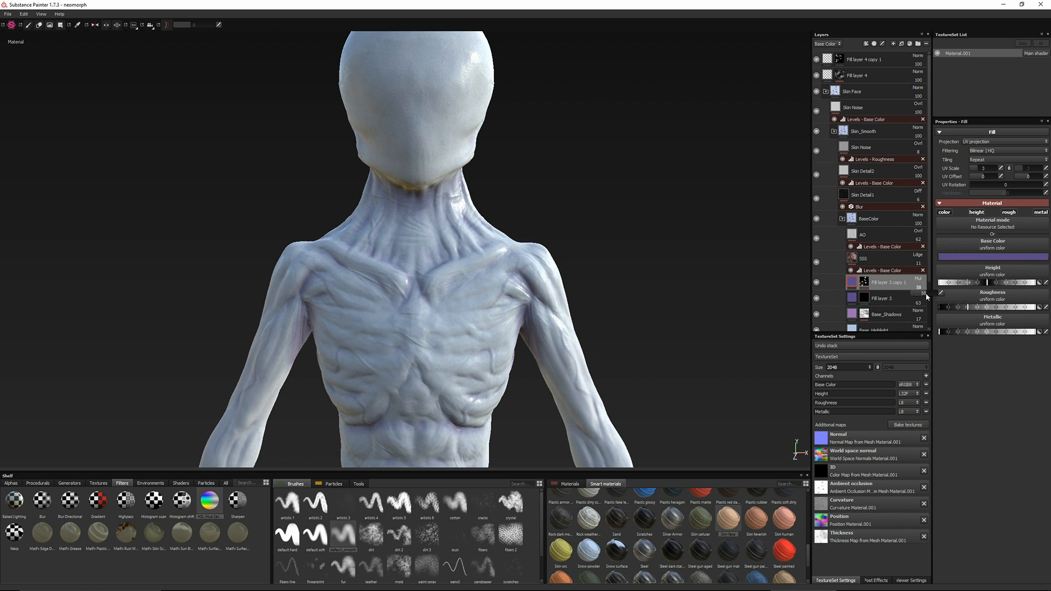
Compare the bust's purple shading with the creature reference image in XnView MP
{"action": "left_click_drag", "start_coordinate": [285, 249], "coordinate": [227, 230], "text": "alt"}
{"action": "key", "text": "super+Tab"}
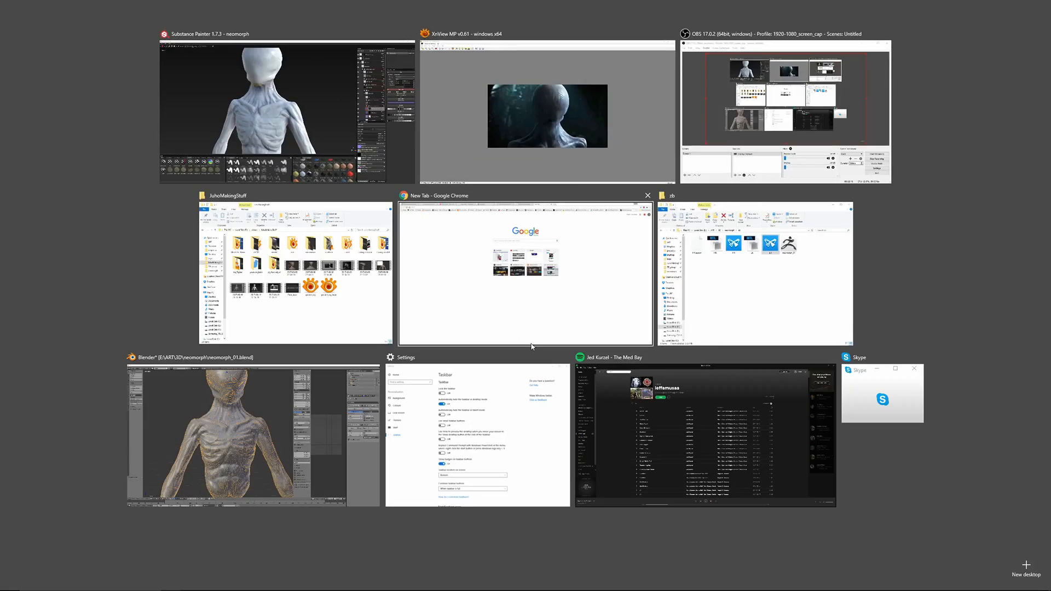
{"action": "left_click", "coordinate": [539, 112]}
{"action": "key", "text": "super+Tab"}
{"action": "left_click", "coordinate": [569, 118]}
{"action": "mouse_move", "coordinate": [525, 230]}
{"action": "left_mouse_down", "text": "alt"}
{"action": "mouse_move", "coordinate": [465, 259]}
{"action": "mouse_move", "coordinate": [402, 262]}
{"action": "left_mouse_up", "text": "alt"}
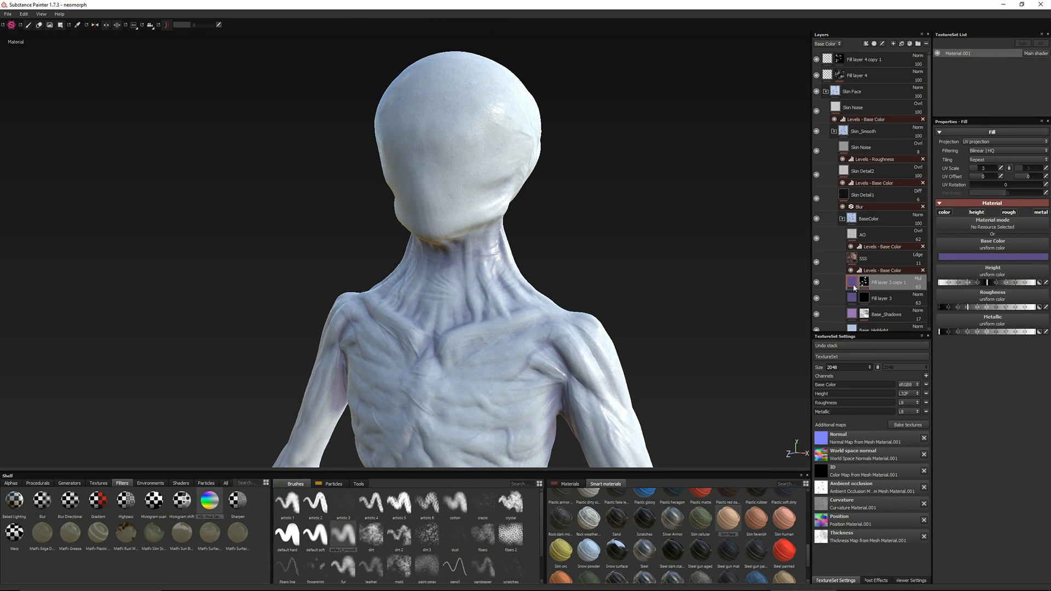
Add a Paint effect to the copied purple layer's mask and brush over the head at size 17.82
{"action": "right_click", "coordinate": [864, 283]}
{"action": "left_click_drag", "start_coordinate": [811, 285], "coordinate": [795, 284]}
{"action": "left_click_drag", "start_coordinate": [981, 224], "coordinate": [972, 224]}
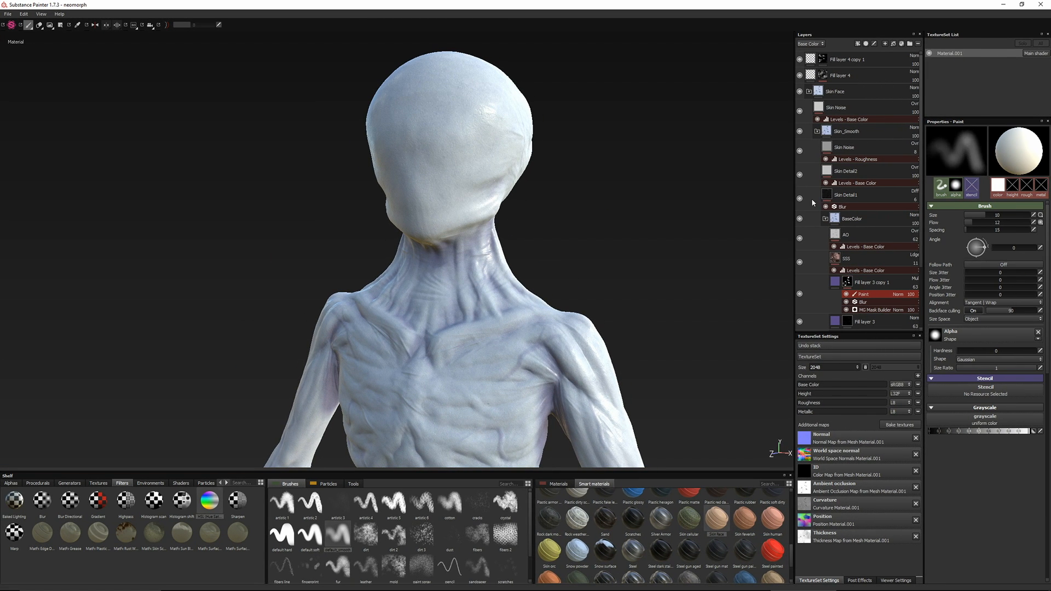
{"action": "left_click_drag", "start_coordinate": [580, 217], "coordinate": [496, 208], "text": "alt"}
{"action": "middle_click_drag", "start_coordinate": [495, 208], "coordinate": [486, 275], "text": "alt"}
{"action": "right_click_drag", "start_coordinate": [504, 284], "coordinate": [547, 284], "text": "ctrl"}
{"action": "mouse_move", "coordinate": [505, 285]}
{"action": "left_mouse_down"}
{"action": "mouse_move", "coordinate": [462, 242]}
{"action": "mouse_move", "coordinate": [251, 281]}
{"action": "left_mouse_up"}
{"action": "left_click_drag", "start_coordinate": [277, 235], "coordinate": [356, 252], "text": "alt+shift"}
{"action": "left_click_drag", "start_coordinate": [413, 280], "coordinate": [459, 288], "text": "alt"}
{"action": "right_click_drag", "start_coordinate": [438, 298], "coordinate": [315, 301], "text": "shift"}
{"action": "right_click_drag", "start_coordinate": [408, 294], "coordinate": [386, 295], "text": "ctrl"}
{"action": "left_click_drag", "start_coordinate": [378, 246], "coordinate": [363, 187]}
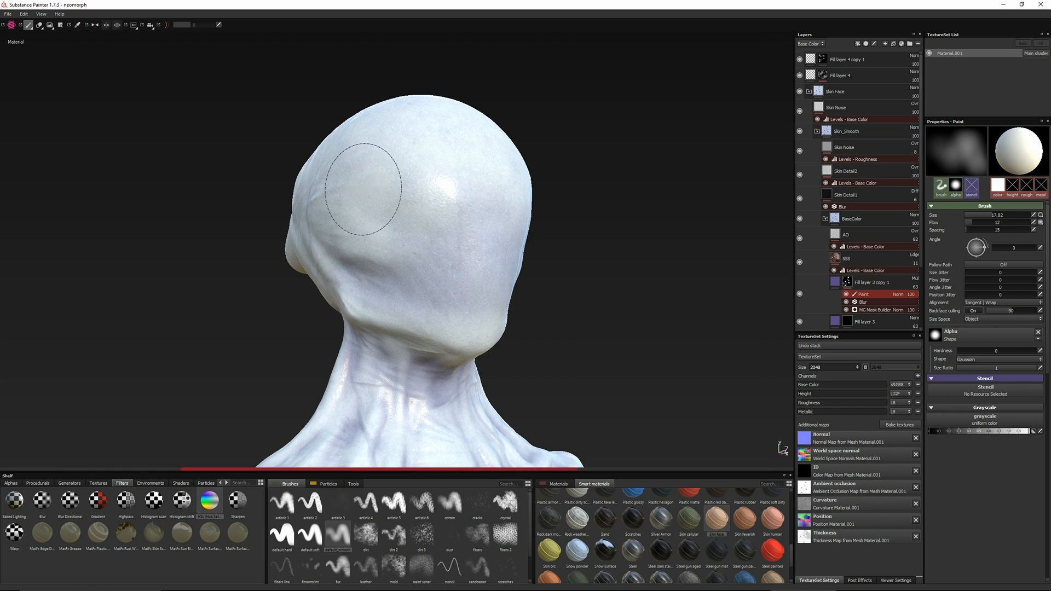
Examine the shading on the head, neck and torso from several sides and under different environment lighting
{"action": "left_click_drag", "start_coordinate": [535, 324], "coordinate": [485, 317], "text": "alt"}
{"action": "left_click_drag", "start_coordinate": [569, 305], "coordinate": [504, 280], "text": "alt"}
{"action": "right_click_drag", "start_coordinate": [569, 284], "coordinate": [429, 305], "text": "alt"}
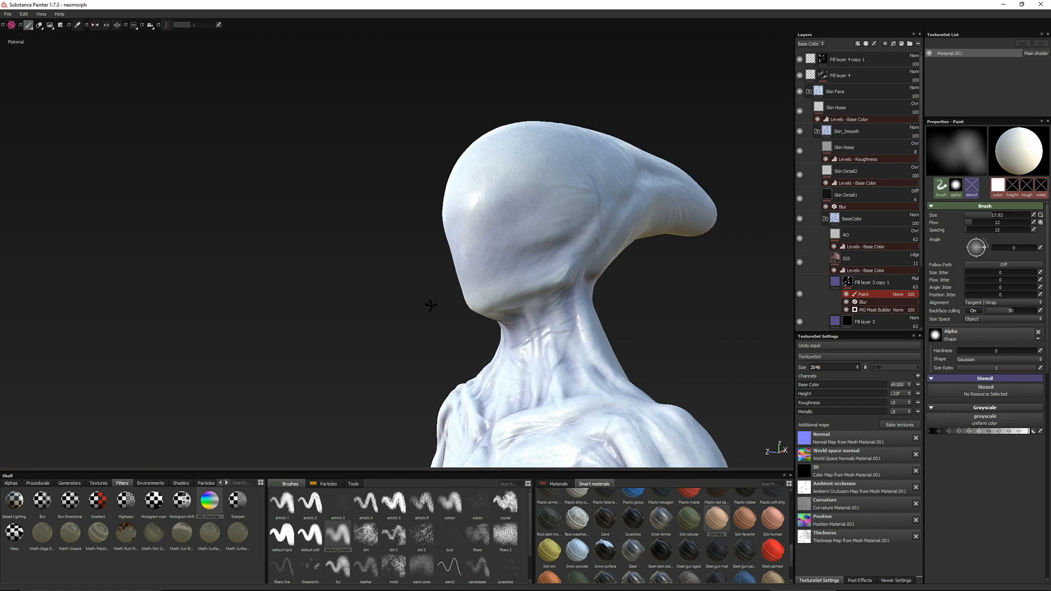
{"action": "left_click_drag", "start_coordinate": [429, 305], "coordinate": [531, 290], "text": "alt"}
{"action": "left_click_drag", "start_coordinate": [555, 304], "coordinate": [542, 315]}
{"action": "left_click_drag", "start_coordinate": [471, 295], "coordinate": [537, 307], "text": "alt+shift"}
{"action": "left_click_drag", "start_coordinate": [460, 314], "coordinate": [449, 294]}
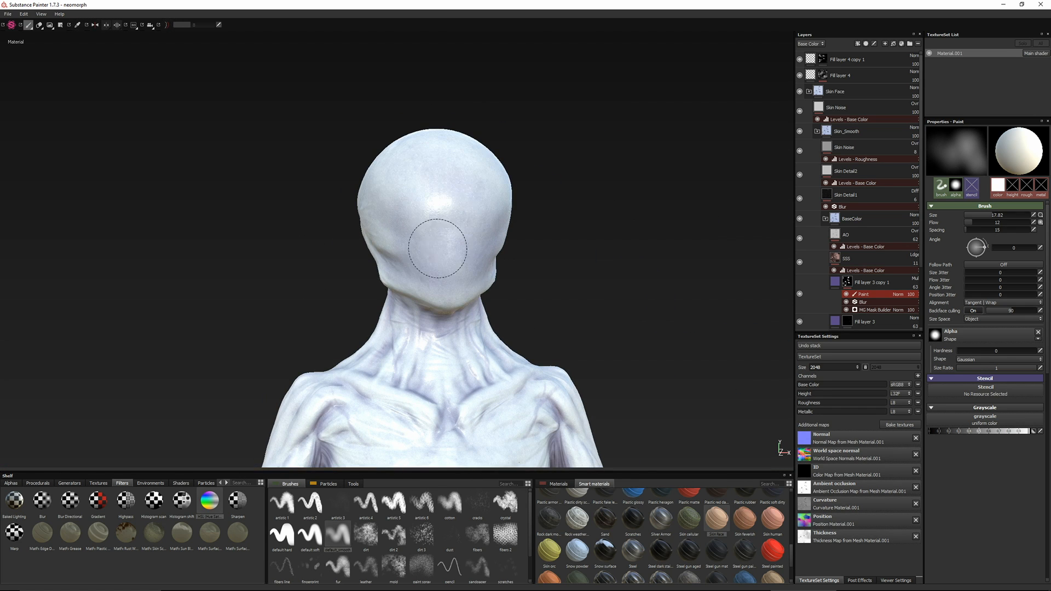
{"action": "left_click_drag", "start_coordinate": [436, 249], "coordinate": [382, 313], "text": "alt"}
{"action": "middle_click_drag", "start_coordinate": [383, 312], "coordinate": [412, 233], "text": "alt"}
{"action": "left_click_drag", "start_coordinate": [412, 233], "coordinate": [392, 210], "text": "alt"}
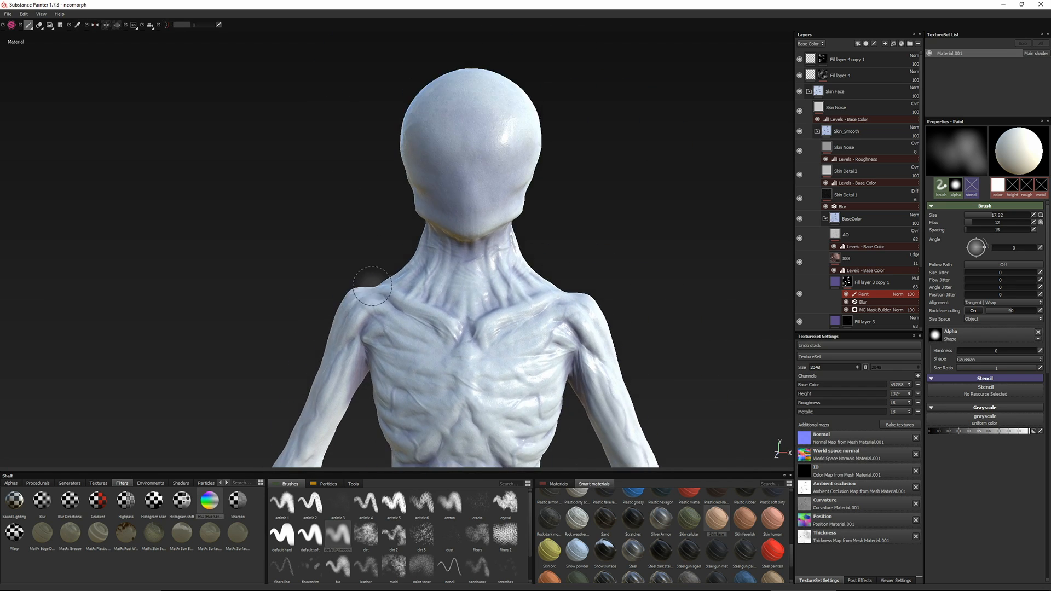
Compare the bust with the reference image and examine it under rotated environment lighting with lightweight viewport shadows on
{"action": "key", "text": "alt+Tab"}
{"action": "key", "text": "alt+Tab"}
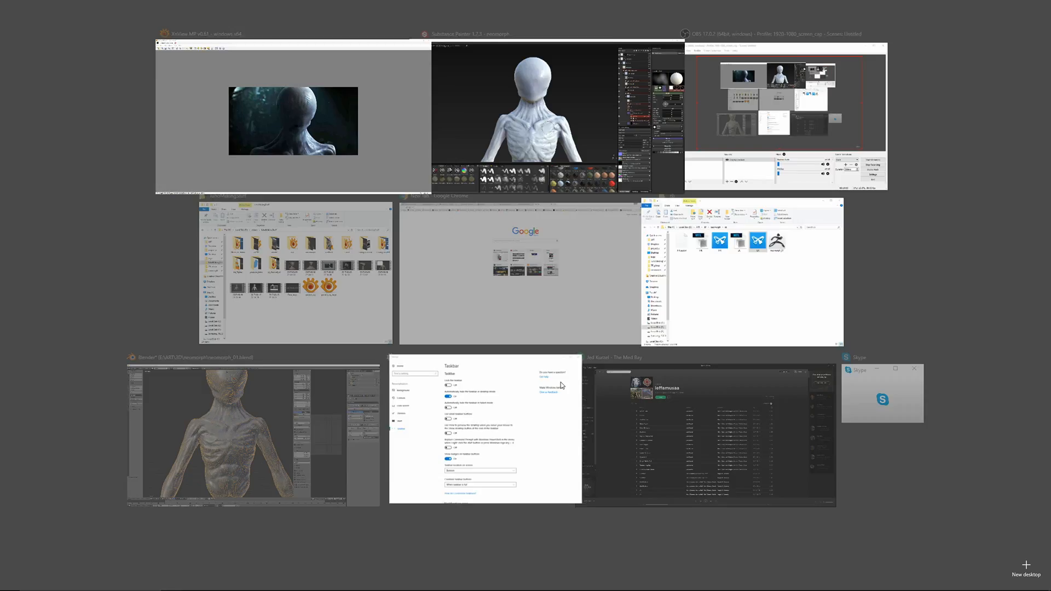
{"action": "right_click_drag", "start_coordinate": [361, 261], "coordinate": [268, 260], "text": "shift"}
{"action": "mouse_move", "coordinate": [268, 259]}
{"action": "left_mouse_down", "text": "alt"}
{"action": "mouse_move", "coordinate": [206, 244]}
{"action": "mouse_move", "coordinate": [262, 240]}
{"action": "left_mouse_up", "text": "alt"}
{"action": "right_click_drag", "start_coordinate": [307, 240], "coordinate": [358, 240], "text": "shift"}
{"action": "mouse_move", "coordinate": [248, 230]}
{"action": "left_mouse_down", "text": "alt"}
{"action": "mouse_move", "coordinate": [361, 233]}
{"action": "mouse_move", "coordinate": [321, 229]}
{"action": "left_mouse_up", "text": "alt"}
{"action": "left_click_drag", "start_coordinate": [378, 245], "coordinate": [352, 252], "text": "alt"}
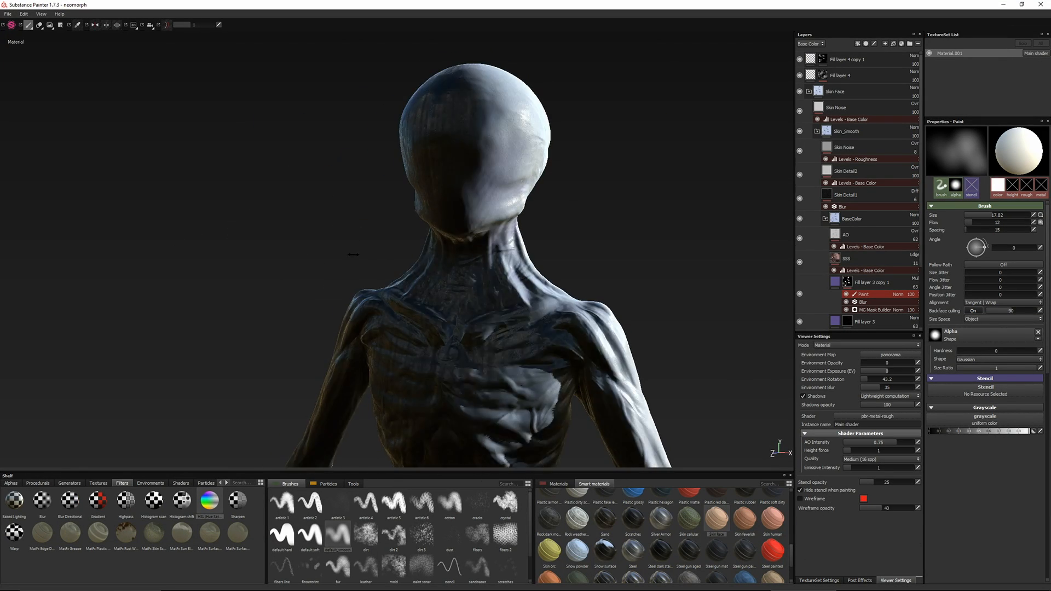
{"action": "right_click_drag", "start_coordinate": [352, 252], "coordinate": [389, 265], "text": "shift"}
{"action": "mouse_move", "coordinate": [389, 265]}
{"action": "left_mouse_down", "text": "alt"}
{"action": "mouse_move", "coordinate": [421, 246]}
{"action": "mouse_move", "coordinate": [384, 263]}
{"action": "left_mouse_up", "text": "alt"}
{"action": "middle_click_drag", "start_coordinate": [362, 241], "coordinate": [350, 274], "text": "alt"}
{"action": "right_click_drag", "start_coordinate": [350, 273], "coordinate": [244, 276], "text": "shift"}
{"action": "left_click_drag", "start_coordinate": [244, 276], "coordinate": [343, 251], "text": "alt"}
{"action": "right_click_drag", "start_coordinate": [343, 251], "coordinate": [323, 257], "text": "alt"}
Turn off the viewport shadows and save the Substance Painter project
{"action": "left_click", "coordinate": [803, 396]}
{"action": "left_click_drag", "start_coordinate": [406, 274], "coordinate": [345, 292], "text": "alt"}
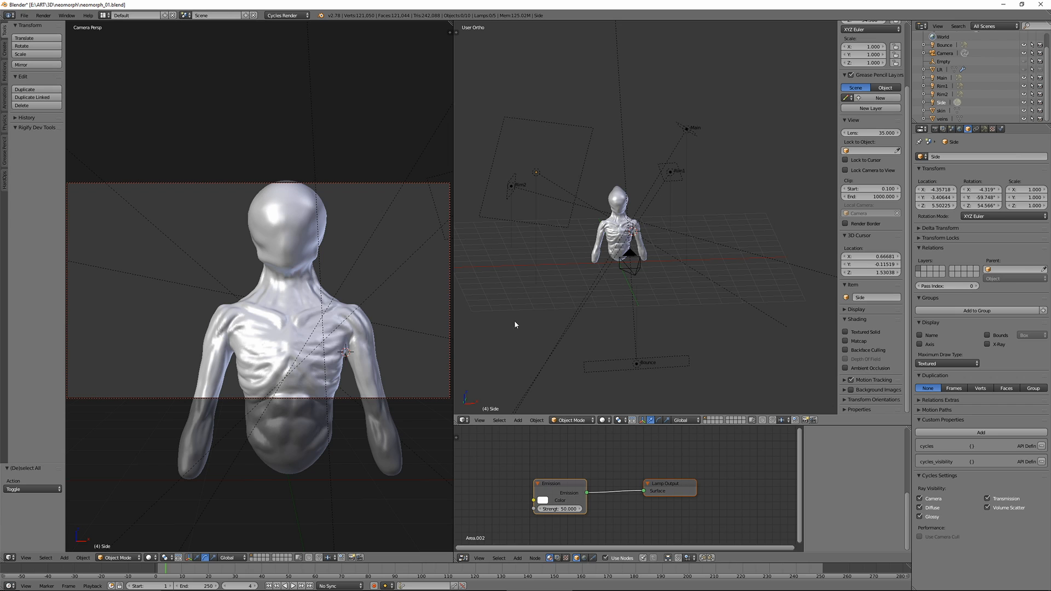
{"action": "mouse_move", "coordinate": [514, 320]}
{"action": "middle_mouse_down"}
{"action": "mouse_move", "coordinate": [540, 262]}
{"action": "mouse_move", "coordinate": [461, 258]}
{"action": "mouse_move", "coordinate": [635, 262]}
{"action": "middle_mouse_up"}
Switch to Blender, preview the camera view with rendered shading and return it to solid shading
{"action": "left_click", "coordinate": [148, 557]}
{"action": "left_click", "coordinate": [162, 505]}
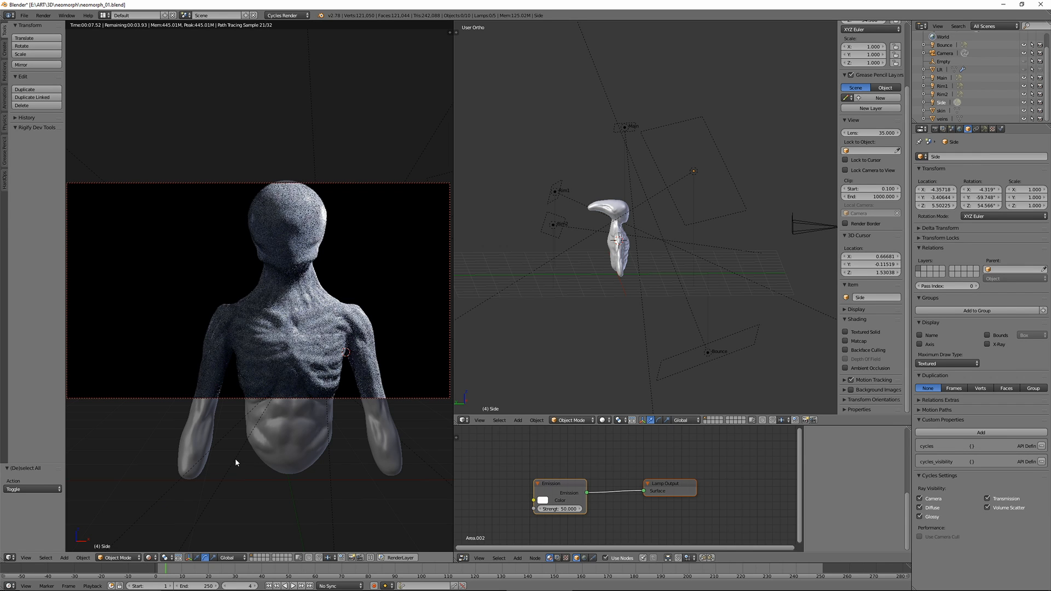
{"action": "left_click", "coordinate": [149, 557]}
{"action": "left_click", "coordinate": [162, 532]}
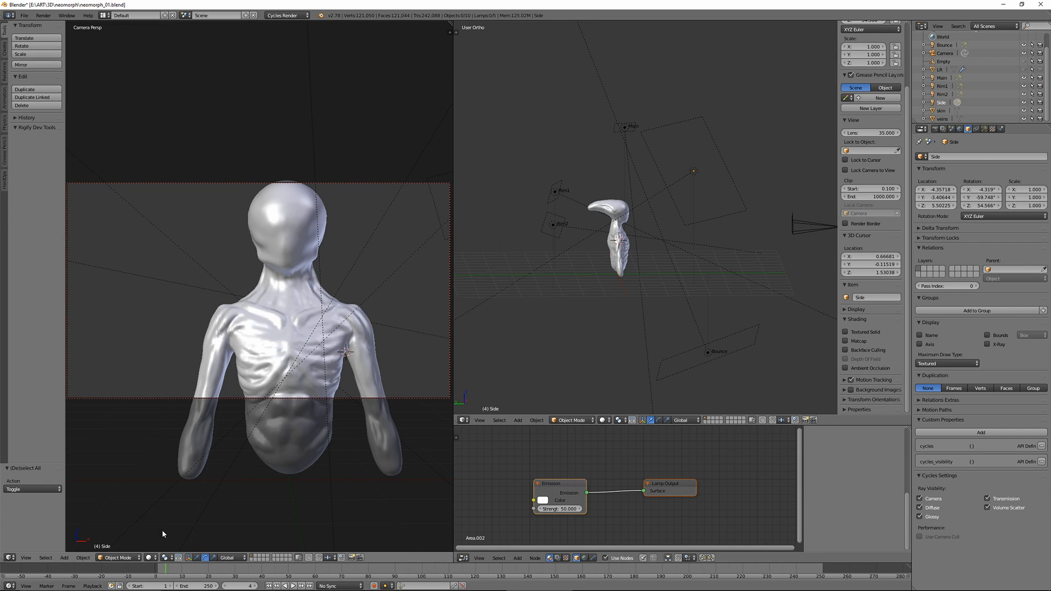
Review the Main lamp, the world settings and the scene's color management view and look options
{"action": "mouse_move", "coordinate": [618, 271]}
{"action": "middle_mouse_down", "text": "shift"}
{"action": "mouse_move", "coordinate": [565, 296]}
{"action": "mouse_move", "coordinate": [498, 273]}
{"action": "mouse_move", "coordinate": [590, 286]}
{"action": "mouse_move", "coordinate": [687, 141]}
{"action": "middle_mouse_up", "text": "shift"}
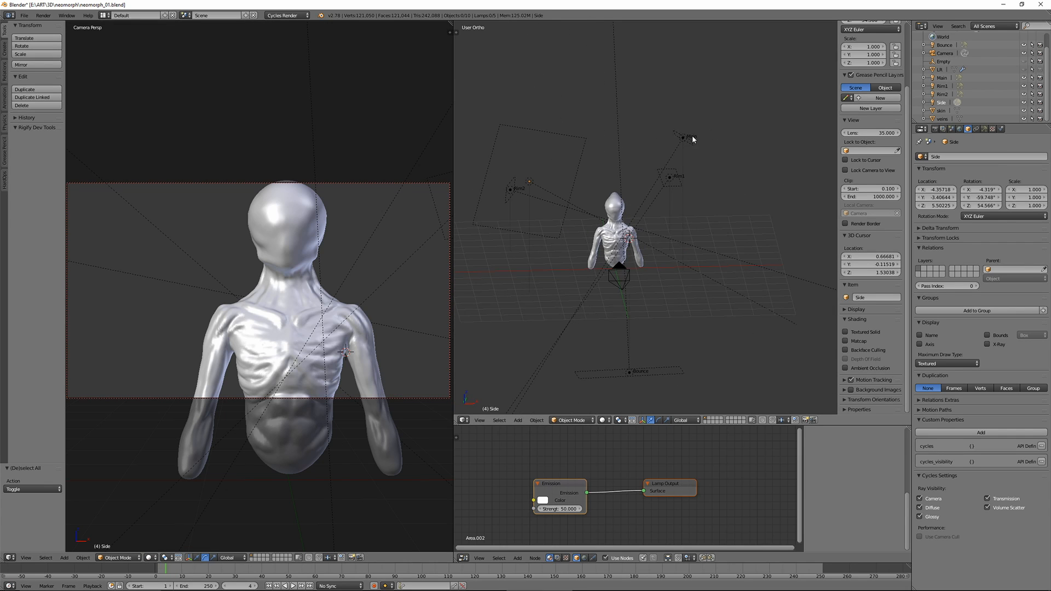
{"action": "right_click", "coordinate": [683, 137]}
{"action": "left_click", "coordinate": [959, 129]}
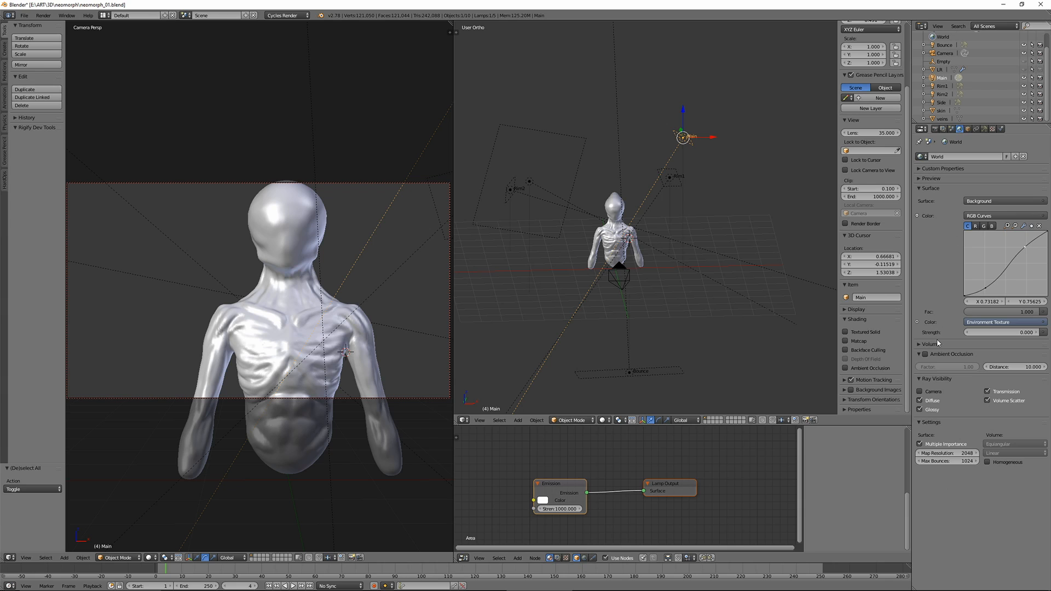
{"action": "left_click", "coordinate": [951, 129]}
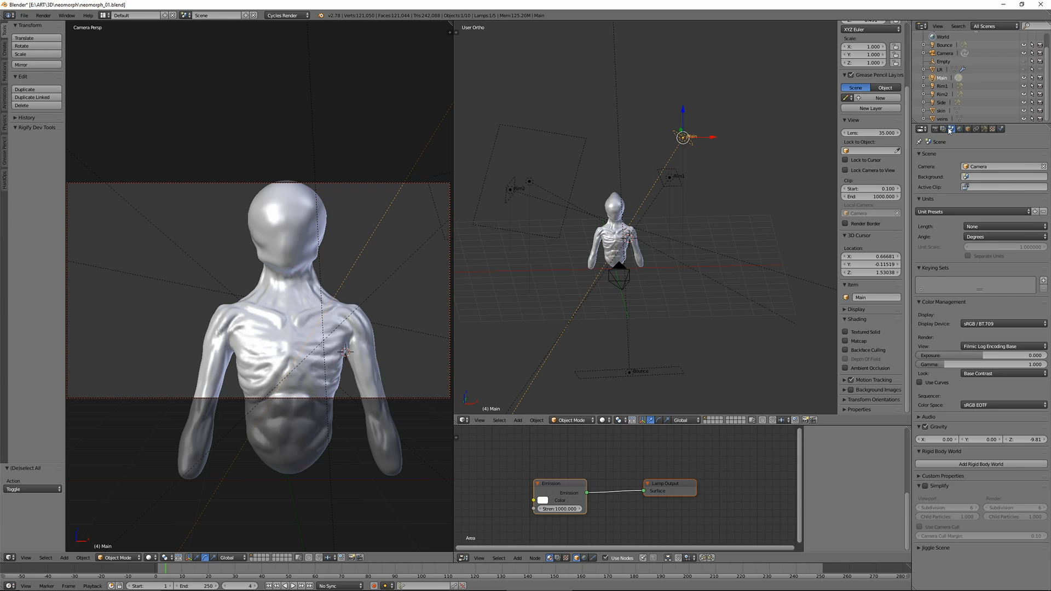
{"action": "left_click", "coordinate": [975, 347]}
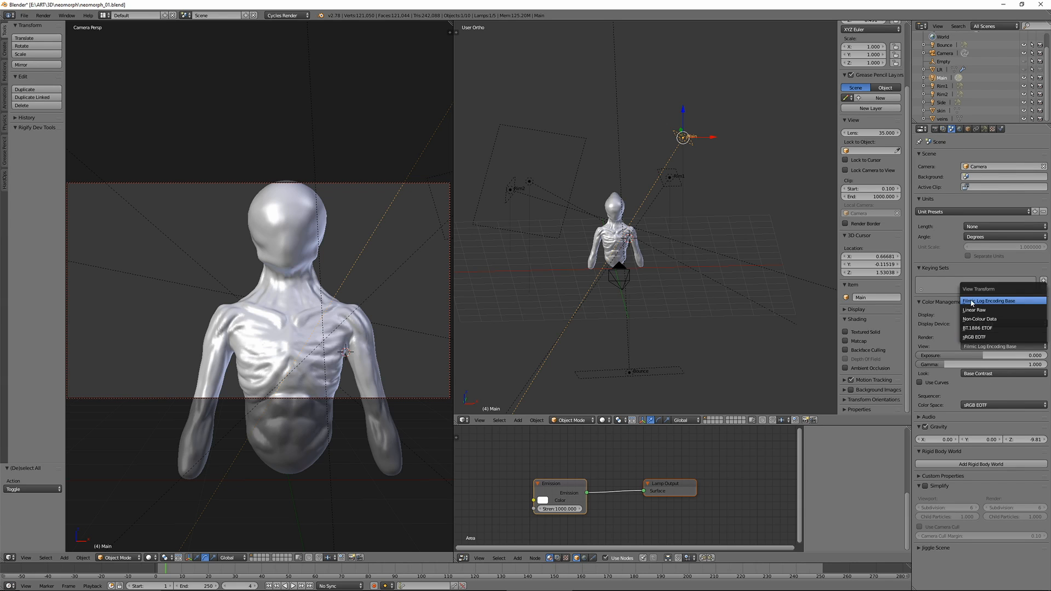
{"action": "left_click", "coordinate": [972, 301]}
{"action": "left_click", "coordinate": [973, 373]}
{"action": "left_click", "coordinate": [973, 310]}
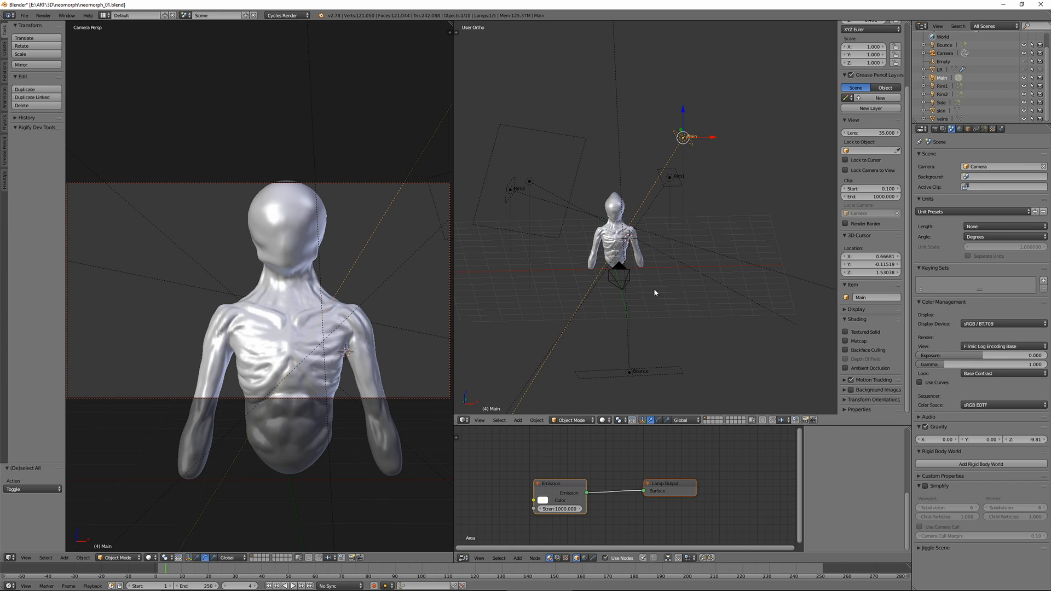
Select the Rim1, Rim2, Side and Bounce lamps in turn to examine their placement and emission nodes
{"action": "scroll", "coordinate": [657, 293], "scroll_direction": "up", "scroll_amount": 2}
{"action": "middle_click_drag", "start_coordinate": [656, 293], "coordinate": [725, 336], "text": "shift"}
{"action": "middle_click_drag", "start_coordinate": [724, 335], "coordinate": [706, 323]}
{"action": "middle_click_drag", "start_coordinate": [684, 285], "coordinate": [622, 296], "text": "shift"}
{"action": "middle_click_drag", "start_coordinate": [622, 295], "coordinate": [628, 298]}
{"action": "right_click", "coordinate": [684, 230]}
{"action": "middle_click_drag", "start_coordinate": [586, 267], "coordinate": [614, 206]}
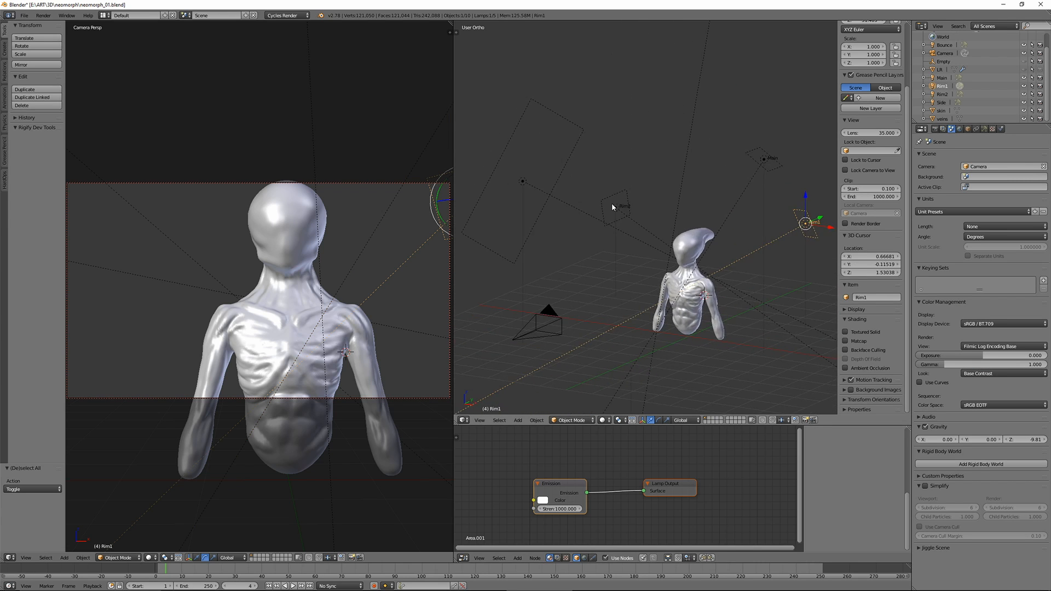
{"action": "right_click", "coordinate": [615, 207]}
{"action": "mouse_move", "coordinate": [584, 291]}
{"action": "middle_mouse_down", "text": "shift"}
{"action": "mouse_move", "coordinate": [546, 280]}
{"action": "mouse_move", "coordinate": [587, 279]}
{"action": "middle_mouse_up", "text": "shift"}
{"action": "right_click", "coordinate": [520, 149]}
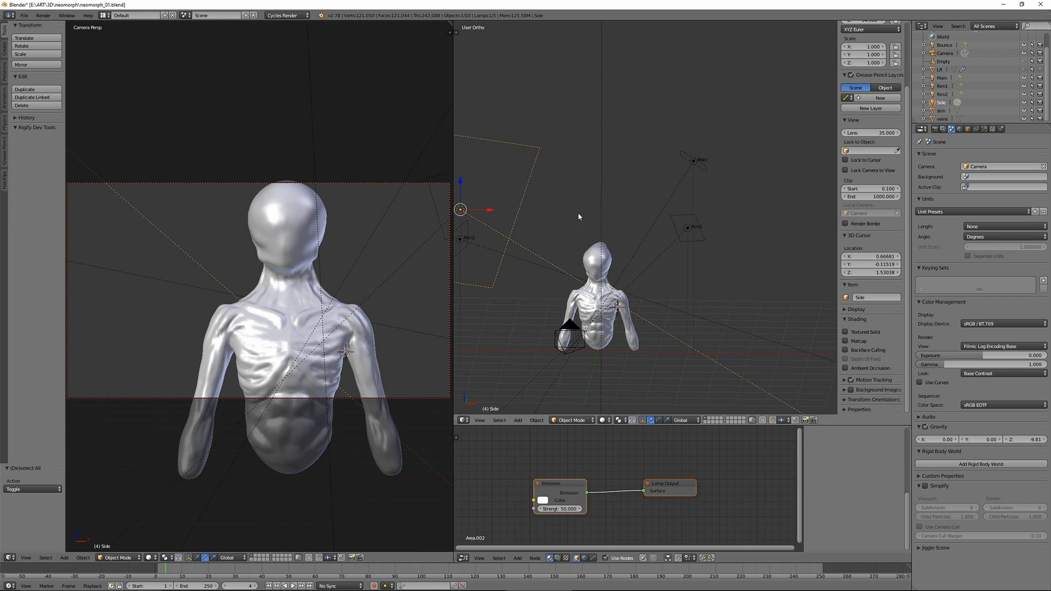
{"action": "middle_click_drag", "start_coordinate": [580, 216], "coordinate": [637, 212], "text": "shift"}
{"action": "scroll", "coordinate": [627, 284], "scroll_direction": "down", "scroll_amount": 2}
{"action": "middle_click_drag", "start_coordinate": [628, 288], "coordinate": [580, 215], "text": "shift"}
{"action": "right_click", "coordinate": [637, 328]}
{"action": "middle_click_drag", "start_coordinate": [666, 256], "coordinate": [594, 253]}
{"action": "middle_click_drag", "start_coordinate": [657, 239], "coordinate": [643, 254], "text": "shift"}
Enlarge the node editor, set the camera viewport to textured shading and examine the veins object's material nodes
{"action": "left_click_drag", "start_coordinate": [562, 426], "coordinate": [563, 174]}
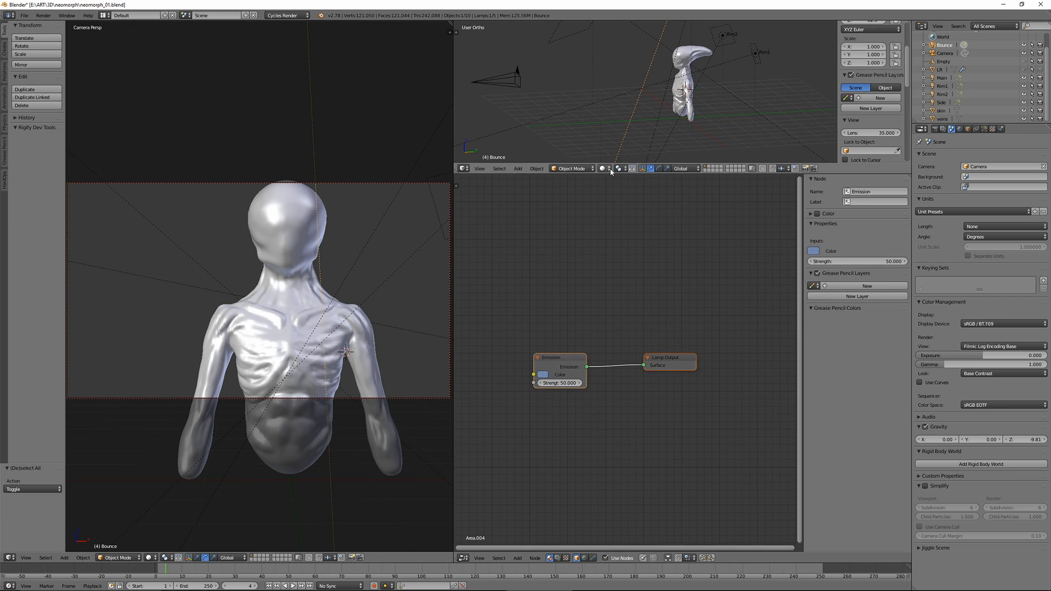
{"action": "right_click", "coordinate": [686, 59]}
{"action": "key", "text": "a"}
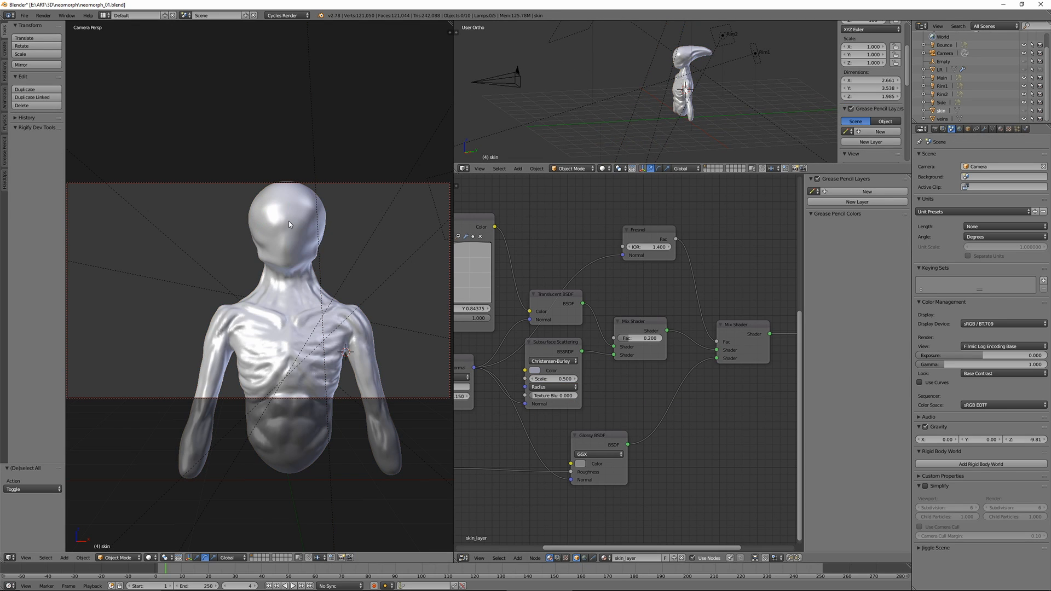
{"action": "right_click", "coordinate": [289, 225]}
{"action": "left_click", "coordinate": [148, 559]}
{"action": "left_click", "coordinate": [160, 523]}
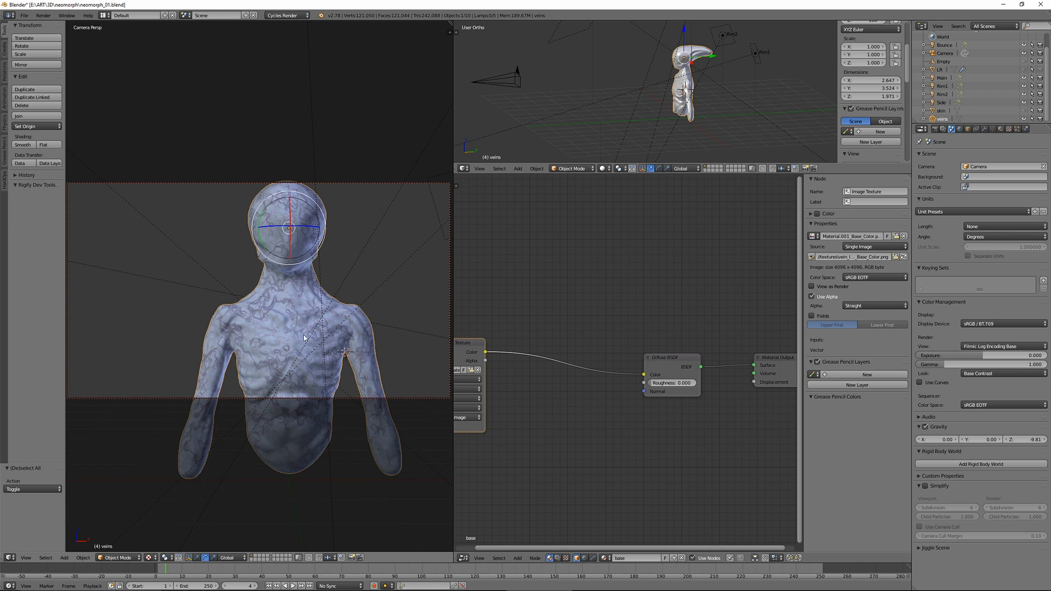
{"action": "middle_click_drag", "start_coordinate": [532, 321], "coordinate": [610, 301]}
{"action": "left_click_drag", "start_coordinate": [529, 326], "coordinate": [509, 285]}
{"action": "middle_click_drag", "start_coordinate": [791, 407], "coordinate": [624, 375]}
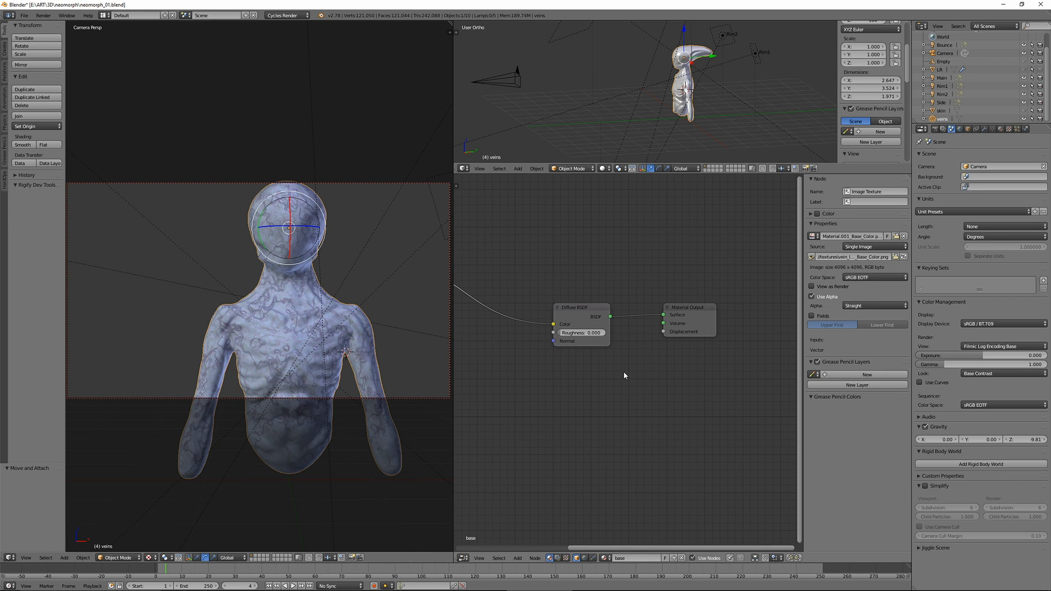
Unhide and select the skin object, and preview the base color image texture of its skin_layer material
{"action": "left_click", "coordinate": [1024, 111]}
{"action": "left_click", "coordinate": [941, 111]}
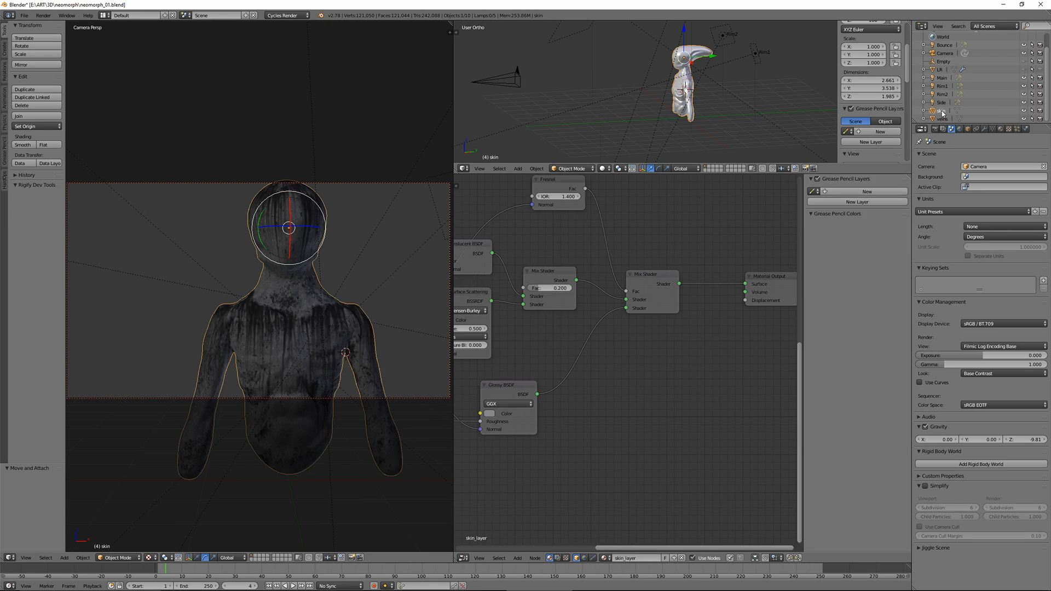
{"action": "middle_click_drag", "start_coordinate": [652, 309], "coordinate": [744, 337]}
{"action": "middle_click_drag", "start_coordinate": [478, 215], "coordinate": [587, 263]}
{"action": "middle_click_drag", "start_coordinate": [501, 231], "coordinate": [619, 235]}
{"action": "left_click", "coordinate": [553, 231]}
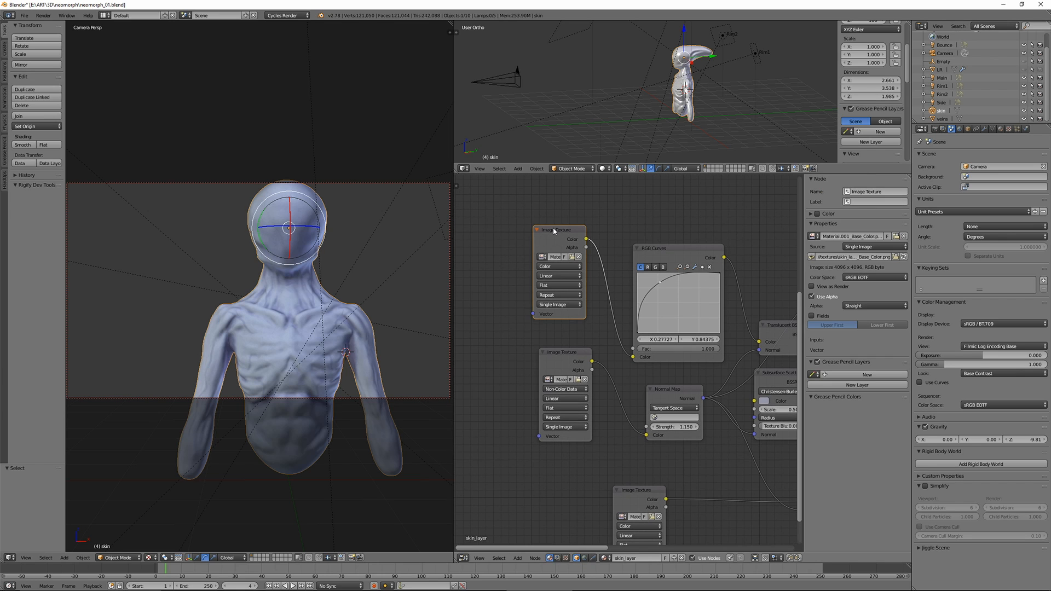
{"action": "middle_click_drag", "start_coordinate": [635, 363], "coordinate": [574, 319]}
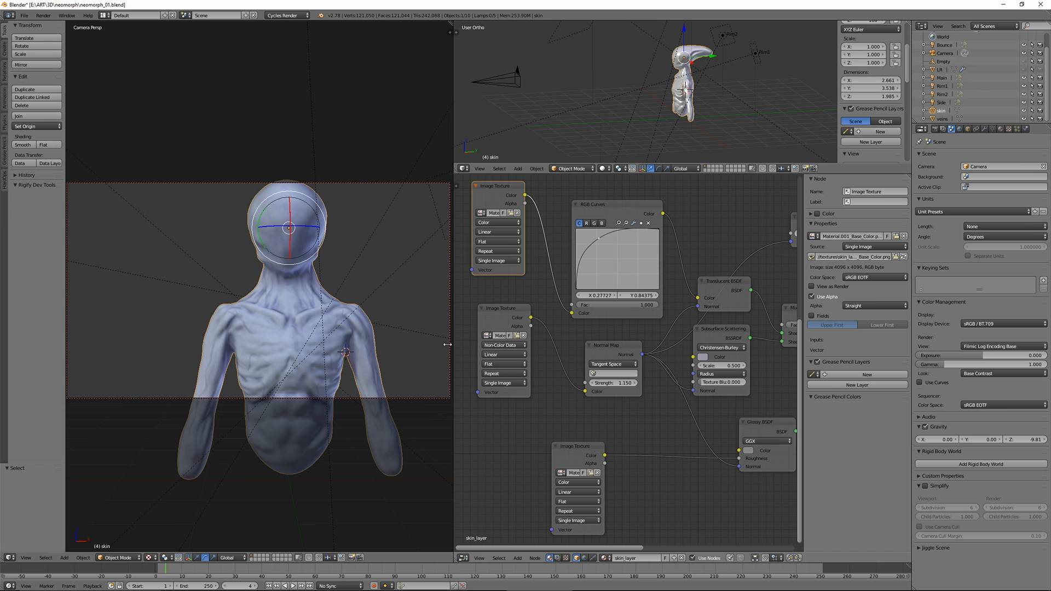
Widen the skin material's base color, normal and glossy-input image texture nodes so their file names are readable
{"action": "left_click_drag", "start_coordinate": [478, 360], "coordinate": [441, 360]}
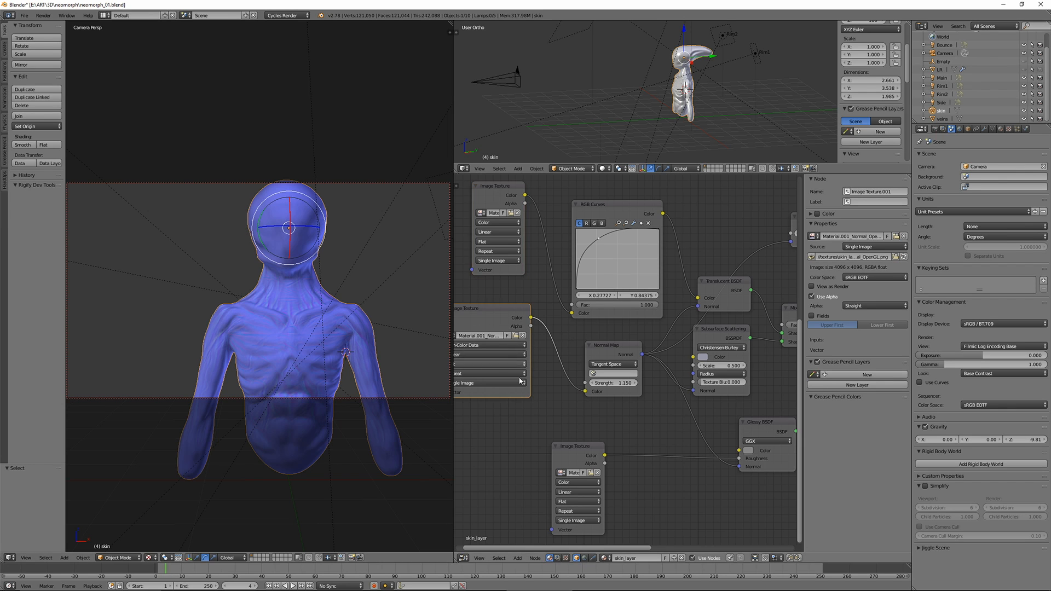
{"action": "middle_click_drag", "start_coordinate": [460, 370], "coordinate": [572, 360]}
{"action": "left_click_drag", "start_coordinate": [553, 354], "coordinate": [504, 355]}
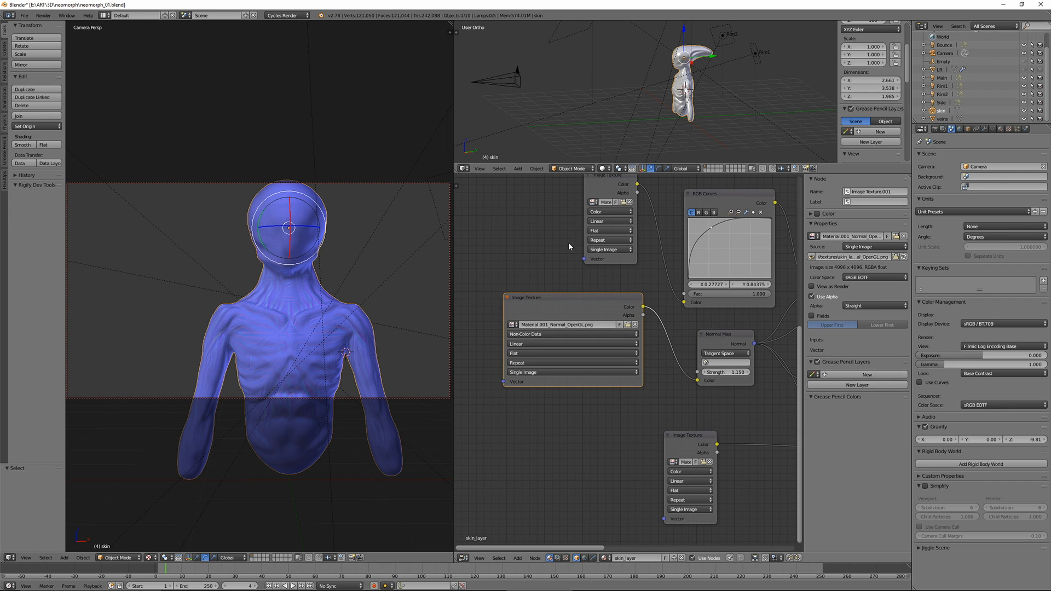
{"action": "left_click_drag", "start_coordinate": [584, 237], "coordinate": [504, 236]}
{"action": "middle_click_drag", "start_coordinate": [665, 476], "coordinate": [550, 463]}
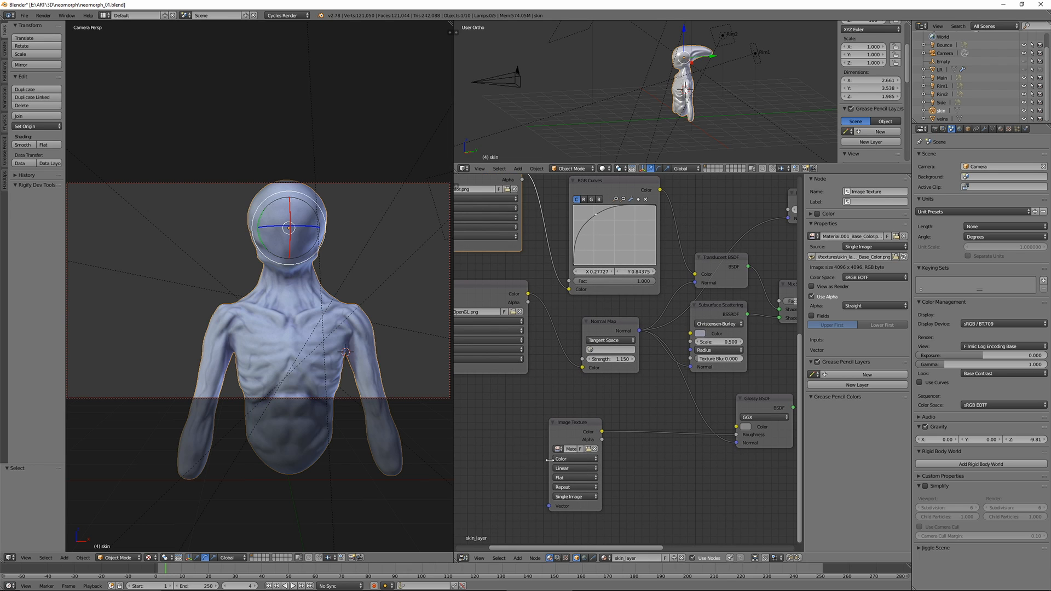
{"action": "left_click_drag", "start_coordinate": [550, 462], "coordinate": [477, 462]}
Select the base color texture node again and examine the skin material's shader nodes
{"action": "middle_click_drag", "start_coordinate": [545, 399], "coordinate": [647, 424]}
{"action": "left_click", "coordinate": [585, 186]}
{"action": "middle_click_drag", "start_coordinate": [736, 342], "coordinate": [547, 340]}
{"action": "middle_click_drag", "start_coordinate": [705, 373], "coordinate": [600, 377]}
{"action": "middle_click_drag", "start_coordinate": [752, 393], "coordinate": [710, 393]}
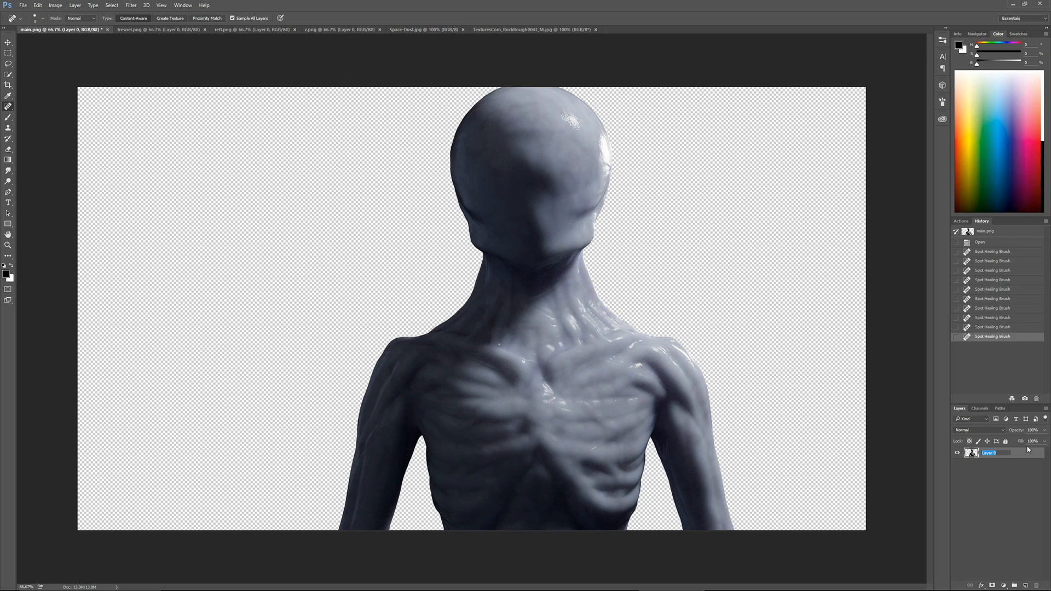
In Photoshop, rename the bust layer of main.png to main and paste the copied rock photo above it
{"action": "type", "text": "main"}
{"action": "key", "text": "Return"}
{"action": "key", "text": "ctrl+v"}
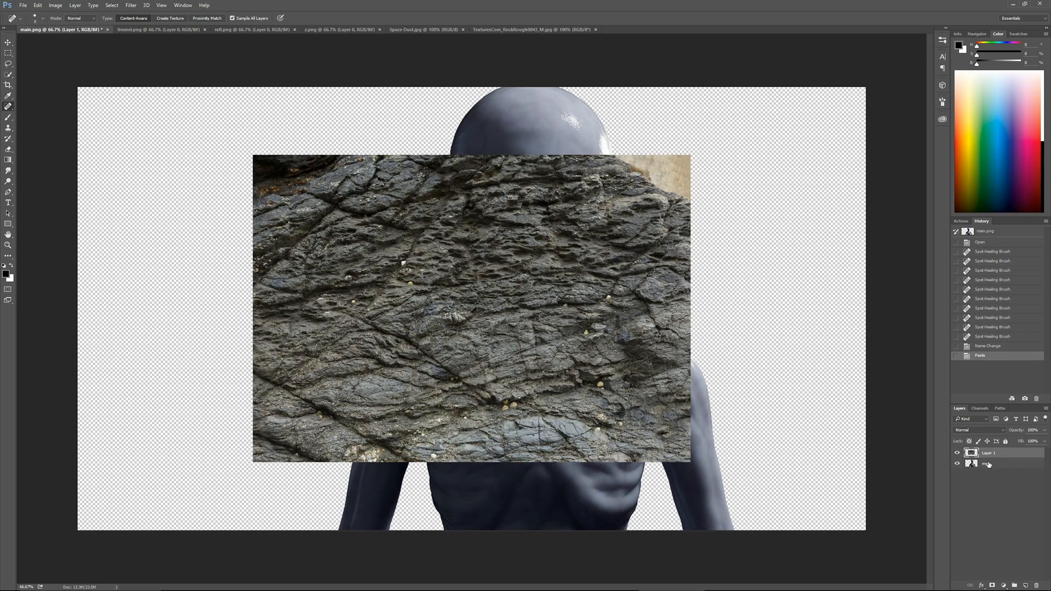
Rename the pasted rock layer to bg, move it below the main layer and hide main
{"action": "type", "text": "bg"}
{"action": "key", "text": "Return"}
{"action": "key", "text": "ctrl+bracketleft"}
{"action": "left_click", "coordinate": [957, 453]}
Scale up the bg rock layer with Free Transform until it fills the whole canvas
{"action": "key", "text": "ctrl+t"}
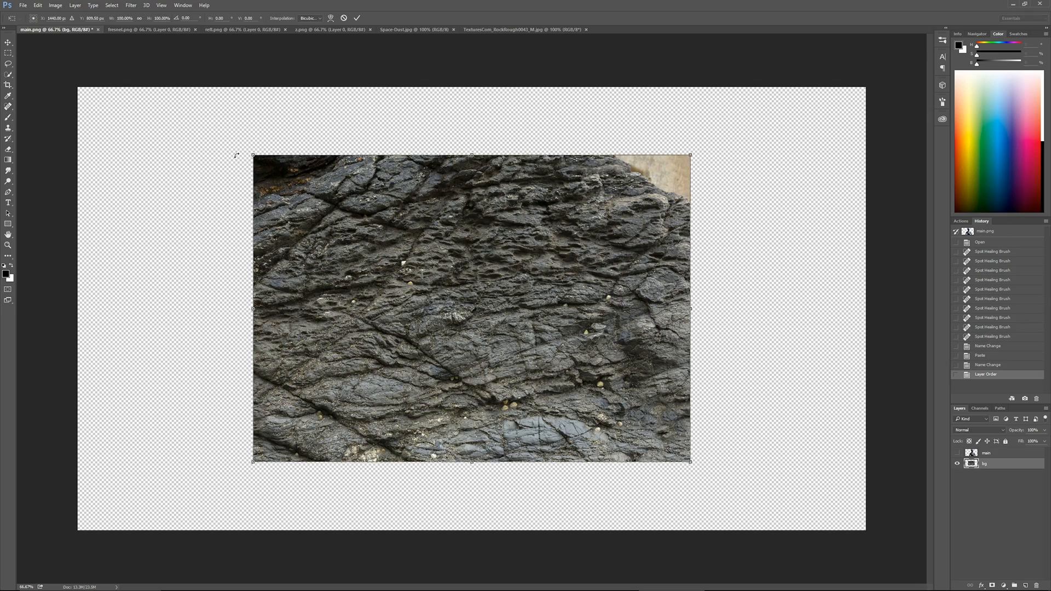
{"action": "left_click_drag", "start_coordinate": [253, 156], "coordinate": [86, 40], "text": "alt+shift"}
{"action": "key", "text": "Return"}
{"action": "key", "text": "j"}
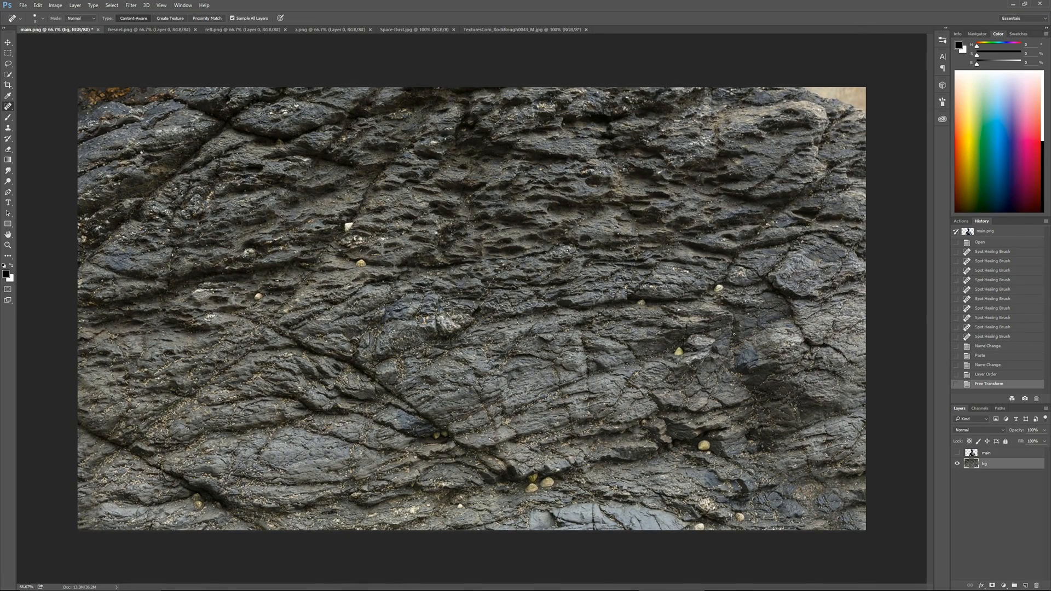
Duplicate the bg layer and raise the copy's contrast with an S-shaped Curves adjustment
{"action": "key", "text": "ctrl+j"}
{"action": "key", "text": "ctrl+m"}
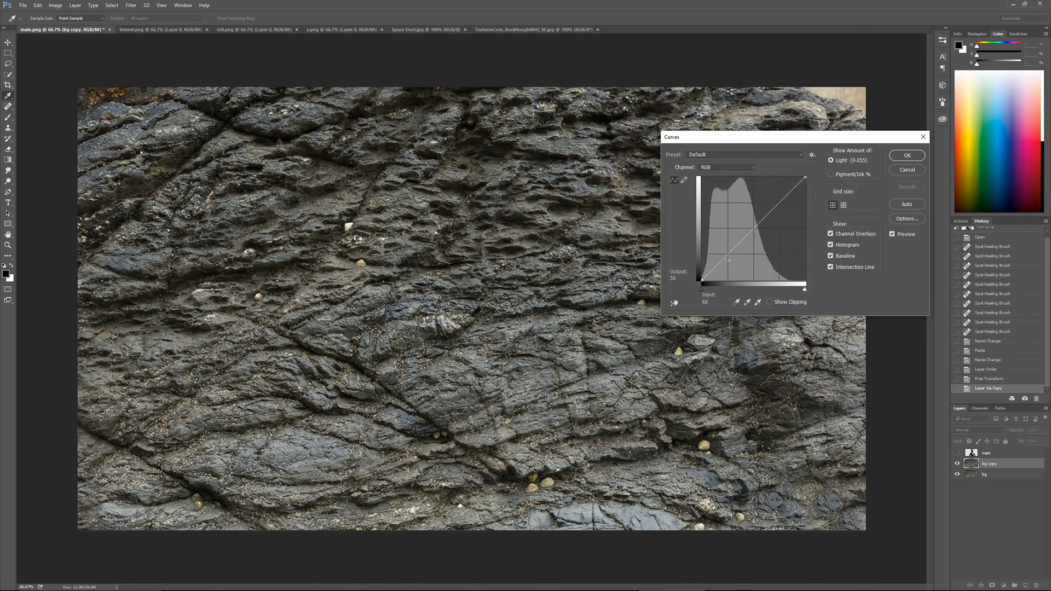
{"action": "left_click_drag", "start_coordinate": [733, 251], "coordinate": [733, 262]}
{"action": "left_click_drag", "start_coordinate": [783, 206], "coordinate": [782, 199]}
{"action": "left_click_drag", "start_coordinate": [731, 261], "coordinate": [734, 264]}
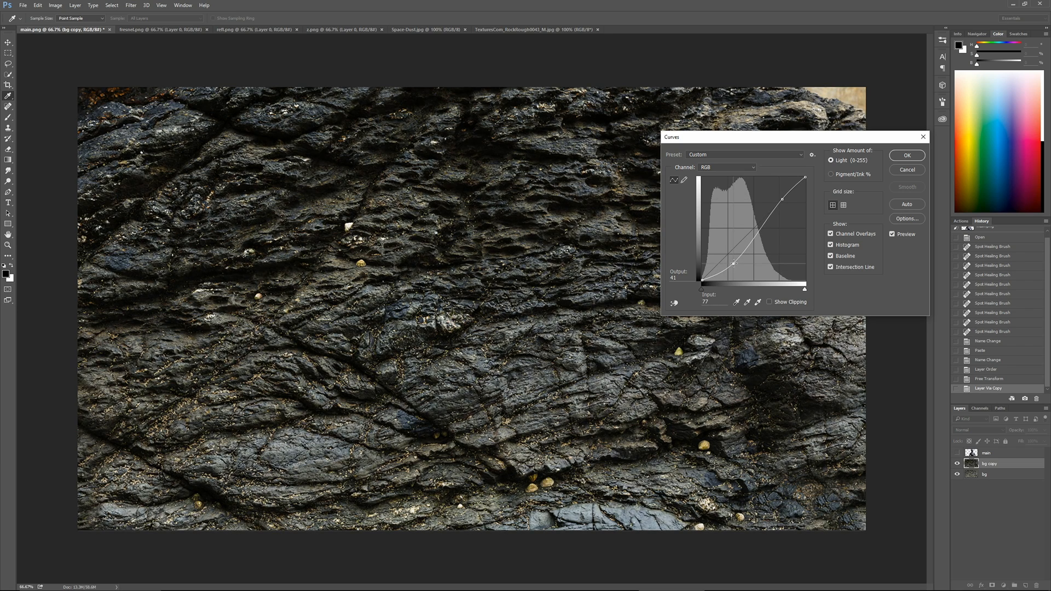
{"action": "key", "text": "Return"}
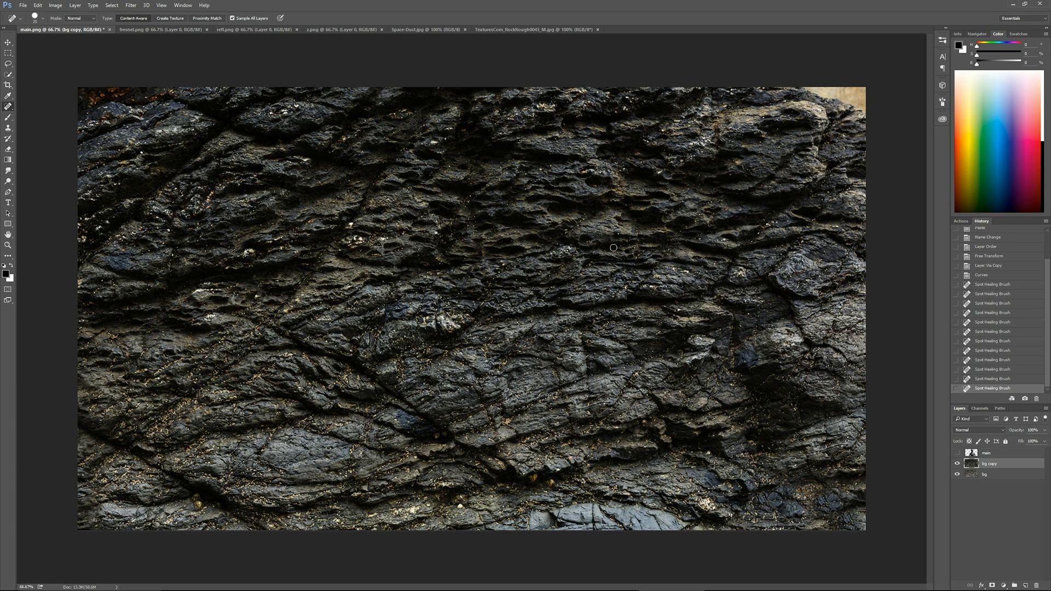
{"action": "key", "text": "ctrl+m"}
{"action": "left_click", "coordinate": [720, 167]}
{"action": "left_click", "coordinate": [712, 193]}
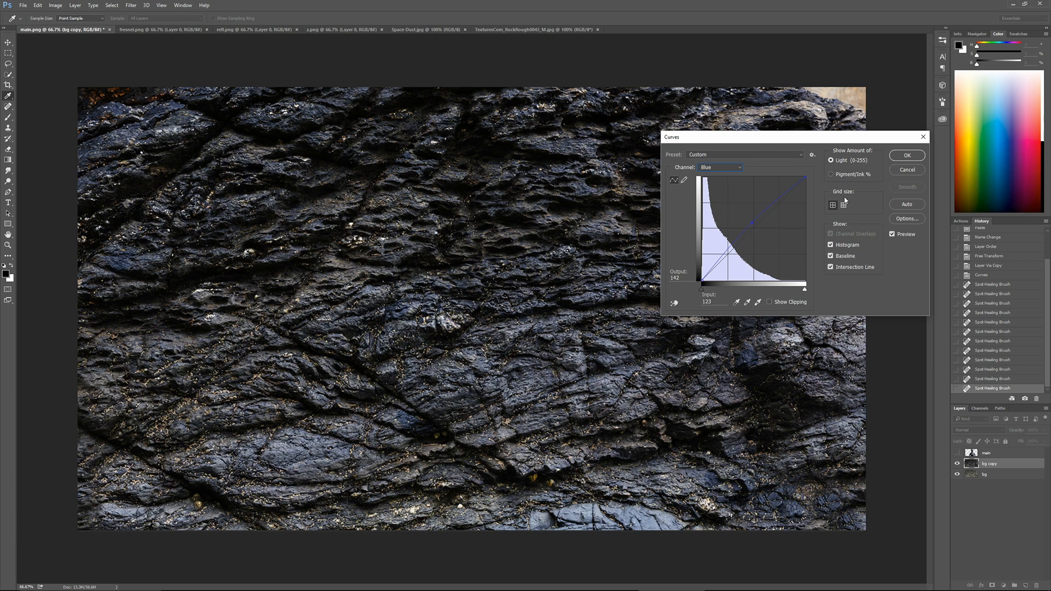
{"action": "key", "text": "Escape"}
Add a Hue/Saturation adjustment layer above bg copy and shift the rock's hue strongly toward green and purple
{"action": "left_click", "coordinate": [1003, 585]}
{"action": "left_click", "coordinate": [986, 486]}
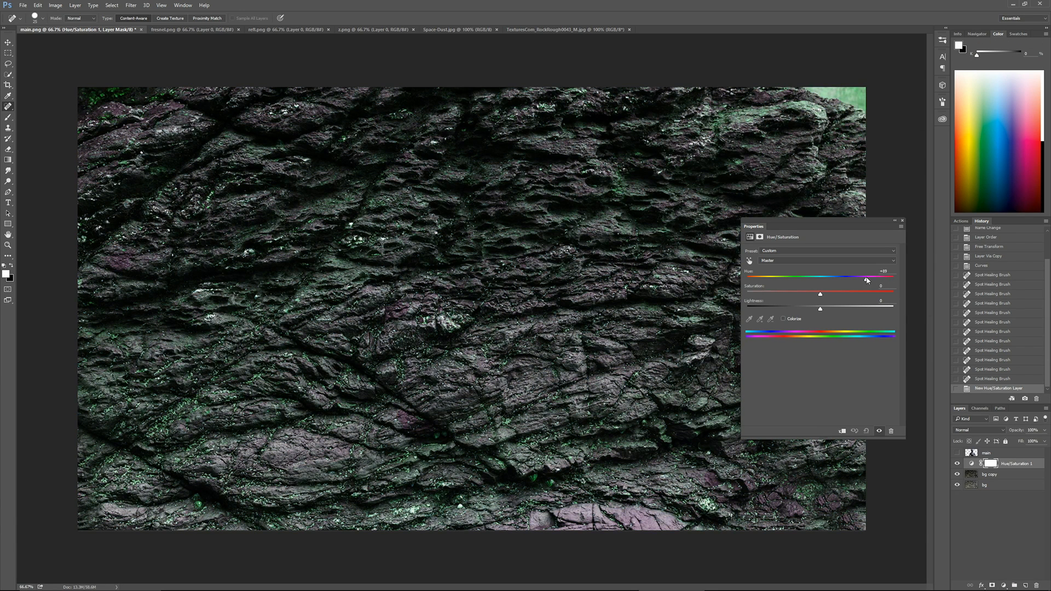
{"action": "left_click", "coordinate": [902, 221]}
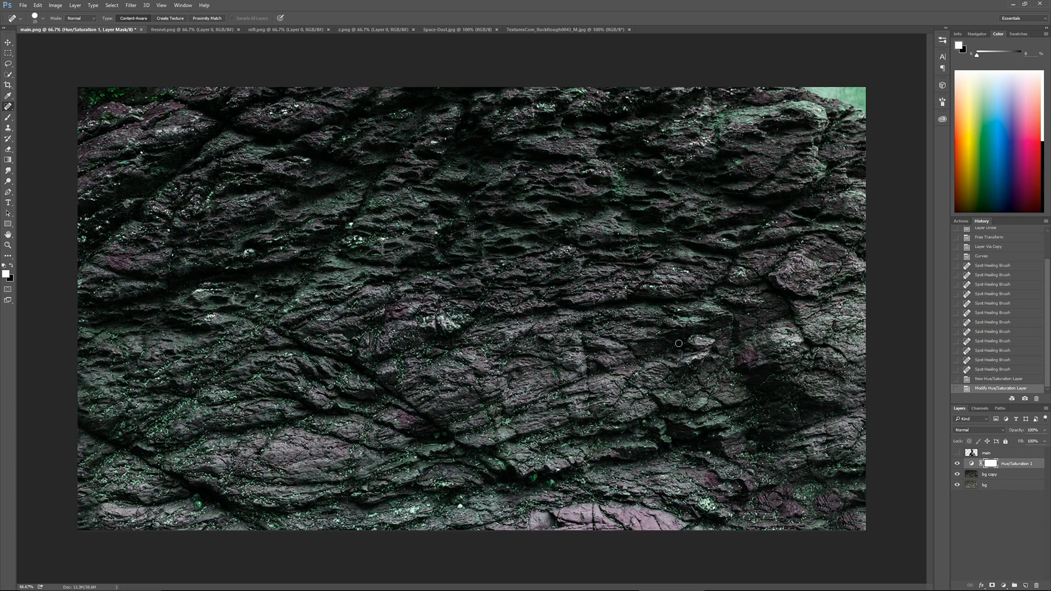
Add a new layer above the hue adjustment, set it to Multiply and choose a very large soft brush
{"action": "left_click", "coordinate": [1024, 586]}
{"action": "key", "text": "b"}
{"action": "key", "text": "ctrl+minus"}
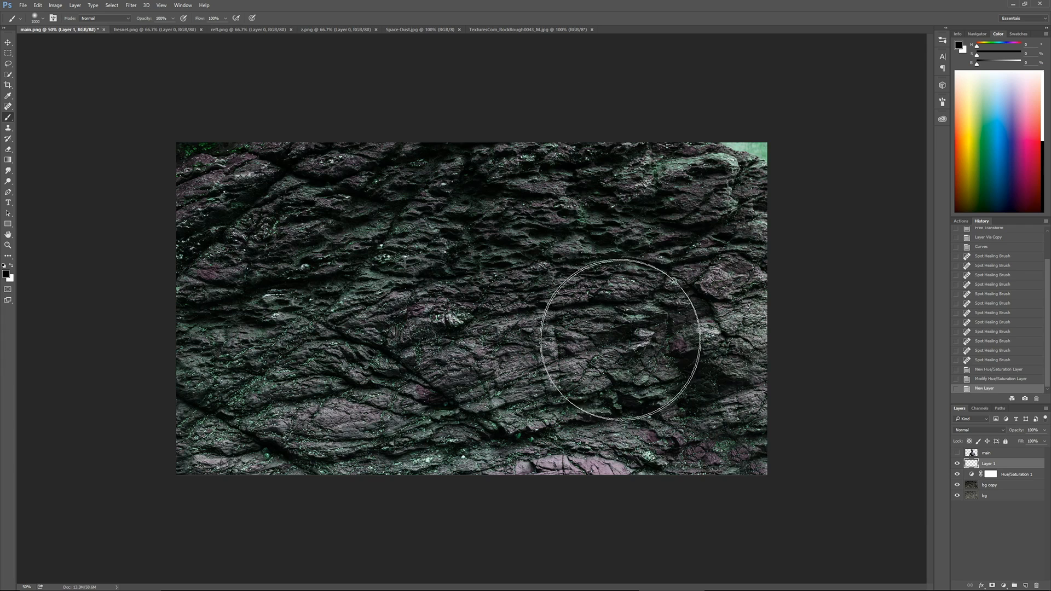
{"action": "key", "text": "bracketright"}
{"action": "left_click", "coordinate": [961, 431]}
{"action": "left_click", "coordinate": [964, 287]}
Paint black shading over the sides and lower part of the rock background on the Multiply layer
{"action": "mouse_move", "coordinate": [777, 369]}
{"action": "left_mouse_down"}
{"action": "mouse_move", "coordinate": [727, 458]}
{"action": "mouse_move", "coordinate": [777, 284]}
{"action": "left_mouse_up"}
{"action": "mouse_move", "coordinate": [777, 284]}
{"action": "left_mouse_down"}
{"action": "mouse_move", "coordinate": [575, 446]}
{"action": "mouse_move", "coordinate": [541, 445]}
{"action": "left_mouse_up"}
{"action": "left_click_drag", "start_coordinate": [785, 202], "coordinate": [596, 328]}
{"action": "left_click_drag", "start_coordinate": [665, 361], "coordinate": [766, 273]}
{"action": "left_click_drag", "start_coordinate": [129, 391], "coordinate": [207, 191]}
{"action": "mouse_move", "coordinate": [207, 191]}
{"action": "left_mouse_down"}
{"action": "mouse_move", "coordinate": [256, 441]}
{"action": "mouse_move", "coordinate": [383, 487]}
{"action": "left_mouse_up"}
{"action": "mouse_move", "coordinate": [383, 487]}
{"action": "left_mouse_down"}
{"action": "mouse_move", "coordinate": [169, 495]}
{"action": "mouse_move", "coordinate": [217, 390]}
{"action": "left_mouse_up"}
Show the main layer and paint more black shading over the corners and edges around the bust
{"action": "left_click", "coordinate": [957, 453]}
{"action": "left_click_drag", "start_coordinate": [192, 178], "coordinate": [214, 271]}
{"action": "left_click_drag", "start_coordinate": [214, 271], "coordinate": [326, 131]}
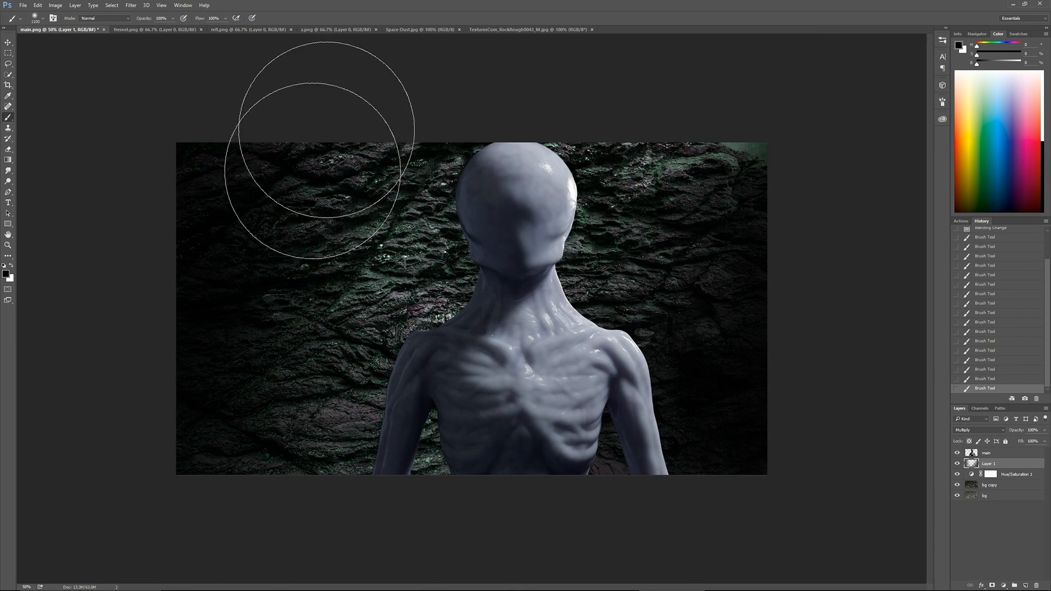
{"action": "left_click_drag", "start_coordinate": [361, 479], "coordinate": [427, 562]}
{"action": "left_click_drag", "start_coordinate": [669, 313], "coordinate": [703, 374]}
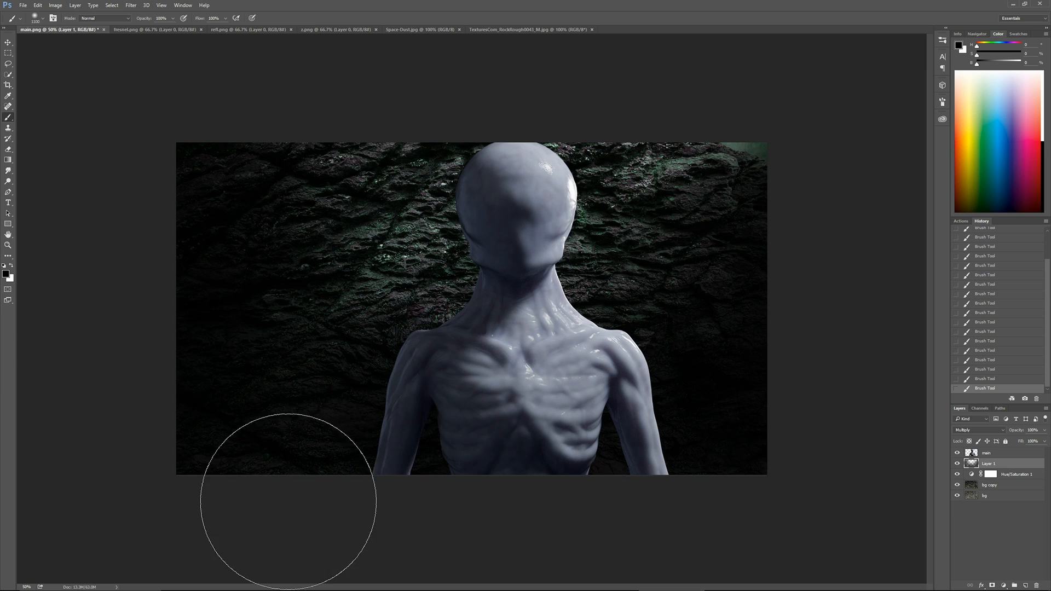
Lower the opacity of the painted shading layer to 83%
{"action": "key", "text": "x"}
{"action": "left_click", "coordinate": [1044, 430]}
{"action": "left_click_drag", "start_coordinate": [1044, 441], "coordinate": [1034, 444]}
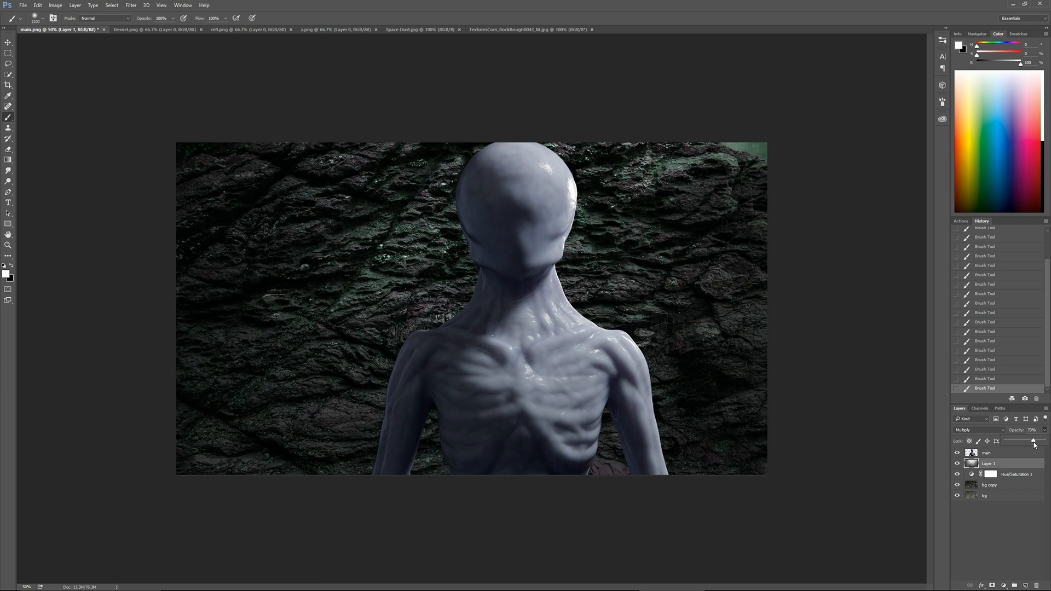
Hide Layer 1 and add a second Hue/Saturation layer below it, colorized with hue 221, saturation 25 and lightness -47
{"action": "left_click", "coordinate": [957, 464]}
{"action": "left_click", "coordinate": [1010, 476]}
{"action": "left_click", "coordinate": [1004, 585]}
{"action": "left_click", "coordinate": [1007, 485]}
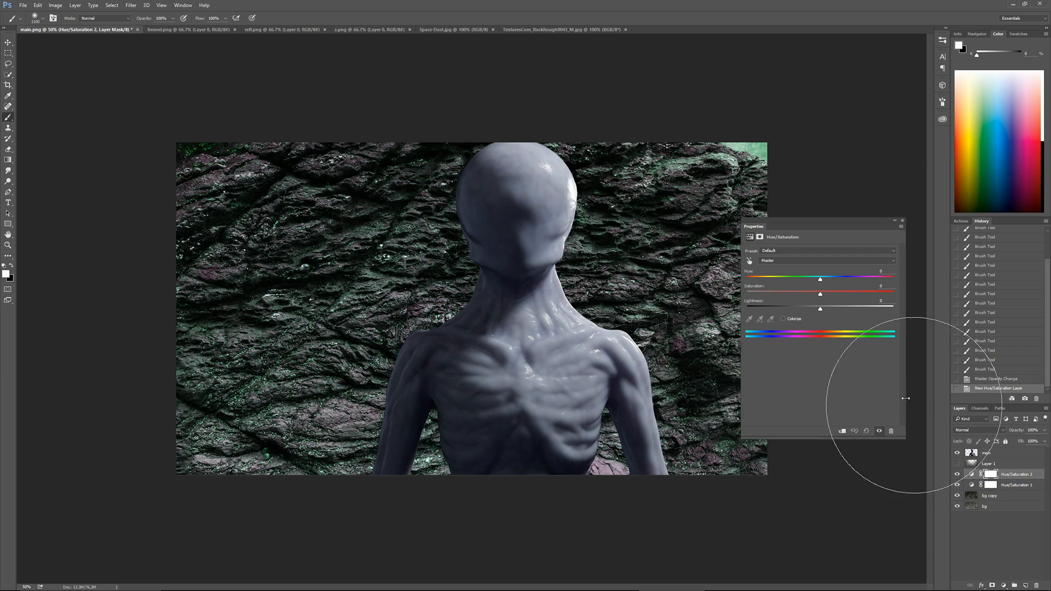
{"action": "left_click", "coordinate": [783, 319]}
{"action": "left_click_drag", "start_coordinate": [820, 309], "coordinate": [787, 313]}
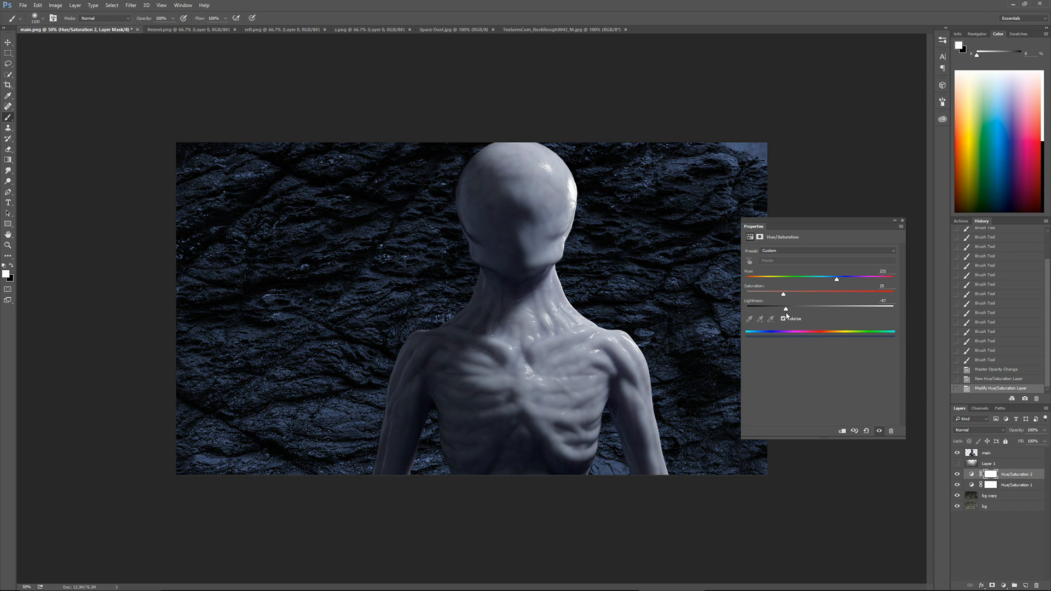
{"action": "left_click", "coordinate": [902, 221]}
Mask the blue Hue/Saturation layer with Layer 1's painted shape by filling the loaded selection with black and inverting the whole mask
{"action": "left_click", "coordinate": [970, 464], "text": "ctrl"}
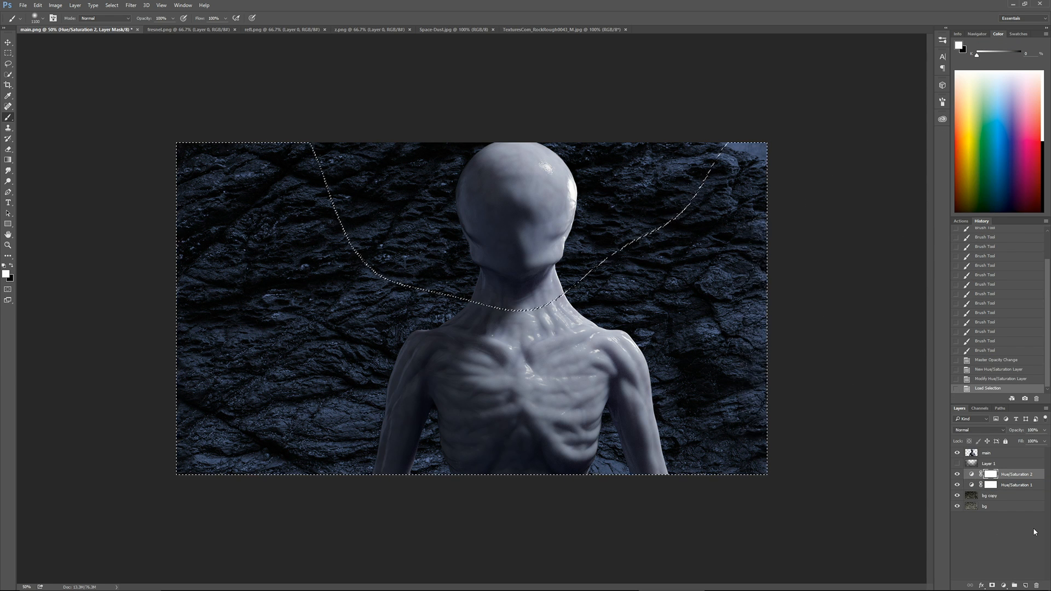
{"action": "key", "text": "ctrl+BackSpace"}
{"action": "key", "text": "ctrl+a"}
{"action": "key", "text": "ctrl+i"}
{"action": "key", "text": "ctrl+d"}
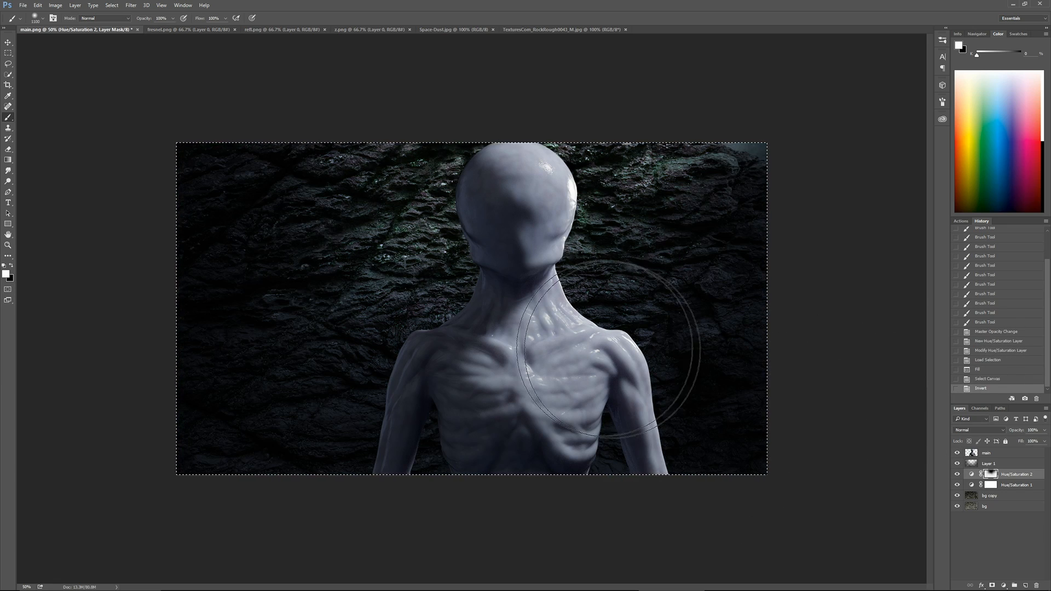
Hide the main layer, duplicate bg copy and move the duplicate above Layer 1
{"action": "left_click", "coordinate": [956, 453]}
{"action": "left_click", "coordinate": [957, 464]}
{"action": "key", "text": "ctrl+j"}
{"action": "left_click_drag", "start_coordinate": [994, 496], "coordinate": [992, 458]}
Boost the contrast of bg copy 2 with Levels by moving the black and white input points inward
{"action": "key", "text": "ctrl+l"}
{"action": "left_click_drag", "start_coordinate": [679, 387], "coordinate": [693, 386]}
{"action": "left_click_drag", "start_coordinate": [781, 386], "coordinate": [757, 387]}
{"action": "left_click_drag", "start_coordinate": [693, 387], "coordinate": [695, 387]}
{"action": "key", "text": "Return"}
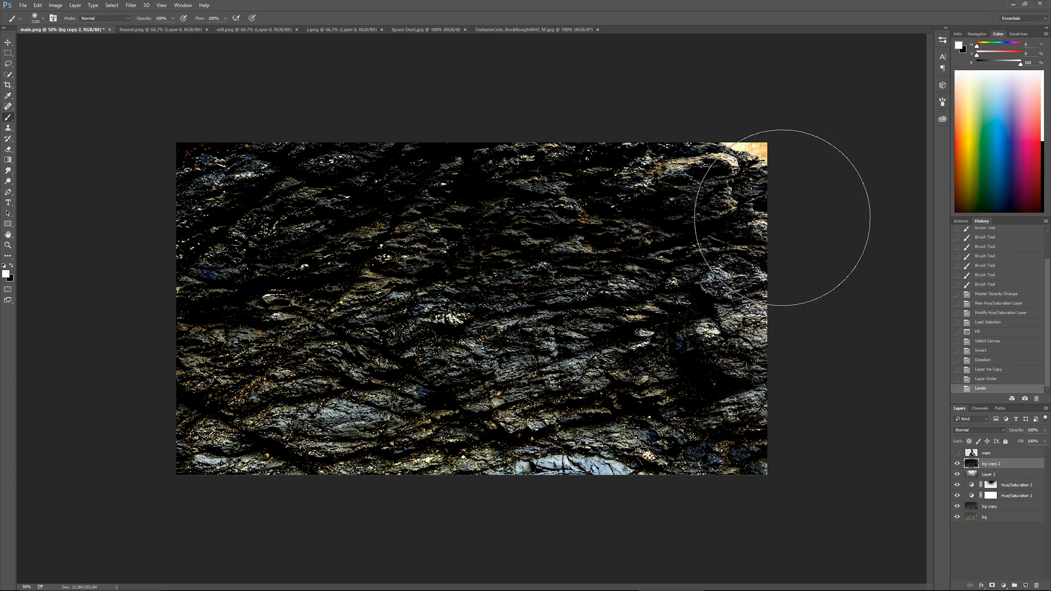
Colorize bg copy 2 to a desaturated teal with Hue/Saturation
{"action": "key", "text": "ctrl+u"}
{"action": "mouse_move", "coordinate": [137, 186]}
{"action": "left_mouse_down"}
{"action": "mouse_move", "coordinate": [111, 184]}
{"action": "mouse_move", "coordinate": [140, 169]}
{"action": "left_mouse_up"}
{"action": "left_click", "coordinate": [216, 205]}
{"action": "left_click", "coordinate": [222, 126]}
Set bg copy 2 to Linear Dodge (Add) at 23% opacity and give it a layer mask filled with black
{"action": "left_click", "coordinate": [979, 431]}
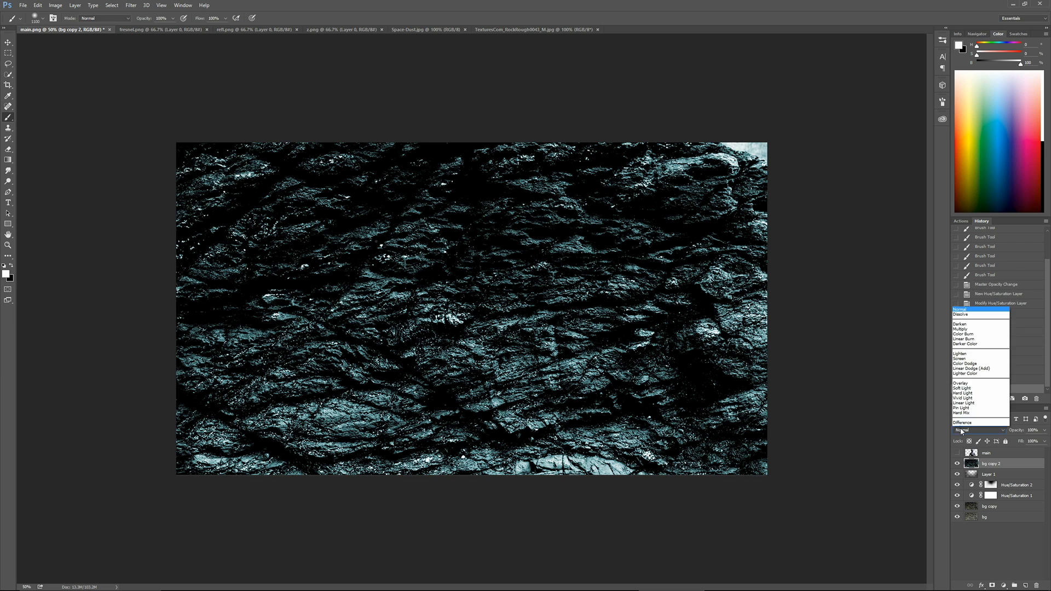
{"action": "left_click", "coordinate": [976, 332]}
{"action": "left_click", "coordinate": [992, 586]}
{"action": "key", "text": "ctrl+BackSpace"}
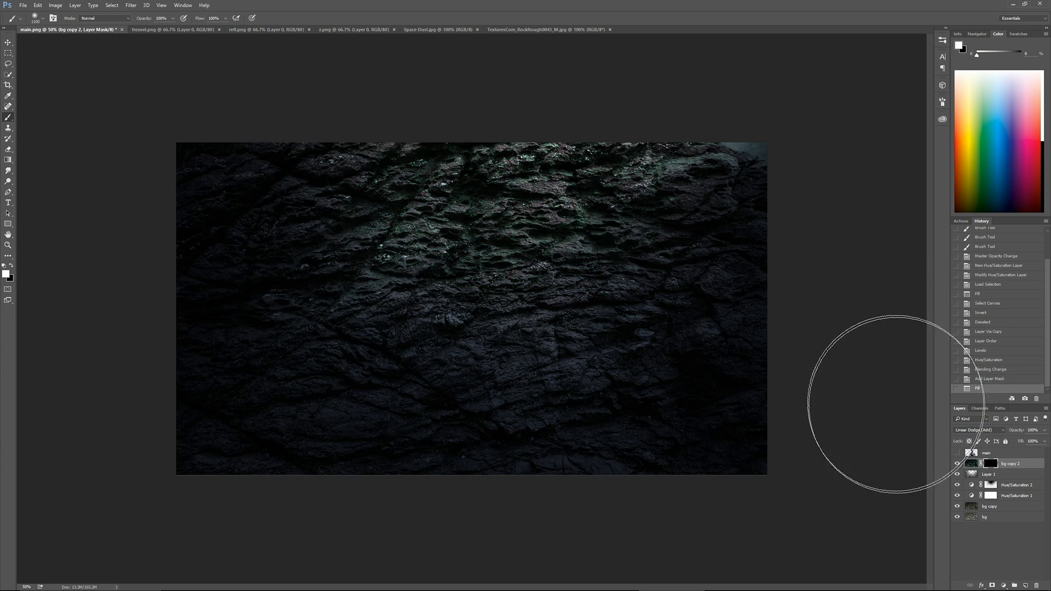
{"action": "key", "text": "ctrl+2"}
{"action": "left_click", "coordinate": [1013, 441]}
Paint white on the bg copy 2 mask with a large soft brush to reveal highlights across the upper centre of the rock
{"action": "left_click", "coordinate": [990, 463]}
{"action": "key", "text": "bracketleft"}
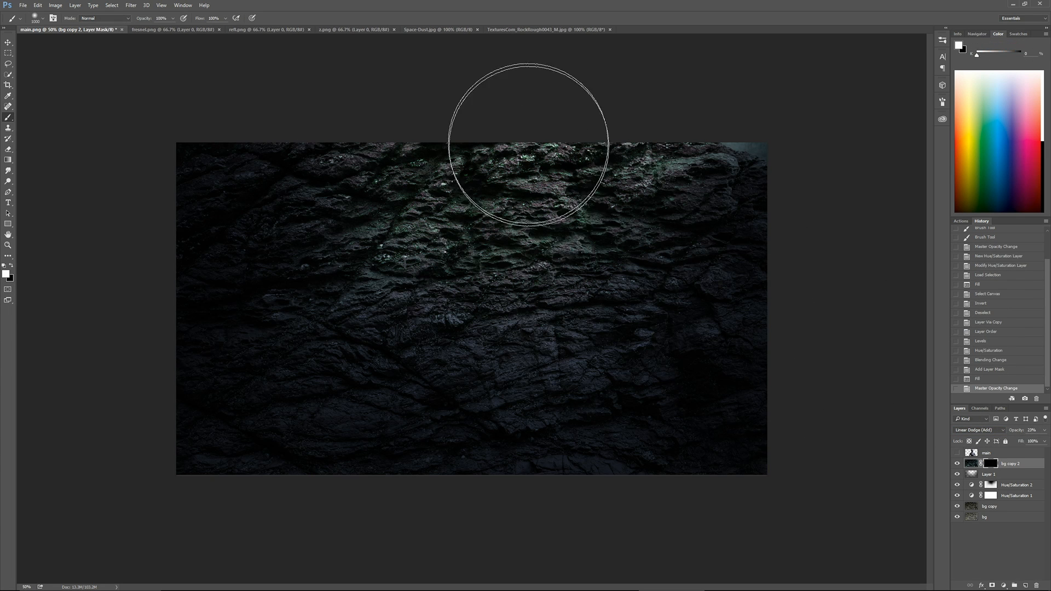
{"action": "left_click", "coordinate": [528, 145]}
{"action": "left_click", "coordinate": [511, 148]}
{"action": "left_click", "coordinate": [547, 158]}
{"action": "left_click", "coordinate": [495, 159]}
{"action": "left_click", "coordinate": [604, 137]}
{"action": "left_click", "coordinate": [476, 137]}
{"action": "left_click", "coordinate": [509, 274]}
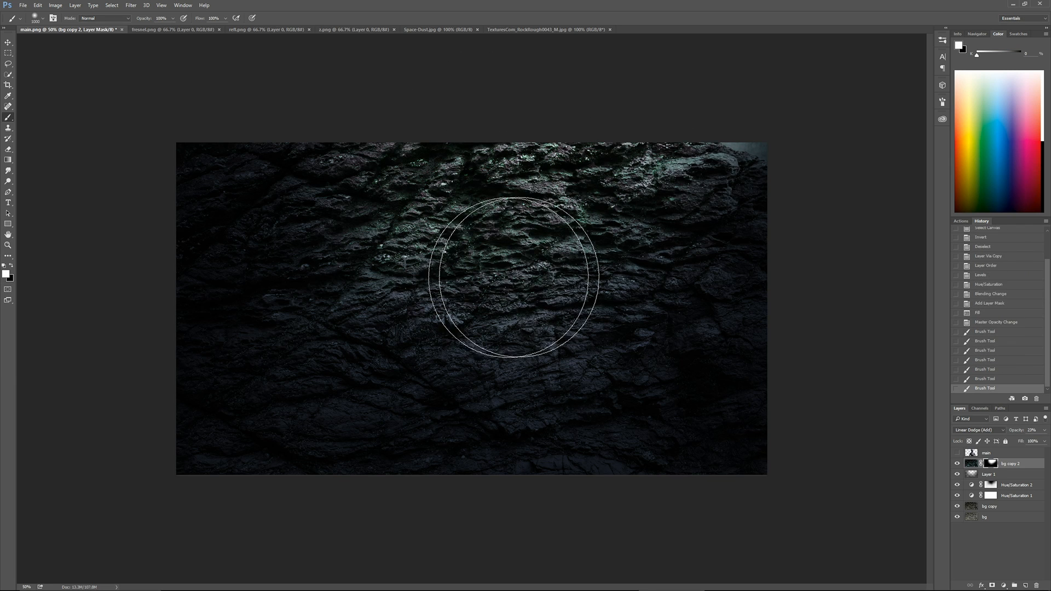
{"action": "left_click", "coordinate": [519, 278]}
{"action": "left_click", "coordinate": [515, 268]}
{"action": "left_click", "coordinate": [477, 246]}
{"action": "left_click", "coordinate": [442, 225]}
Raise the opacity of bg copy 2 to 46% and check the background with the main layer shown and hidden
{"action": "left_click_drag", "start_coordinate": [1015, 441], "coordinate": [1025, 440]}
{"action": "left_click", "coordinate": [957, 453]}
{"action": "left_click", "coordinate": [956, 453]}
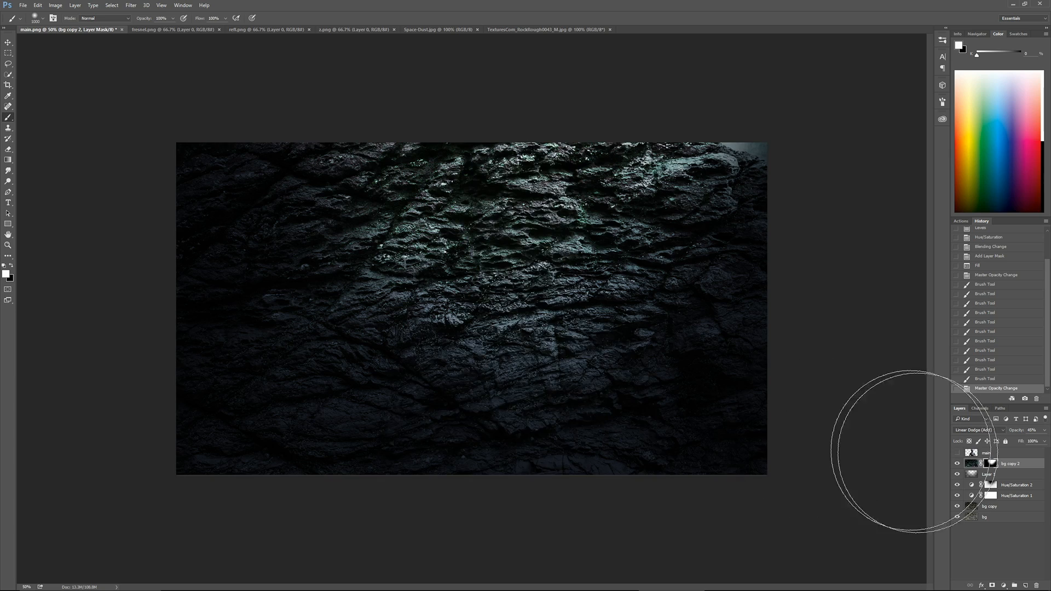
Copy the merged visible background of the whole canvas and paste it as a new layer
{"action": "key", "text": "ctrl+a"}
{"action": "key", "text": "ctrl+shift+c"}
{"action": "key", "text": "ctrl+v"}
Start a Lens Blur on the merged background with focal distance 90, highlight threshold 101 and brightness 9
{"action": "left_click", "coordinate": [131, 4]}
{"action": "mouse_move", "coordinate": [136, 96]}
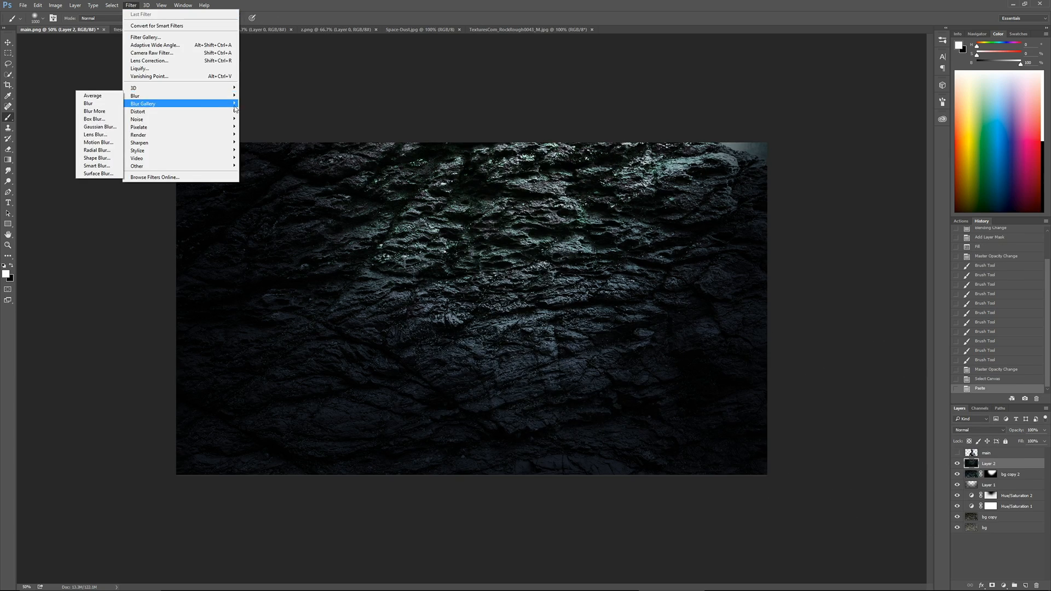
{"action": "left_click", "coordinate": [97, 135]}
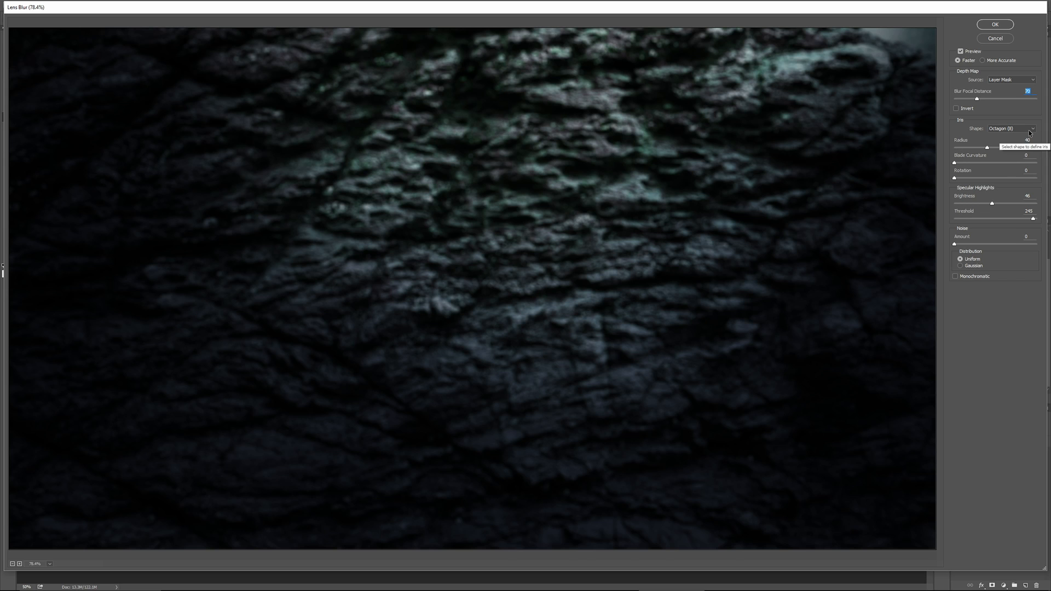
{"action": "type", "text": "90"}
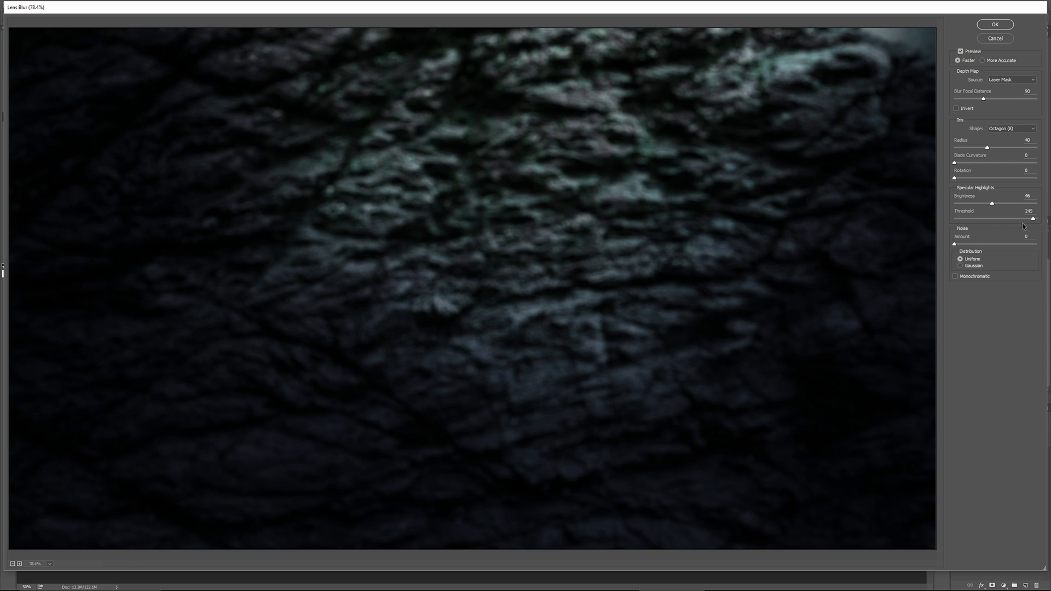
{"action": "left_click", "coordinate": [987, 219]}
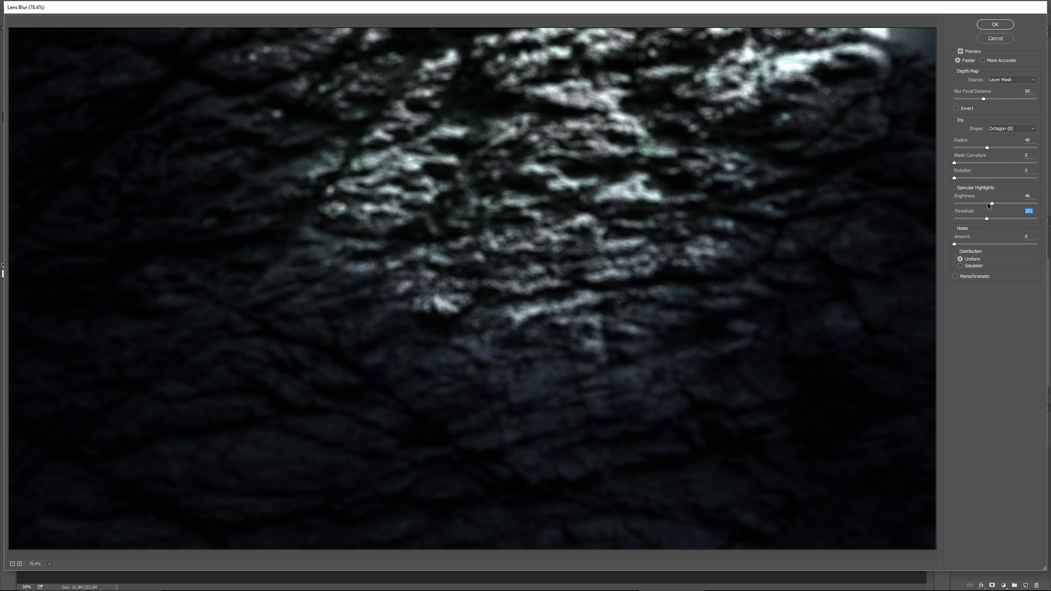
{"action": "left_click_drag", "start_coordinate": [1008, 204], "coordinate": [963, 205]}
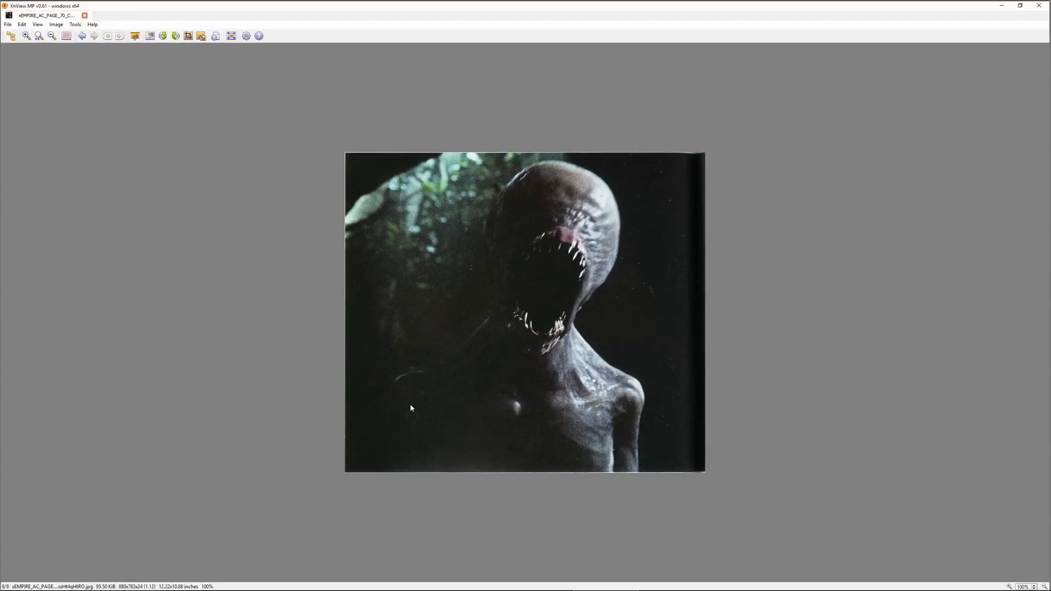
After viewing the reference image, set the blur focal distance to 120, raise the highlight threshold and brightness, and apply the Lens Blur
{"action": "scroll", "coordinate": [420, 401], "scroll_direction": "up", "scroll_amount": 3}
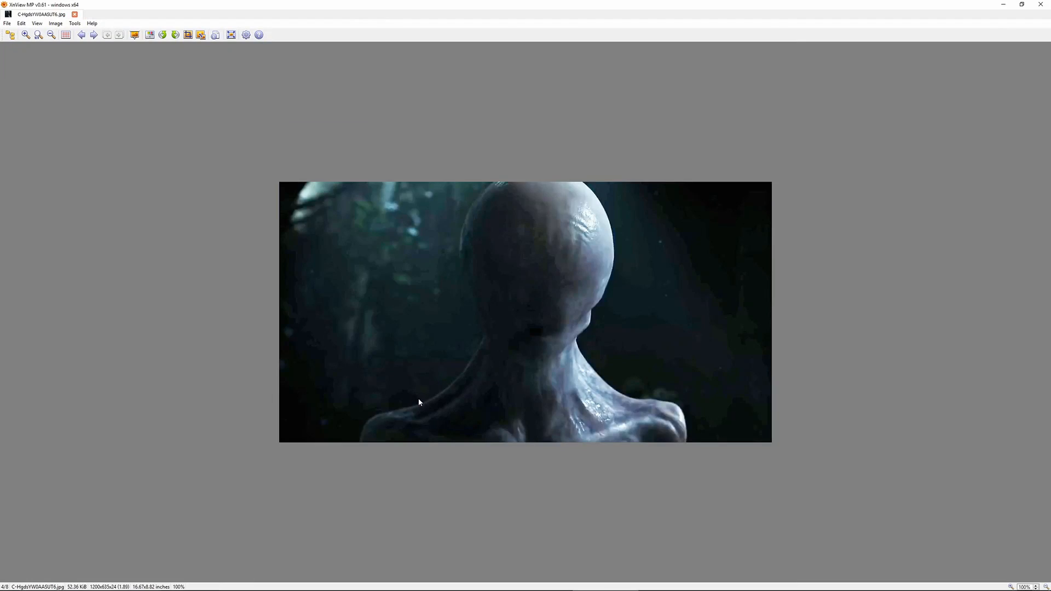
{"action": "key", "text": "super+Tab"}
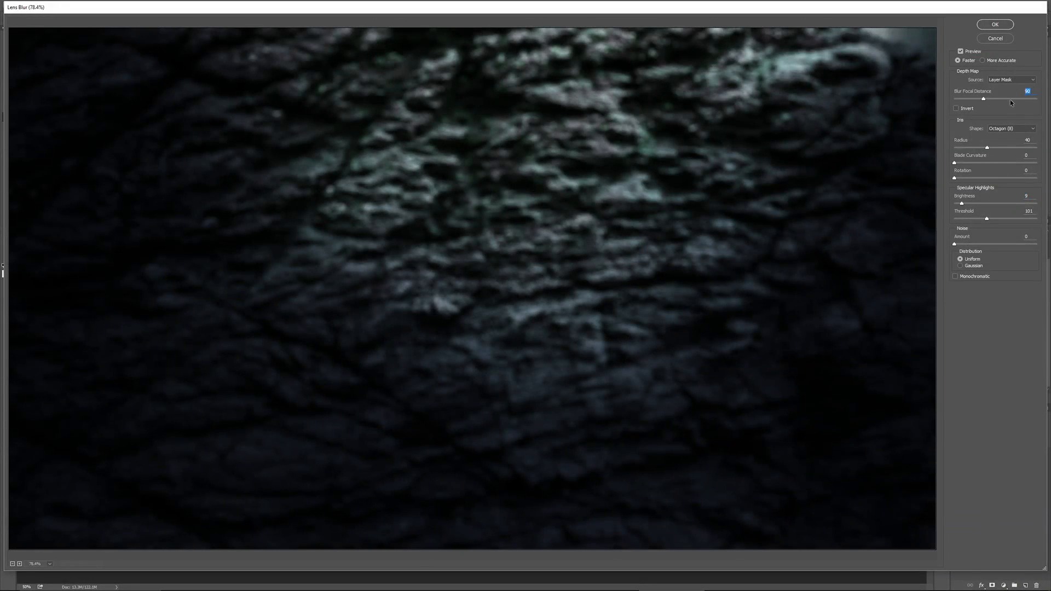
{"action": "type", "text": "120"}
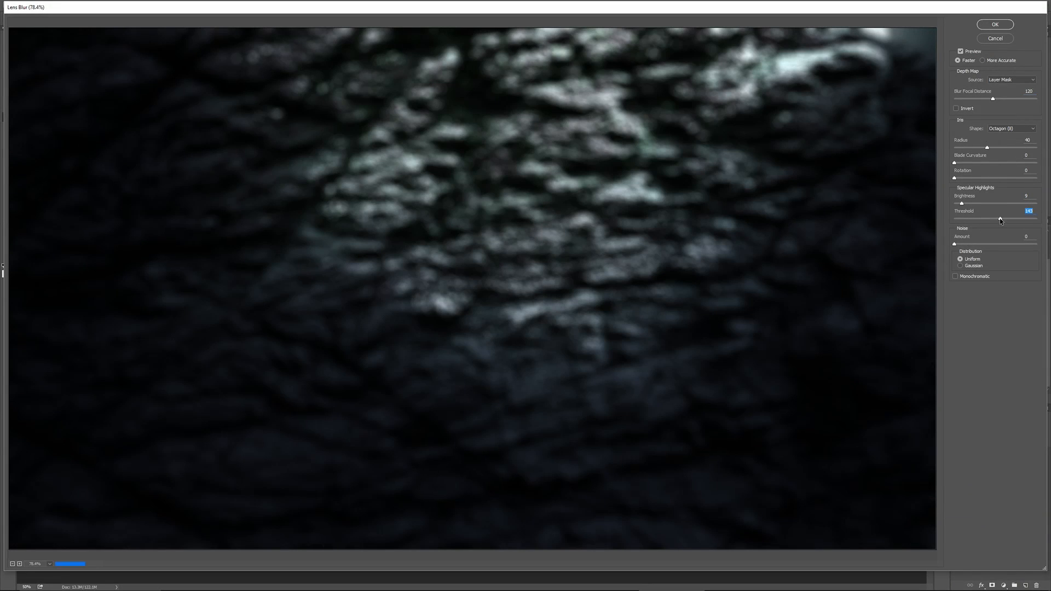
{"action": "left_click_drag", "start_coordinate": [1000, 220], "coordinate": [967, 204]}
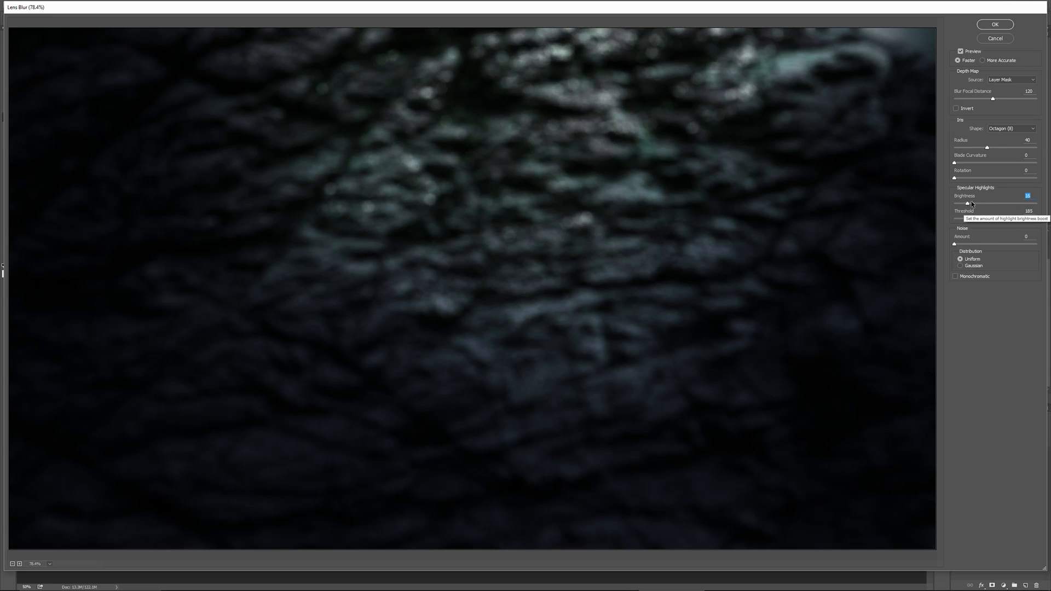
{"action": "key", "text": "Return"}
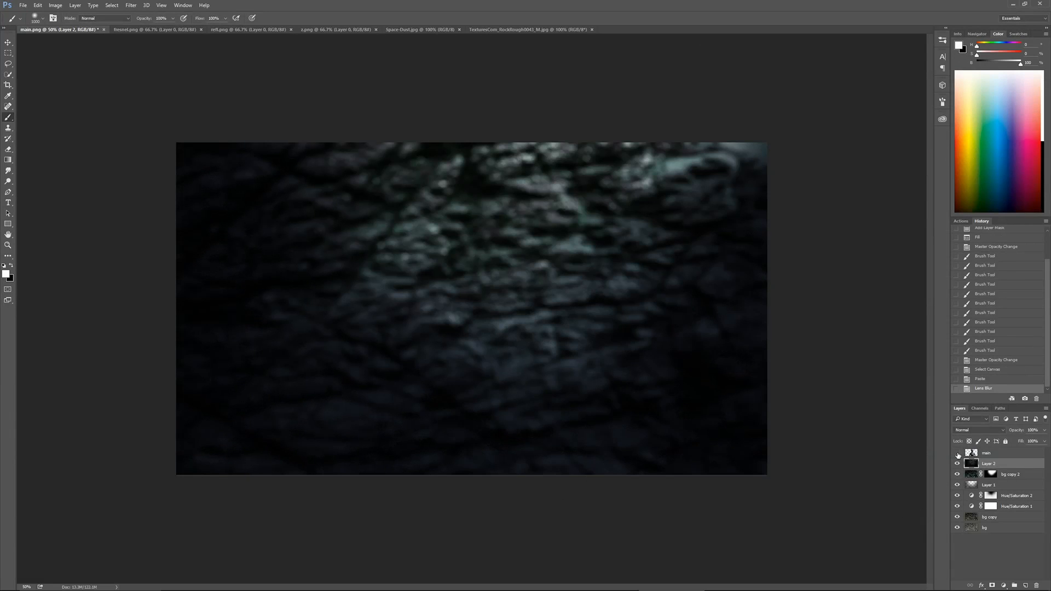
Show the main layer, group all background layers from Layer 2 down to bg and name the group bg
{"action": "left_click", "coordinate": [956, 453]}
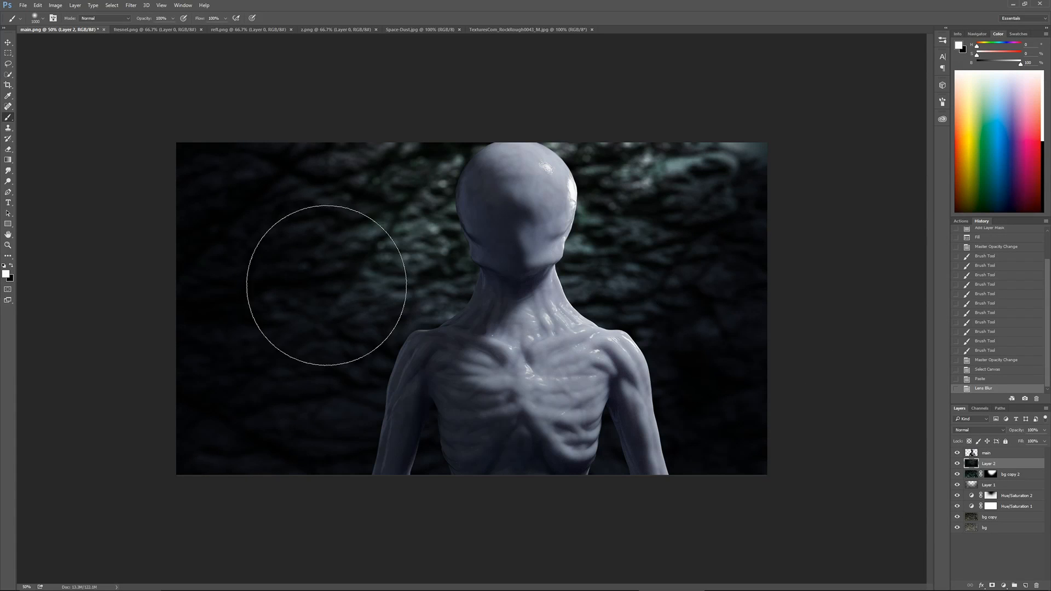
{"action": "left_click", "coordinate": [957, 453]}
{"action": "left_click", "coordinate": [957, 453]}
{"action": "left_click", "coordinate": [999, 454]}
{"action": "left_click", "coordinate": [998, 464]}
{"action": "left_click", "coordinate": [997, 528], "text": "shift"}
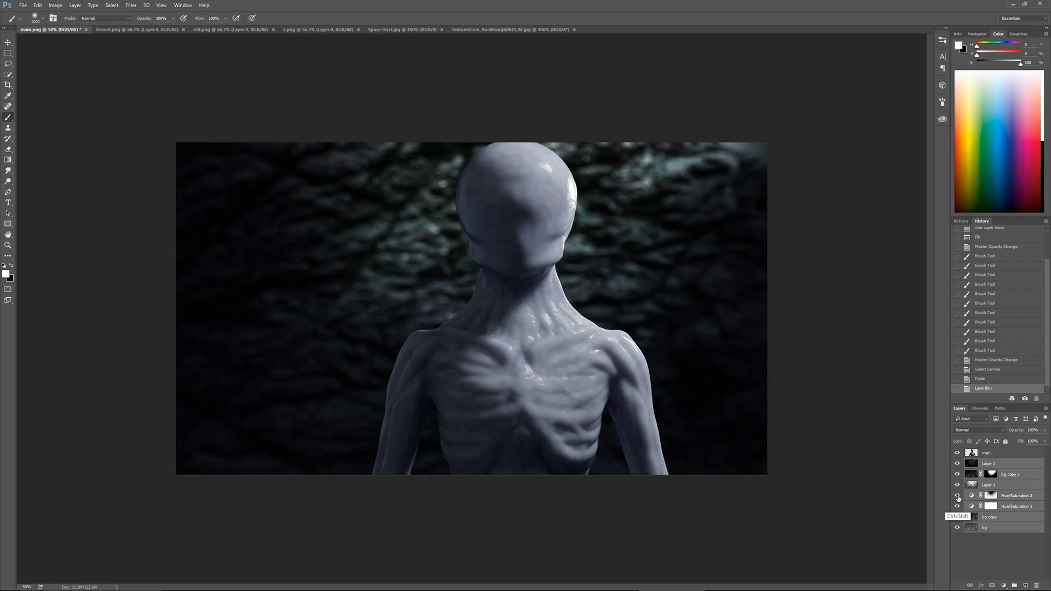
{"action": "key", "text": "ctrl+g"}
{"action": "double_click", "coordinate": [987, 463]}
{"action": "type", "text": "bg"}
{"action": "key", "text": "Return"}
Add a Curves adjustment layer above main, pull the shadows down slightly and clip it to the main layer
{"action": "left_click", "coordinate": [990, 456]}
{"action": "left_click", "coordinate": [1004, 585]}
{"action": "left_click", "coordinate": [1008, 455]}
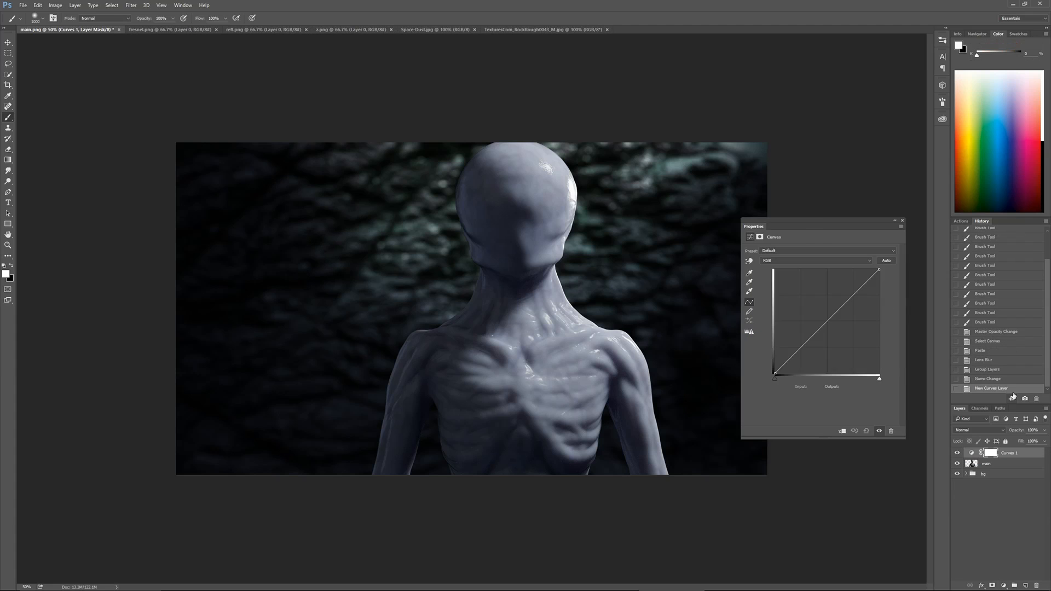
{"action": "left_click_drag", "start_coordinate": [802, 353], "coordinate": [801, 353]}
{"action": "key", "text": "ctrl+alt+g"}
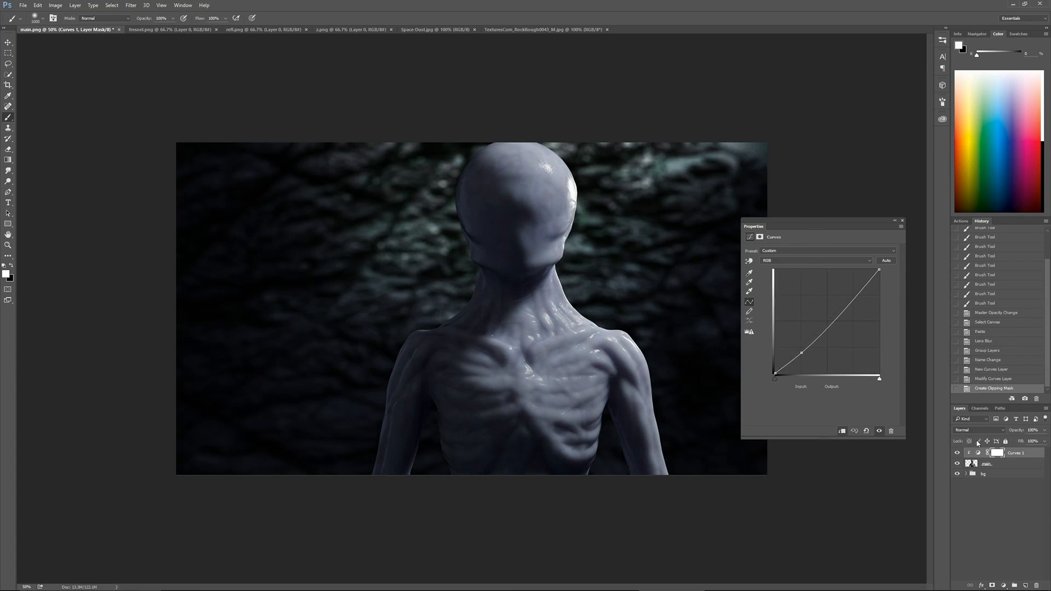
Shape the clipped curve into an S by raising its highlights and keeping the shadows low to add contrast to the bust
{"action": "left_click", "coordinate": [853, 294]}
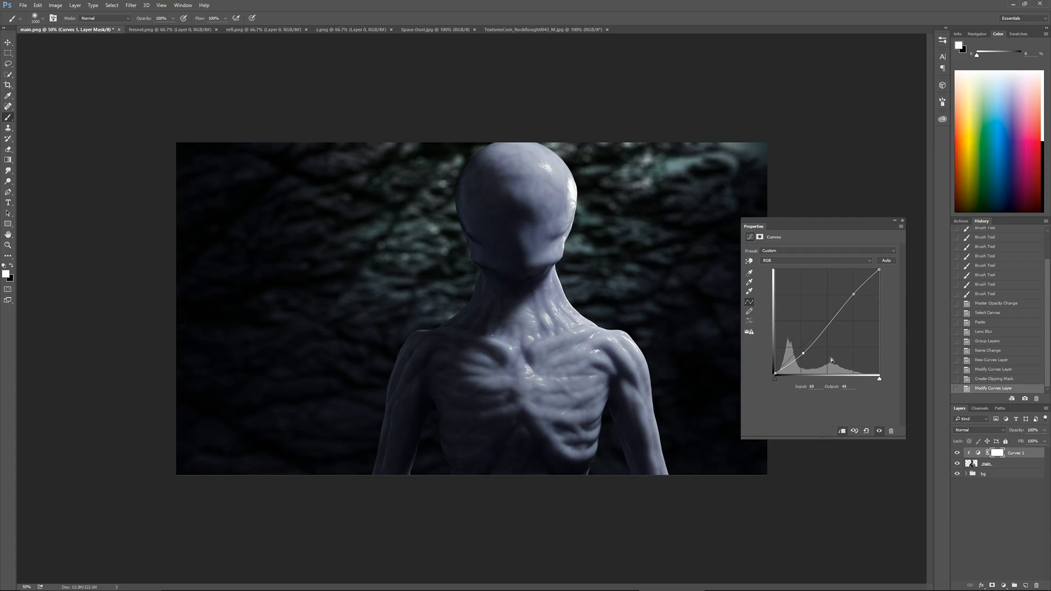
{"action": "left_click_drag", "start_coordinate": [836, 317], "coordinate": [831, 322]}
{"action": "left_click_drag", "start_coordinate": [856, 287], "coordinate": [846, 289]}
{"action": "left_click", "coordinate": [828, 321]}
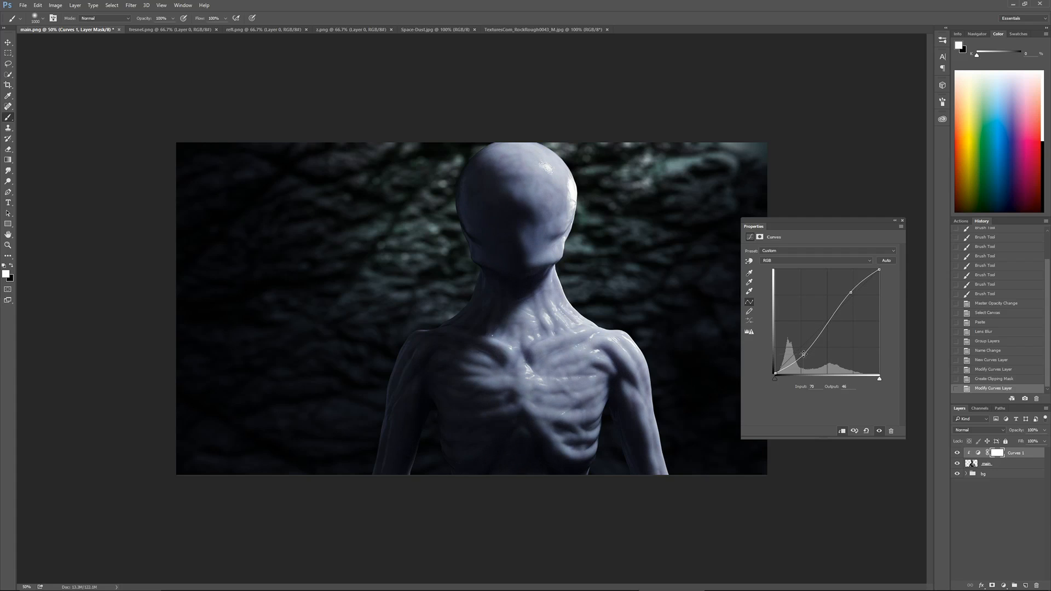
Fine-tune the curve's highlight point, then add a Hue/Saturation adjustment clipped to the bust and lower its saturation
{"action": "left_click_drag", "start_coordinate": [850, 293], "coordinate": [852, 294]}
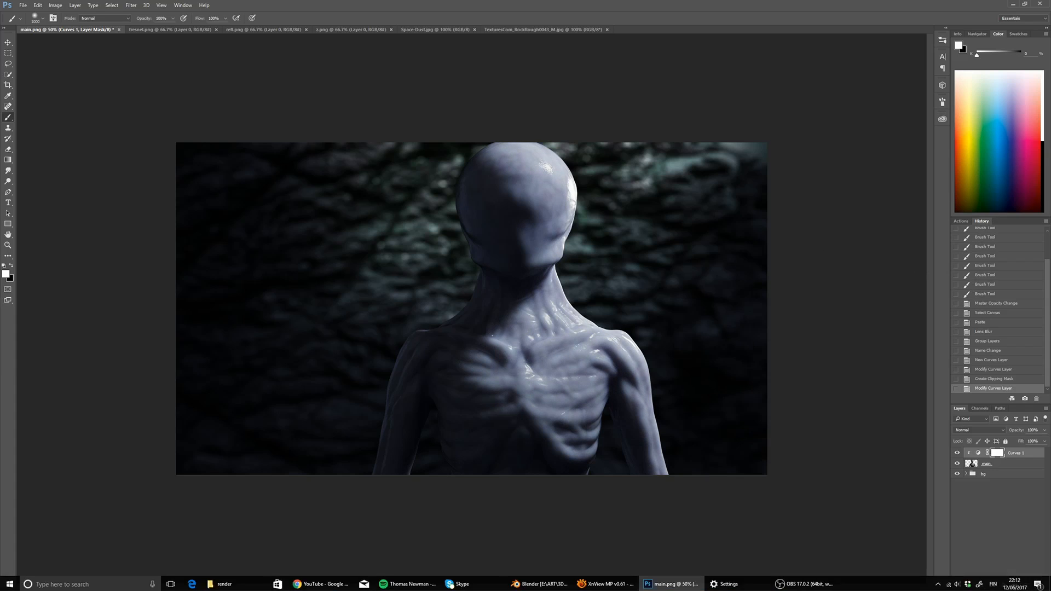
{"action": "left_click", "coordinate": [1003, 585]}
{"action": "left_click", "coordinate": [985, 469]}
{"action": "left_click", "coordinate": [842, 431]}
{"action": "left_click_drag", "start_coordinate": [820, 294], "coordinate": [814, 295]}
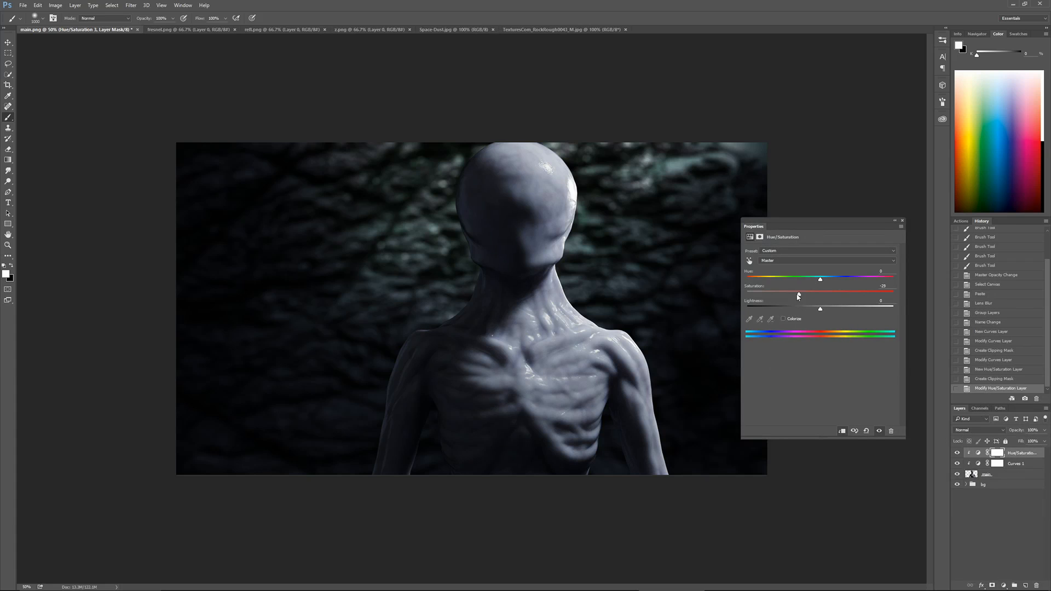
{"action": "left_click", "coordinate": [903, 223]}
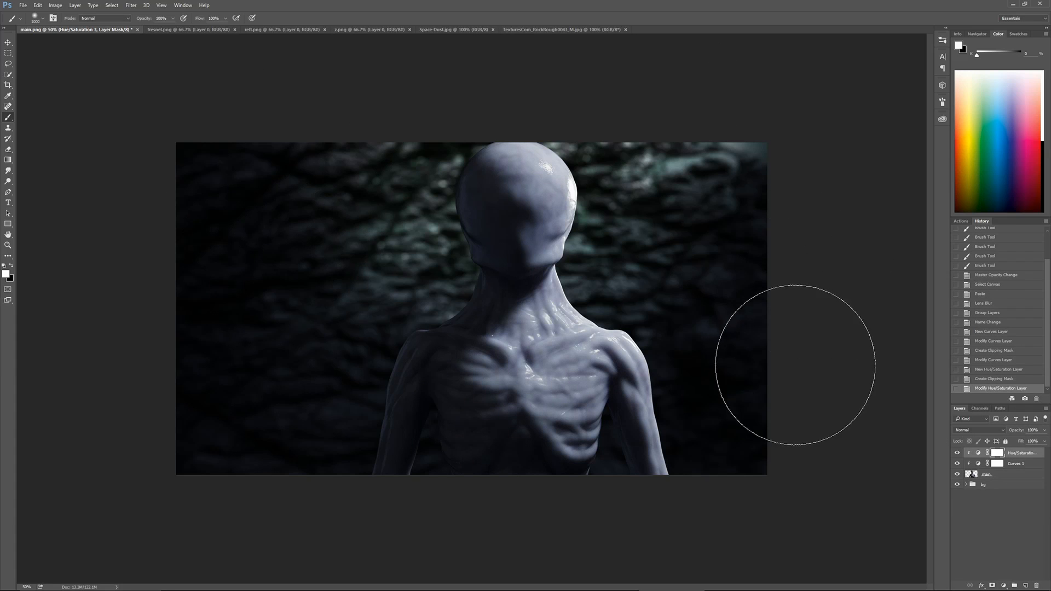
Add an empty layer beneath the bg group
{"action": "left_click", "coordinate": [997, 484]}
{"action": "left_click", "coordinate": [1026, 585], "text": "ctrl"}
{"action": "left_click", "coordinate": [187, 403], "text": "alt"}
Duplicate Layer 2 inside the bg group and move the copy to the right behind the bust
{"action": "left_click", "coordinate": [966, 485]}
{"action": "left_click", "coordinate": [997, 496]}
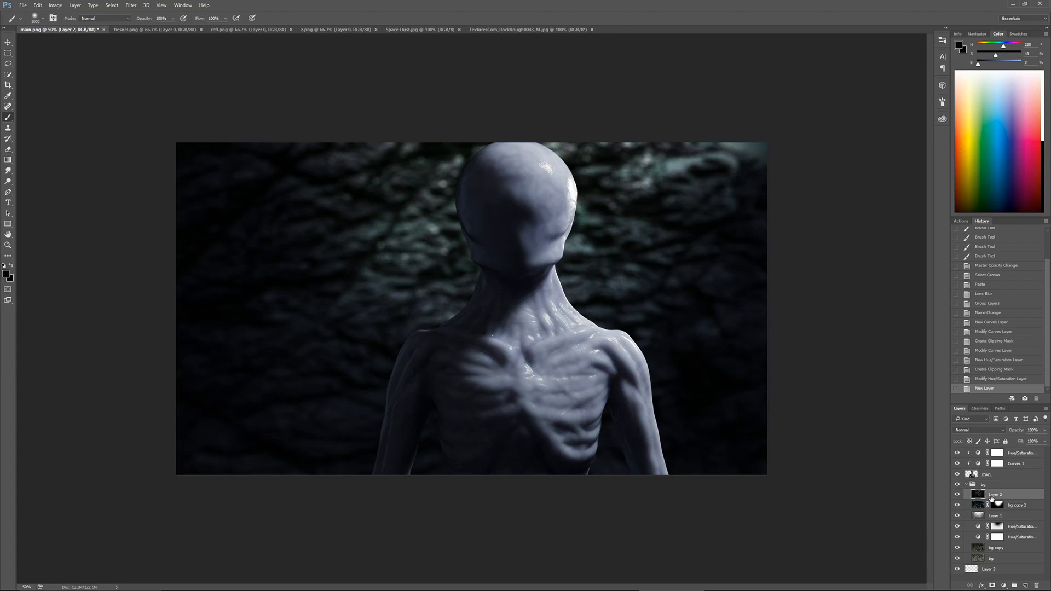
{"action": "key", "text": "ctrl+j"}
{"action": "key", "text": "v"}
{"action": "left_click_drag", "start_coordinate": [464, 279], "coordinate": [545, 282], "text": "shift"}
{"action": "key", "text": "shift+Right"}
{"action": "key", "text": "shift+Right"}
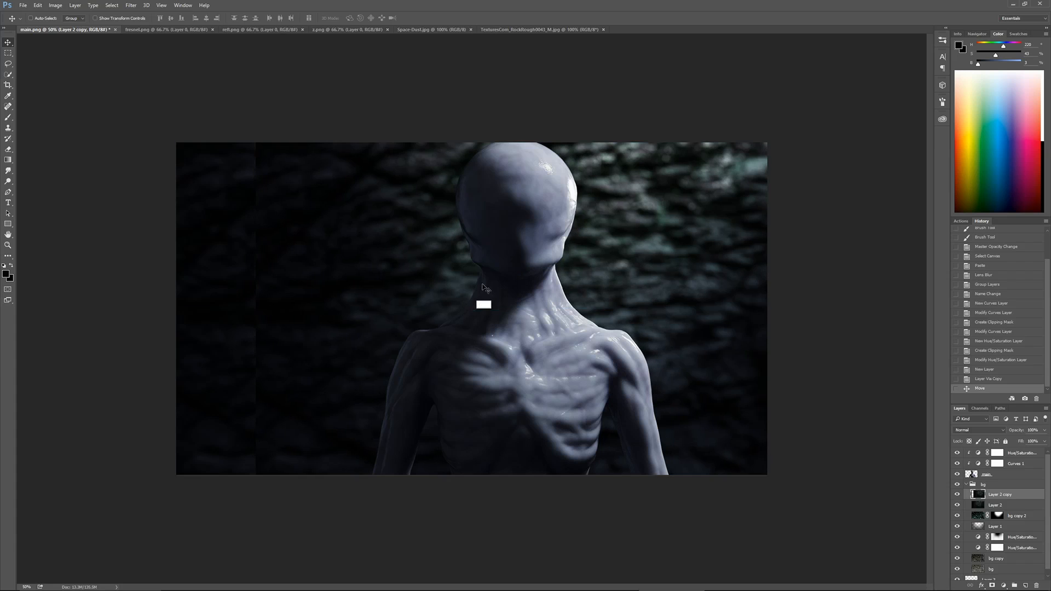
Add a mask to the Layer 2 copy and paint black along its left edge to blend away the hard seam
{"action": "left_click", "coordinate": [992, 585]}
{"action": "key", "text": "b"}
{"action": "key", "text": "x"}
{"action": "left_click", "coordinate": [241, 468]}
{"action": "mouse_move", "coordinate": [237, 457]}
{"action": "left_mouse_down"}
{"action": "mouse_move", "coordinate": [195, 223]}
{"action": "mouse_move", "coordinate": [217, 479]}
{"action": "left_mouse_up"}
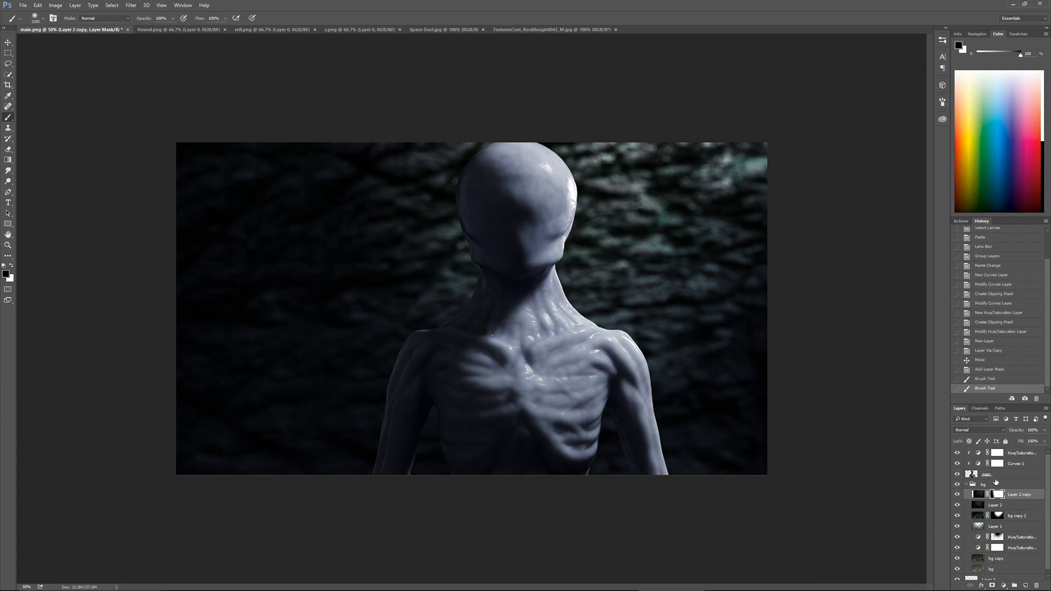
Paste the refl.png render in place into main.png above the bust, with Linear Dodge (Add) blending and 2% opacity
{"action": "left_click", "coordinate": [272, 29]}
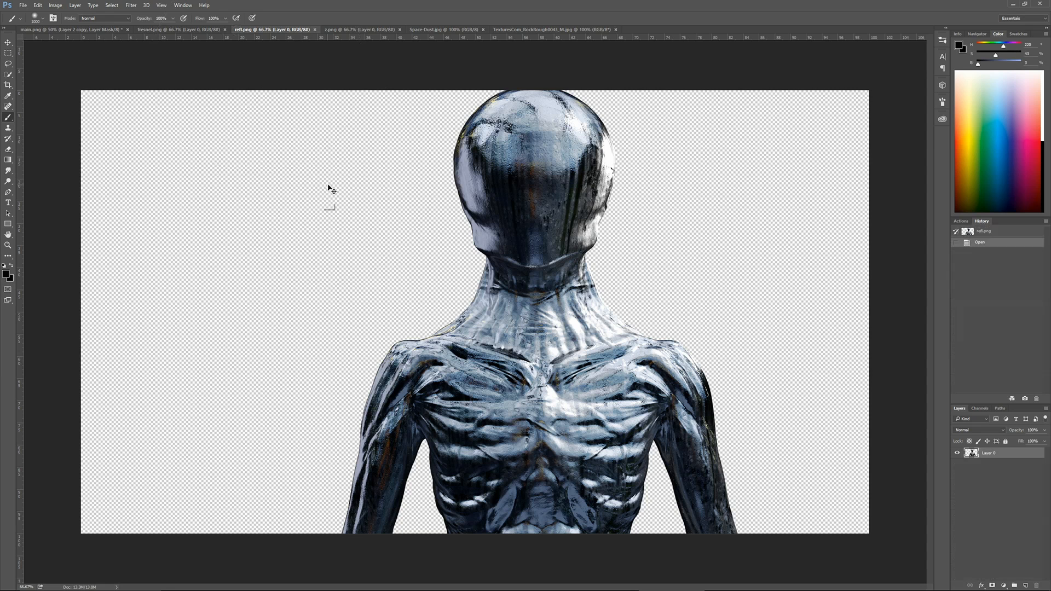
{"action": "key", "text": "ctrl+c"}
{"action": "left_click", "coordinate": [71, 29]}
{"action": "key", "text": "ctrl+shift+v"}
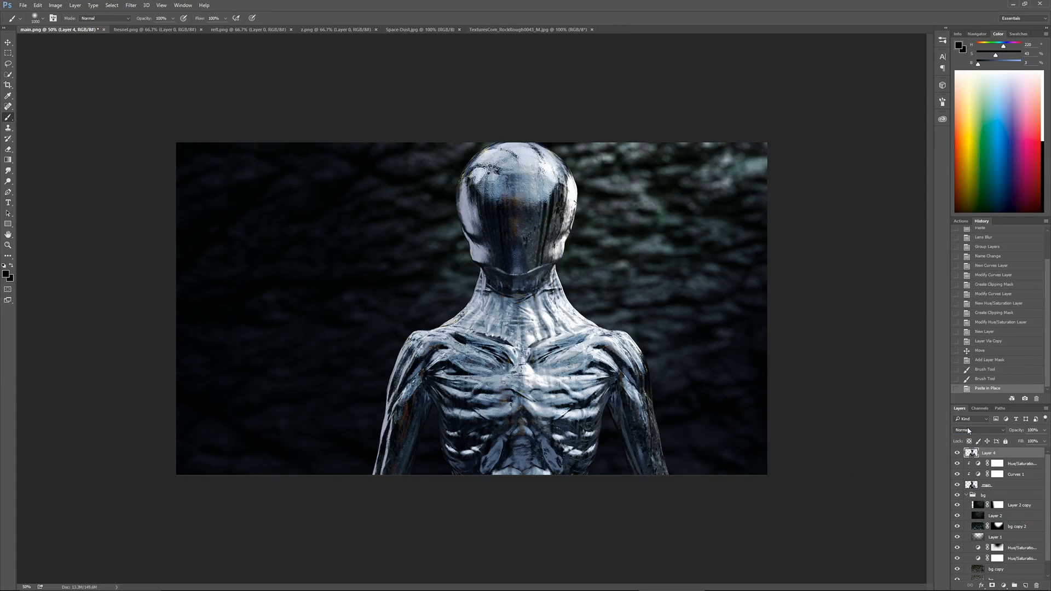
{"action": "key", "text": "alt+shift+w"}
{"action": "left_click", "coordinate": [1044, 429]}
{"action": "left_click_drag", "start_coordinate": [1044, 440], "coordinate": [1010, 445]}
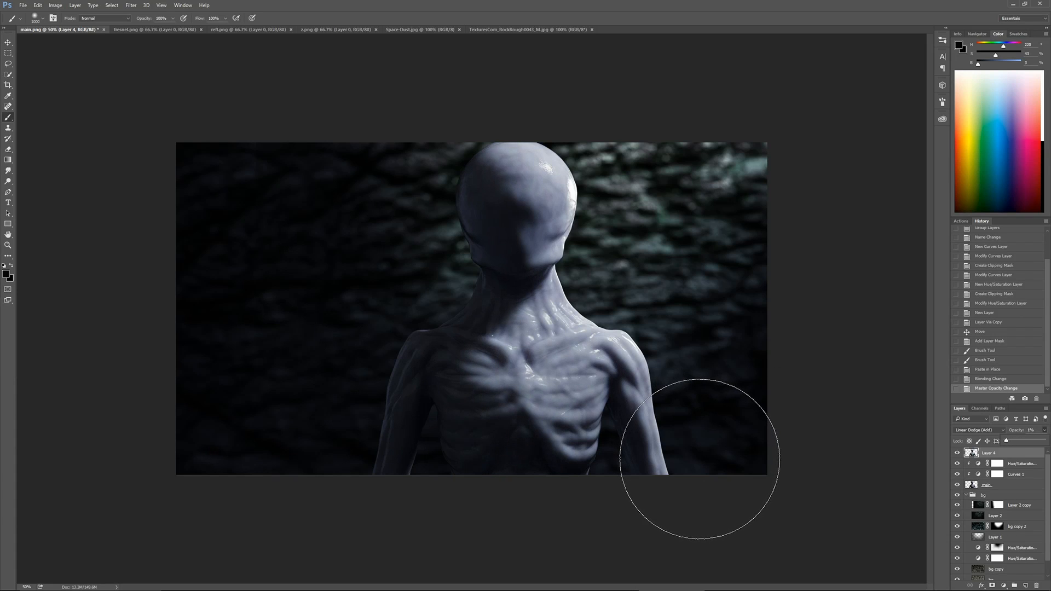
{"action": "left_click_drag", "start_coordinate": [1007, 445], "coordinate": [1009, 446]}
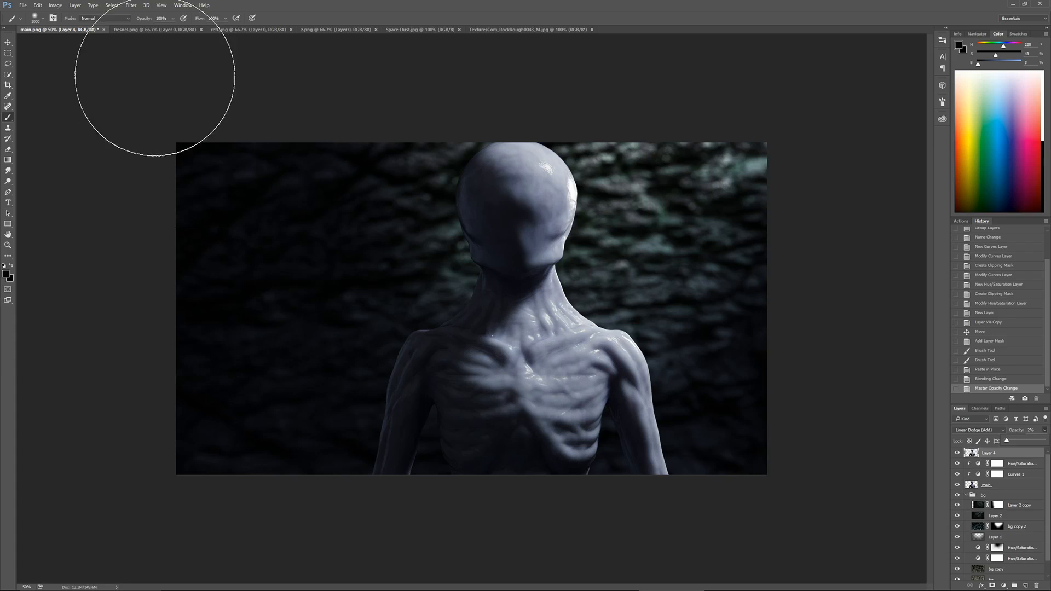
Paste the fresnel.png render in place into main.png and name the two pasted render layers fresnel and refl
{"action": "left_click", "coordinate": [155, 29]}
{"action": "key", "text": "ctrl+c"}
{"action": "key", "text": "ctrl+shift+Tab"}
{"action": "key", "text": "ctrl+shift+v"}
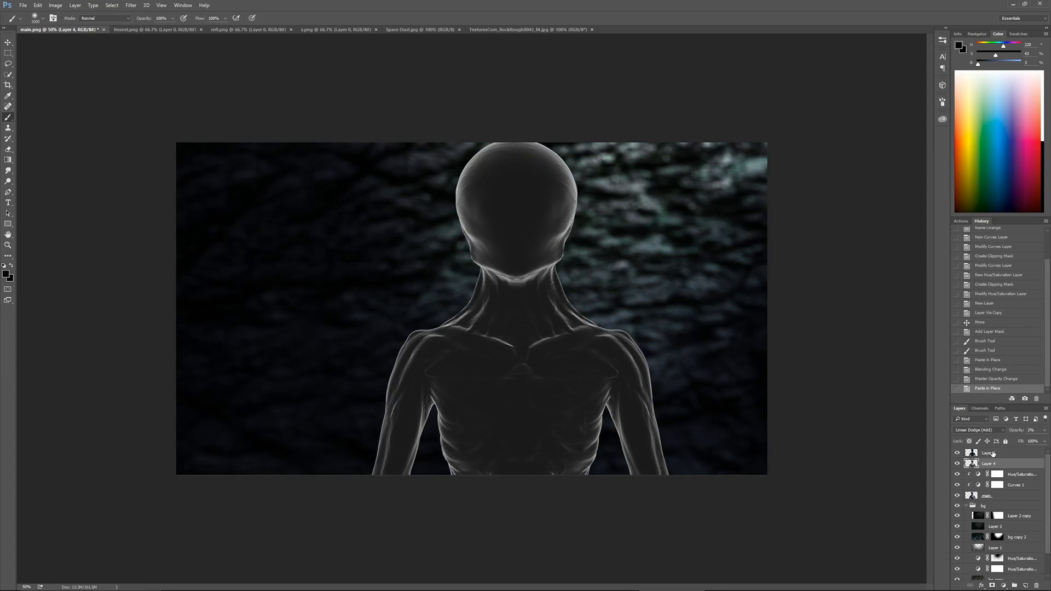
{"action": "left_click", "coordinate": [992, 453]}
{"action": "type", "text": "fresnel"}
{"action": "key", "text": "Return"}
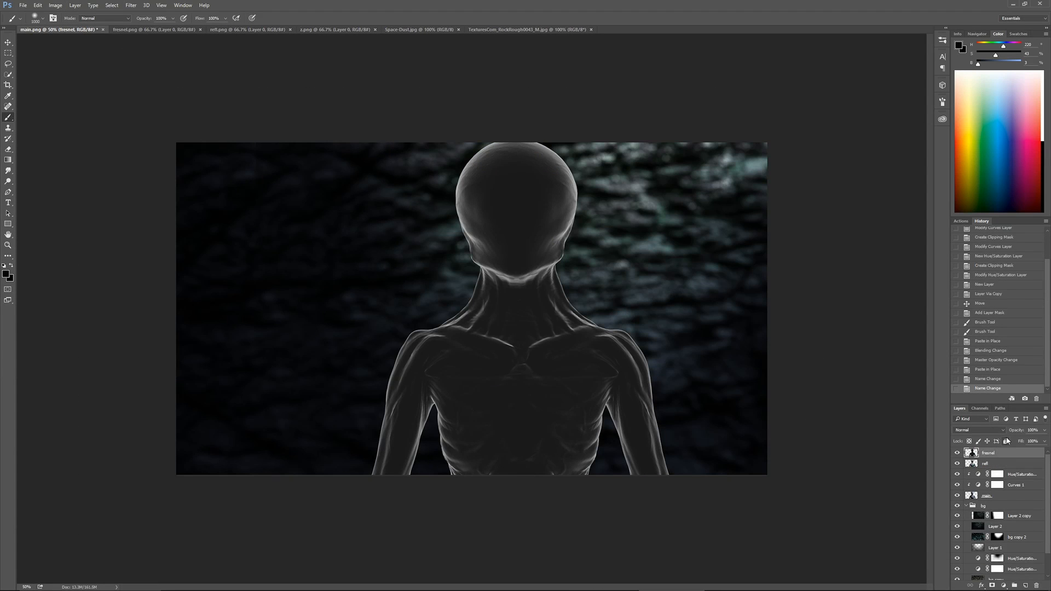
{"action": "left_click", "coordinate": [1004, 468], "text": "alt"}
{"action": "left_click", "coordinate": [992, 458], "text": "alt"}
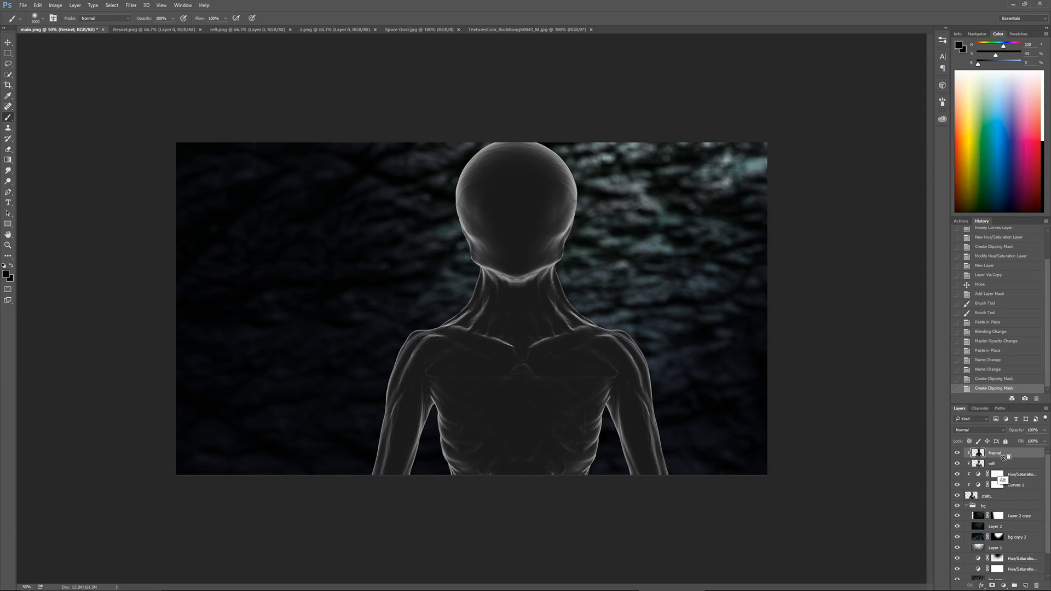
{"action": "left_click", "coordinate": [1003, 458], "text": "alt"}
{"action": "left_click", "coordinate": [1002, 458], "text": "alt"}
{"action": "left_click", "coordinate": [1003, 458], "text": "alt"}
{"action": "left_click", "coordinate": [1003, 468], "text": "alt"}
Set the fresnel layer to Linear Dodge (Add) blending and clip a Levels adjustment to it with a raised black input level
{"action": "left_click", "coordinate": [979, 430]}
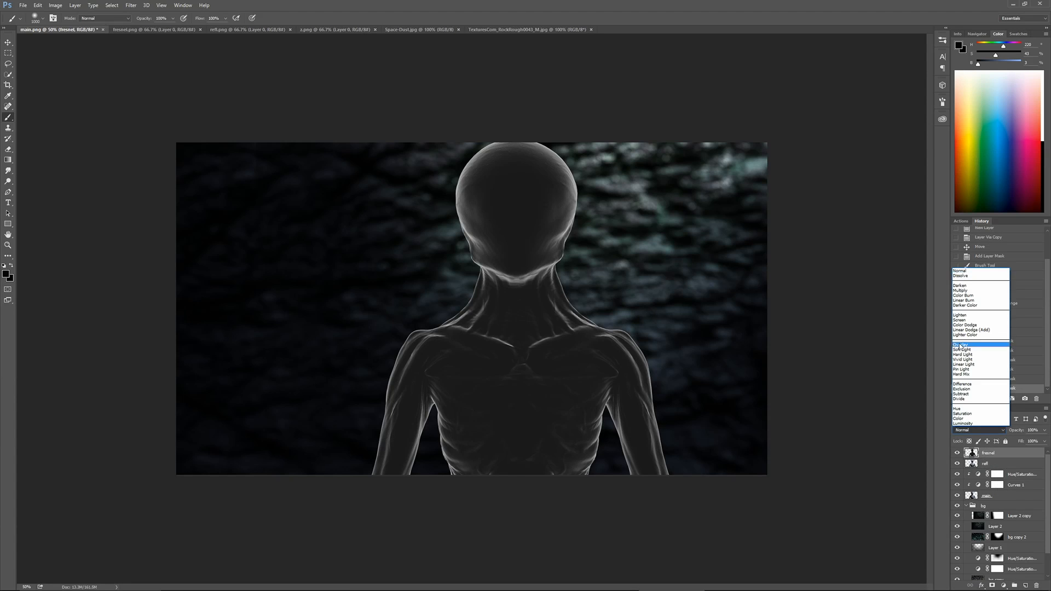
{"action": "left_click", "coordinate": [970, 330]}
{"action": "left_click", "coordinate": [1004, 587]}
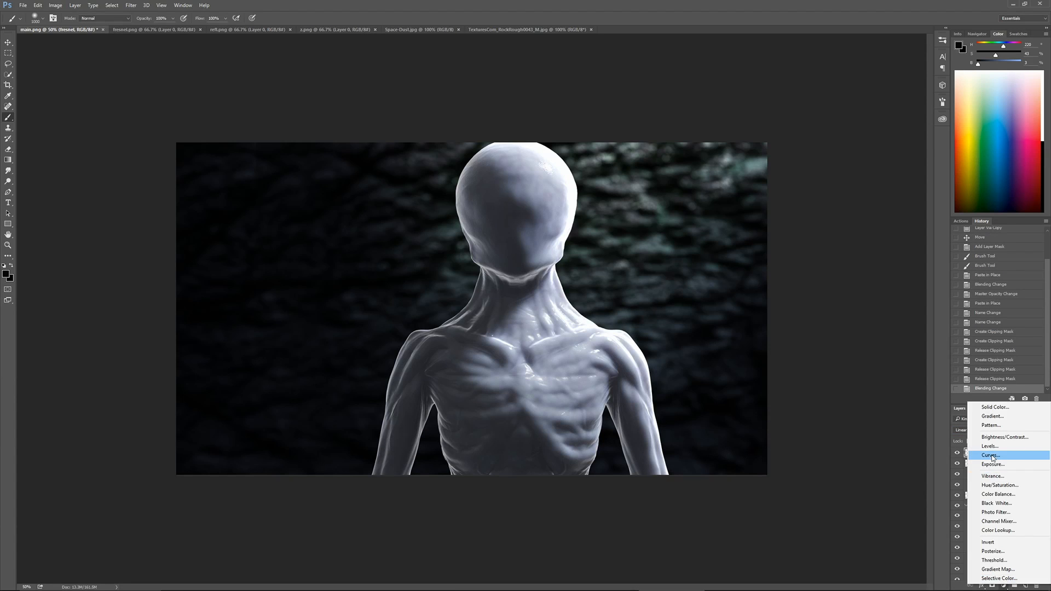
{"action": "left_click", "coordinate": [989, 446]}
{"action": "left_click", "coordinate": [1003, 458], "text": "alt"}
{"action": "left_click_drag", "start_coordinate": [774, 309], "coordinate": [785, 311]}
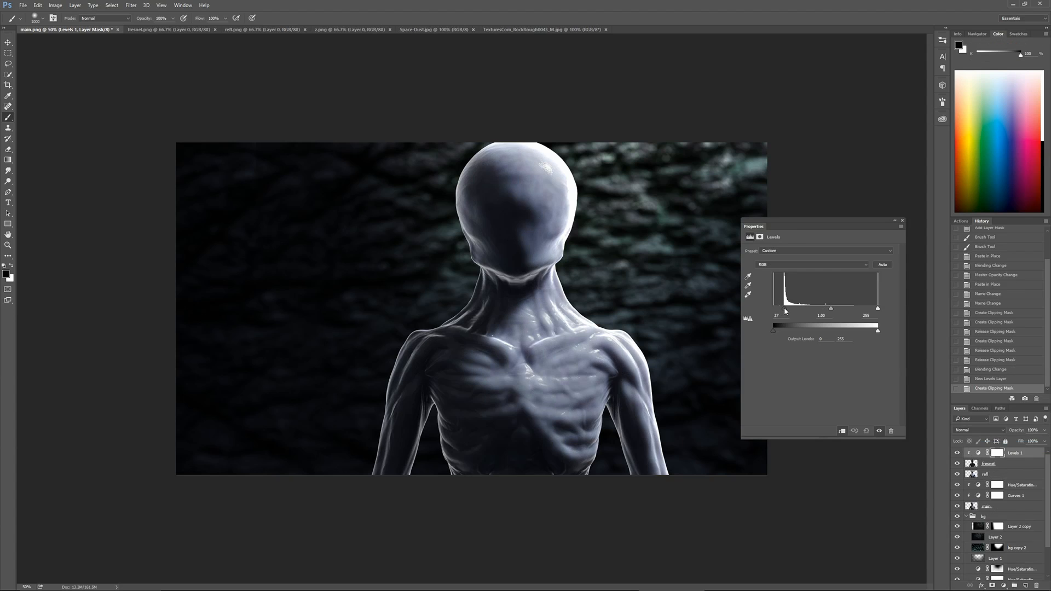
{"action": "left_click", "coordinate": [902, 220]}
{"action": "left_click", "coordinate": [1027, 464]}
{"action": "left_click", "coordinate": [1044, 430]}
{"action": "mouse_move", "coordinate": [1045, 441]}
{"action": "left_mouse_down"}
{"action": "mouse_move", "coordinate": [1011, 440]}
{"action": "mouse_move", "coordinate": [1043, 441]}
{"action": "left_mouse_up"}
Clip a Hue/Saturation adjustment to the fresnel layer with Colorize enabled and the hue at 193 for a cyan-blue rim
{"action": "left_click", "coordinate": [1005, 587]}
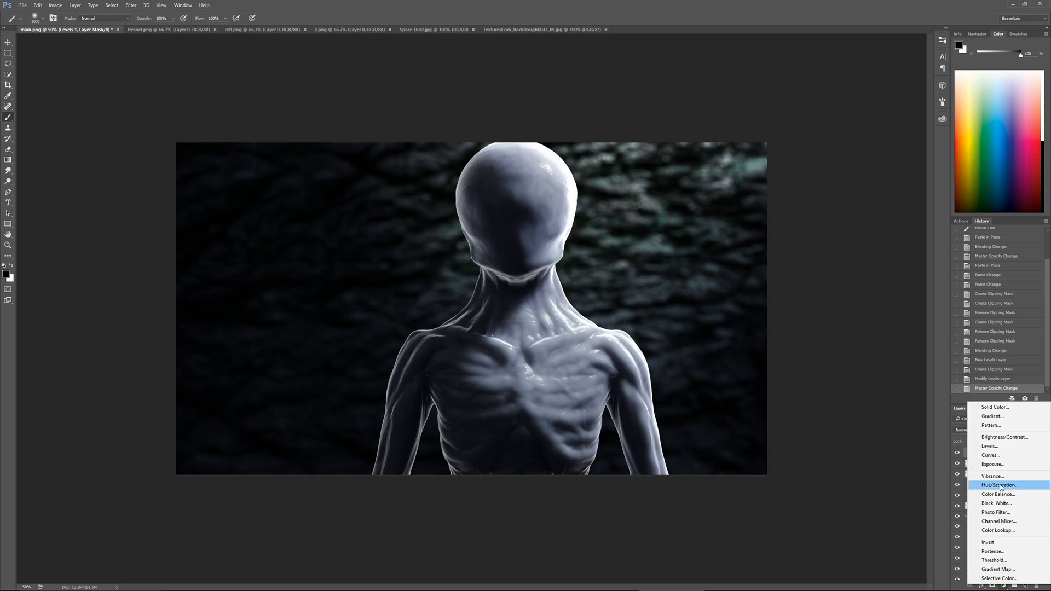
{"action": "left_click", "coordinate": [994, 486]}
{"action": "left_click", "coordinate": [783, 319]}
{"action": "key", "text": "ctrl+alt+g"}
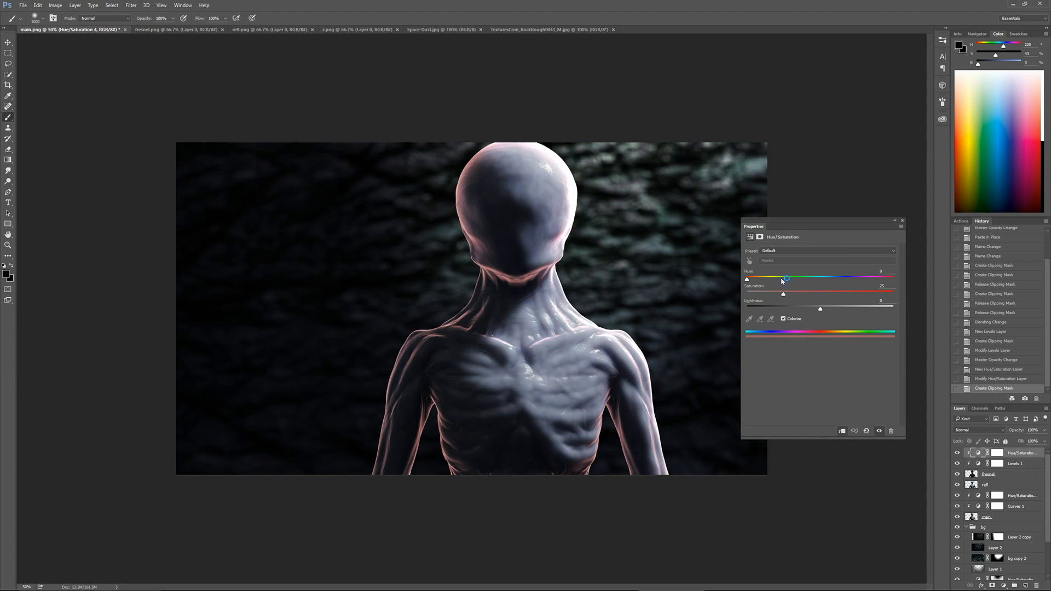
{"action": "left_click_drag", "start_coordinate": [783, 281], "coordinate": [827, 283]}
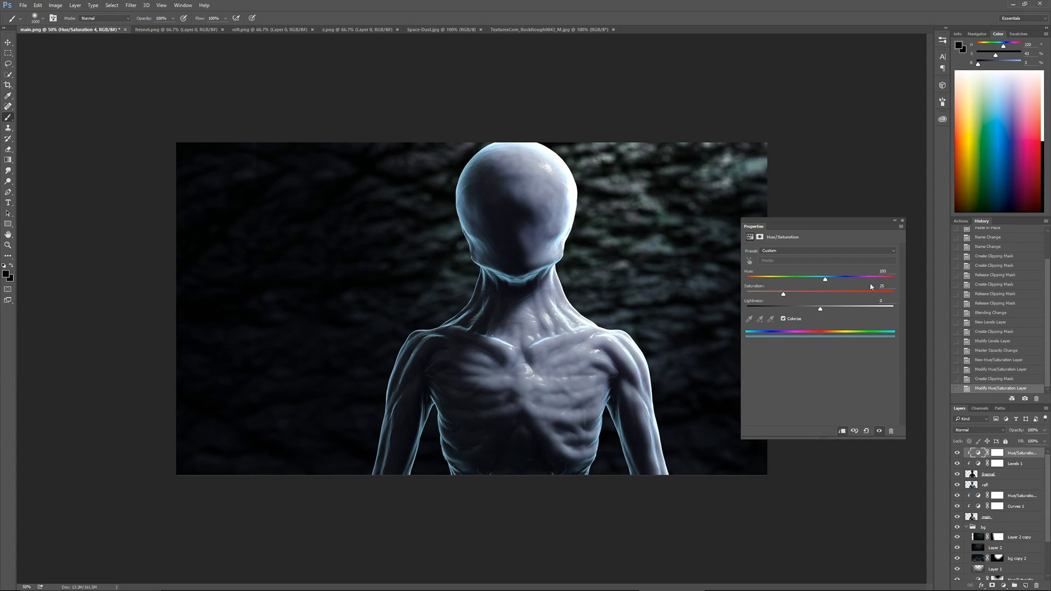
{"action": "left_click", "coordinate": [902, 221]}
Reduce the fresnel layer's opacity to about 65% and give the layer a mask filled with black
{"action": "left_click", "coordinate": [983, 477]}
{"action": "left_click_drag", "start_coordinate": [1045, 431], "coordinate": [1031, 442]}
{"action": "left_click", "coordinate": [992, 586]}
{"action": "key", "text": "ctrl+BackSpace"}
{"action": "key", "text": "alt+BackSpace"}
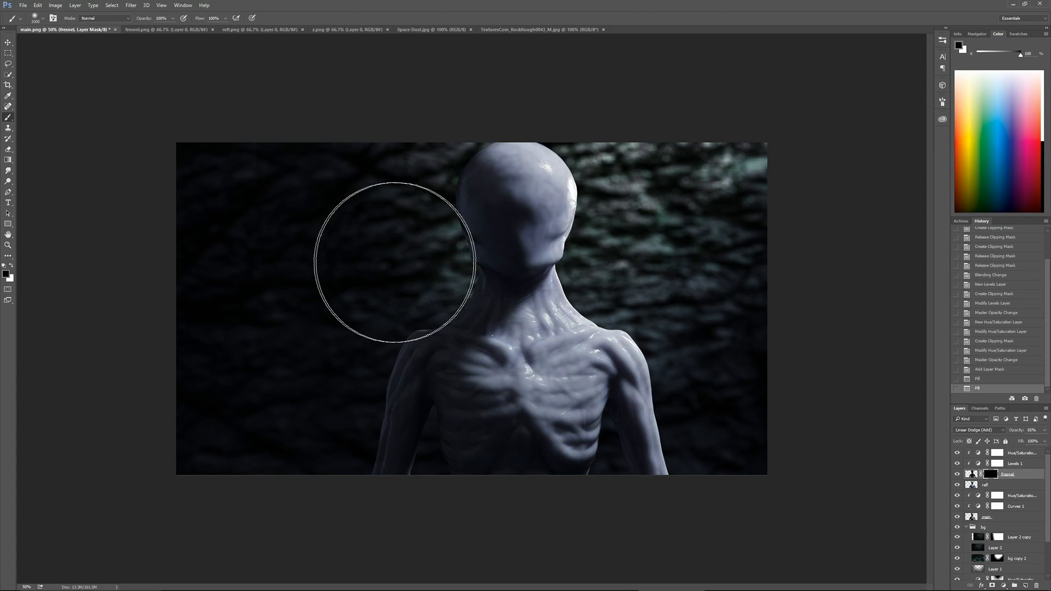
Paint white on the fresnel mask with a reduced brush around the head, the right neck and shoulder, and the right armpit area
{"action": "key", "text": "bracketleft"}
{"action": "key", "text": "bracketleft"}
{"action": "key", "text": "bracketleft"}
{"action": "key", "text": "bracketleft"}
{"action": "key", "text": "bracketleft"}
{"action": "key", "text": "bracketleft"}
{"action": "key", "text": "bracketleft"}
{"action": "key", "text": "bracketleft"}
{"action": "key", "text": "x"}
{"action": "left_click_drag", "start_coordinate": [444, 253], "coordinate": [441, 191]}
{"action": "mouse_move", "coordinate": [443, 189]}
{"action": "left_mouse_down"}
{"action": "mouse_move", "coordinate": [467, 131]}
{"action": "mouse_move", "coordinate": [501, 130]}
{"action": "left_mouse_up"}
{"action": "left_click_drag", "start_coordinate": [503, 130], "coordinate": [550, 141]}
{"action": "left_click_drag", "start_coordinate": [558, 145], "coordinate": [588, 192]}
{"action": "mouse_move", "coordinate": [589, 199]}
{"action": "left_mouse_down"}
{"action": "mouse_move", "coordinate": [573, 265]}
{"action": "mouse_move", "coordinate": [583, 312]}
{"action": "left_mouse_up"}
{"action": "left_click_drag", "start_coordinate": [586, 315], "coordinate": [646, 364]}
{"action": "left_click_drag", "start_coordinate": [590, 467], "coordinate": [602, 421]}
{"action": "mouse_move", "coordinate": [605, 418]}
{"action": "left_mouse_down"}
{"action": "mouse_move", "coordinate": [601, 444]}
{"action": "mouse_move", "coordinate": [627, 460]}
{"action": "left_mouse_up"}
Reveal more fresnel rim with a smaller white brush along the outer right arm, the shoulder and the top of the head
{"action": "key", "text": "bracketleft"}
{"action": "key", "text": "bracketleft"}
{"action": "left_click_drag", "start_coordinate": [646, 373], "coordinate": [680, 491]}
{"action": "left_click_drag", "start_coordinate": [629, 347], "coordinate": [641, 376]}
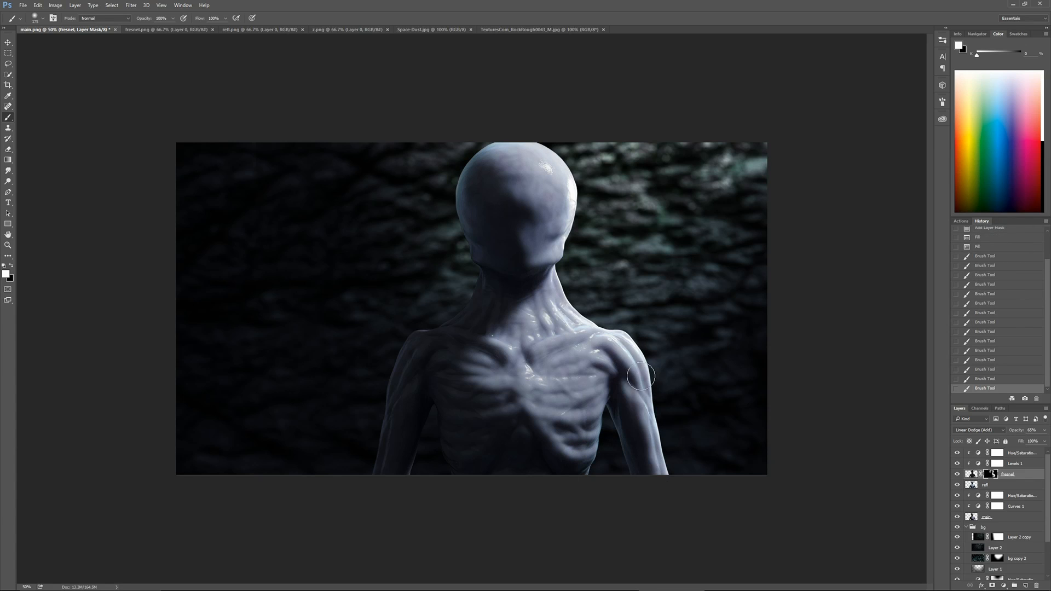
{"action": "left_click_drag", "start_coordinate": [567, 159], "coordinate": [455, 153]}
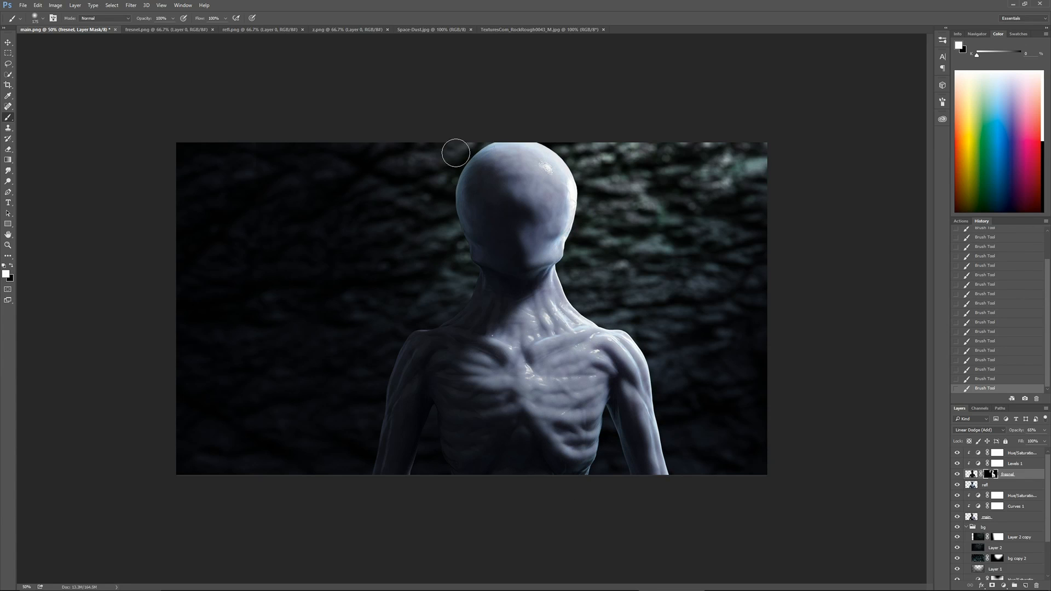
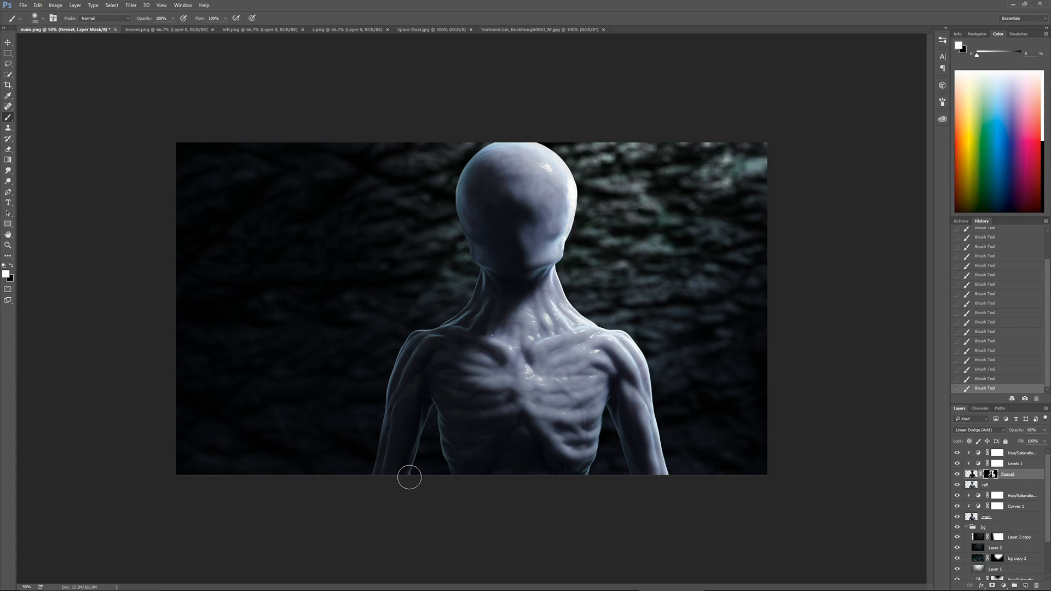
{"action": "key", "text": "bracketleft"}
{"action": "key", "text": "bracketleft"}
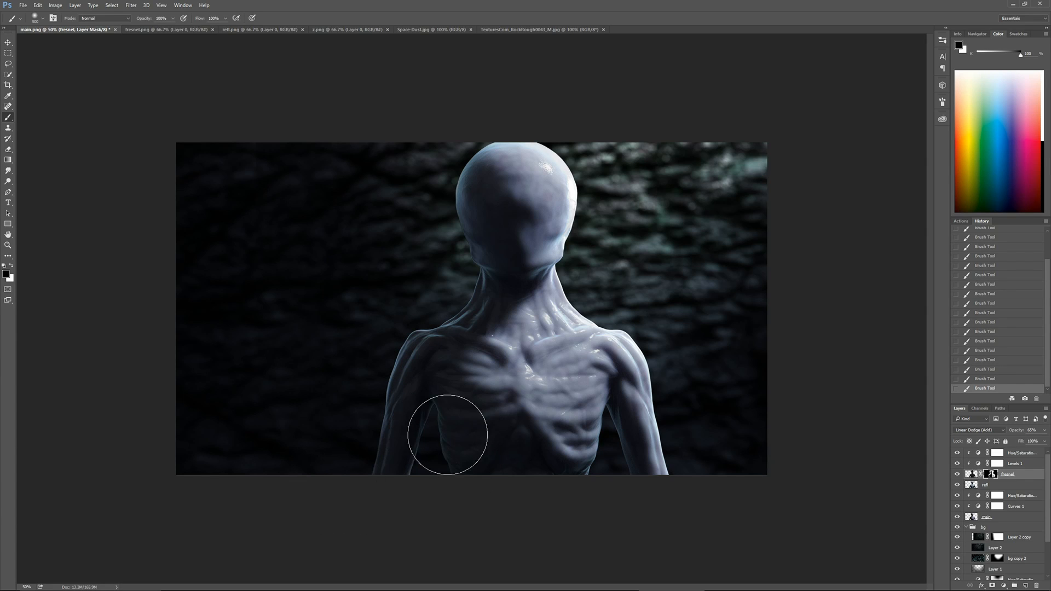
{"action": "key", "text": "ctrl+z"}
{"action": "key", "text": "ctrl+z"}
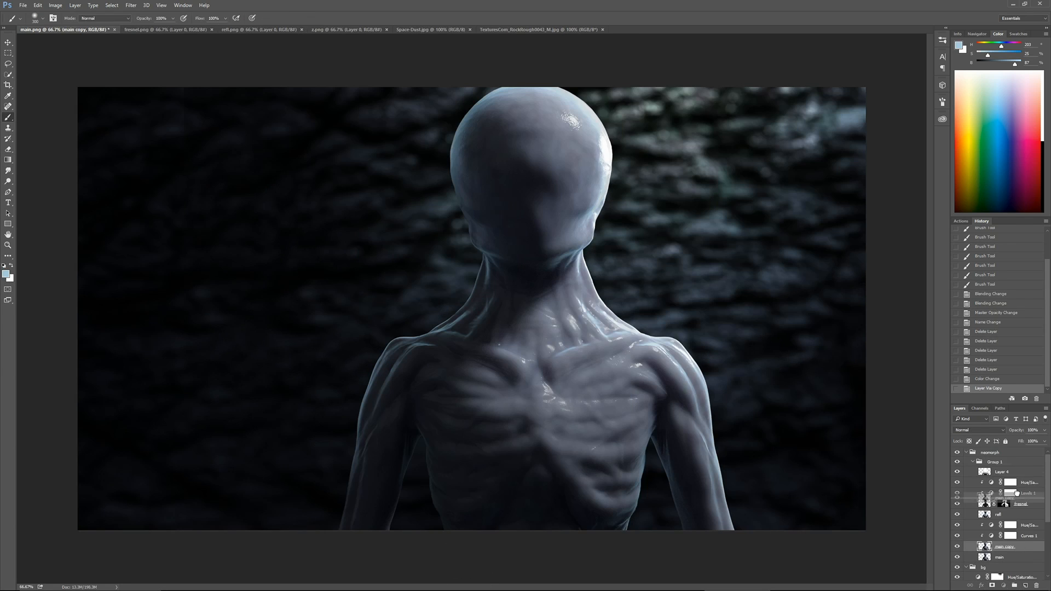
Move a copy of the main layer to the top of the group and clip Curves and Hue/Saturation to the original main layer
{"action": "left_click_drag", "start_coordinate": [1016, 494], "coordinate": [1017, 467]}
{"action": "left_click", "coordinate": [1016, 552], "text": "alt"}
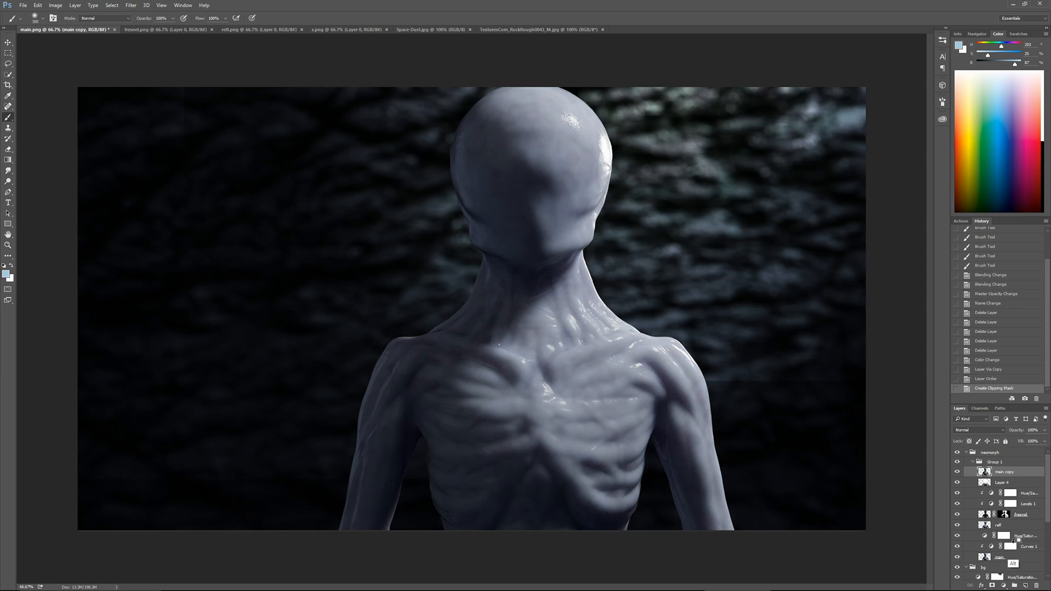
{"action": "left_click", "coordinate": [1016, 541], "text": "alt"}
Add a new layer filled with black directly beneath the main copy layer
{"action": "left_click", "coordinate": [1026, 586], "text": "ctrl"}
{"action": "key", "text": "d"}
{"action": "key", "text": "alt+BackSpace"}
{"action": "left_click", "coordinate": [1004, 472]}
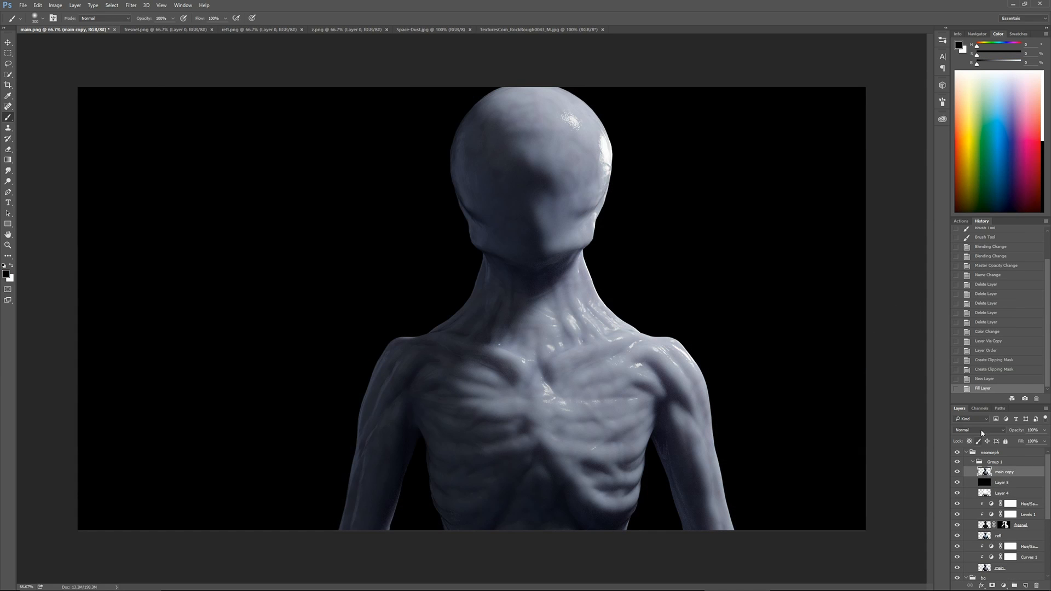
Isolate main copy's highlights by splitting its This Layer Blend If black point at about 133/196, and merge it with a new blank layer
{"action": "double_click", "coordinate": [1017, 472]}
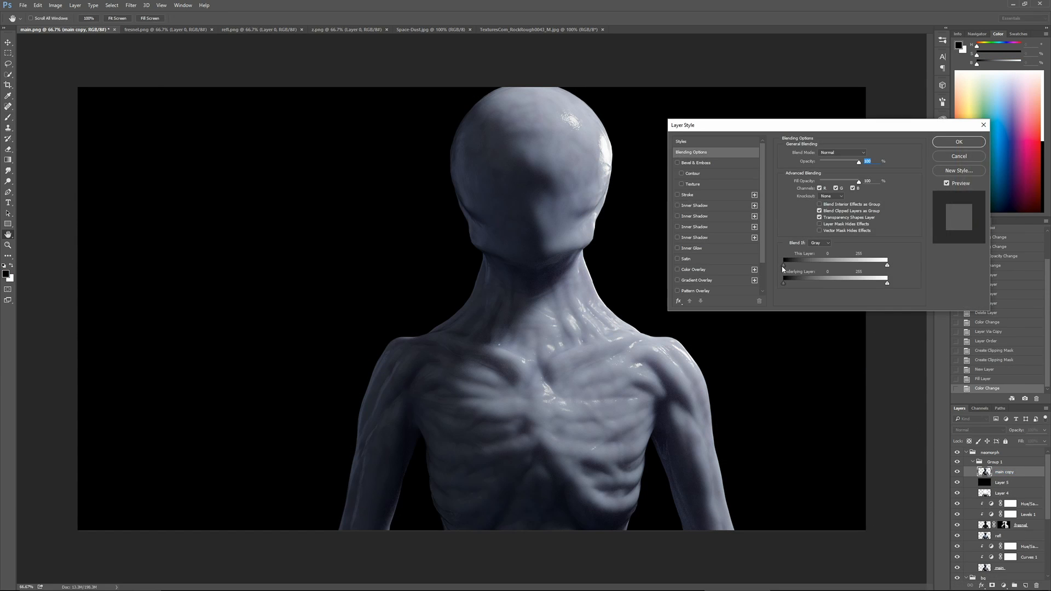
{"action": "mouse_move", "coordinate": [783, 266]}
{"action": "left_mouse_down"}
{"action": "mouse_move", "coordinate": [862, 267]}
{"action": "mouse_move", "coordinate": [838, 267]}
{"action": "left_mouse_up"}
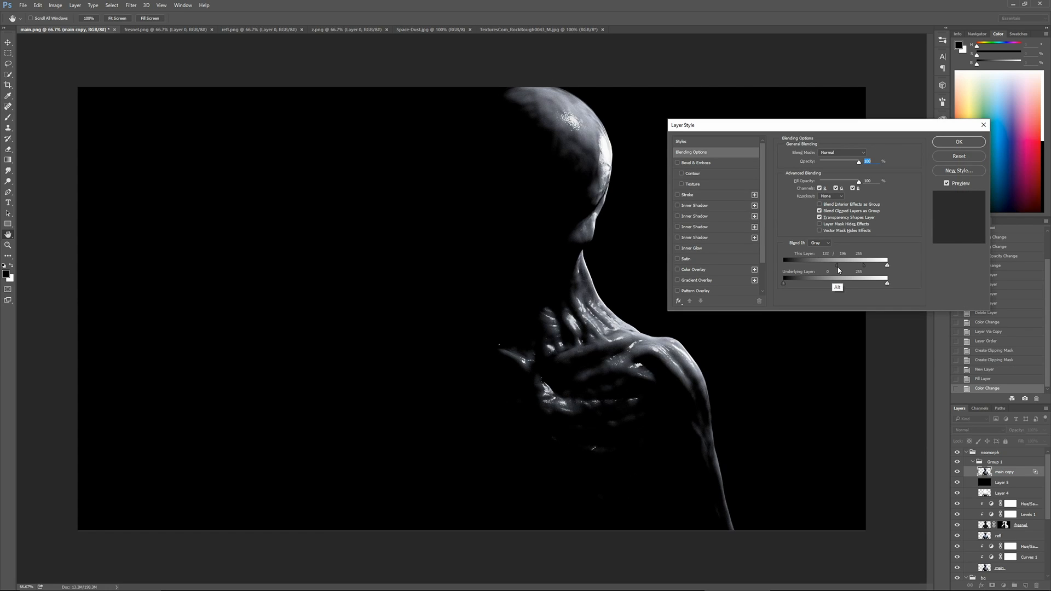
{"action": "key", "text": "Return"}
{"action": "left_click", "coordinate": [1025, 586], "text": "ctrl"}
{"action": "left_click", "coordinate": [1005, 473]}
{"action": "key", "text": "ctrl+e"}
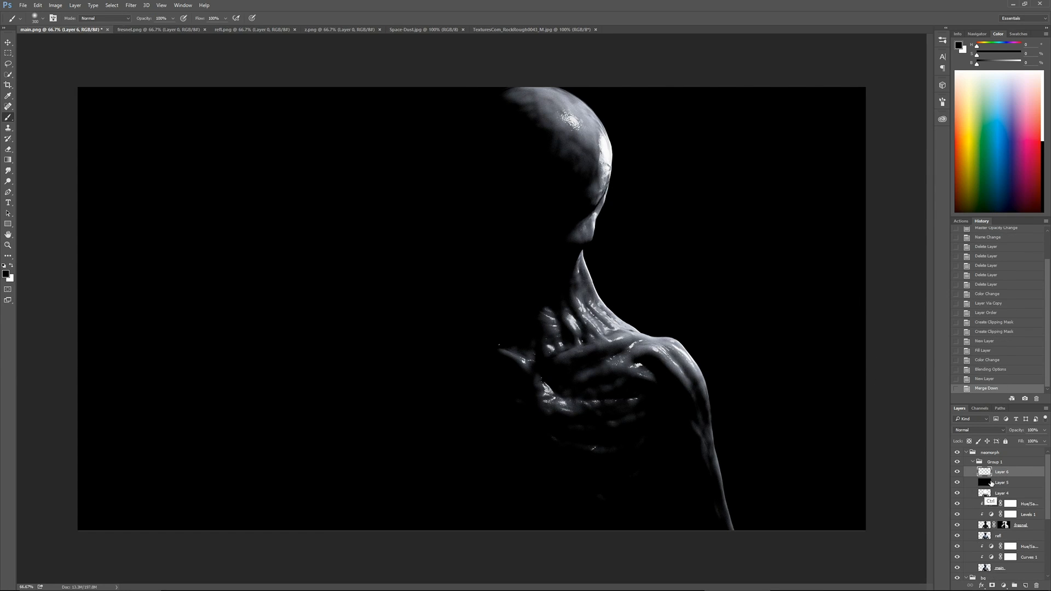
Duplicate the highlights Layer 6 twice, leaving only Layer 6 copy visible among the three
{"action": "key", "text": "ctrl+j"}
{"action": "key", "text": "ctrl+j"}
{"action": "left_click", "coordinate": [957, 494]}
{"action": "left_click", "coordinate": [995, 484]}
{"action": "left_click", "coordinate": [957, 472]}
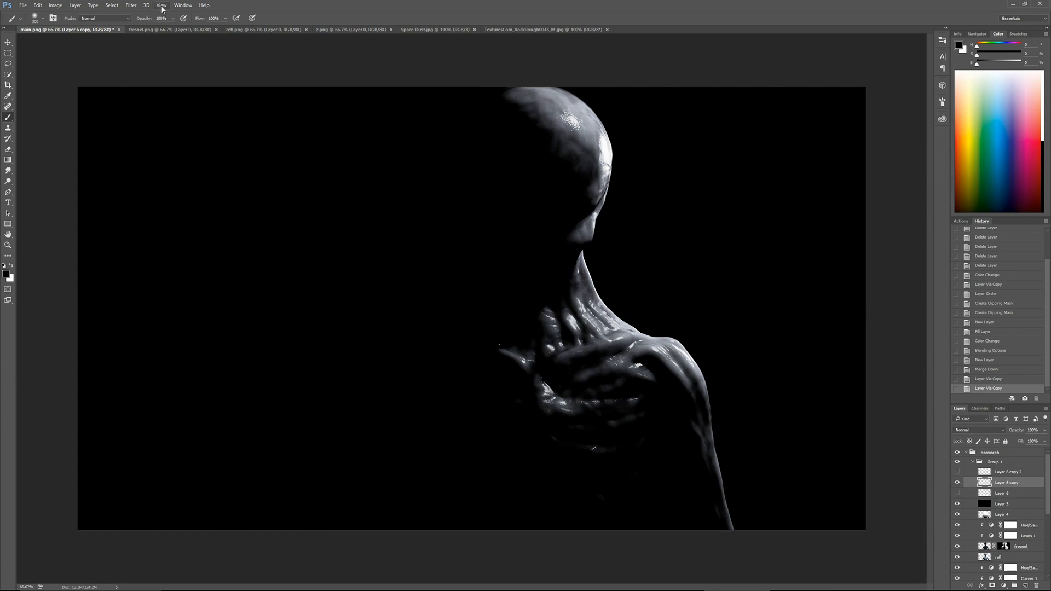
Apply a Gaussian Blur with a 20-pixel radius to Layer 6 copy
{"action": "left_click", "coordinate": [131, 5]}
{"action": "left_click", "coordinate": [99, 126]}
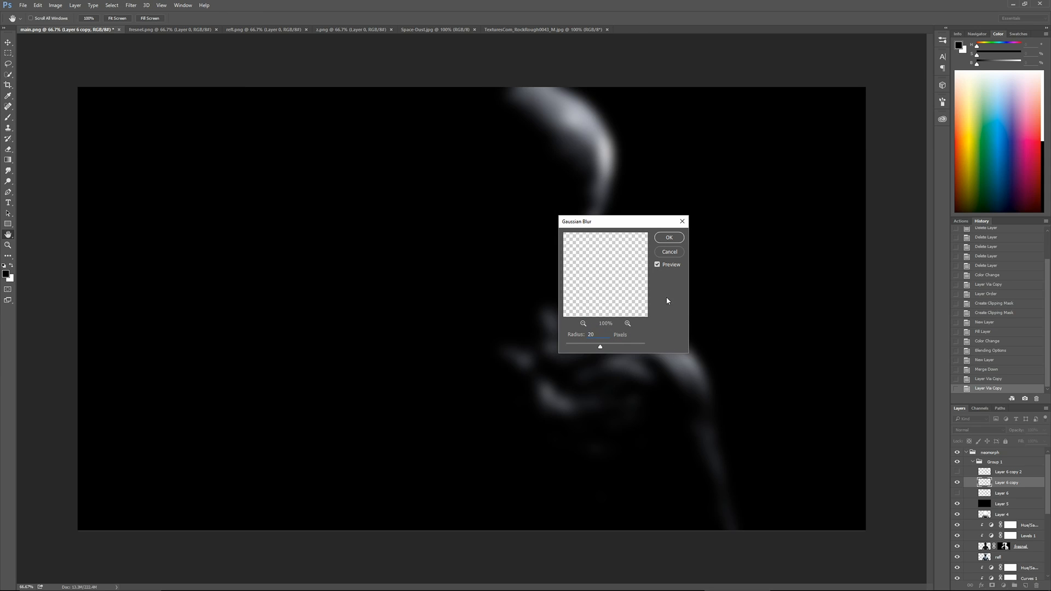
{"action": "left_click", "coordinate": [669, 238]}
{"action": "key", "text": "b"}
Show Layer 6 copy 2 and apply a Gaussian Blur to it
{"action": "left_click", "coordinate": [957, 472]}
{"action": "left_click", "coordinate": [1002, 472]}
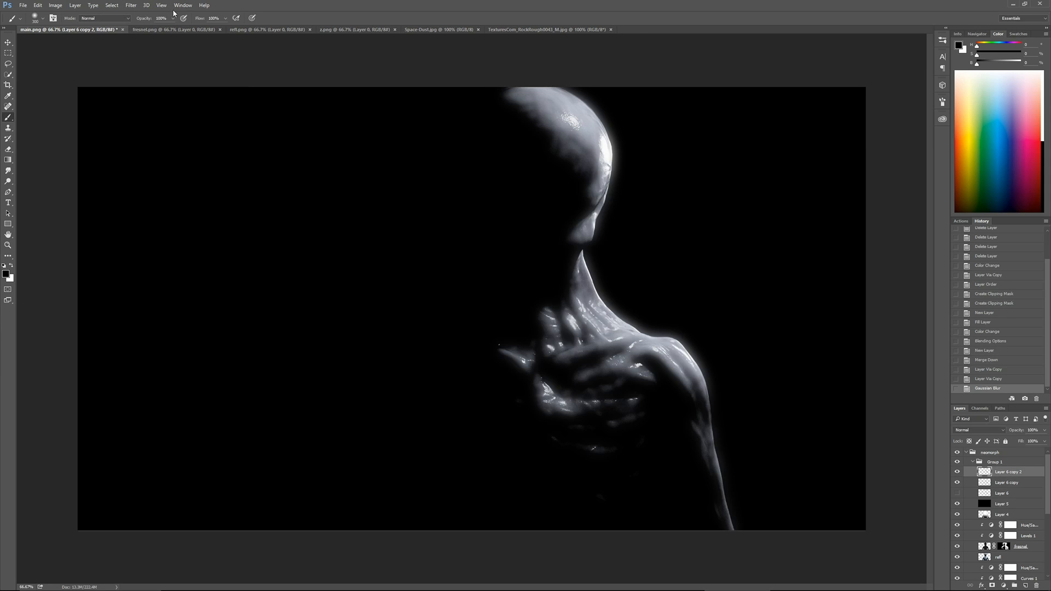
{"action": "left_click", "coordinate": [131, 5]}
{"action": "left_click", "coordinate": [99, 122]}
{"action": "left_click", "coordinate": [668, 238]}
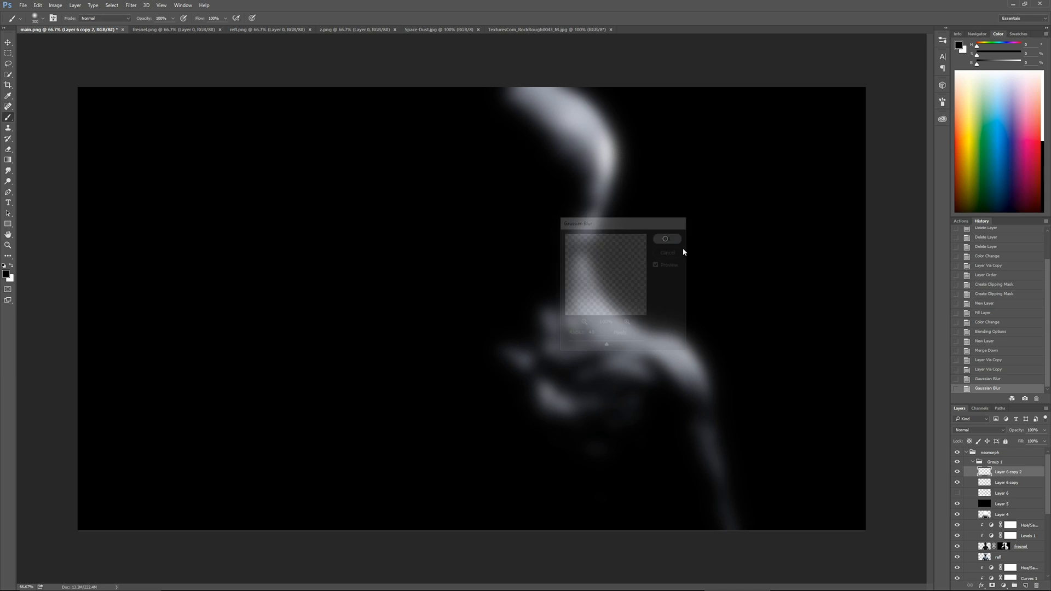
Rename the two blurred highlight copies glow1 and glow2, and the hidden Layer 6 blow_bu
{"action": "double_click", "coordinate": [1006, 482]}
{"action": "type", "text": "bloom1"}
{"action": "key", "text": "Return"}
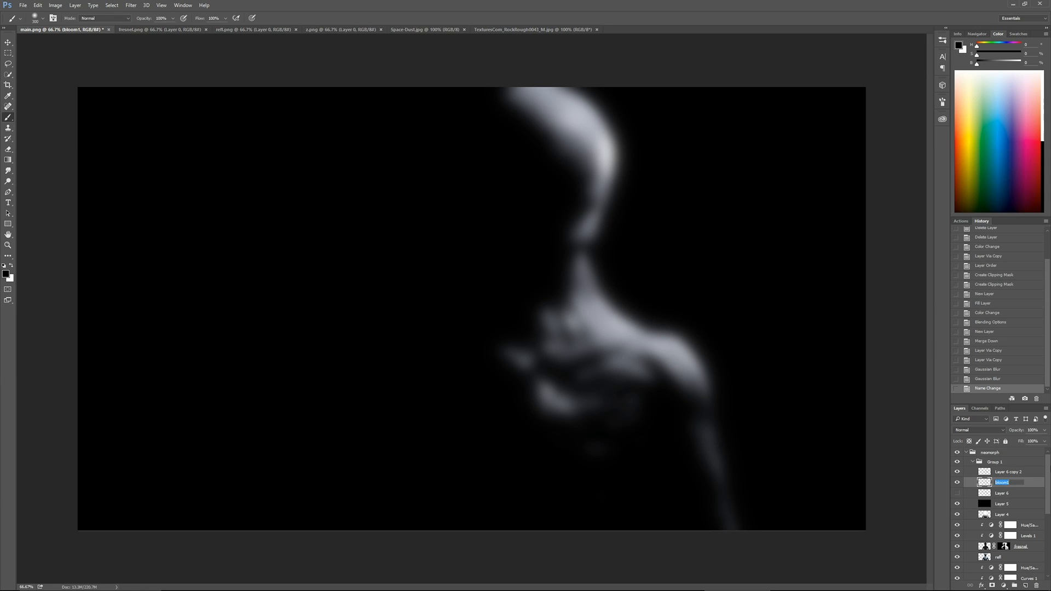
{"action": "key", "text": "Return"}
{"action": "double_click", "coordinate": [1010, 471]}
{"action": "type", "text": "glow2"}
{"action": "key", "text": "Return"}
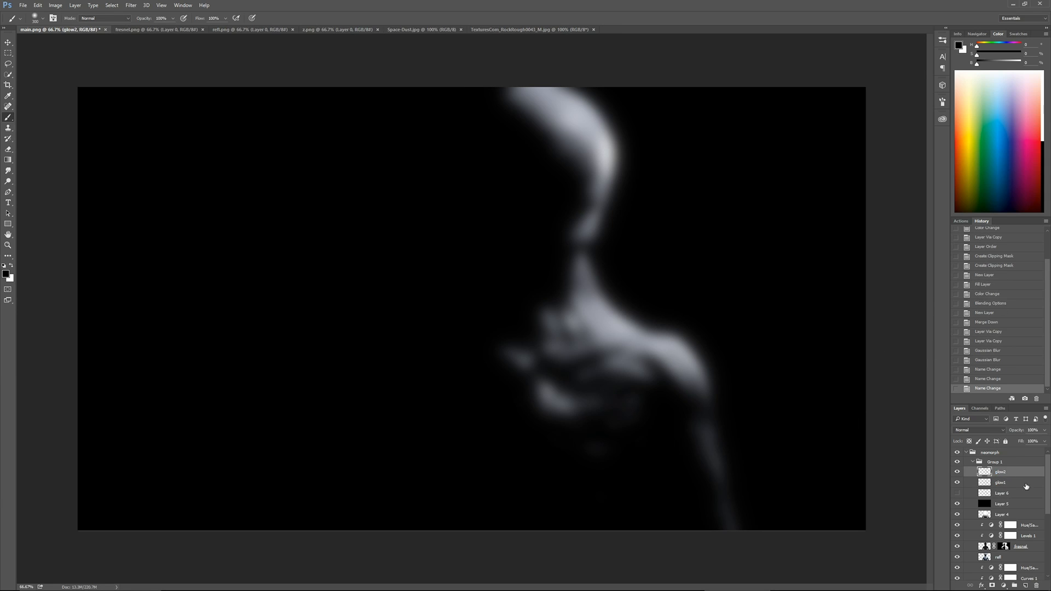
{"action": "left_click", "coordinate": [1013, 492]}
{"action": "type", "text": "blow_bu"}
{"action": "key", "text": "Return"}
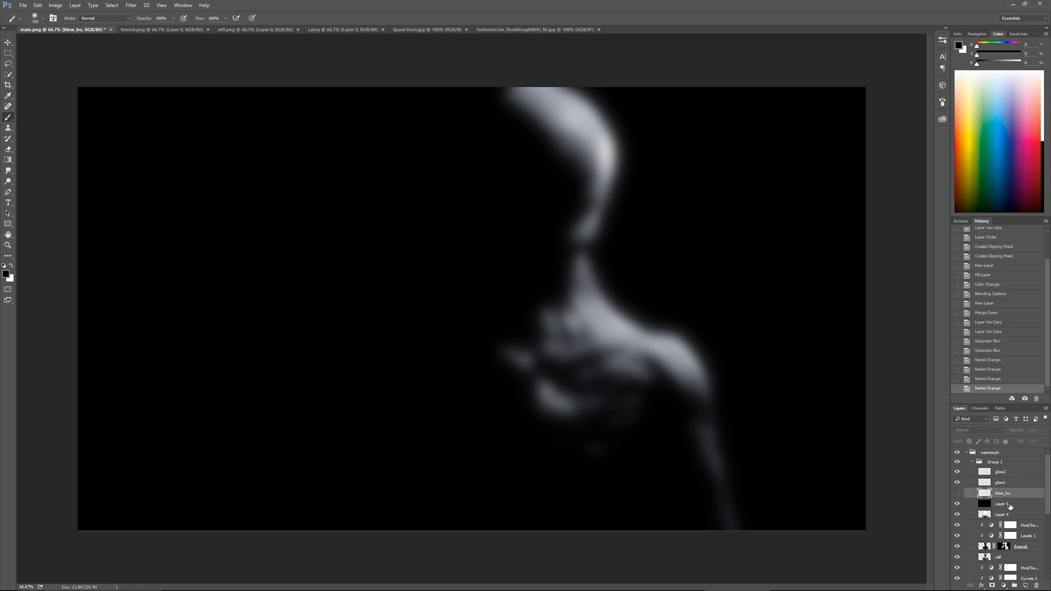
Delete the black Layer 5 and set the blending mode of both glow layers to Screen
{"action": "left_click", "coordinate": [1010, 506]}
{"action": "key", "text": "Delete"}
{"action": "left_click", "coordinate": [1009, 482]}
{"action": "left_click", "coordinate": [977, 431]}
{"action": "left_click", "coordinate": [968, 318]}
{"action": "left_click", "coordinate": [1011, 473]}
{"action": "left_click", "coordinate": [978, 431]}
{"action": "left_click", "coordinate": [967, 318]}
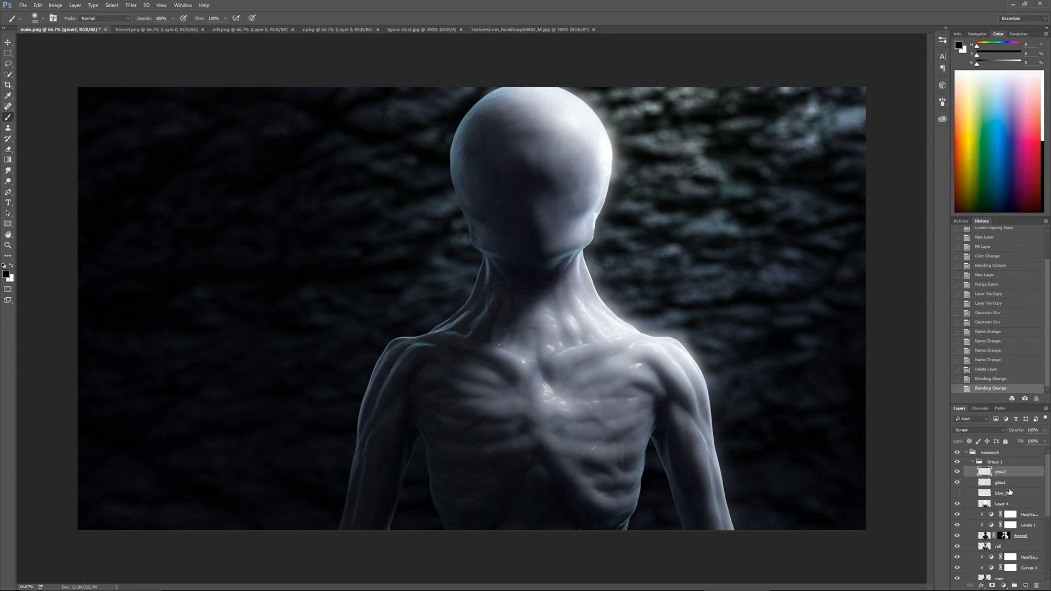
Strongly reduce the opacity of glow1 and glow2 for a subtle bloom on the figure
{"action": "left_click", "coordinate": [1017, 483]}
{"action": "left_click", "coordinate": [1044, 431]}
{"action": "left_click_drag", "start_coordinate": [1045, 442], "coordinate": [1015, 443]}
{"action": "left_click", "coordinate": [1016, 474]}
{"action": "left_click", "coordinate": [1044, 430]}
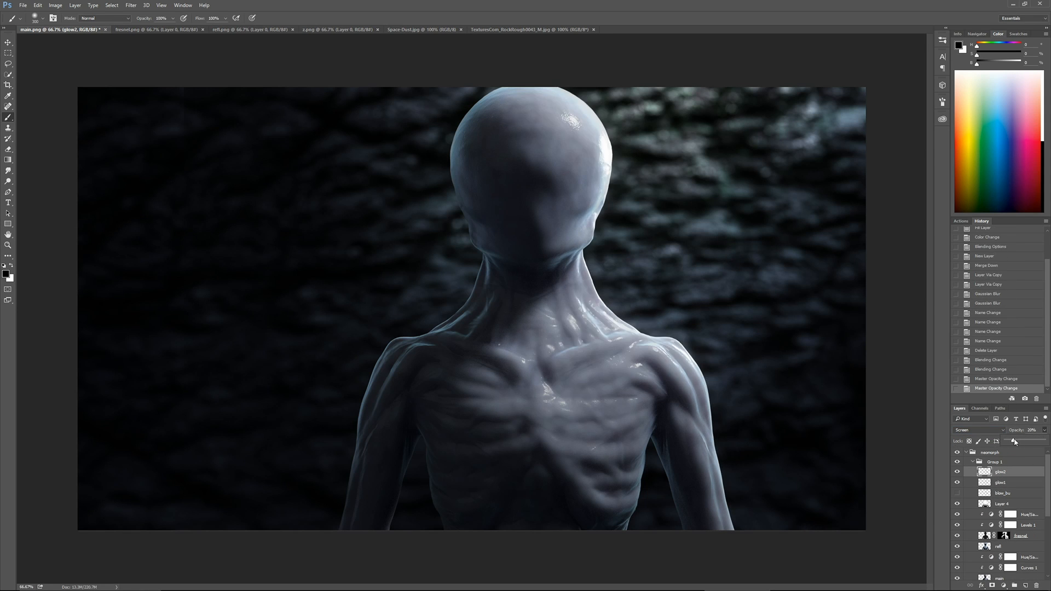
Darken the main layer through Curves 1 by lowering the white end and setting a highlight point near input 209, output 173
{"action": "scroll", "coordinate": [1047, 478], "scroll_direction": "down", "scroll_amount": 5}
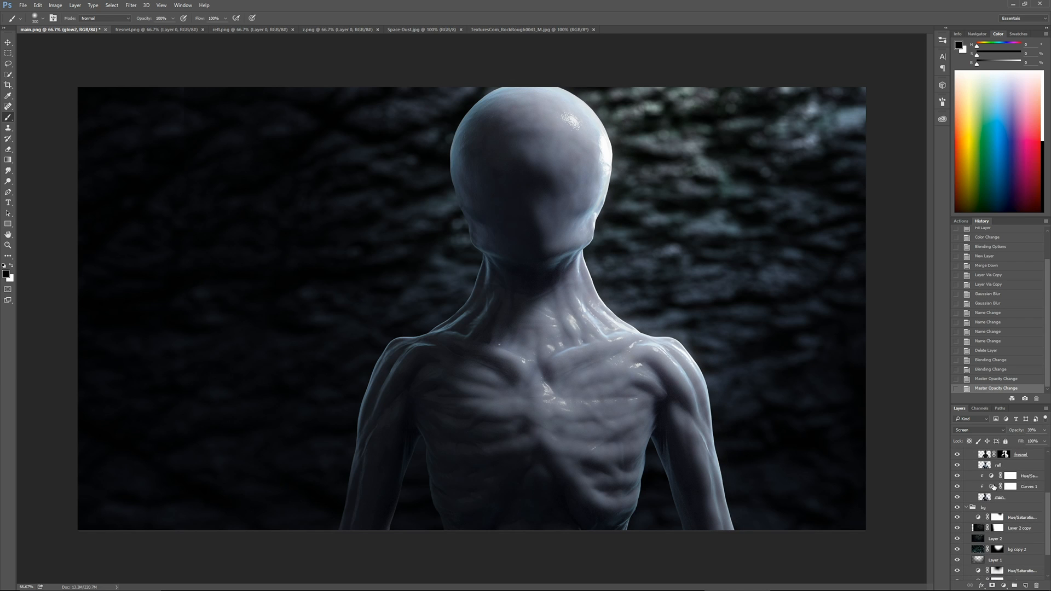
{"action": "double_click", "coordinate": [1010, 486]}
{"action": "left_click_drag", "start_coordinate": [879, 270], "coordinate": [879, 282]}
{"action": "left_click_drag", "start_coordinate": [859, 300], "coordinate": [861, 303]}
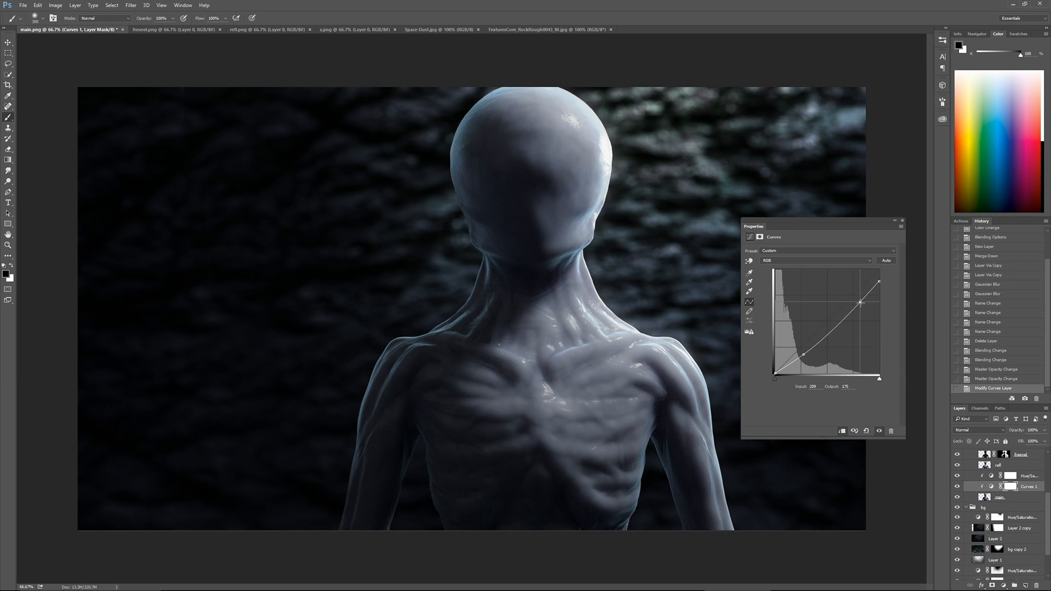
{"action": "left_click", "coordinate": [902, 222]}
Adjust the refl layer's opacity to about 3%
{"action": "scroll", "coordinate": [1003, 488], "scroll_direction": "up", "scroll_amount": 2}
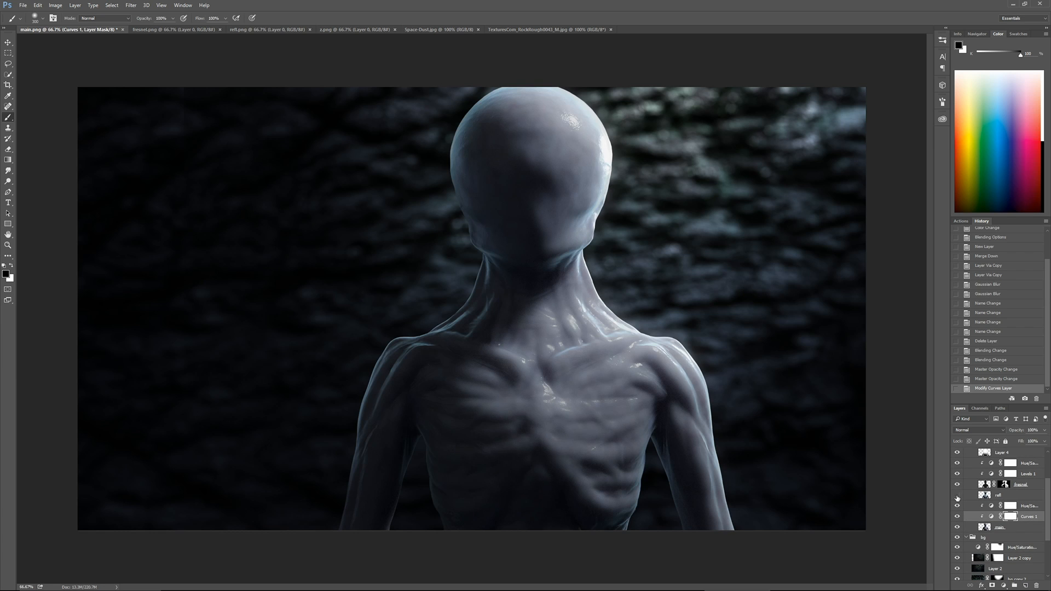
{"action": "left_click", "coordinate": [995, 496]}
{"action": "left_click", "coordinate": [1034, 432]}
{"action": "key", "text": "Up"}
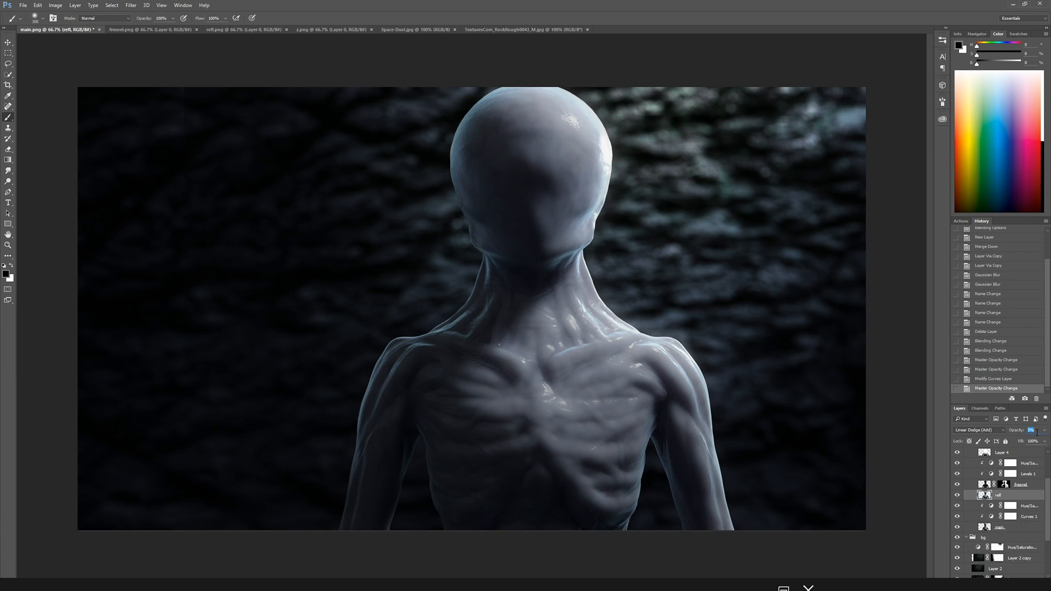
Rename the Group 1 layer group to layers
{"action": "left_click_drag", "start_coordinate": [1048, 487], "coordinate": [1047, 450]}
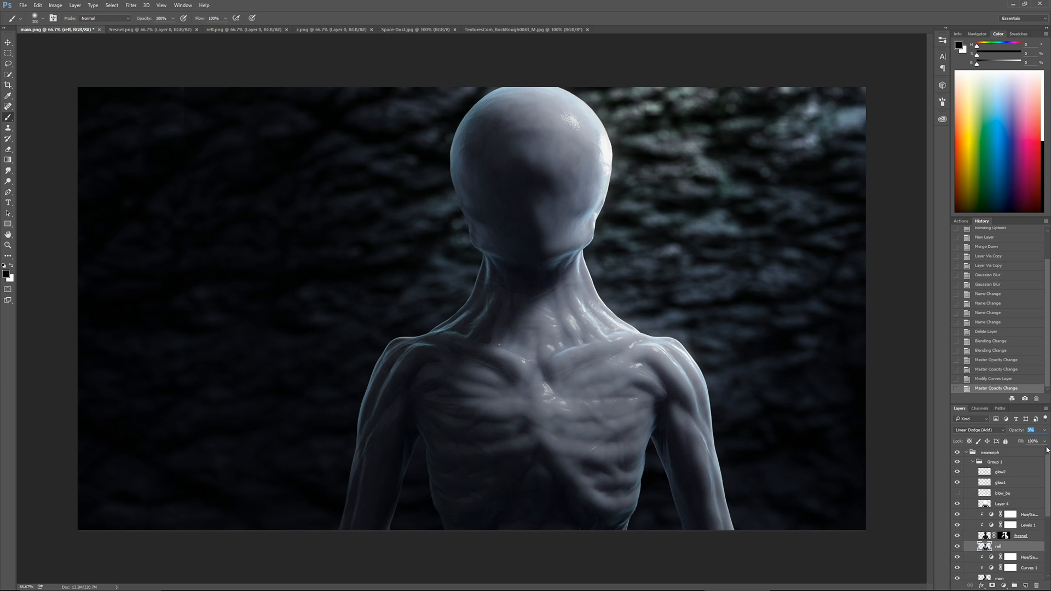
{"action": "left_click", "coordinate": [997, 465]}
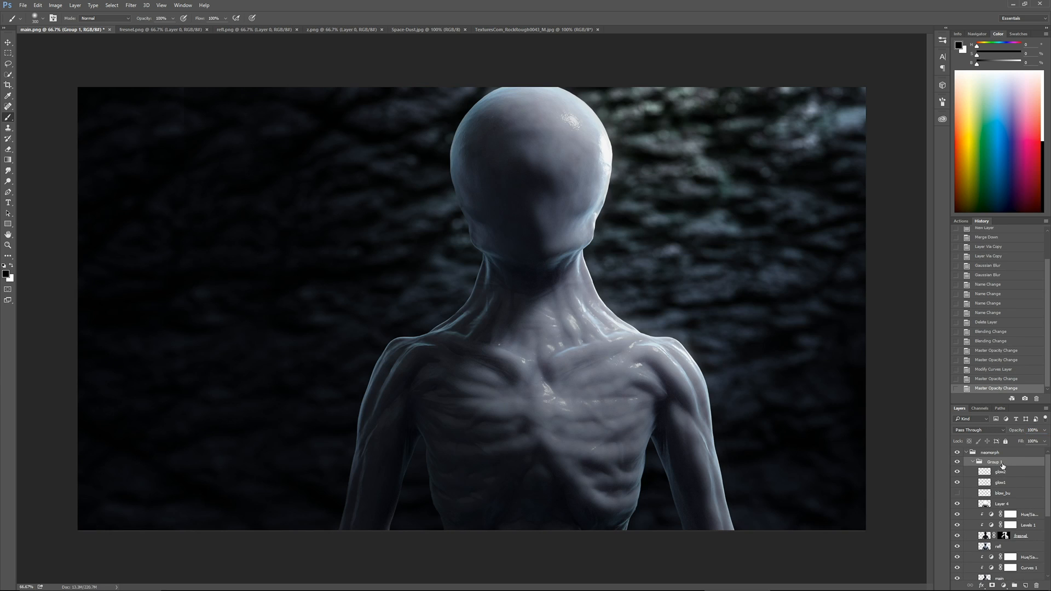
{"action": "type", "text": "layers"}
{"action": "key", "text": "Return"}
Load the figure's outline as a selection, paste a merged copy of it above the layers group, and collapse that group
{"action": "left_click", "coordinate": [985, 535], "text": "ctrl"}
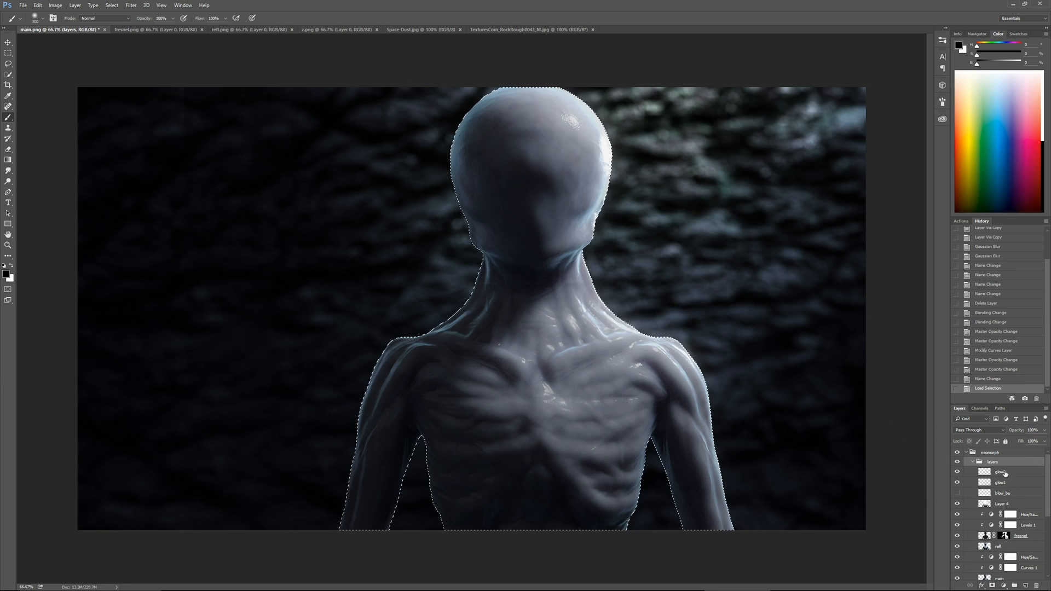
{"action": "key", "text": "ctrl+shift+c"}
{"action": "key", "text": "ctrl+v"}
{"action": "left_click_drag", "start_coordinate": [1002, 470], "coordinate": [1002, 462]}
{"action": "left_click", "coordinate": [973, 472]}
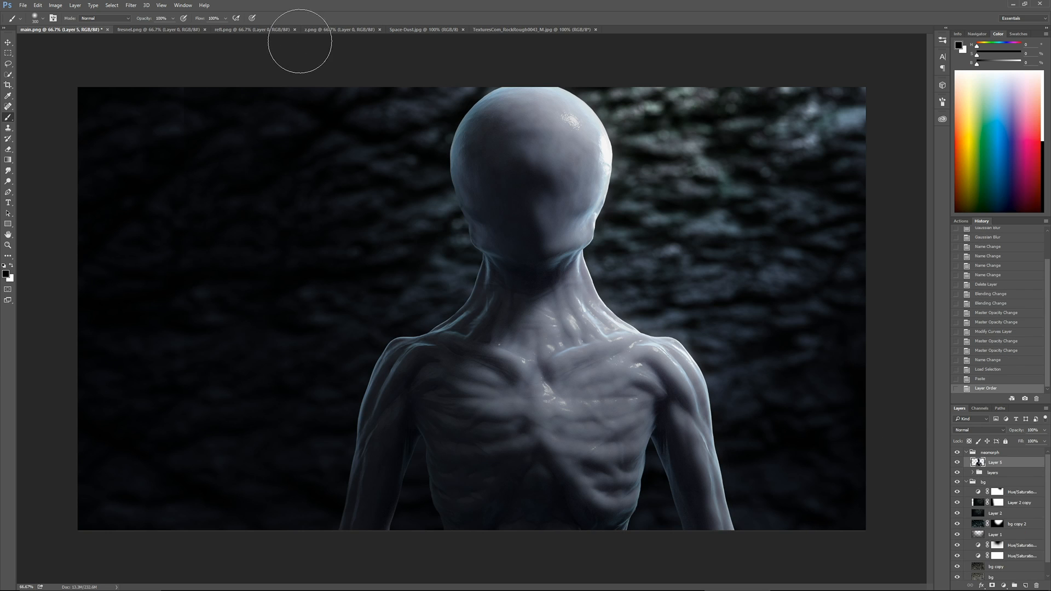
Paste the z.png depth pass into main.png as a new layer and load its RGB channel as a selection
{"action": "left_click", "coordinate": [340, 29]}
{"action": "left_click", "coordinate": [60, 29]}
{"action": "key", "text": "ctrl+v"}
{"action": "left_click", "coordinate": [980, 408]}
{"action": "left_click", "coordinate": [969, 419], "text": "ctrl"}
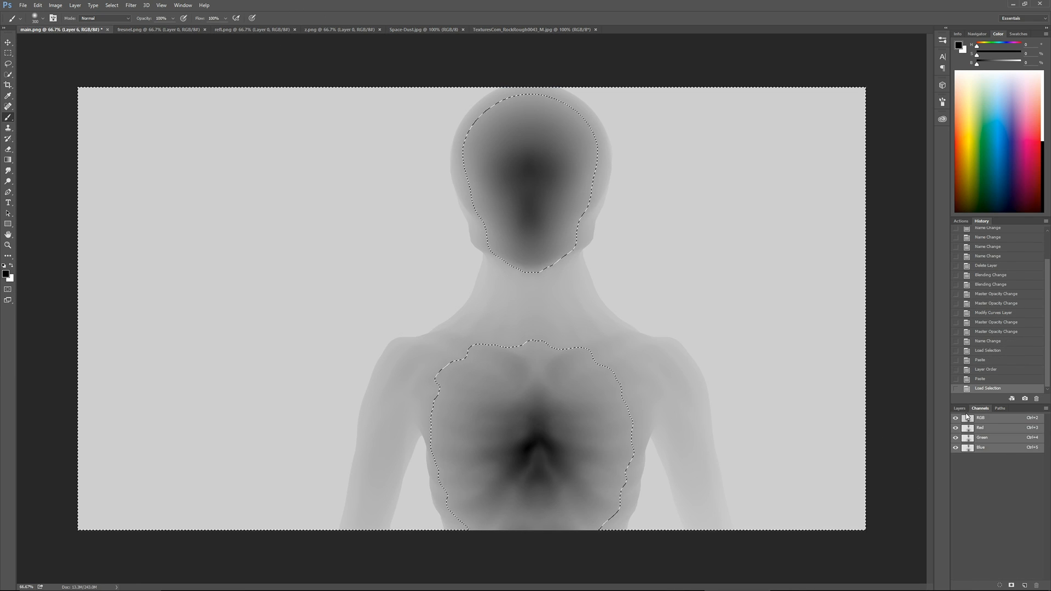
Add the depth selection as a mask on the merged figure Layer 5 and hide the depth pass layer
{"action": "left_click", "coordinate": [960, 409]}
{"action": "left_click", "coordinate": [996, 473]}
{"action": "left_click", "coordinate": [992, 586]}
{"action": "left_click", "coordinate": [957, 463]}
{"action": "left_click", "coordinate": [979, 473]}
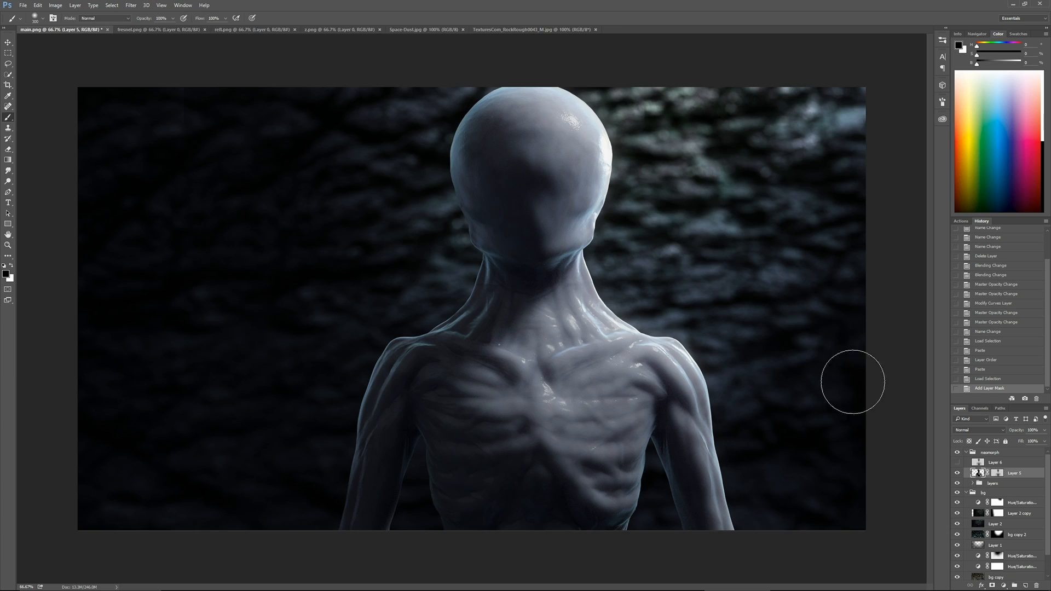
Apply Lens Blur to Layer 5 using its layer mask as depth source, with focal distance 105 and radius 15
{"action": "left_click", "coordinate": [131, 5]}
{"action": "mouse_move", "coordinate": [158, 97]}
{"action": "left_click", "coordinate": [104, 135]}
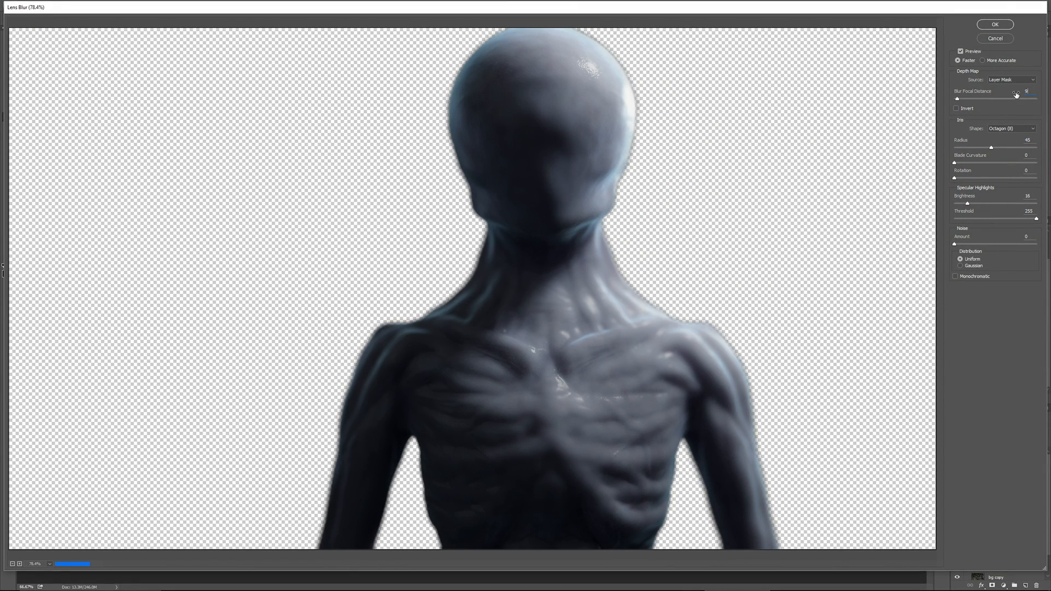
{"action": "type", "text": "5010515"}
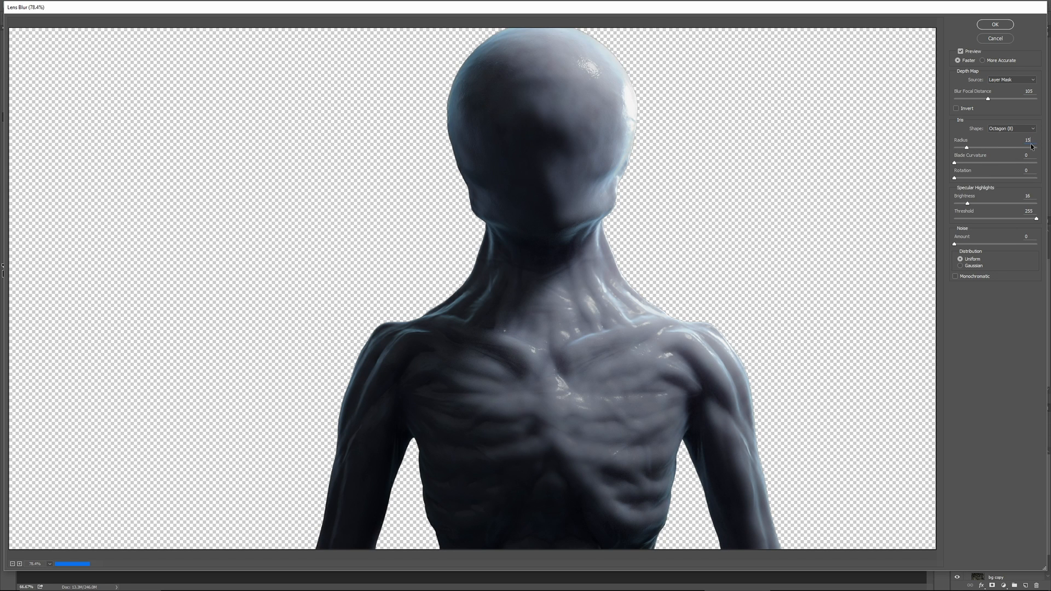
{"action": "key", "text": "Return"}
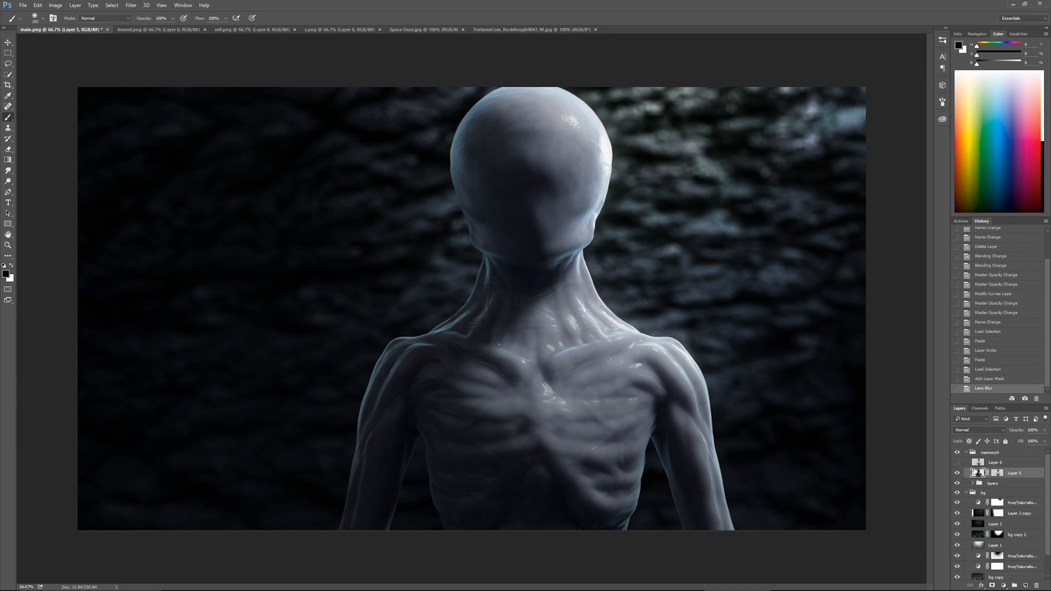
Disable the layer mask on Layer 5
{"action": "right_click", "coordinate": [997, 474]}
{"action": "left_click", "coordinate": [974, 504]}
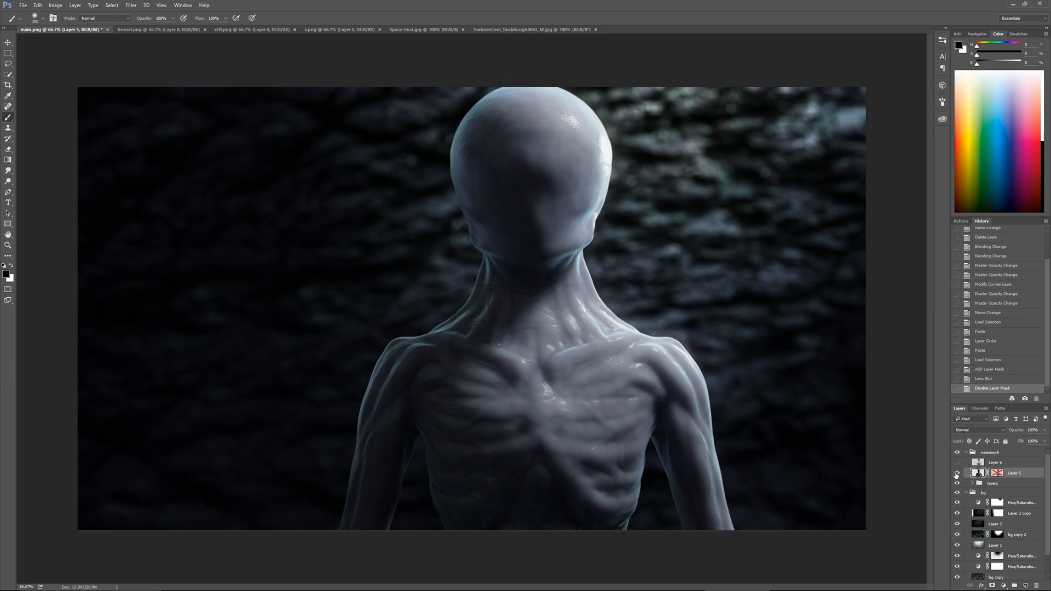
Add a new layer at the top of the bg group and sample the pale blue-grey from the alien's head
{"action": "left_click", "coordinate": [1013, 505]}
{"action": "key", "text": "ctrl+alt+shift+n"}
{"action": "left_click", "coordinate": [601, 187], "text": "alt"}
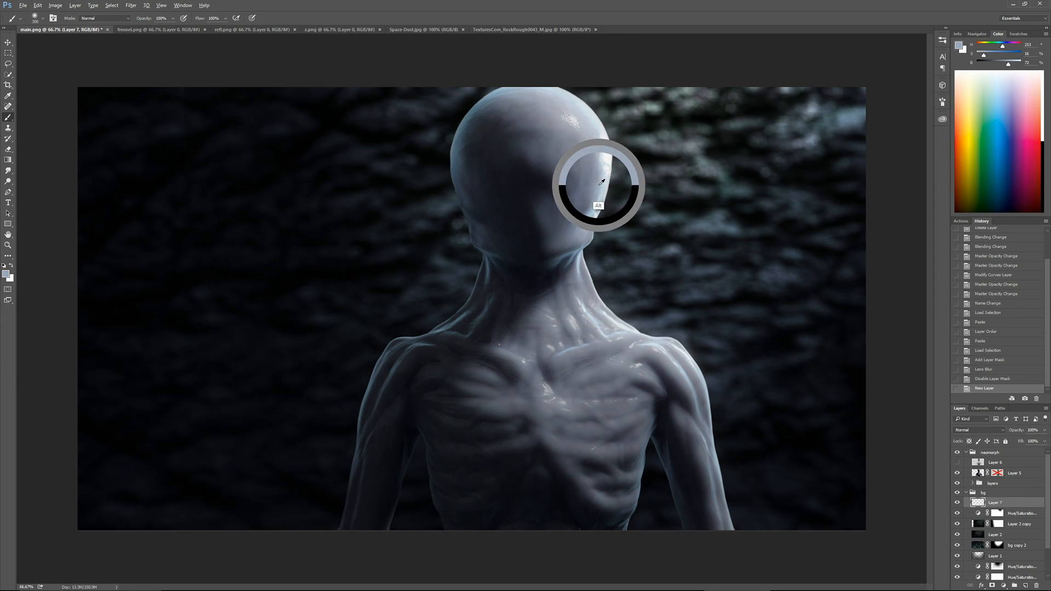
Paint a soft pale glow behind the head and over the upper right background with large soft brushes on Layer 7
{"action": "scroll", "coordinate": [641, 162], "scroll_direction": "down", "scroll_amount": 2, "text": "alt"}
{"action": "key", "text": "bracketright"}
{"action": "key", "text": "bracketright"}
{"action": "key", "text": "bracketright"}
{"action": "key", "text": "bracketright"}
{"action": "key", "text": "bracketright"}
{"action": "key", "text": "bracketright"}
{"action": "key", "text": "bracketright"}
{"action": "key", "text": "bracketright"}
{"action": "key", "text": "bracketright"}
{"action": "key", "text": "bracketright"}
{"action": "key", "text": "bracketright"}
{"action": "key", "text": "bracketright"}
{"action": "key", "text": "bracketright"}
{"action": "key", "text": "bracketright"}
{"action": "key", "text": "bracketright"}
{"action": "key", "text": "bracketright"}
{"action": "key", "text": "bracketright"}
{"action": "key", "text": "bracketright"}
{"action": "left_click", "coordinate": [538, 197]}
{"action": "left_click", "coordinate": [554, 177]}
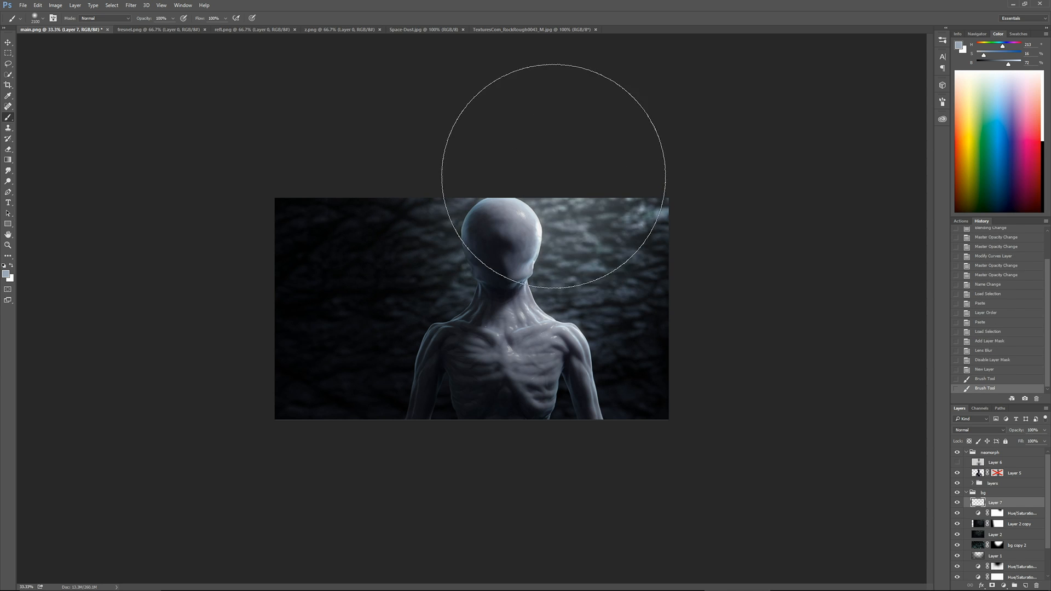
{"action": "key", "text": "bracketleft"}
{"action": "left_click", "coordinate": [553, 174]}
{"action": "left_click", "coordinate": [593, 192]}
{"action": "left_click", "coordinate": [579, 213]}
{"action": "key", "text": "bracketleft"}
{"action": "key", "text": "bracketleft"}
{"action": "key", "text": "bracketleft"}
{"action": "left_click", "coordinate": [579, 196]}
Colorize the painted glow to a blue hue with Hue/Saturation and lower its lightness slightly
{"action": "key", "text": "ctrl+u"}
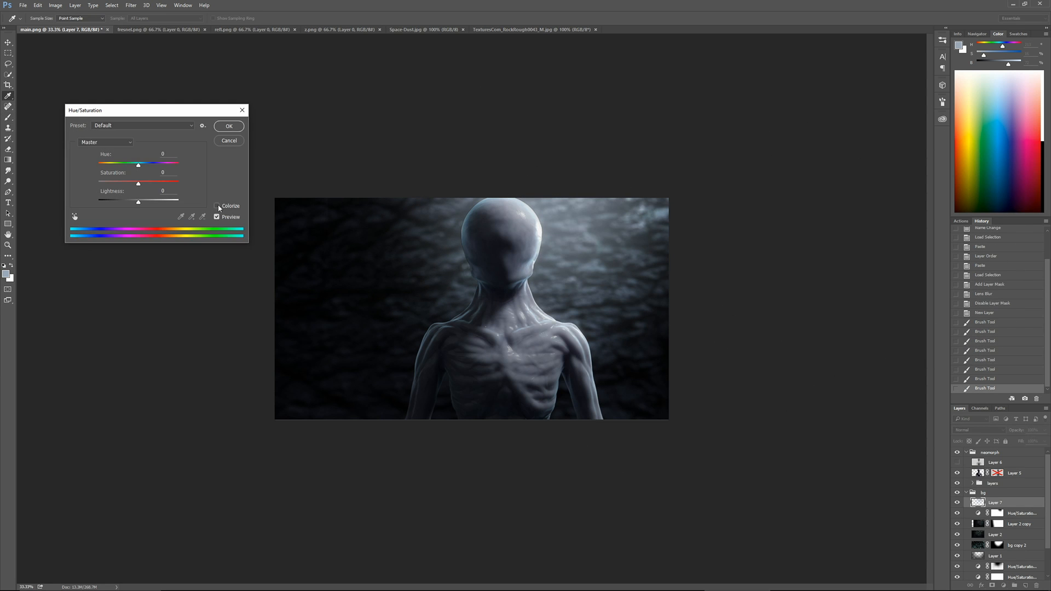
{"action": "left_click", "coordinate": [220, 207]}
{"action": "left_click", "coordinate": [145, 165]}
{"action": "left_click_drag", "start_coordinate": [139, 203], "coordinate": [135, 203]}
{"action": "key", "text": "Return"}
Set the glow layer's blending mode to Screen and rename it bg_bloom
{"action": "left_click", "coordinate": [975, 431]}
{"action": "left_click", "coordinate": [965, 318]}
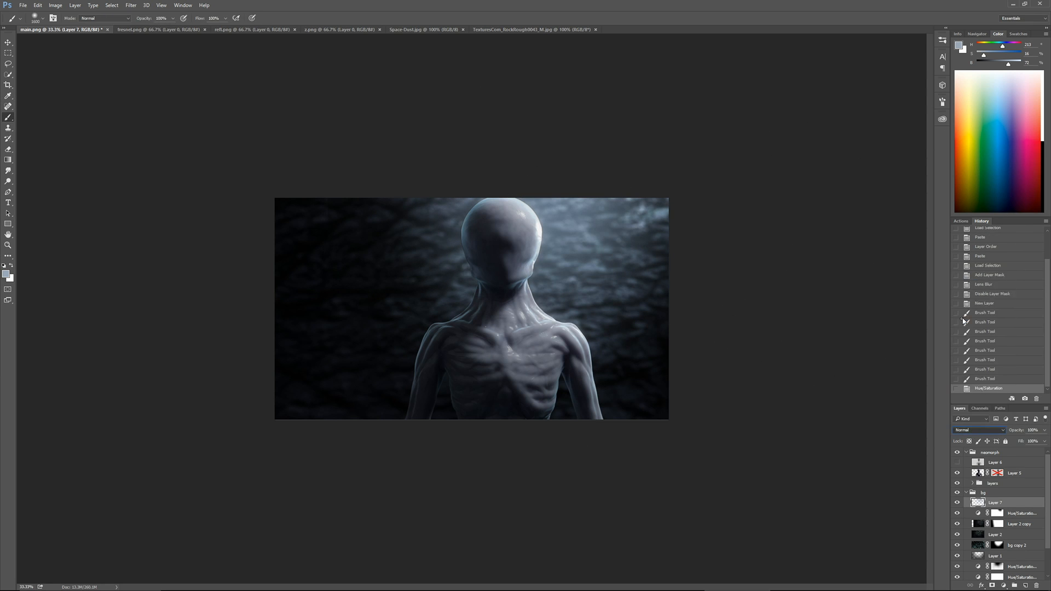
{"action": "type", "text": "bg_bloom"}
{"action": "key", "text": "Return"}
{"action": "left_click", "coordinate": [1013, 453]}
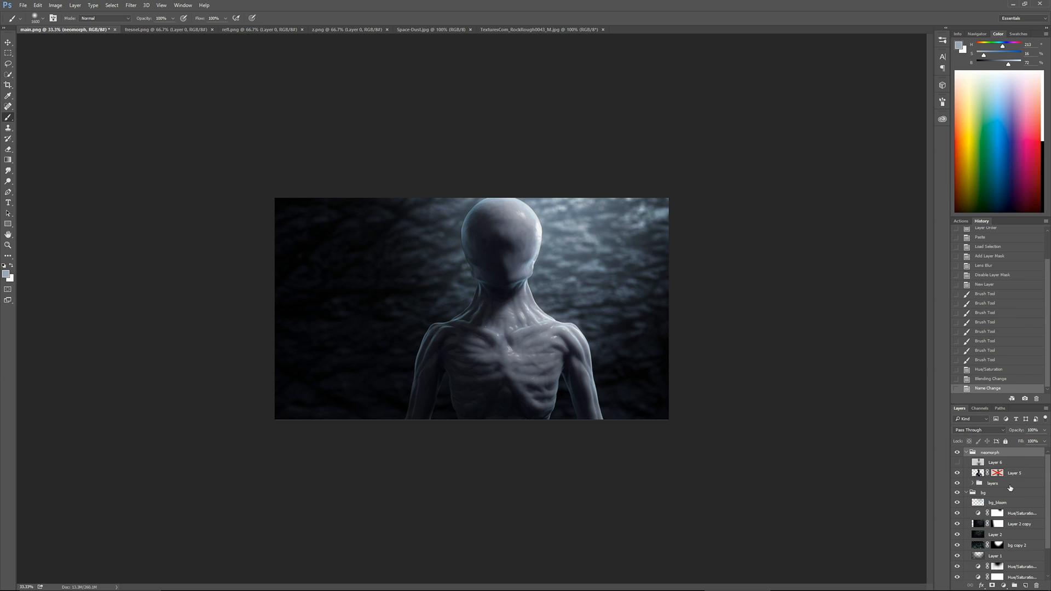
Add a layer above the neomorph group and paint a soft blue-grey glow beside the head's upper edge with progressively smaller brushes
{"action": "left_click", "coordinate": [1025, 585]}
{"action": "left_click_drag", "start_coordinate": [1002, 463], "coordinate": [1002, 447]}
{"action": "key", "text": "ctrl+plus"}
{"action": "left_click", "coordinate": [615, 137]}
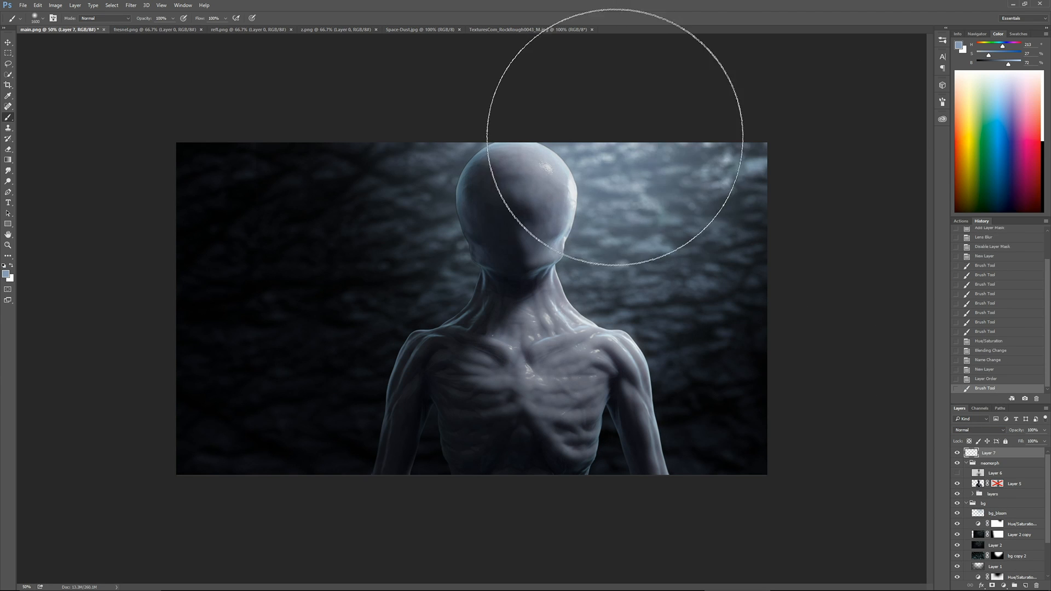
{"action": "key", "text": "bracketleft"}
{"action": "left_click", "coordinate": [617, 137]}
{"action": "key", "text": "bracketleft"}
{"action": "key", "text": "bracketleft"}
{"action": "key", "text": "bracketleft"}
{"action": "key", "text": "bracketleft"}
{"action": "left_click", "coordinate": [615, 129]}
{"action": "key", "text": "bracketleft"}
{"action": "left_click", "coordinate": [614, 128]}
Lighten and desaturate the brush color and paint paler glow along the image's upper edge beside the head
{"action": "left_click_drag", "start_coordinate": [984, 56], "coordinate": [1012, 64]}
{"action": "left_click", "coordinate": [602, 129]}
{"action": "double_click", "coordinate": [583, 125]}
{"action": "left_click", "coordinate": [613, 117]}
{"action": "left_click", "coordinate": [656, 108]}
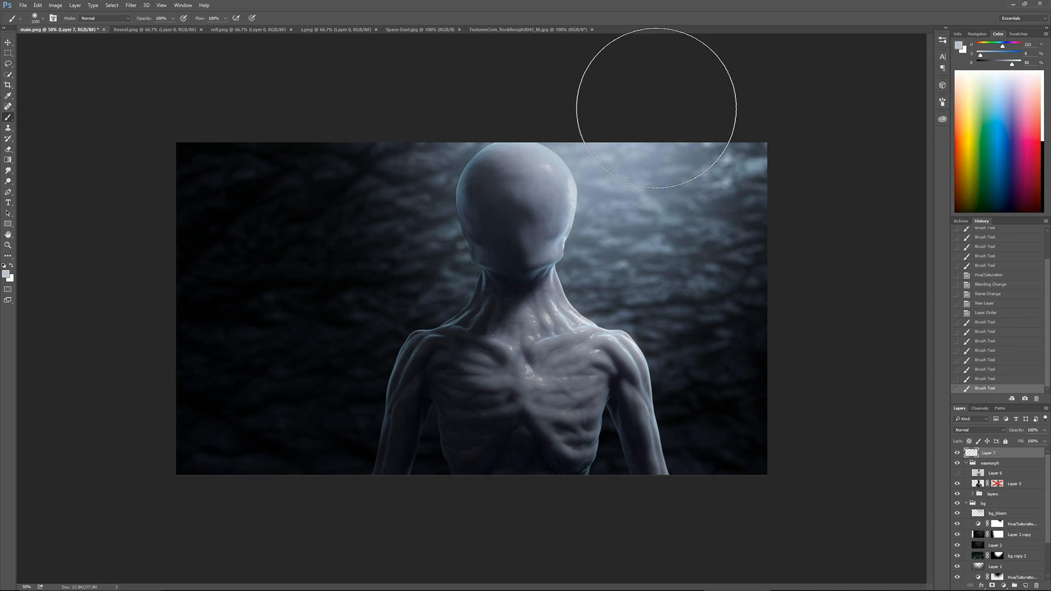
{"action": "left_click", "coordinate": [656, 108]}
Set the foreground glow layer to Screen at 59% opacity and rename it fg_bloom
{"action": "left_click", "coordinate": [977, 430]}
{"action": "left_click", "coordinate": [977, 346]}
{"action": "left_click_drag", "start_coordinate": [1043, 430], "coordinate": [1025, 440]}
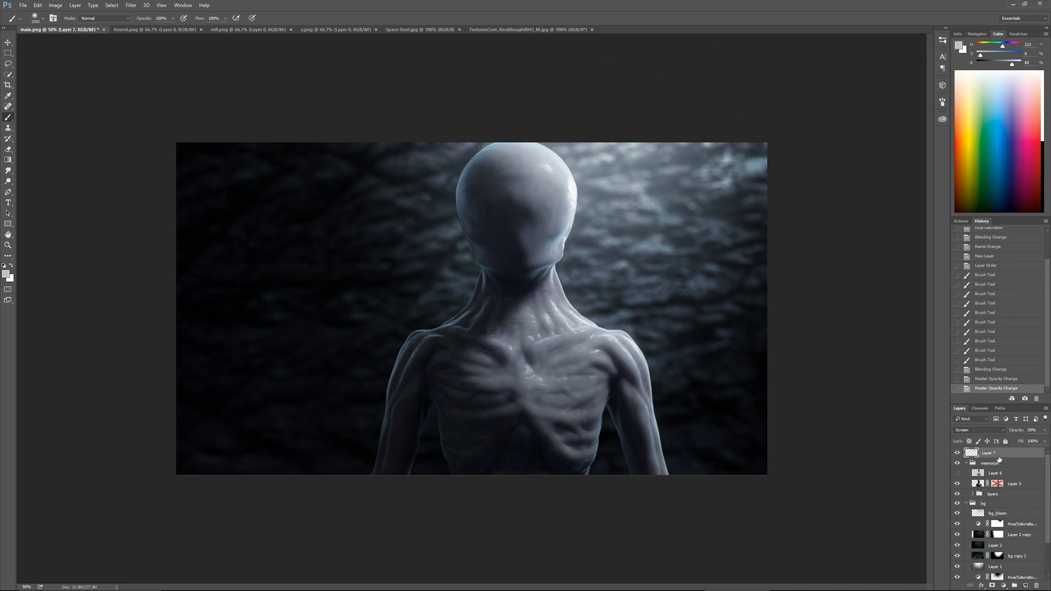
{"action": "type", "text": "fg_bloom"}
{"action": "key", "text": "Return"}
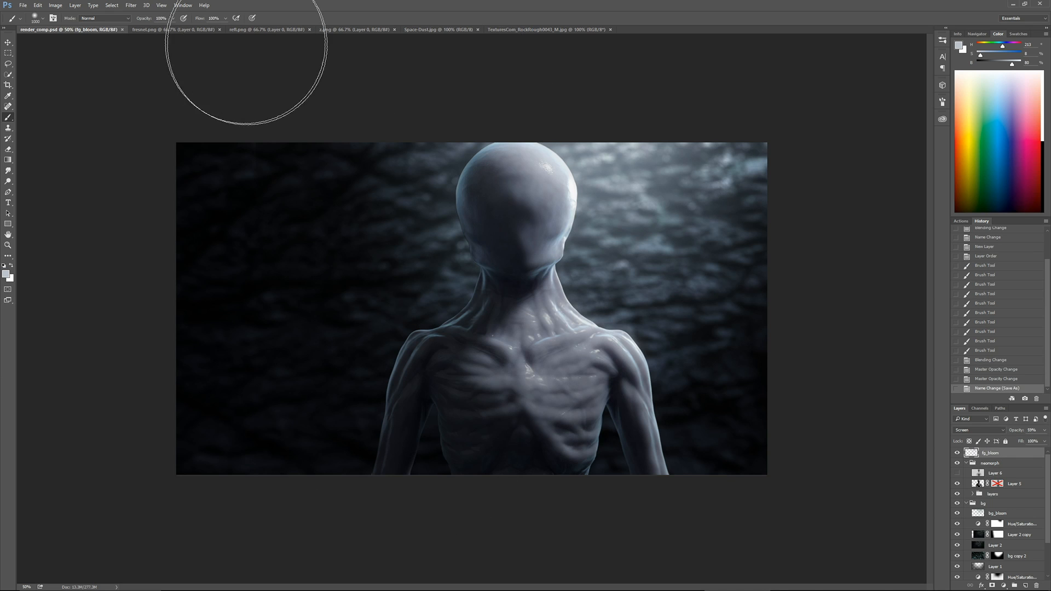
Copy the whole Space Dust image and paste it above bg_bloom in the composite's bg group
{"action": "left_click", "coordinate": [419, 30]}
{"action": "key", "text": "ctrl+a"}
{"action": "key", "text": "ctrl+c"}
{"action": "left_click", "coordinate": [71, 30]}
{"action": "left_click", "coordinate": [998, 513]}
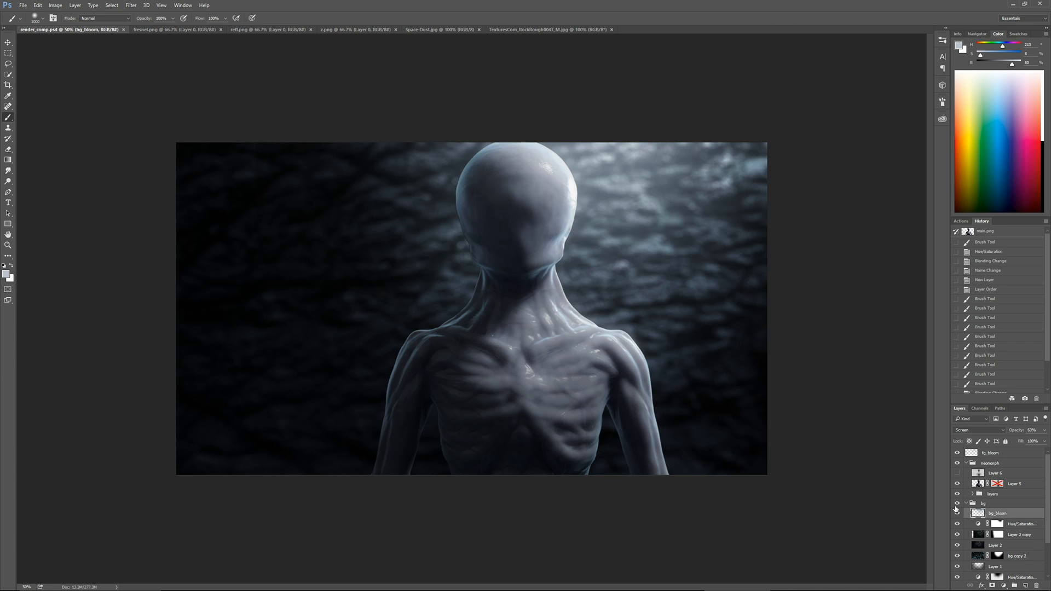
{"action": "key", "text": "ctrl+v"}
Scale up the pasted Space Dust layer about its center so it extends beyond the whole canvas
{"action": "key", "text": "ctrl+t"}
{"action": "key", "text": "ctrl+minus"}
{"action": "key", "text": "ctrl+minus"}
{"action": "mouse_move", "coordinate": [392, 255]}
{"action": "left_mouse_down", "text": "alt+shift"}
{"action": "mouse_move", "coordinate": [196, 141]}
{"action": "mouse_move", "coordinate": [270, 173]}
{"action": "left_mouse_up", "text": "alt+shift"}
{"action": "key", "text": "Return"}
{"action": "key", "text": "b"}
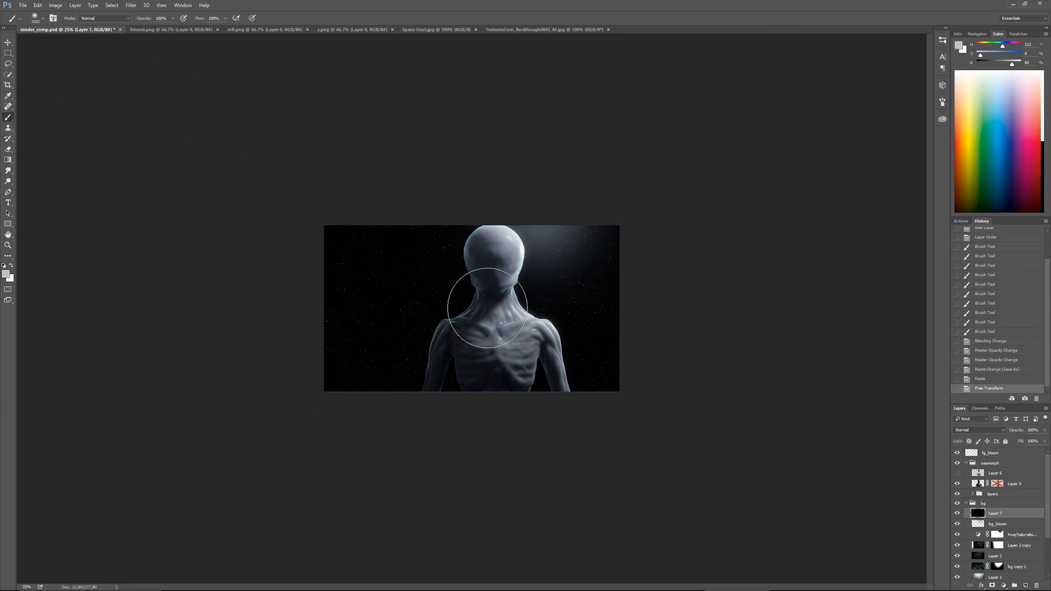
Try a Lens Blur with a larger radius on the pasted Space Dust layer
{"action": "key", "text": "ctrl+plus"}
{"action": "key", "text": "ctrl+plus"}
{"action": "key", "text": "ctrl+plus"}
{"action": "left_click", "coordinate": [131, 5]}
{"action": "mouse_move", "coordinate": [158, 99]}
{"action": "left_click", "coordinate": [96, 134]}
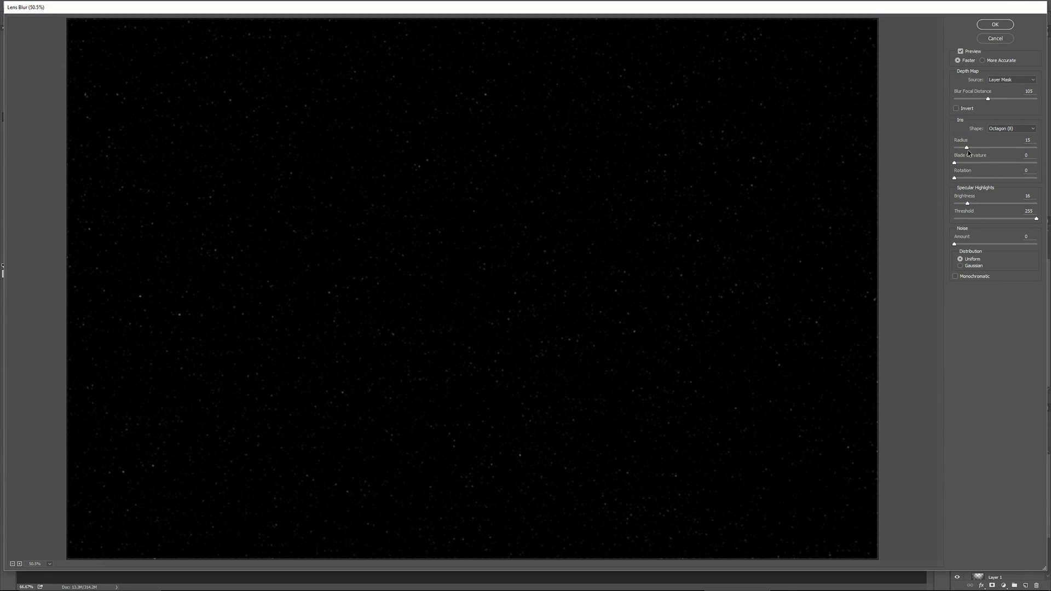
{"action": "left_click", "coordinate": [972, 148]}
{"action": "key", "text": "Return"}
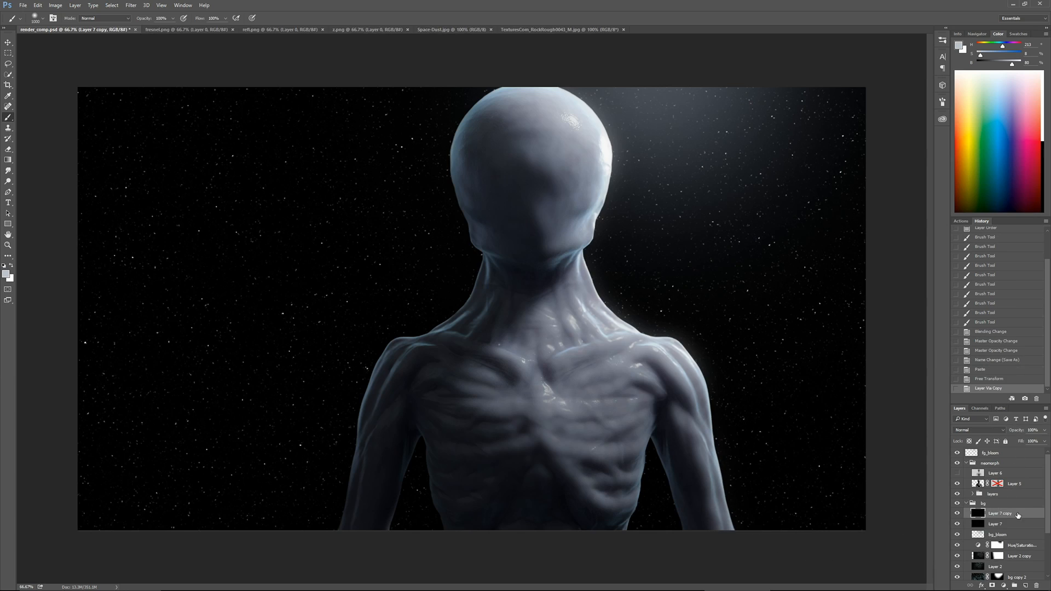
Place the hidden Layer 7 copy above the neomorph group and select the original Layer 7
{"action": "left_click", "coordinate": [958, 464]}
{"action": "left_click", "coordinate": [978, 522]}
{"action": "left_click", "coordinate": [131, 5]}
{"action": "mouse_move", "coordinate": [154, 96]}
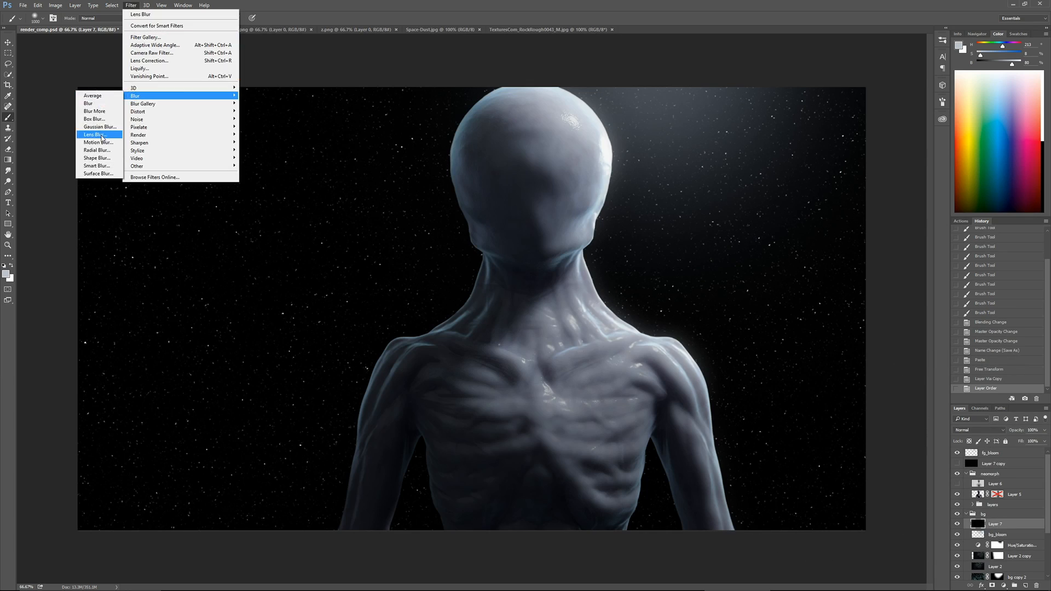
{"action": "left_click", "coordinate": [96, 136]}
{"action": "left_click", "coordinate": [990, 41]}
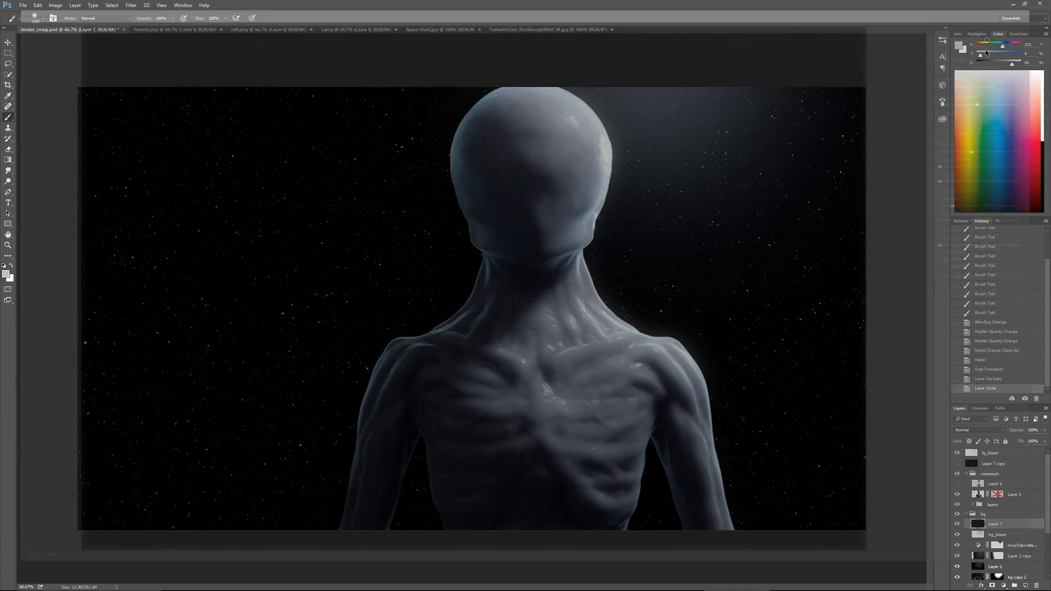
{"action": "left_click", "coordinate": [957, 524]}
{"action": "left_click", "coordinate": [958, 524]}
{"action": "left_click", "coordinate": [957, 524]}
{"action": "left_click", "coordinate": [957, 524]}
Apply Lens Blur to Layer 7 with blur focal distance 120, brightness 16 and threshold 119
{"action": "left_click", "coordinate": [130, 5]}
{"action": "mouse_move", "coordinate": [153, 96]}
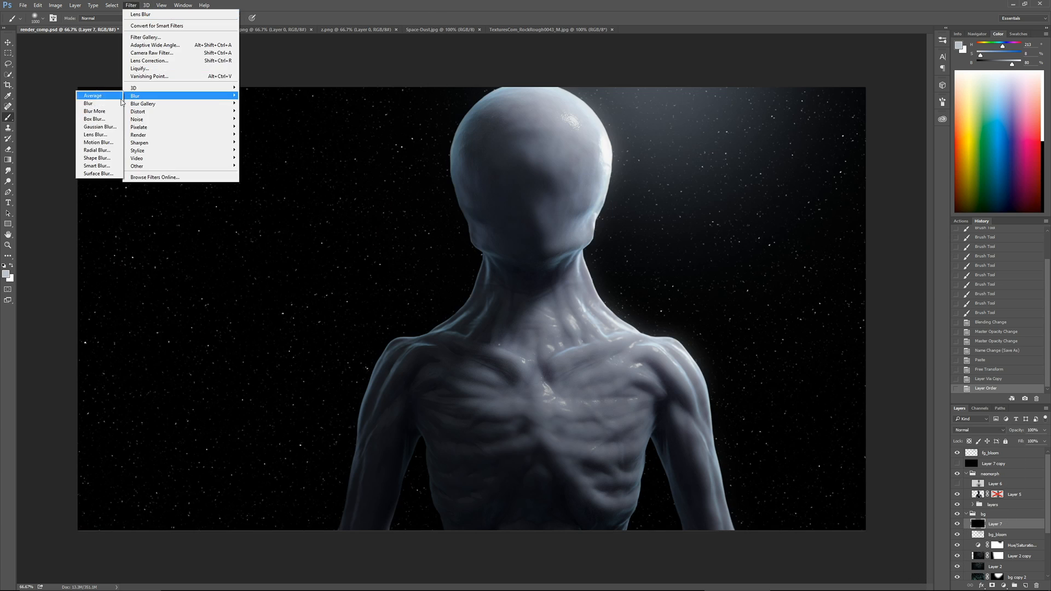
{"action": "left_click", "coordinate": [96, 138]}
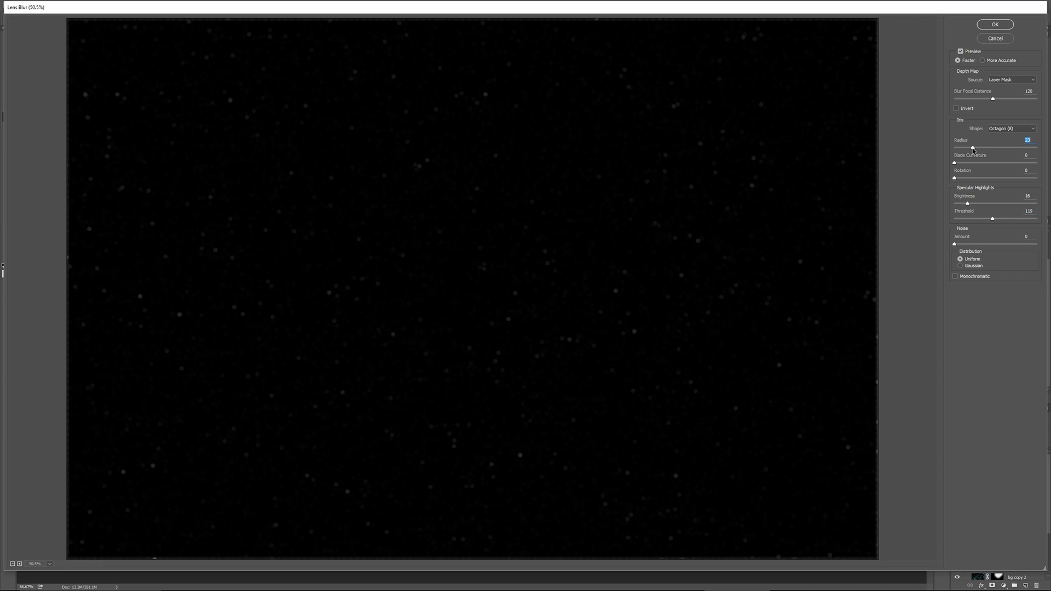
{"action": "left_click", "coordinate": [987, 25]}
Set the blurred dust layer to Screen and colorize it with hue 213 and saturation 25
{"action": "left_click", "coordinate": [979, 430]}
{"action": "left_click", "coordinate": [975, 319]}
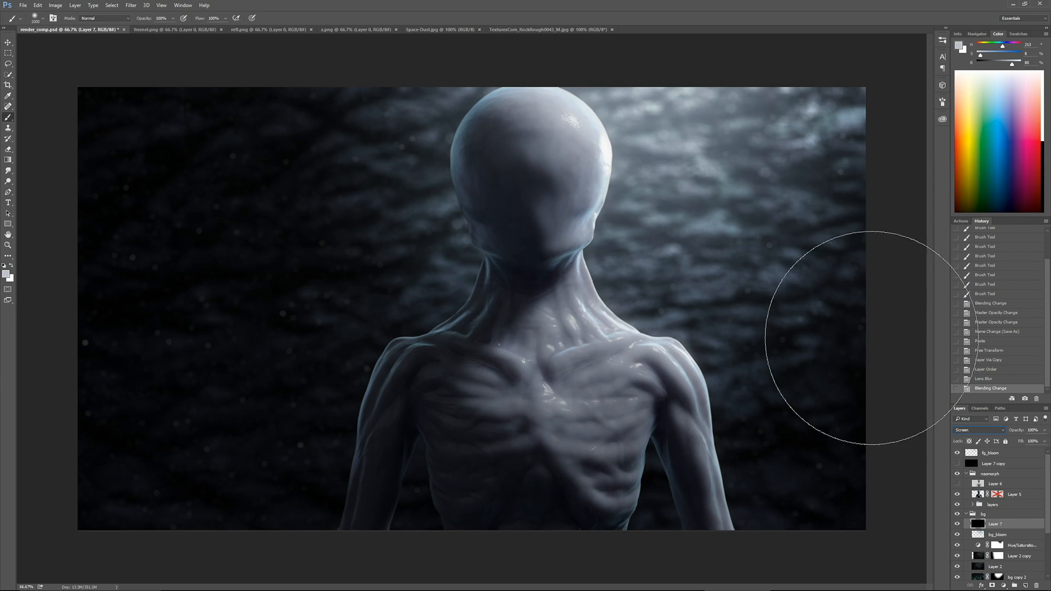
{"action": "key", "text": "ctrl+u"}
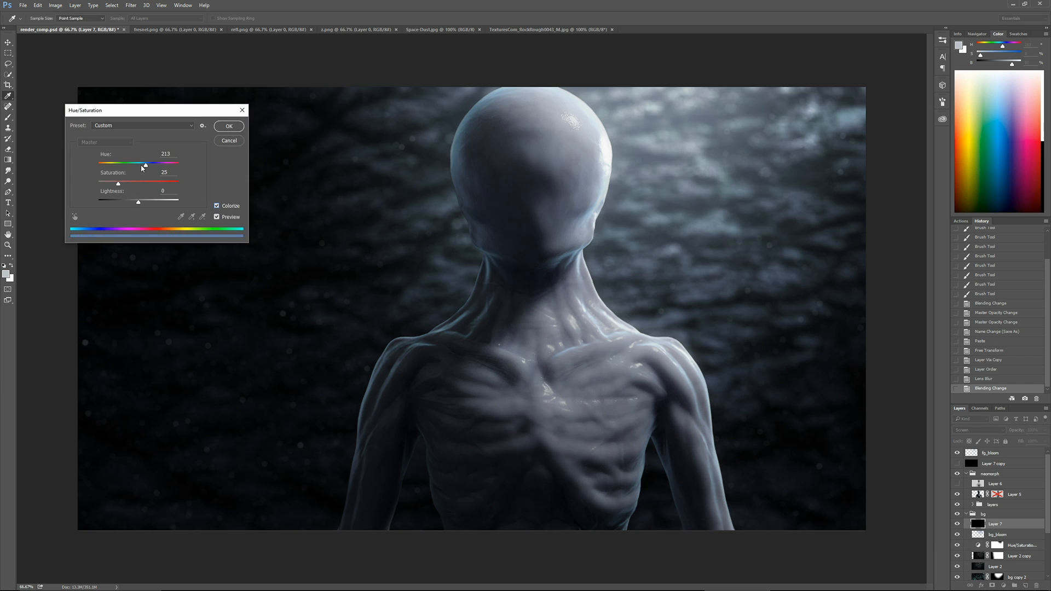
{"action": "left_click", "coordinate": [229, 127]}
Add a layer mask to Layer 7 and draw radial gradients on it to fade the dust around the figure
{"action": "left_click", "coordinate": [992, 585]}
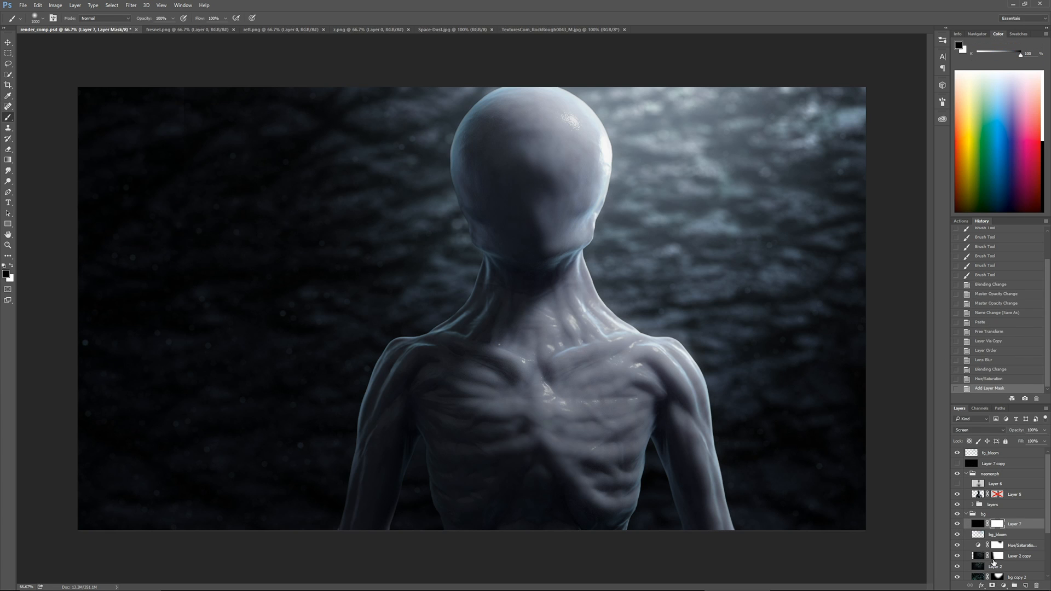
{"action": "key", "text": "g"}
{"action": "left_click_drag", "start_coordinate": [331, 330], "coordinate": [334, 328]}
{"action": "key", "text": "ctrl+minus"}
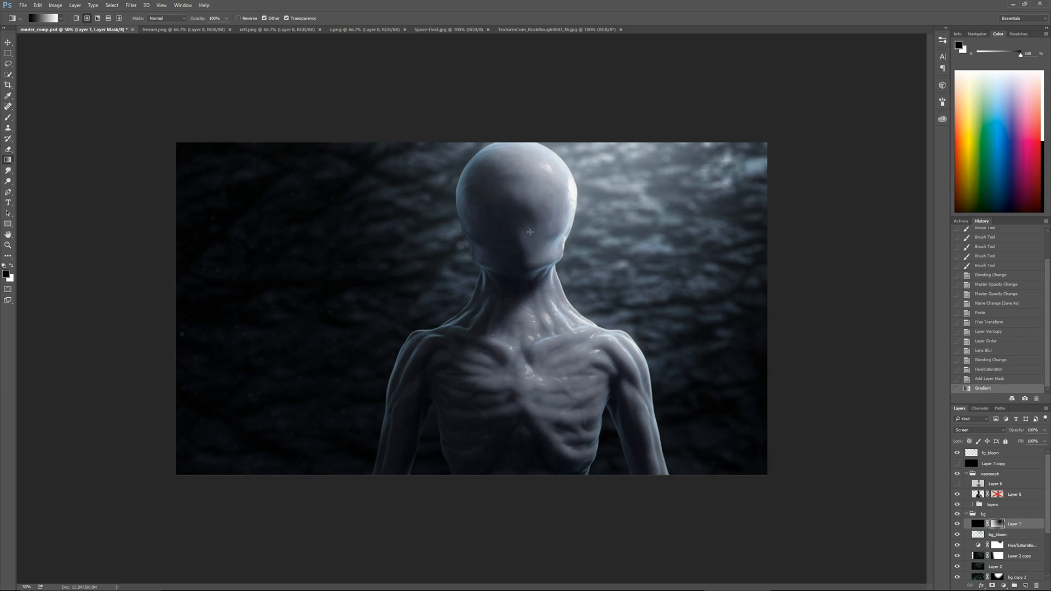
{"action": "left_click_drag", "start_coordinate": [546, 206], "coordinate": [172, 508]}
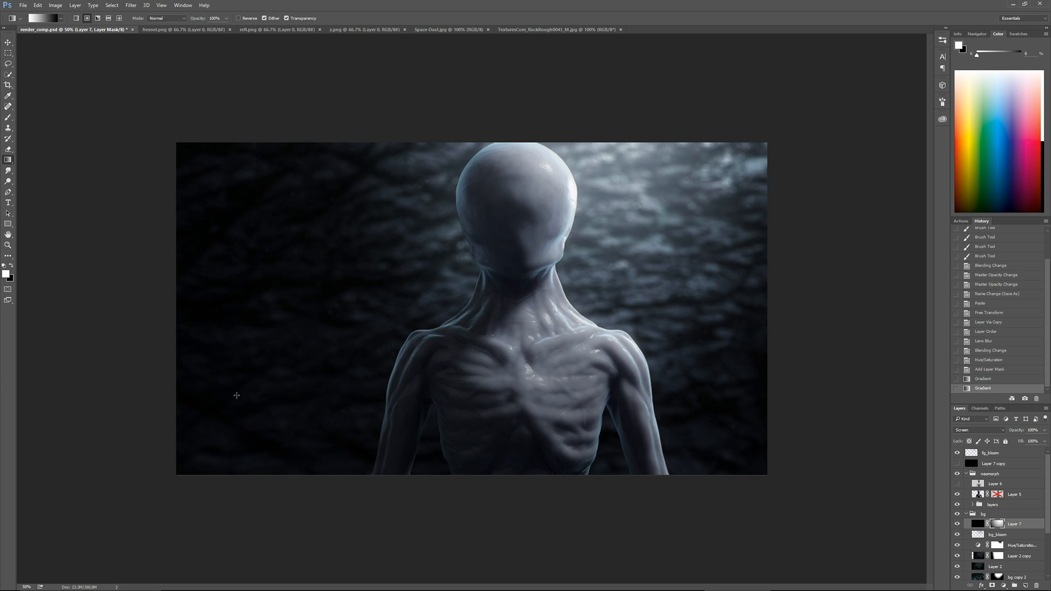
{"action": "key", "text": "ctrl+plus"}
{"action": "left_click_drag", "start_coordinate": [481, 212], "coordinate": [417, 282]}
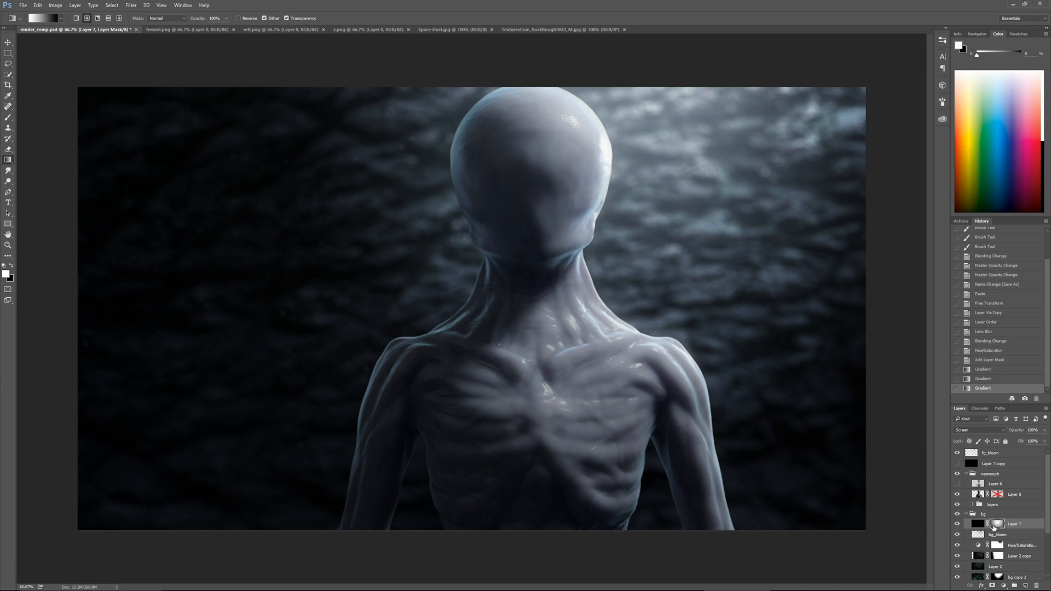
Paint white on Layer 7's mask with a large soft brush to reveal dust on both sides of the figure
{"action": "key", "text": "b"}
{"action": "key", "text": "bracketright"}
{"action": "key", "text": "bracketright"}
{"action": "left_click", "coordinate": [270, 356]}
{"action": "left_click", "coordinate": [299, 326]}
{"action": "left_click", "coordinate": [247, 366]}
{"action": "left_click", "coordinate": [717, 390]}
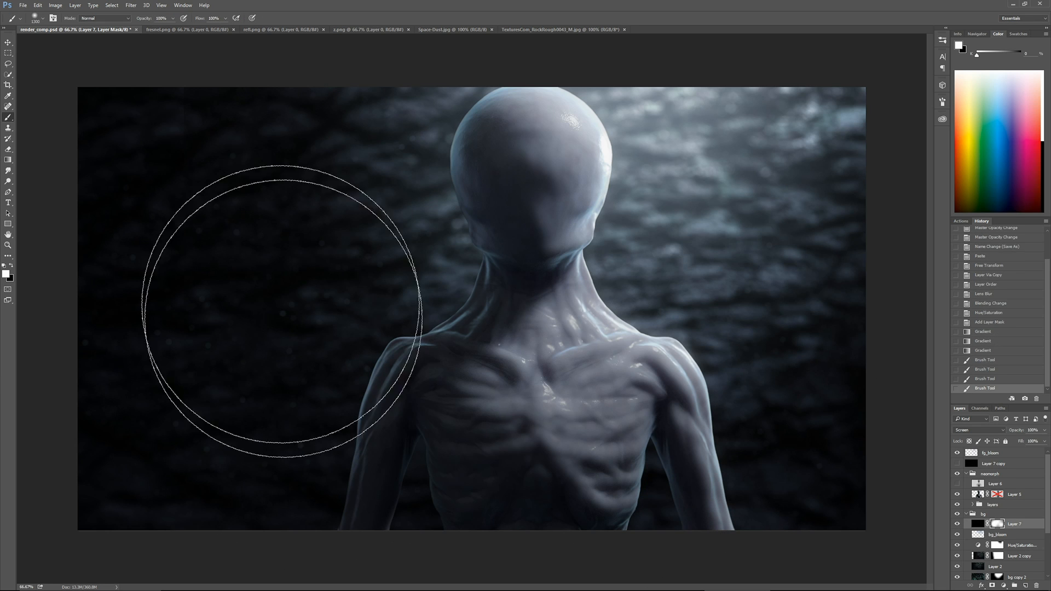
{"action": "left_click", "coordinate": [282, 312]}
Rename Layer 7 as bg_particles and its copy above the neomorph group as fg_particles
{"action": "left_click", "coordinate": [968, 466]}
{"action": "double_click", "coordinate": [1014, 524]}
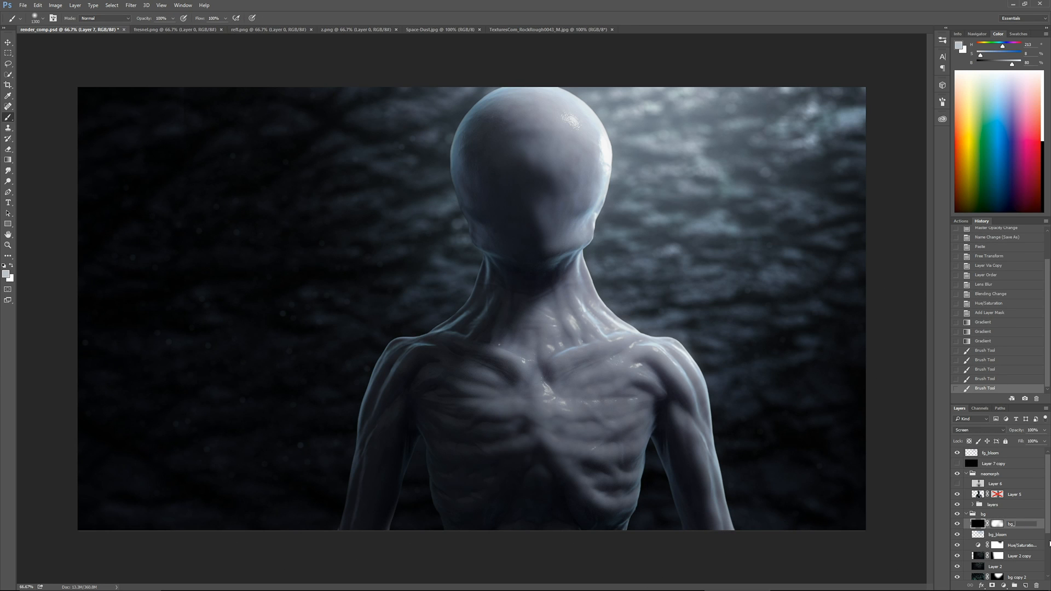
{"action": "type", "text": "bg_particles"}
{"action": "key", "text": "Return"}
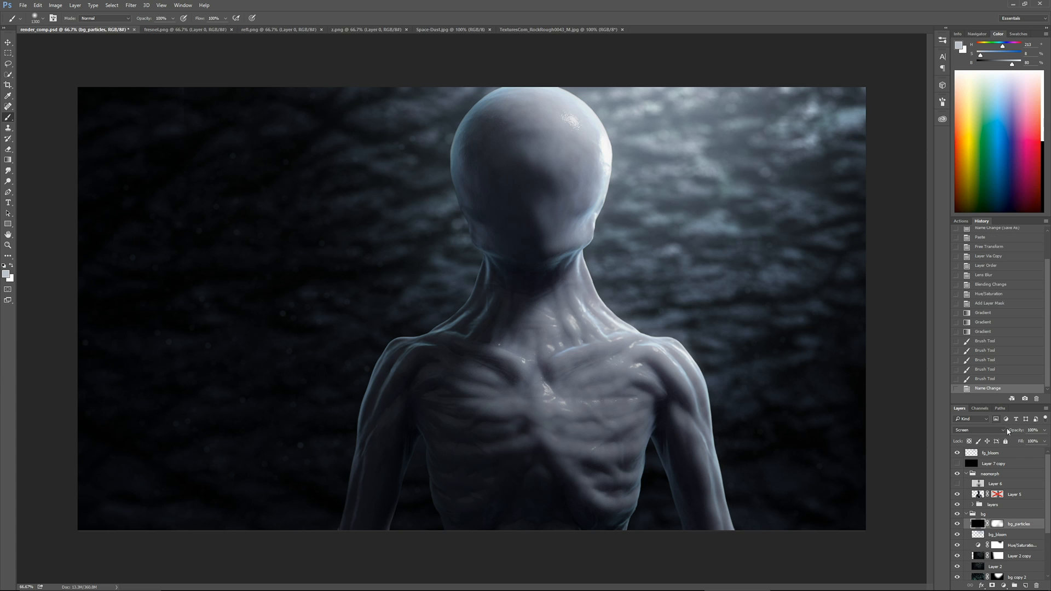
{"action": "left_click", "coordinate": [995, 465]}
{"action": "type", "text": "fg_particle"}
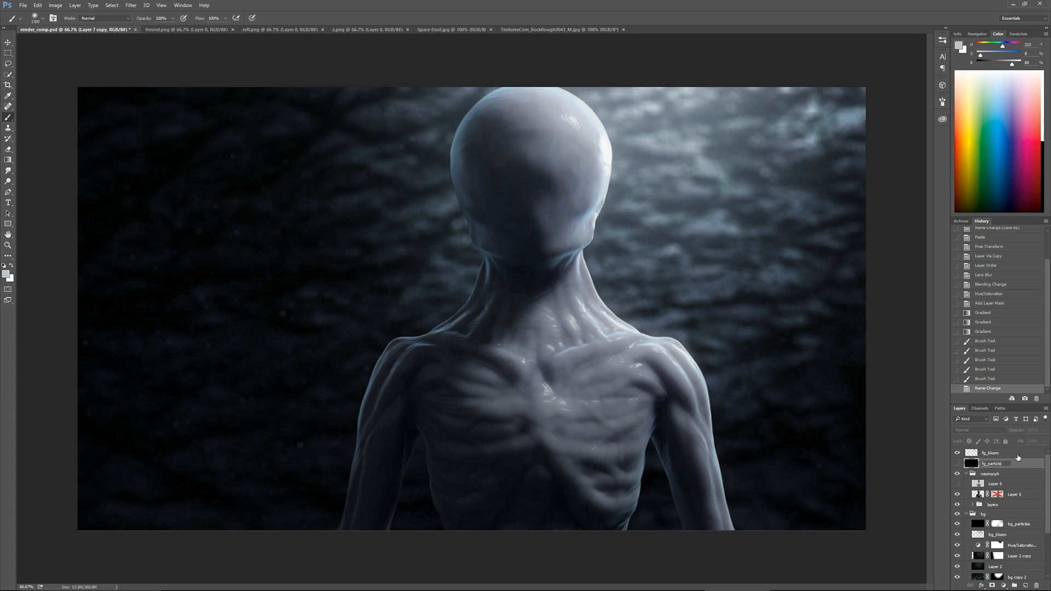
{"action": "type", "text": "s"}
{"action": "key", "text": "Return"}
Duplicate fg_particles, then show the original and enlarge it further about its center
{"action": "key", "text": "ctrl+j"}
{"action": "left_click", "coordinate": [970, 474]}
{"action": "left_click", "coordinate": [957, 475]}
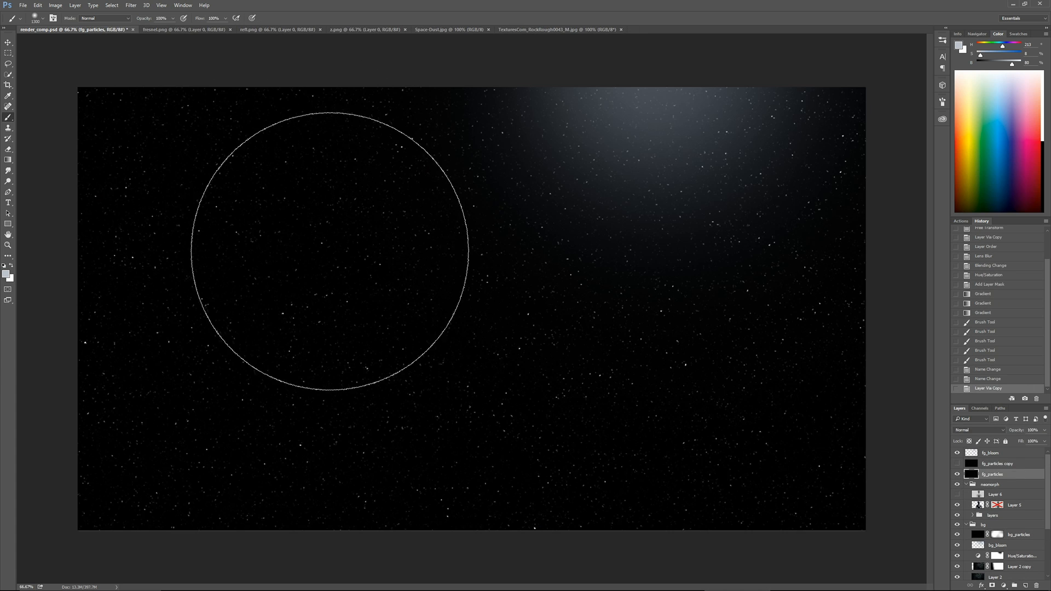
{"action": "key", "text": "ctrl+minus"}
{"action": "key", "text": "ctrl+t"}
{"action": "key", "text": "ctrl+minus"}
{"action": "key", "text": "ctrl+minus"}
{"action": "left_click_drag", "start_coordinate": [271, 173], "coordinate": [201, 127], "text": "alt+shift"}
{"action": "key", "text": "Return"}
{"action": "key", "text": "ctrl+plus"}
{"action": "key", "text": "ctrl+plus"}
{"action": "key", "text": "ctrl+plus"}
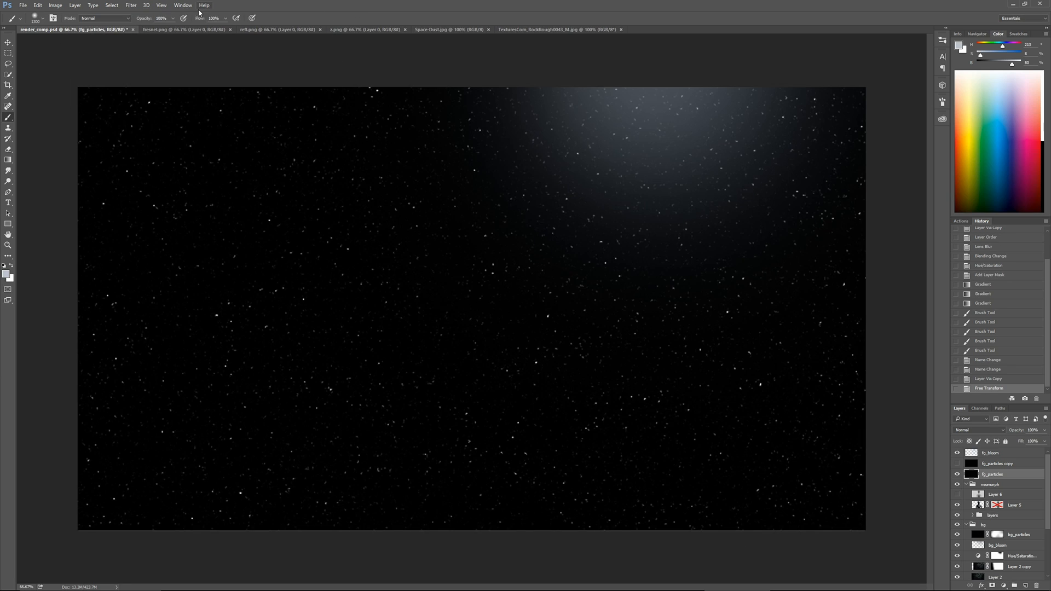
{"action": "left_click", "coordinate": [131, 5]}
{"action": "mouse_move", "coordinate": [166, 96]}
{"action": "left_click", "coordinate": [101, 127]}
{"action": "key", "text": "Escape"}
Apply Lens Blur to fg_particles with a much larger radius and increased specular highlight brightness
{"action": "left_click", "coordinate": [132, 7]}
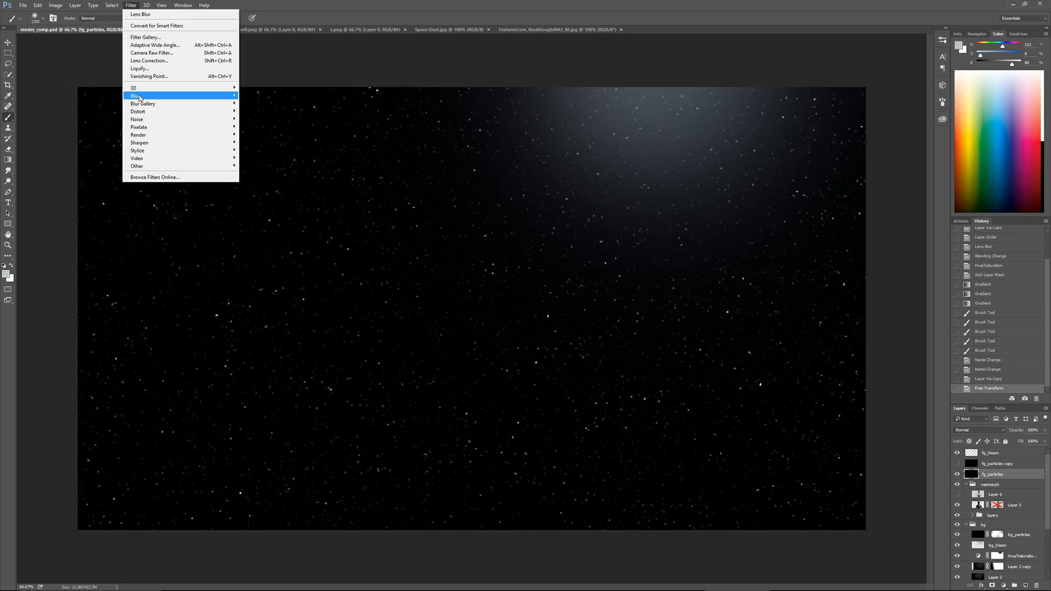
{"action": "left_click", "coordinate": [101, 134]}
{"action": "left_click_drag", "start_coordinate": [972, 147], "coordinate": [987, 149]}
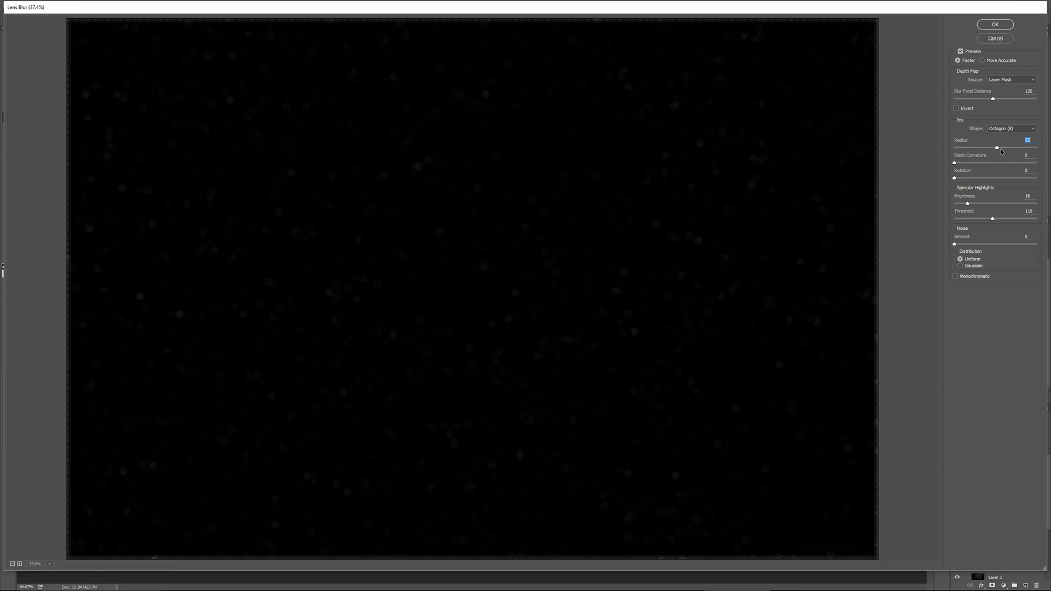
{"action": "left_click_drag", "start_coordinate": [968, 203], "coordinate": [991, 204]}
{"action": "key", "text": "Return"}
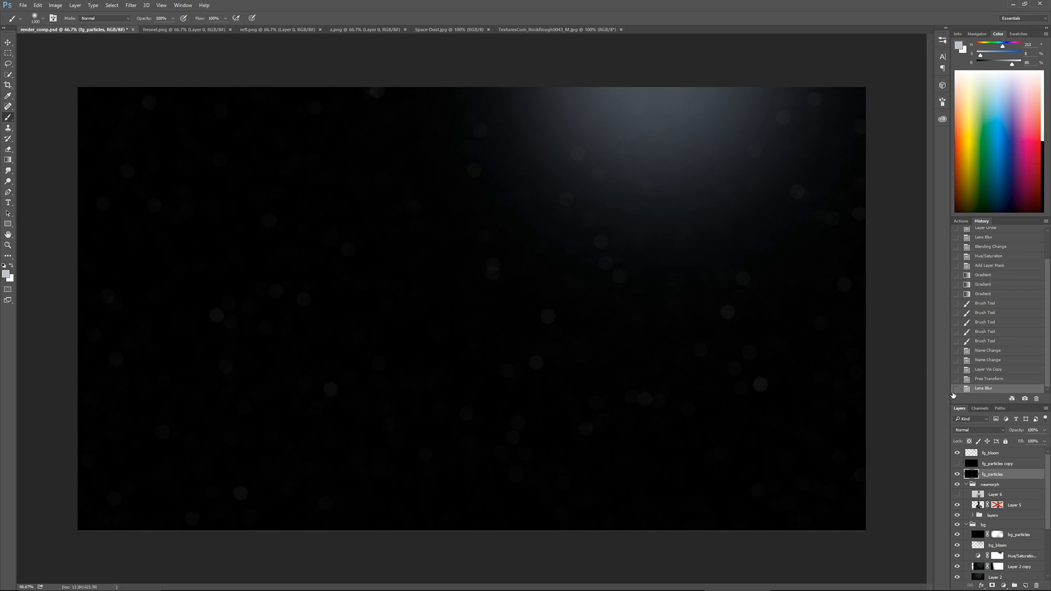
Set fg_particles to Screen and colorize it with hue 213, saturation 25 and slightly reduced lightness
{"action": "left_click", "coordinate": [964, 431]}
{"action": "left_click", "coordinate": [968, 321]}
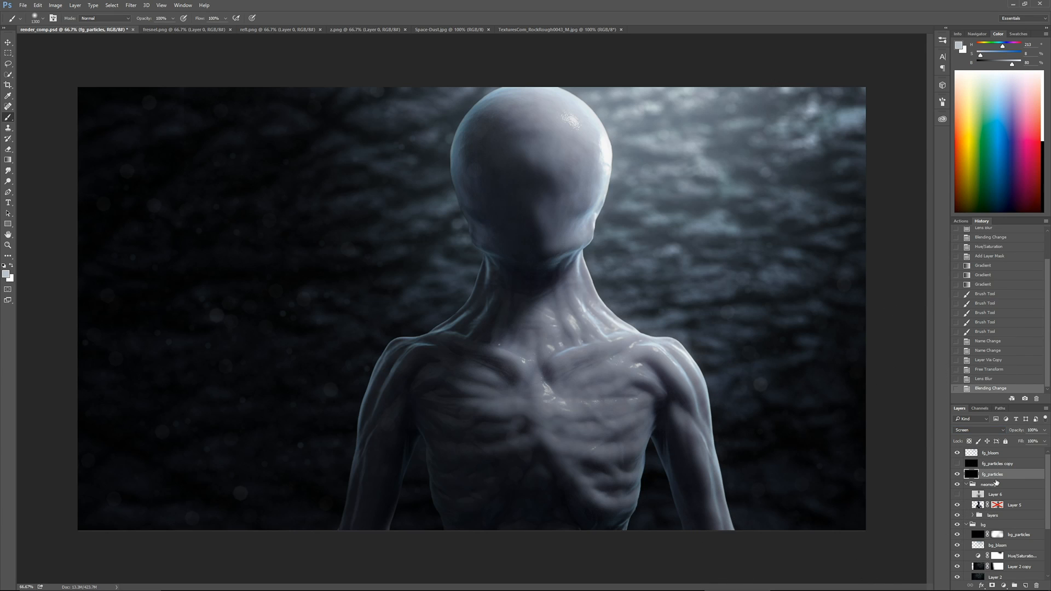
{"action": "key", "text": "ctrl+u"}
{"action": "left_click", "coordinate": [217, 206]}
{"action": "left_click_drag", "start_coordinate": [139, 203], "coordinate": [135, 204]}
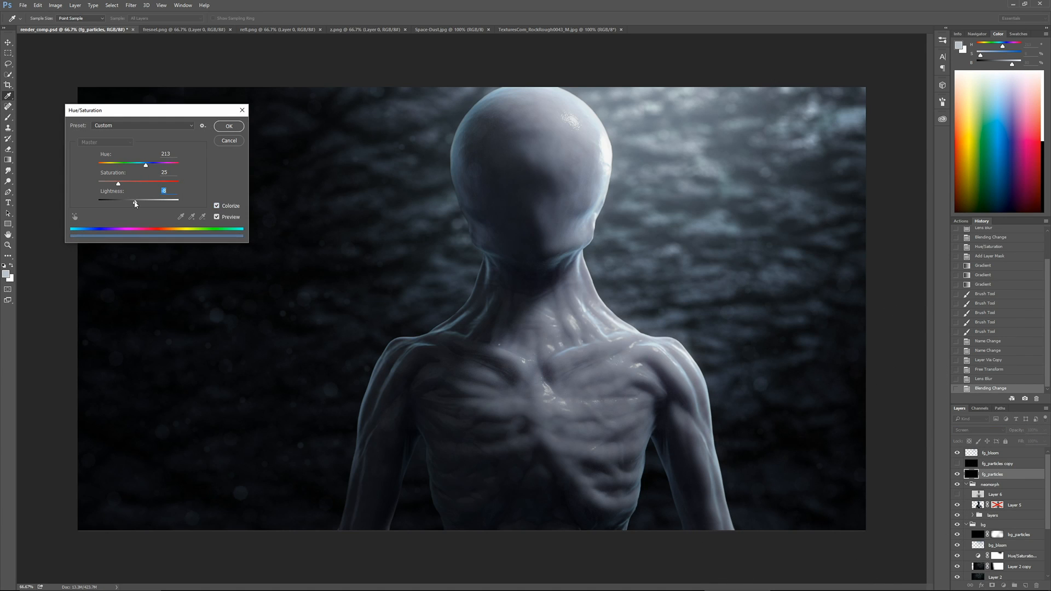
{"action": "key", "text": "Return"}
{"action": "key", "text": "b"}
Add a black-filled mask to fg_particles and paint white over the figure with a large soft brush
{"action": "left_click", "coordinate": [992, 585]}
{"action": "key", "text": "ctrl+BackSpace"}
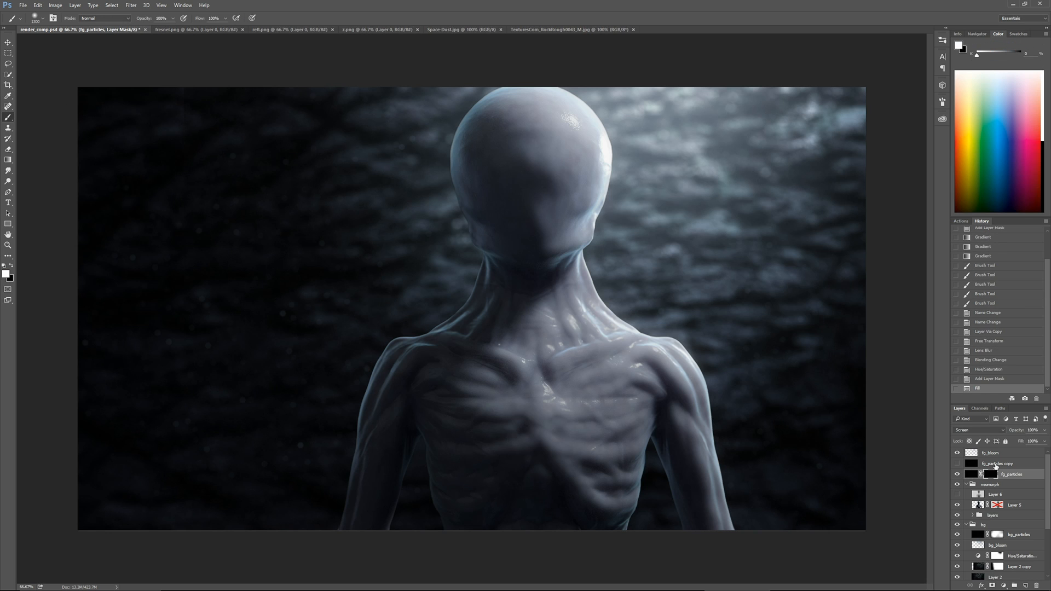
{"action": "mouse_move", "coordinate": [485, 200]}
{"action": "left_mouse_down"}
{"action": "mouse_move", "coordinate": [526, 347]}
{"action": "mouse_move", "coordinate": [500, 178]}
{"action": "left_mouse_up"}
{"action": "mouse_move", "coordinate": [512, 184]}
{"action": "left_mouse_down"}
{"action": "mouse_move", "coordinate": [651, 274]}
{"action": "mouse_move", "coordinate": [609, 167]}
{"action": "left_mouse_up"}
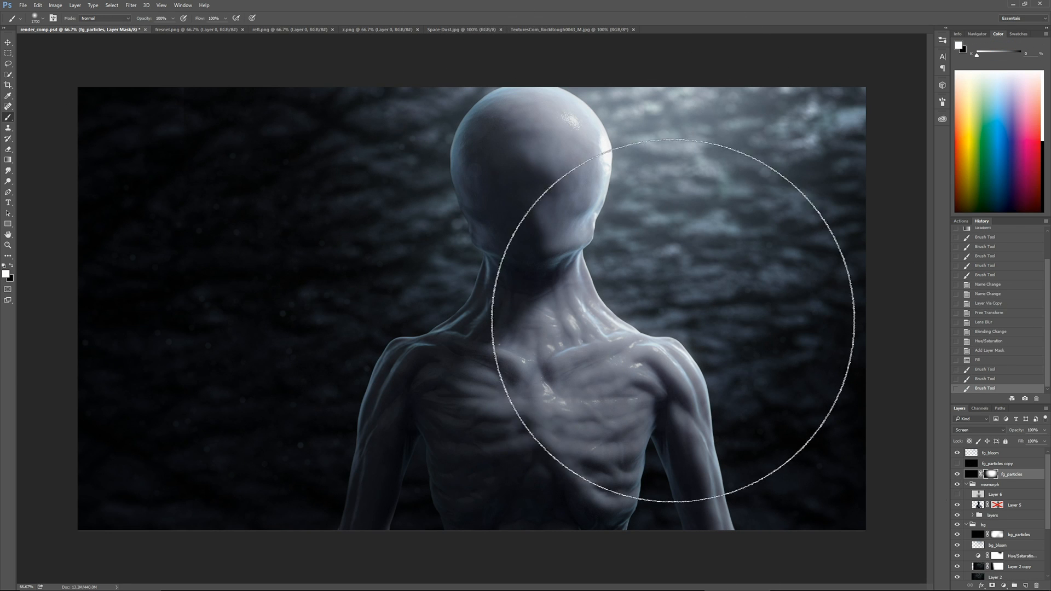
Place a duplicate of the fresnel layer directly above Layer 5 in the neomorph group and delete the duplicate's mask
{"action": "scroll", "coordinate": [1047, 530], "scroll_direction": "down", "scroll_amount": 3}
{"action": "left_click_drag", "start_coordinate": [1047, 530], "coordinate": [1047, 509]}
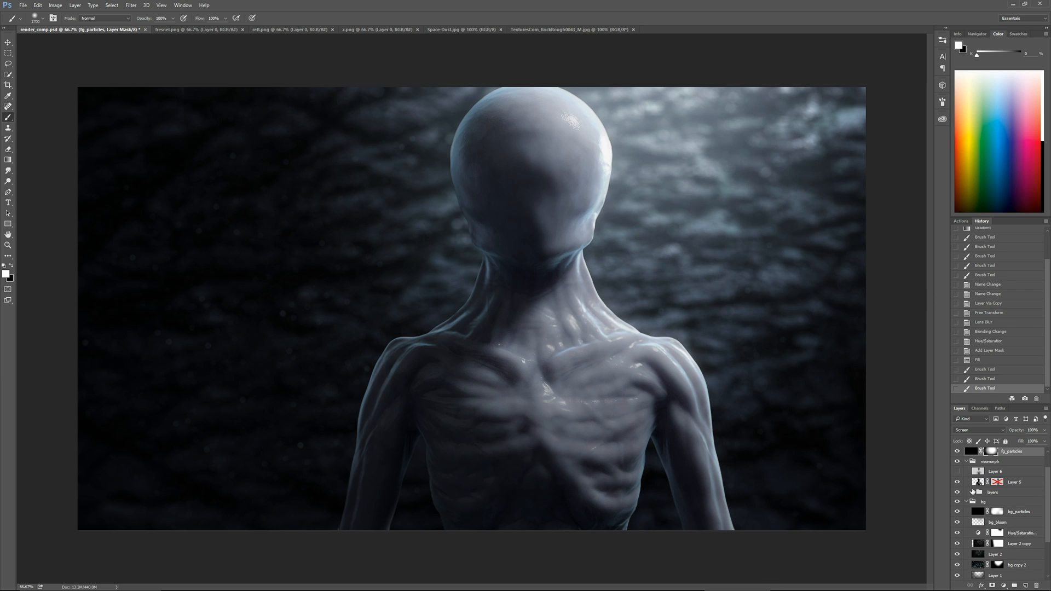
{"action": "left_click", "coordinate": [973, 492]}
{"action": "left_click", "coordinate": [1030, 568]}
{"action": "key", "text": "ctrl+j"}
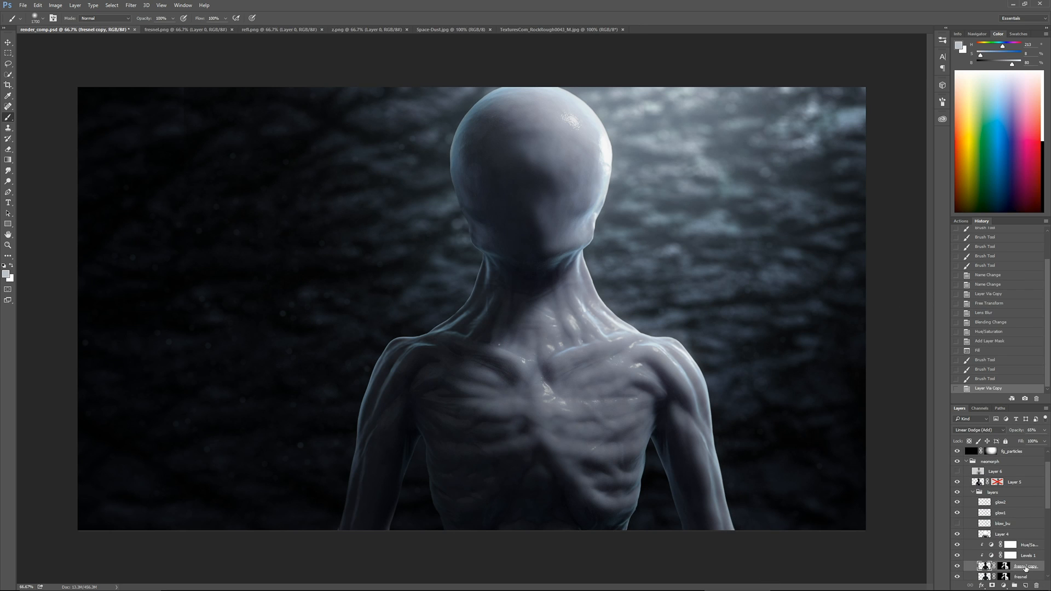
{"action": "left_click_drag", "start_coordinate": [1027, 567], "coordinate": [1009, 499]}
{"action": "left_click", "coordinate": [1029, 572], "text": "alt"}
{"action": "left_click", "coordinate": [1028, 560], "text": "alt"}
{"action": "right_click", "coordinate": [998, 506]}
{"action": "left_click", "coordinate": [973, 437]}
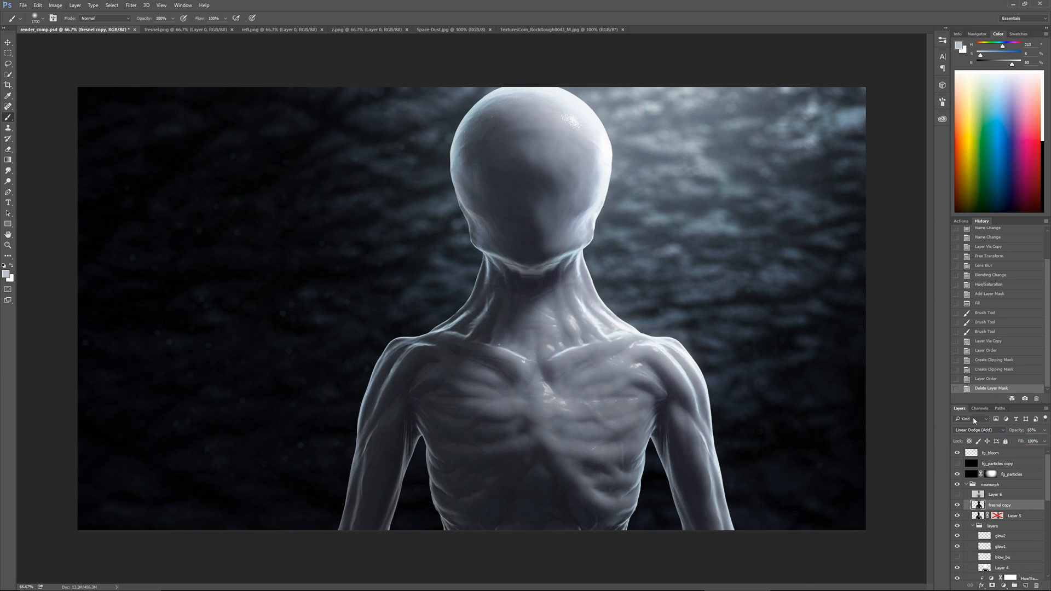
Apply a Gaussian Blur with a 3.0-pixel radius to the fresnel copy layer
{"action": "left_click", "coordinate": [131, 5]}
{"action": "mouse_move", "coordinate": [164, 93]}
{"action": "left_click", "coordinate": [107, 127]}
{"action": "left_click_drag", "start_coordinate": [606, 345], "coordinate": [580, 344]}
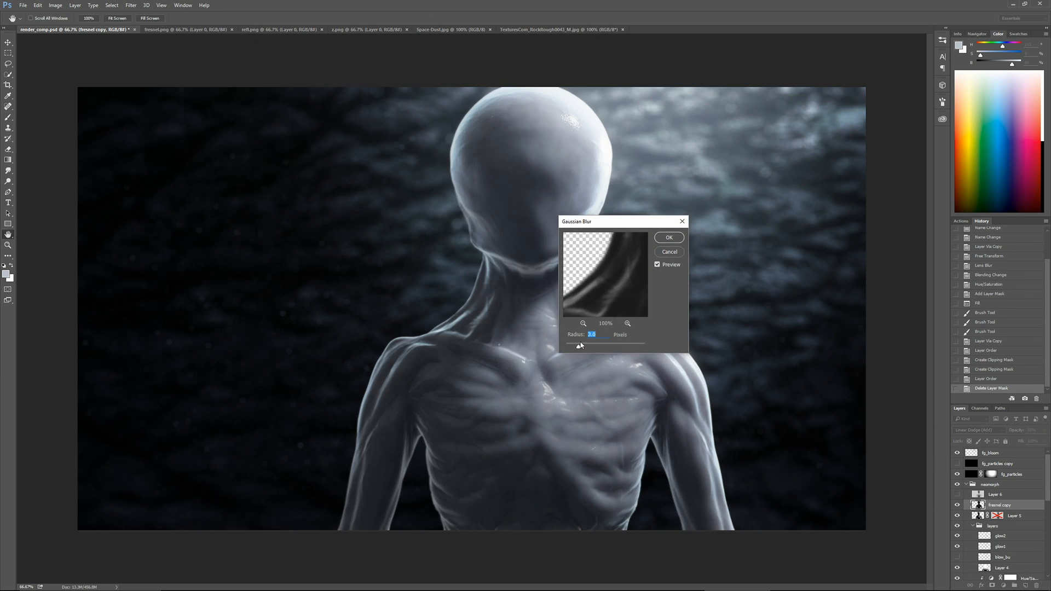
{"action": "left_click", "coordinate": [667, 238]}
Add a black-filled mask to fresnel copy and paint white along the left edge of the head with a soft brush
{"action": "left_click", "coordinate": [993, 586]}
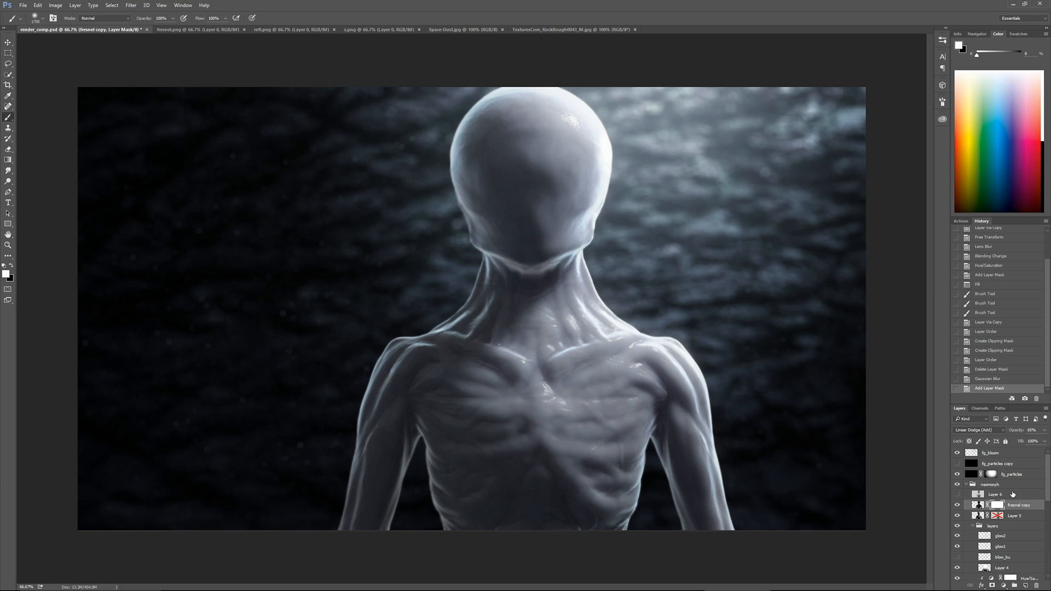
{"action": "key", "text": "ctrl+BackSpace"}
{"action": "key", "text": "bracketleft"}
{"action": "key", "text": "bracketleft"}
{"action": "key", "text": "bracketleft"}
{"action": "key", "text": "bracketleft"}
{"action": "key", "text": "bracketleft"}
{"action": "key", "text": "bracketleft"}
{"action": "key", "text": "bracketleft"}
{"action": "key", "text": "bracketleft"}
{"action": "key", "text": "bracketleft"}
{"action": "key", "text": "bracketleft"}
{"action": "key", "text": "bracketleft"}
{"action": "key", "text": "bracketleft"}
{"action": "left_click_drag", "start_coordinate": [477, 65], "coordinate": [437, 128]}
{"action": "key", "text": "bracketleft"}
{"action": "key", "text": "bracketleft"}
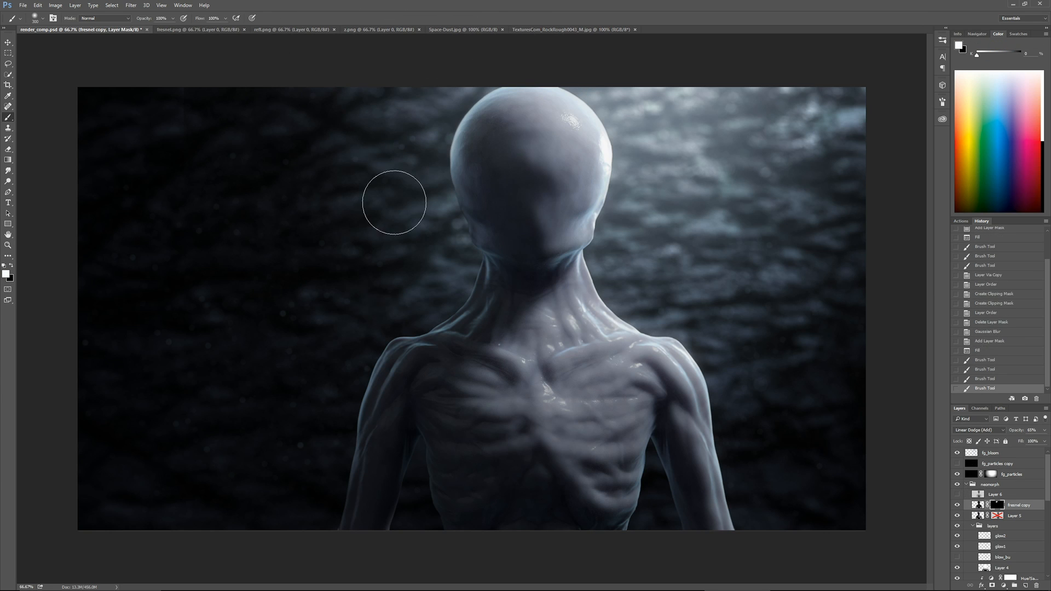
Paint white on the fresnel copy mask along the edges of the neck, shoulders, arms and head with a smaller brush
{"action": "key", "text": "bracketleft"}
{"action": "key", "text": "bracketleft"}
{"action": "key", "text": "bracketleft"}
{"action": "key", "text": "bracketleft"}
{"action": "mouse_move", "coordinate": [453, 238]}
{"action": "left_mouse_down"}
{"action": "mouse_move", "coordinate": [459, 251]}
{"action": "mouse_move", "coordinate": [472, 246]}
{"action": "mouse_move", "coordinate": [465, 298]}
{"action": "left_mouse_up"}
{"action": "key", "text": "bracketleft"}
{"action": "key", "text": "bracketleft"}
{"action": "left_click_drag", "start_coordinate": [460, 306], "coordinate": [361, 405]}
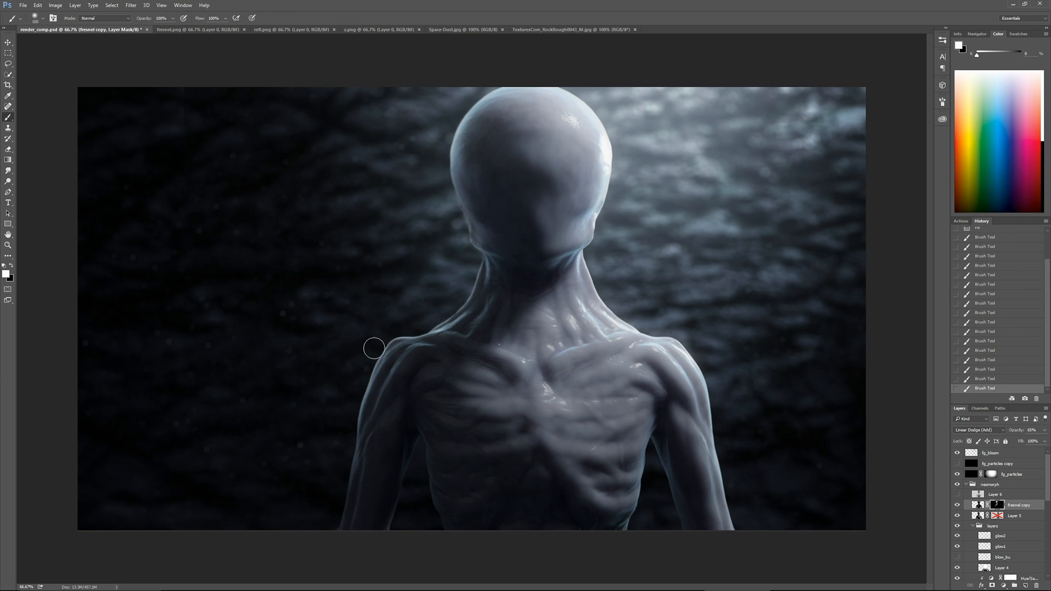
{"action": "left_click_drag", "start_coordinate": [482, 268], "coordinate": [457, 118]}
{"action": "left_click_drag", "start_coordinate": [580, 101], "coordinate": [616, 307]}
{"action": "left_click_drag", "start_coordinate": [662, 340], "coordinate": [714, 481]}
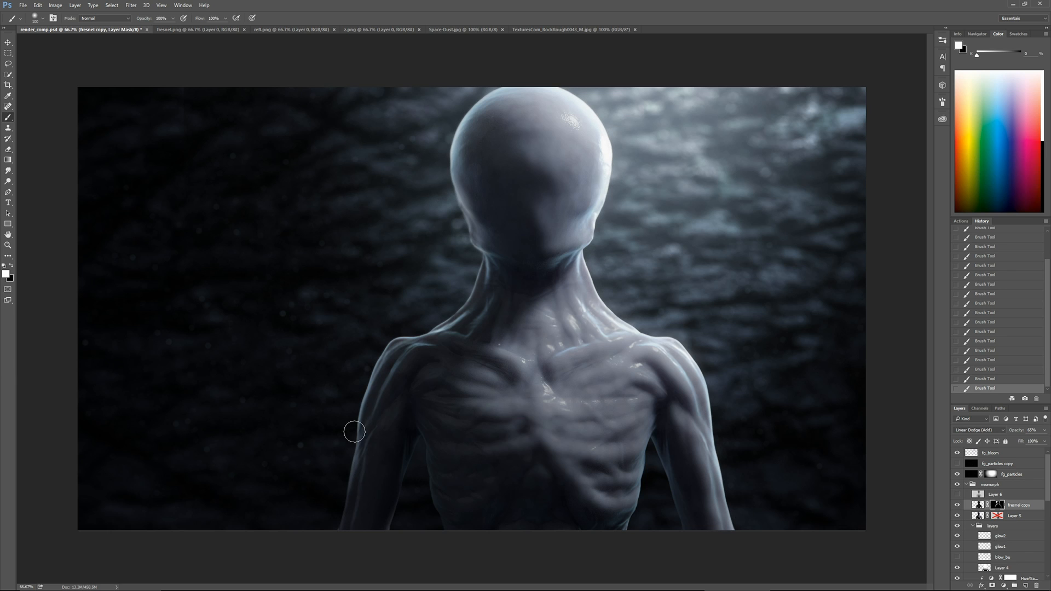
Lower the opacity of fresnel copy and duplicate the layer with its mask
{"action": "left_click", "coordinate": [1044, 430]}
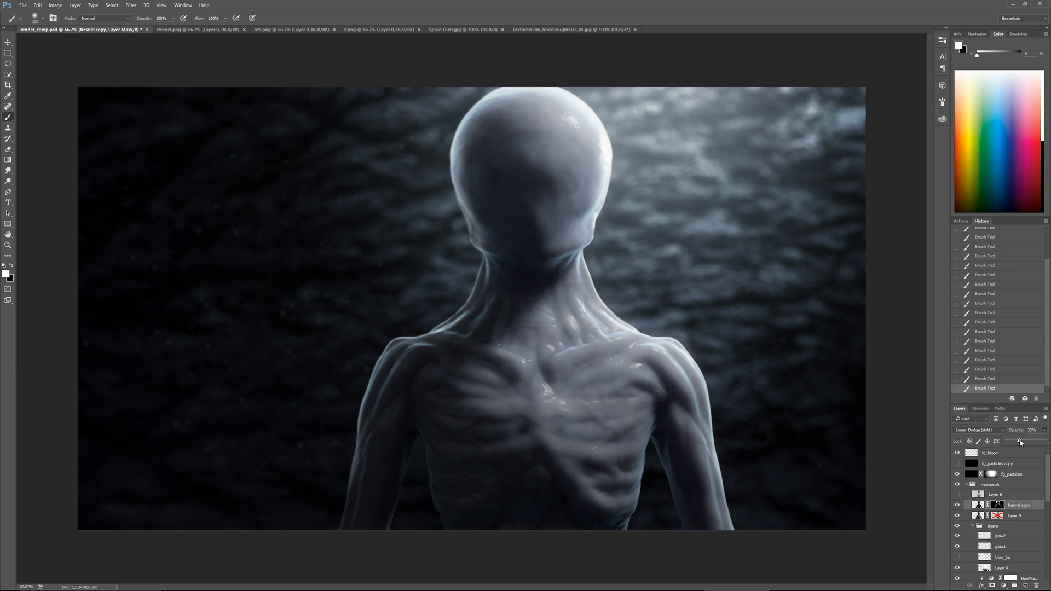
{"action": "mouse_move", "coordinate": [1032, 441]}
{"action": "left_mouse_down"}
{"action": "mouse_move", "coordinate": [989, 445]}
{"action": "mouse_move", "coordinate": [1014, 443]}
{"action": "left_mouse_up"}
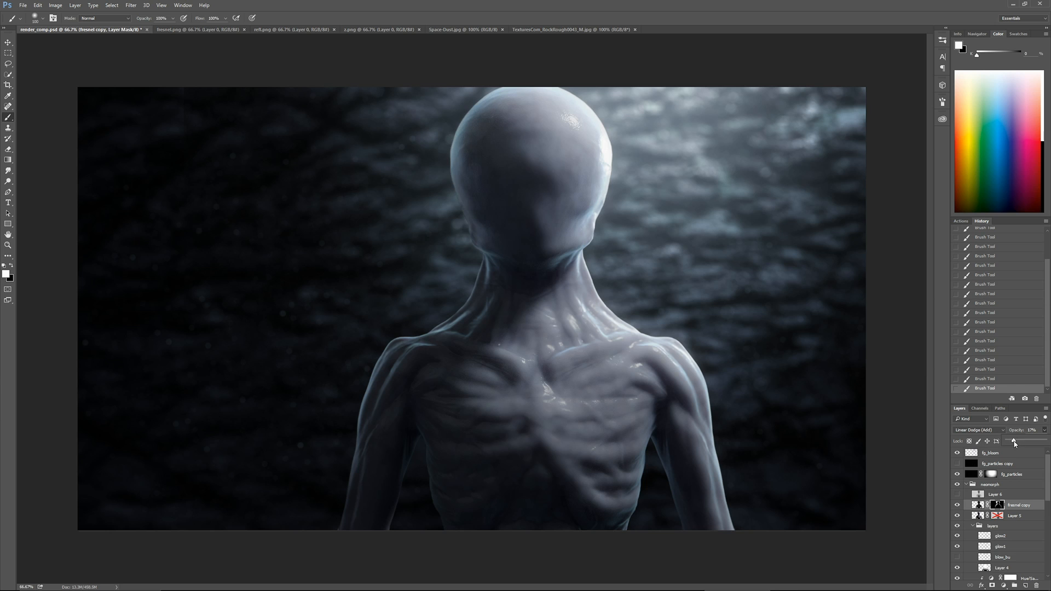
{"action": "left_click", "coordinate": [1022, 509]}
{"action": "key", "text": "ctrl+j"}
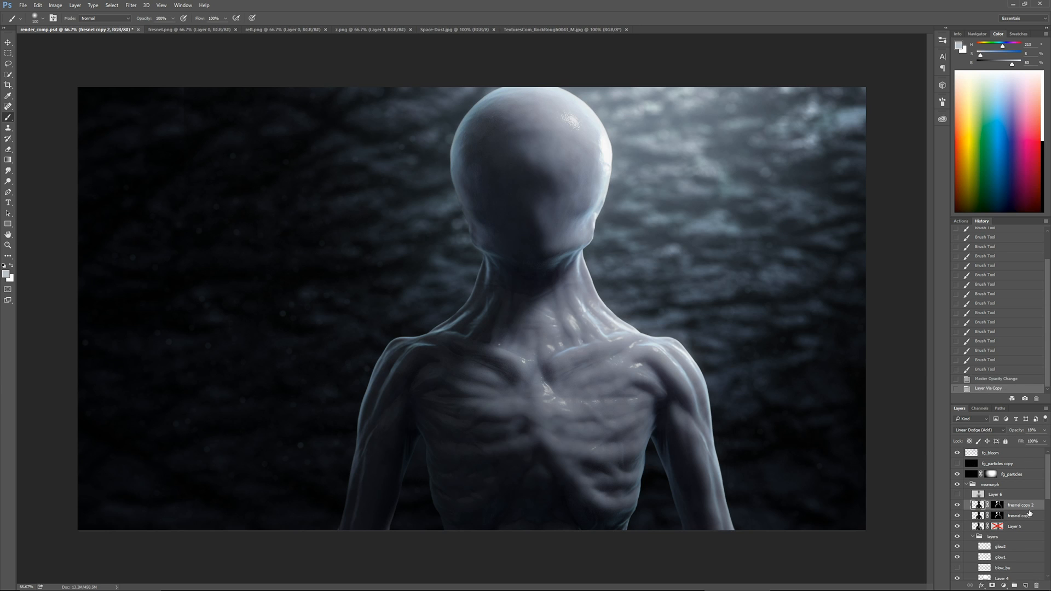
Fill the duplicate's mask with black and paint white along the figure's left head, neck and shoulder edges with a small brush
{"action": "key", "text": "ctrl+BackSpace"}
{"action": "key", "text": "bracketleft"}
{"action": "key", "text": "bracketleft"}
{"action": "key", "text": "bracketleft"}
{"action": "key", "text": "bracketleft"}
{"action": "left_click_drag", "start_coordinate": [475, 97], "coordinate": [466, 108]}
{"action": "left_click_drag", "start_coordinate": [468, 105], "coordinate": [456, 130]}
{"action": "left_click_drag", "start_coordinate": [457, 126], "coordinate": [452, 167]}
{"action": "left_click_drag", "start_coordinate": [452, 167], "coordinate": [457, 194]}
{"action": "left_click_drag", "start_coordinate": [455, 311], "coordinate": [430, 330]}
{"action": "mouse_move", "coordinate": [427, 332]}
{"action": "left_mouse_down"}
{"action": "mouse_move", "coordinate": [398, 338]}
{"action": "mouse_move", "coordinate": [436, 332]}
{"action": "left_mouse_up"}
{"action": "left_click_drag", "start_coordinate": [475, 148], "coordinate": [443, 133]}
{"action": "key", "text": "ctrl+plus"}
{"action": "left_click_drag", "start_coordinate": [383, 214], "coordinate": [429, 361]}
Touch up the fresnel copy mask with white along the lower left contour of the head
{"action": "key", "text": "ctrl+plus"}
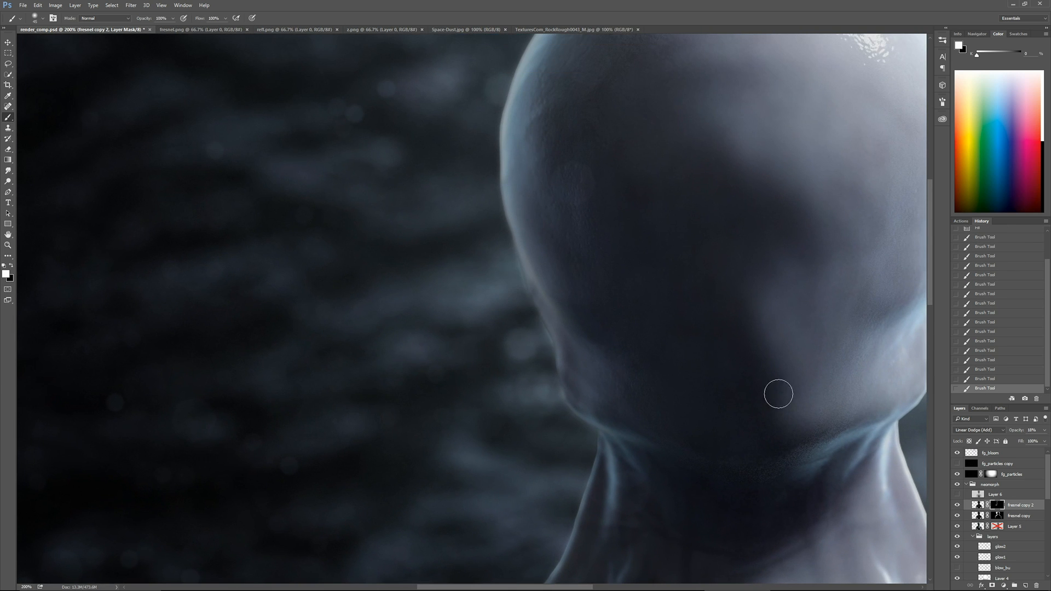
{"action": "left_click", "coordinate": [998, 516]}
{"action": "left_click_drag", "start_coordinate": [547, 338], "coordinate": [536, 311]}
{"action": "left_click_drag", "start_coordinate": [536, 311], "coordinate": [533, 314]}
{"action": "key", "text": "ctrl+minus"}
{"action": "key", "text": "ctrl+minus"}
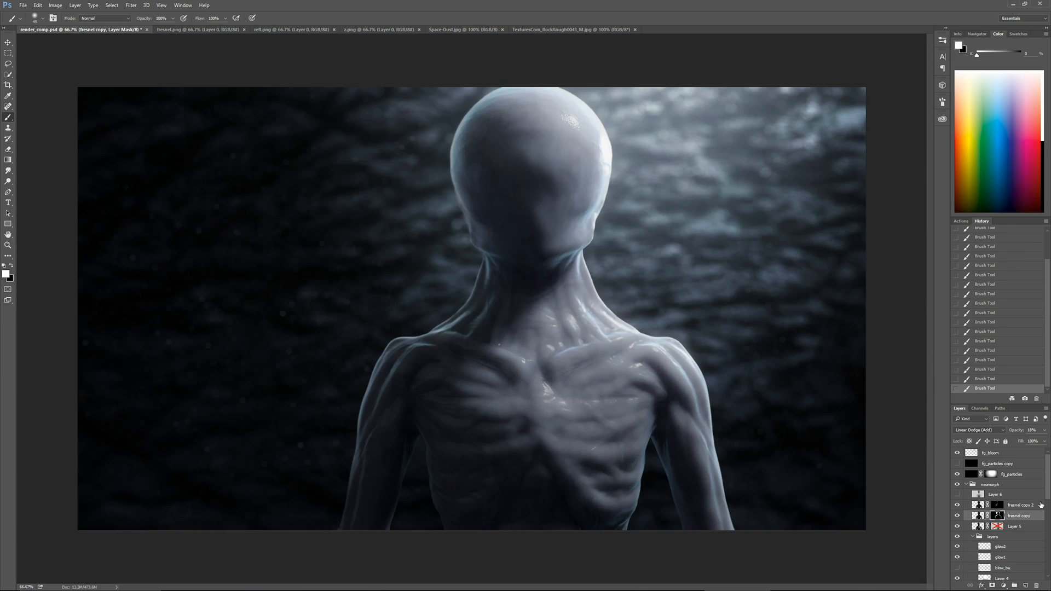
Collapse the layers group and add a new Multiply layer directly above Layer 1 in the bg group
{"action": "left_click", "coordinate": [973, 536]}
{"action": "scroll", "coordinate": [1004, 542], "scroll_direction": "down", "scroll_amount": 3}
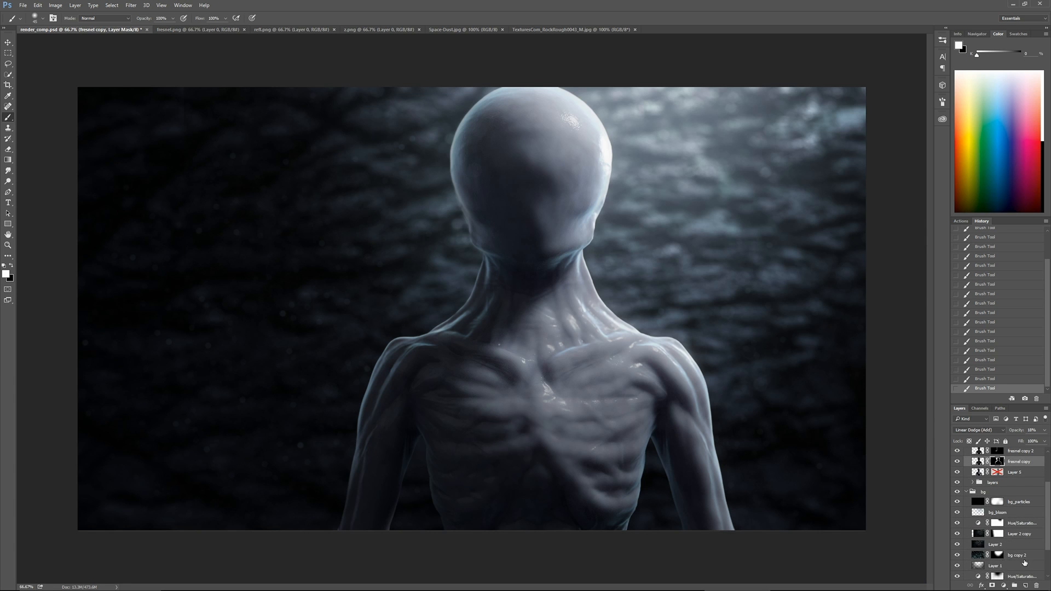
{"action": "scroll", "coordinate": [1024, 563], "scroll_direction": "down", "scroll_amount": 2}
{"action": "left_click", "coordinate": [981, 545]}
{"action": "left_click", "coordinate": [1025, 586]}
{"action": "left_click", "coordinate": [979, 430]}
{"action": "left_click", "coordinate": [969, 289]}
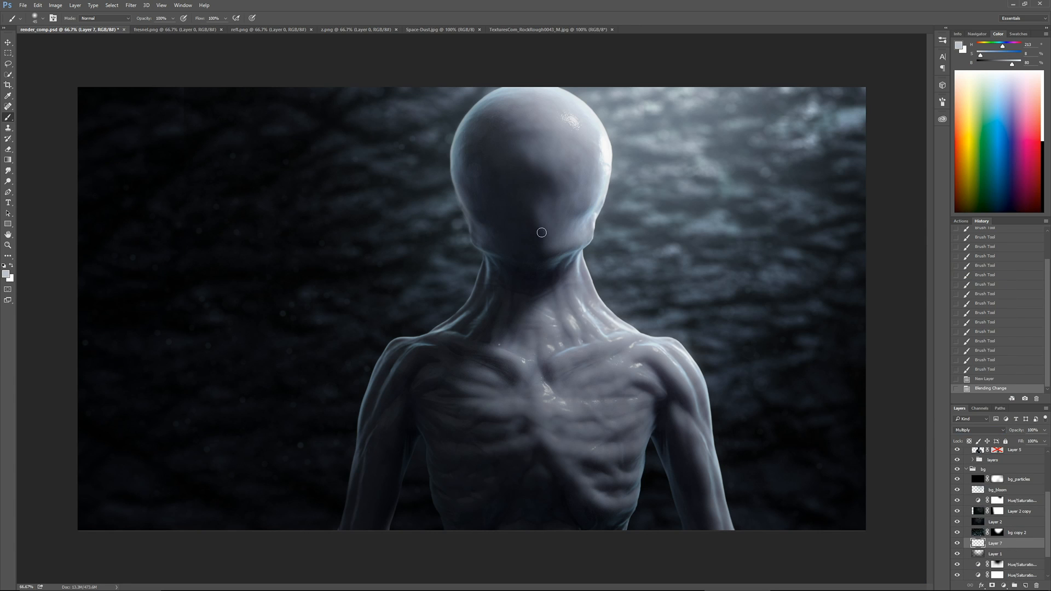
Try darkening the background around the jaw and neck with large soft black strokes on the Multiply layer
{"action": "key", "text": "d"}
{"action": "key", "text": "bracketright"}
{"action": "key", "text": "bracketright"}
{"action": "key", "text": "bracketright"}
{"action": "key", "text": "bracketright"}
{"action": "key", "text": "bracketright"}
{"action": "key", "text": "bracketright"}
{"action": "key", "text": "bracketright"}
{"action": "key", "text": "bracketright"}
{"action": "key", "text": "bracketright"}
{"action": "key", "text": "bracketright"}
{"action": "key", "text": "bracketright"}
{"action": "key", "text": "bracketright"}
{"action": "key", "text": "bracketright"}
{"action": "key", "text": "bracketright"}
{"action": "key", "text": "bracketright"}
{"action": "key", "text": "bracketright"}
{"action": "key", "text": "bracketright"}
{"action": "key", "text": "bracketright"}
{"action": "key", "text": "bracketright"}
{"action": "left_click", "coordinate": [493, 244]}
{"action": "left_click_drag", "start_coordinate": [497, 246], "coordinate": [499, 253]}
{"action": "mouse_move", "coordinate": [509, 249]}
{"action": "left_mouse_down"}
{"action": "mouse_move", "coordinate": [536, 241]}
{"action": "mouse_move", "coordinate": [517, 237]}
{"action": "left_mouse_up"}
{"action": "left_click_drag", "start_coordinate": [509, 234], "coordinate": [498, 232]}
{"action": "left_click_drag", "start_coordinate": [498, 232], "coordinate": [512, 227]}
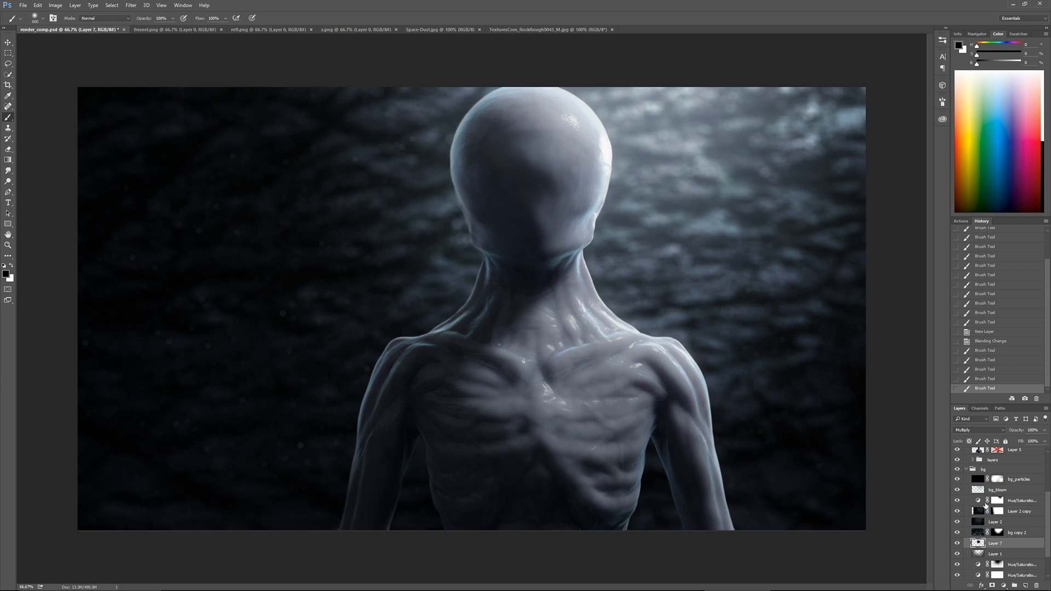
Move the Multiply layer directly below bg_bloom and clear its entire contents
{"action": "left_click", "coordinate": [957, 543]}
{"action": "left_click", "coordinate": [956, 544]}
{"action": "left_click_drag", "start_coordinate": [1007, 545], "coordinate": [1006, 503]}
{"action": "key", "text": "ctrl+a"}
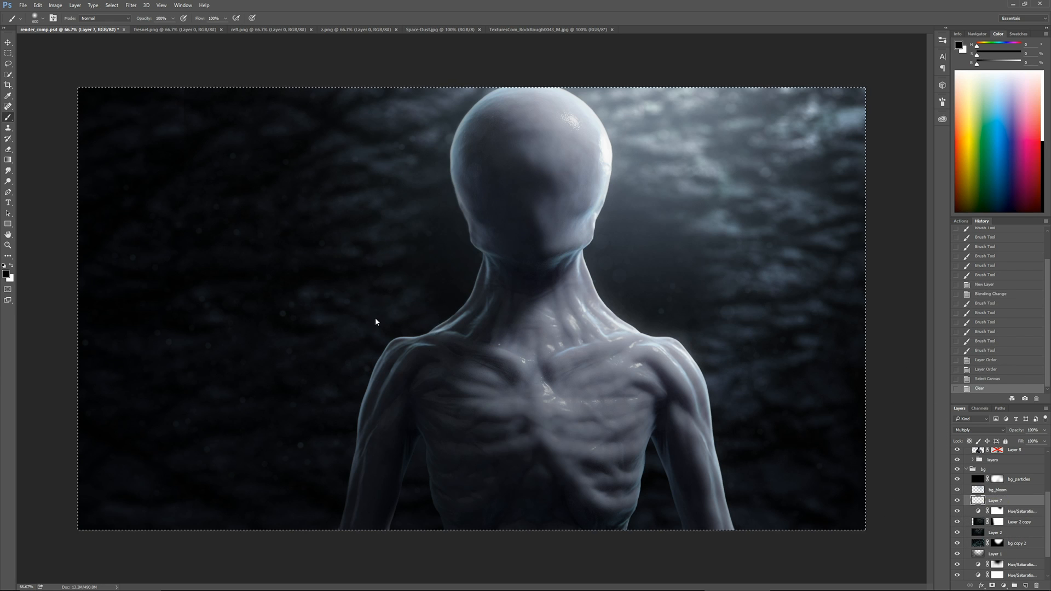
{"action": "key", "text": "Delete"}
{"action": "key", "text": "ctrl+d"}
Paint soft black on the Multiply layer behind the neck and torso and above the figure's left-hand shoulder
{"action": "left_click", "coordinate": [479, 284]}
{"action": "left_click", "coordinate": [501, 230]}
{"action": "left_click_drag", "start_coordinate": [501, 230], "coordinate": [509, 328]}
{"action": "left_click_drag", "start_coordinate": [509, 328], "coordinate": [547, 447]}
{"action": "left_click", "coordinate": [489, 302]}
{"action": "key", "text": "bracketleft"}
{"action": "key", "text": "bracketleft"}
{"action": "key", "text": "bracketleft"}
{"action": "key", "text": "bracketleft"}
{"action": "key", "text": "bracketleft"}
{"action": "left_click", "coordinate": [408, 283]}
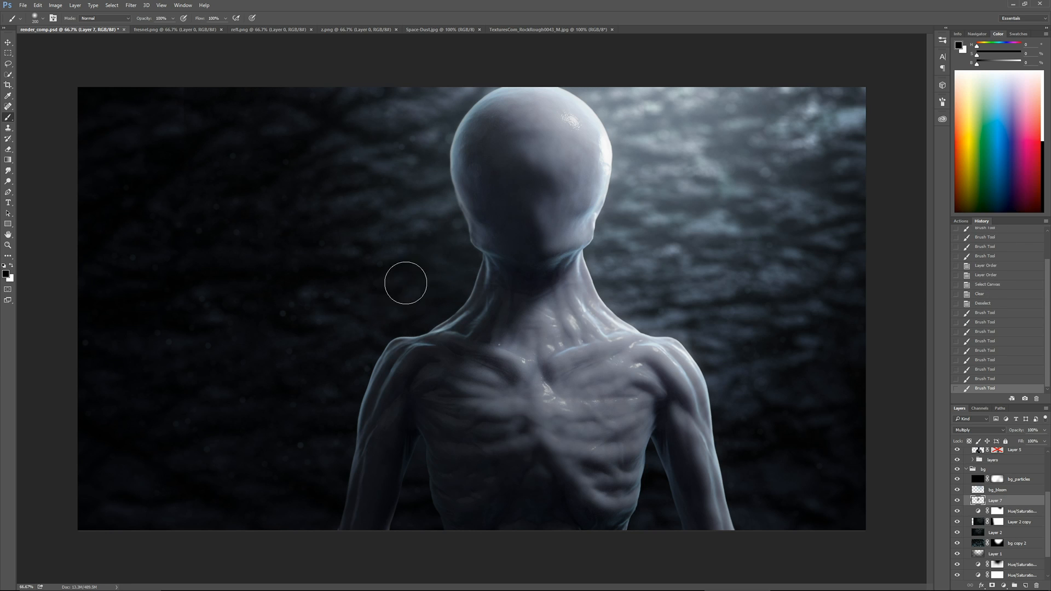
{"action": "left_click_drag", "start_coordinate": [406, 282], "coordinate": [376, 303]}
Darken the background rock above the right-hand shoulder and beside the jaw with more soft black strokes
{"action": "key", "text": "bracketright"}
{"action": "key", "text": "bracketright"}
{"action": "left_click_drag", "start_coordinate": [652, 310], "coordinate": [704, 242]}
{"action": "mouse_move", "coordinate": [599, 302]}
{"action": "left_mouse_down"}
{"action": "mouse_move", "coordinate": [661, 311]}
{"action": "mouse_move", "coordinate": [651, 313]}
{"action": "mouse_move", "coordinate": [706, 282]}
{"action": "left_mouse_up"}
{"action": "key", "text": "bracketleft"}
{"action": "key", "text": "bracketleft"}
{"action": "key", "text": "bracketleft"}
{"action": "left_click", "coordinate": [456, 245]}
{"action": "left_click", "coordinate": [637, 314]}
{"action": "left_click", "coordinate": [731, 280]}
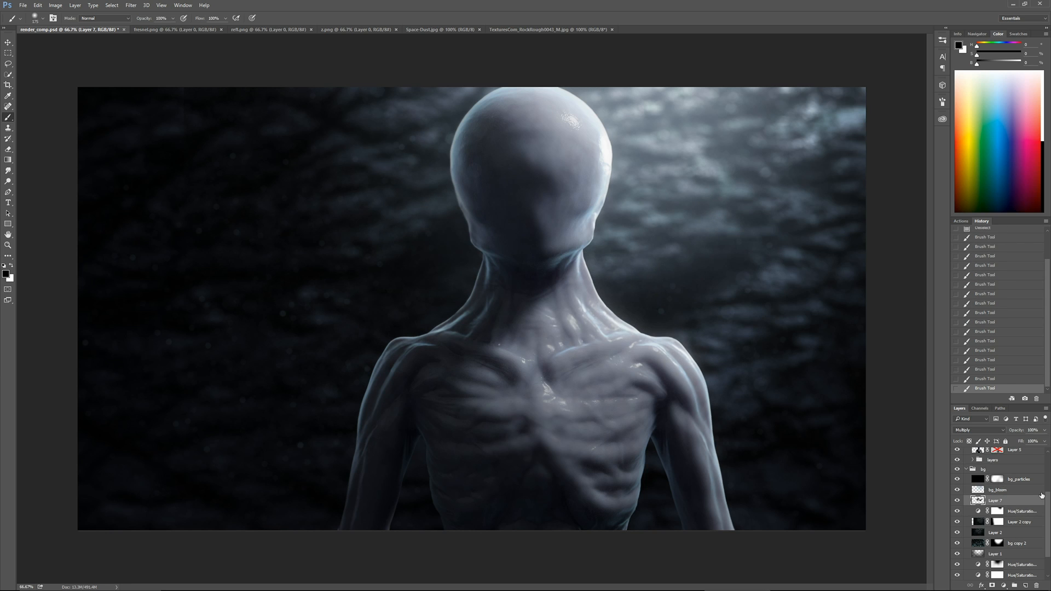
Compare the two fresnel copies by toggling their visibility and leave only fresnel copy hidden
{"action": "scroll", "coordinate": [1007, 499], "scroll_direction": "up", "scroll_amount": 3}
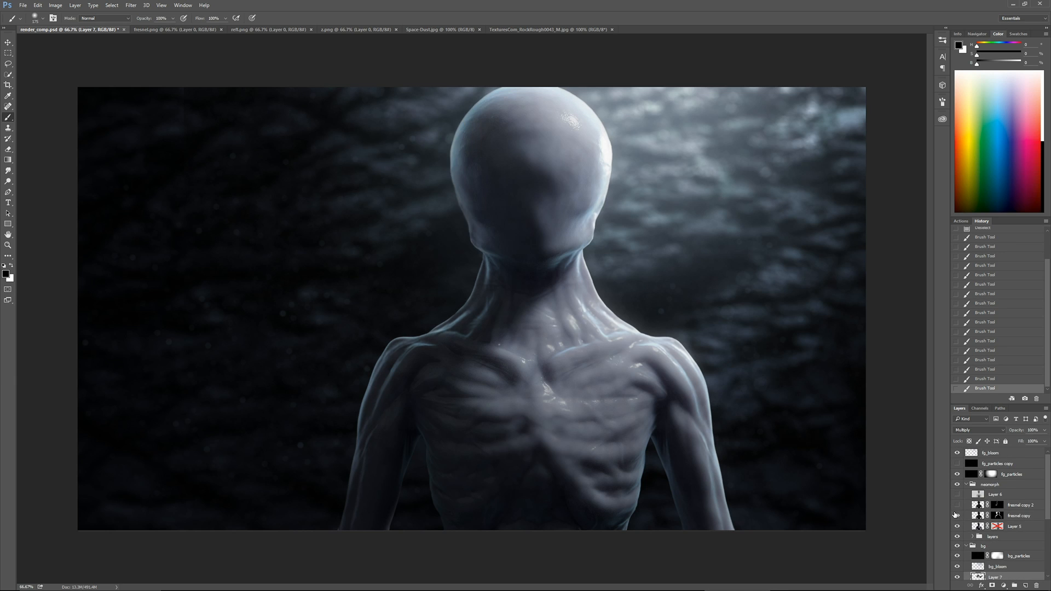
{"action": "left_click", "coordinate": [957, 515]}
{"action": "left_click", "coordinate": [957, 505]}
{"action": "left_click", "coordinate": [957, 518]}
{"action": "left_click", "coordinate": [957, 518]}
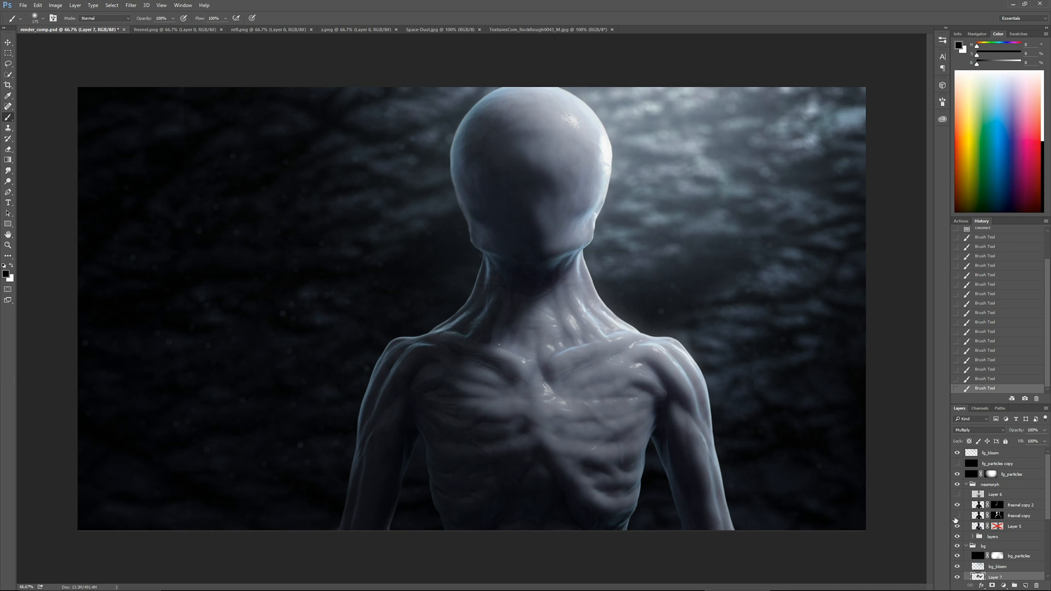
Set fresnel copy 2's opacity to 29% and apply Levels with a black input of 26 and a lowered white input
{"action": "left_click", "coordinate": [1020, 506]}
{"action": "left_click", "coordinate": [1044, 430]}
{"action": "mouse_move", "coordinate": [1019, 440]}
{"action": "left_mouse_down"}
{"action": "mouse_move", "coordinate": [1035, 441]}
{"action": "mouse_move", "coordinate": [1017, 442]}
{"action": "left_mouse_up"}
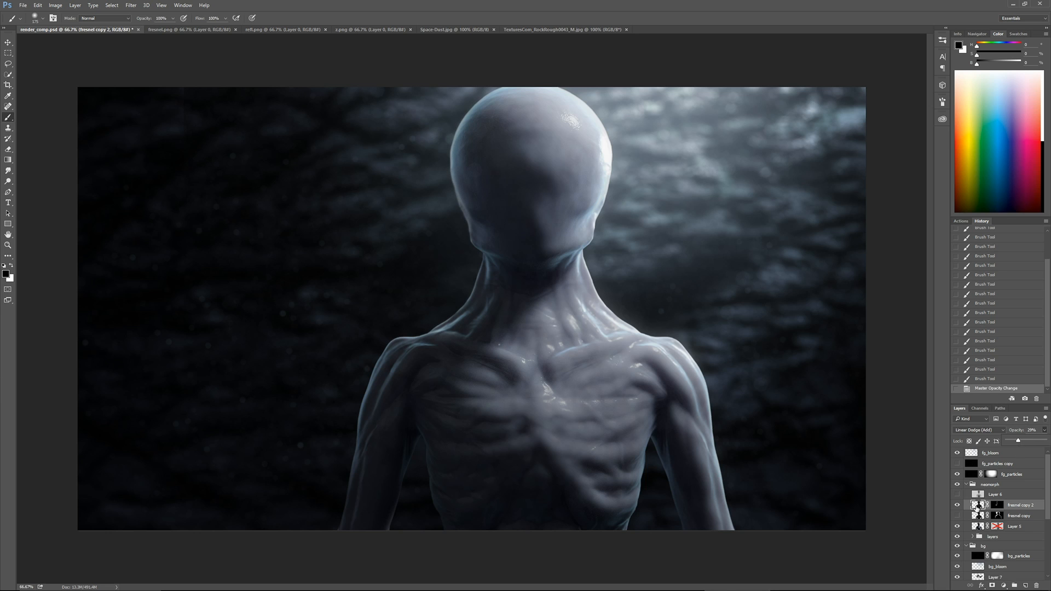
{"action": "key", "text": "ctrl+l"}
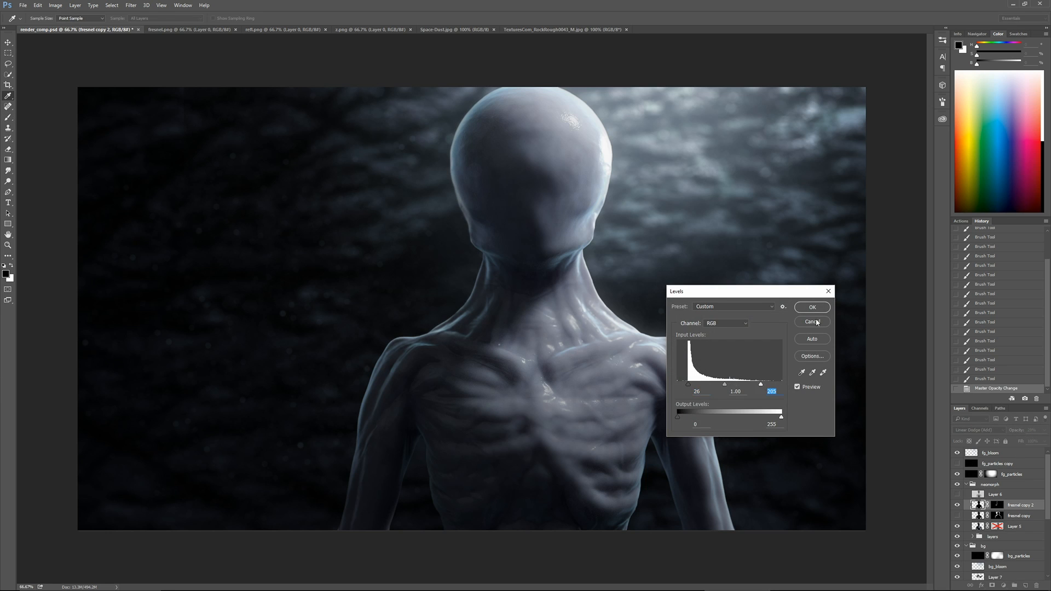
{"action": "key", "text": "Return"}
{"action": "left_click", "coordinate": [957, 506]}
{"action": "left_click", "coordinate": [957, 505]}
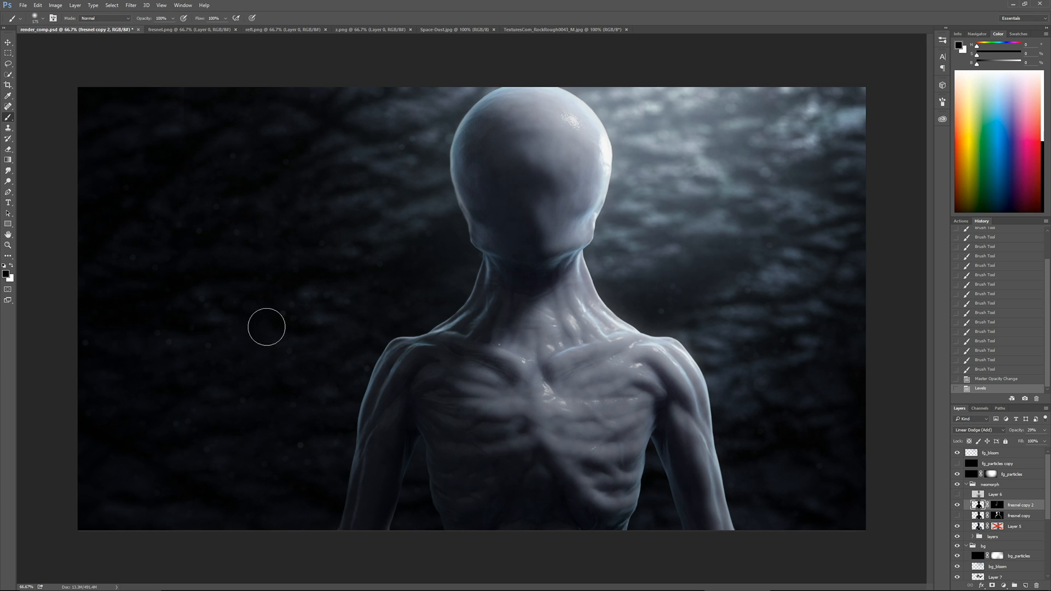
Paste a merged copy of the whole canvas directly above fg_bloom
{"action": "left_click", "coordinate": [1016, 477]}
{"action": "left_click", "coordinate": [1012, 455]}
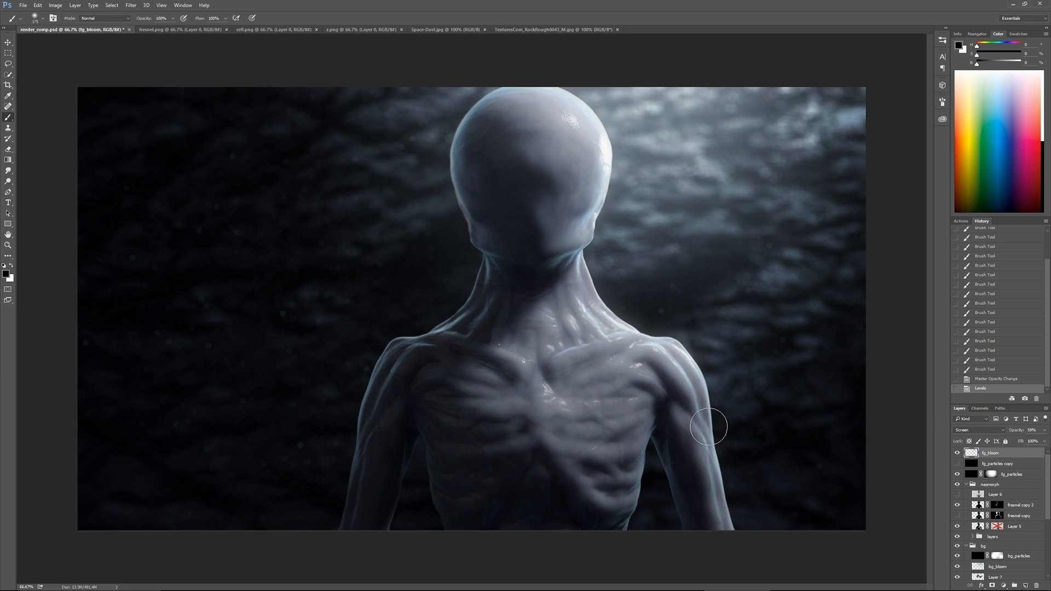
{"action": "key", "text": "ctrl+a"}
{"action": "key", "text": "ctrl+shift+c"}
{"action": "key", "text": "ctrl+v"}
Sharpen the merged copy with Unsharp Mask, adjusting its amount and radius
{"action": "left_click", "coordinate": [130, 5]}
{"action": "mouse_move", "coordinate": [164, 142]}
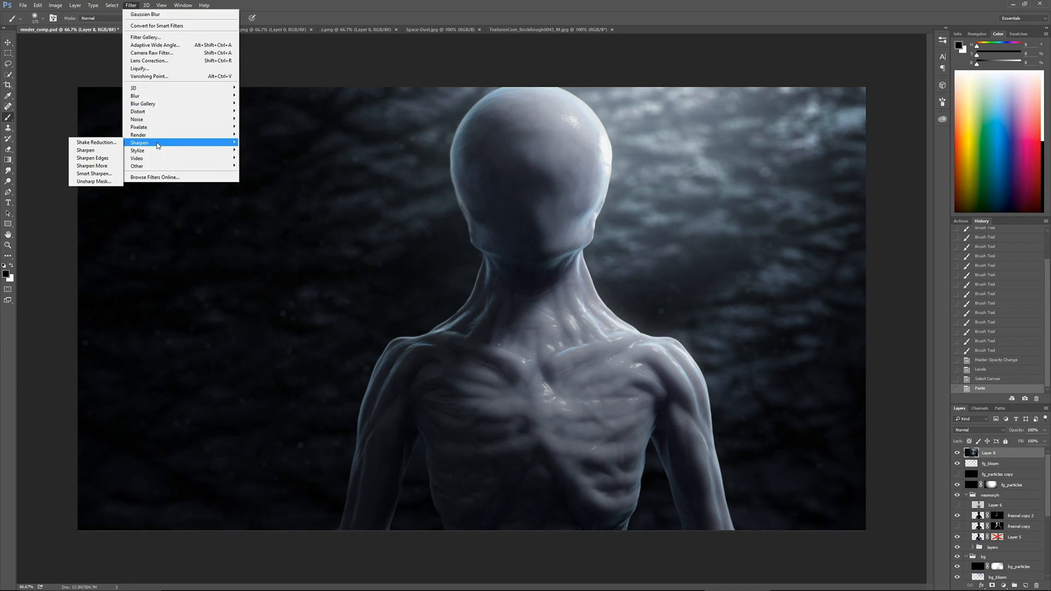
{"action": "left_click", "coordinate": [88, 183]}
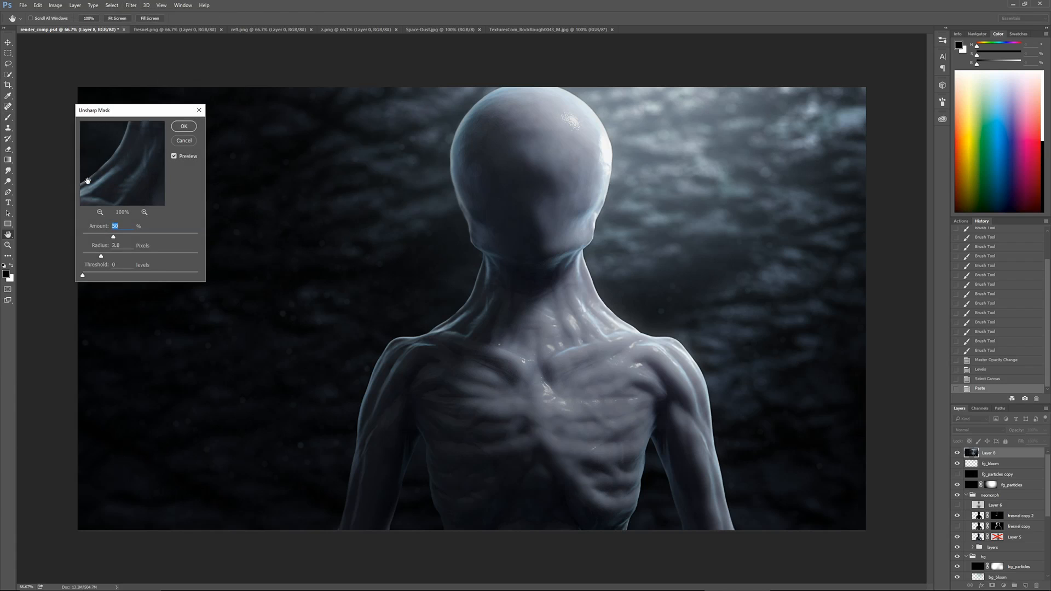
{"action": "left_click_drag", "start_coordinate": [142, 237], "coordinate": [98, 256]}
{"action": "left_click", "coordinate": [138, 237]}
{"action": "left_click", "coordinate": [183, 127]}
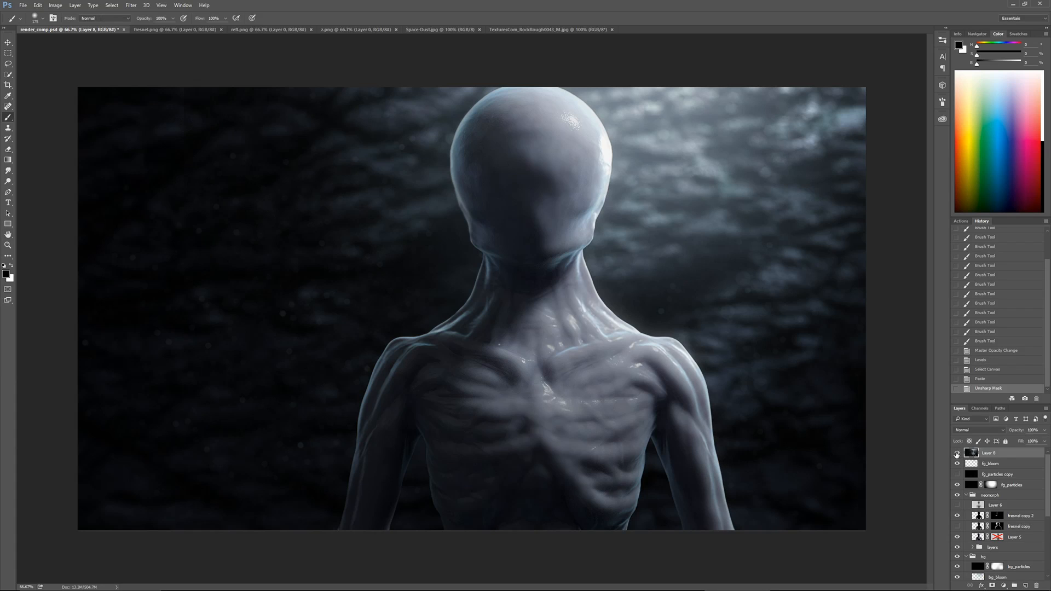
Try Unsharp Mask with 40% amount and a 4.0-pixel radius on a second merged copy and delete that copy
{"action": "left_click", "coordinate": [957, 454]}
{"action": "key", "text": "ctrl+v"}
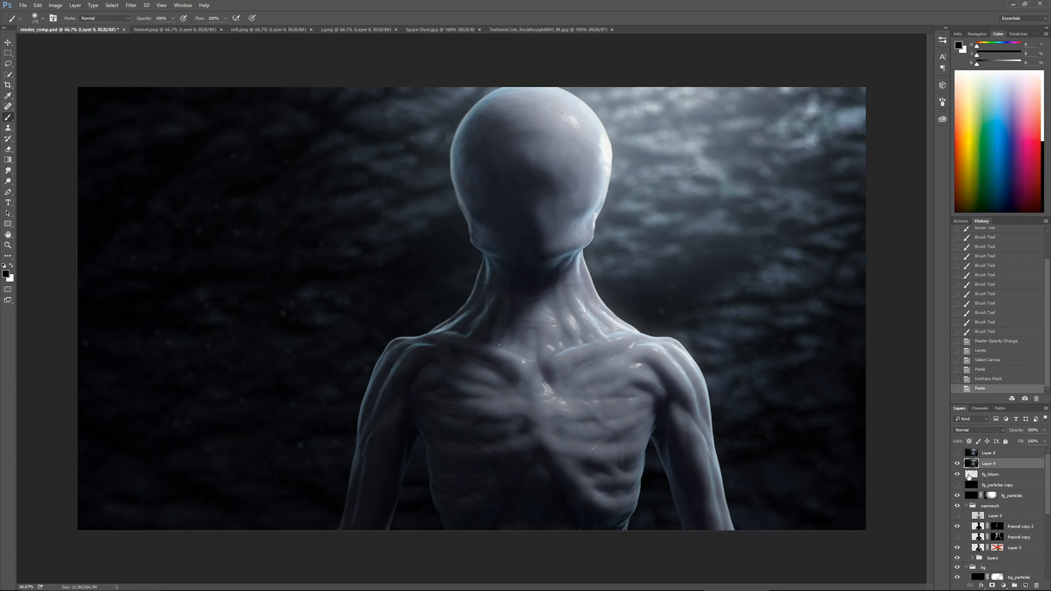
{"action": "left_click", "coordinate": [131, 6]}
{"action": "mouse_move", "coordinate": [164, 144]}
{"action": "left_click", "coordinate": [101, 181]}
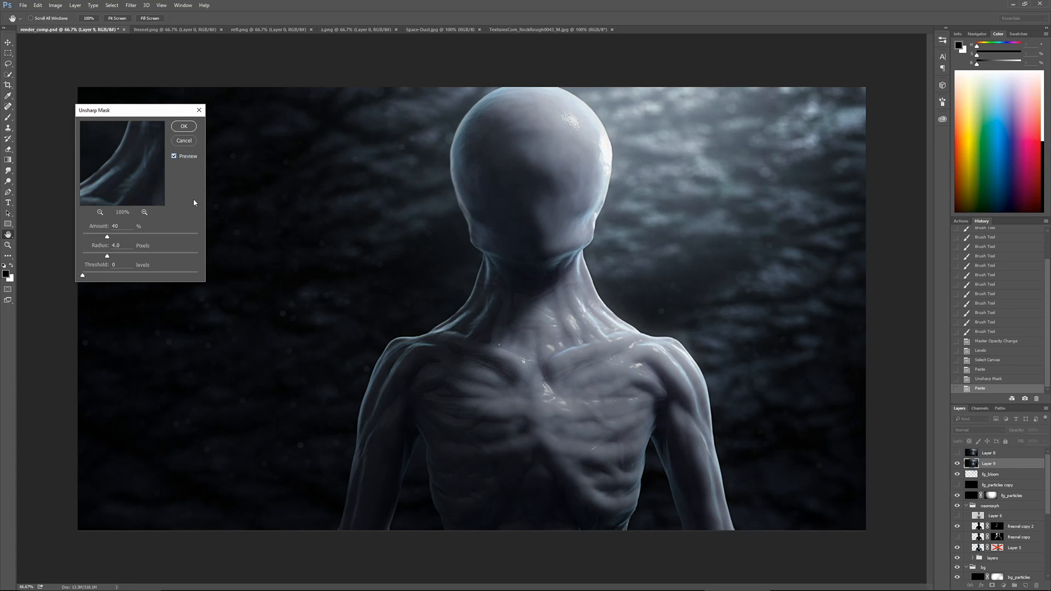
{"action": "key", "text": "Return"}
{"action": "key", "text": "b"}
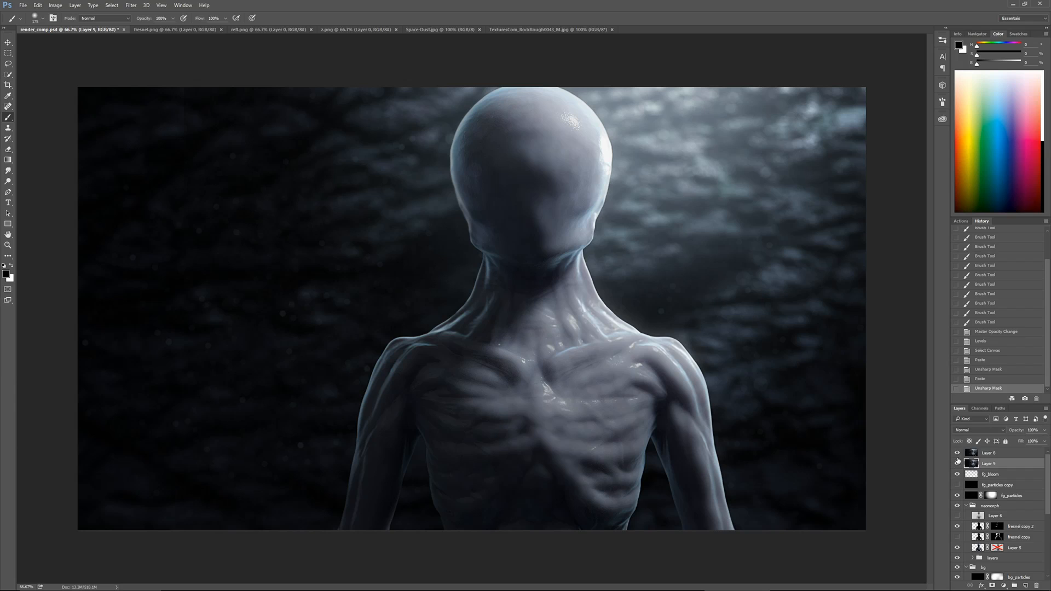
{"action": "key", "text": "Delete"}
Rename the sharpened merged layer as unsharpen
{"action": "double_click", "coordinate": [988, 453]}
{"action": "type", "text": "unsharpen"}
{"action": "key", "text": "Return"}
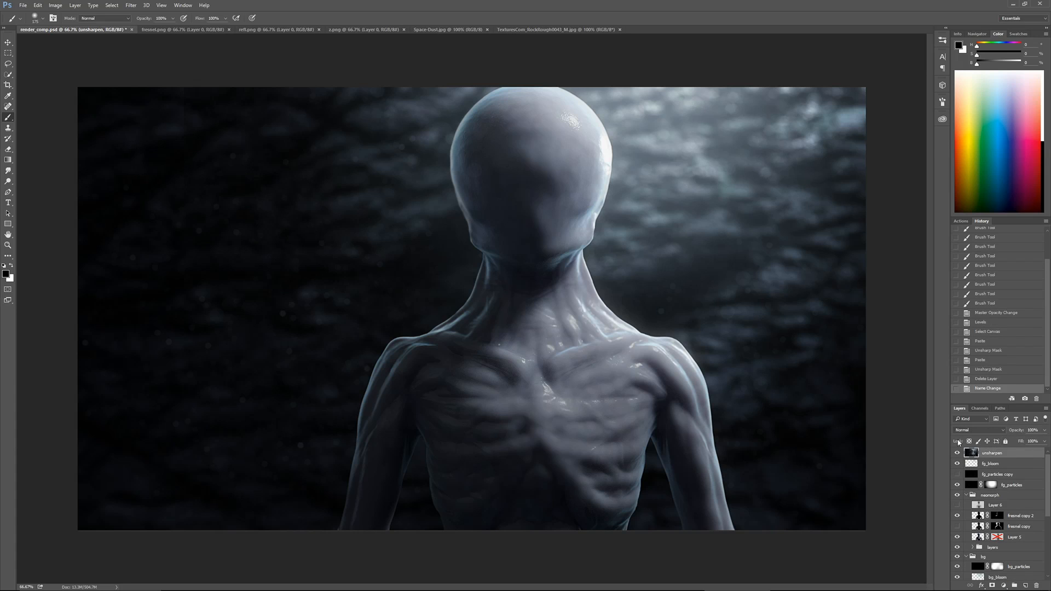
Add a Photo Filter adjustment layer above all layers and choose a cool cyan-blue filter
{"action": "left_click", "coordinate": [1003, 585]}
{"action": "left_click", "coordinate": [986, 514]}
{"action": "key", "text": "Down"}
{"action": "key", "text": "Down"}
{"action": "key", "text": "Down"}
{"action": "key", "text": "Down"}
{"action": "key", "text": "Down"}
{"action": "key", "text": "Down"}
{"action": "key", "text": "Down"}
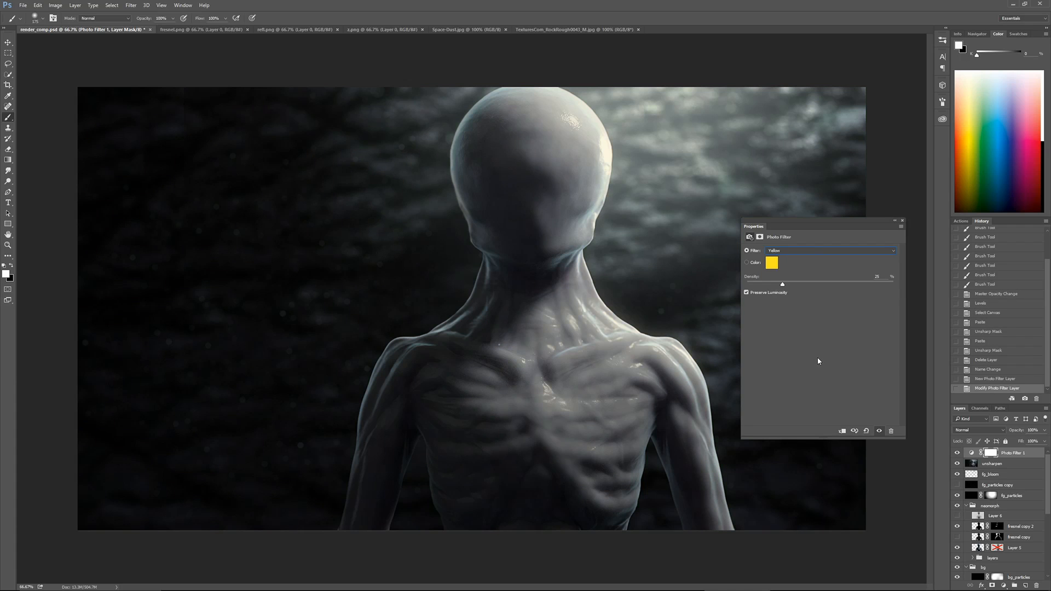
{"action": "key", "text": "Down"}
{"action": "key", "text": "Down"}
{"action": "key", "text": "Down"}
{"action": "key", "text": "Down"}
{"action": "left_click", "coordinate": [902, 222]}
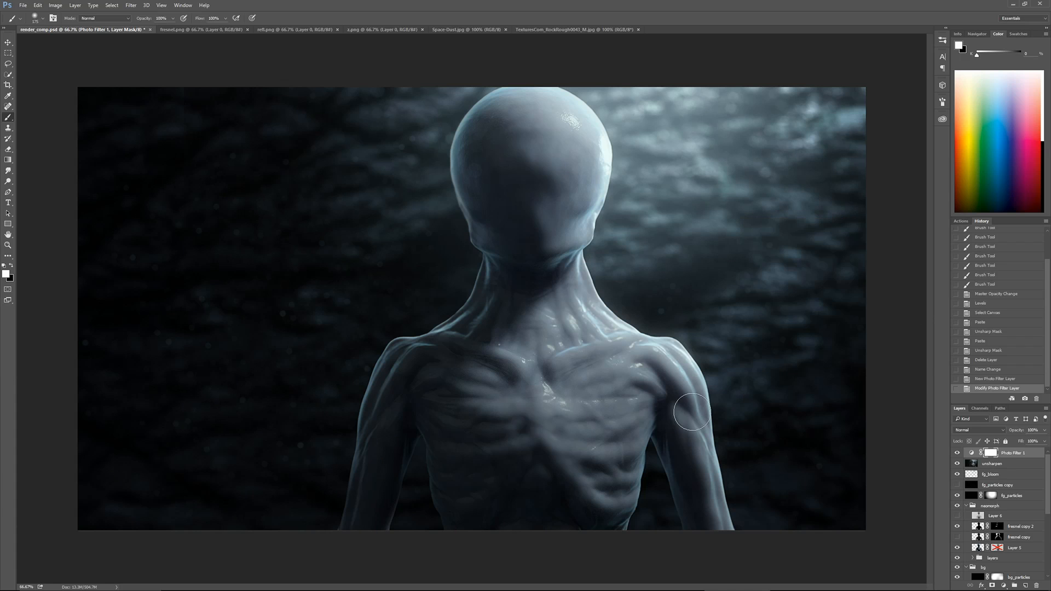
Compare the image with and without the photo filter and delete the unsharpen layer
{"action": "left_click", "coordinate": [957, 454]}
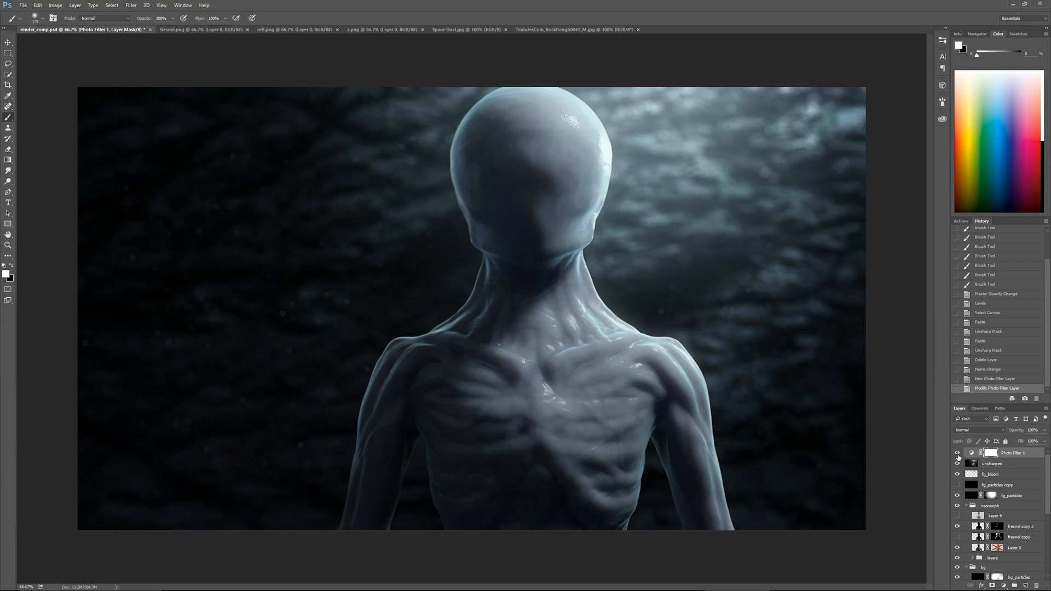
{"action": "left_click", "coordinate": [958, 452]}
{"action": "key", "text": "ctrl+minus"}
{"action": "key", "text": "ctrl+plus"}
{"action": "left_click", "coordinate": [993, 465]}
{"action": "key", "text": "Delete"}
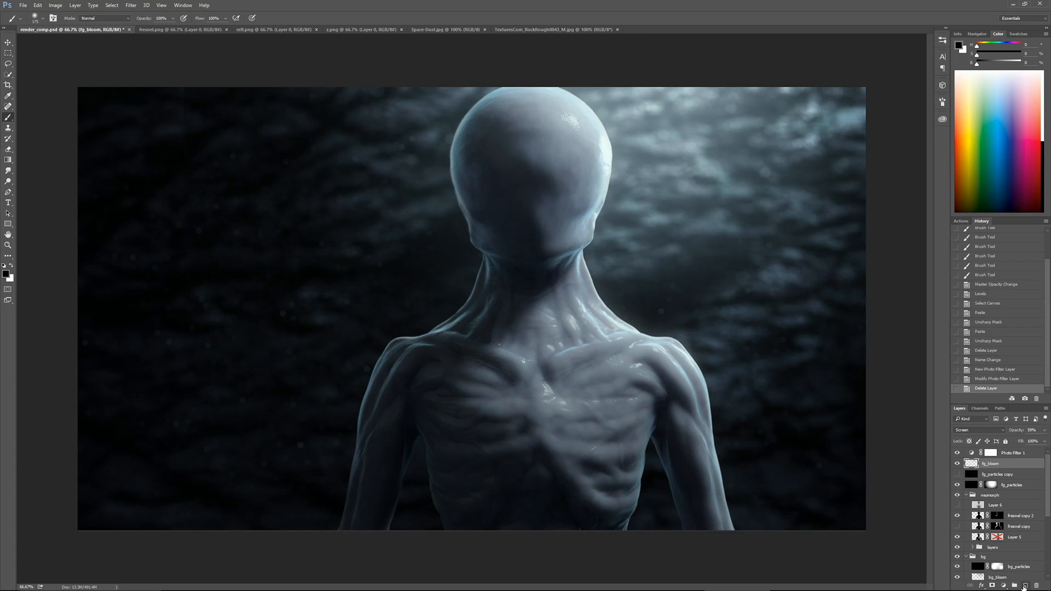
Duplicate fg_bloom and clear the duplicate's contents to get an empty Screen layer
{"action": "key", "text": "ctrl+j"}
{"action": "key", "text": "ctrl+a"}
{"action": "key", "text": "Delete"}
{"action": "key", "text": "ctrl+d"}
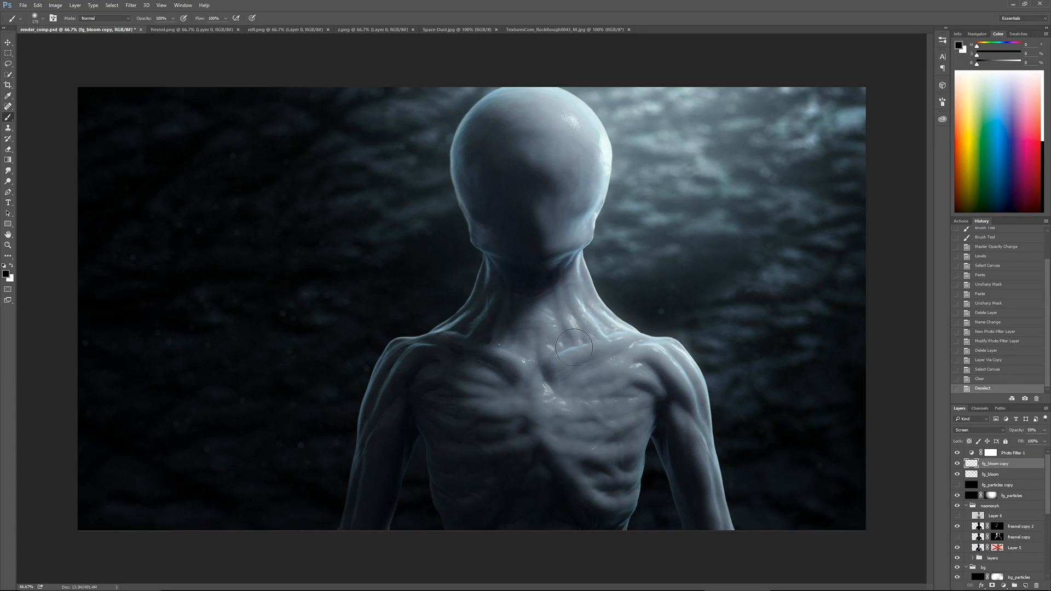
Set the foreground color to a light, moderately saturated blue
{"action": "left_click", "coordinate": [1012, 128]}
{"action": "left_click", "coordinate": [959, 45]}
{"action": "left_click_drag", "start_coordinate": [405, 292], "coordinate": [405, 289]}
{"action": "left_click_drag", "start_coordinate": [354, 266], "coordinate": [344, 273]}
{"action": "key", "text": "Return"}
Paint a soft blue glow over the upper left background on fg_bloom copy with a very large soft brush
{"action": "key", "text": "bracketright"}
{"action": "key", "text": "bracketright"}
{"action": "key", "text": "bracketright"}
{"action": "key", "text": "bracketright"}
{"action": "key", "text": "ctrl+minus"}
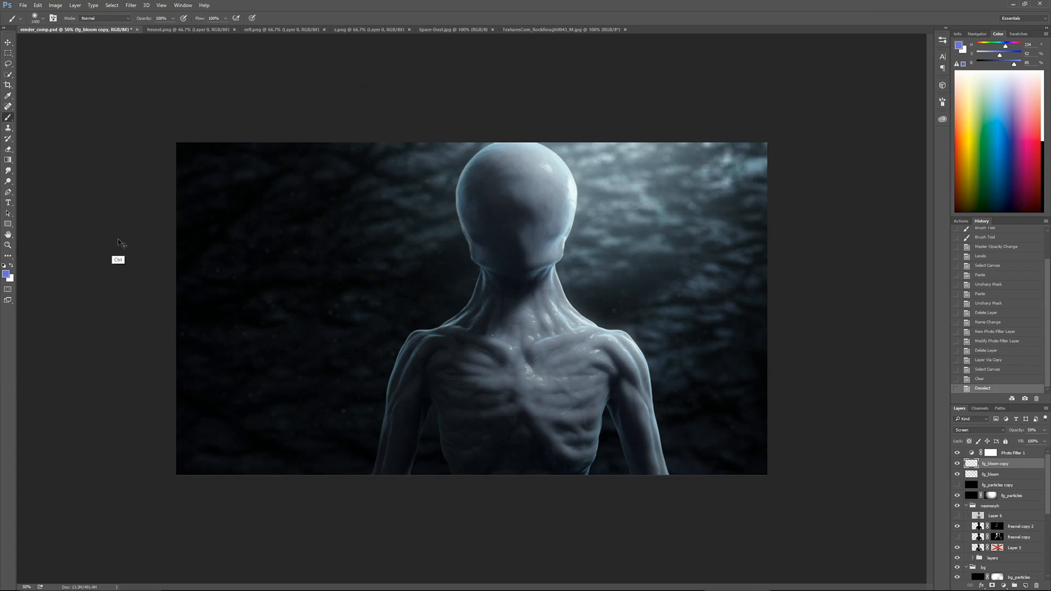
{"action": "key", "text": "bracketright"}
{"action": "key", "text": "bracketright"}
{"action": "key", "text": "bracketright"}
{"action": "key", "text": "bracketright"}
{"action": "key", "text": "bracketright"}
{"action": "key", "text": "bracketright"}
{"action": "key", "text": "bracketright"}
{"action": "key", "text": "bracketright"}
{"action": "key", "text": "bracketright"}
{"action": "key", "text": "bracketright"}
{"action": "left_click", "coordinate": [174, 263]}
{"action": "key", "text": "bracketright"}
{"action": "key", "text": "bracketright"}
{"action": "key", "text": "bracketright"}
{"action": "key", "text": "bracketright"}
{"action": "key", "text": "bracketright"}
{"action": "left_click", "coordinate": [208, 217]}
{"action": "key", "text": "bracketleft"}
{"action": "key", "text": "bracketleft"}
{"action": "left_click", "coordinate": [190, 174]}
{"action": "left_click", "coordinate": [222, 190]}
{"action": "left_click", "coordinate": [162, 141]}
{"action": "left_click", "coordinate": [235, 132]}
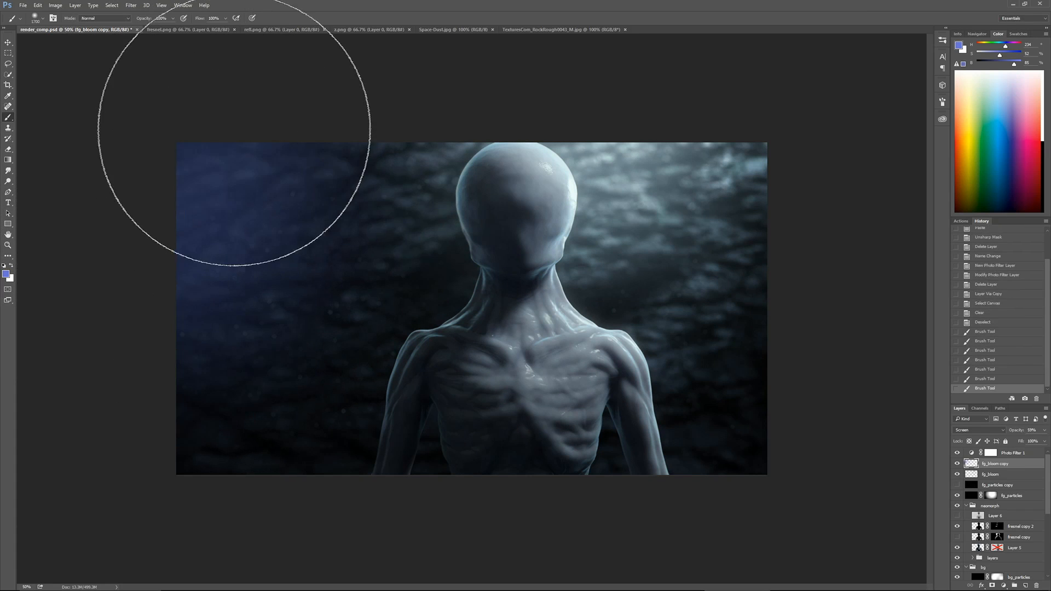
Finish the blue glow over the upper left background on fg_bloom copy and lower that layer's opacity
{"action": "left_click", "coordinate": [279, 271]}
{"action": "left_click", "coordinate": [273, 150]}
{"action": "left_click", "coordinate": [1044, 431]}
{"action": "left_click_drag", "start_coordinate": [1031, 445], "coordinate": [1015, 443]}
Create a new empty layer above fg_bloom copy and set its blend mode to Screen
{"action": "left_click", "coordinate": [1008, 481]}
{"action": "left_click", "coordinate": [1025, 586]}
{"action": "left_click", "coordinate": [966, 431]}
{"action": "left_click", "coordinate": [966, 318]}
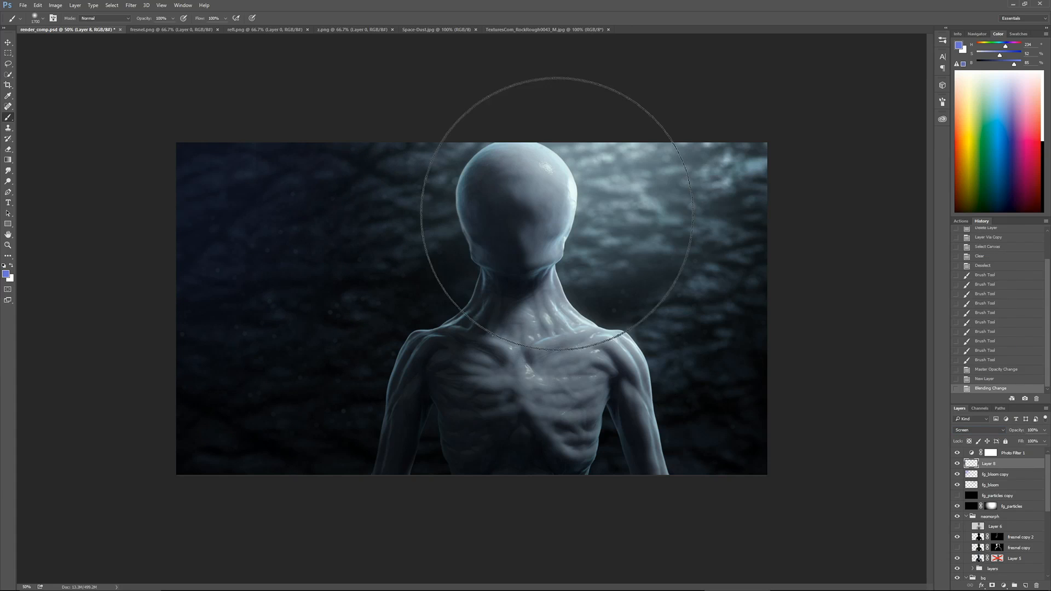
Paint a darker, muted blue glow along the background's left edge with progressively smaller soft brush sizes
{"action": "left_click", "coordinate": [394, 368], "text": "alt"}
{"action": "key", "text": "bracketleft"}
{"action": "key", "text": "bracketleft"}
{"action": "left_click", "coordinate": [153, 252]}
{"action": "left_click", "coordinate": [151, 256]}
{"action": "key", "text": "bracketleft"}
{"action": "key", "text": "bracketleft"}
{"action": "key", "text": "bracketleft"}
{"action": "key", "text": "bracketleft"}
{"action": "left_click", "coordinate": [116, 244]}
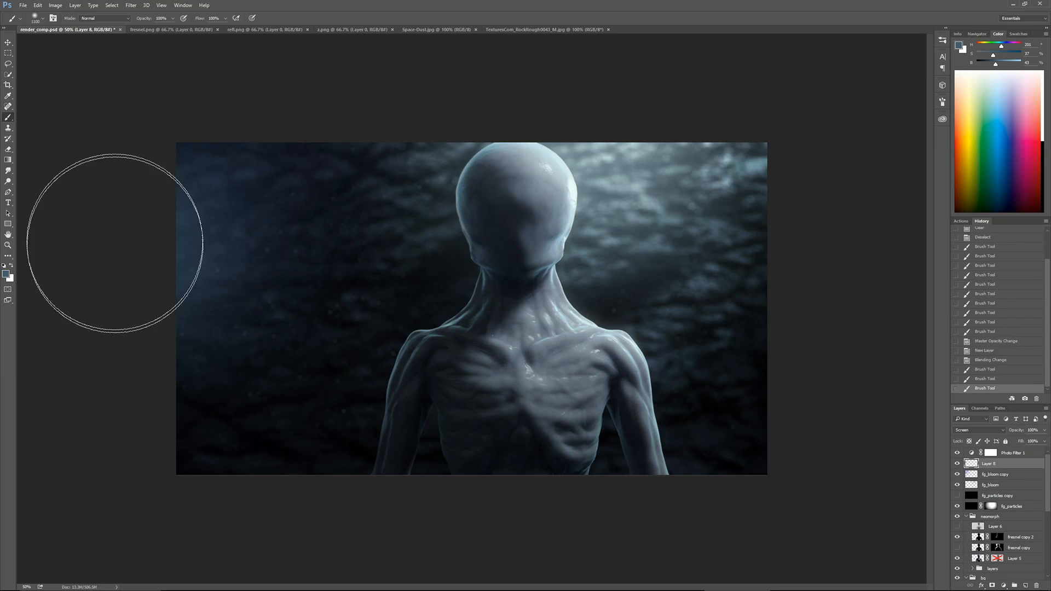
{"action": "left_click", "coordinate": [107, 290]}
{"action": "key", "text": "bracketleft"}
{"action": "key", "text": "bracketleft"}
{"action": "left_click", "coordinate": [151, 247]}
{"action": "key", "text": "bracketleft"}
{"action": "key", "text": "bracketleft"}
{"action": "left_click", "coordinate": [135, 268]}
{"action": "left_click", "coordinate": [159, 310]}
Free-transform the painted glow, squashing it vertically and stretching it horizontally toward the figure
{"action": "key", "text": "ctrl+t"}
{"action": "left_click_drag", "start_coordinate": [290, 475], "coordinate": [290, 427]}
{"action": "left_click_drag", "start_coordinate": [405, 292], "coordinate": [606, 292]}
{"action": "key", "text": "Return"}
Increase the glow layer's saturation and reduce its lightness with Hue/Saturation
{"action": "key", "text": "ctrl+u"}
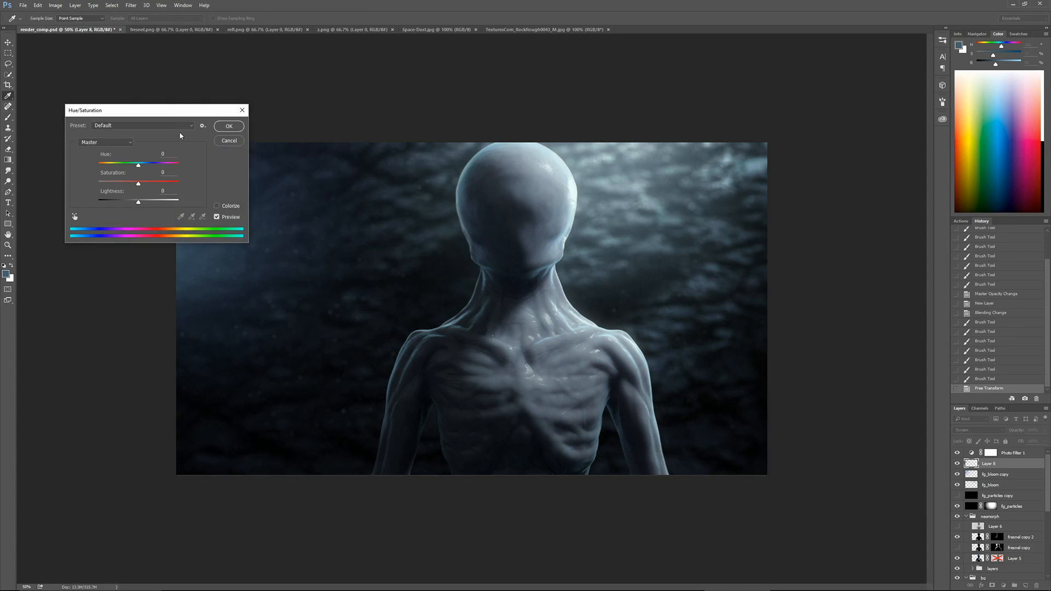
{"action": "left_click_drag", "start_coordinate": [164, 110], "coordinate": [527, 410]}
{"action": "left_click_drag", "start_coordinate": [501, 484], "coordinate": [530, 485]}
{"action": "left_click_drag", "start_coordinate": [501, 501], "coordinate": [480, 504]}
{"action": "left_click", "coordinate": [592, 426]}
{"action": "key", "text": "b"}
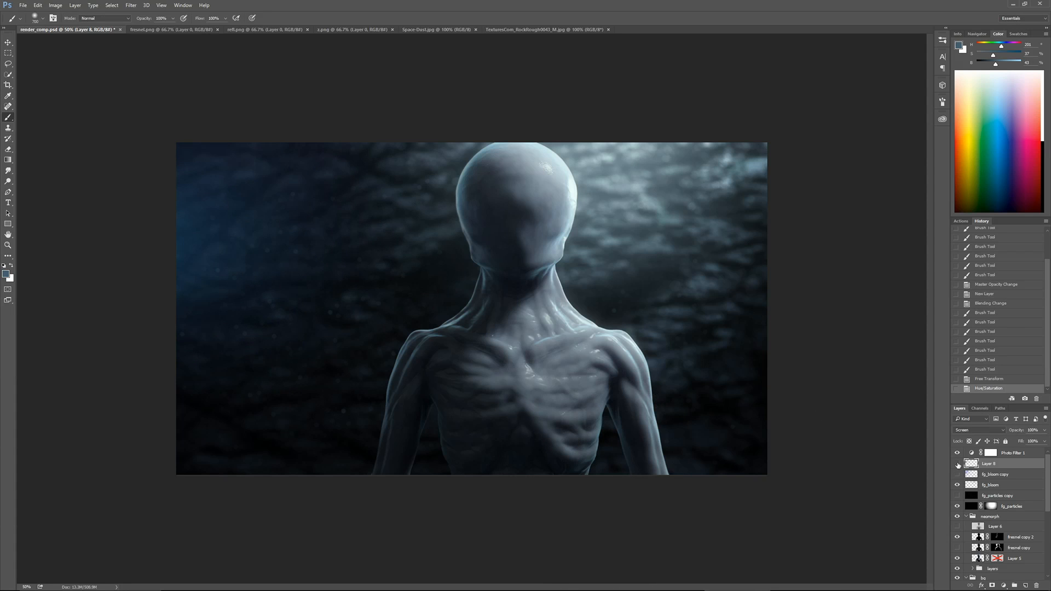
Adjust the opacity of fg_bloom copy, set the new Screen glow layer to 90% opacity, and save the file
{"action": "left_click", "coordinate": [956, 474]}
{"action": "left_click", "coordinate": [957, 474]}
{"action": "left_click", "coordinate": [1003, 477]}
{"action": "left_click", "coordinate": [1044, 430]}
{"action": "mouse_move", "coordinate": [1044, 441]}
{"action": "left_mouse_down"}
{"action": "mouse_move", "coordinate": [1012, 441]}
{"action": "mouse_move", "coordinate": [1046, 441]}
{"action": "left_mouse_up"}
{"action": "left_click", "coordinate": [1005, 463]}
{"action": "left_click", "coordinate": [1045, 430]}
{"action": "key", "text": "ctrl+s"}
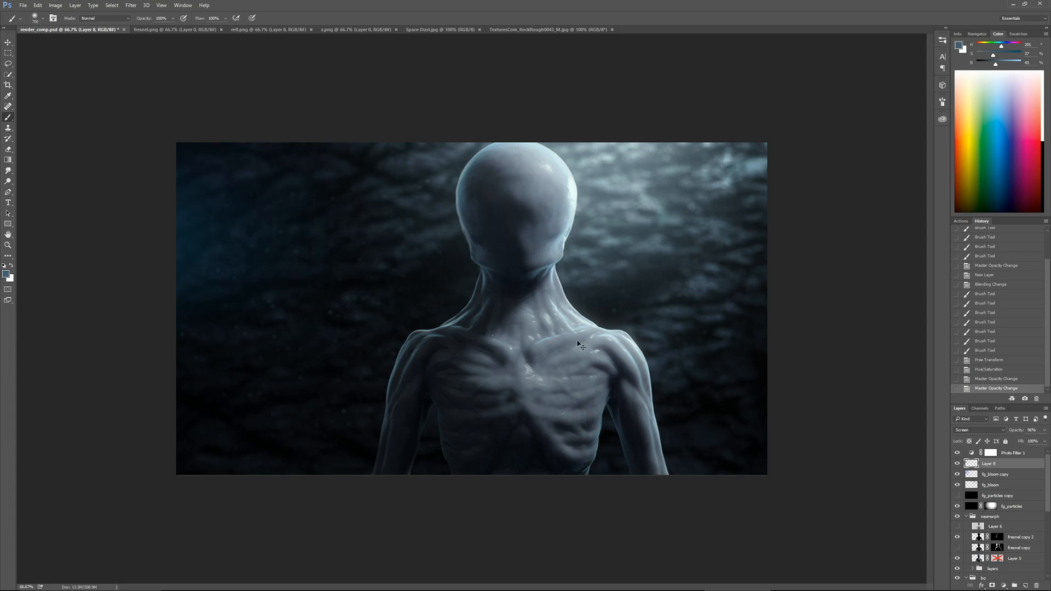
Compare the figure with and without fresnel copy 2 and set that layer's opacity to 8%
{"action": "key", "text": "ctrl+equal"}
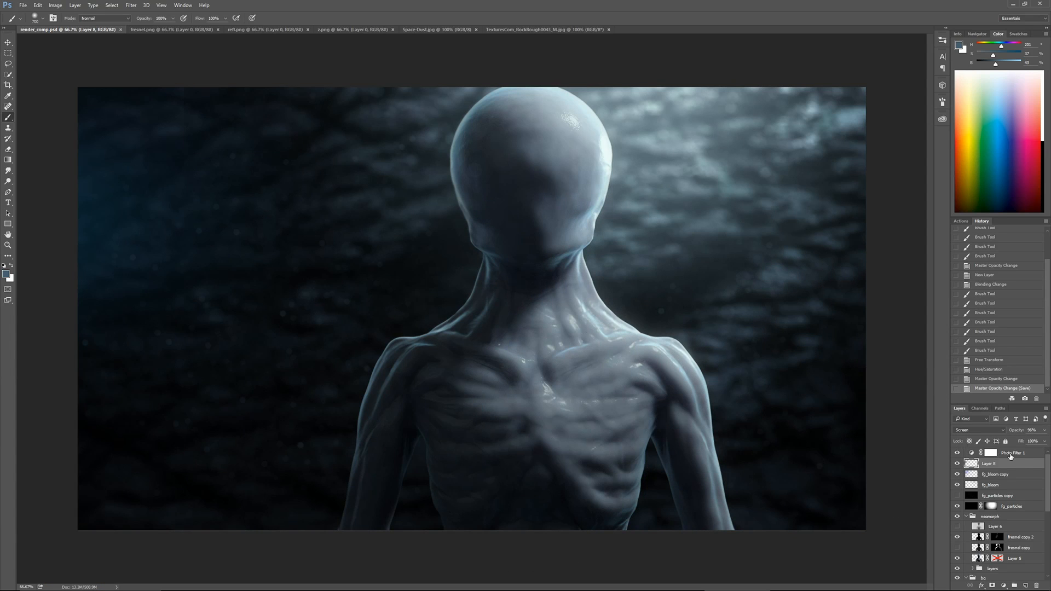
{"action": "left_click", "coordinate": [1010, 453]}
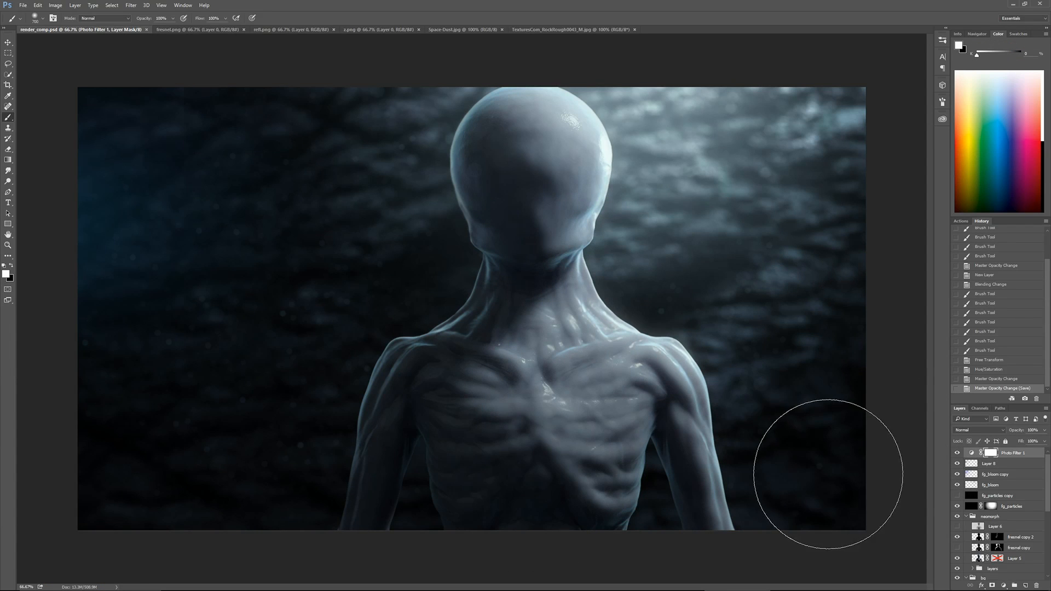
{"action": "left_click", "coordinate": [956, 537]}
{"action": "left_click", "coordinate": [956, 537]}
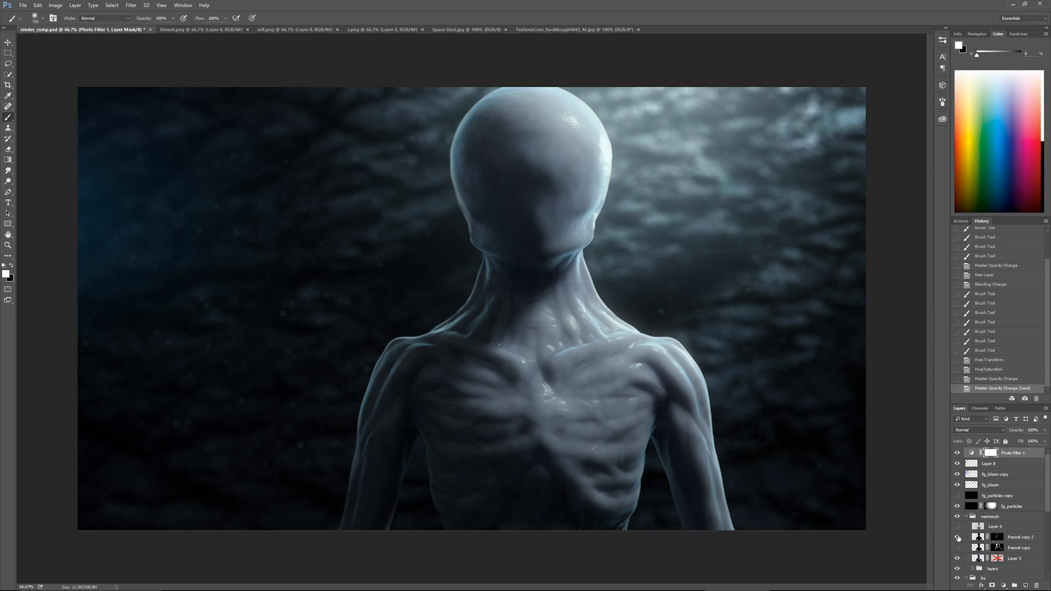
{"action": "left_click", "coordinate": [957, 538]}
{"action": "left_click", "coordinate": [1019, 537]}
{"action": "left_click_drag", "start_coordinate": [1044, 431], "coordinate": [1011, 442]}
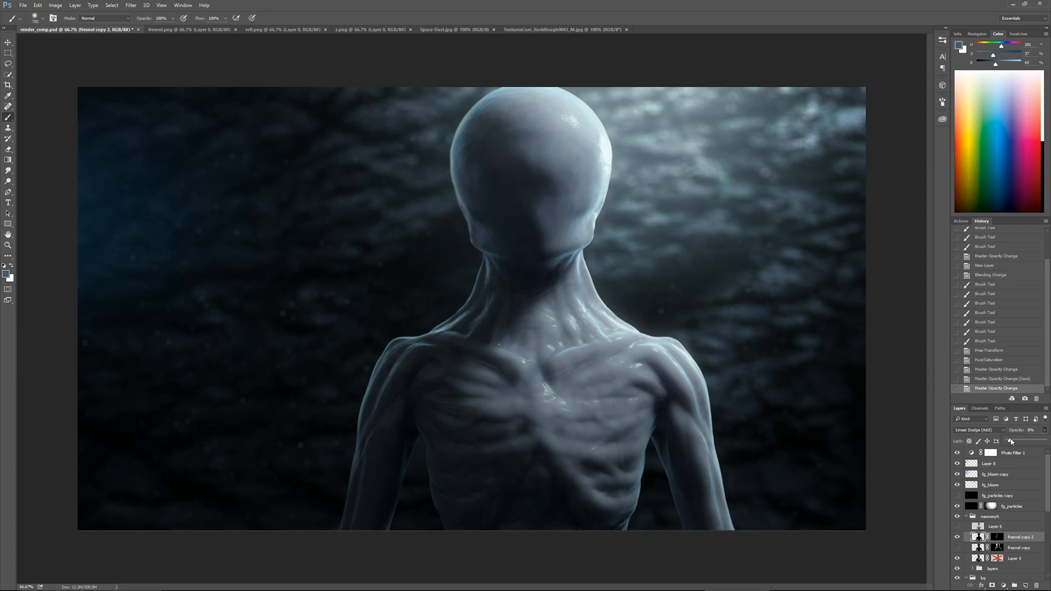
Add a Curves adjustment layer above Photo Filter 1 with a gentle S-curve that darkens shadows and lifts highlights
{"action": "left_click", "coordinate": [1013, 453]}
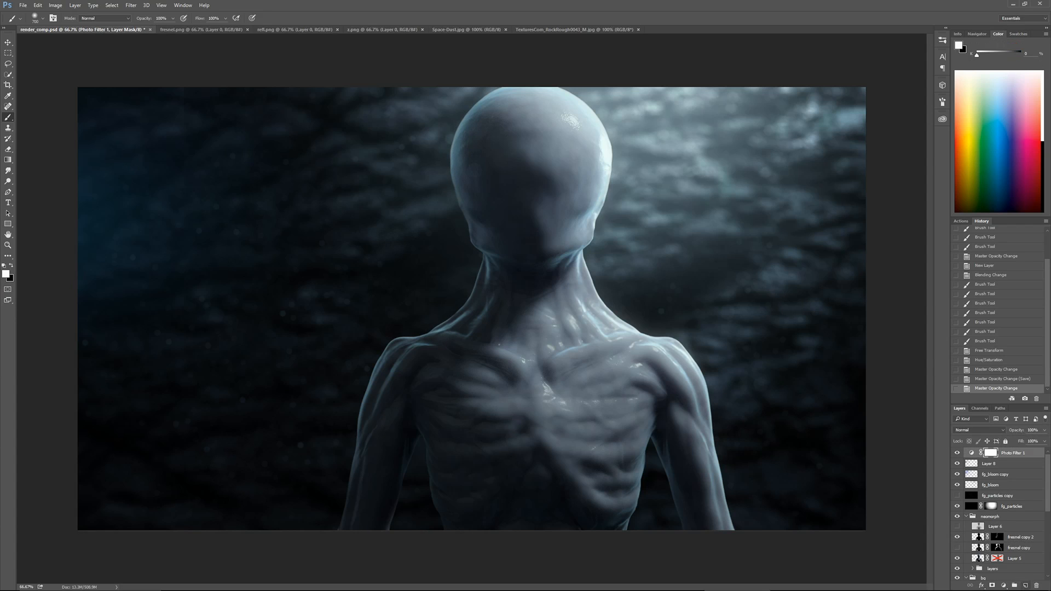
{"action": "left_click", "coordinate": [1003, 585]}
{"action": "left_click", "coordinate": [986, 459]}
{"action": "left_click_drag", "start_coordinate": [800, 348], "coordinate": [801, 350]}
{"action": "left_click_drag", "start_coordinate": [853, 296], "coordinate": [852, 295]}
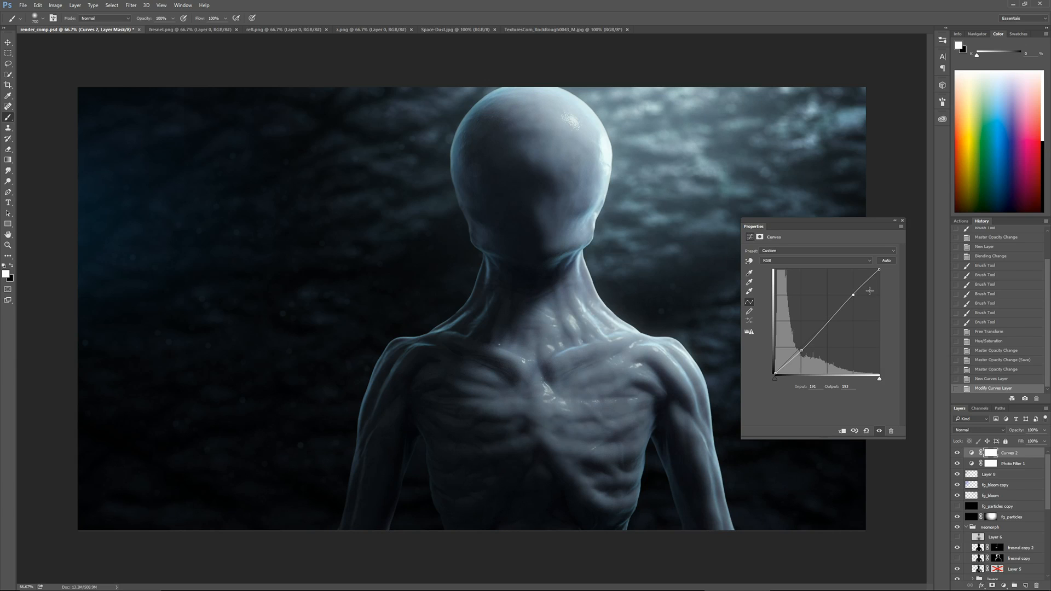
Copy the whole canvas merged and paste it as a new layer on top of the stack
{"action": "key", "text": "ctrl+a"}
{"action": "key", "text": "ctrl+shift+c"}
{"action": "key", "text": "ctrl+v"}
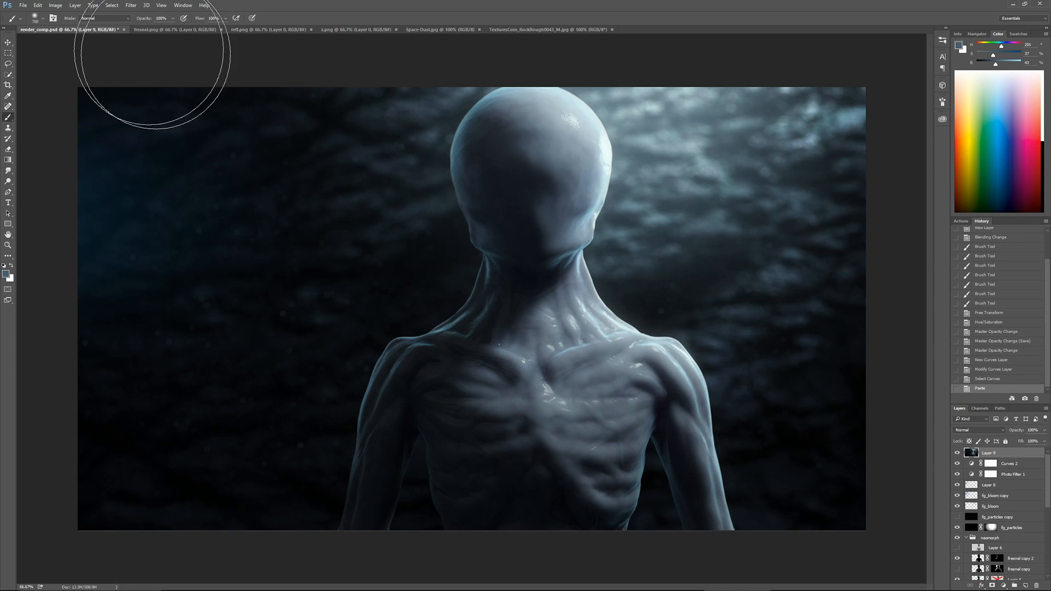
Sharpen the merged layer with Unsharp Mask and compare it with the unsharpened image
{"action": "left_click", "coordinate": [131, 5]}
{"action": "mouse_move", "coordinate": [165, 145]}
{"action": "left_click", "coordinate": [96, 178]}
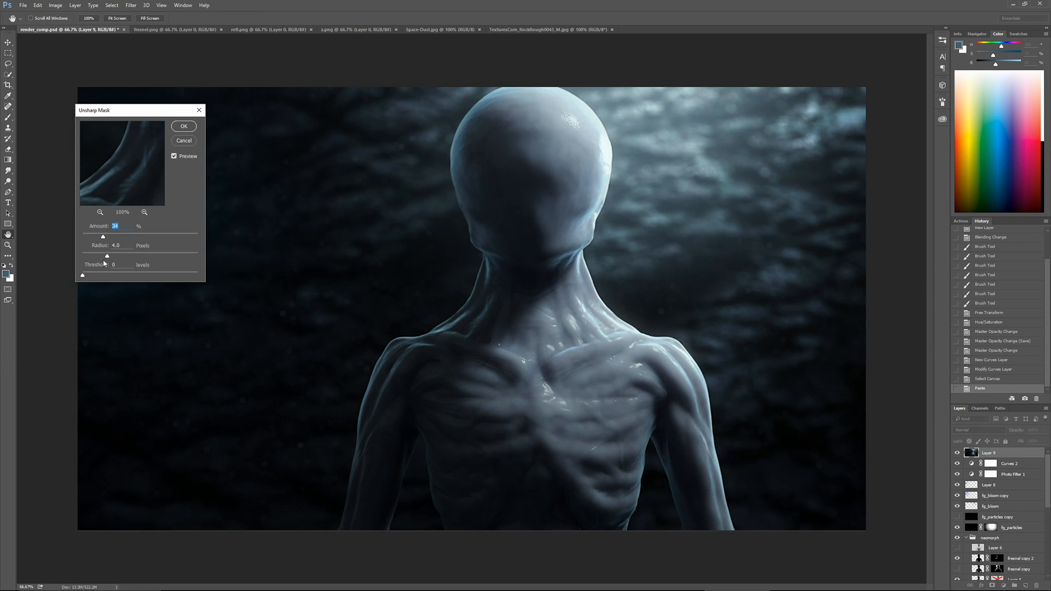
{"action": "left_click_drag", "start_coordinate": [135, 257], "coordinate": [89, 237]}
{"action": "key", "text": "Return"}
{"action": "key", "text": "b"}
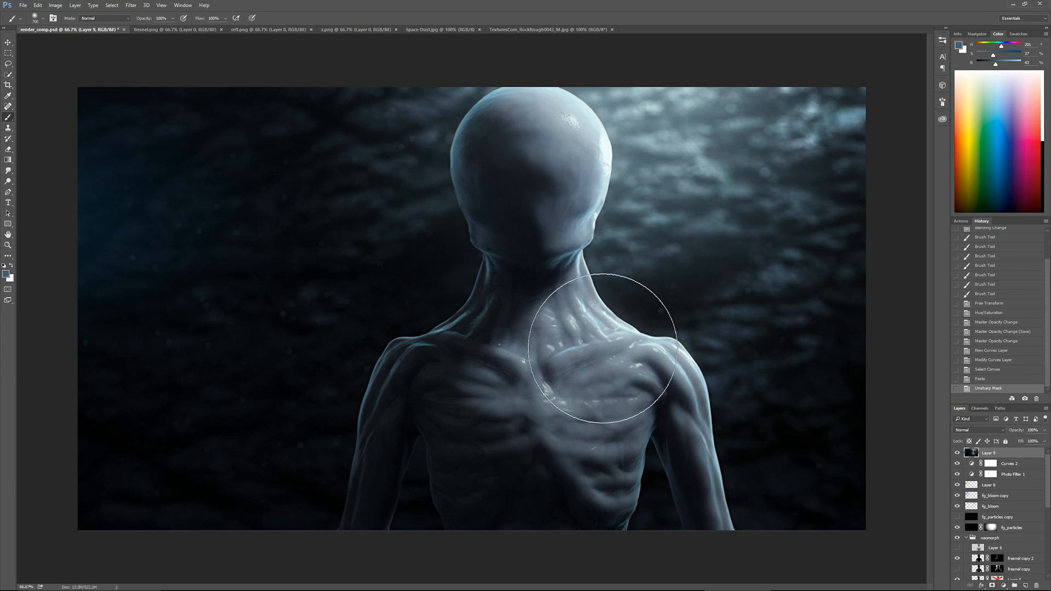
{"action": "left_click", "coordinate": [957, 453]}
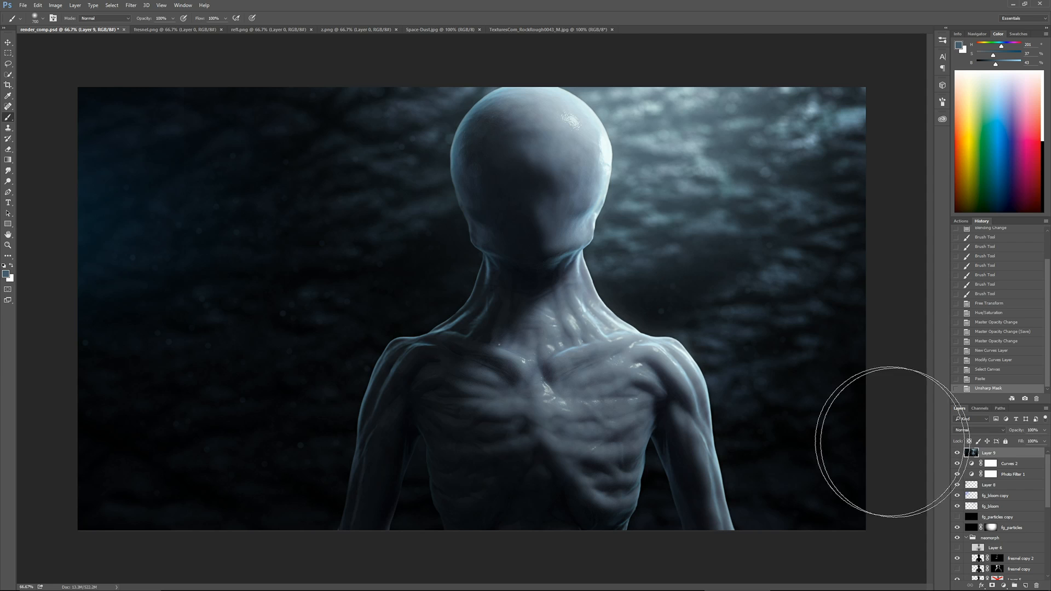
Duplicate the sharpened layer, renaming the original "unsharpen" and the copy "noise"
{"action": "key", "text": "ctrl+j"}
{"action": "double_click", "coordinate": [989, 464]}
{"action": "type", "text": "unsharpen"}
{"action": "key", "text": "Return"}
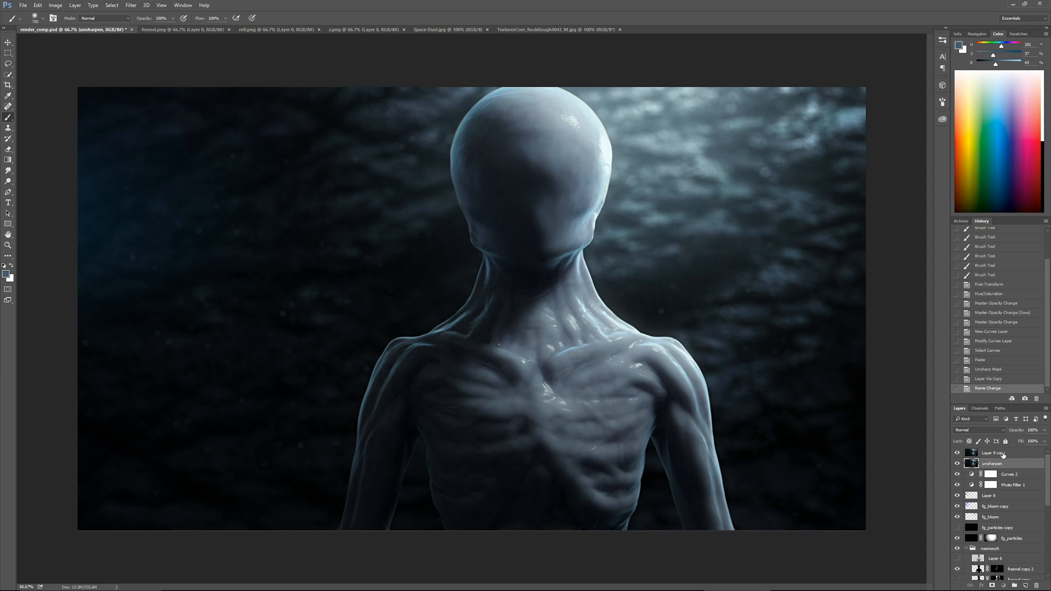
{"action": "double_click", "coordinate": [993, 453]}
{"action": "type", "text": "noise"}
{"action": "key", "text": "Return"}
Apply Add Noise at 3% with Uniform distribution to the noise layer and inspect the grain up close
{"action": "left_click", "coordinate": [131, 5]}
{"action": "left_click", "coordinate": [92, 118]}
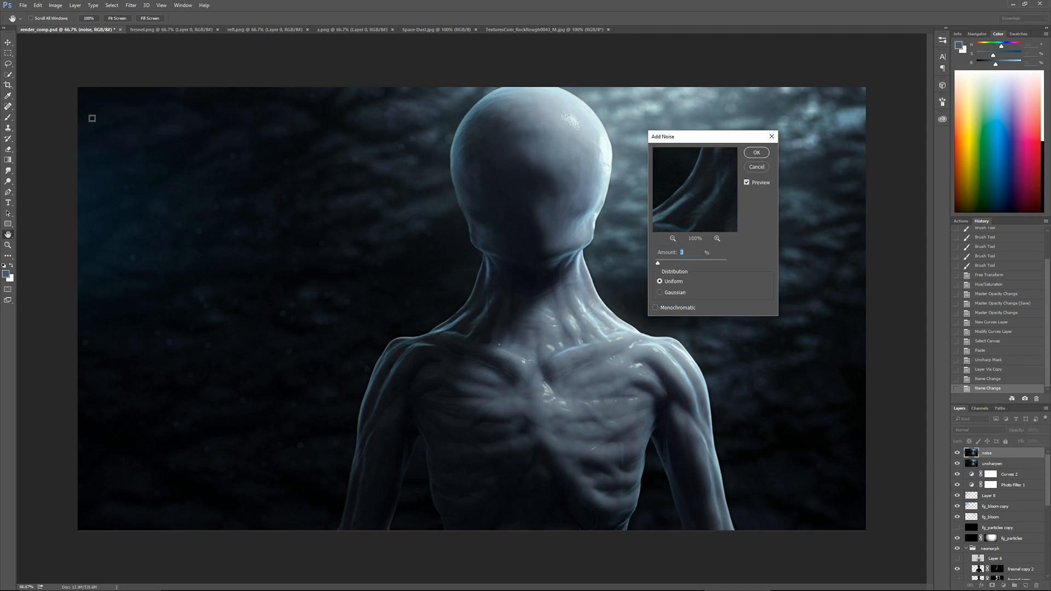
{"action": "left_click", "coordinate": [756, 152]}
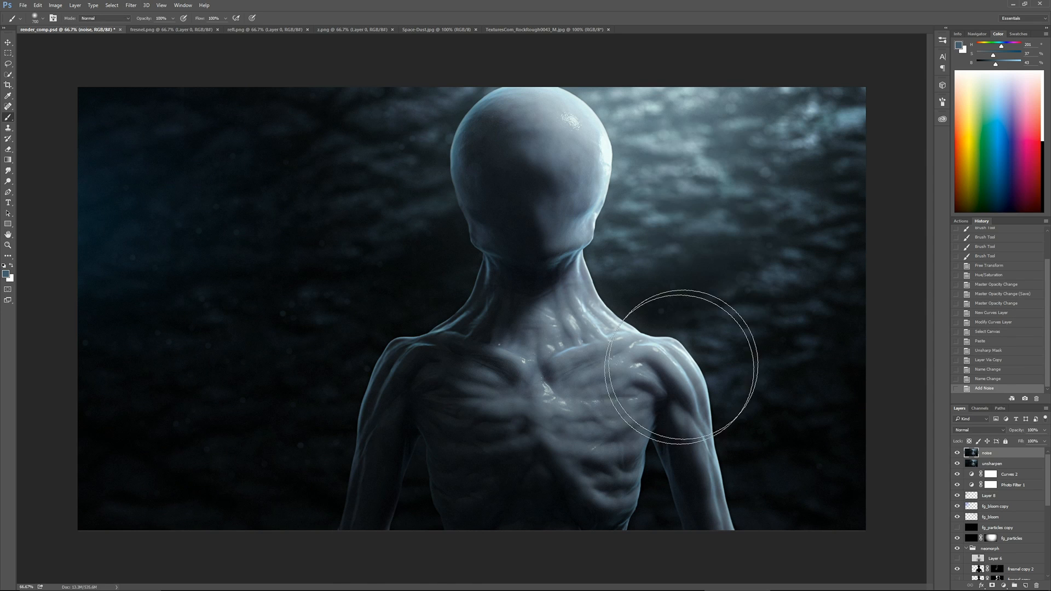
{"action": "key", "text": "ctrl+plus"}
{"action": "key", "text": "ctrl+plus"}
{"action": "left_click_drag", "start_coordinate": [559, 434], "coordinate": [518, 553]}
{"action": "key", "text": "ctrl+minus"}
{"action": "key", "text": "ctrl+minus"}
Add an empty layer above the noise layer and choose a different brush preset with a bright blue color
{"action": "left_click", "coordinate": [1025, 586]}
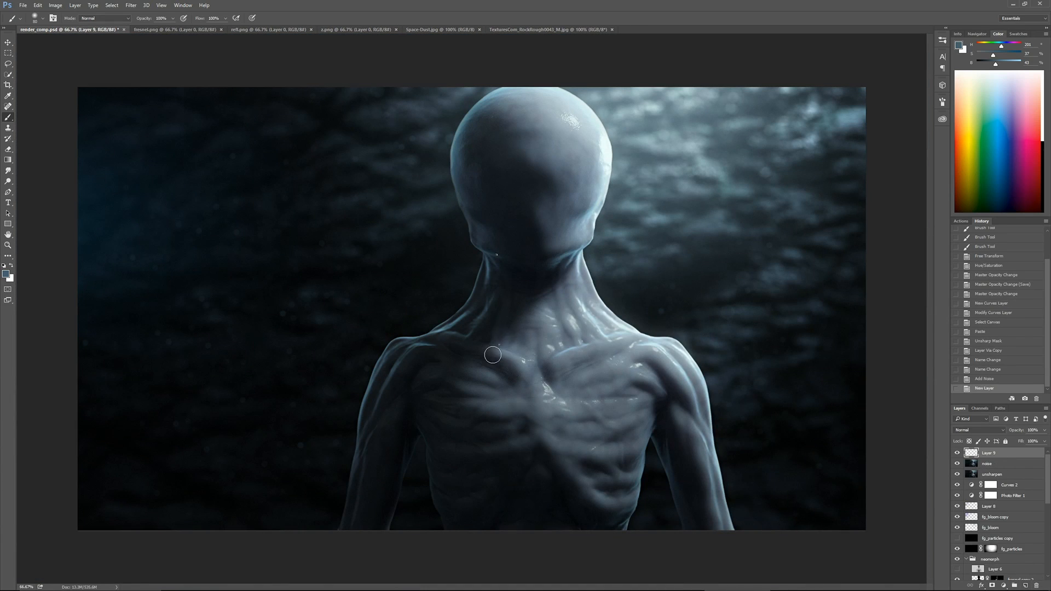
{"action": "right_click", "coordinate": [494, 355]}
{"action": "double_click", "coordinate": [560, 431]}
{"action": "left_click", "coordinate": [1002, 151]}
Hand-write a thank-you message in blue brush strokes across the left background and the figure's neck and chest
{"action": "left_click_drag", "start_coordinate": [214, 240], "coordinate": [246, 223]}
{"action": "left_click_drag", "start_coordinate": [232, 236], "coordinate": [247, 285]}
{"action": "left_click_drag", "start_coordinate": [266, 227], "coordinate": [296, 276]}
{"action": "mouse_move", "coordinate": [299, 257]}
{"action": "left_mouse_down"}
{"action": "mouse_move", "coordinate": [331, 252]}
{"action": "mouse_move", "coordinate": [372, 200]}
{"action": "left_mouse_up"}
{"action": "left_click_drag", "start_coordinate": [419, 170], "coordinate": [433, 222]}
{"action": "left_click_drag", "start_coordinate": [337, 282], "coordinate": [370, 328]}
{"action": "left_click_drag", "start_coordinate": [284, 378], "coordinate": [347, 345]}
{"action": "left_click_drag", "start_coordinate": [361, 384], "coordinate": [391, 356]}
{"action": "left_click_drag", "start_coordinate": [383, 351], "coordinate": [419, 369]}
{"action": "left_click_drag", "start_coordinate": [451, 324], "coordinate": [445, 356]}
{"action": "left_click_drag", "start_coordinate": [457, 340], "coordinate": [484, 307]}
{"action": "mouse_move", "coordinate": [494, 304]}
{"action": "left_mouse_down"}
{"action": "mouse_move", "coordinate": [502, 329]}
{"action": "mouse_move", "coordinate": [544, 285]}
{"action": "left_mouse_up"}
{"action": "left_click_drag", "start_coordinate": [605, 285], "coordinate": [594, 302]}
{"action": "left_click_drag", "start_coordinate": [592, 194], "coordinate": [633, 284]}
{"action": "left_click", "coordinate": [639, 310]}
{"action": "left_click_drag", "start_coordinate": [408, 433], "coordinate": [515, 476]}
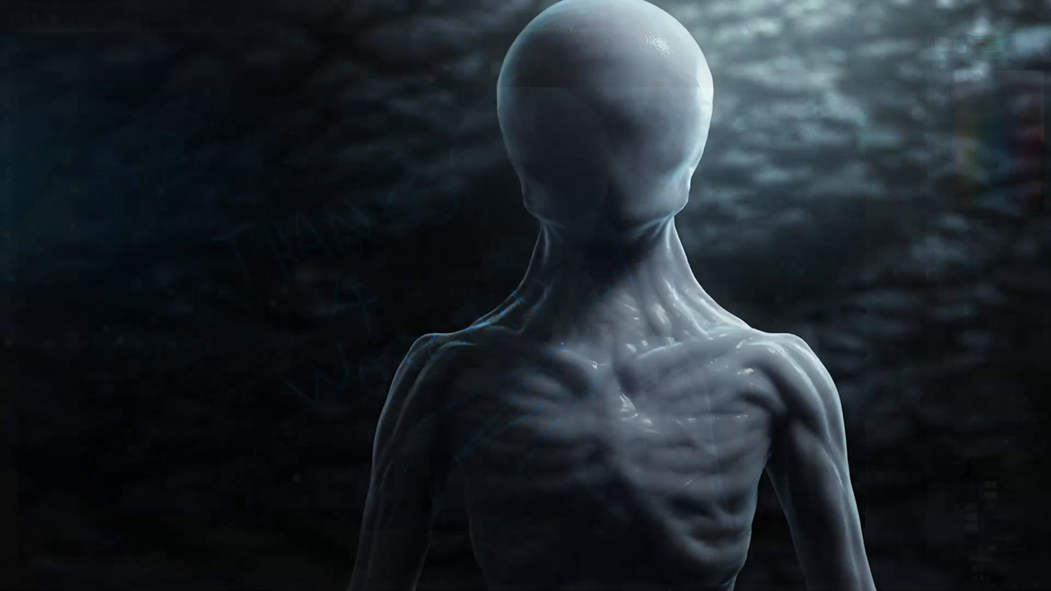